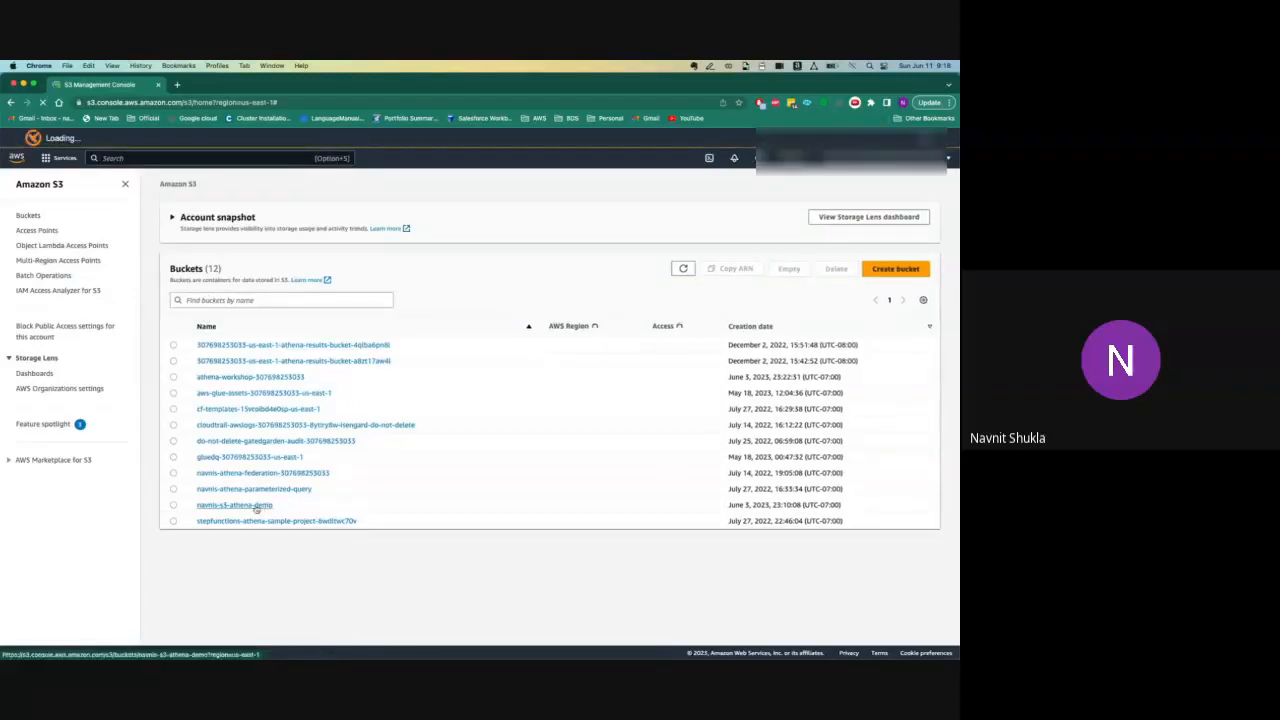
# - Open the demo folder inside the S3 bucket that holds the Athena demo data
pyautogui.click(258, 505)
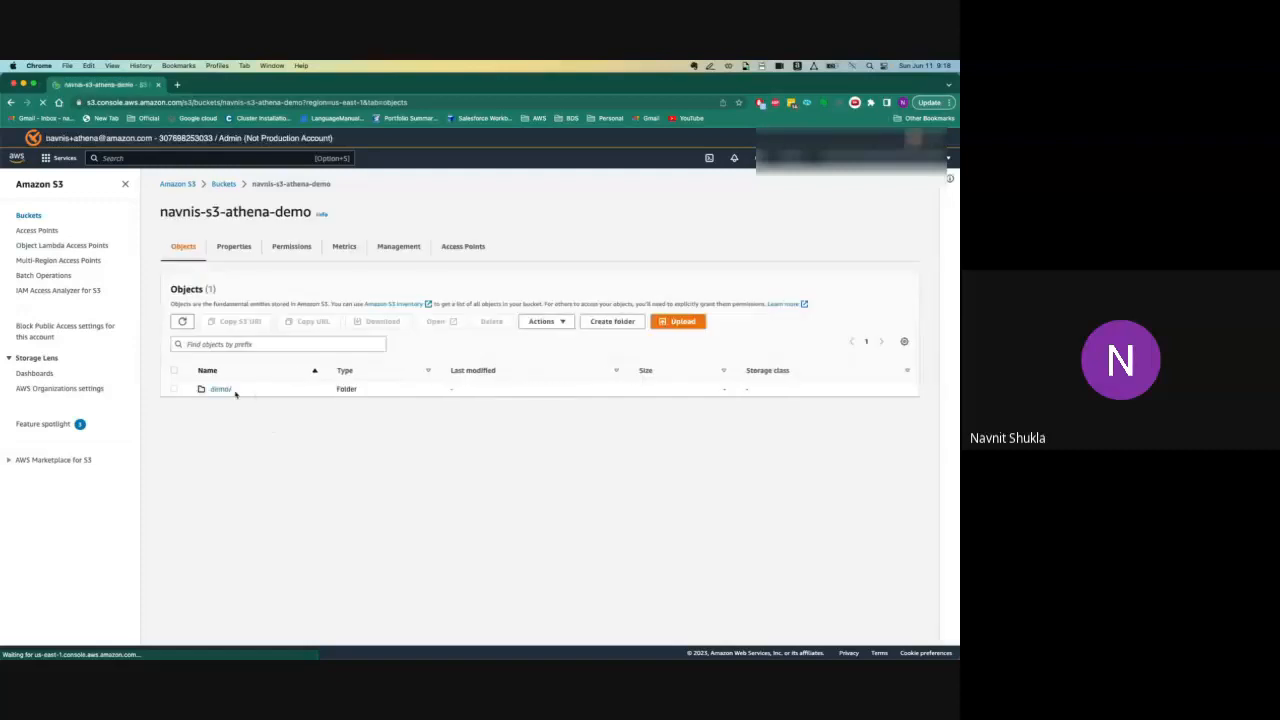
pyautogui.click(218, 390)
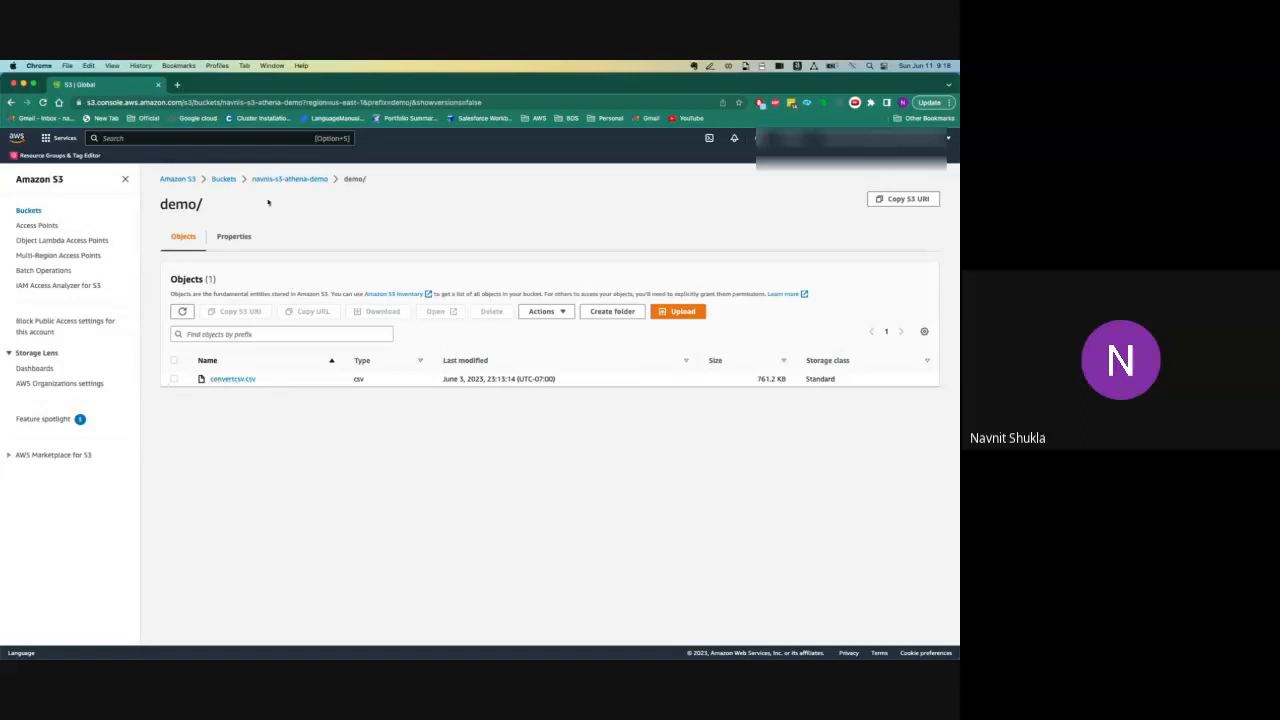
# - Search the AWS console for athena and dismiss the results, staying in the demo folder
pyautogui.click(150, 140)
pyautogui.write('athena')
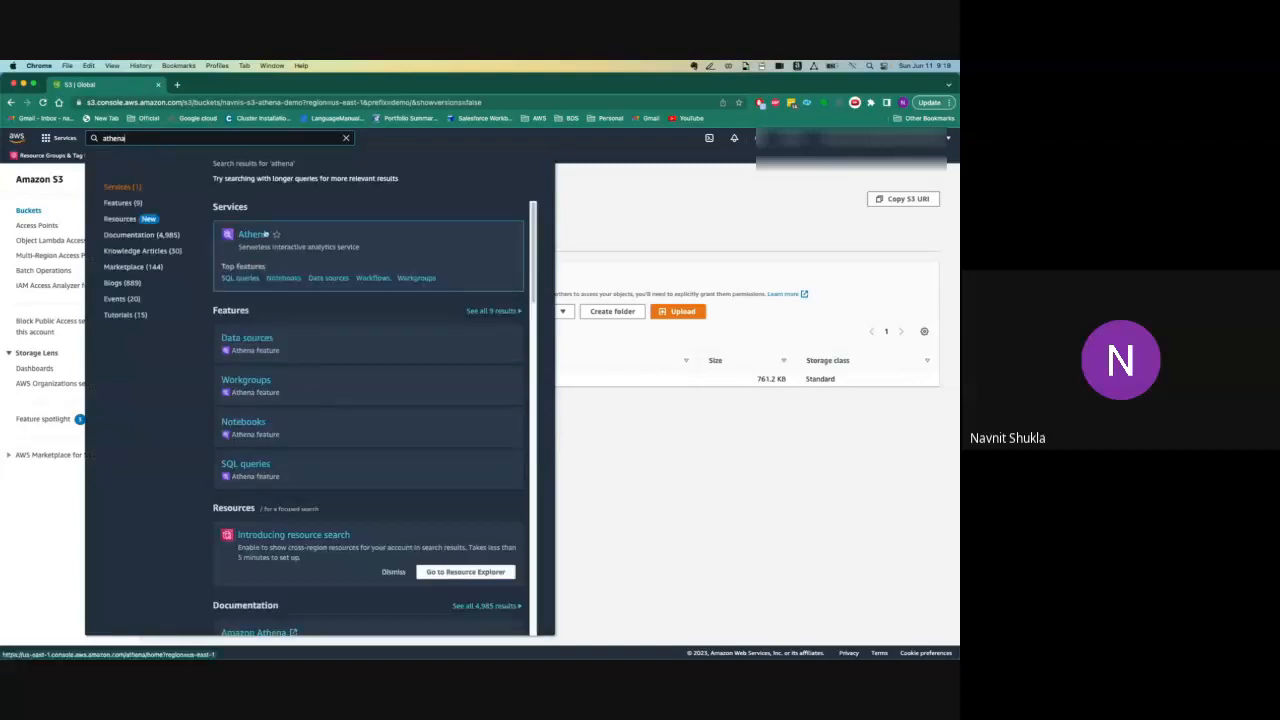
pyautogui.click(631, 208)
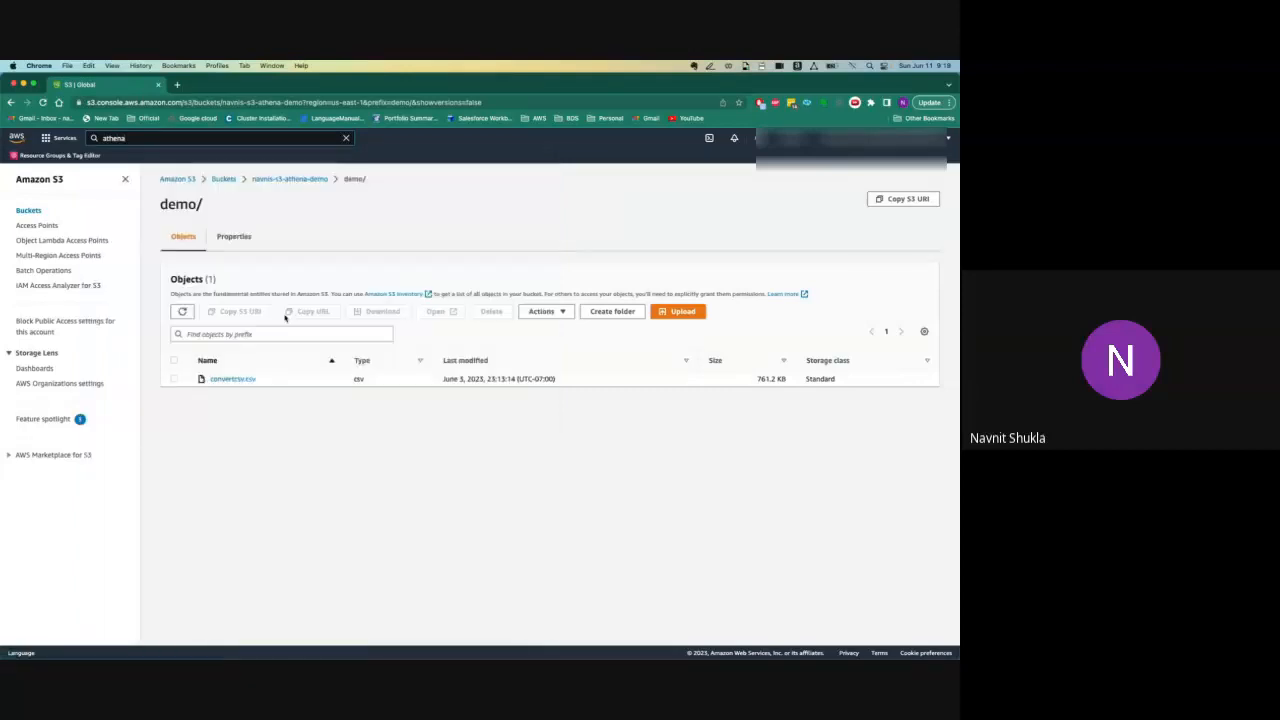
# - Query convertcsv.csv with S3 Select by running the default SELECT * FROM s3object s LIMIT 5, and review the returned records
pyautogui.click(173, 379)
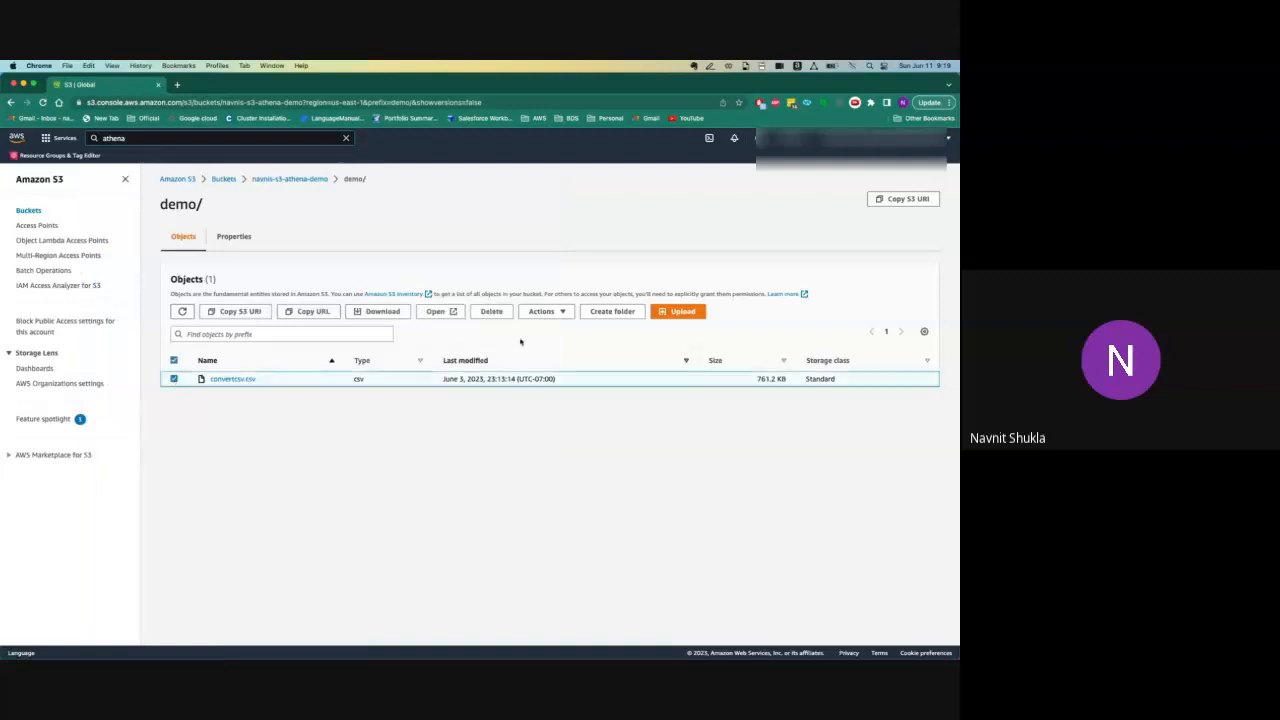
pyautogui.click(562, 312)
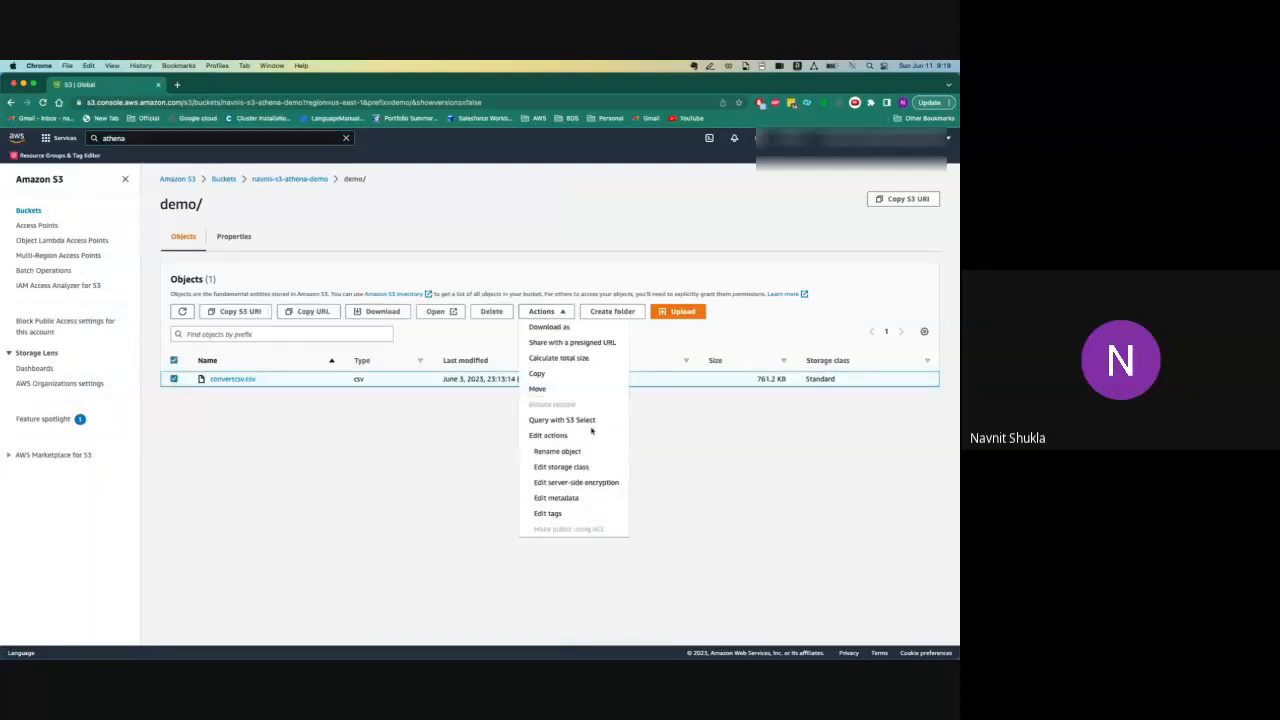
pyautogui.click(562, 420)
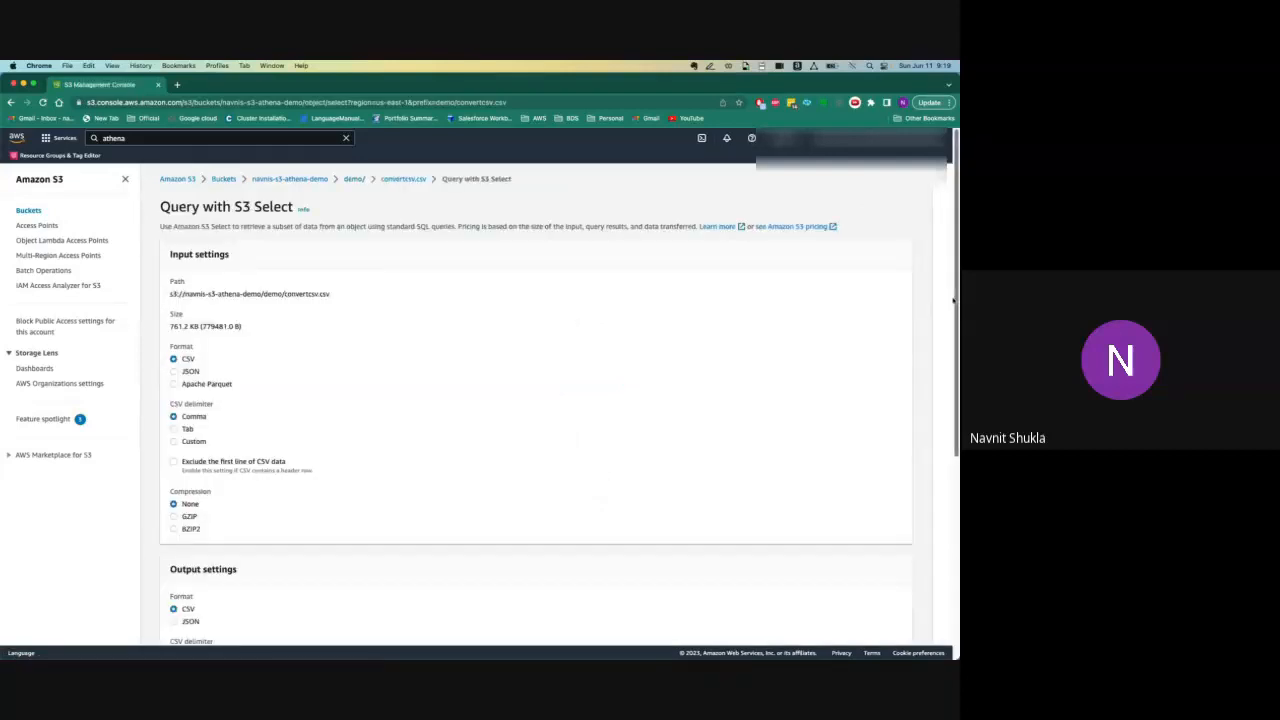
pyautogui.moveTo(958, 297); pyautogui.dragTo(958, 483)
pyautogui.click(335, 456)
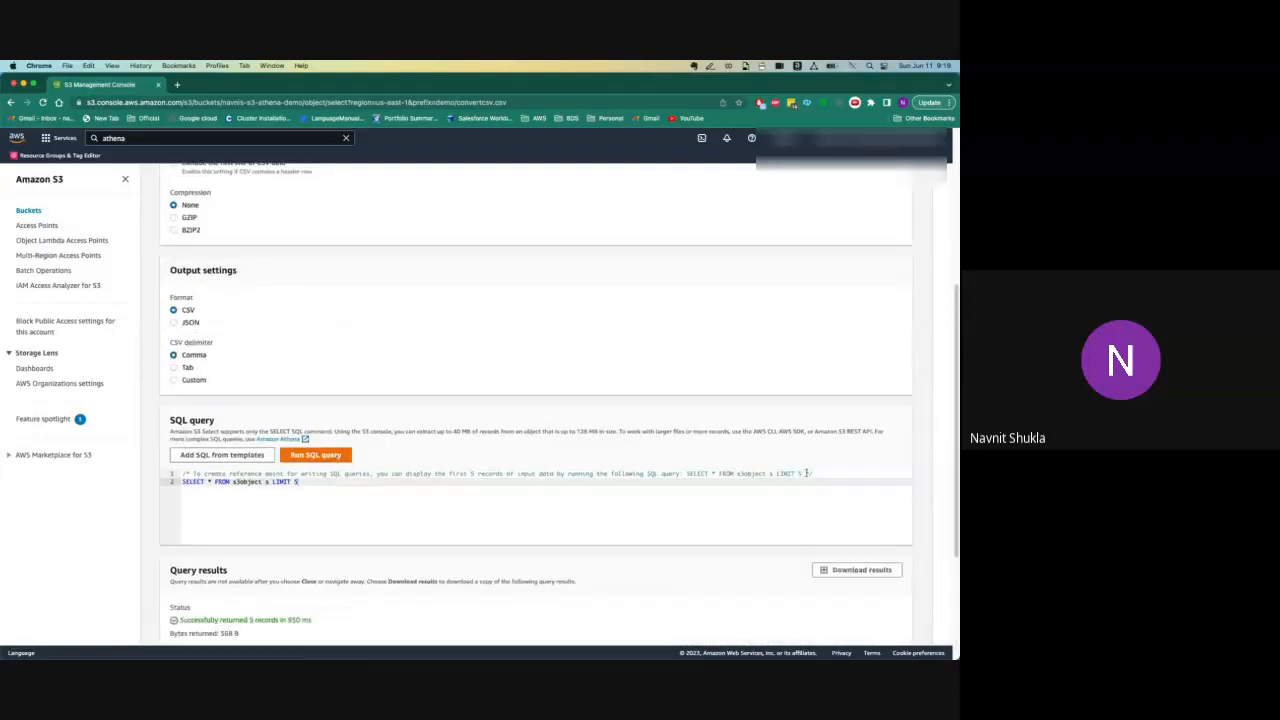
pyautogui.moveTo(957, 456); pyautogui.dragTo(957, 475)
pyautogui.scroll(-3, 535, 400)
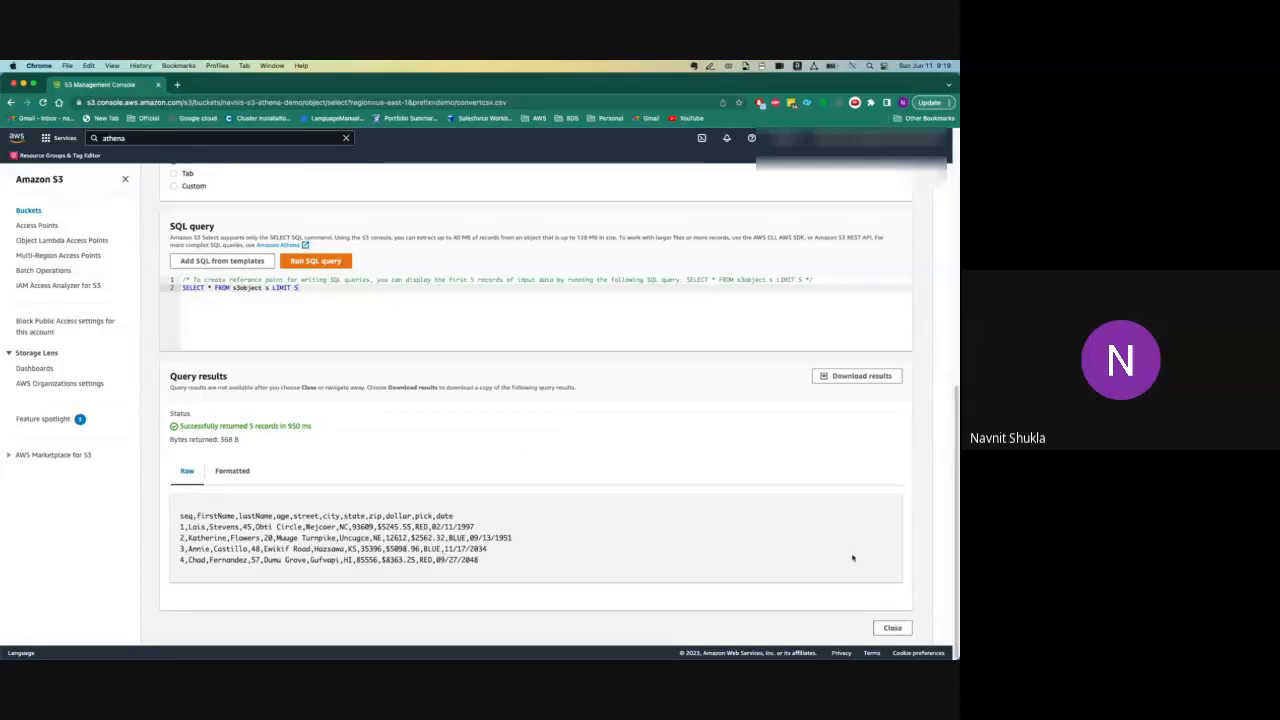
pyautogui.scroll(5, 953, 330)
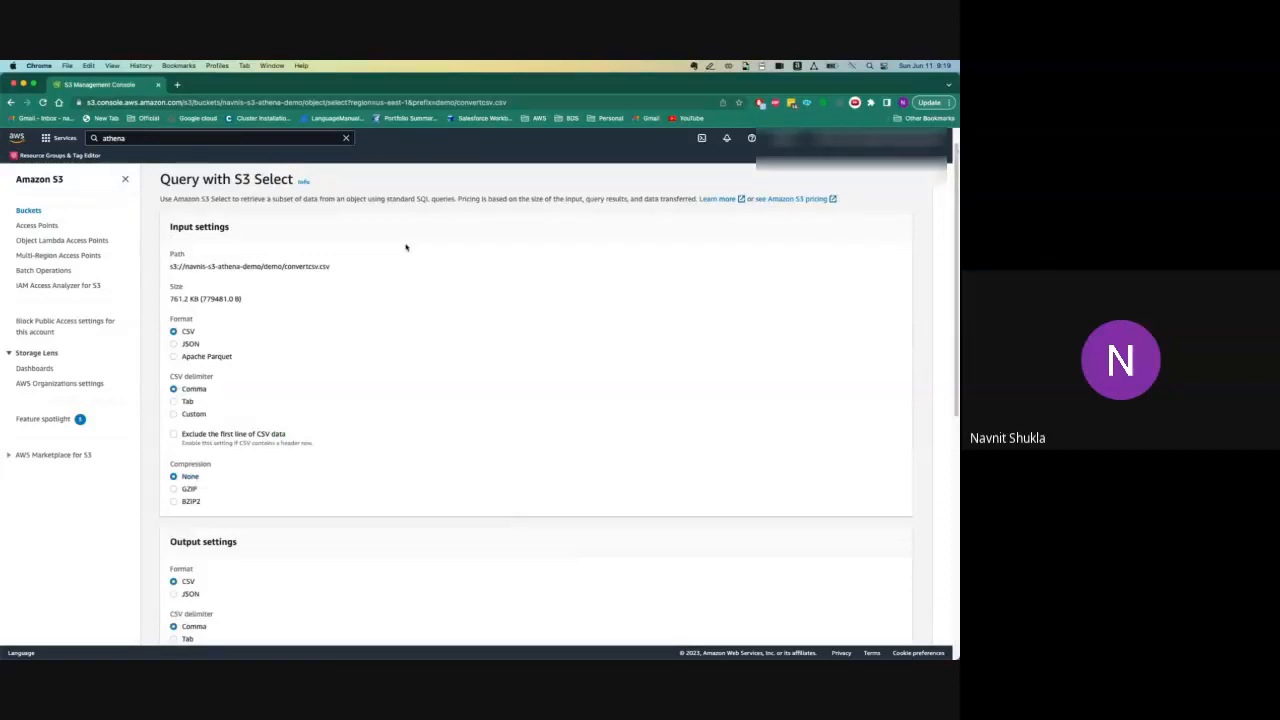
# - Go back to the Athena demo bucket through the bucket list, and switch to the Athena query editor
pyautogui.click(30, 211)
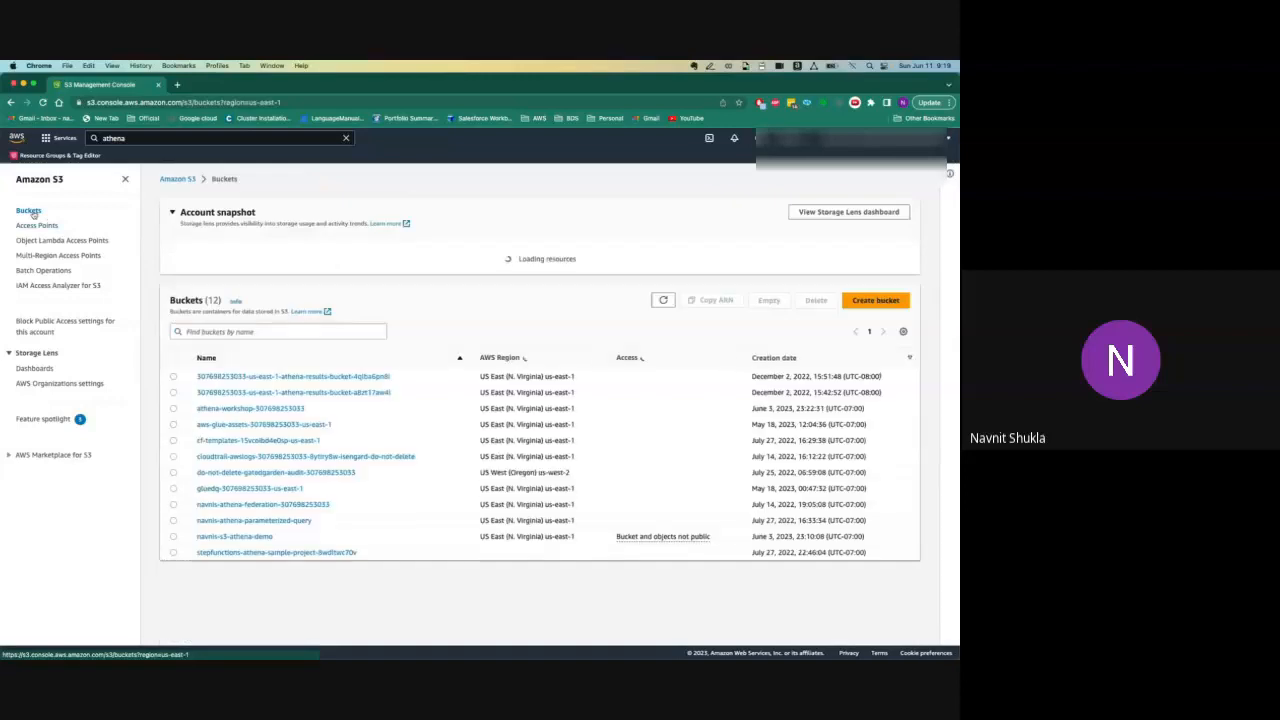
pyautogui.click(232, 542)
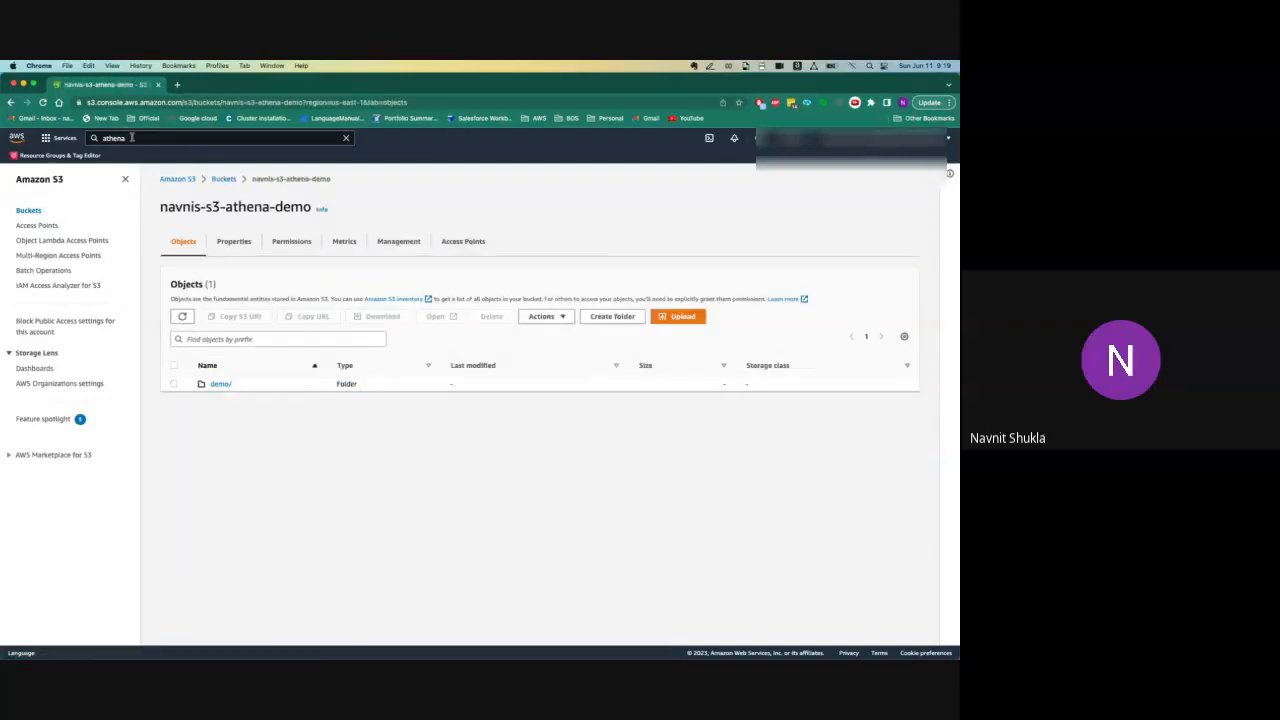
pyautogui.press('Return')
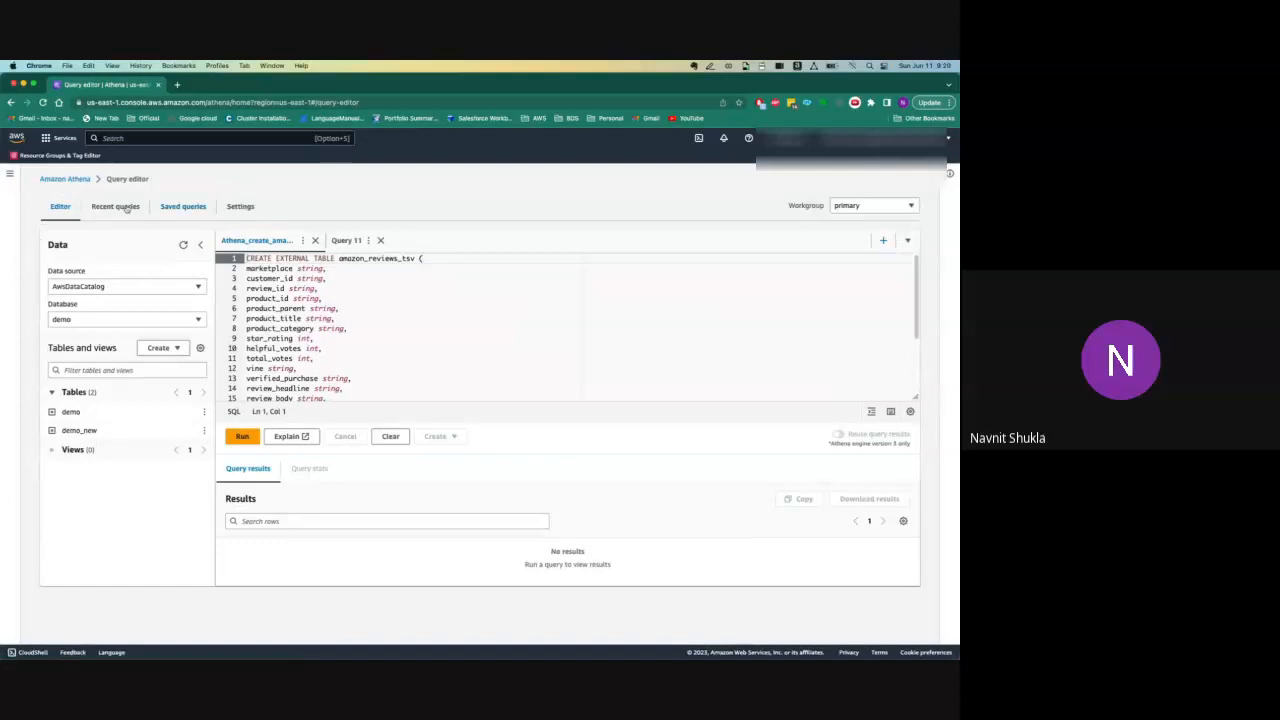
# - View the saved queries and copy the S3 query result location from the query editor settings
pyautogui.click(11, 175)
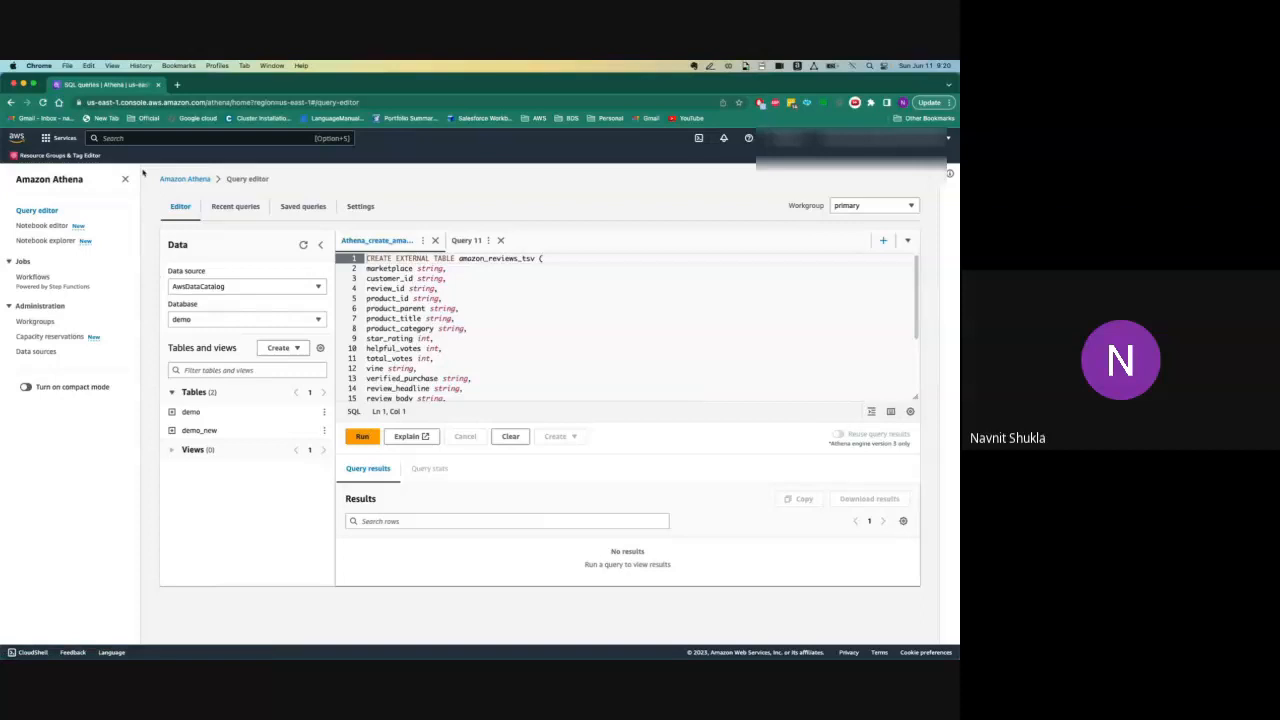
pyautogui.click(310, 214)
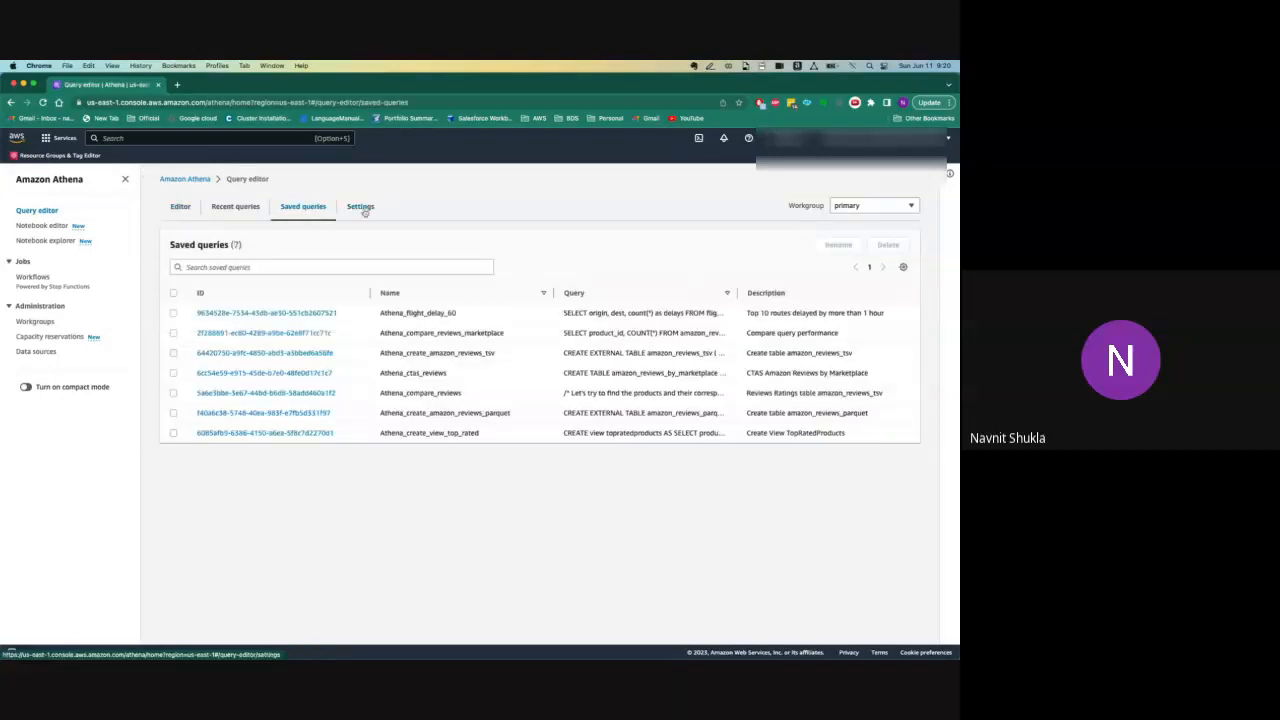
pyautogui.click(362, 208)
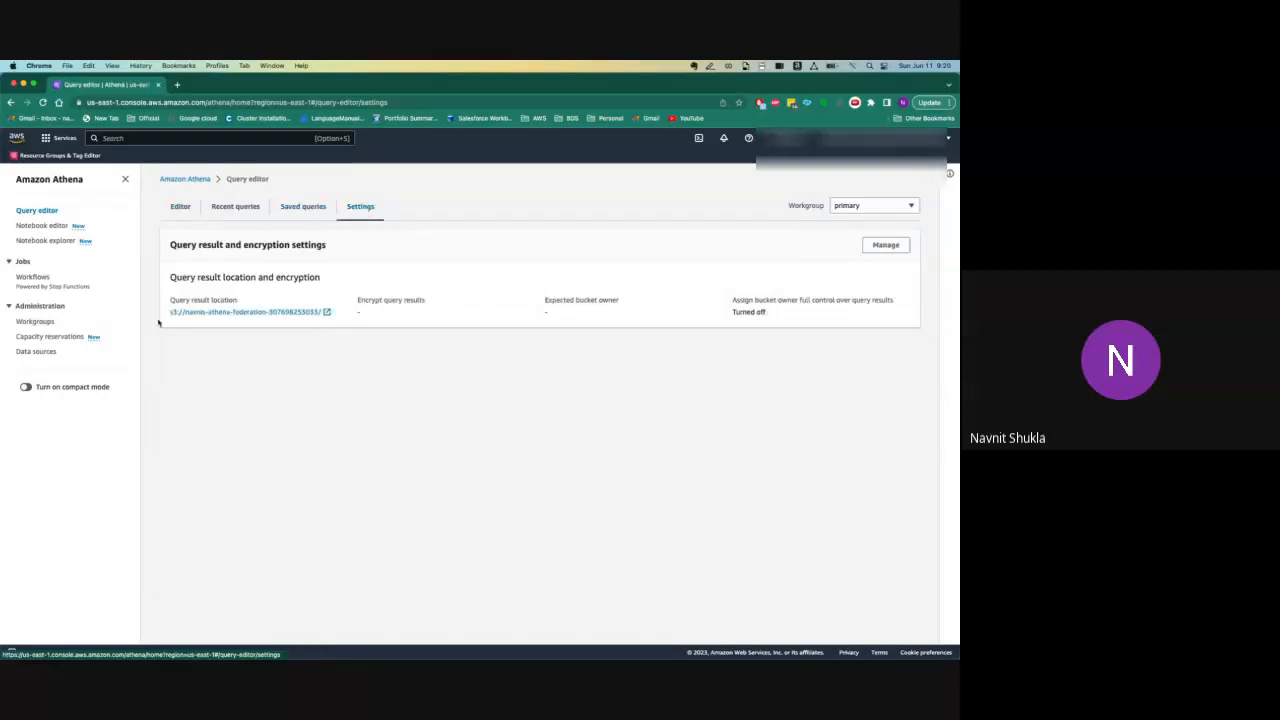
pyautogui.moveTo(166, 314); pyautogui.dragTo(296, 324)
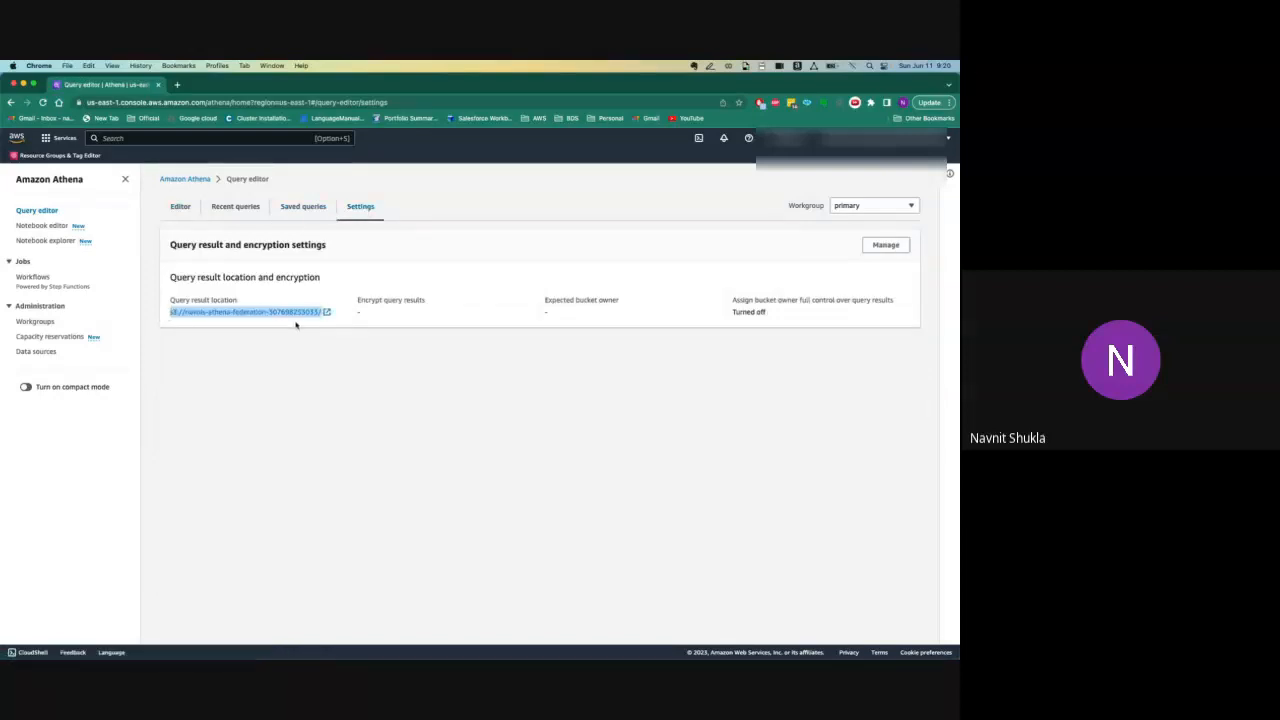
pyautogui.press('super+c')
# - Clear the location of query result in the Athena settings and save
pyautogui.click(895, 246)
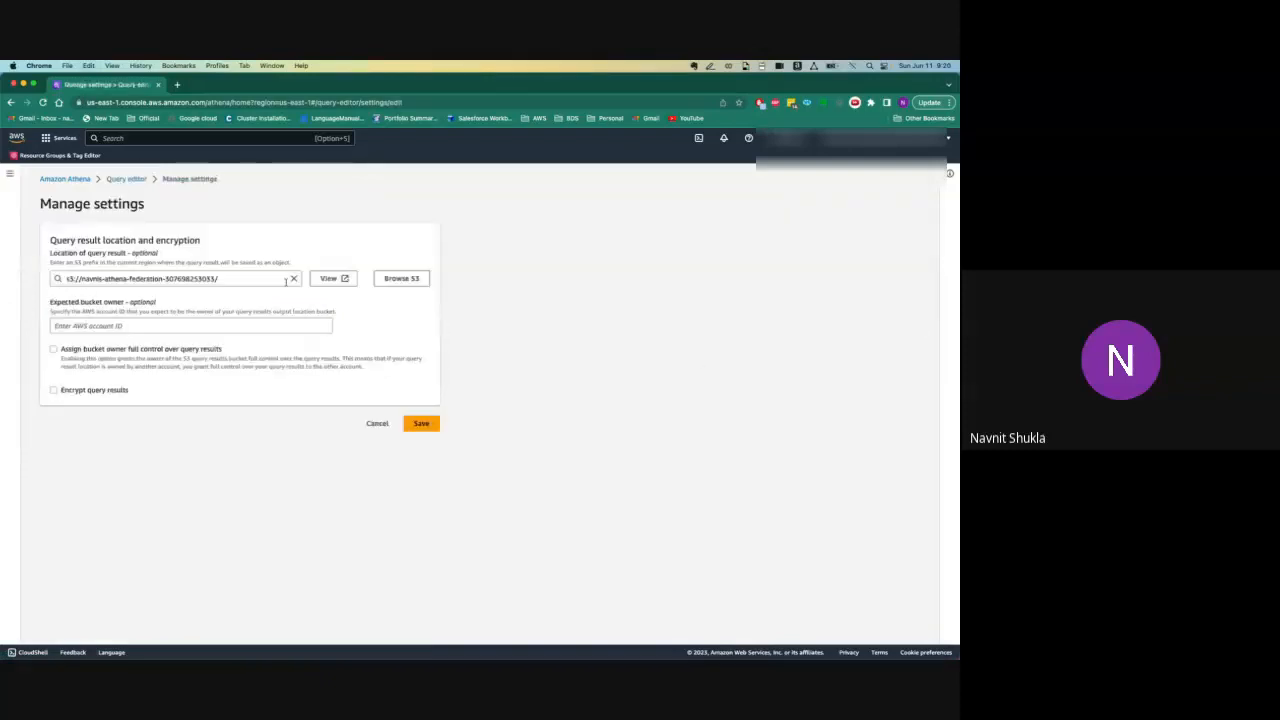
pyautogui.click(293, 278)
pyautogui.click(424, 425)
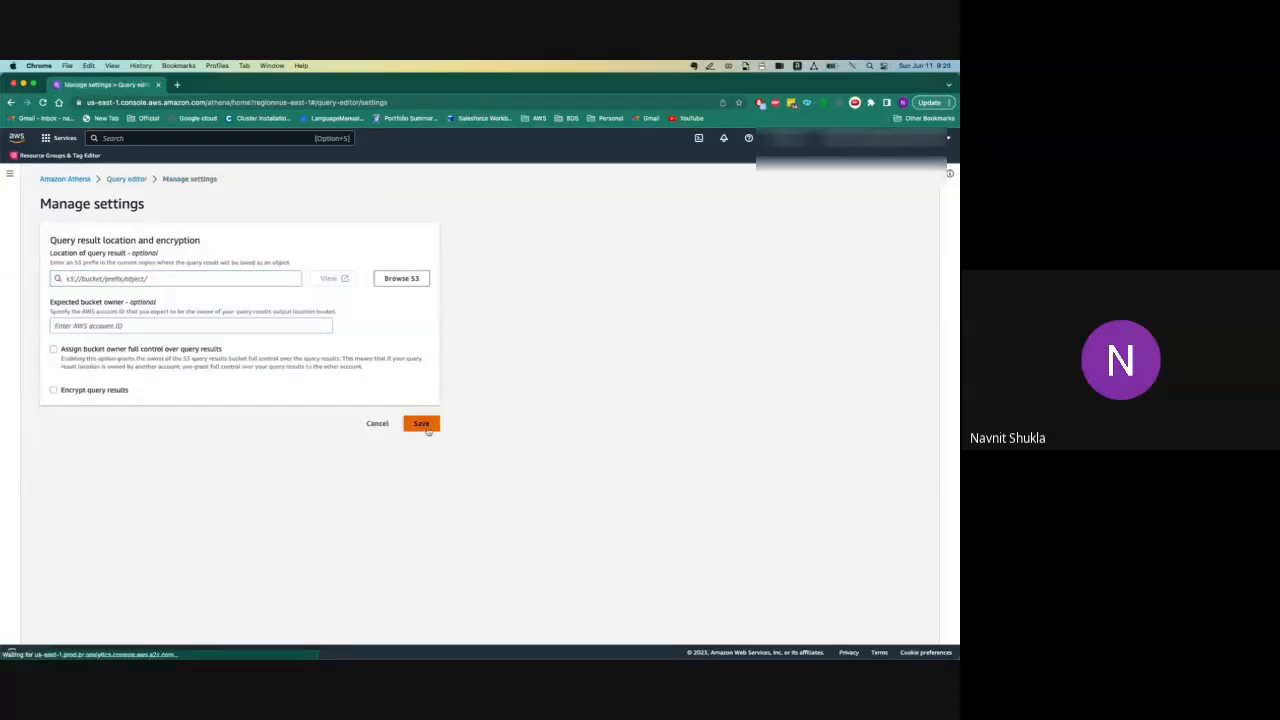
# - Relaunch the query editor from the Athena landing page and read the notice about setting up a query result location
pyautogui.click(188, 204)
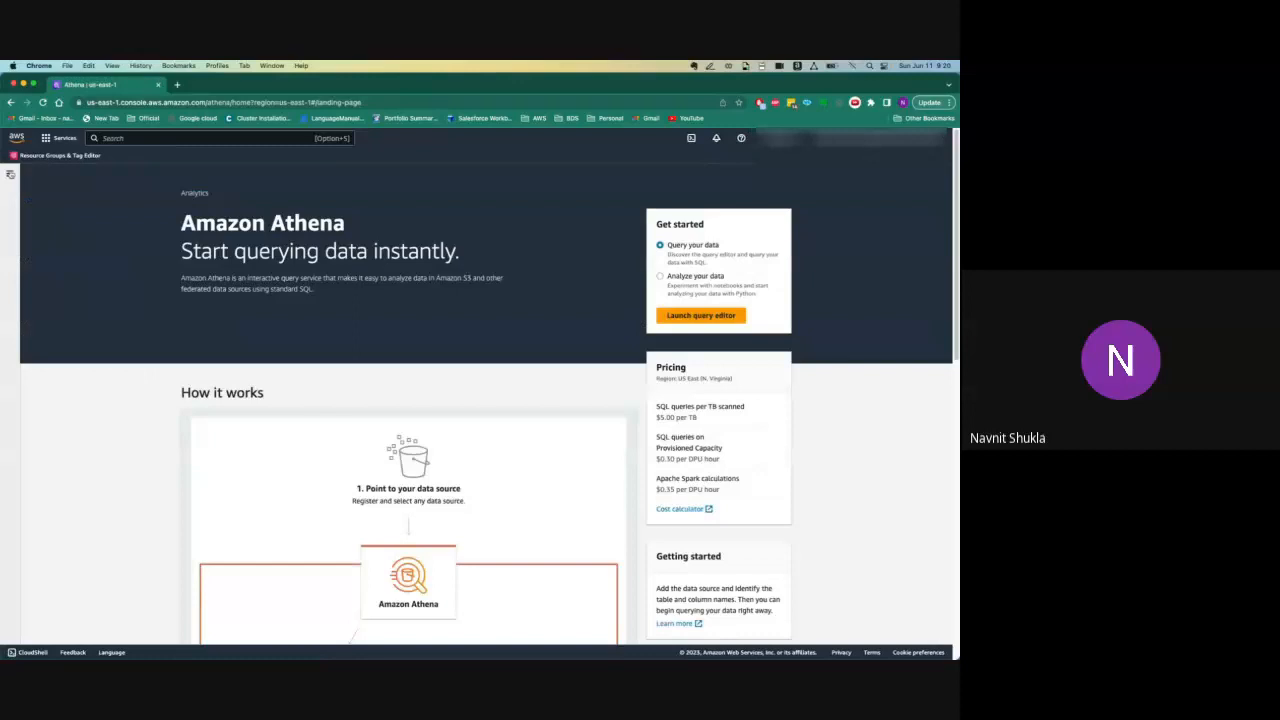
pyautogui.click(679, 316)
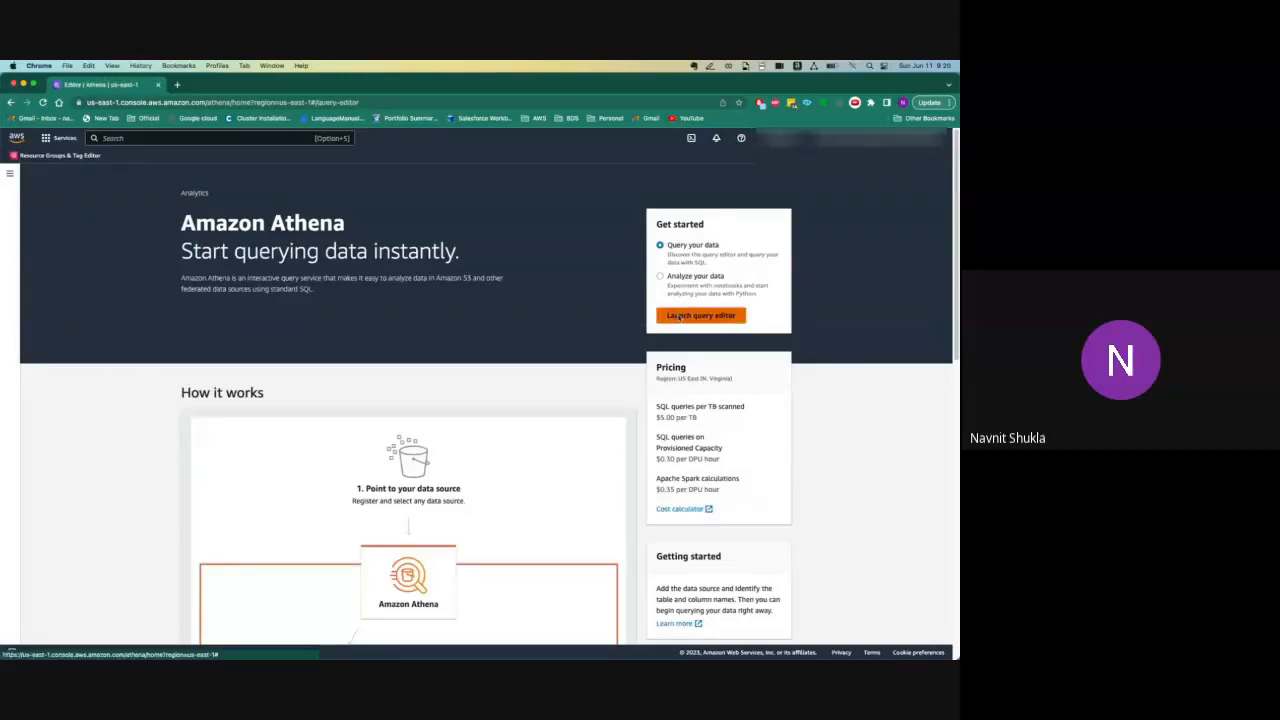
pyautogui.moveTo(62, 244); pyautogui.dragTo(300, 258)
pyautogui.click(203, 242)
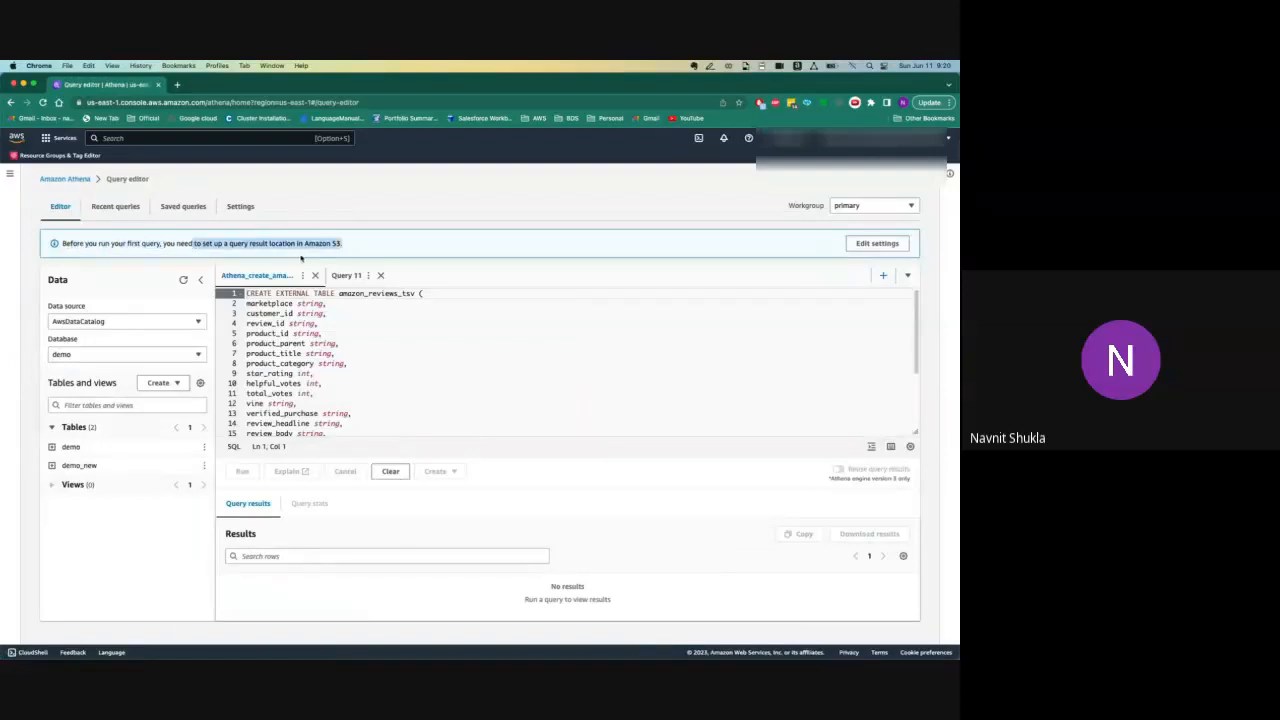
pyautogui.press('super+equal')
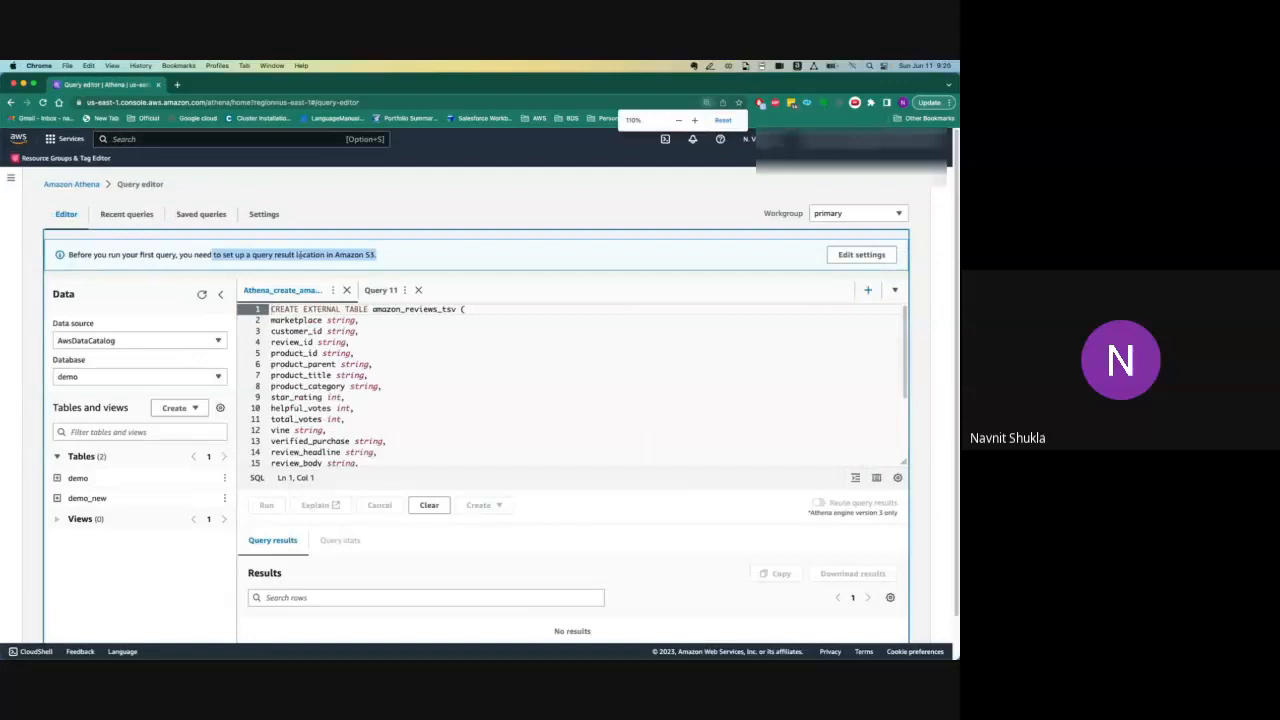
pyautogui.press('super+equal')
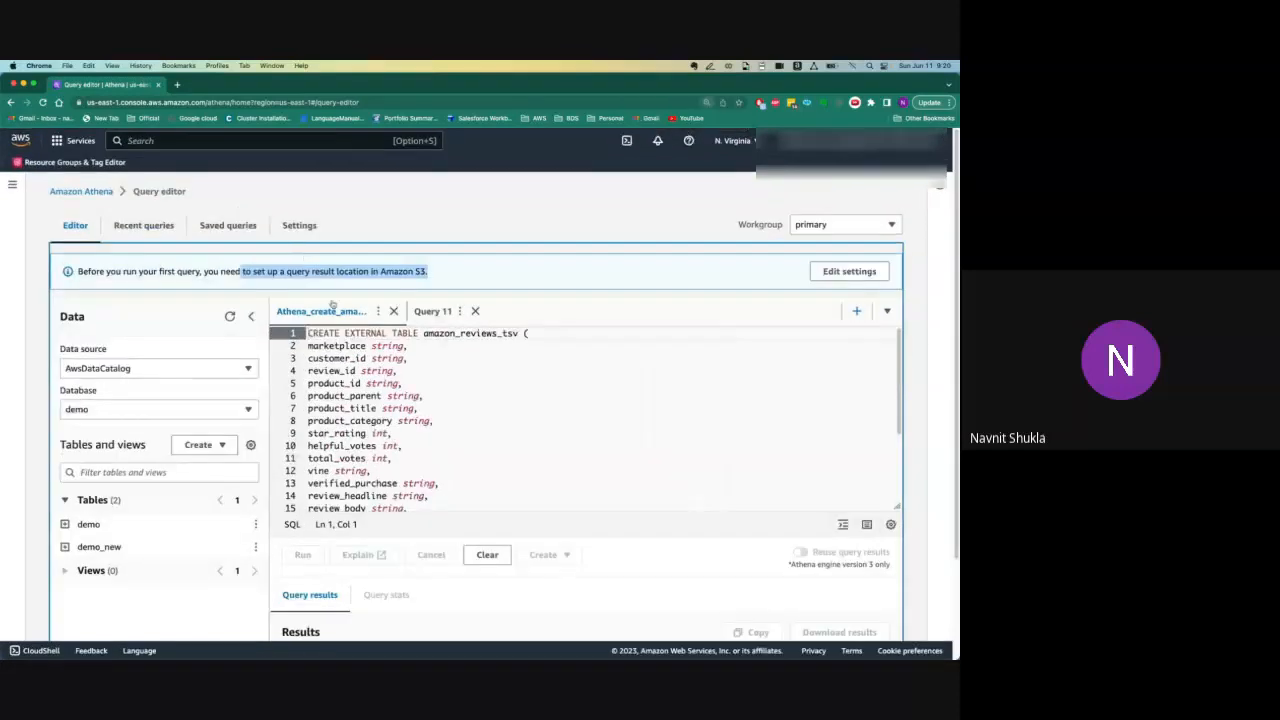
pyautogui.click(187, 258)
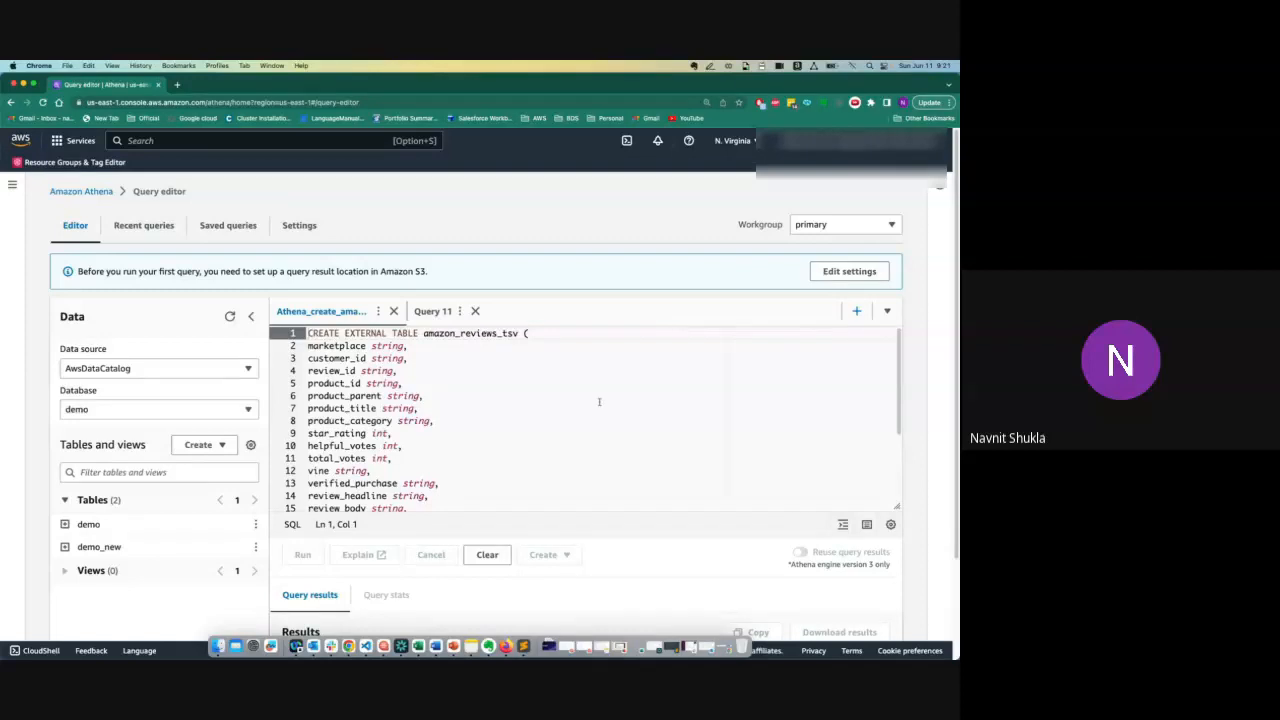
# - Set the location of query result to the copied S3 bucket path and save the settings
pyautogui.click(846, 270)
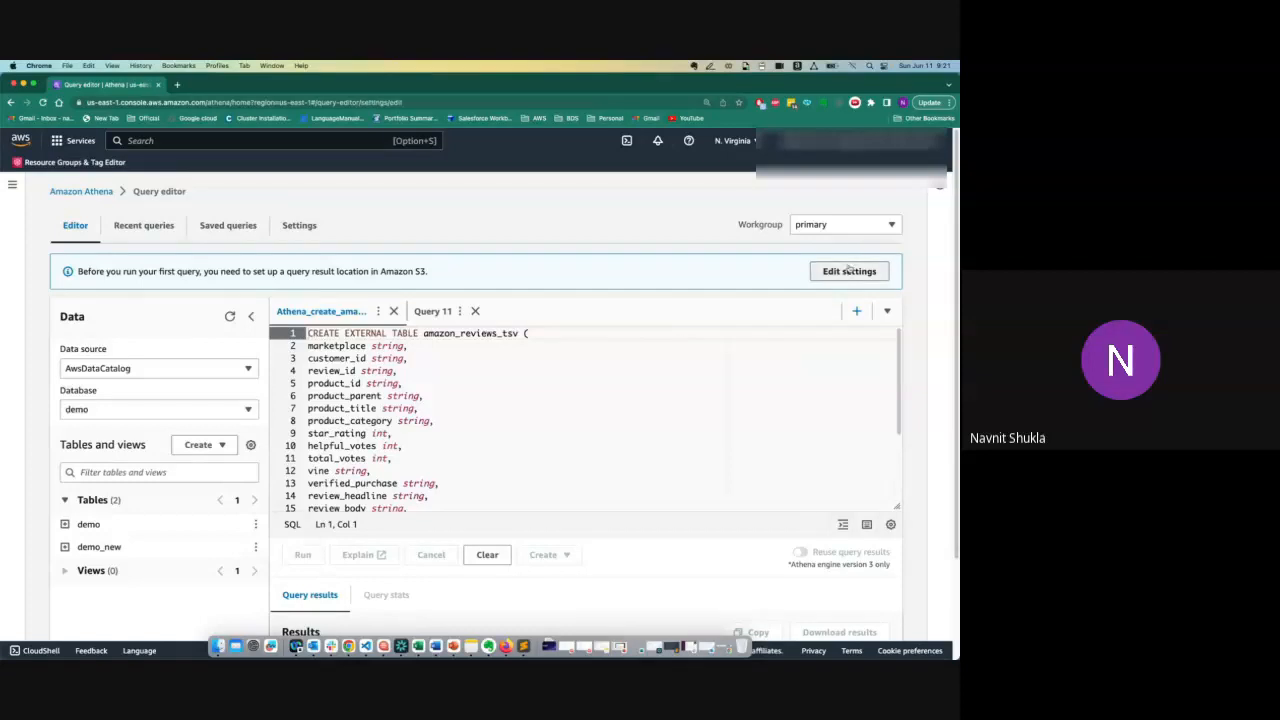
pyautogui.click(292, 319)
pyautogui.press('super+v')
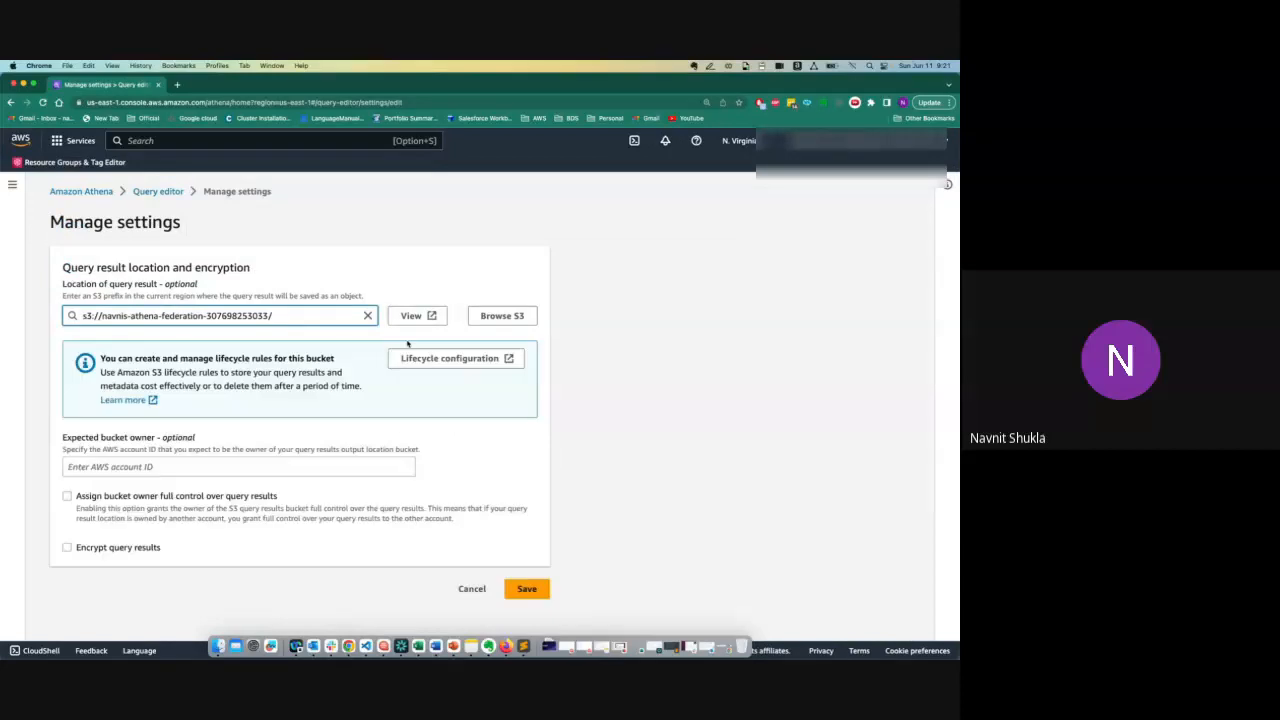
pyautogui.click(525, 590)
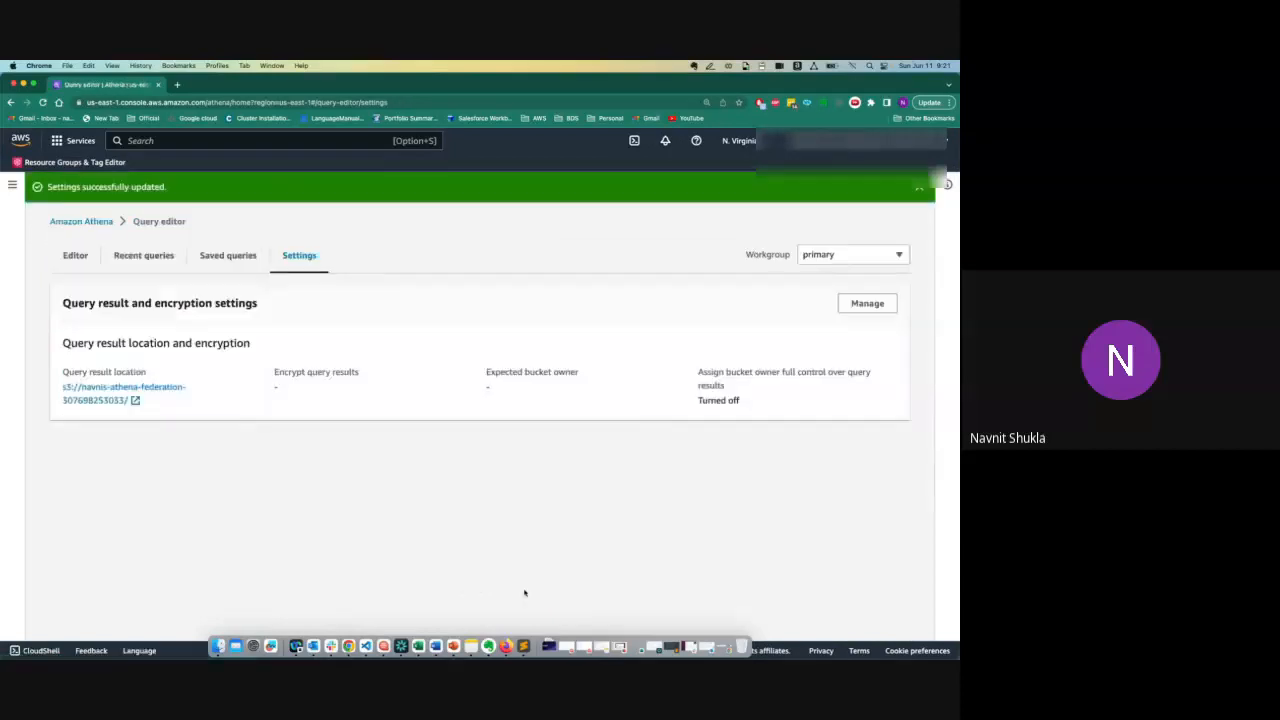
# - Return to the editor and switch the workgroup to AmazonAthenaIcebergPreview, acknowledging its settings
pyautogui.click(77, 257)
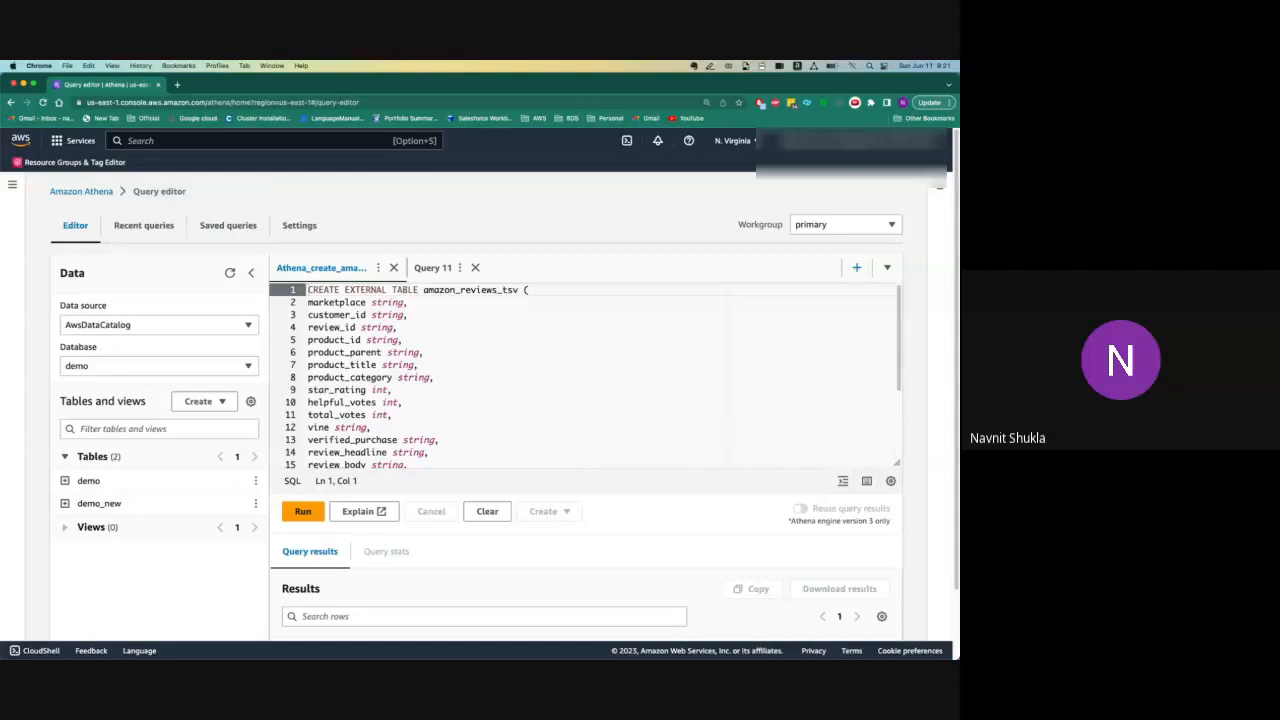
pyautogui.click(822, 224)
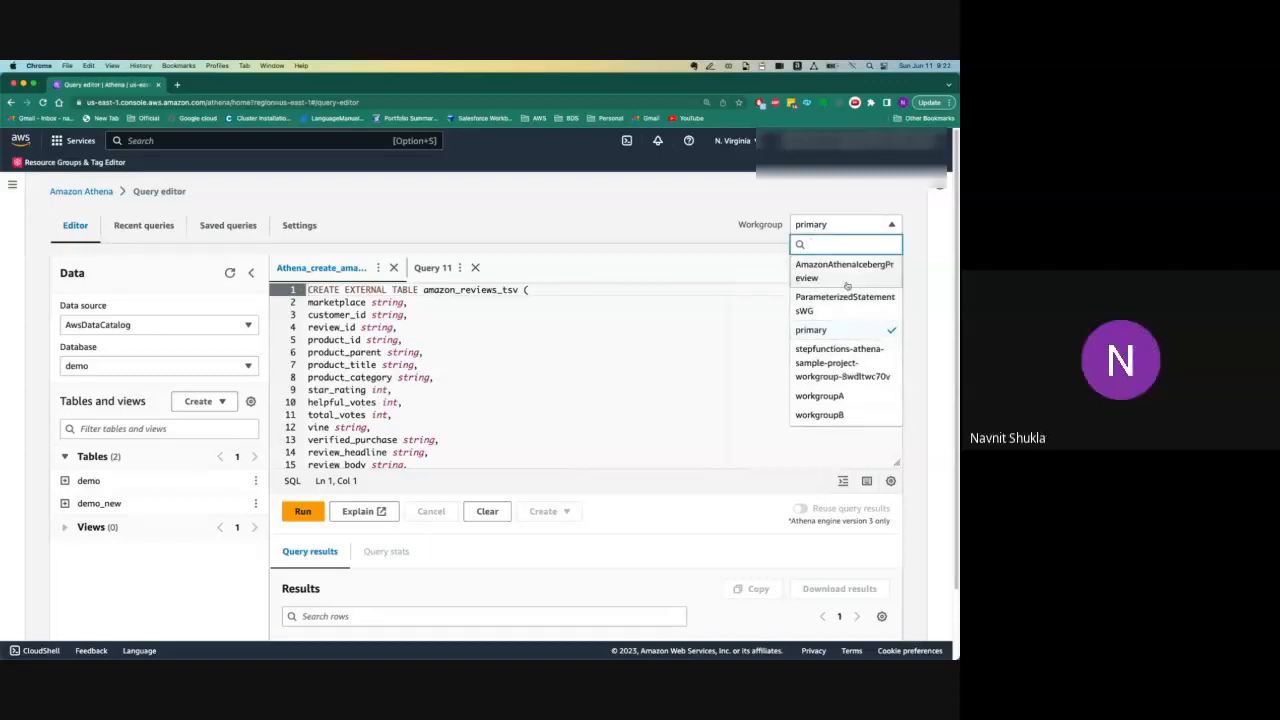
pyautogui.click(846, 284)
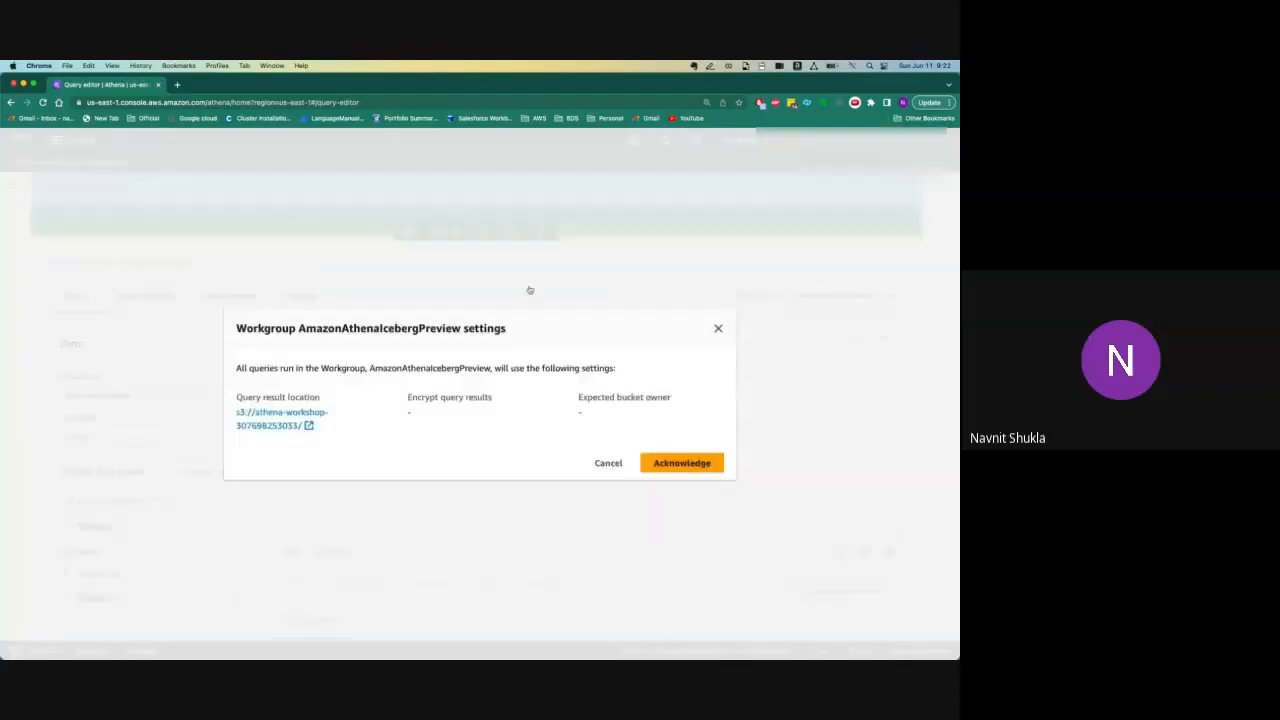
pyautogui.click(680, 463)
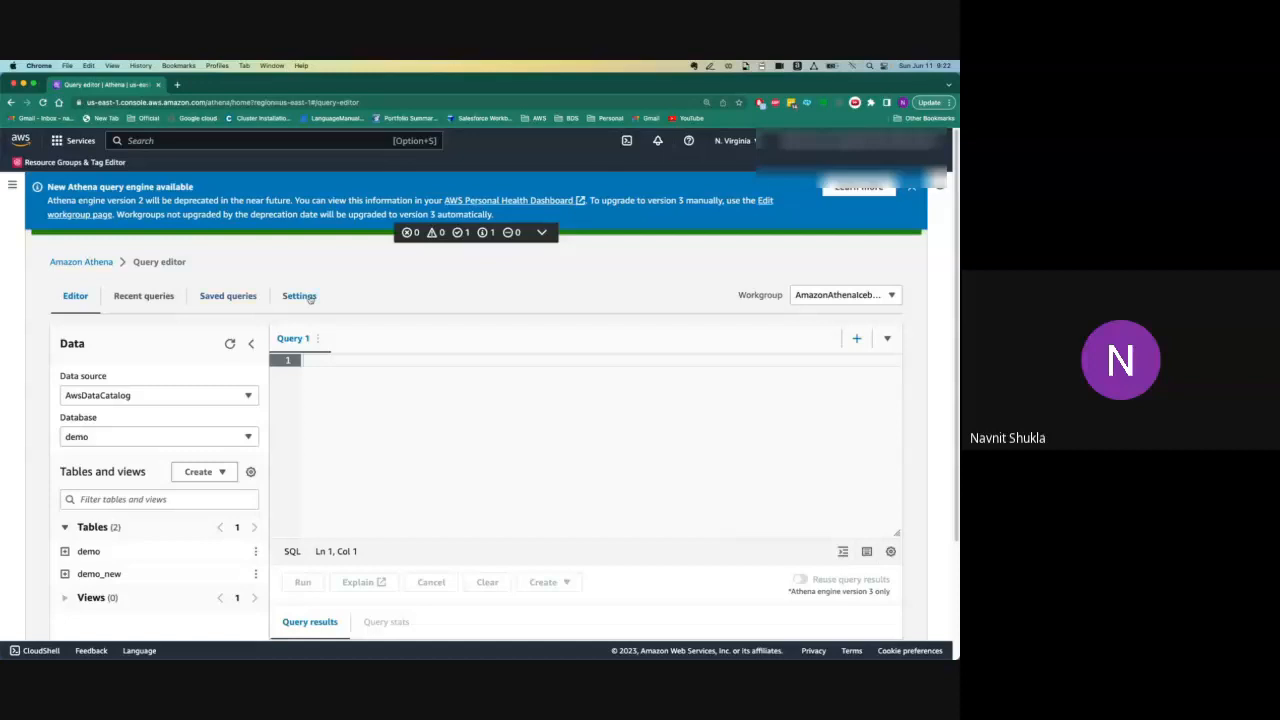
# - Check the query result settings under the selected workgroup, and return to the editor with a slightly wider data pane
pyautogui.click(308, 296)
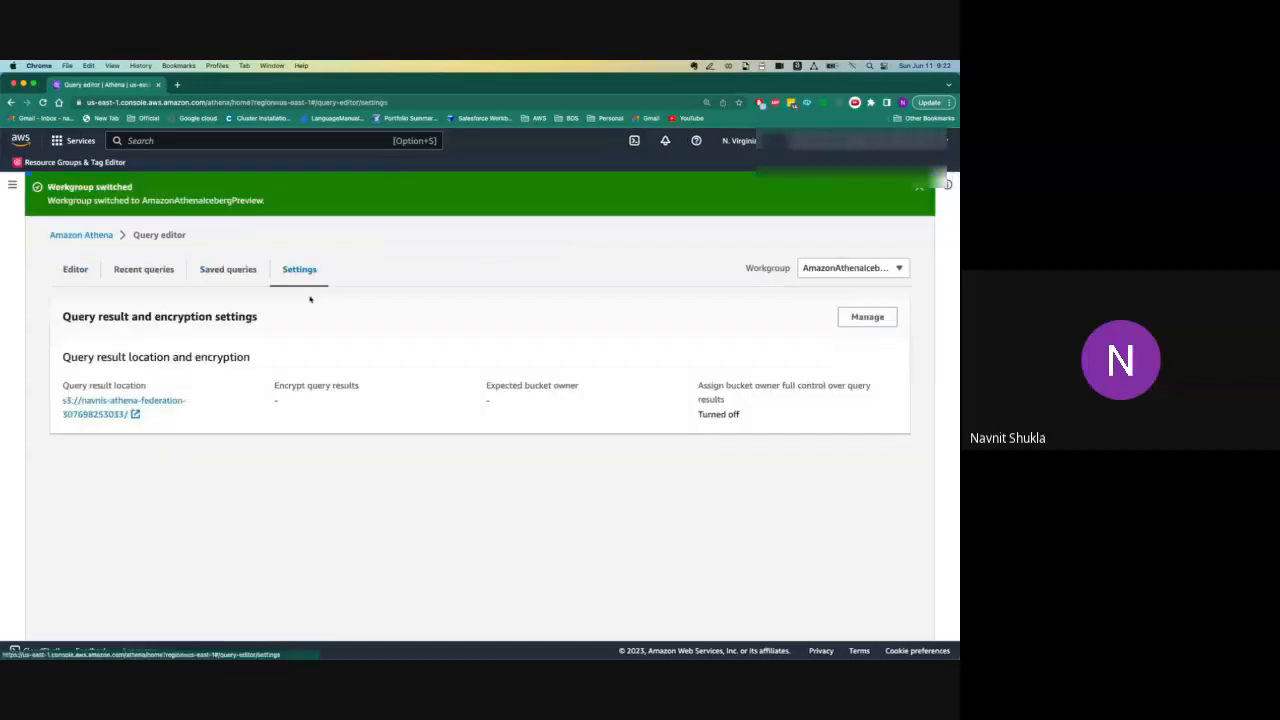
pyautogui.click(68, 271)
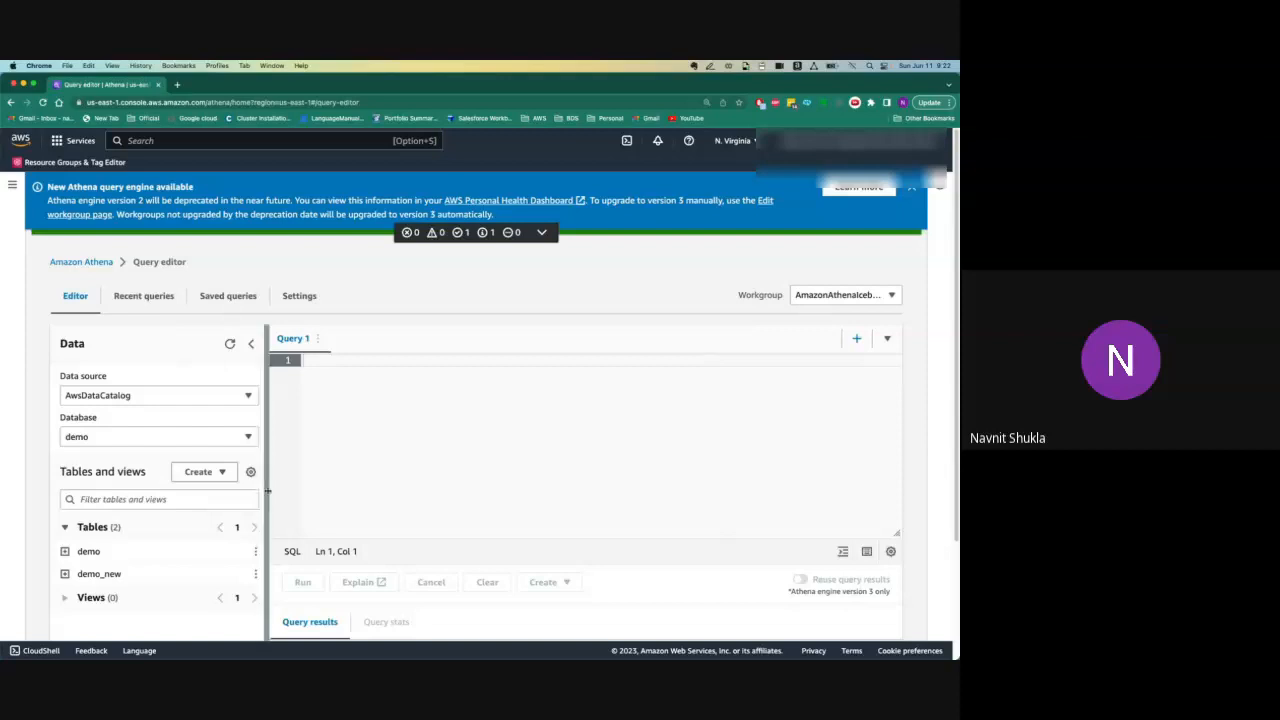
pyautogui.moveTo(268, 491); pyautogui.dragTo(278, 496)
pyautogui.click(912, 187)
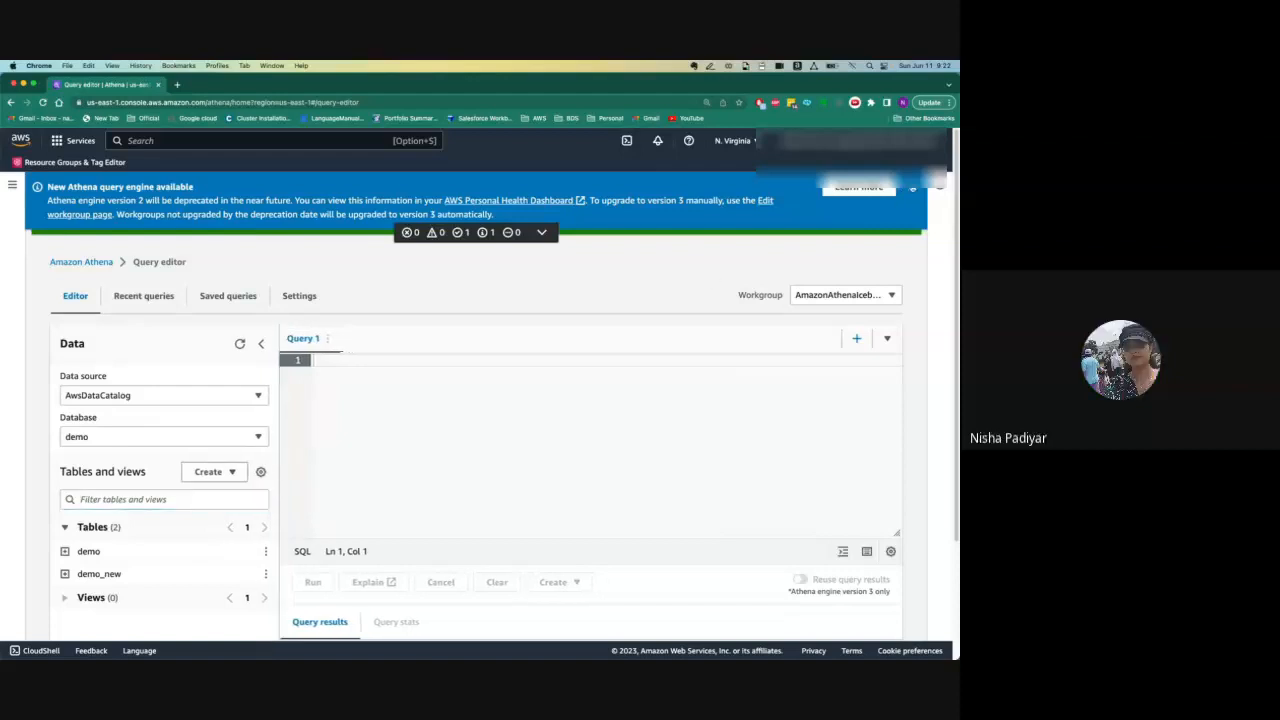
# - Switch the workgroup to primary and dismiss the notification banners
pyautogui.click(911, 189)
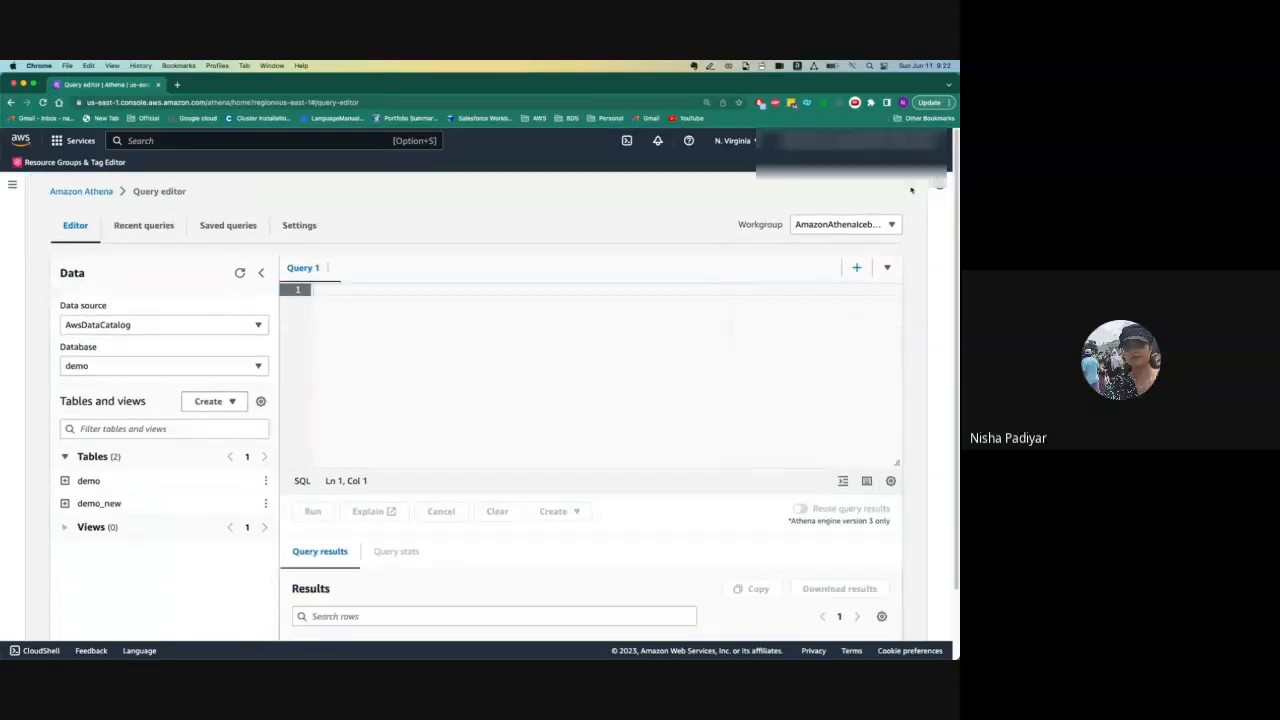
pyautogui.click(870, 222)
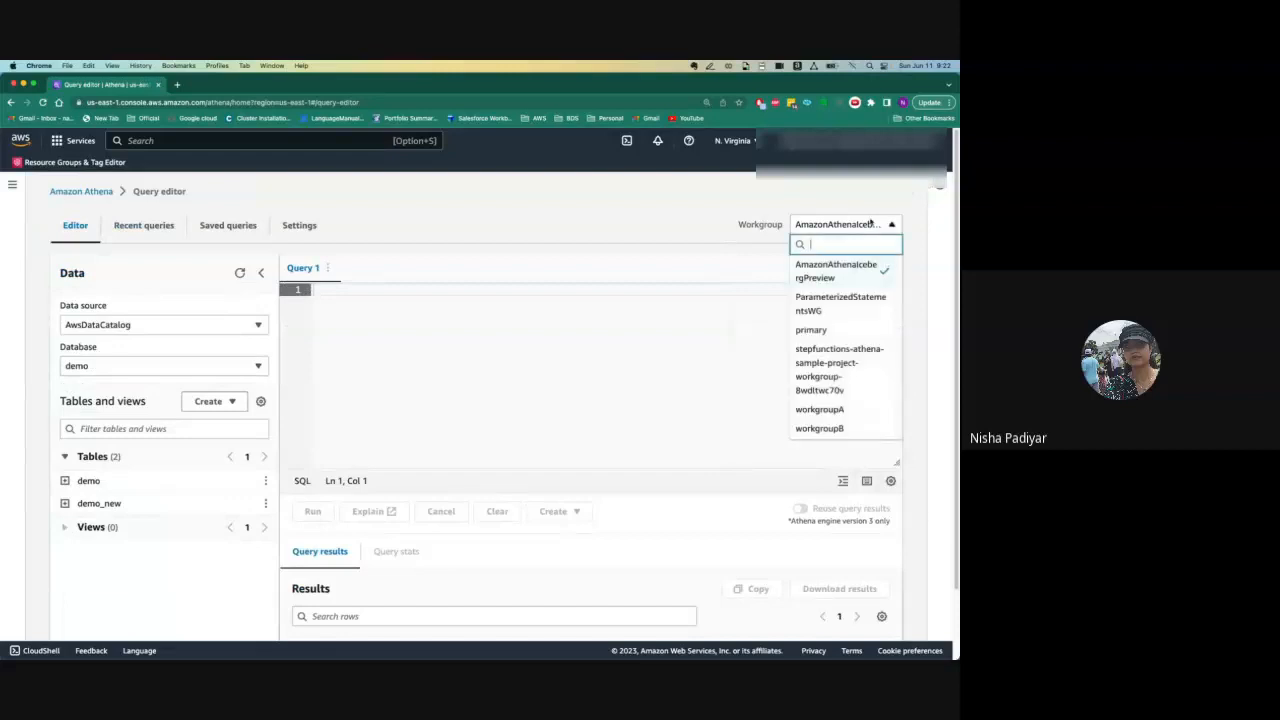
pyautogui.click(849, 330)
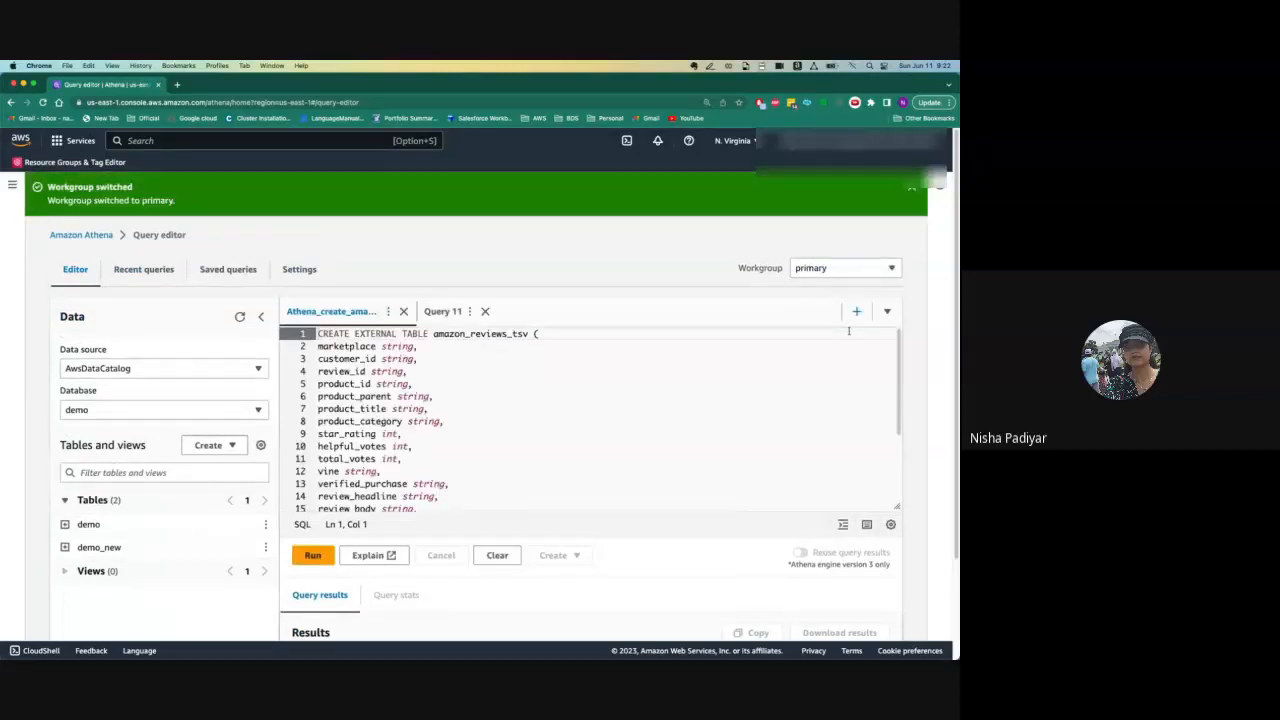
pyautogui.click(912, 189)
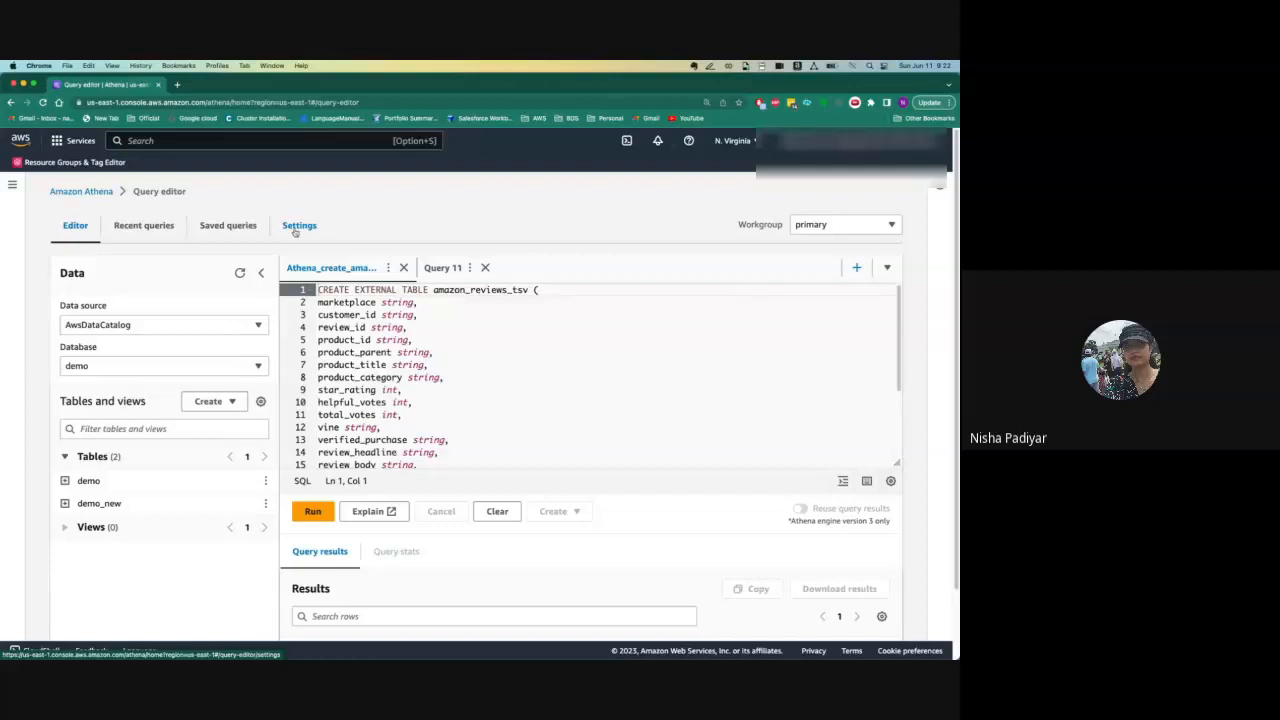
pyautogui.click(12, 188)
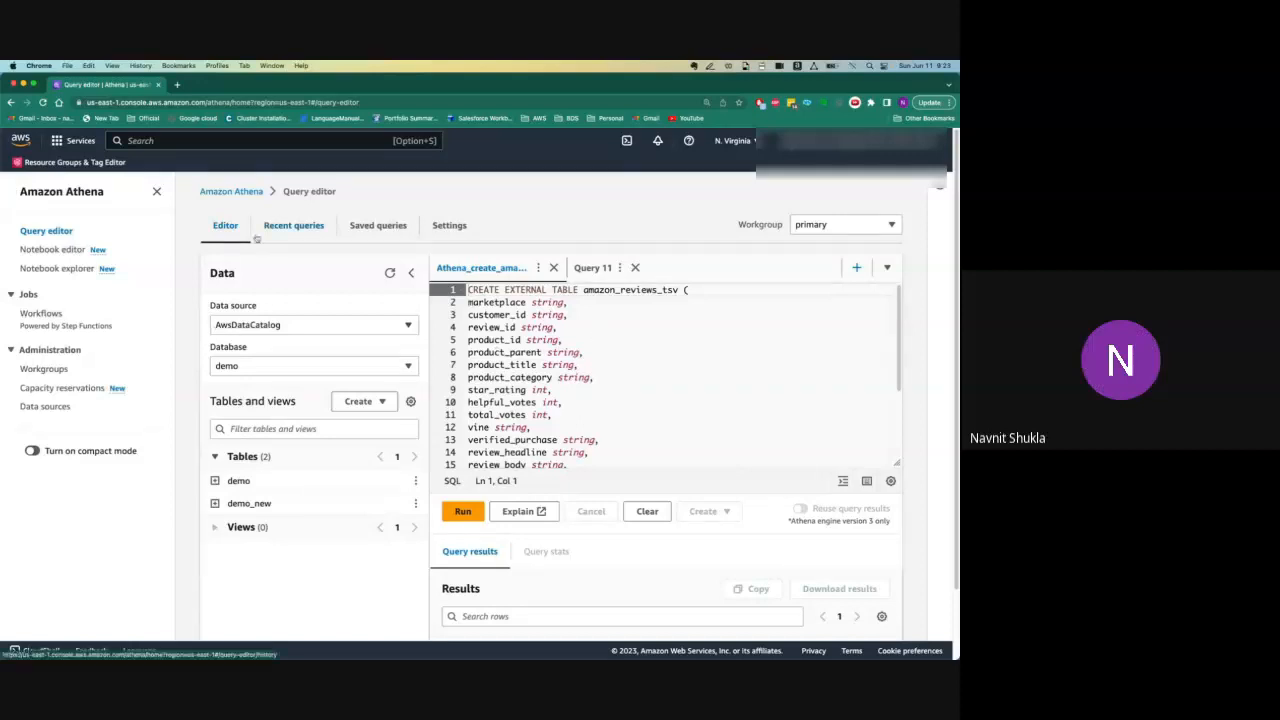
pyautogui.click(156, 191)
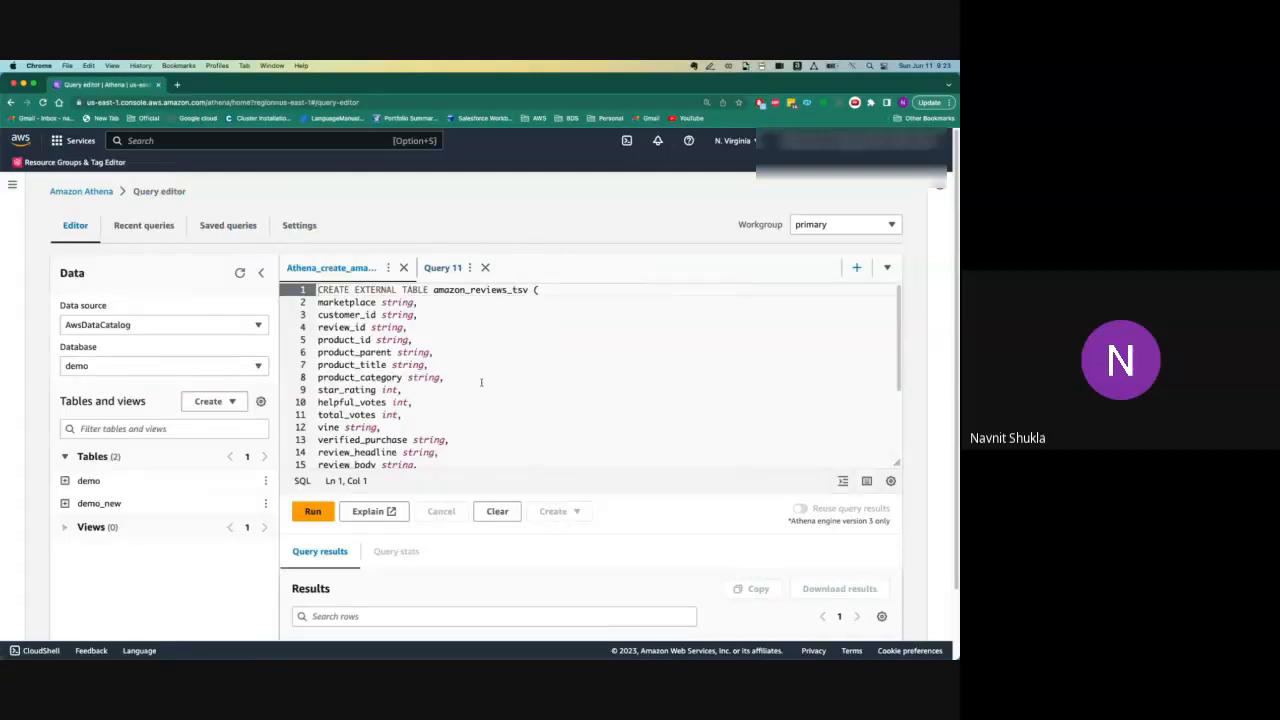
# - Preview the first 10 rows of the demo_new table and highlight the amount of data scanned
pyautogui.click(265, 503)
pyautogui.click(313, 350)
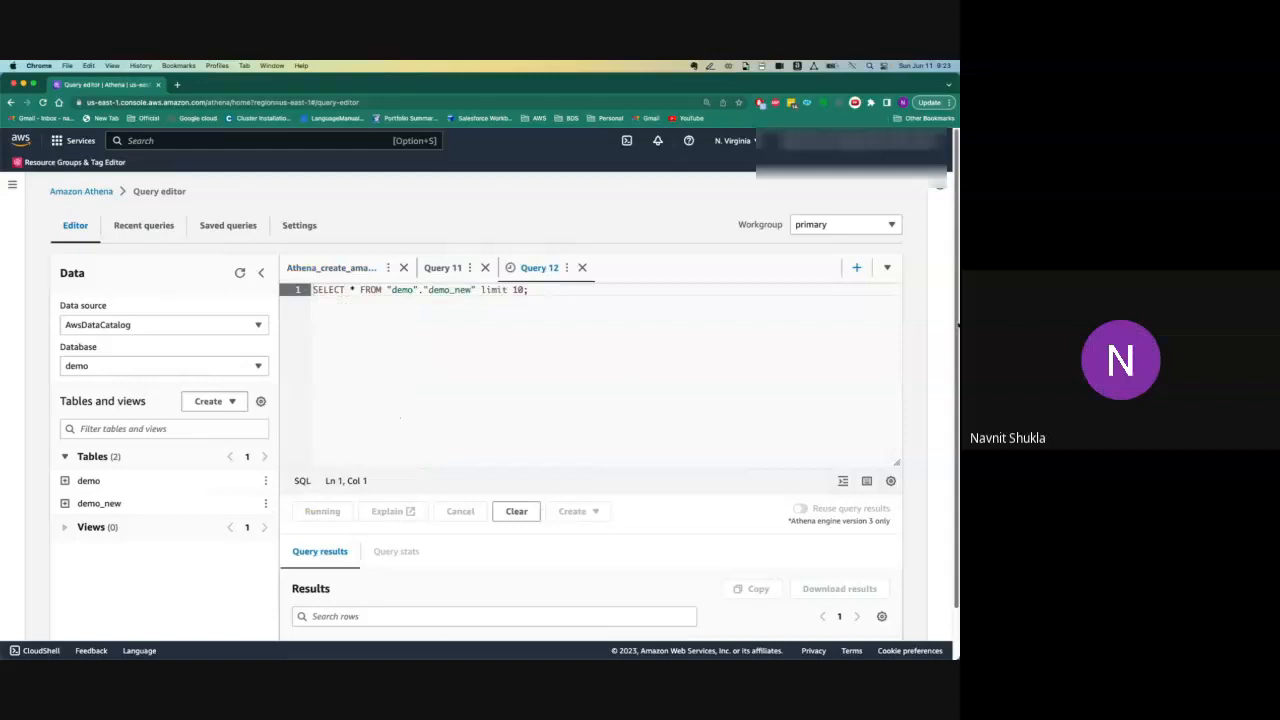
pyautogui.scroll(-1, 637, 371)
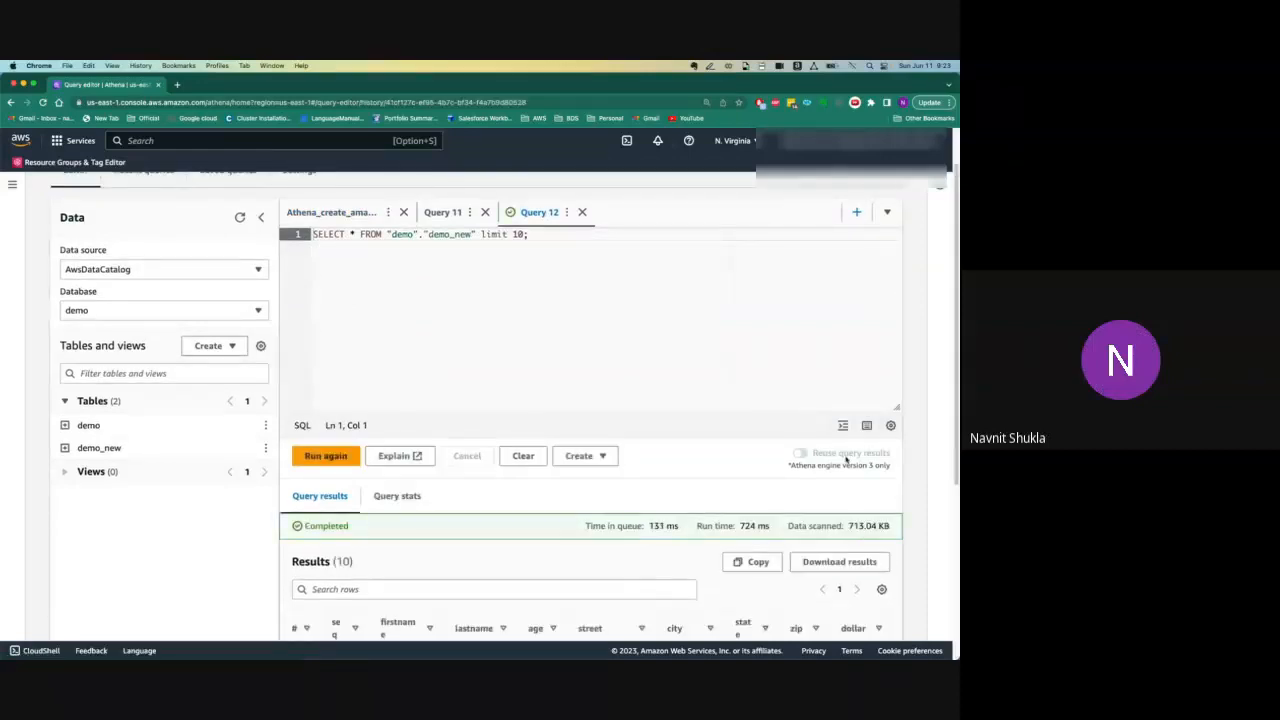
pyautogui.scroll(-3, 947, 527)
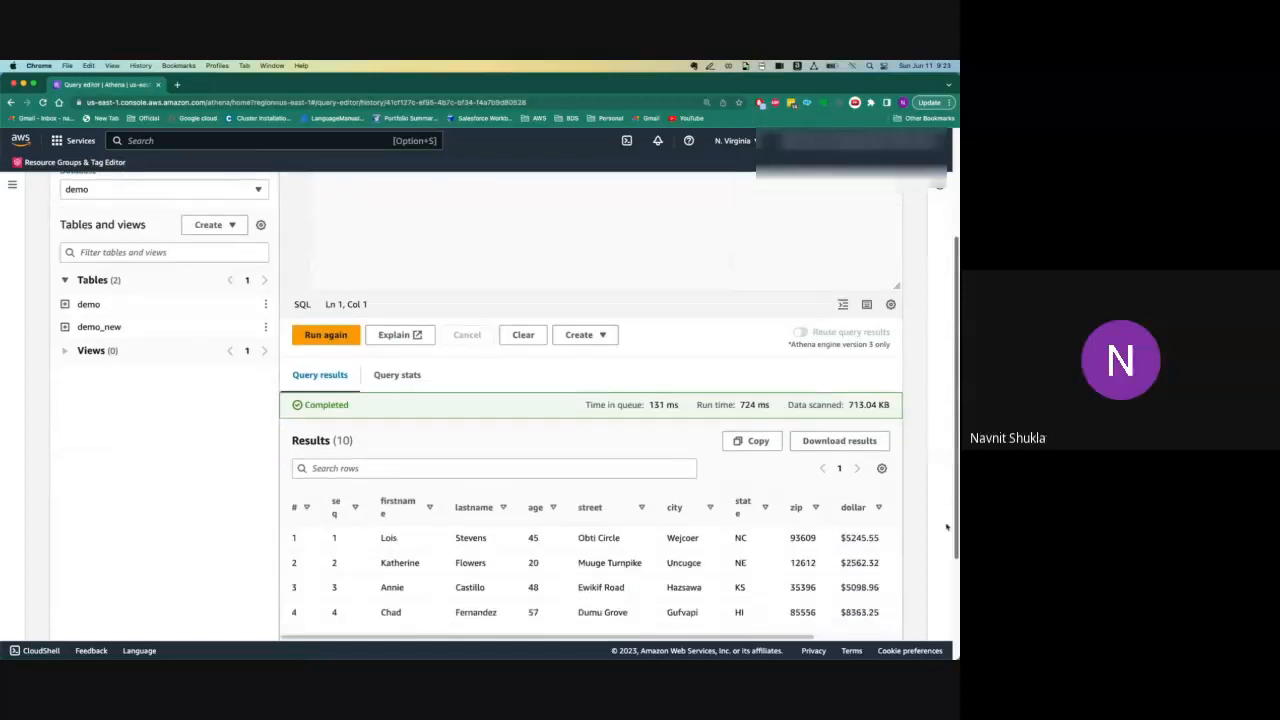
pyautogui.scroll(-1, 947, 527)
pyautogui.moveTo(848, 358); pyautogui.dragTo(890, 358)
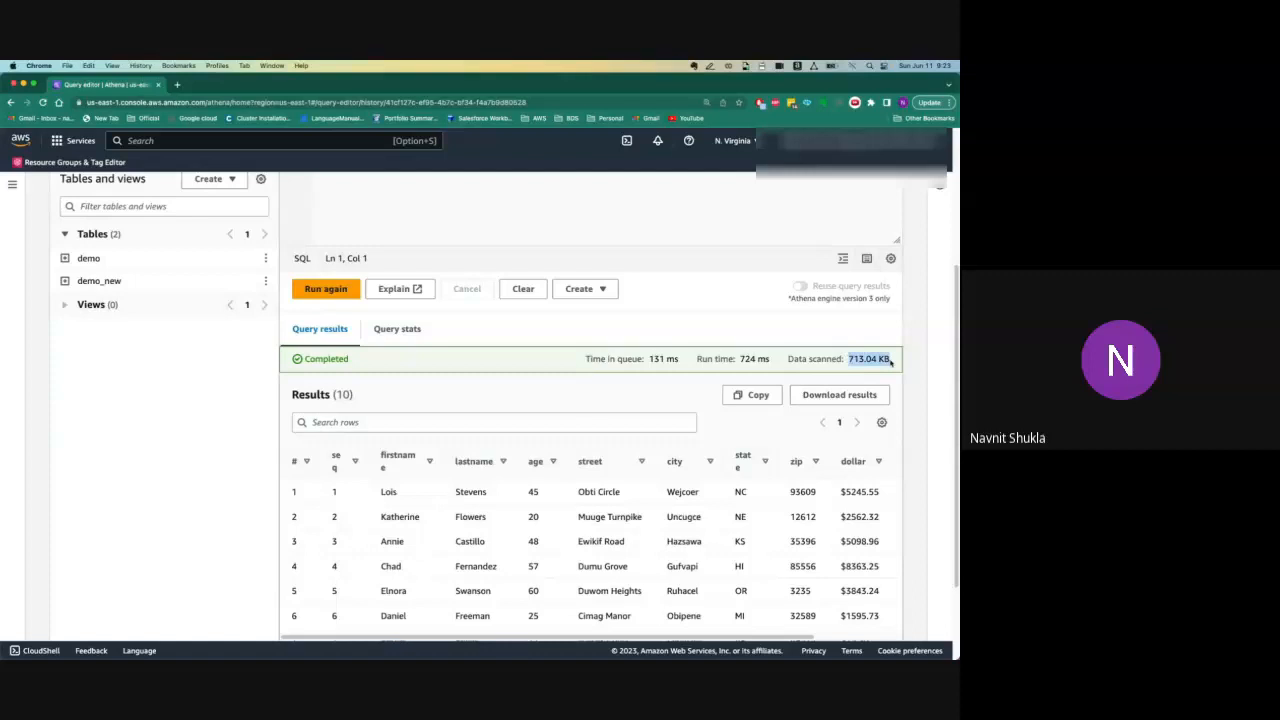
pyautogui.click(851, 358)
pyautogui.moveTo(850, 358); pyautogui.dragTo(896, 365)
# - Switch to Calculator and divide 5 by 1024
pyautogui.press('super+space')
pyautogui.write('calc')
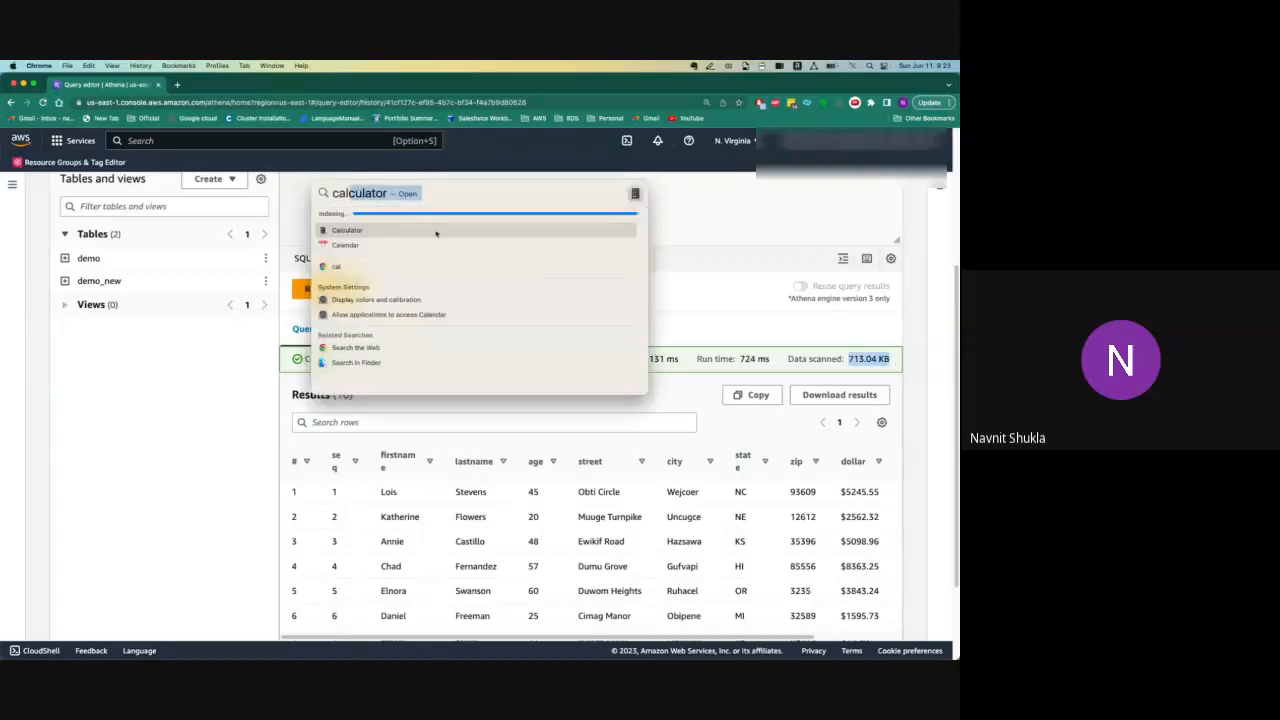
pyautogui.press('Return')
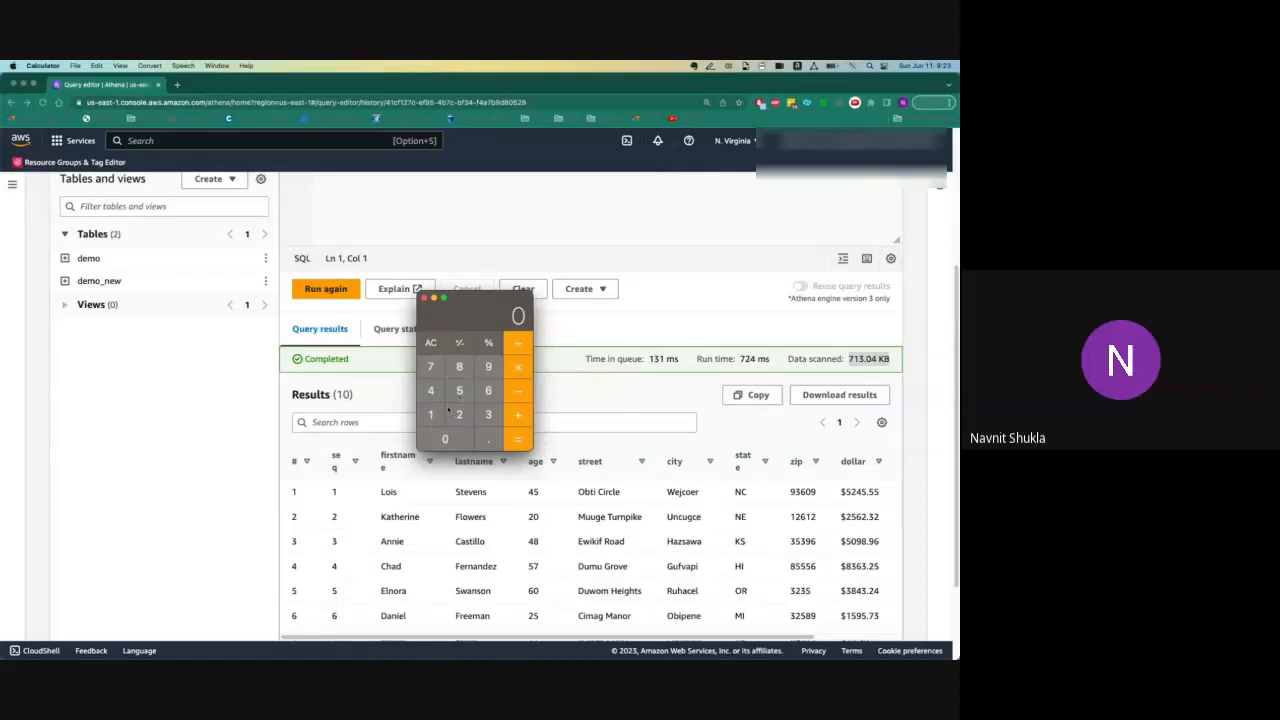
pyautogui.click(451, 402)
pyautogui.click(432, 415)
pyautogui.click(445, 439)
pyautogui.click(459, 414)
pyautogui.click(430, 390)
pyautogui.click(518, 439)
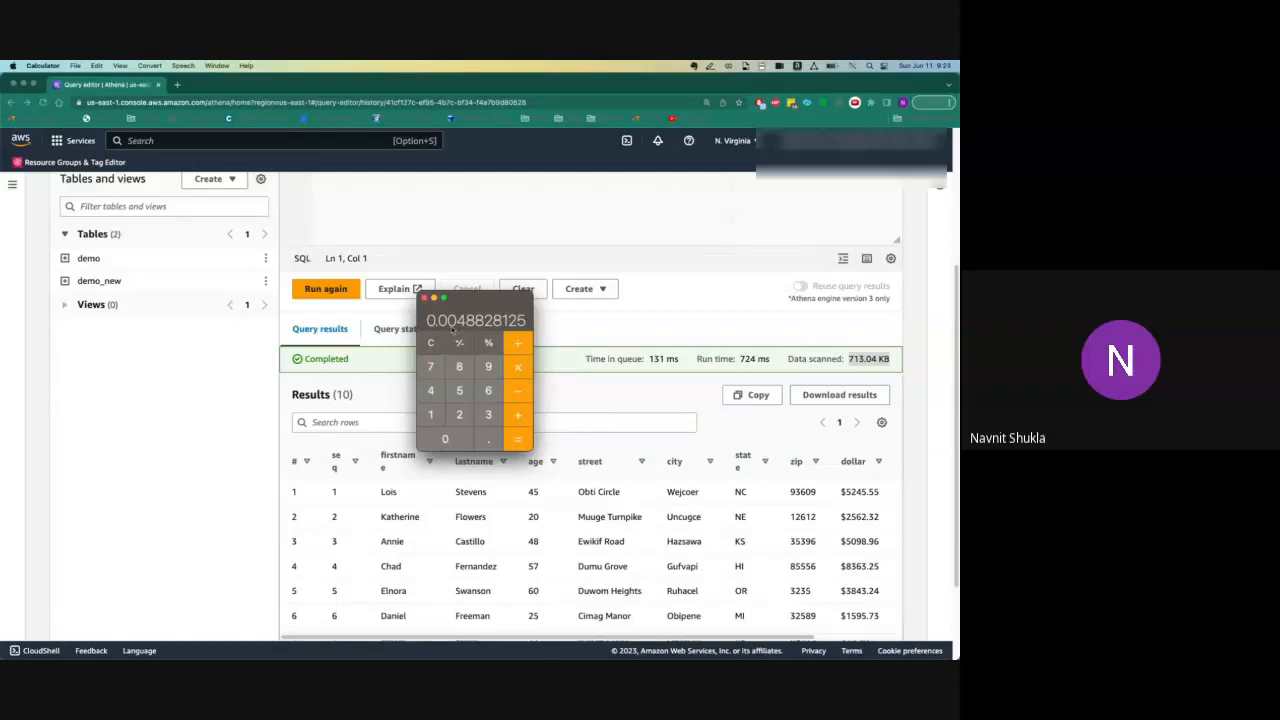
# - Divide the calculated result by 1024 once more and close Calculator
pyautogui.click(518, 347)
pyautogui.click(431, 414)
pyautogui.click(445, 438)
pyautogui.click(459, 414)
pyautogui.click(431, 390)
pyautogui.click(520, 437)
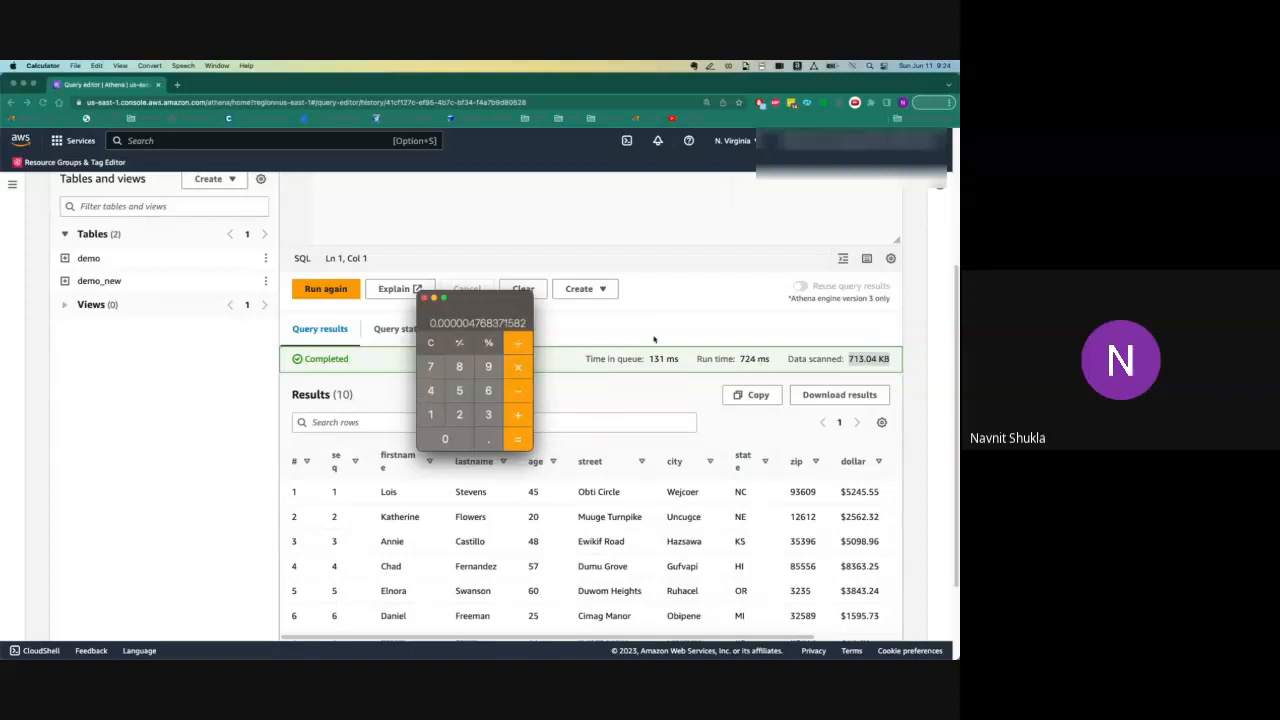
pyautogui.click(424, 298)
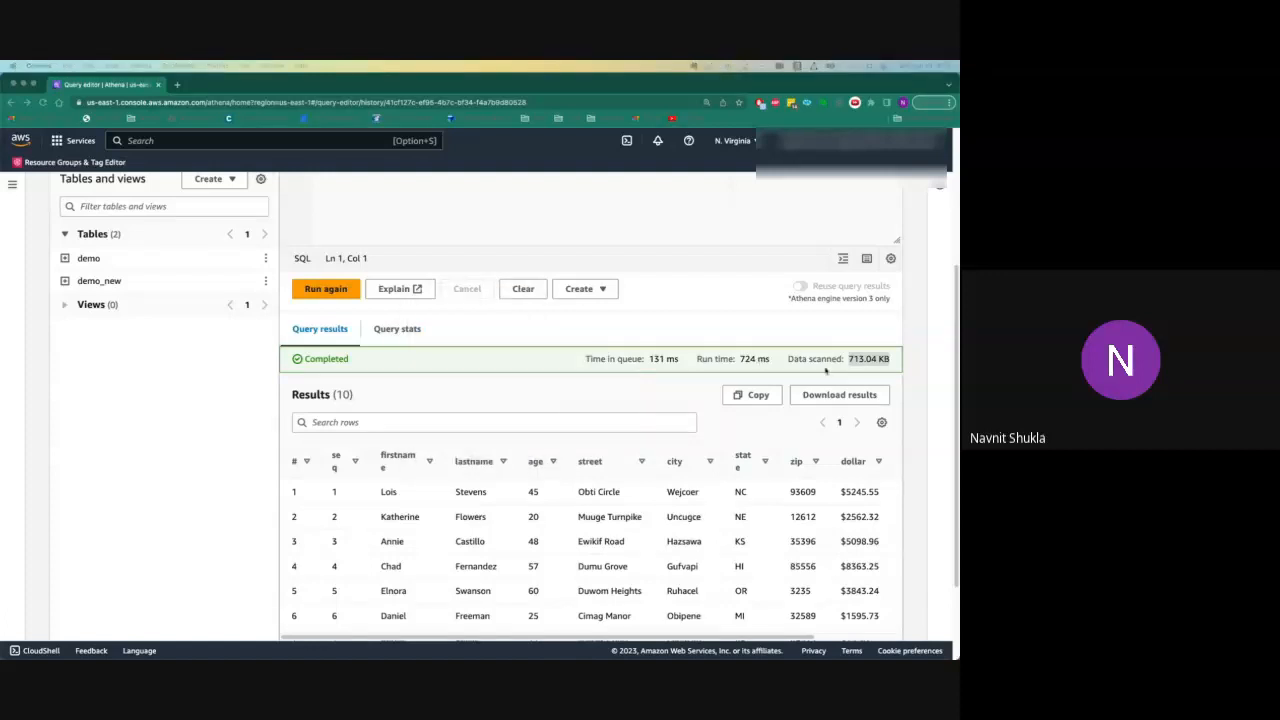
# - Highlight the completed query's time in queue, run time and data scanned, and review them beside the SELECT statement
pyautogui.click(896, 360)
pyautogui.moveTo(896, 360); pyautogui.dragTo(715, 345)
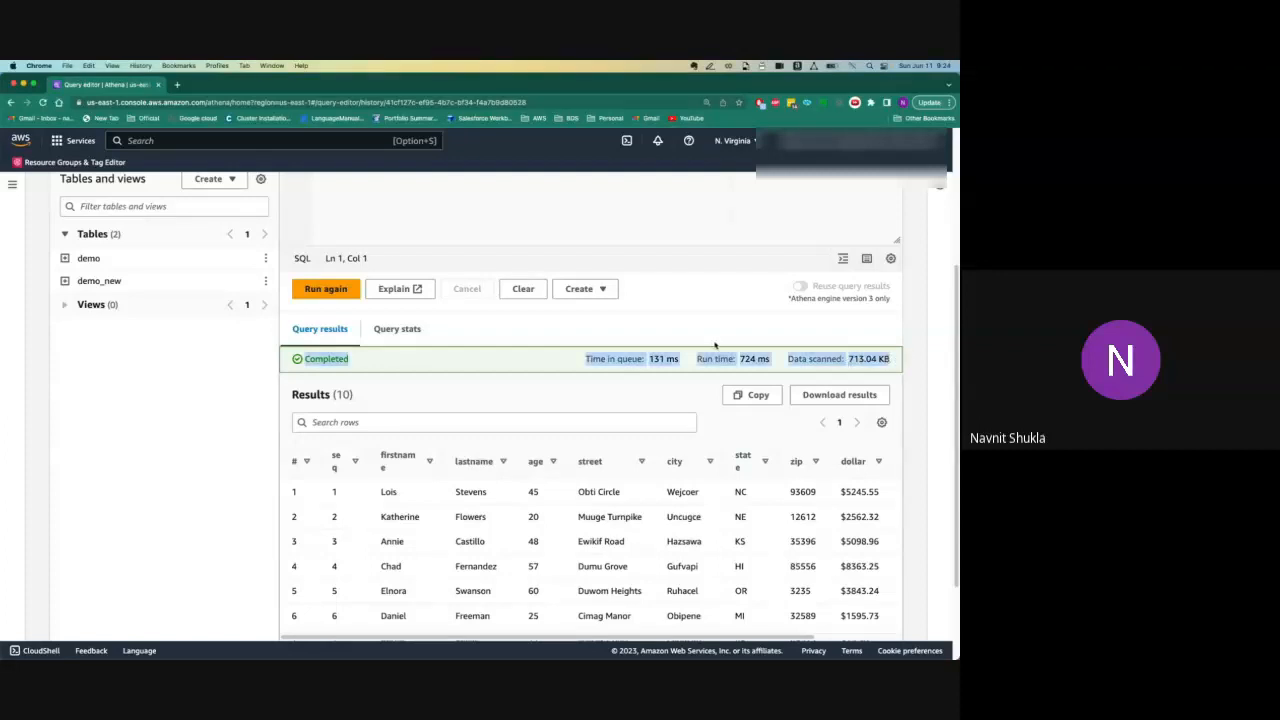
pyautogui.scroll(3, 940, 280)
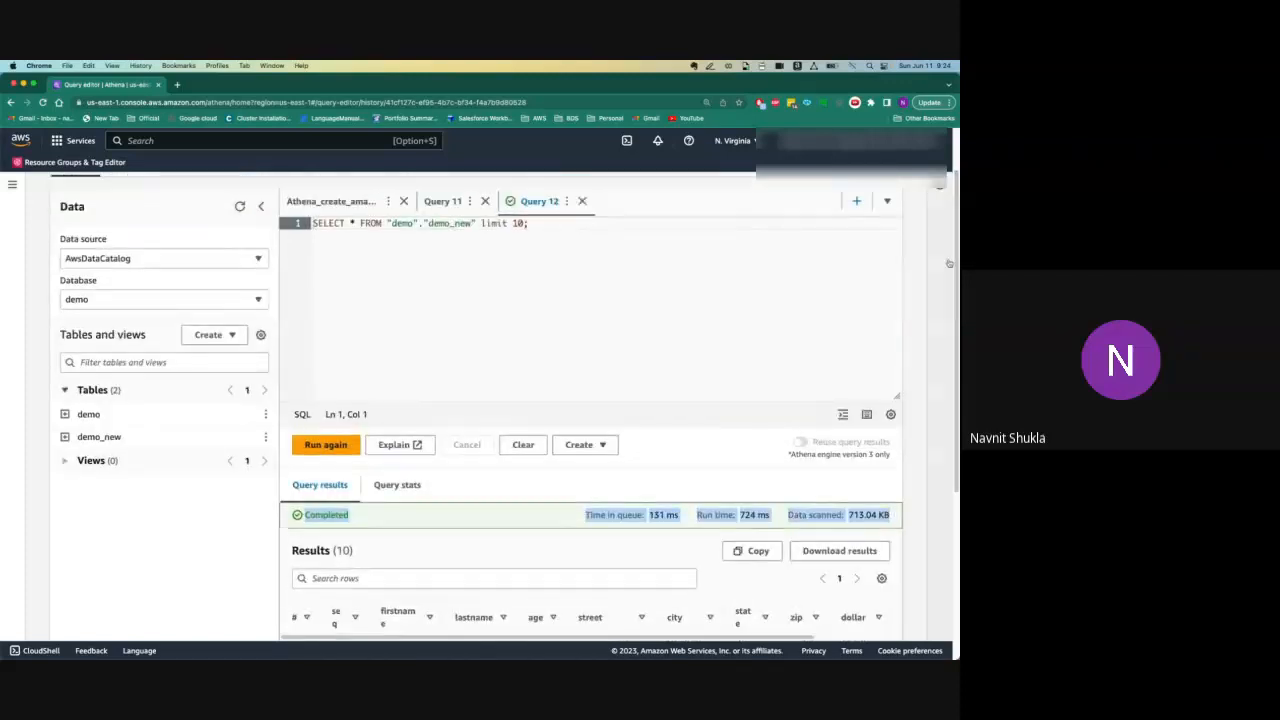
pyautogui.scroll(-3, 949, 262)
pyautogui.scroll(2, 955, 272)
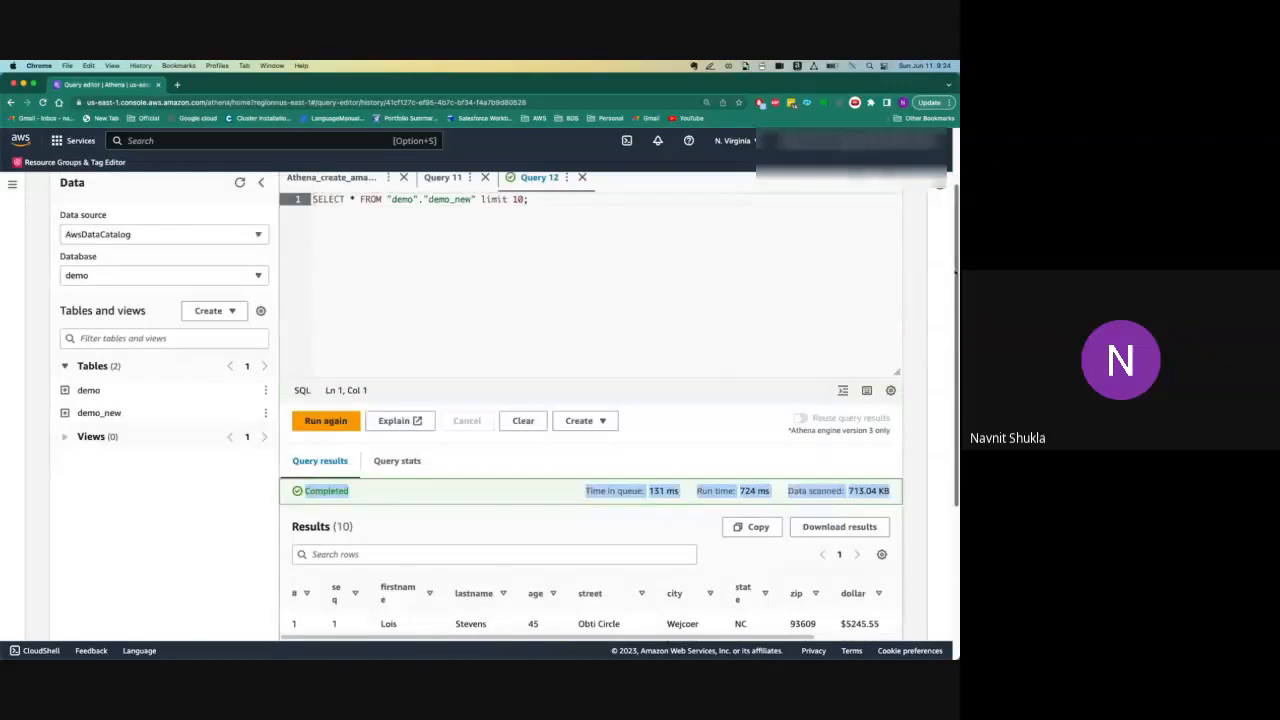
pyautogui.scroll(1, 955, 272)
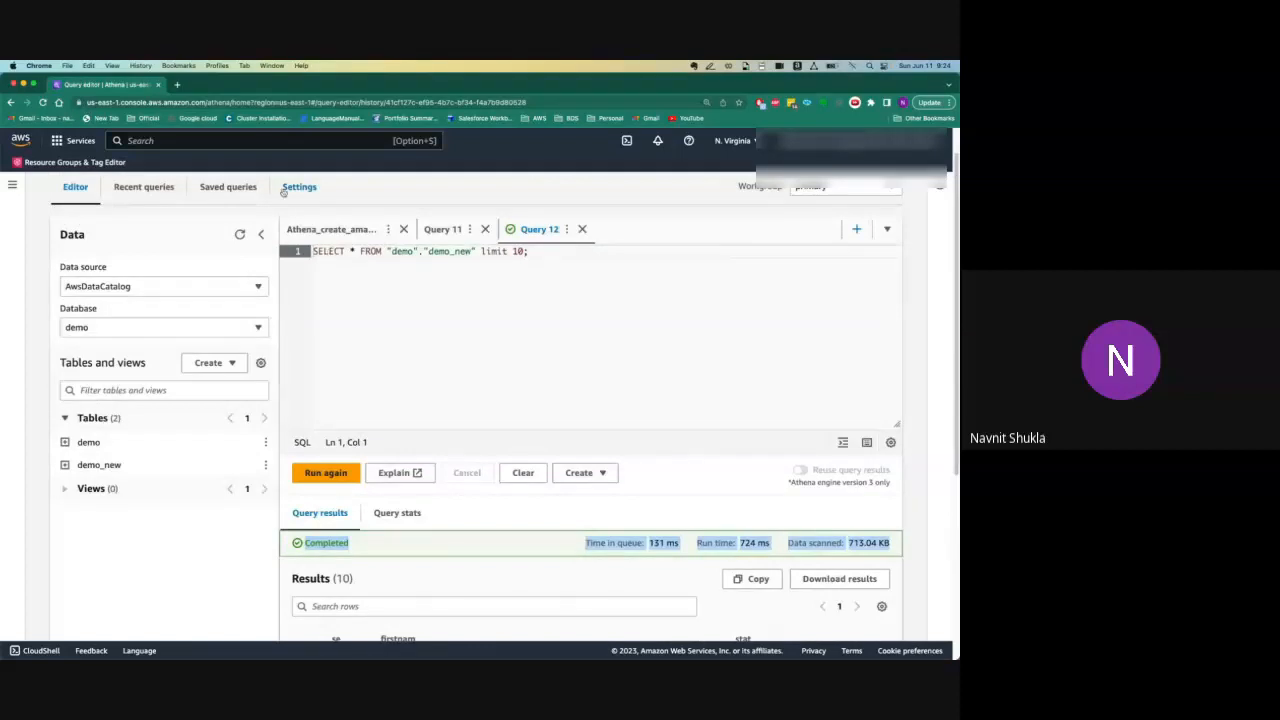
# - Reopen the latest demo_new query from the recent queries and download its results
pyautogui.click(158, 190)
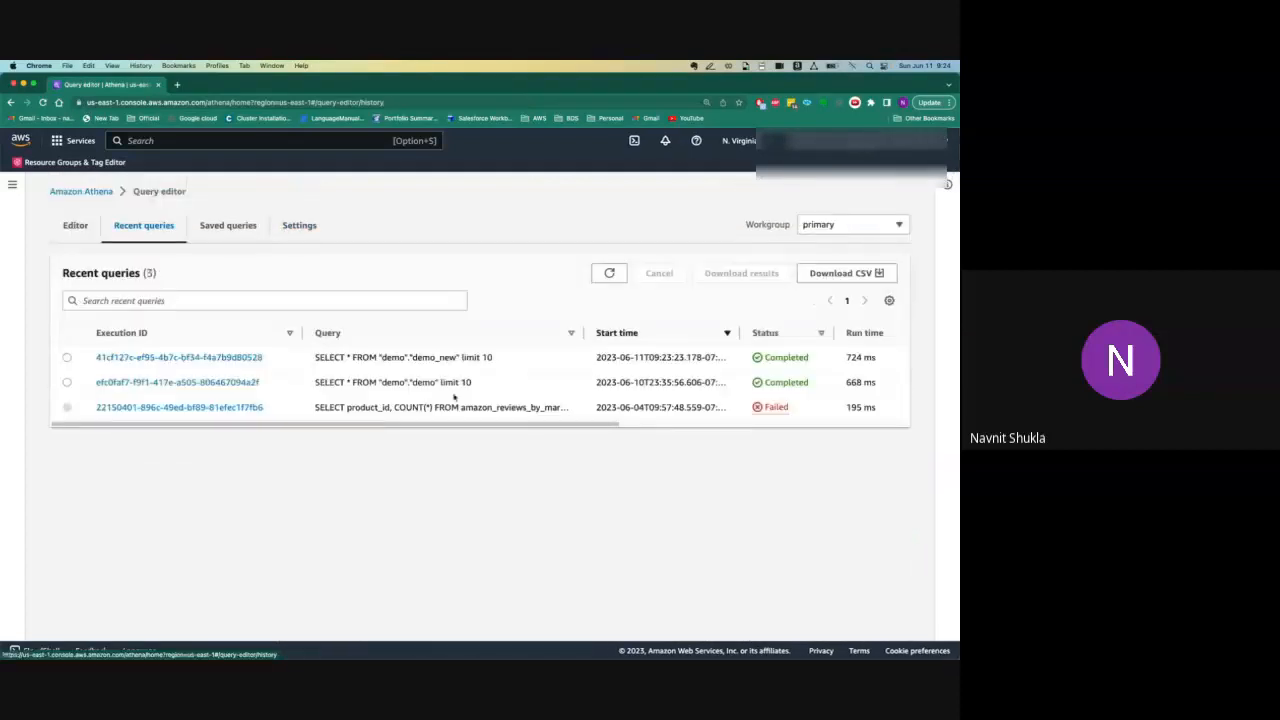
pyautogui.moveTo(572, 418)
pyautogui.mouseDown()
pyautogui.moveTo(872, 420)
pyautogui.moveTo(582, 422)
pyautogui.mouseUp()
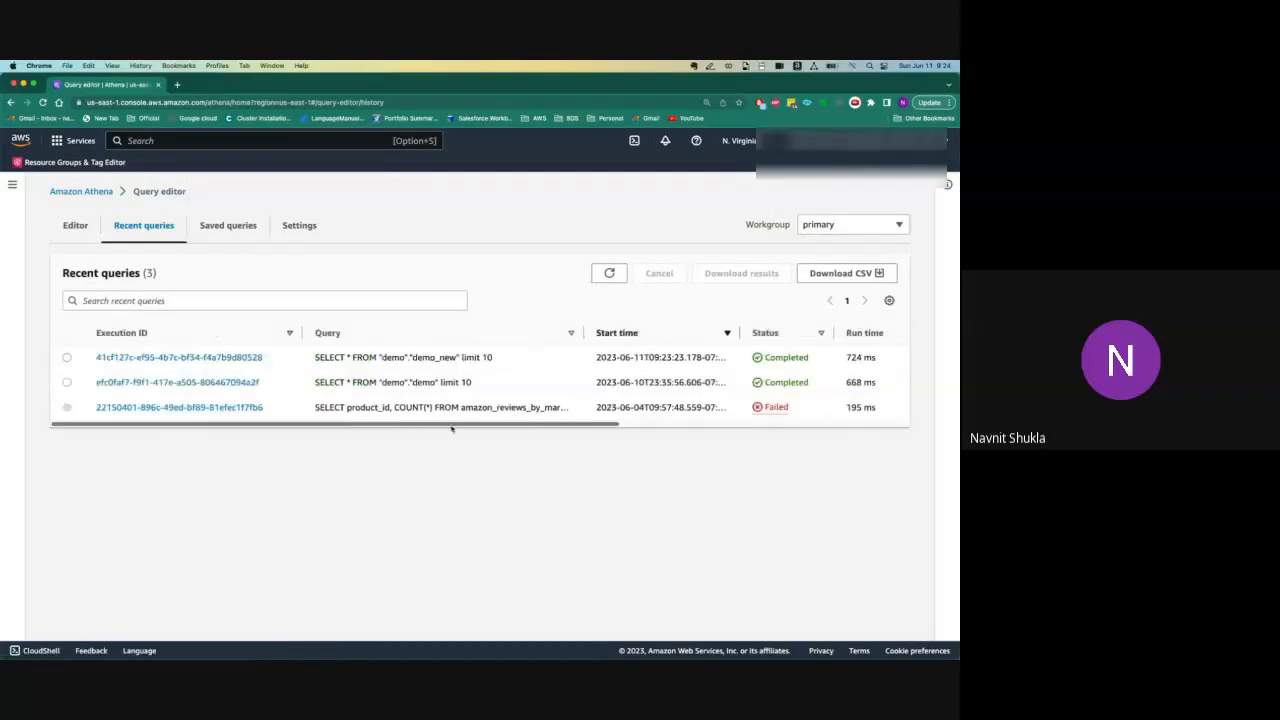
pyautogui.click(181, 360)
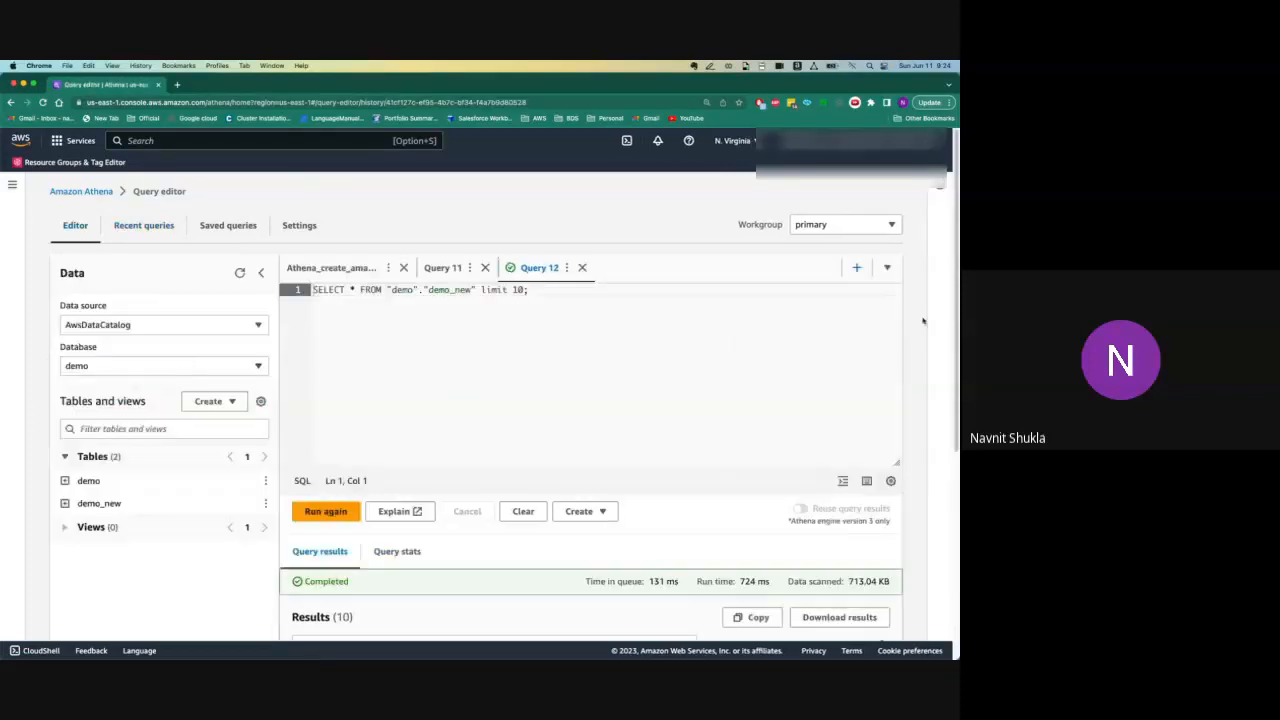
pyautogui.moveTo(956, 299); pyautogui.dragTo(945, 498)
pyautogui.click(840, 360)
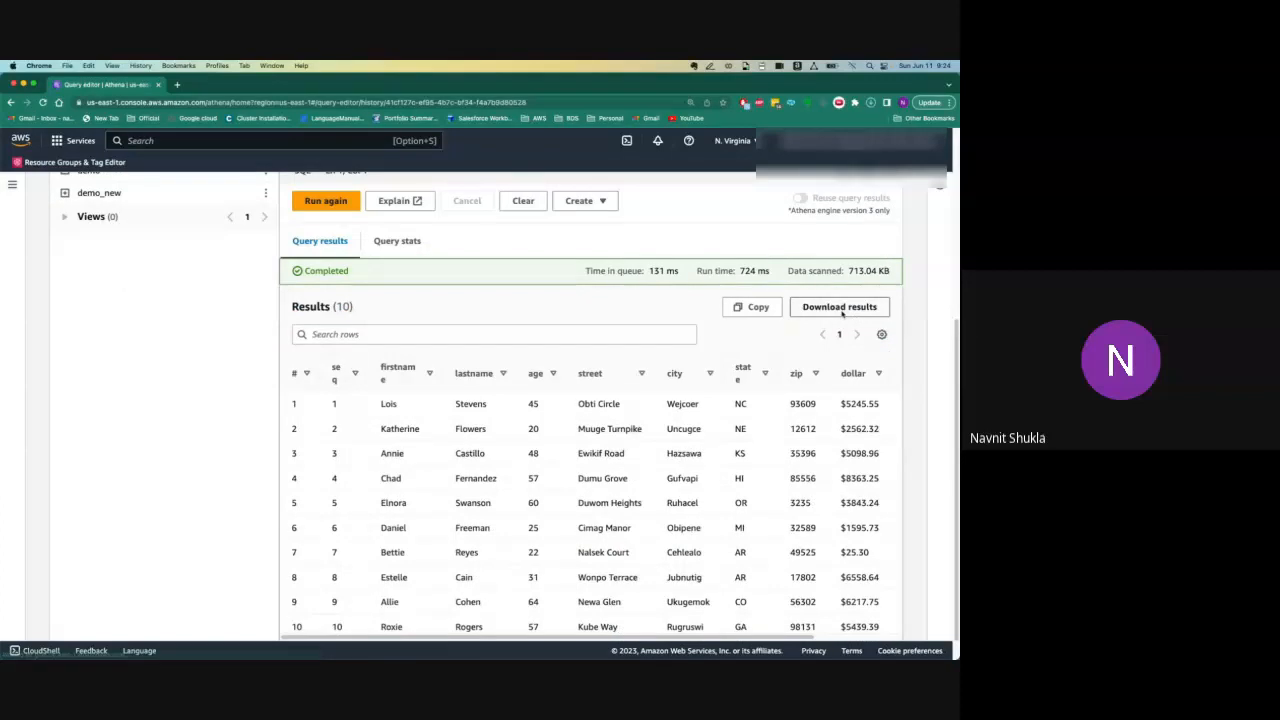
pyautogui.moveTo(956, 355); pyautogui.dragTo(940, 145)
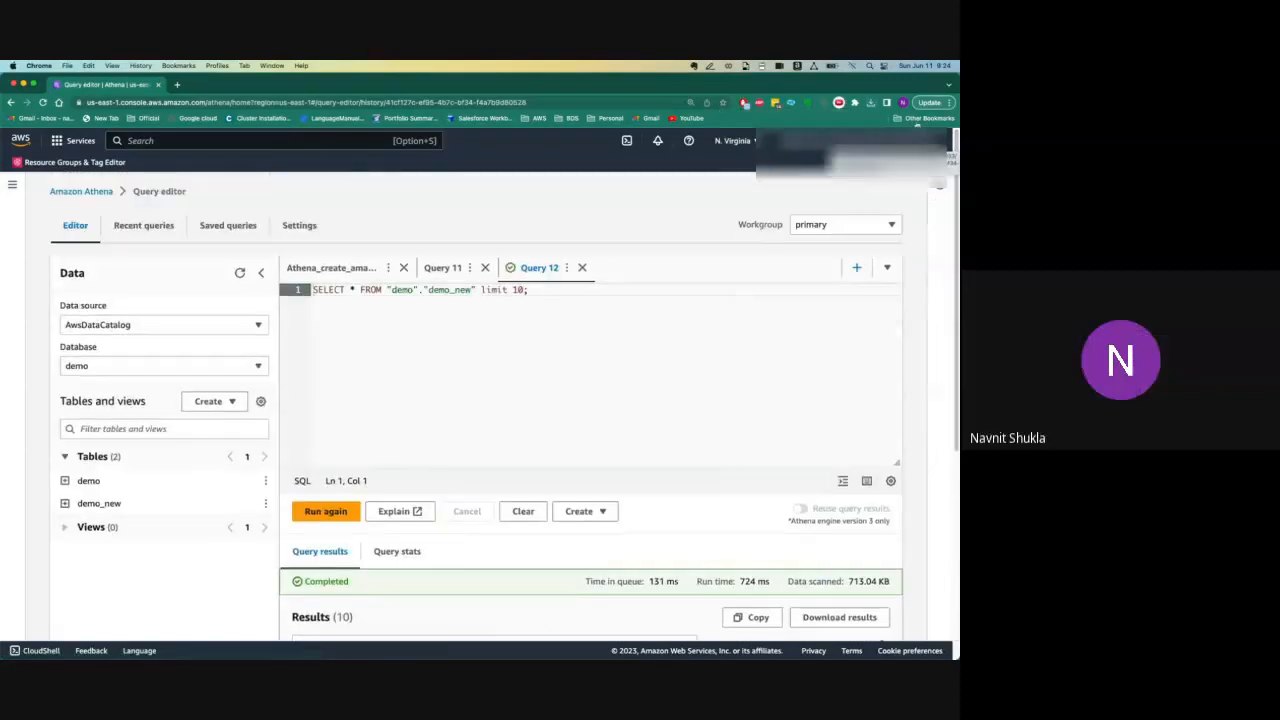
# - View the saved queries, and follow the query result location in the settings to the bucket's snowflake/ folder in S3
pyautogui.click(243, 227)
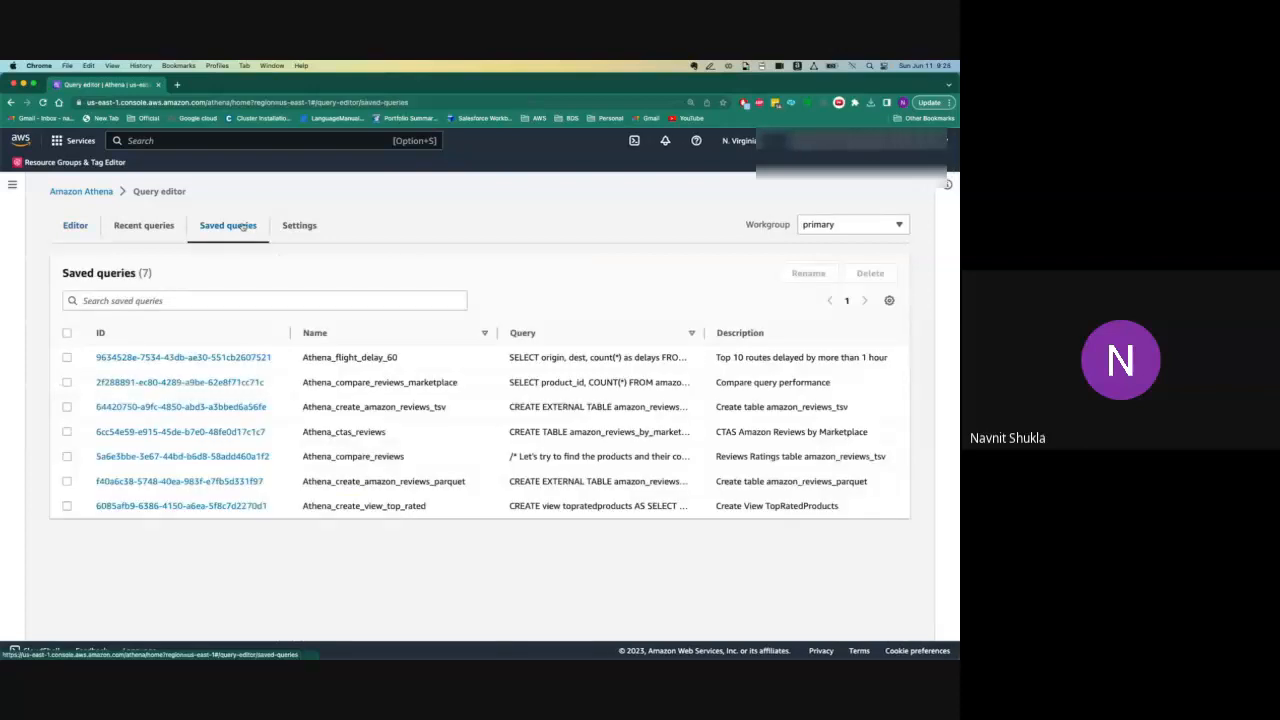
pyautogui.click(311, 229)
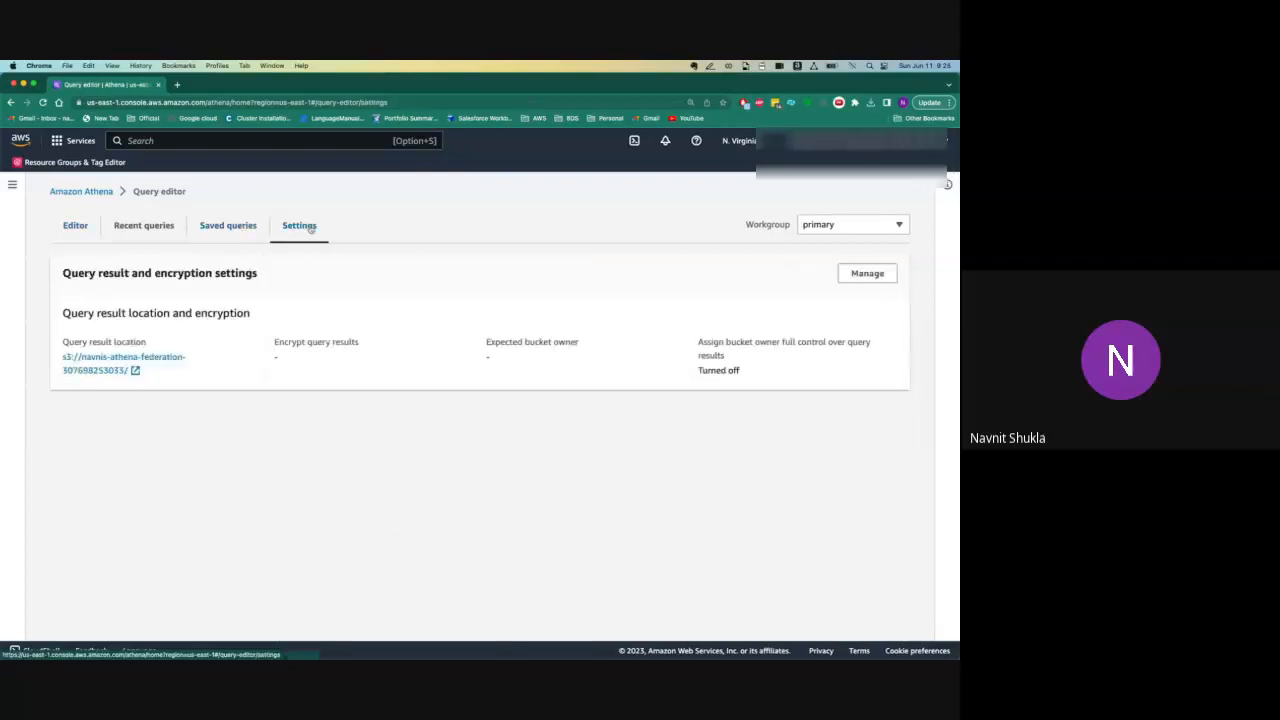
pyautogui.rightClick(180, 362)
pyautogui.click(180, 363)
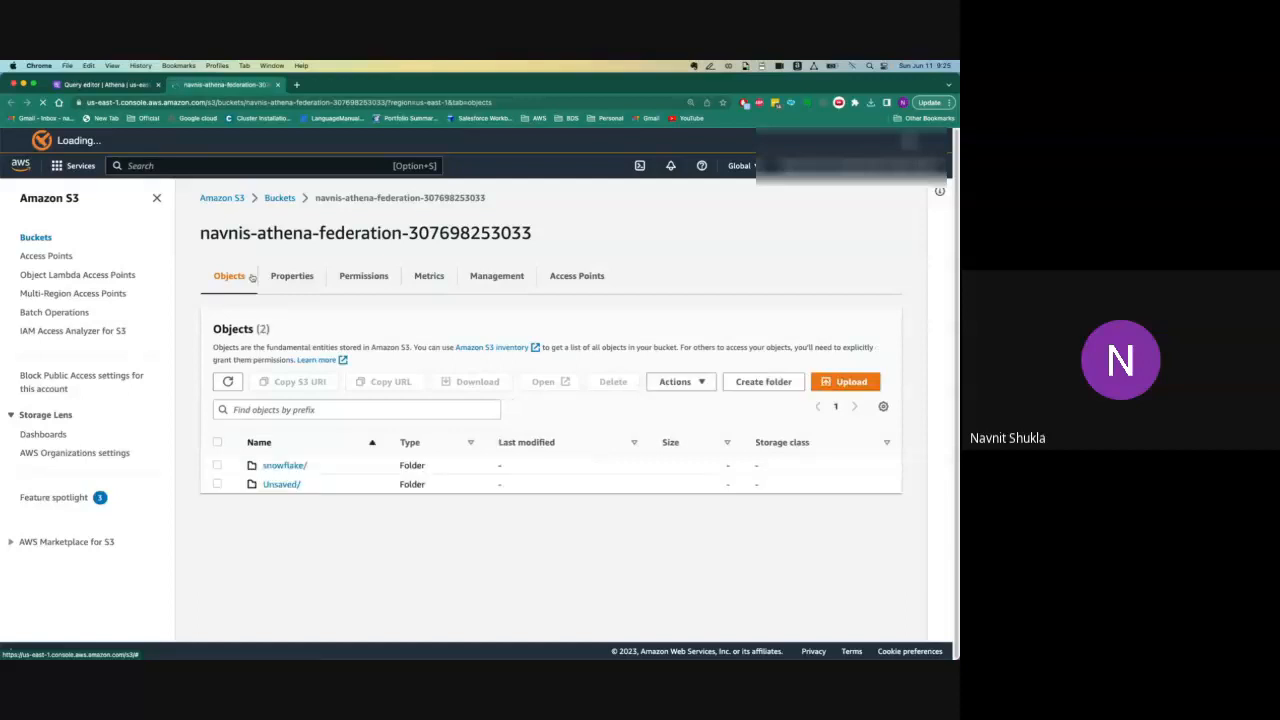
pyautogui.click(284, 465)
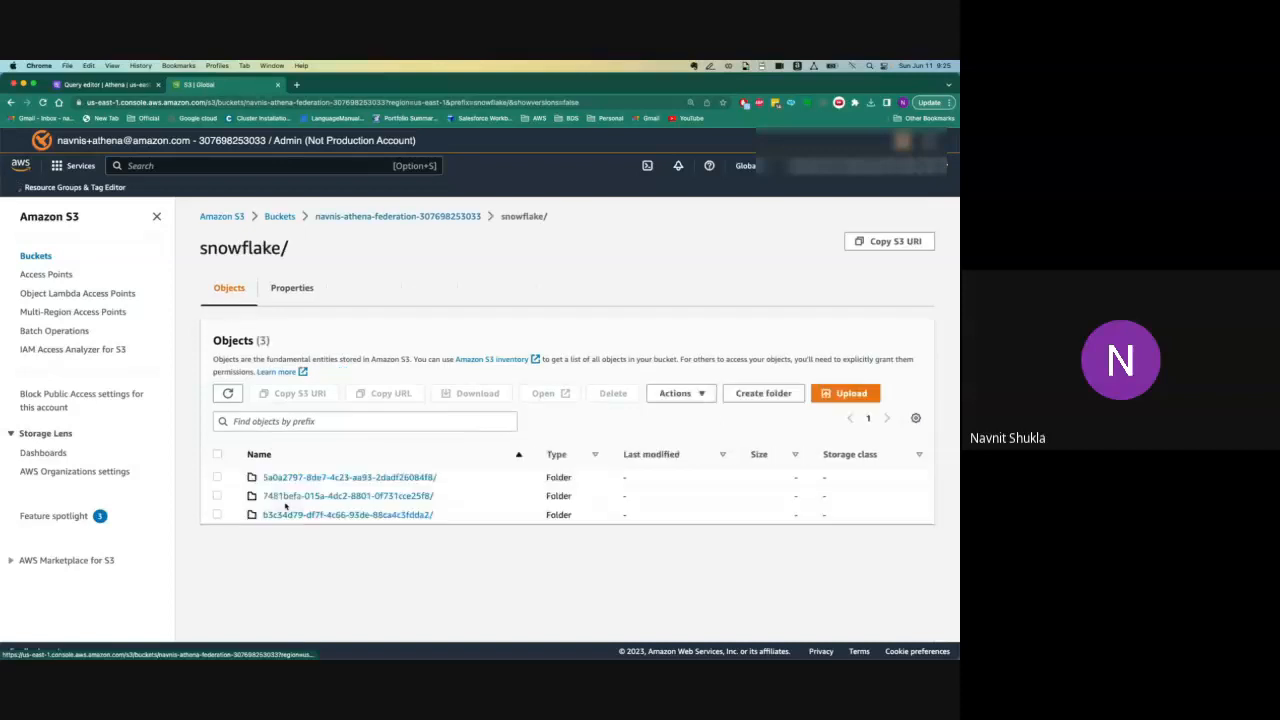
pyautogui.moveTo(267, 486); pyautogui.dragTo(437, 485)
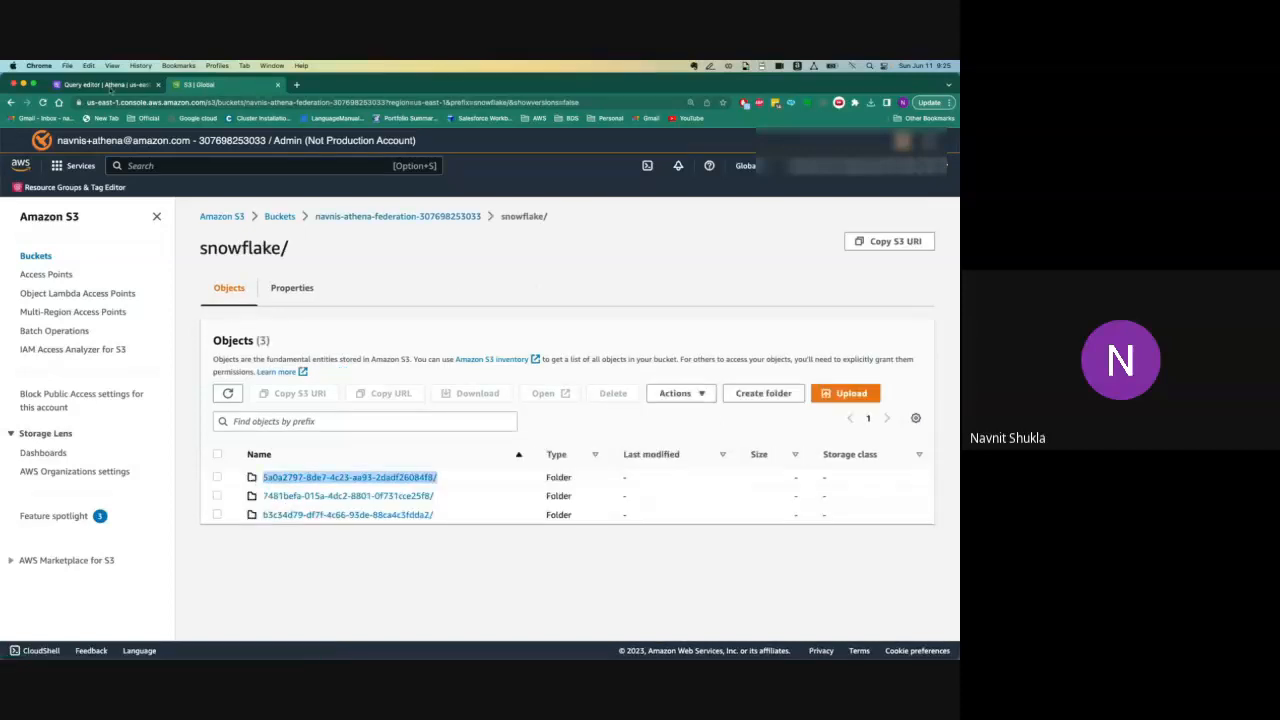
# - Return to Athena and copy the execution ID of the latest demo_new query from the recent queries
pyautogui.click(110, 86)
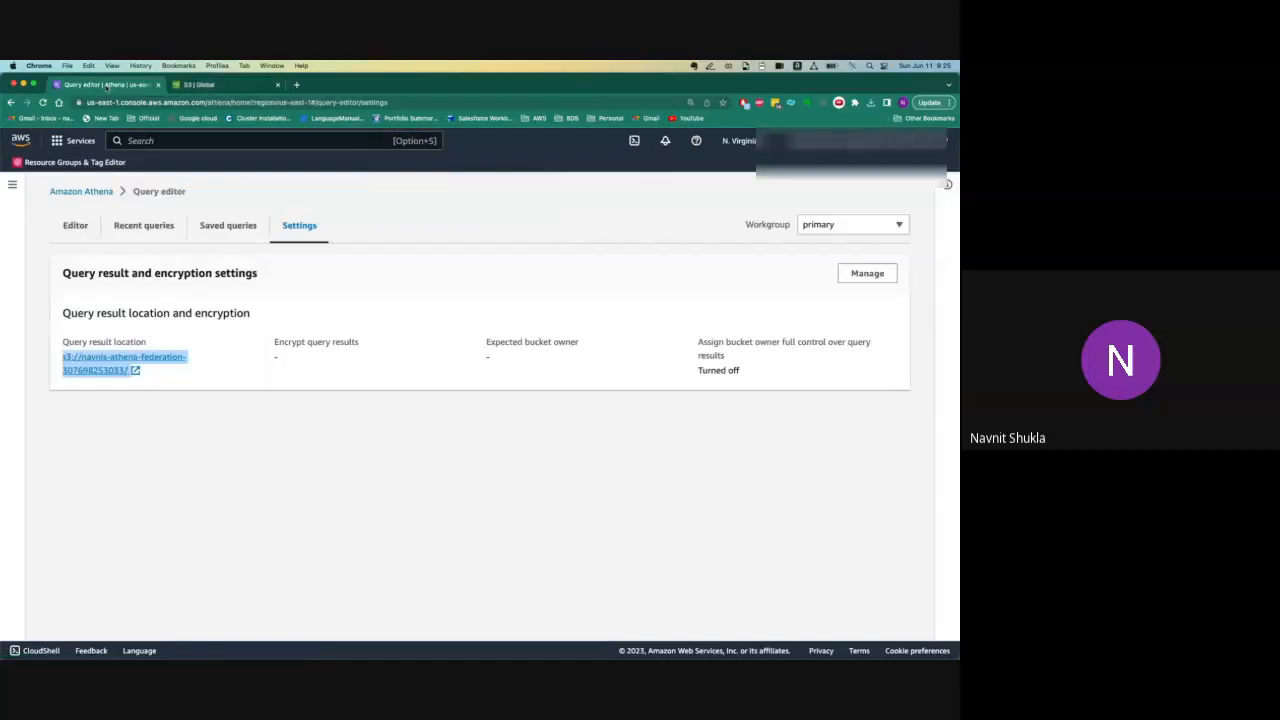
pyautogui.click(141, 227)
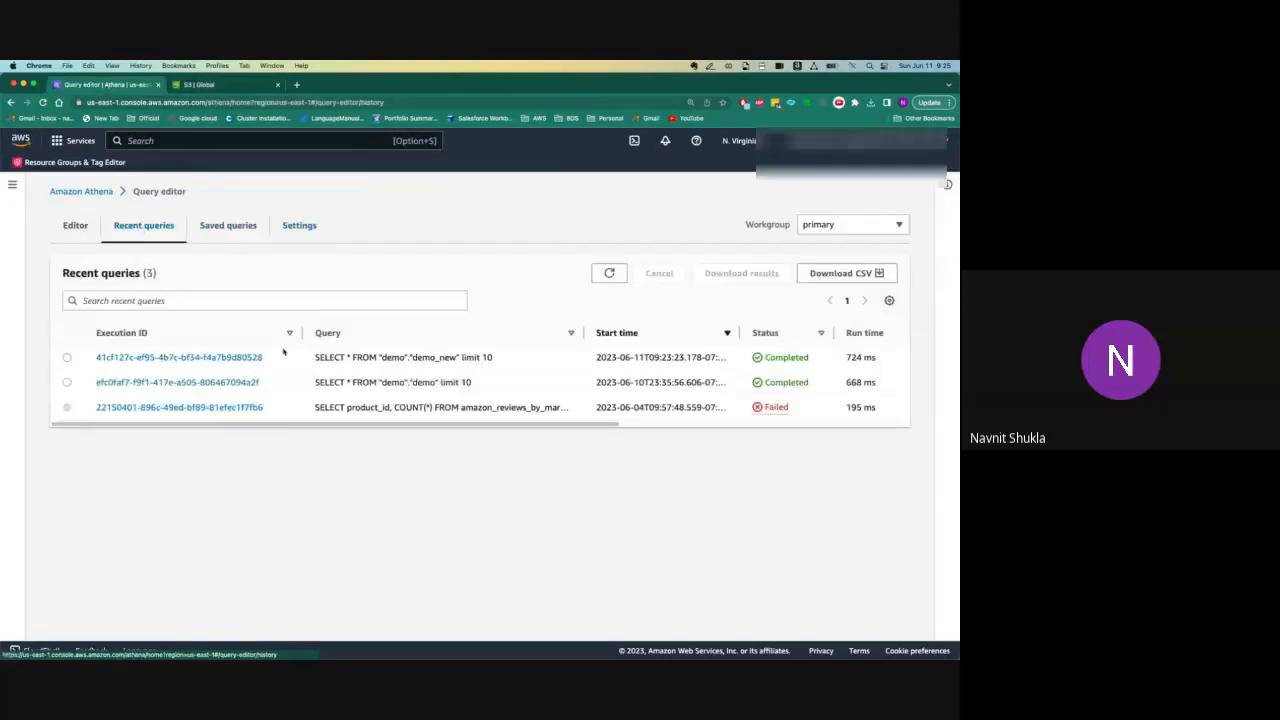
pyautogui.moveTo(268, 357); pyautogui.dragTo(97, 360)
pyautogui.press('super+c')
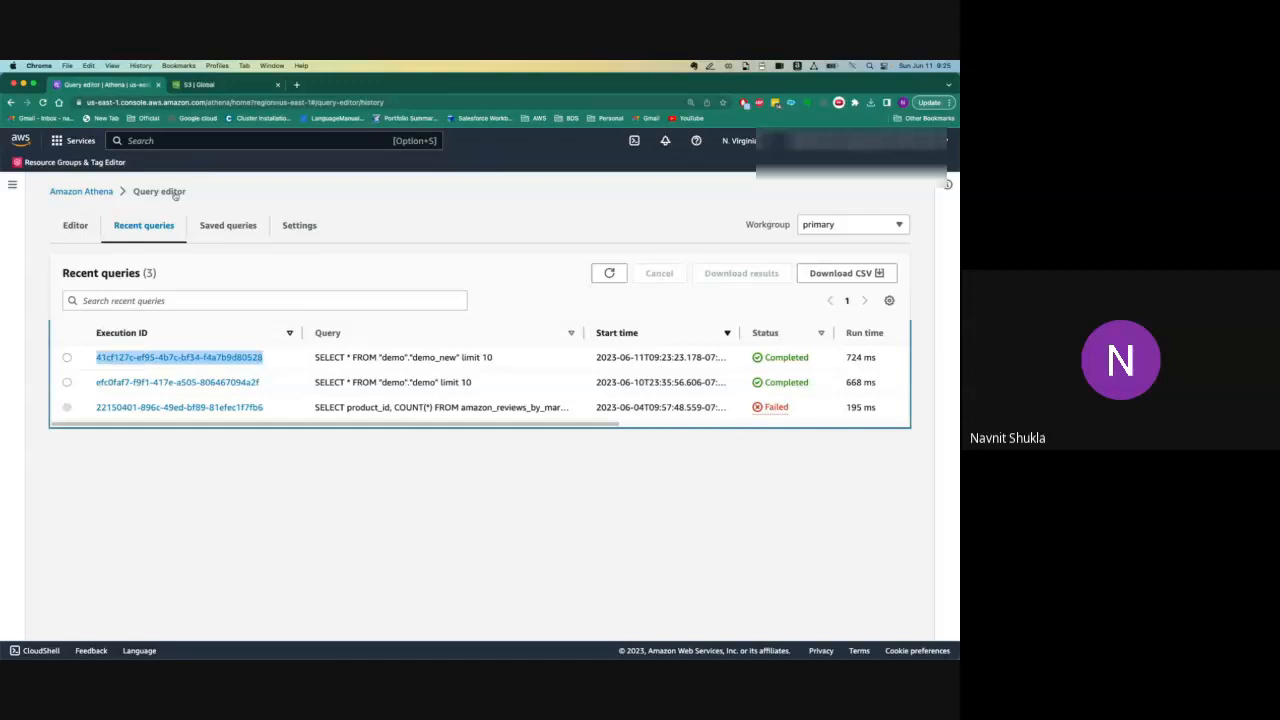
# - Return to the S3 snowflake/ folder and open the first execution folder to view its objects
pyautogui.click(232, 88)
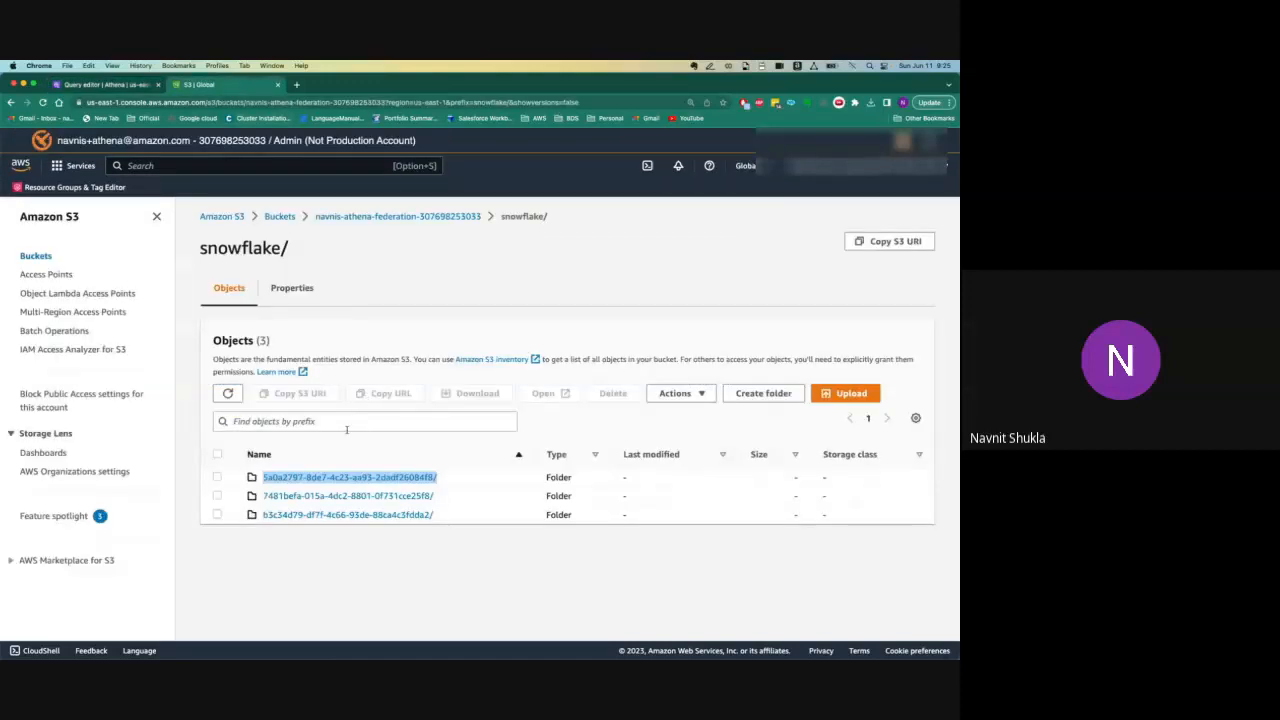
pyautogui.click(349, 421)
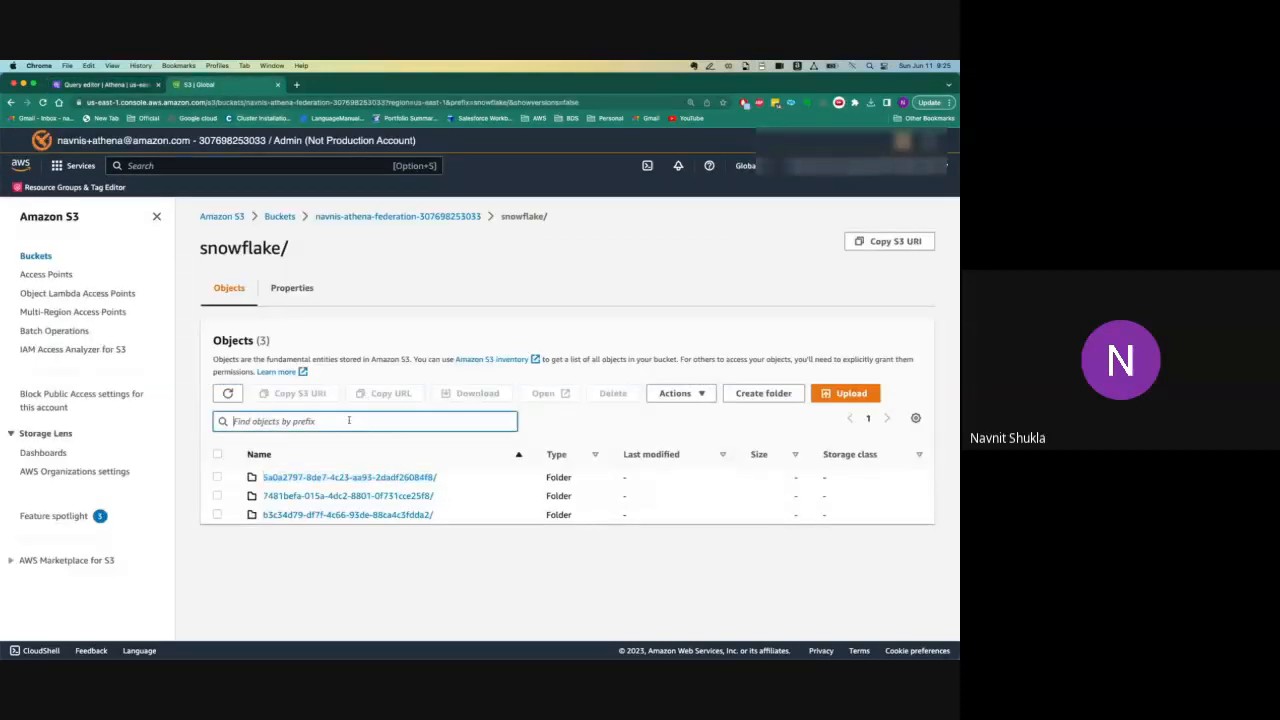
pyautogui.click(366, 481)
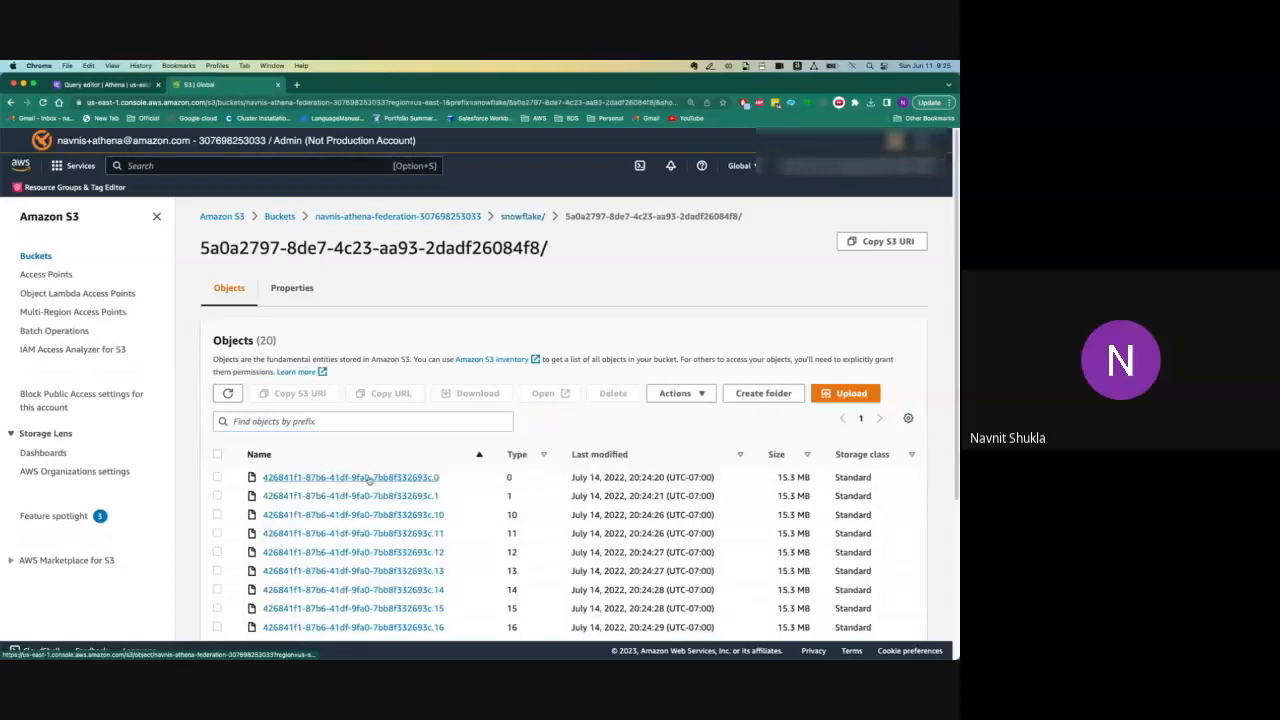
# - Try to find the copied execution ID among the objects of the open snowflake/ subfolder
pyautogui.click(328, 421)
pyautogui.press('super+v')
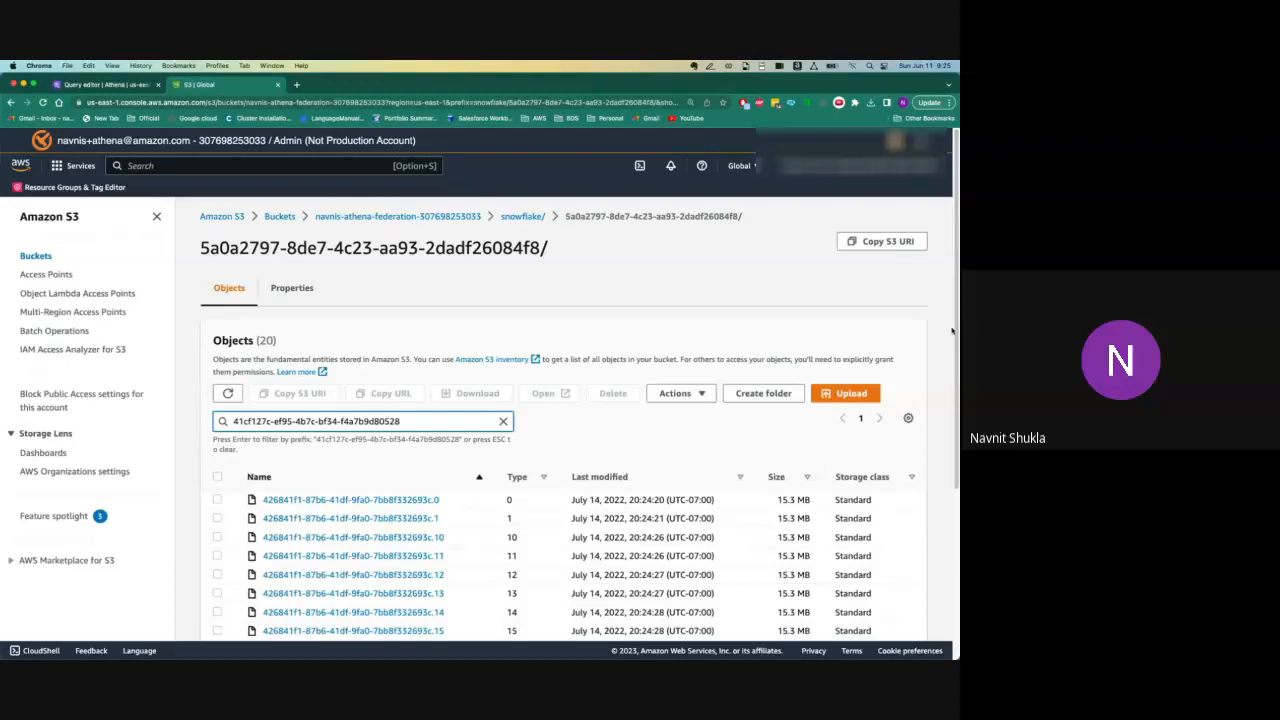
pyautogui.scroll(-3, 328, 421)
pyautogui.scroll(3, 565, 420)
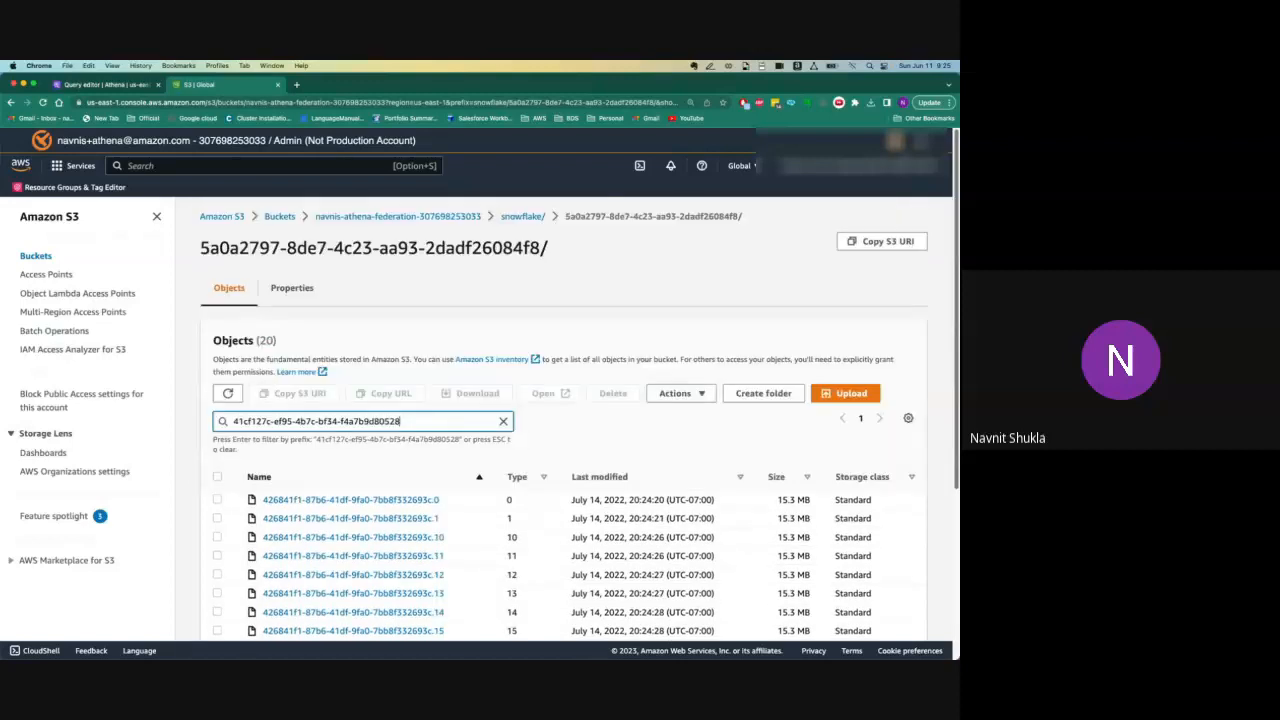
# - Go back to the bucket's root and open the Unsaved/2023/06/11/ folder
pyautogui.click(435, 218)
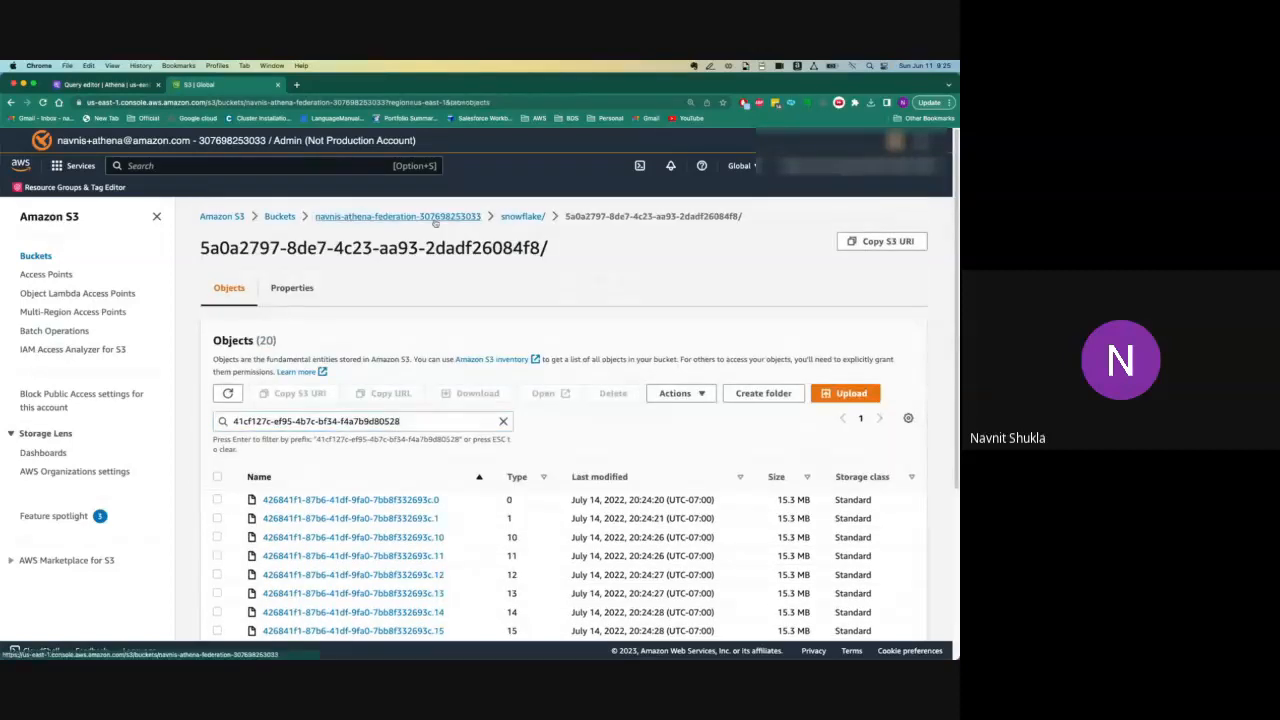
pyautogui.click(281, 503)
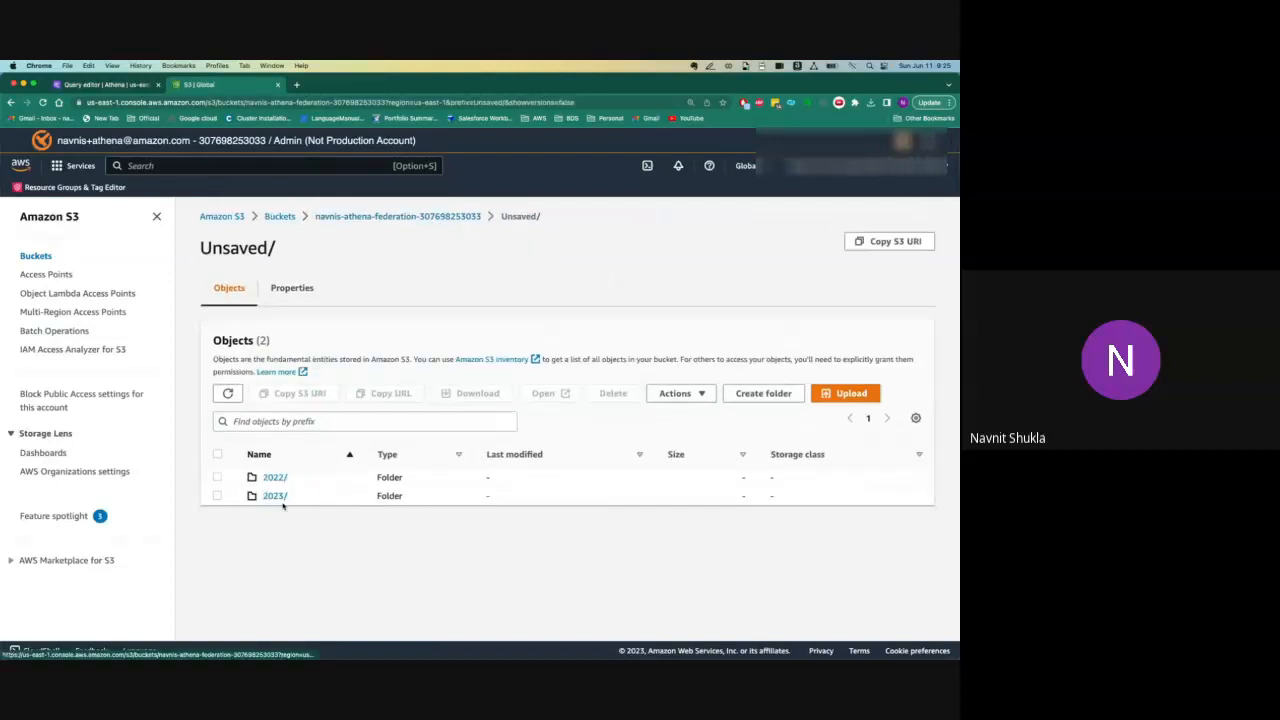
pyautogui.click(276, 496)
pyautogui.click(267, 478)
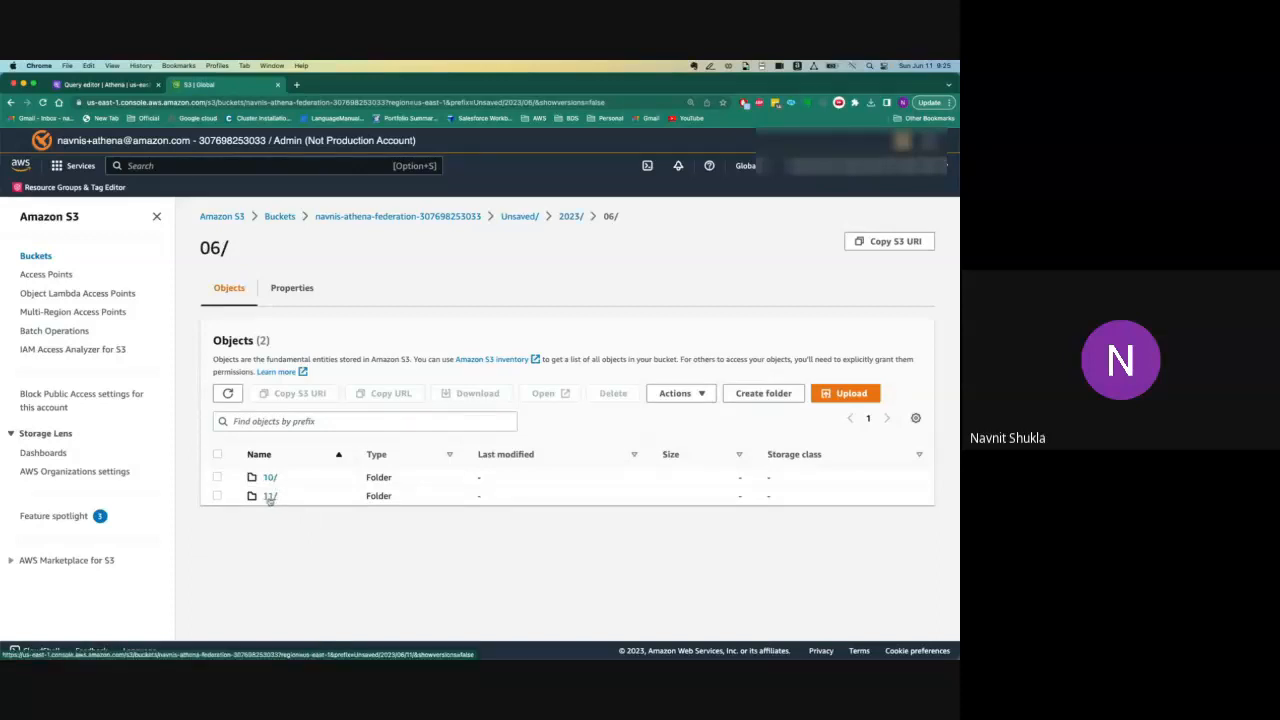
pyautogui.click(269, 497)
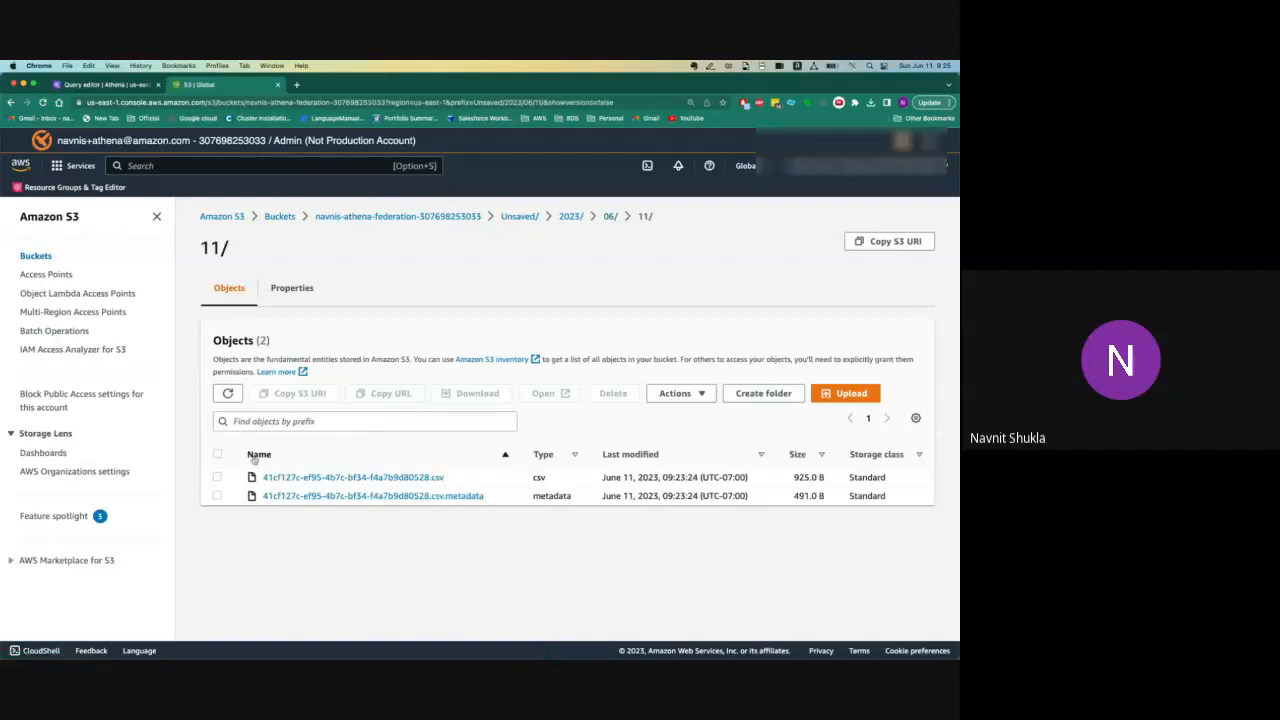
# - Enter the copied execution ID as the prefix filter in the 11/ folder and select the matching CSV object
pyautogui.click(262, 421)
pyautogui.press('super+v')
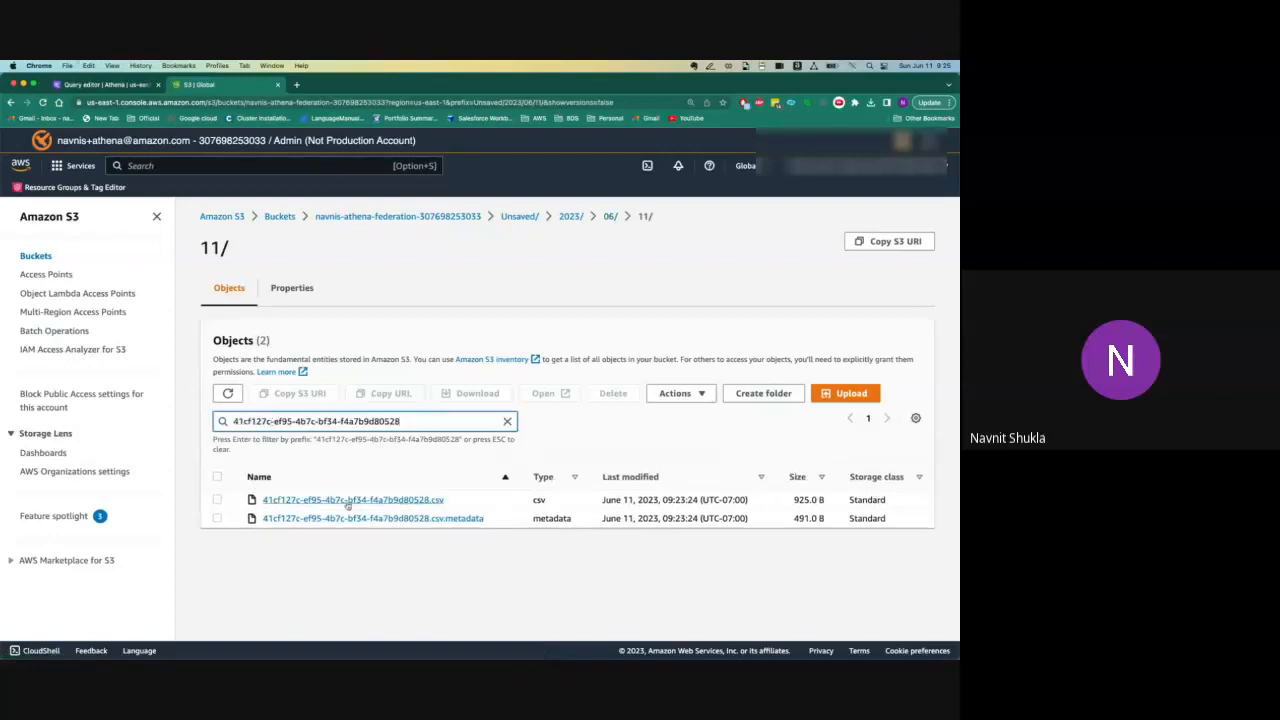
pyautogui.moveTo(444, 500); pyautogui.dragTo(388, 500)
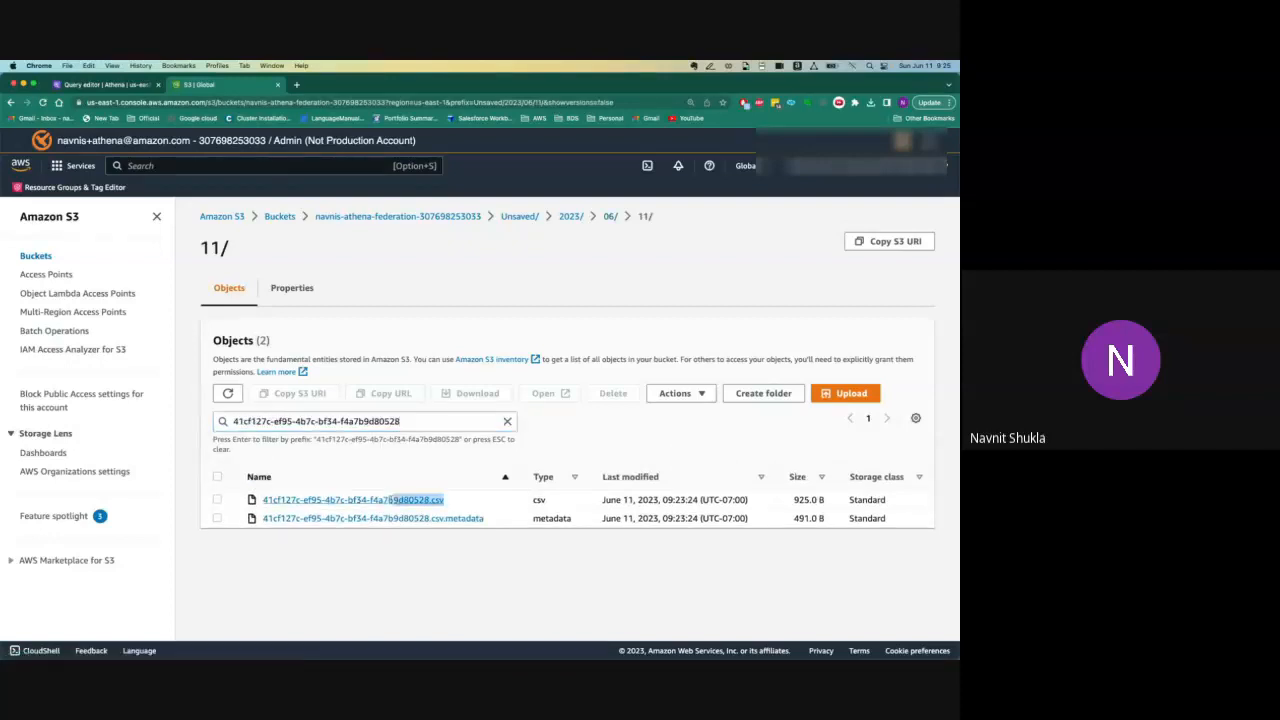
pyautogui.click(217, 499)
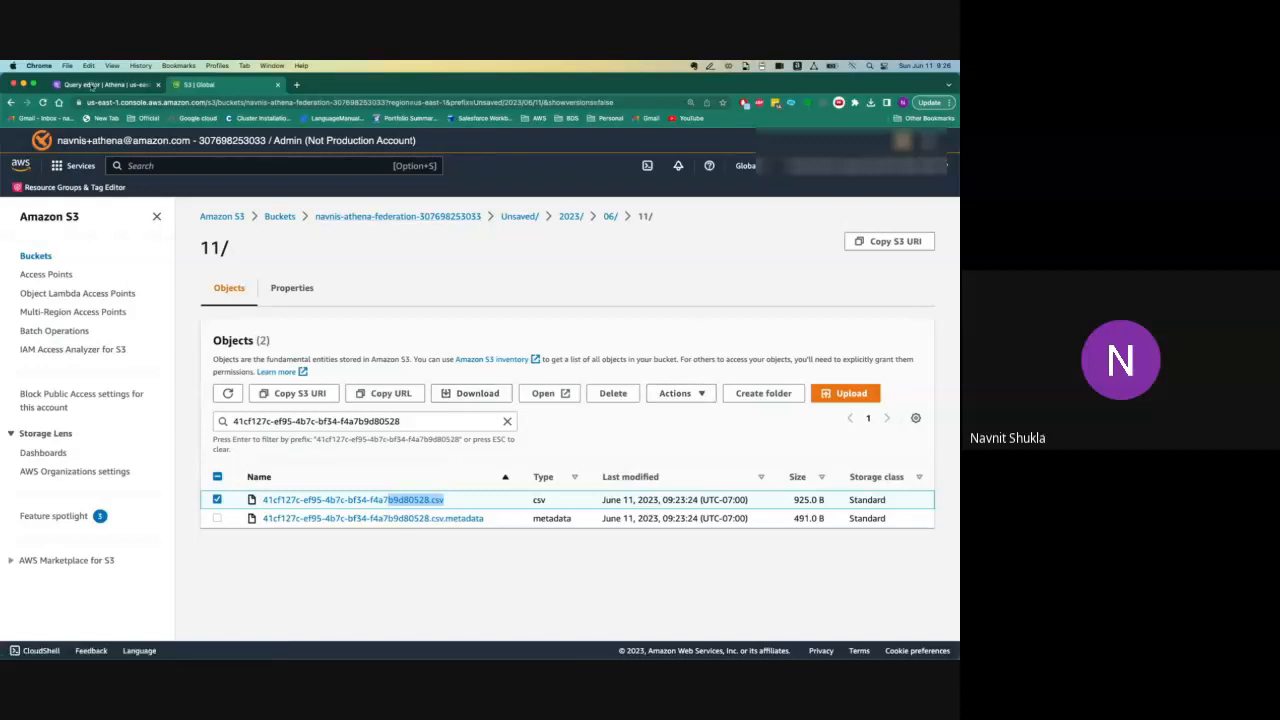
# - Compare the CSV's name with the demo_new query's execution ID in Athena, and return to the S3 folder
pyautogui.click(92, 86)
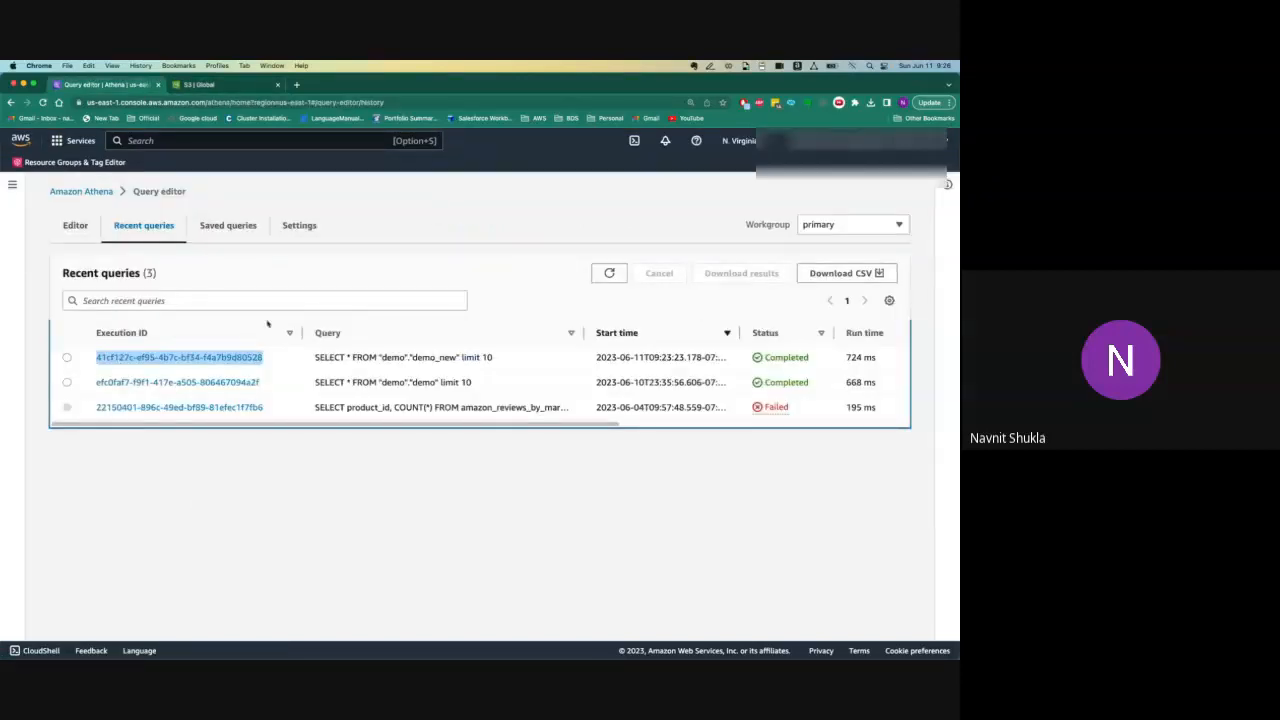
pyautogui.moveTo(277, 357); pyautogui.dragTo(97, 358)
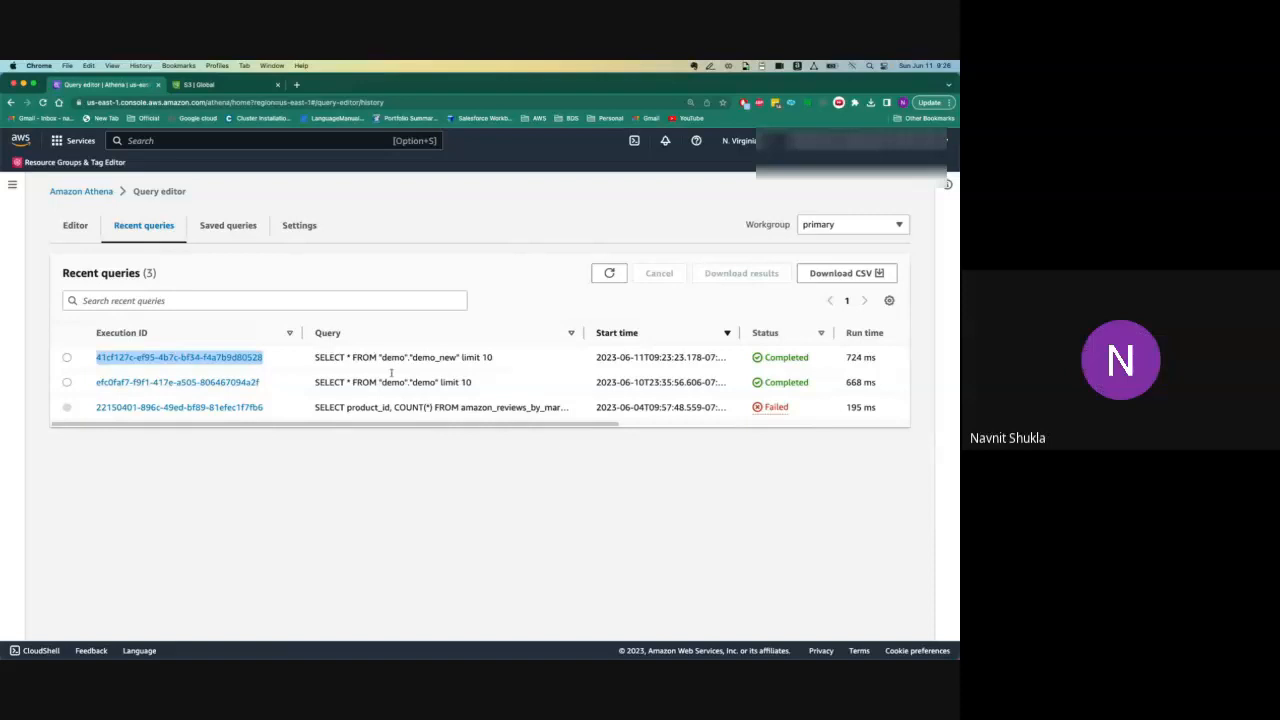
pyautogui.click(225, 86)
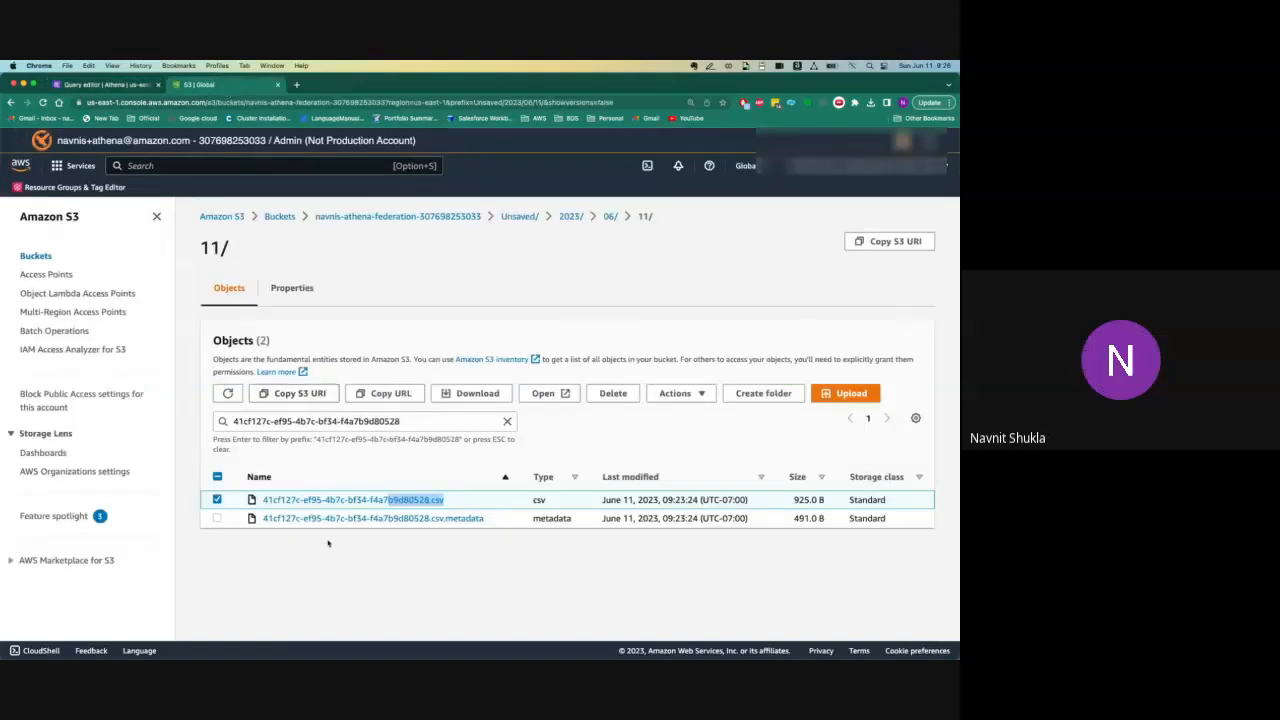
# - Open the details of the demo_new query's result CSV in S3 and download the file
pyautogui.click(342, 500)
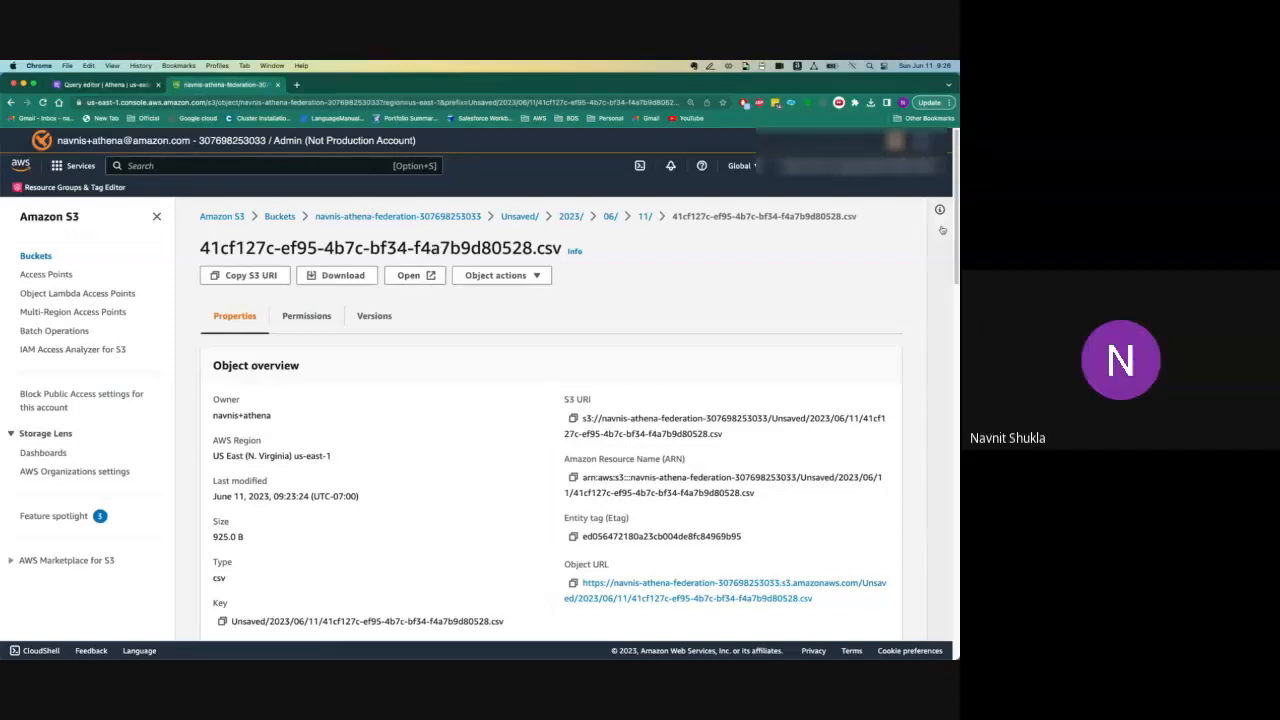
pyautogui.scroll(-3, 955, 215)
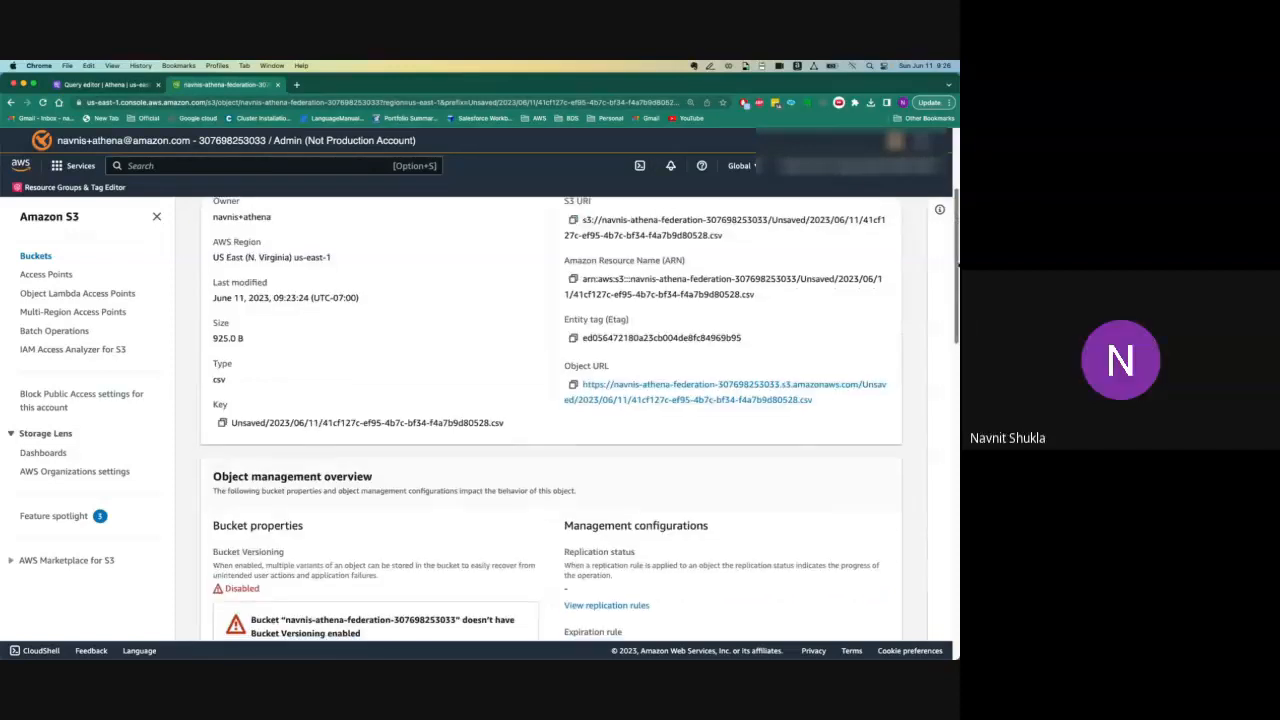
pyautogui.scroll(3, 500, 300)
pyautogui.click(325, 275)
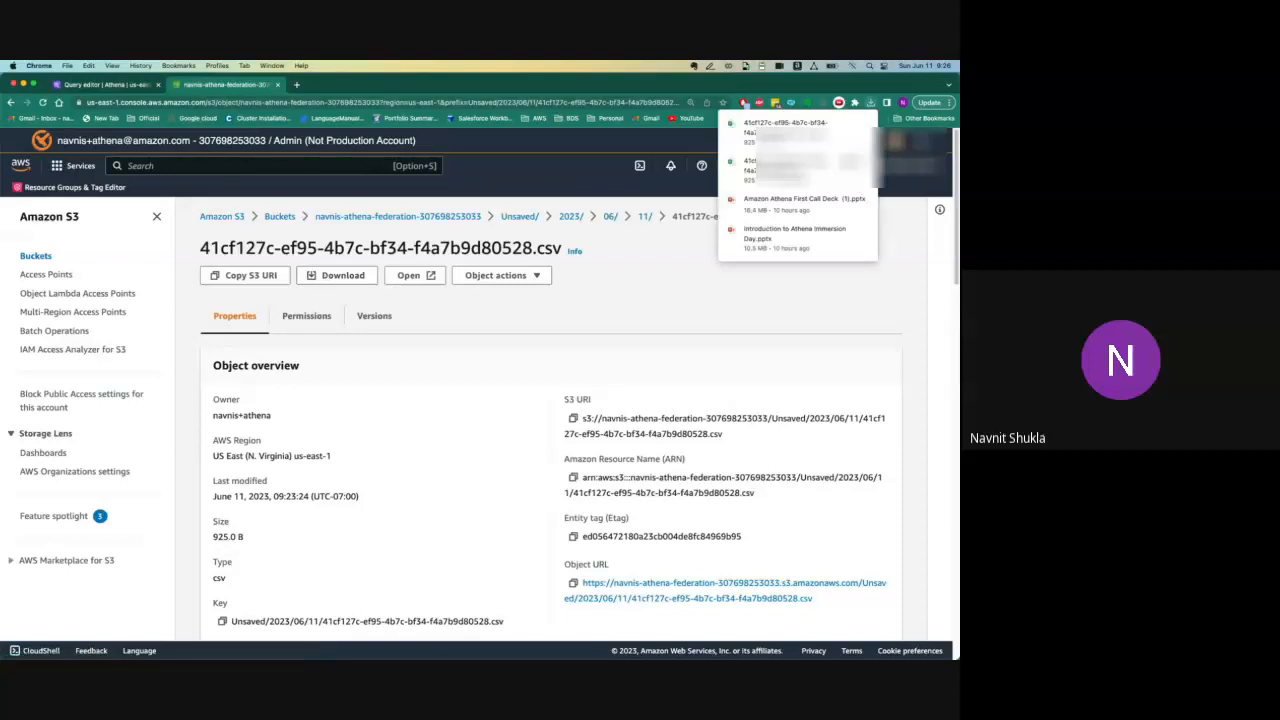
# - Open the downloaded result CSV in the text editor, look through its rows, and put the window away
pyautogui.click(786, 131)
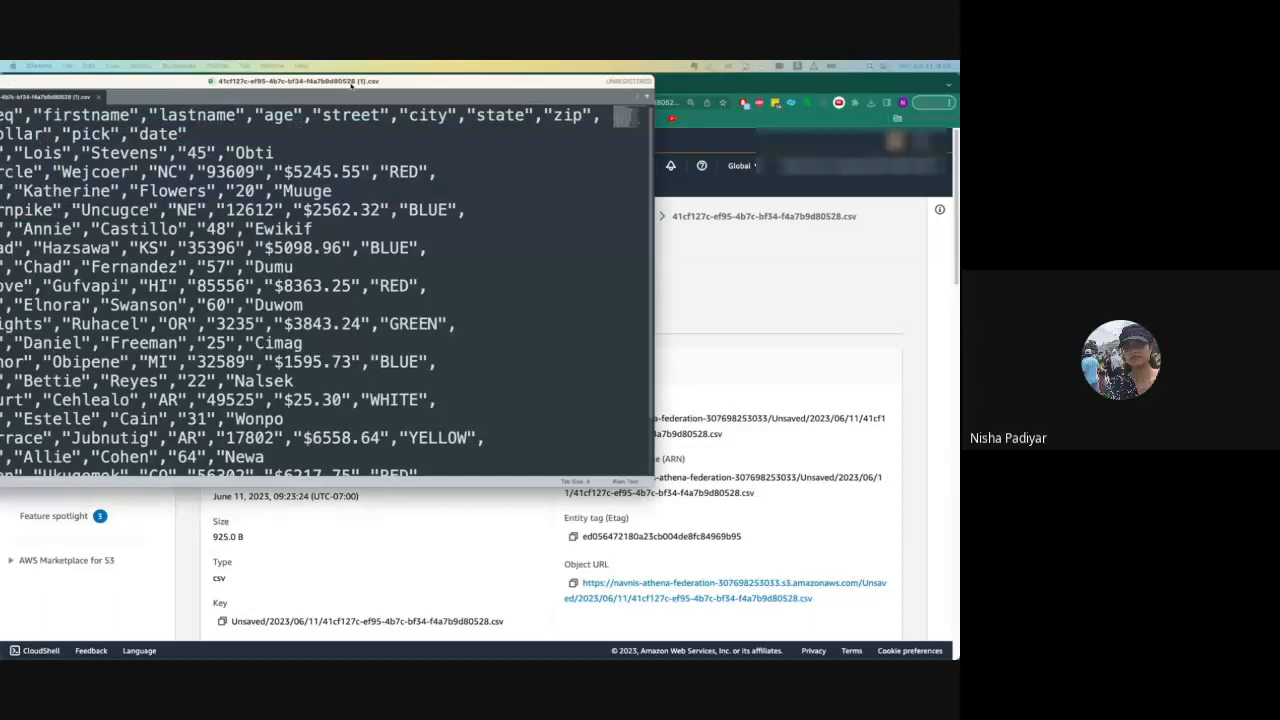
pyautogui.scroll(-3, 494, 338)
pyautogui.scroll(3, 494, 338)
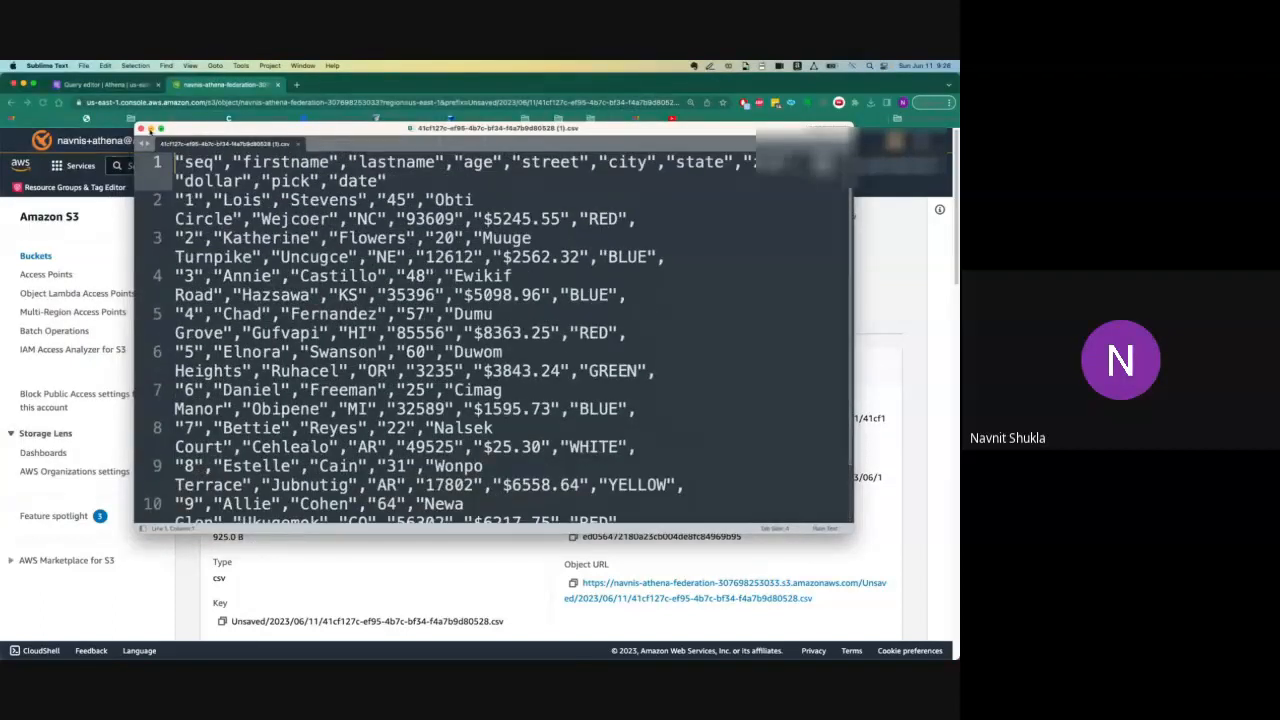
pyautogui.click(149, 129)
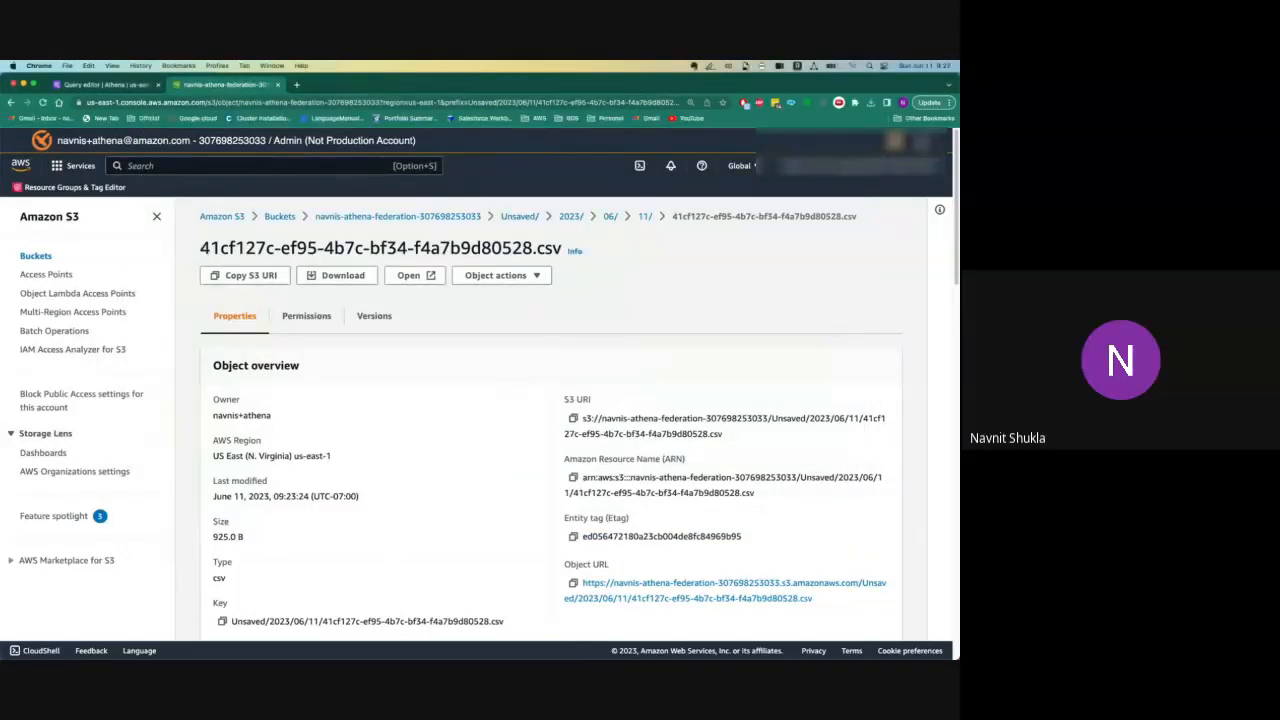
# - Return to Athena's query editor and examine the amount of data scanned by the demo_new query
pyautogui.click(921, 143)
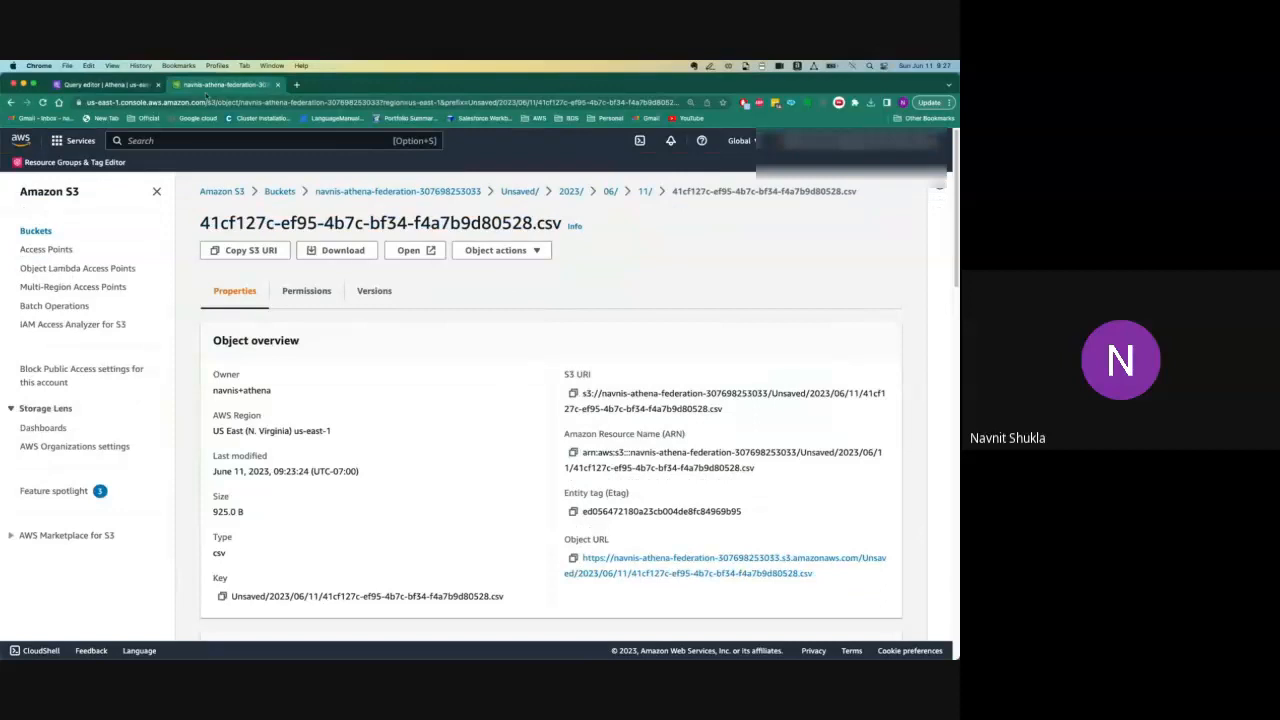
pyautogui.click(100, 85)
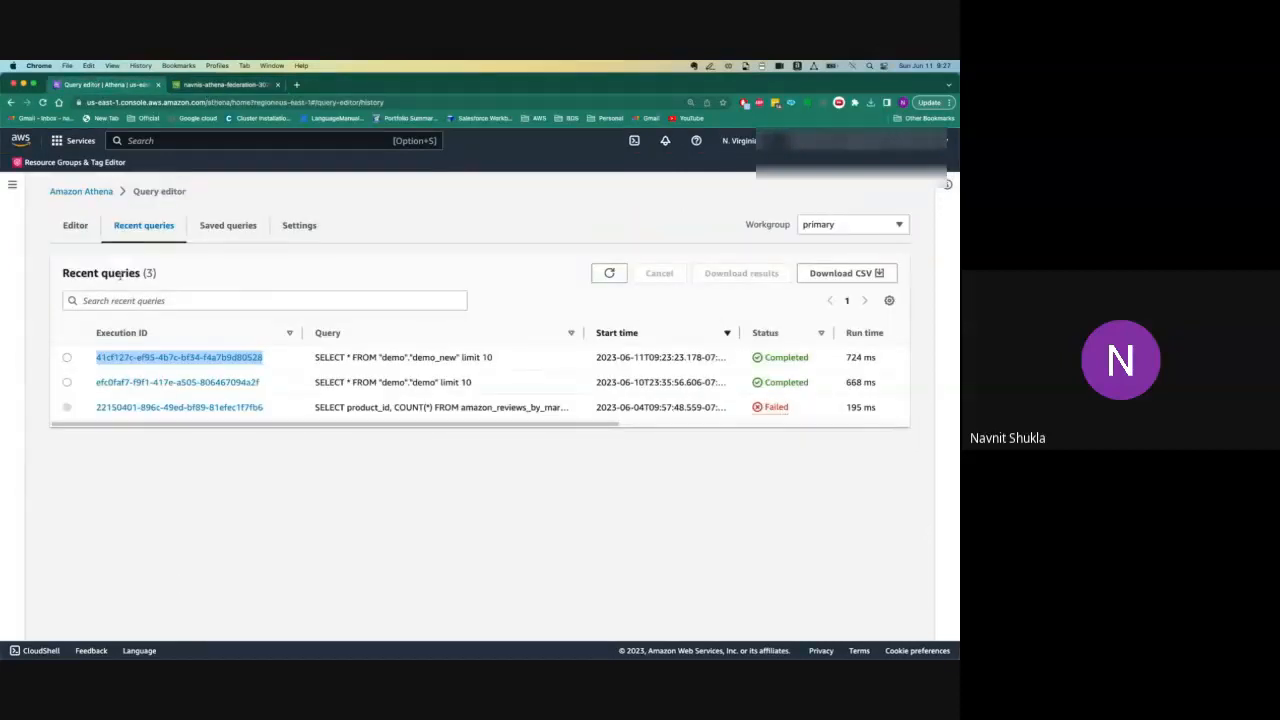
pyautogui.click(73, 228)
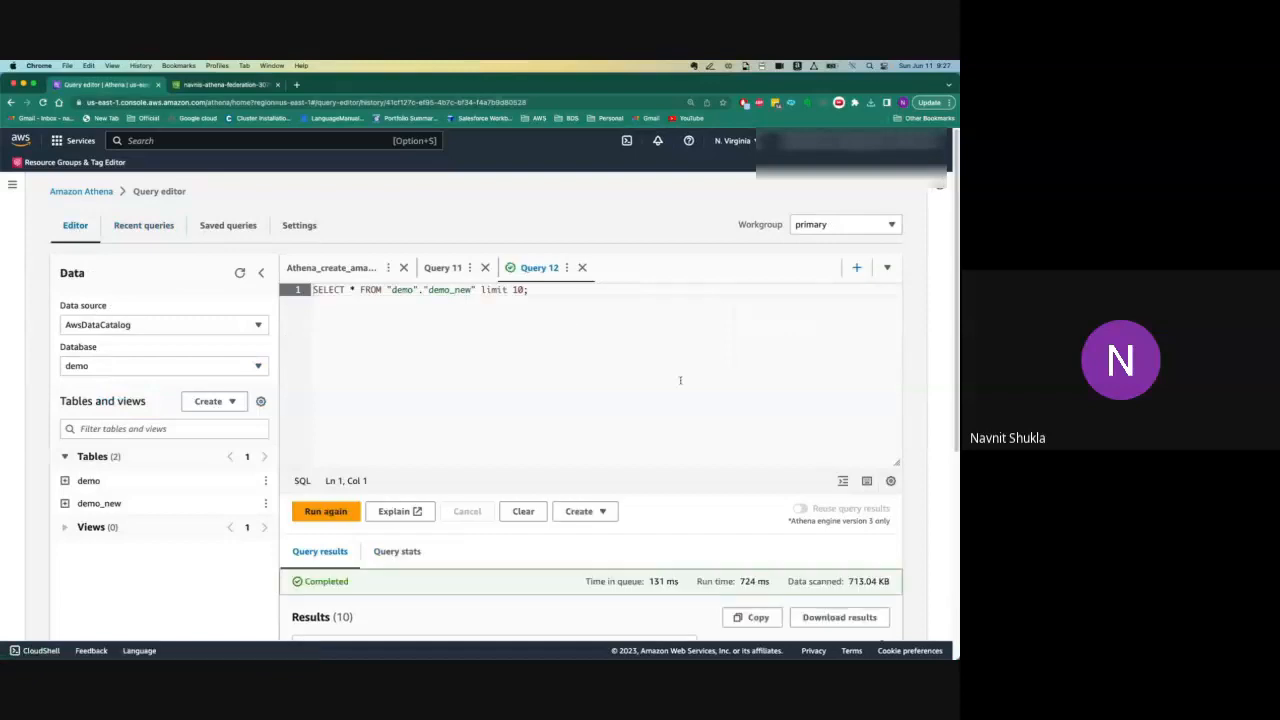
pyautogui.moveTo(851, 579); pyautogui.dragTo(917, 587)
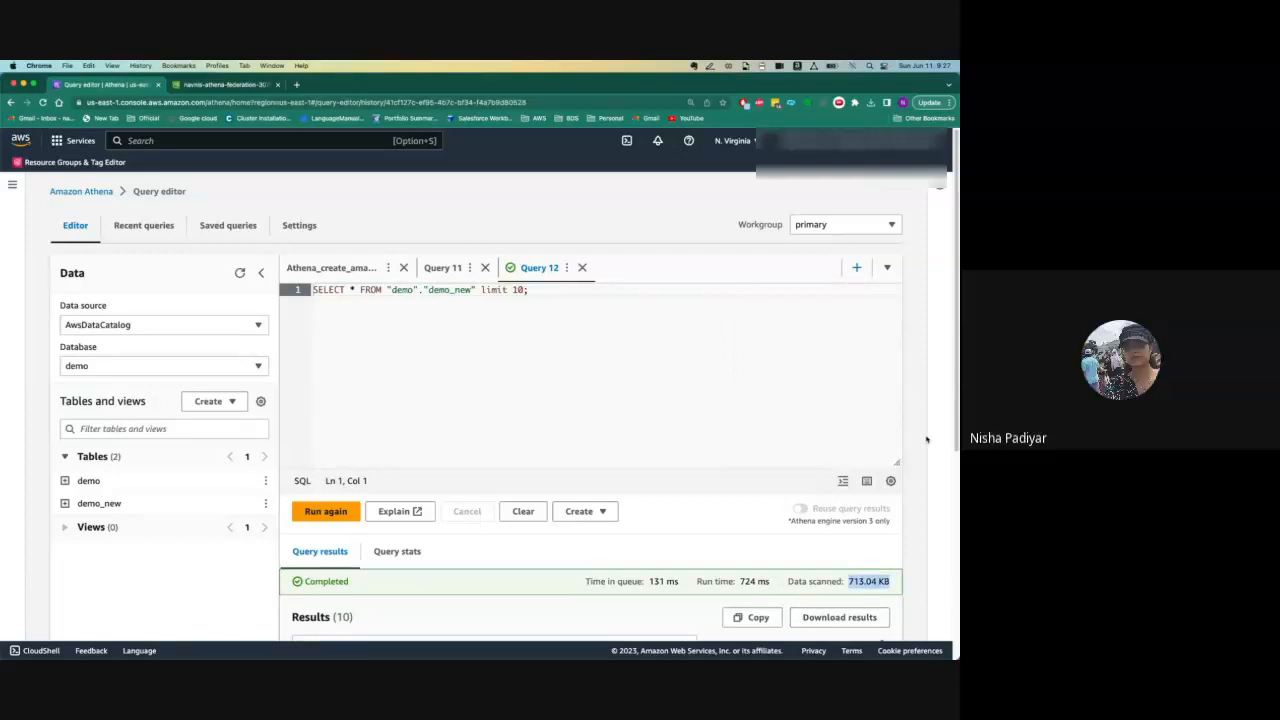
pyautogui.scroll(-1, 601, 386)
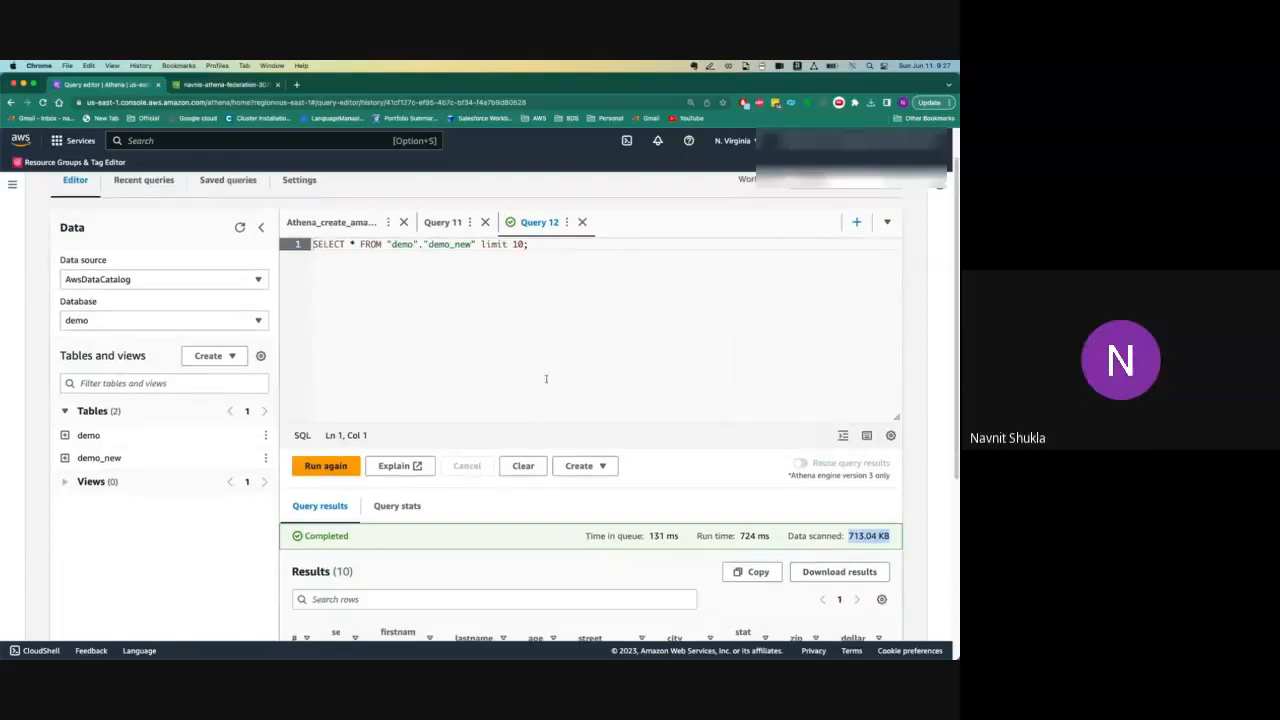
pyautogui.click(687, 549)
pyautogui.moveTo(849, 537); pyautogui.dragTo(907, 540)
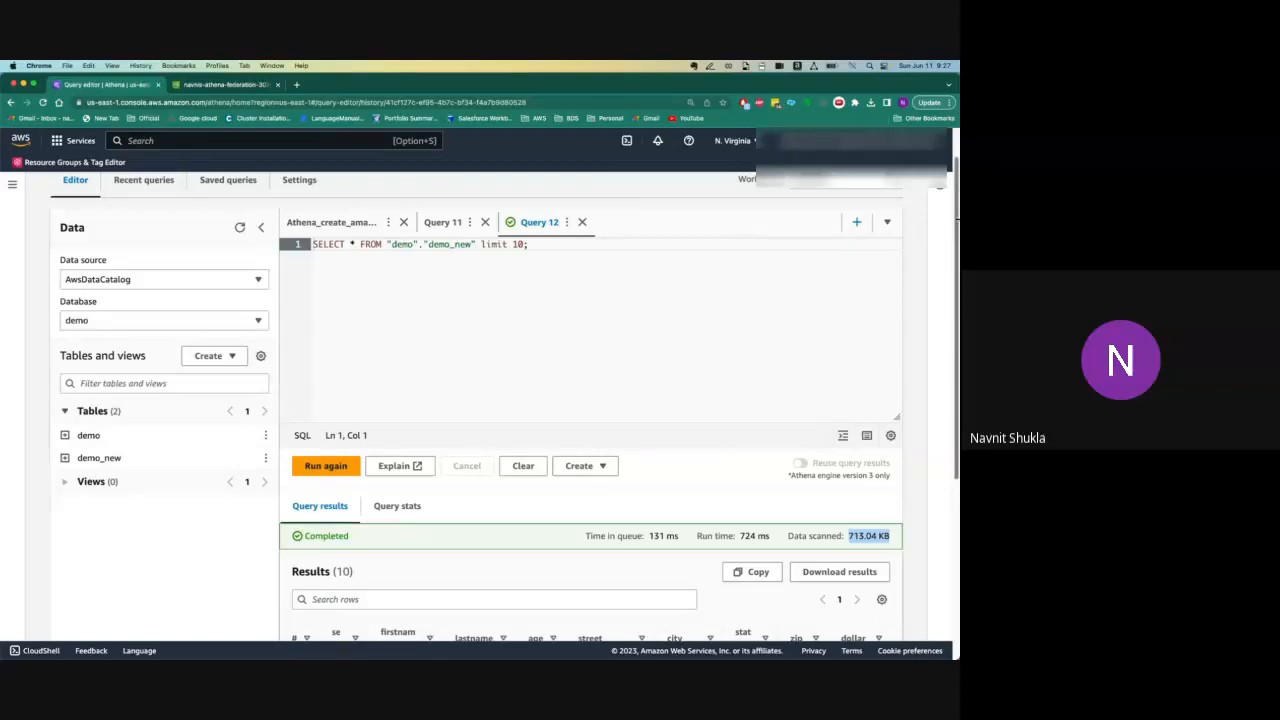
pyautogui.scroll(1, 644, 232)
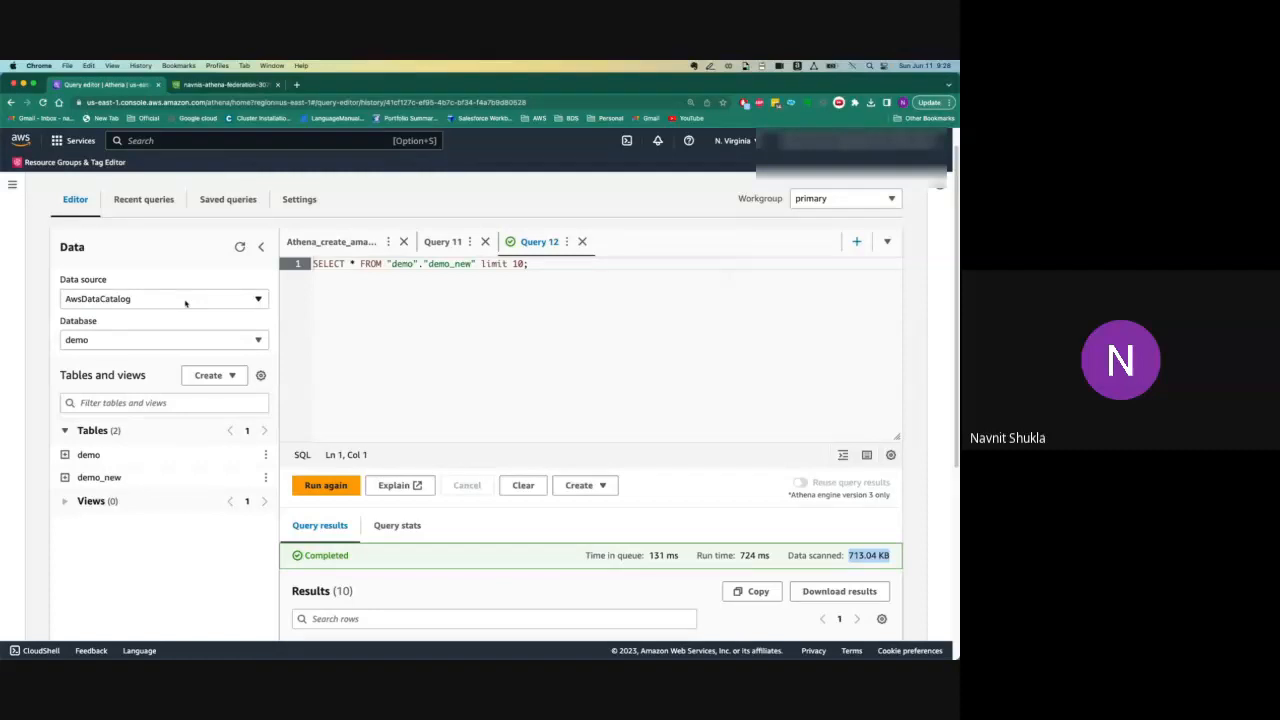
# - Start creating a table from S3 bucket data and name the table demo_1
pyautogui.click(236, 378)
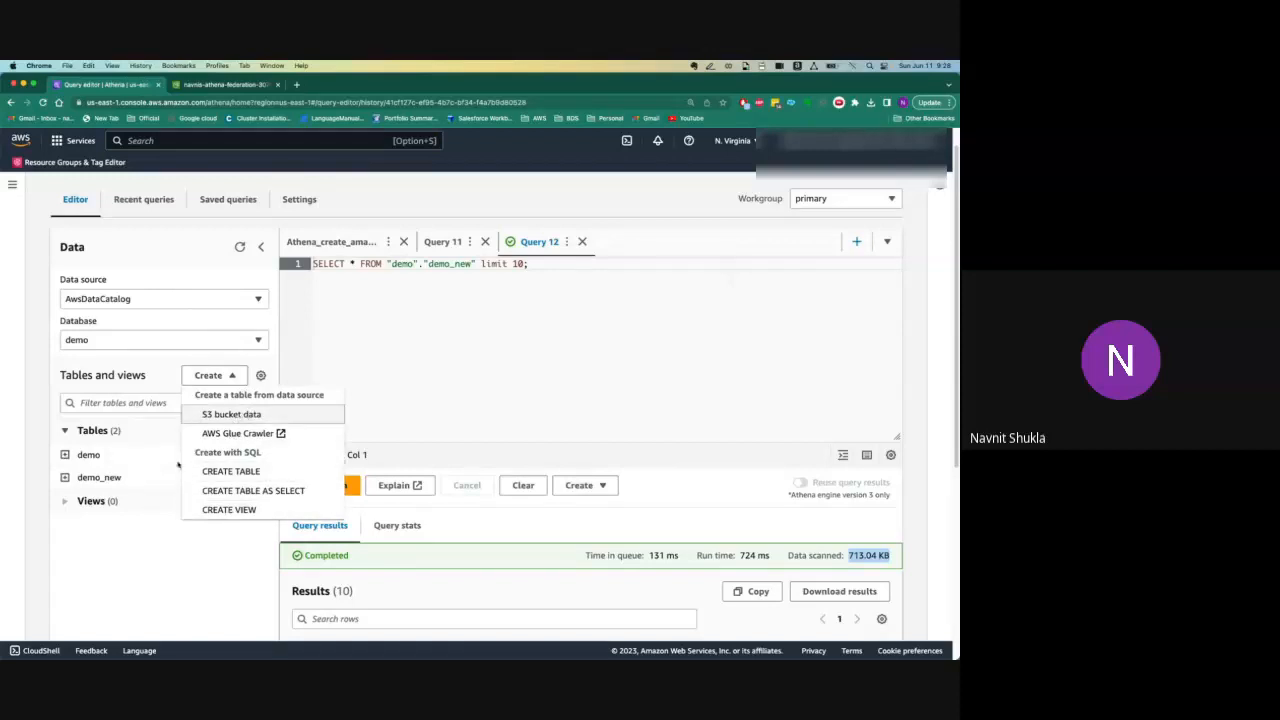
pyautogui.click(255, 418)
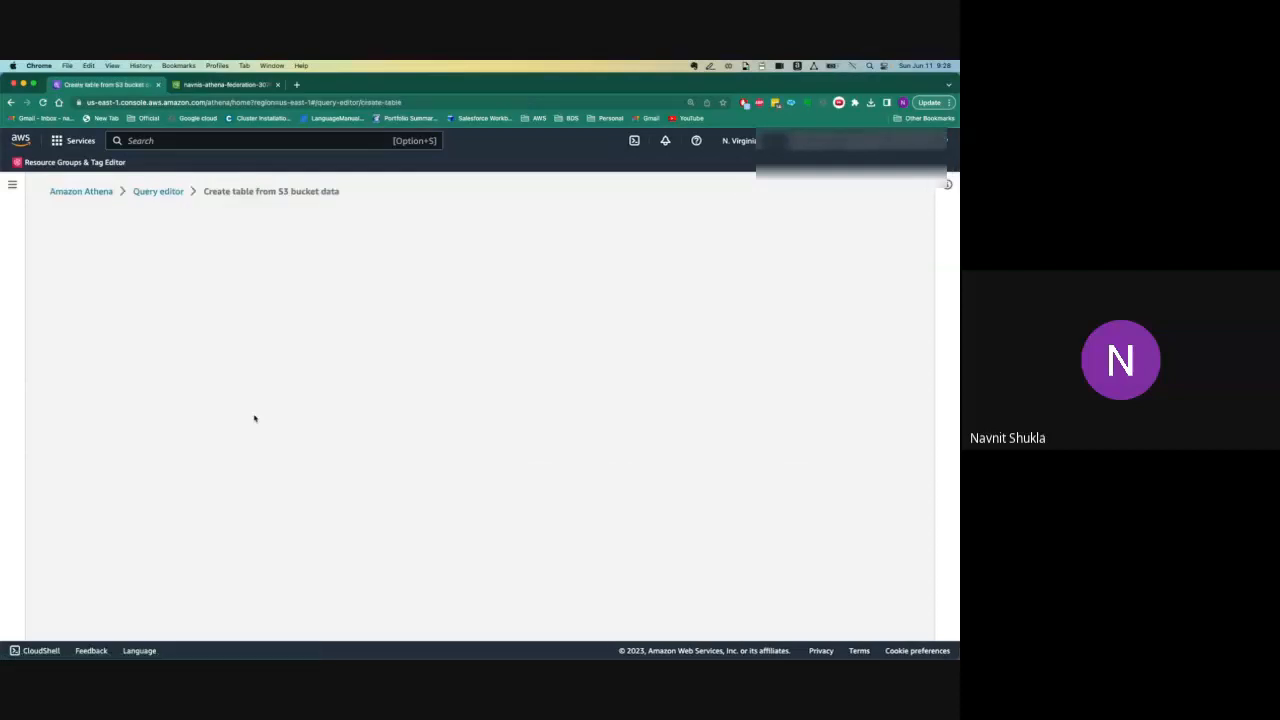
pyautogui.click(155, 324)
pyautogui.write('demo_1')
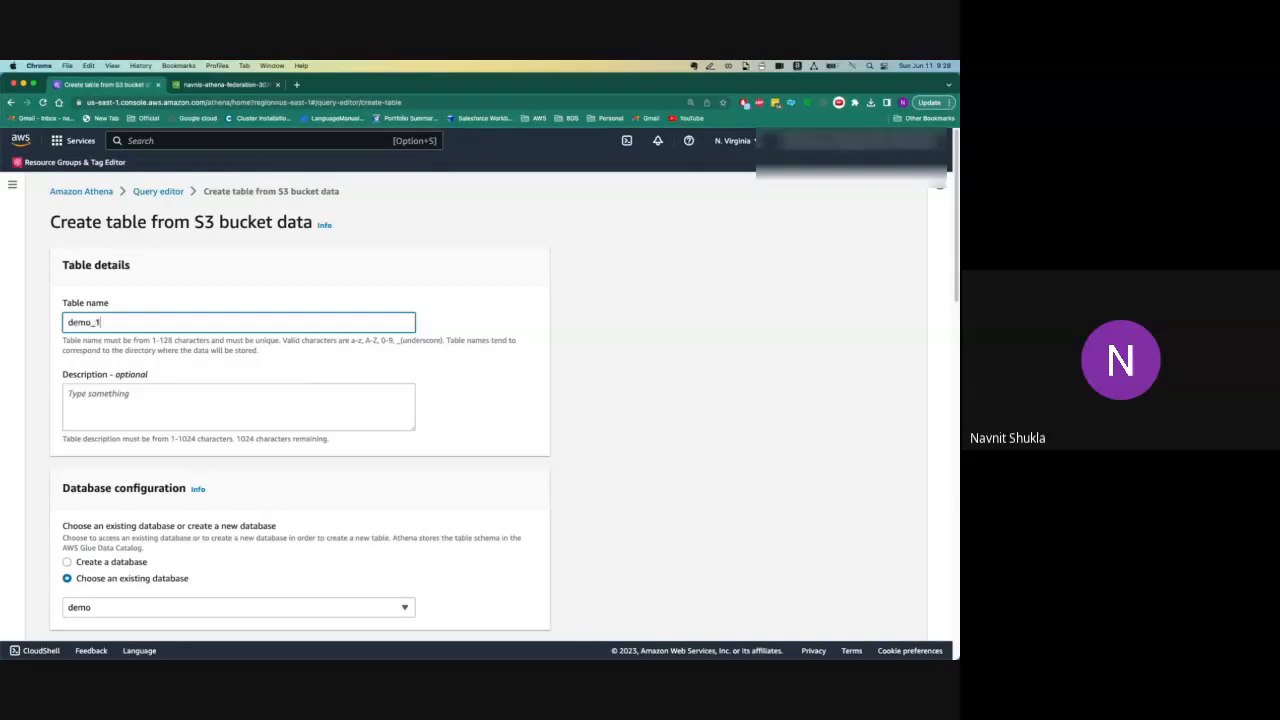
# - Choose to create a new database for the table and name the database demo_1
pyautogui.moveTo(955, 272); pyautogui.dragTo(939, 343)
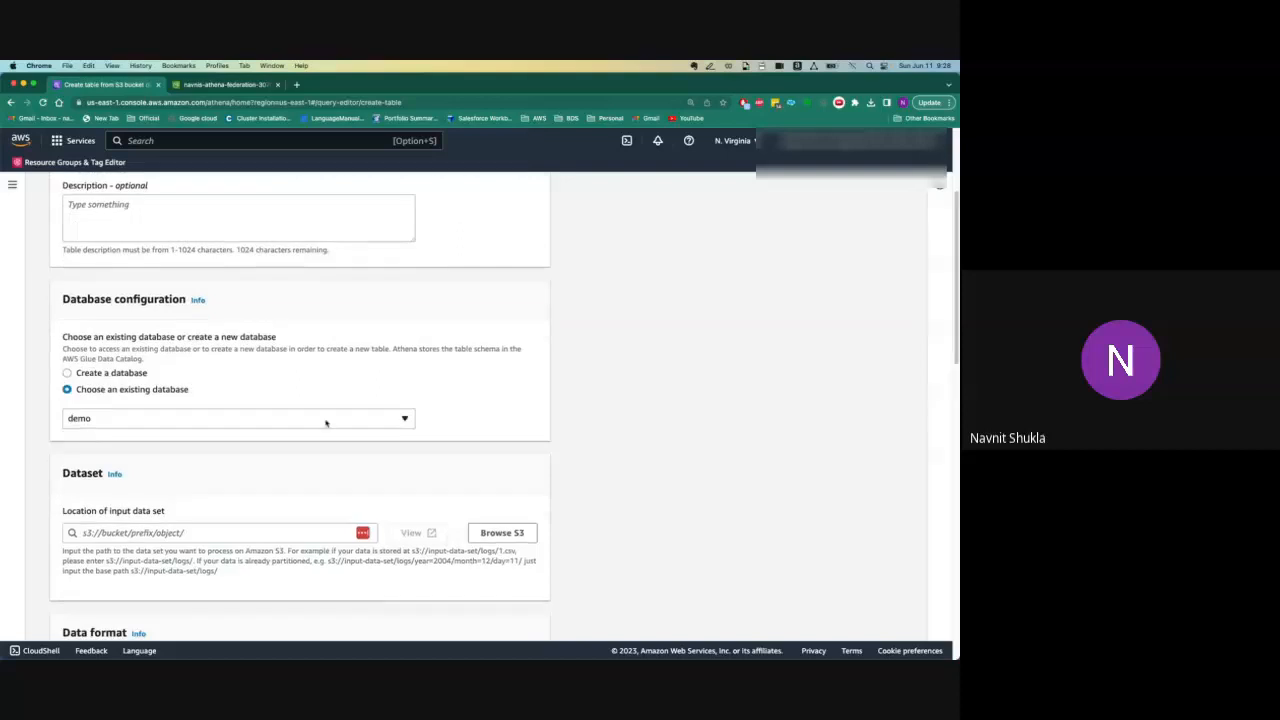
pyautogui.click(105, 372)
pyautogui.click(150, 444)
pyautogui.write('demo')
pyautogui.press('BackSpace')
pyautogui.press('BackSpace')
pyautogui.write('_1')
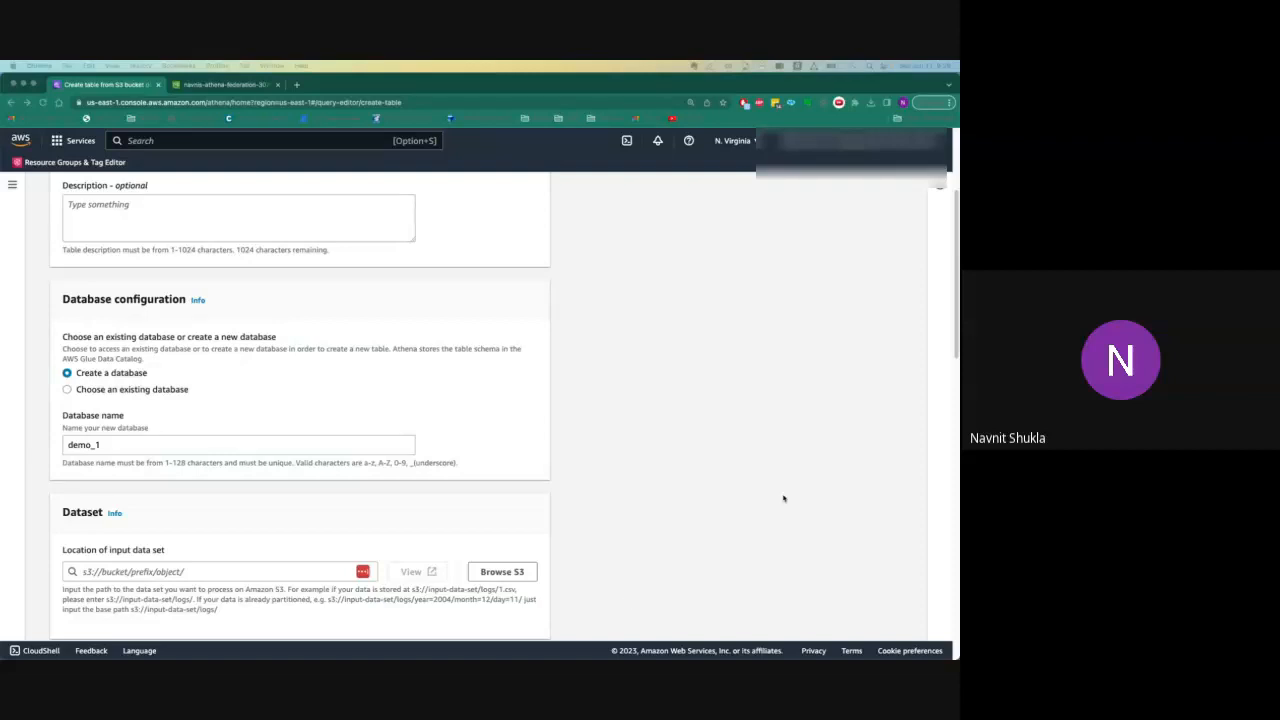
# - Leave the table creation form for the query editor and expand Athena's navigation sidebar
pyautogui.click(955, 148)
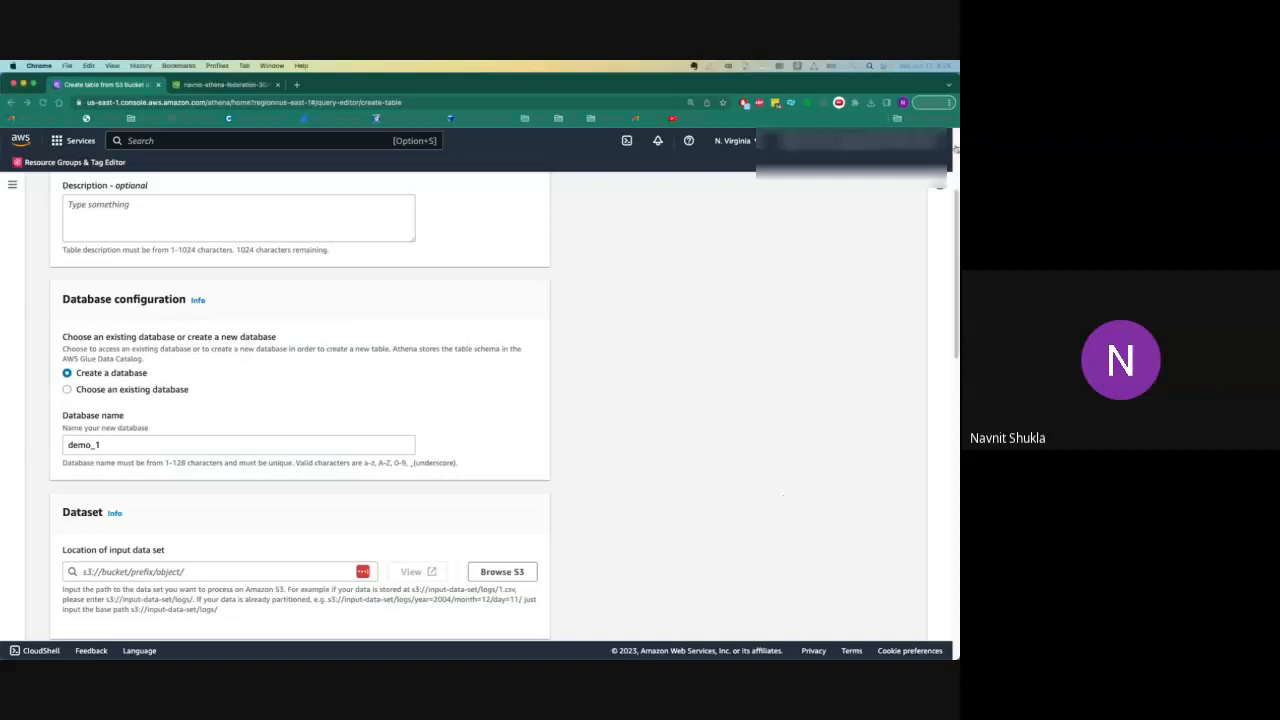
pyautogui.scroll(3, 955, 147)
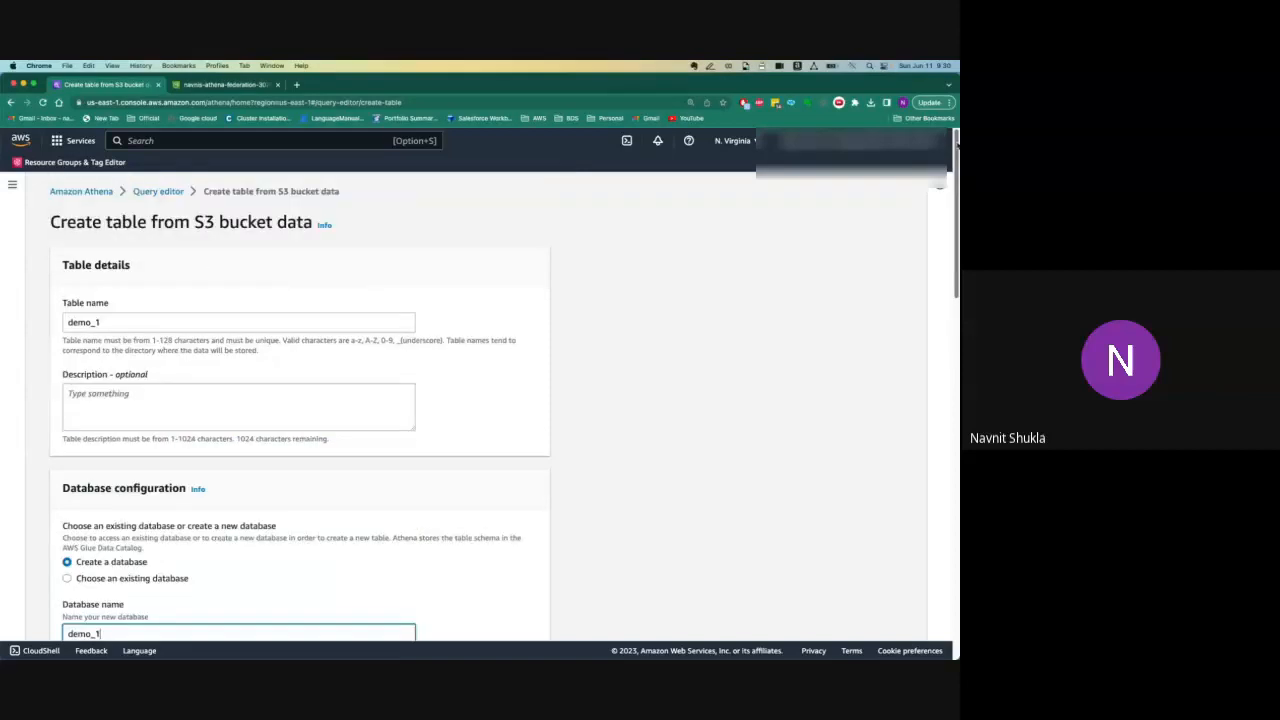
pyautogui.click(171, 195)
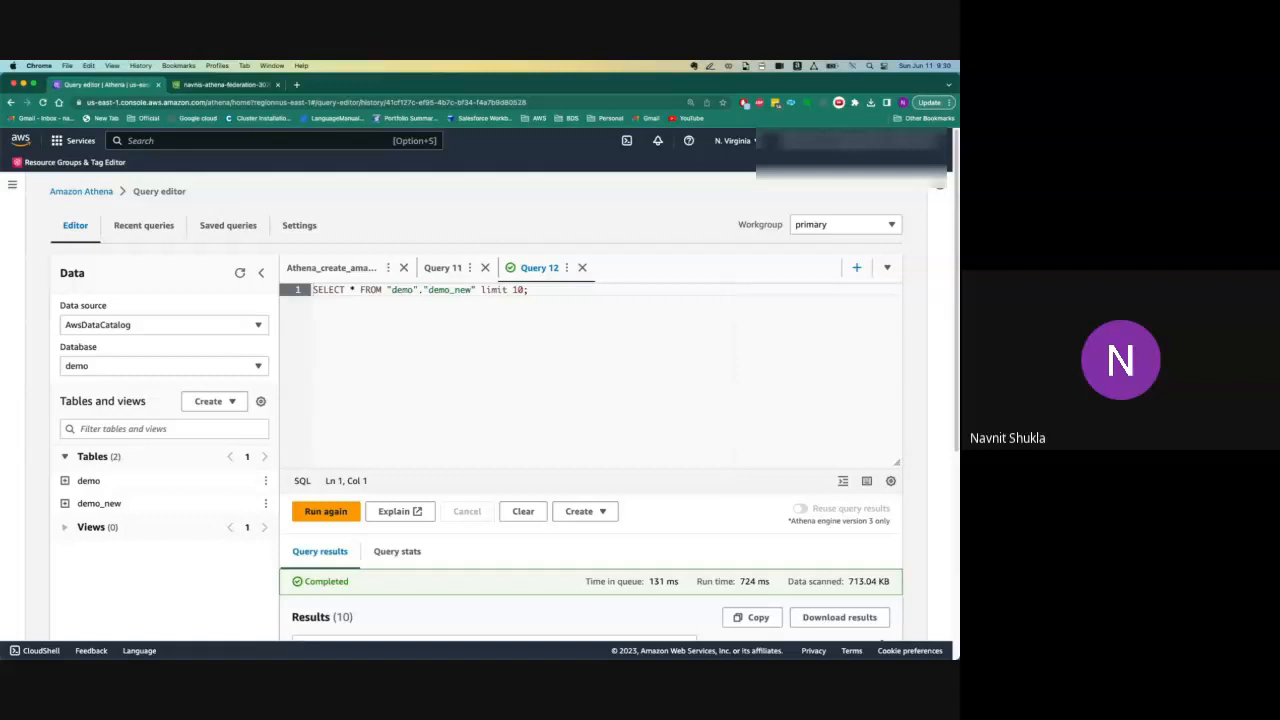
pyautogui.click(379, 396)
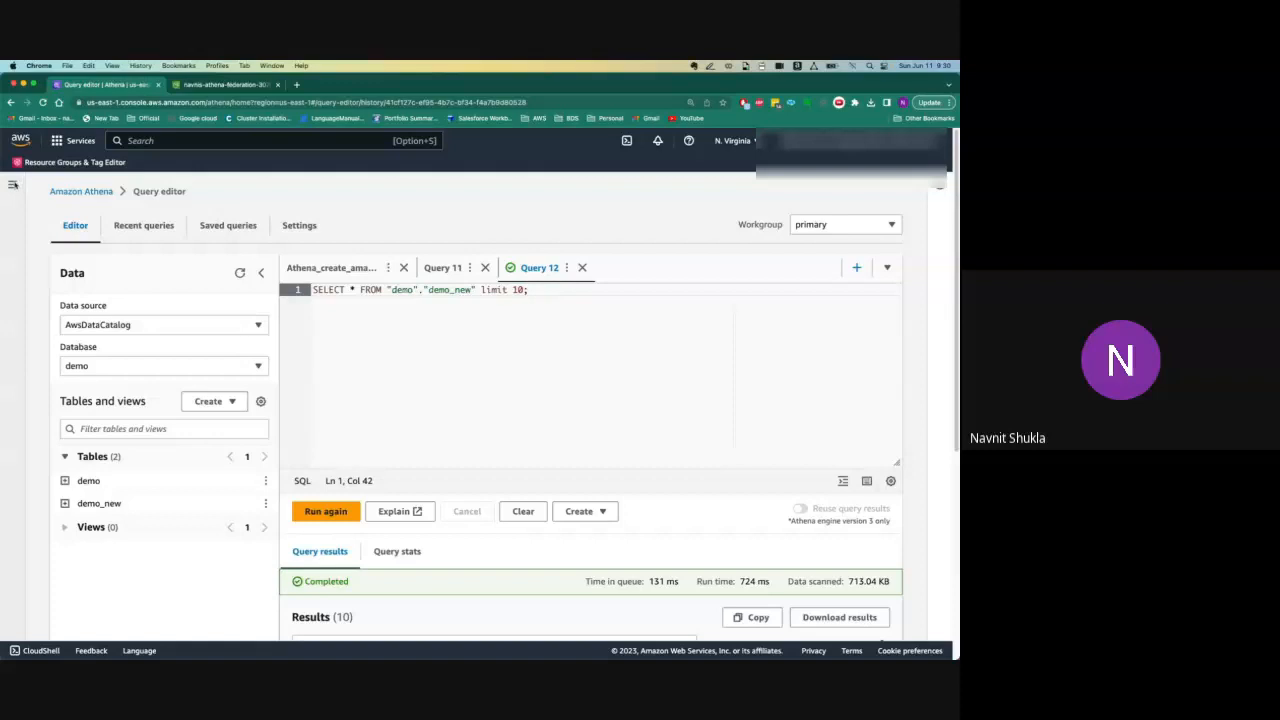
pyautogui.click(13, 184)
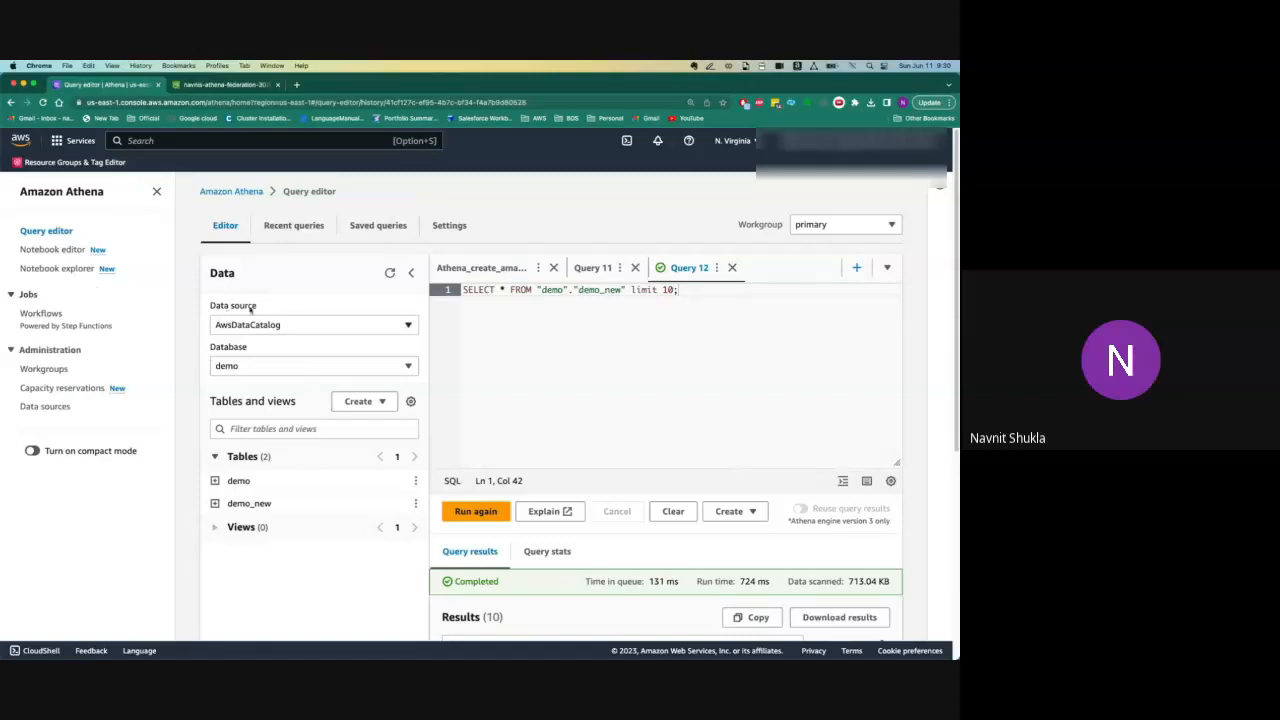
# - Collapse Athena's navigation sidebar, then switch to S3 and open the demo folder in the navnis-s3-athena-demo bucket
pyautogui.click(156, 191)
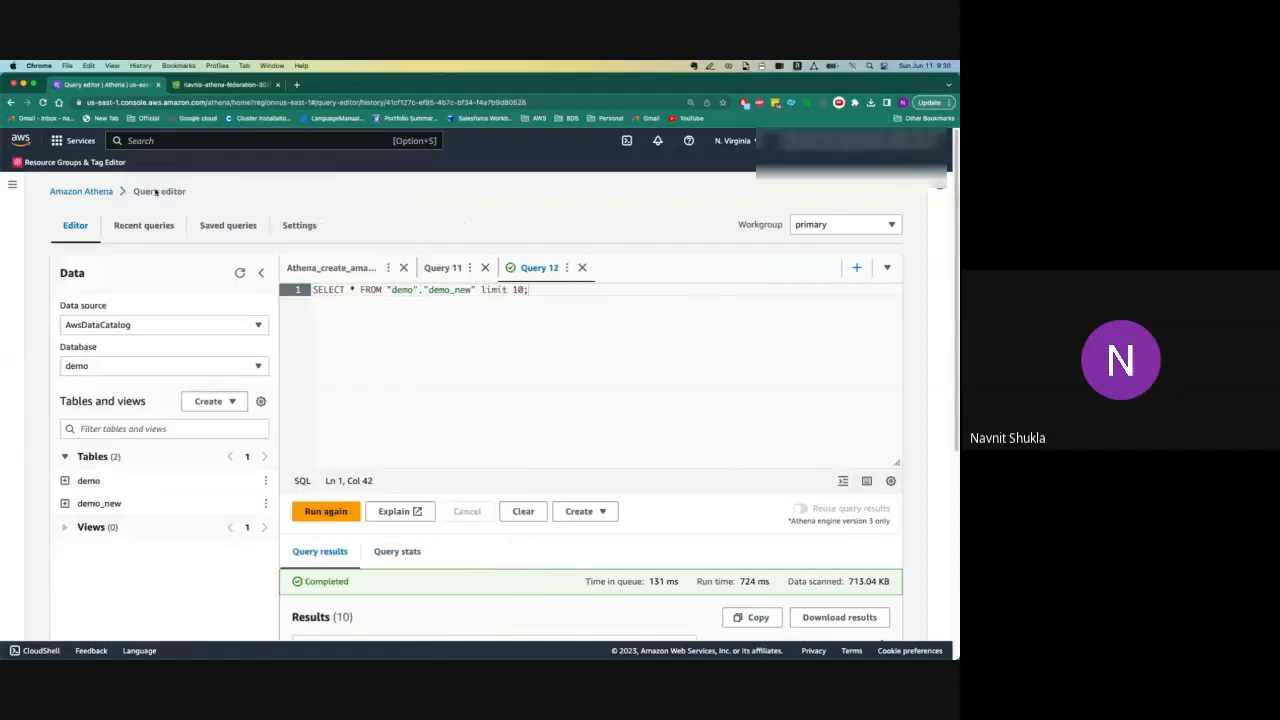
pyautogui.click(238, 403)
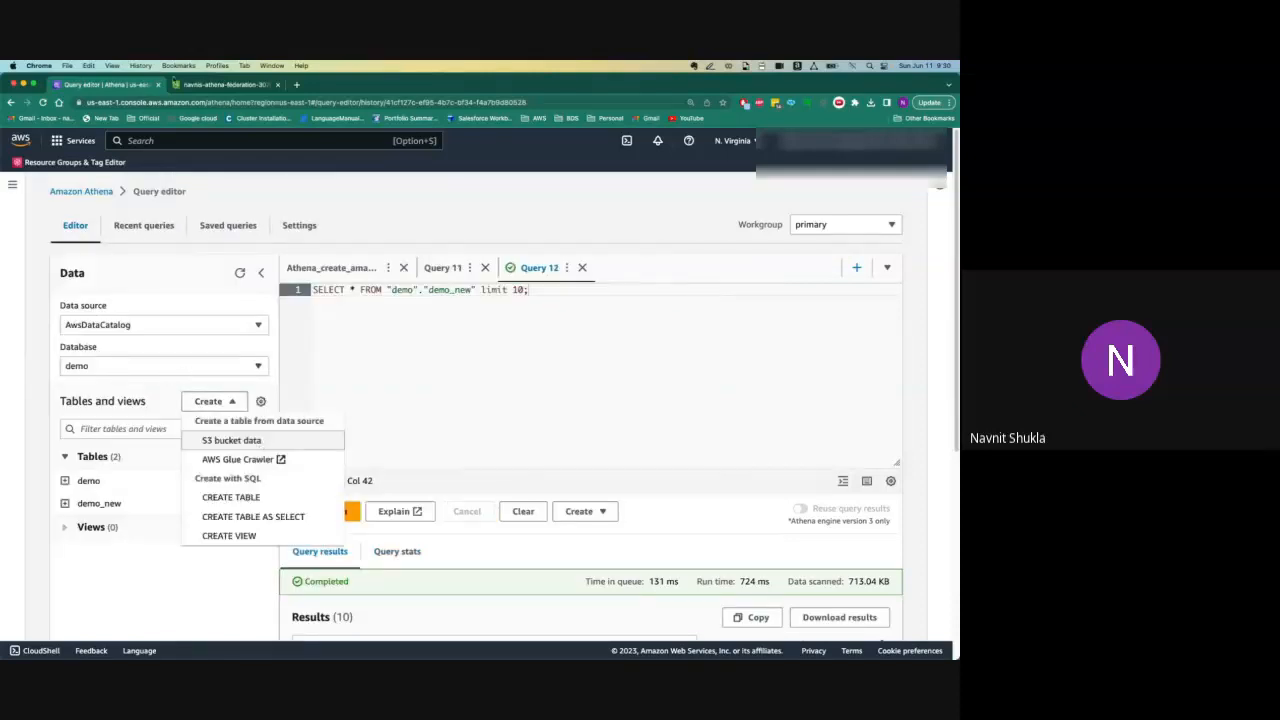
pyautogui.click(198, 84)
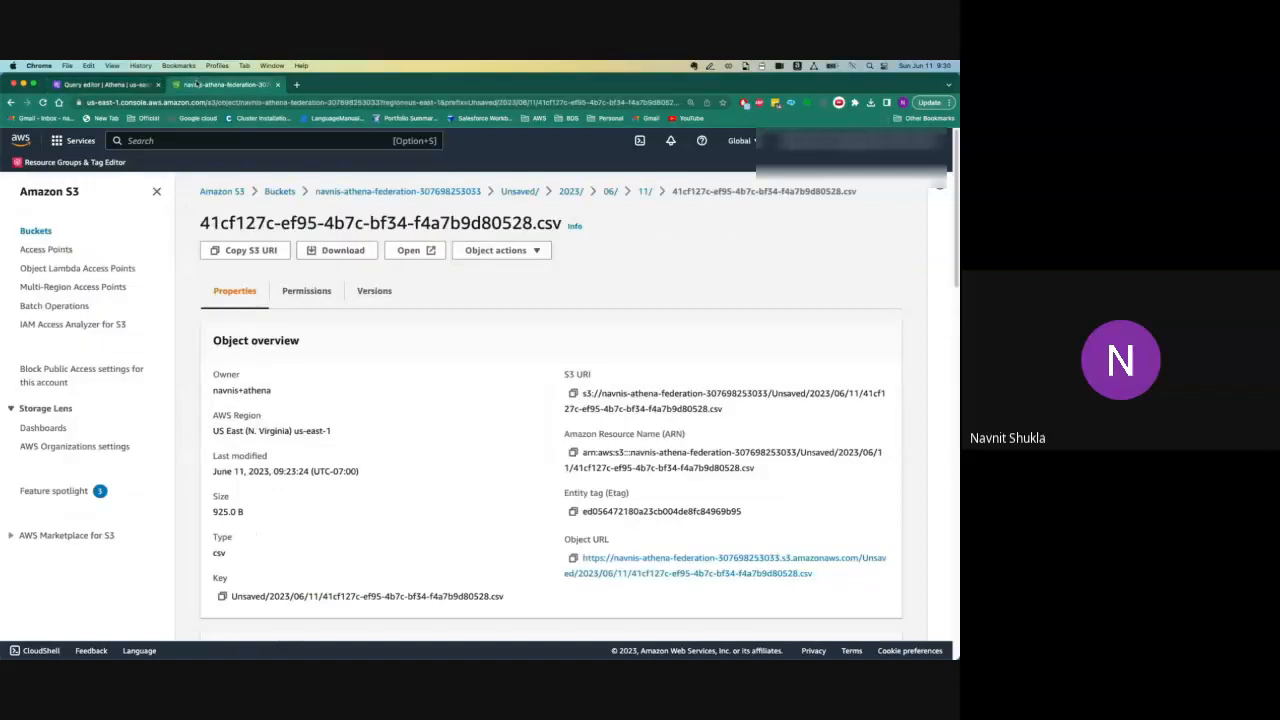
pyautogui.click(282, 193)
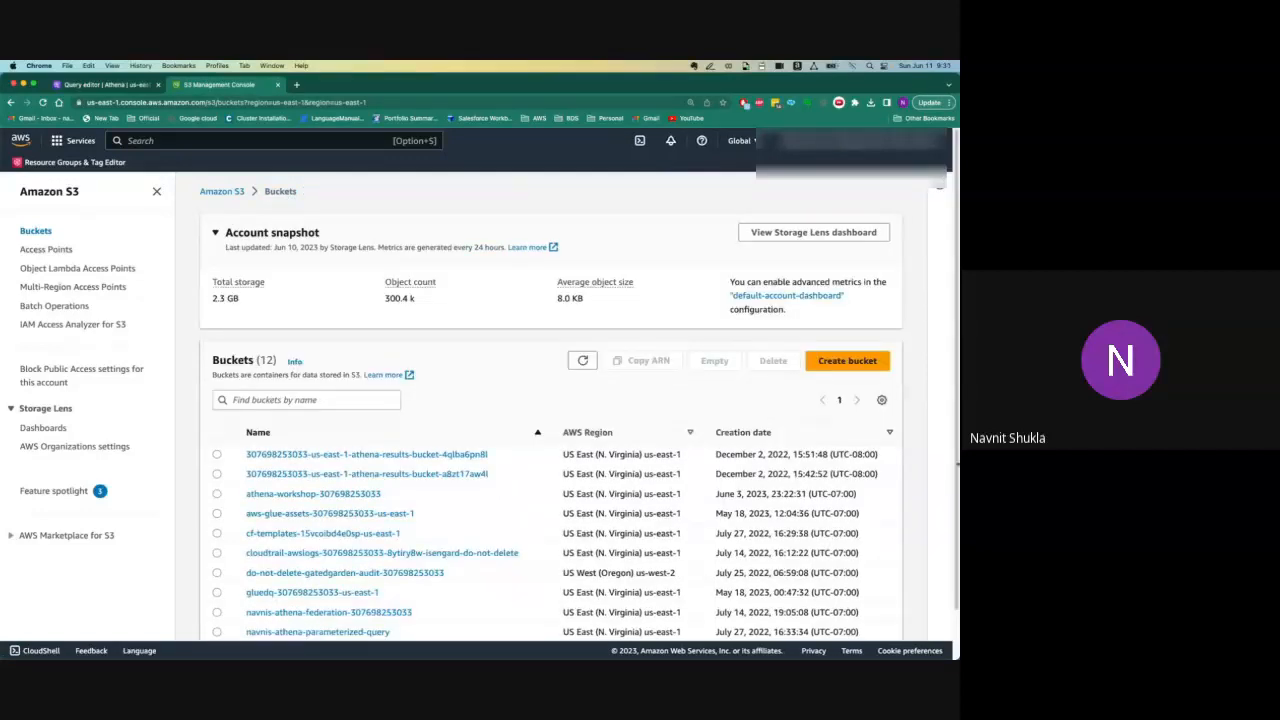
pyautogui.scroll(-2, 318, 604)
pyautogui.click(318, 601)
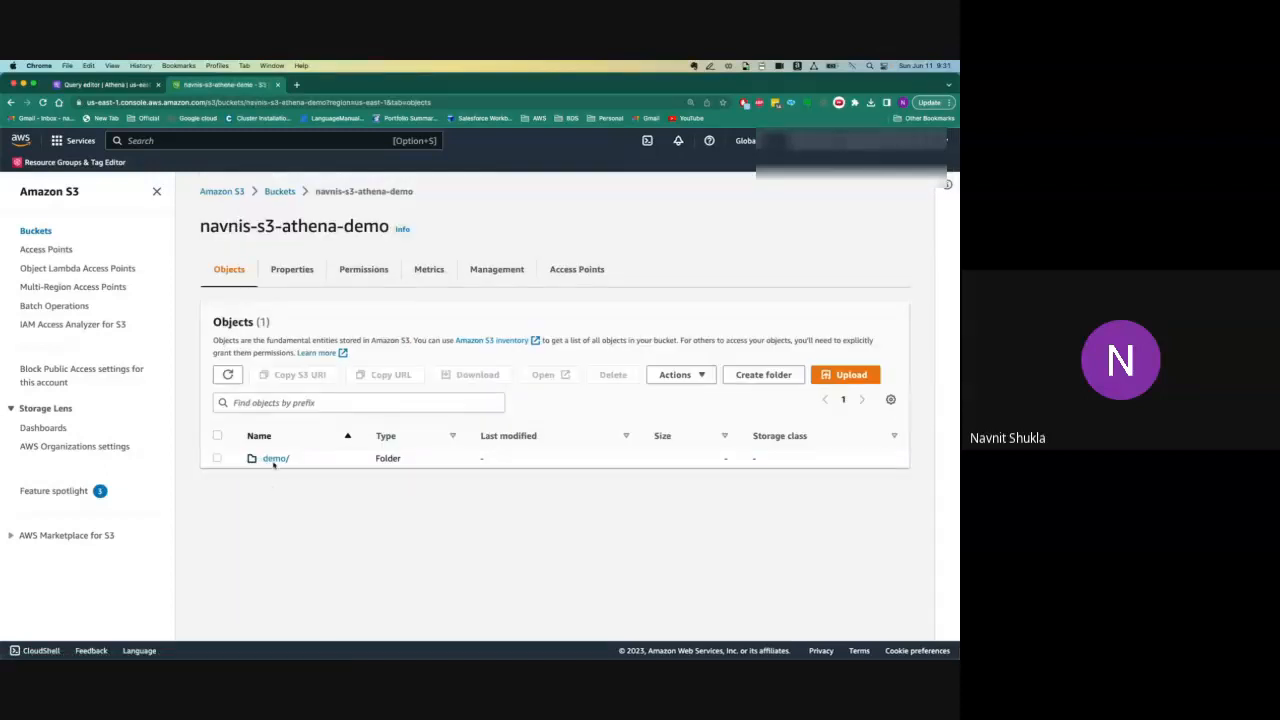
pyautogui.click(275, 460)
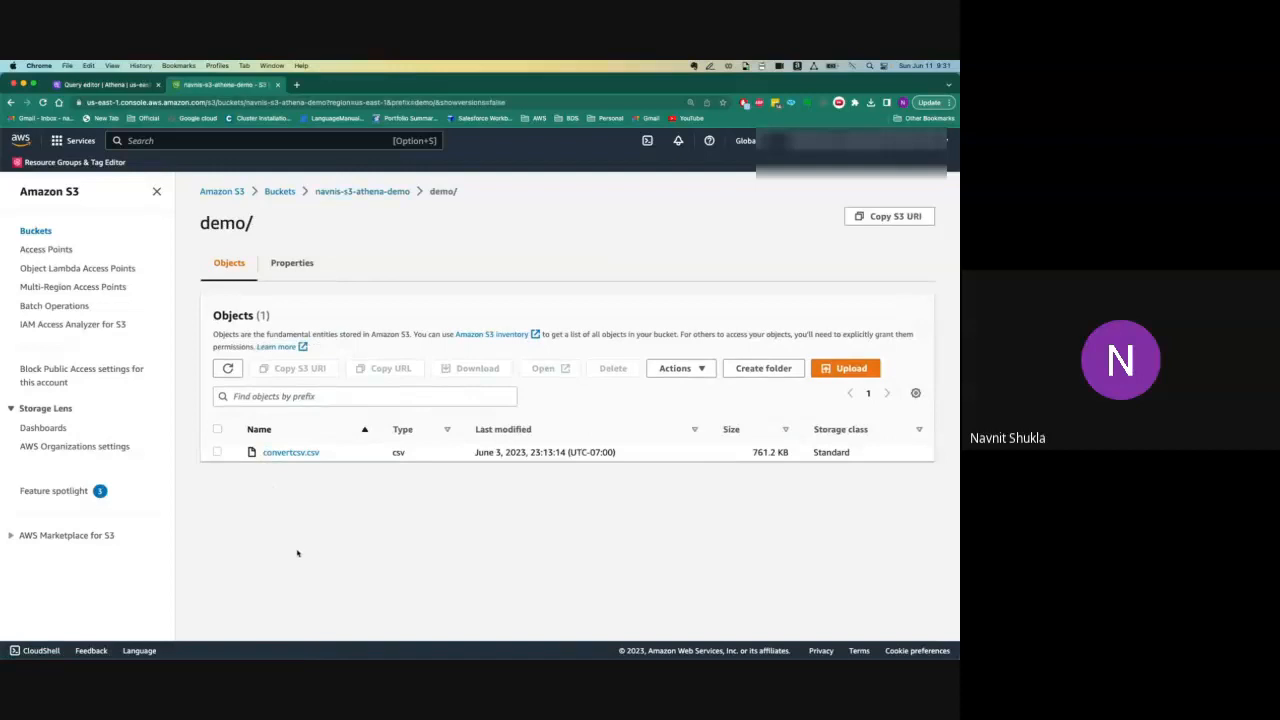
# - Return to Athena, start a new table from S3 bucket data and name it demo_1
pyautogui.click(121, 86)
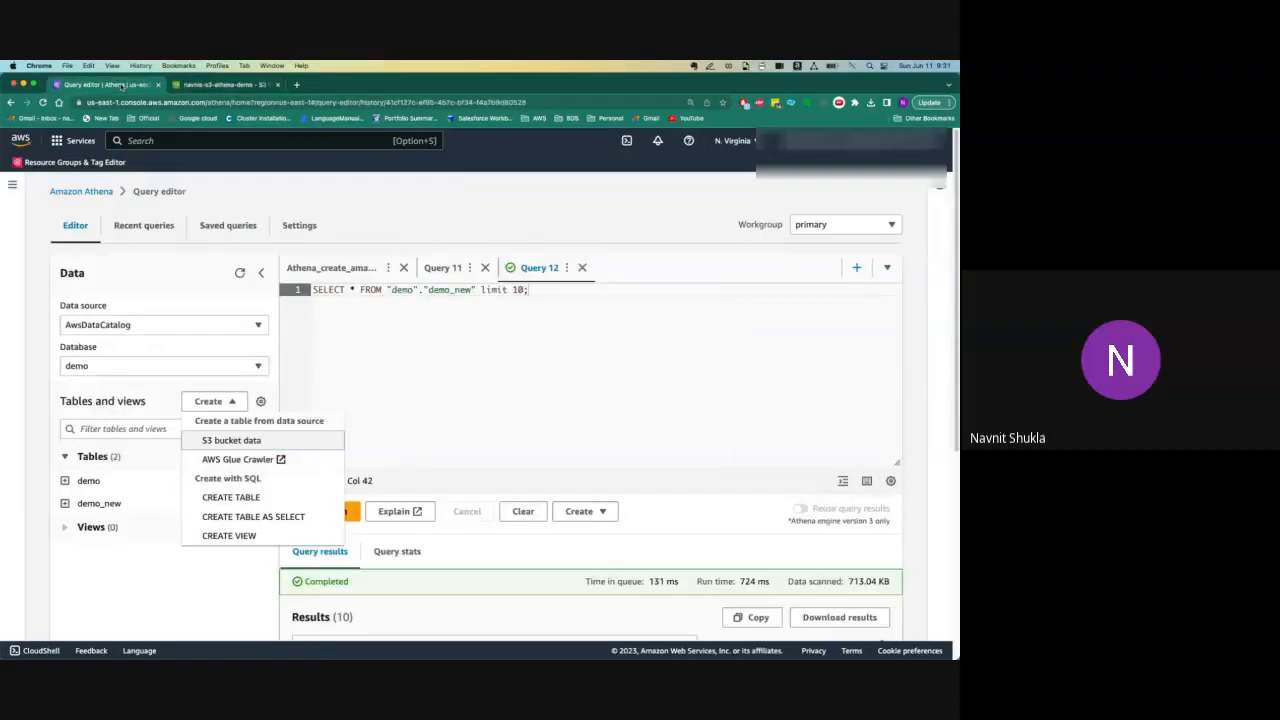
pyautogui.click(258, 442)
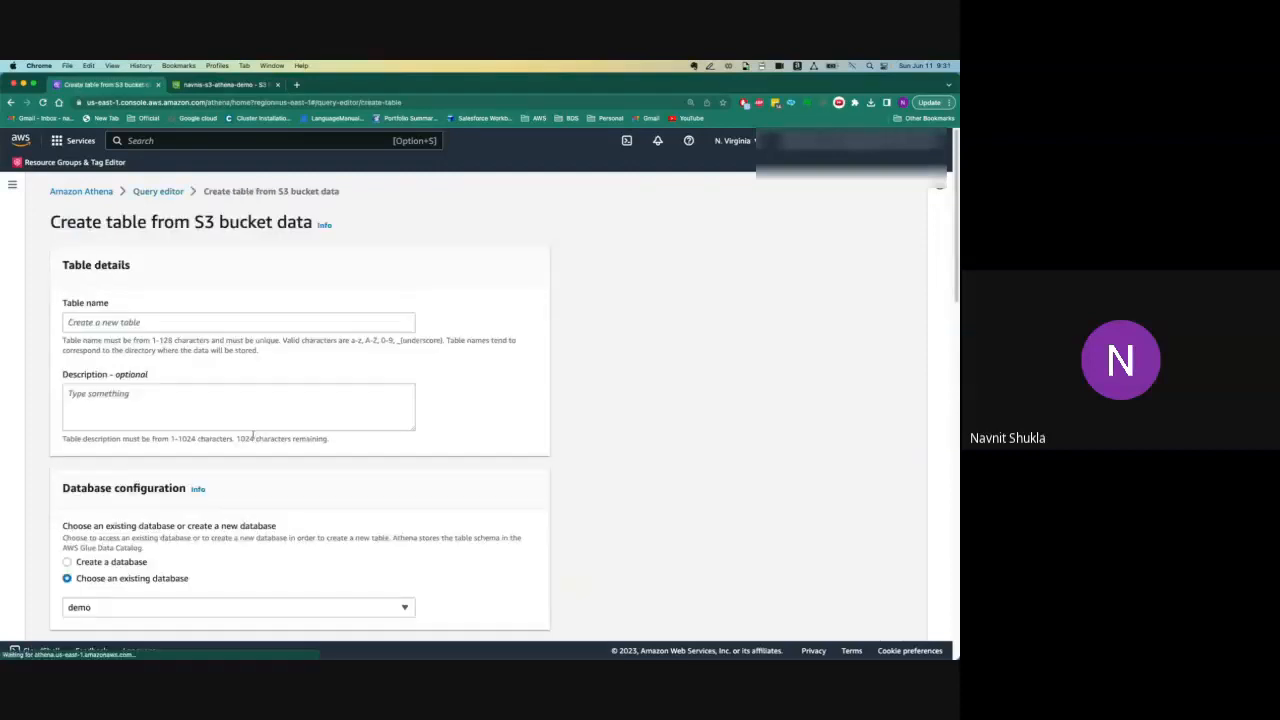
pyautogui.click(178, 322)
pyautogui.write('demo_1')
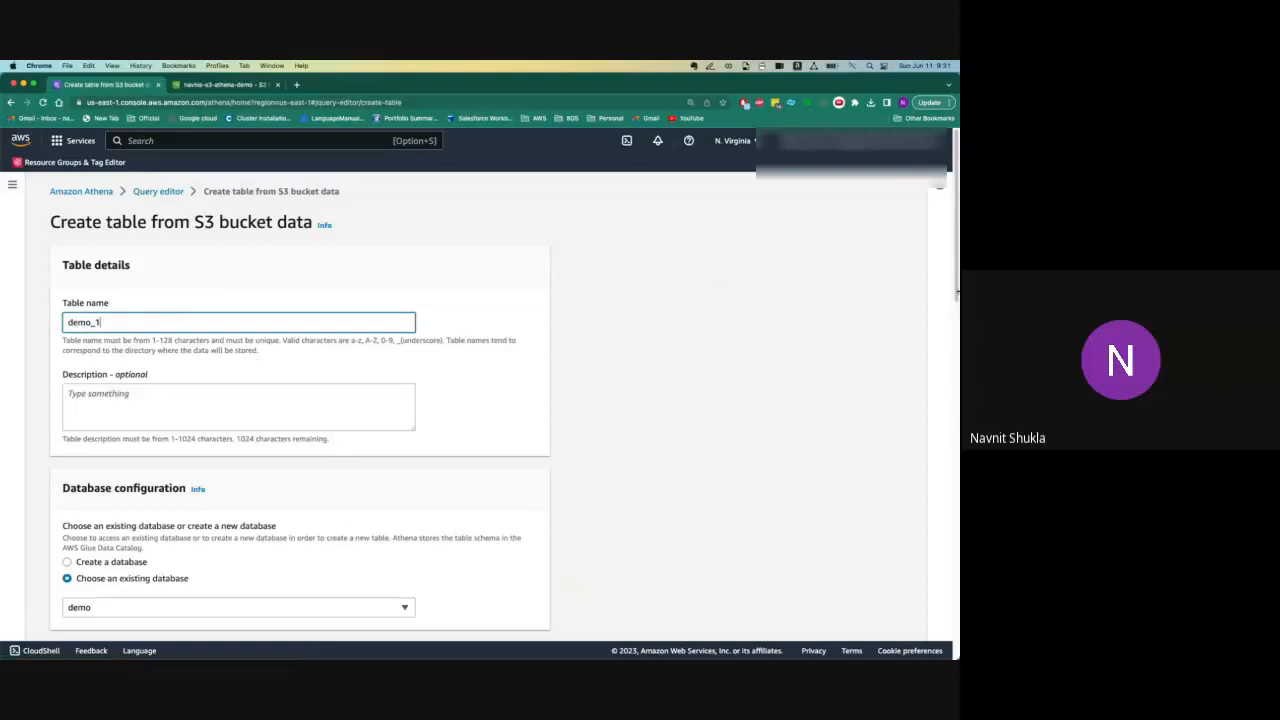
# - Choose to create a new database for the table and name it demo_1
pyautogui.scroll(-5, 519, 321)
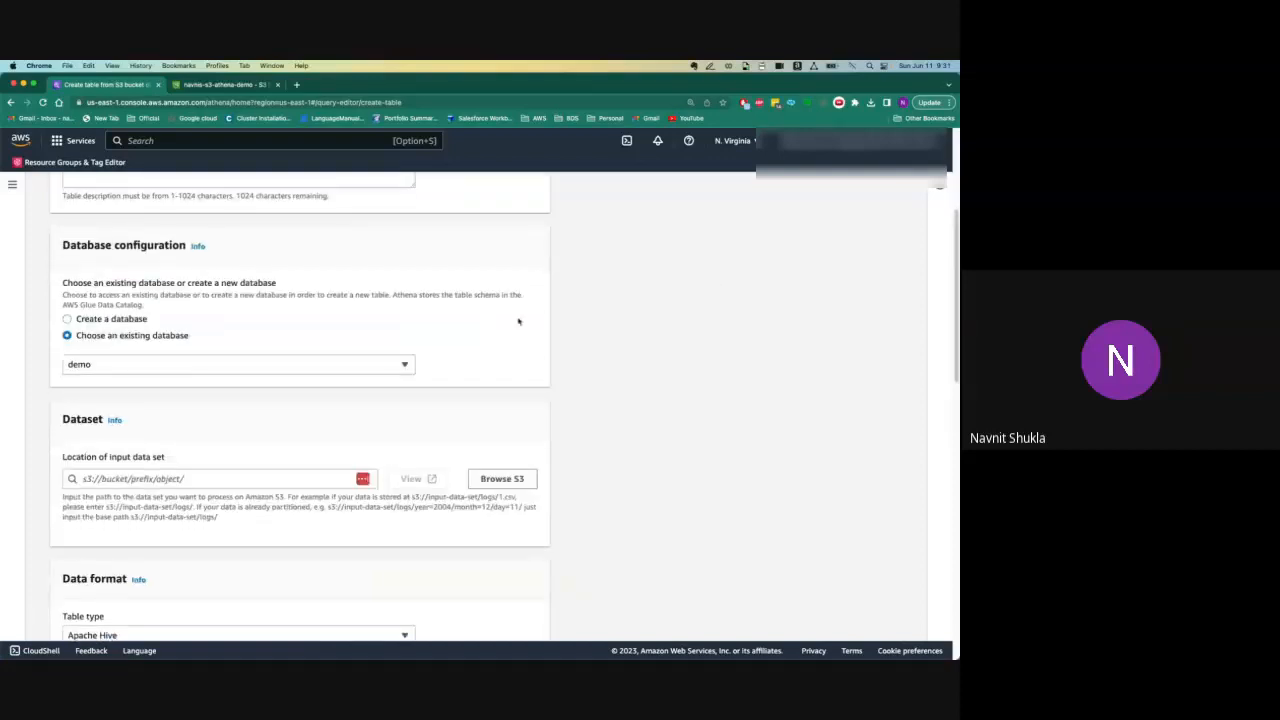
pyautogui.click(67, 319)
pyautogui.write('demo_+1')
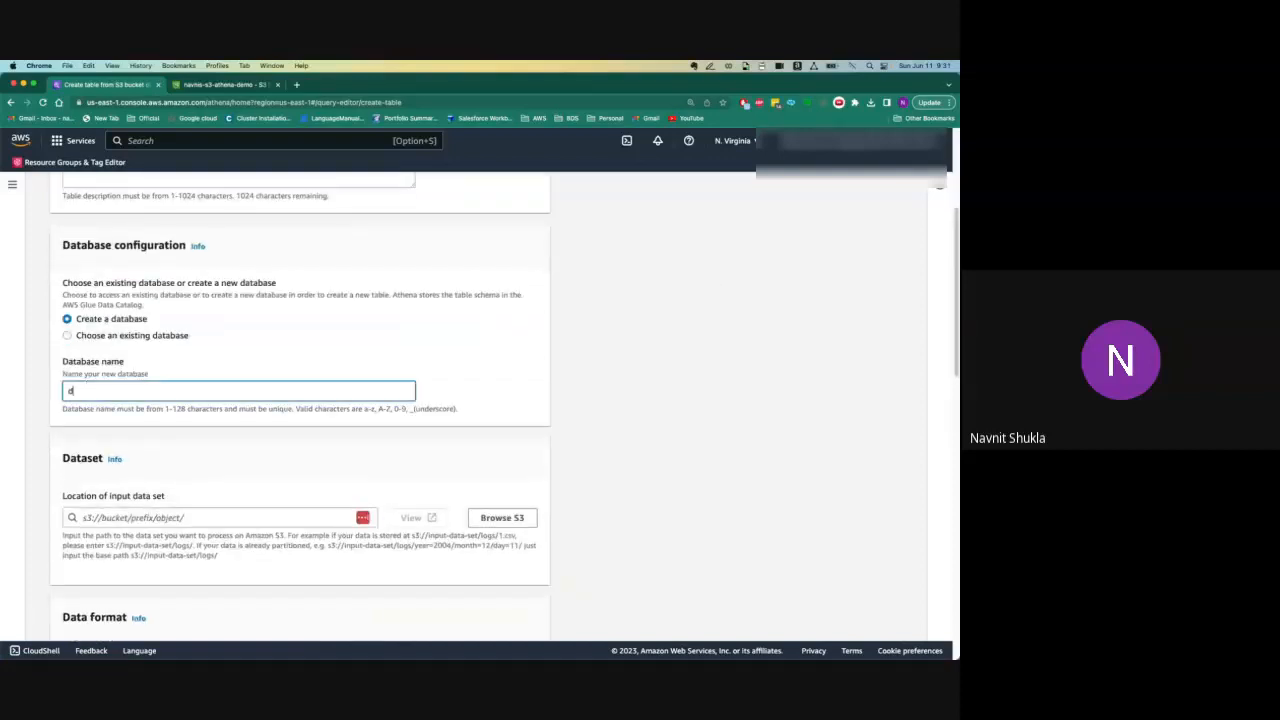
pyautogui.press('BackSpace')
pyautogui.press('BackSpace')
pyautogui.press('BackSpace')
pyautogui.write('11')
pyautogui.scroll(-2, 943, 290)
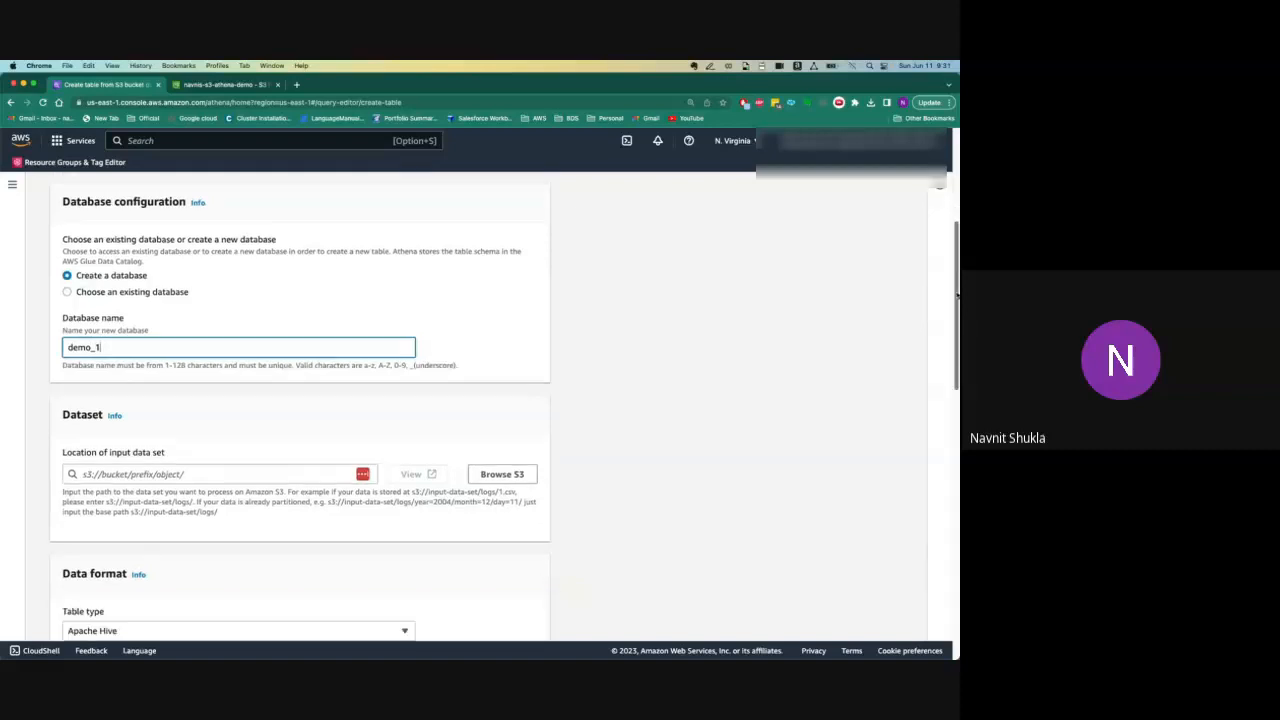
pyautogui.scroll(-2, 957, 308)
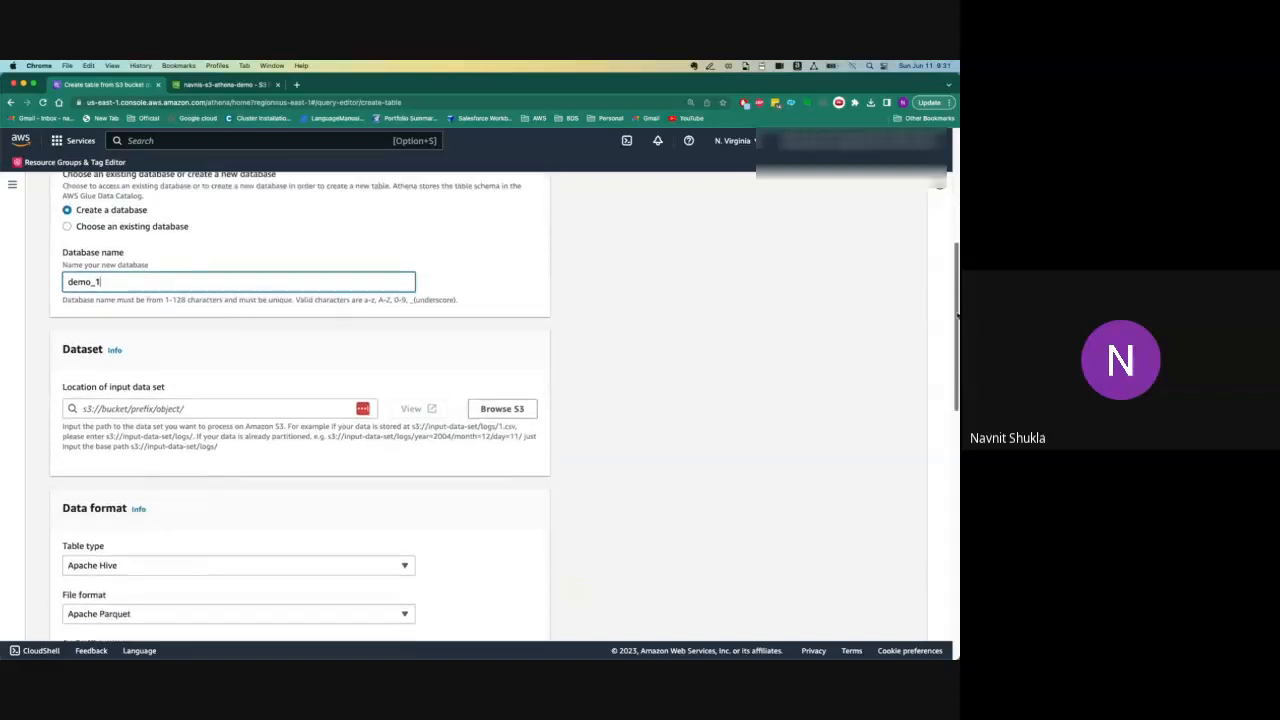
pyautogui.click(253, 385)
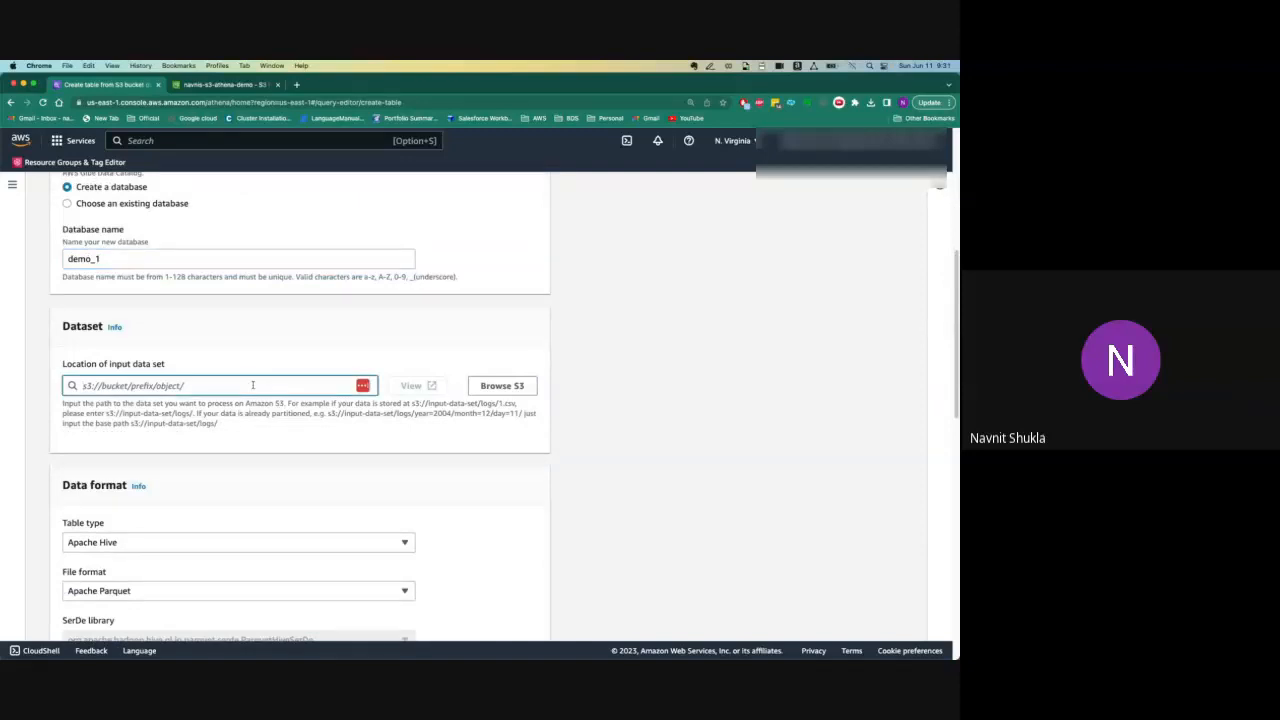
pyautogui.click(501, 385)
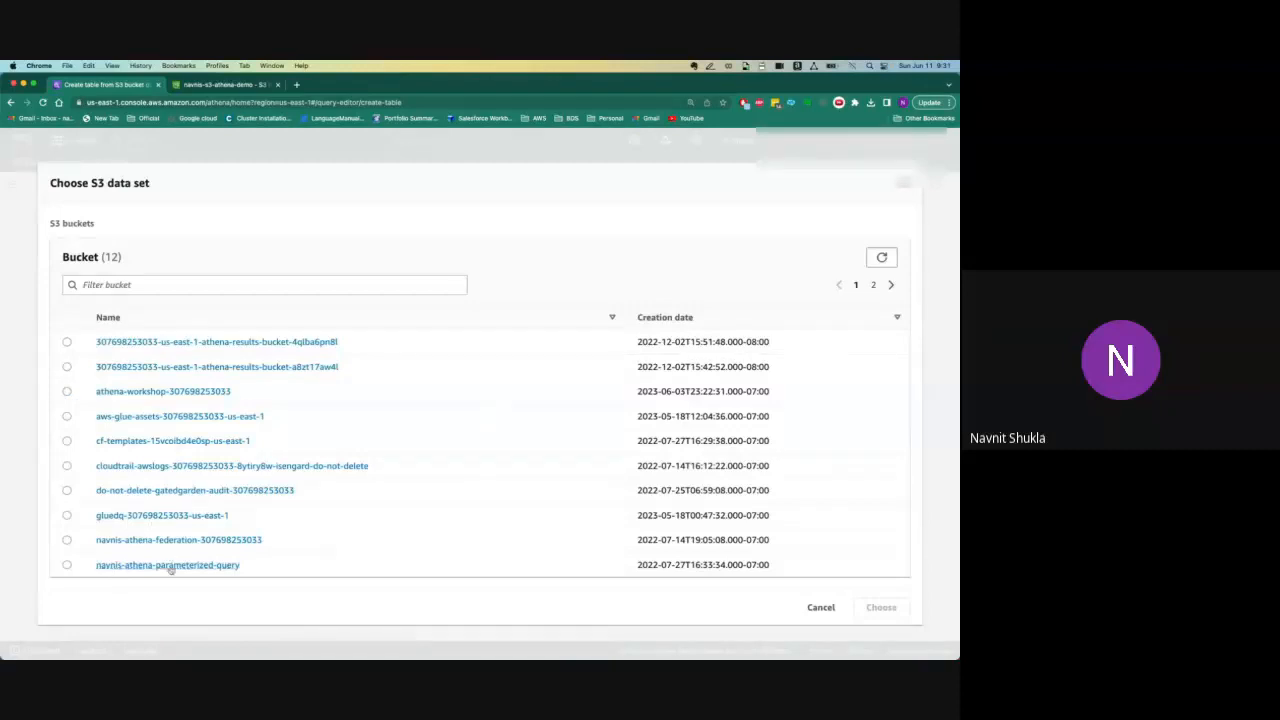
pyautogui.click(874, 285)
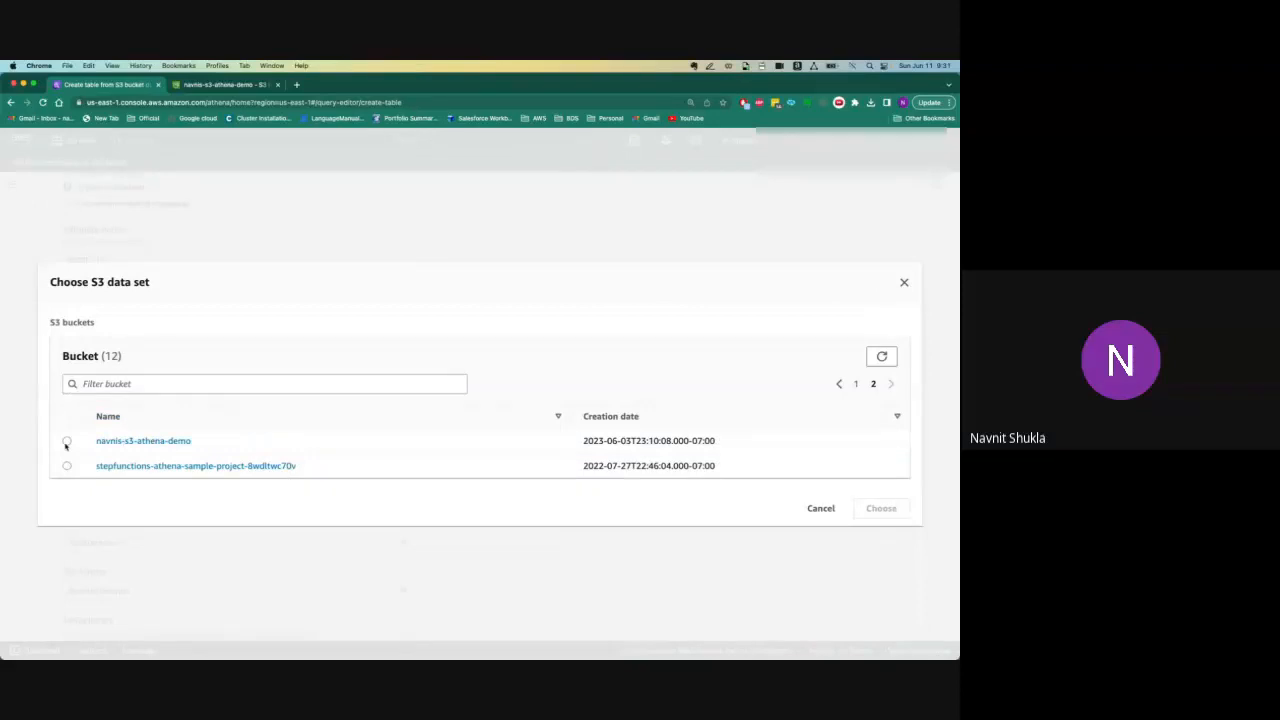
pyautogui.click(126, 441)
pyautogui.click(117, 454)
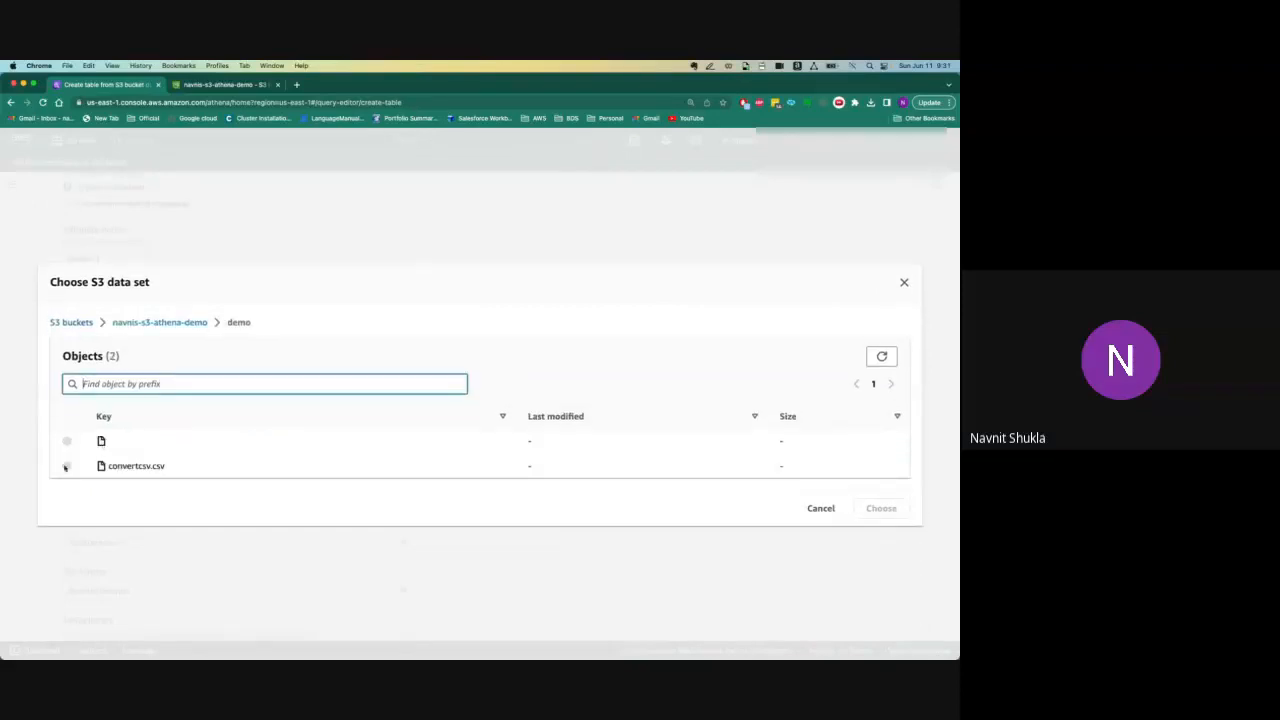
pyautogui.click(821, 508)
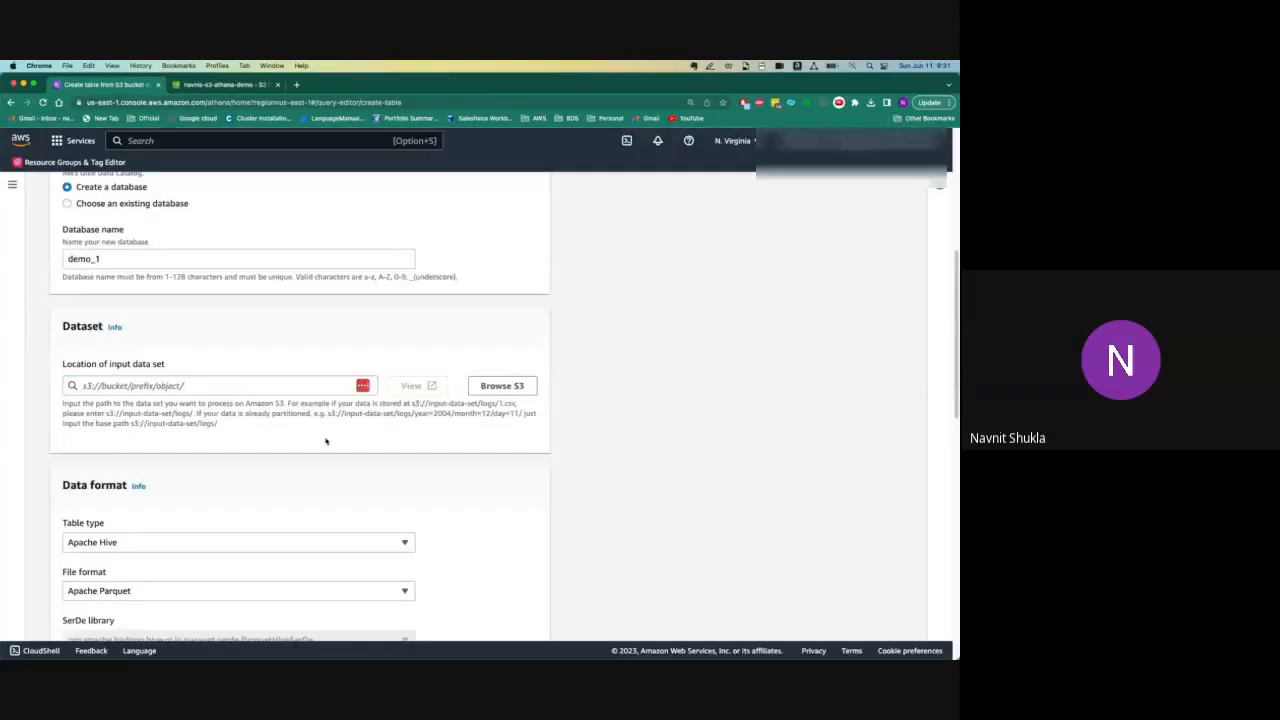
# - Browse S3 for the demo folder in navnis-s3-athena-demo and set the input dataset location to s3://navnis-s3-athena-demo/demo/
pyautogui.click(502, 385)
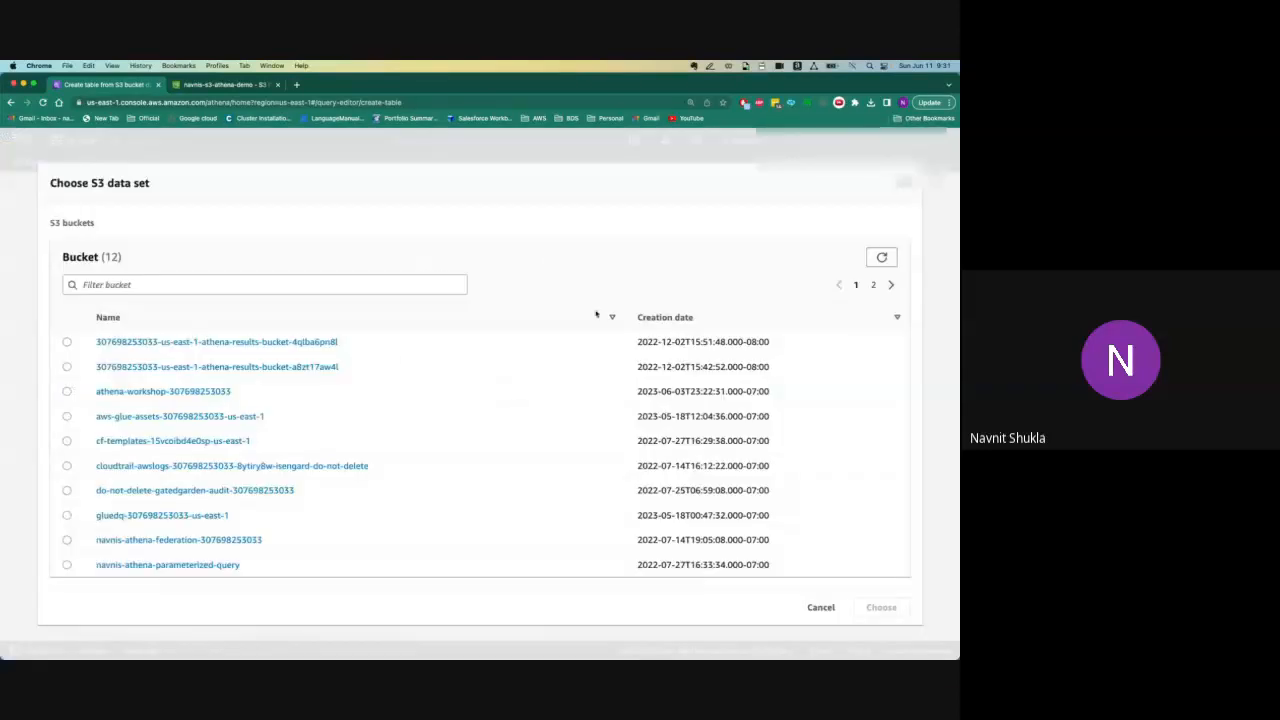
pyautogui.click(873, 285)
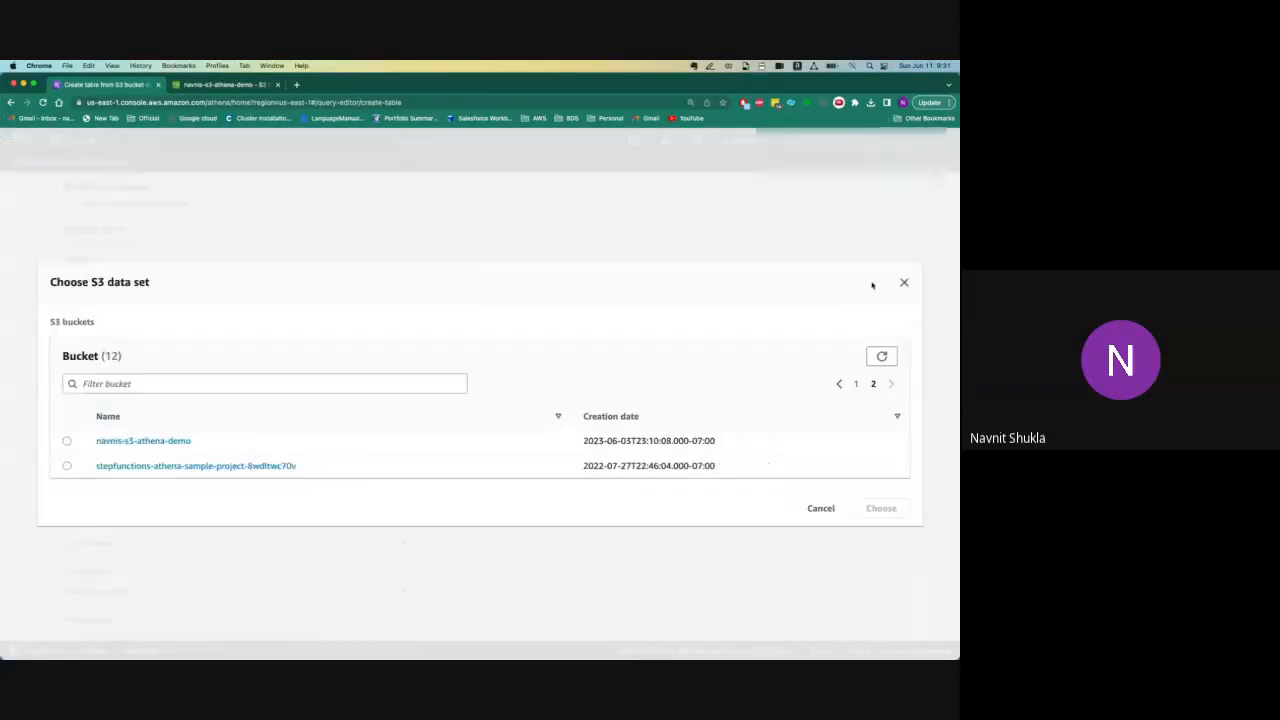
pyautogui.click(112, 442)
pyautogui.click(66, 453)
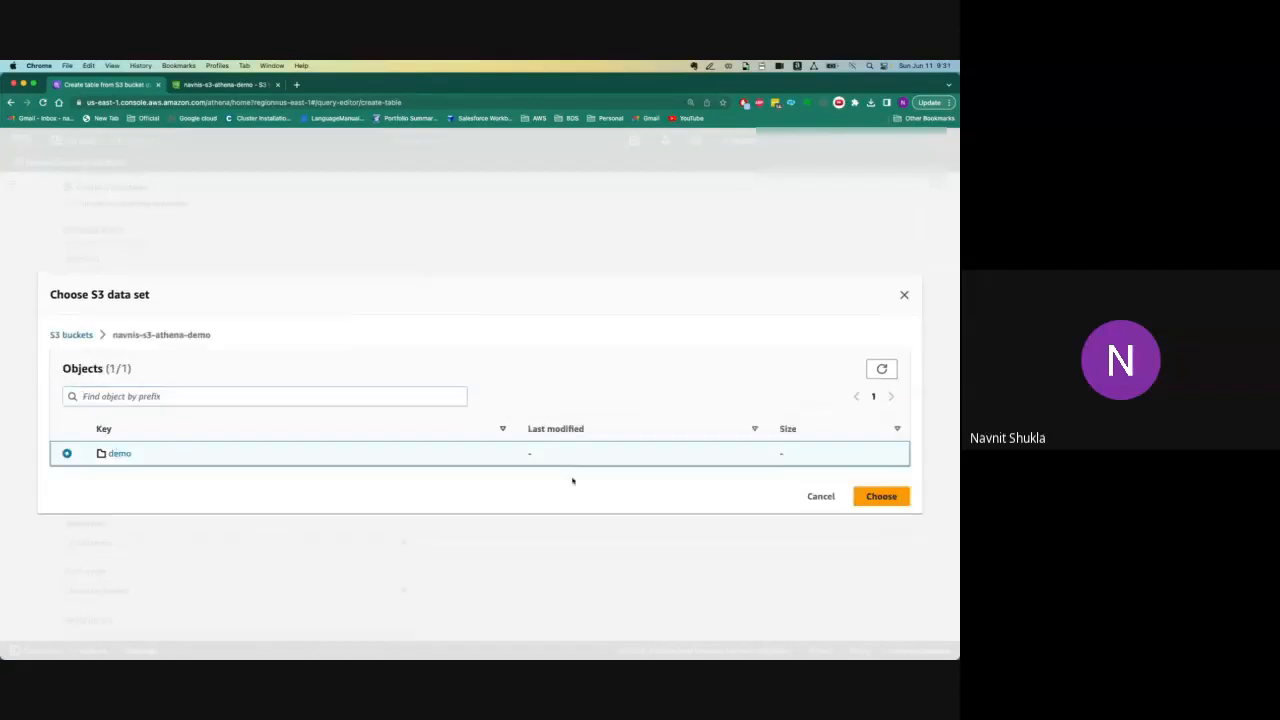
pyautogui.click(872, 494)
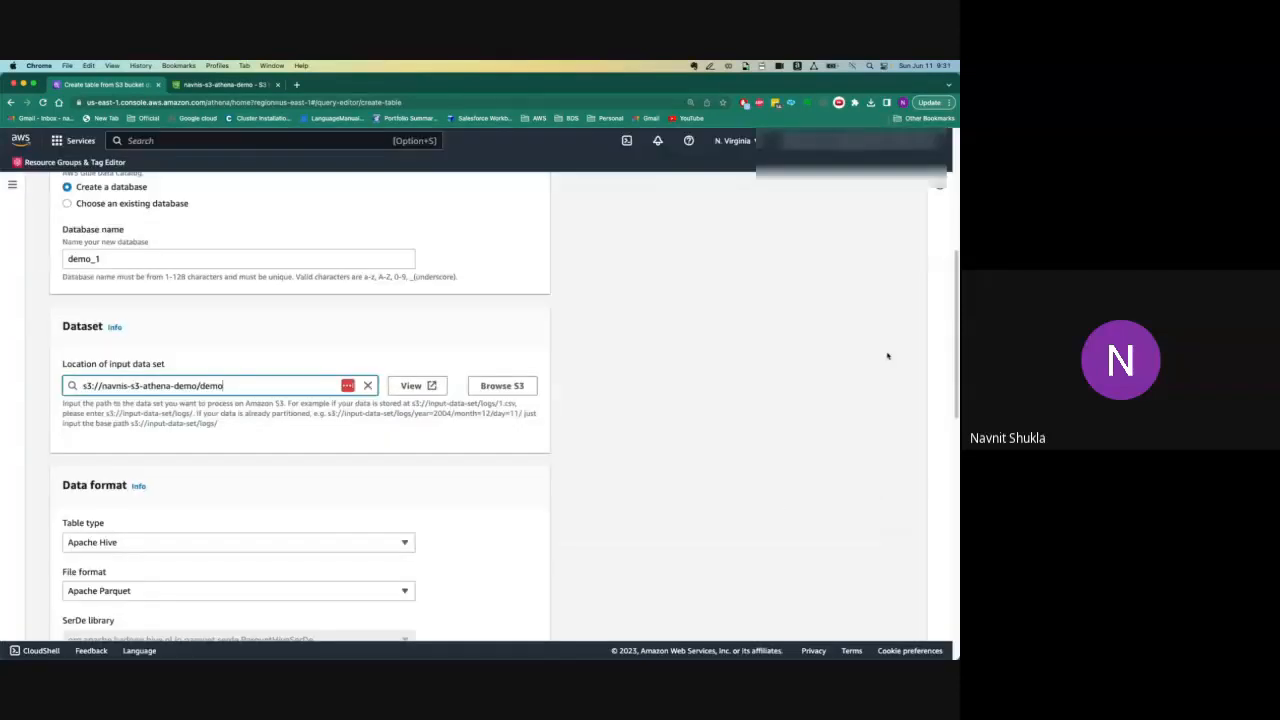
pyautogui.write('/')
# - Examine the table type options in the data format section, leaving Apache Hive selected
pyautogui.moveTo(955, 297); pyautogui.dragTo(955, 362)
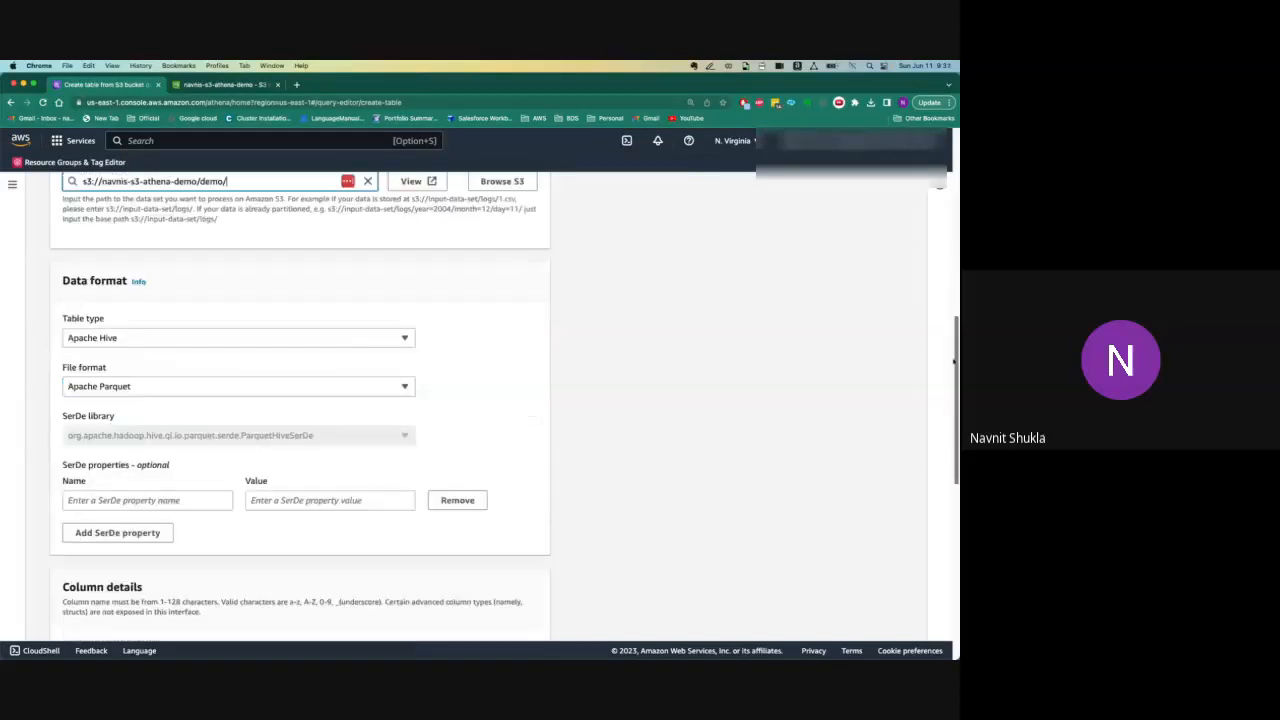
pyautogui.click(360, 337)
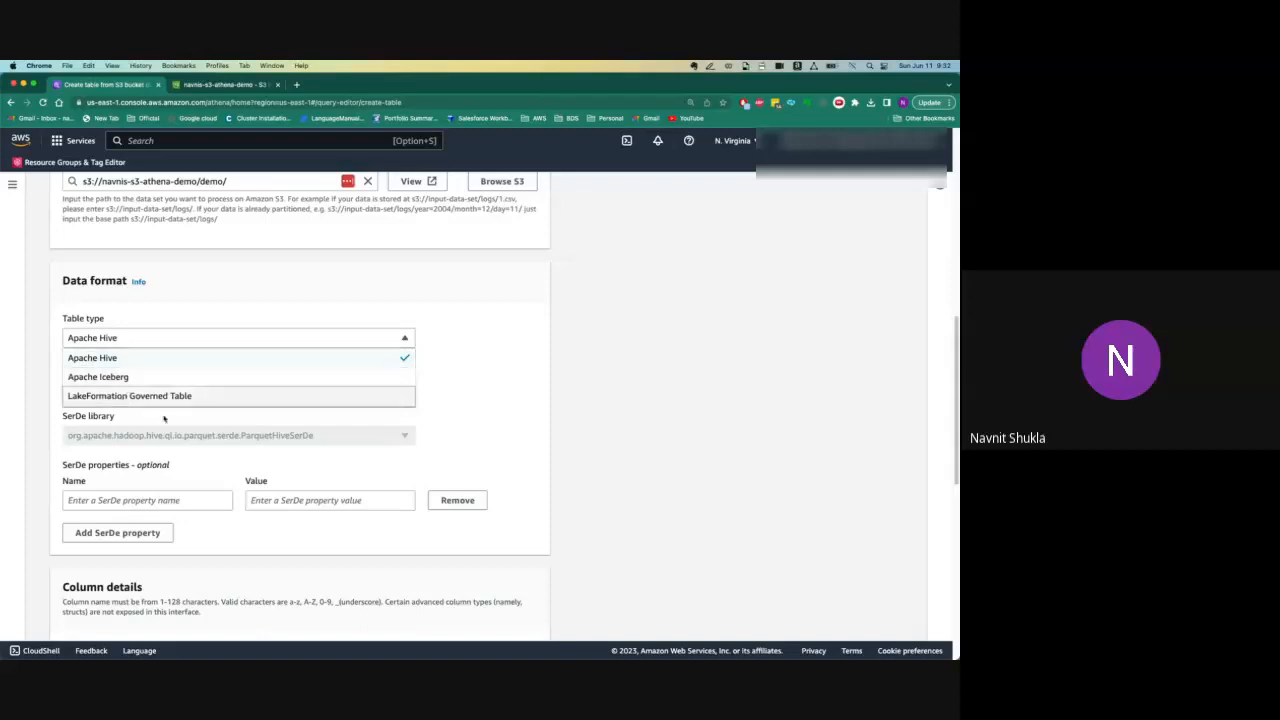
pyautogui.click(408, 342)
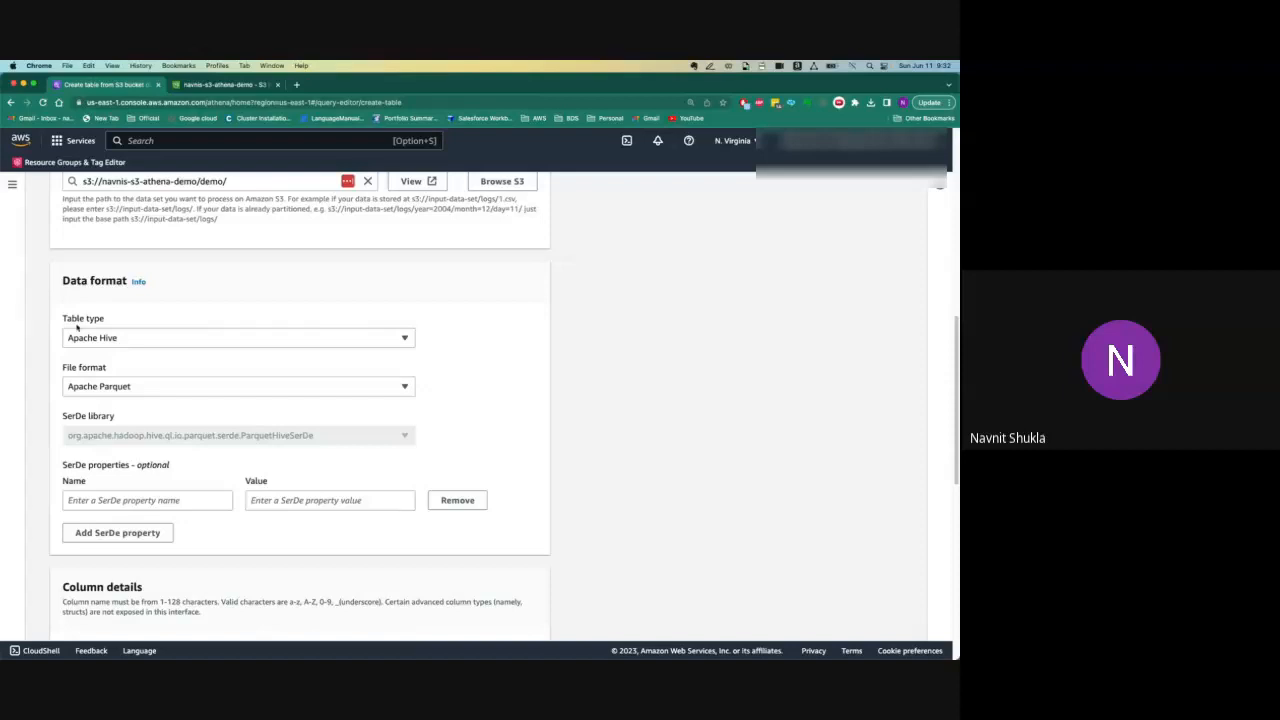
pyautogui.moveTo(62, 321); pyautogui.dragTo(114, 324)
pyautogui.click(114, 337)
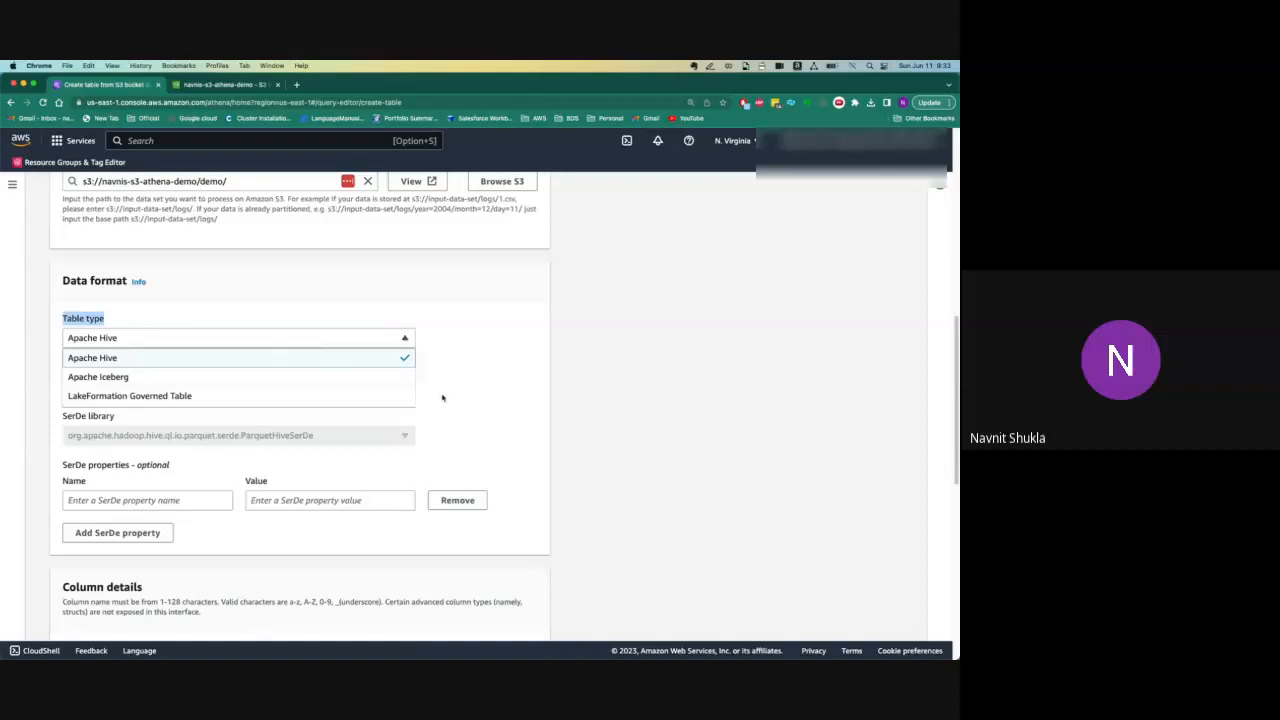
pyautogui.click(405, 338)
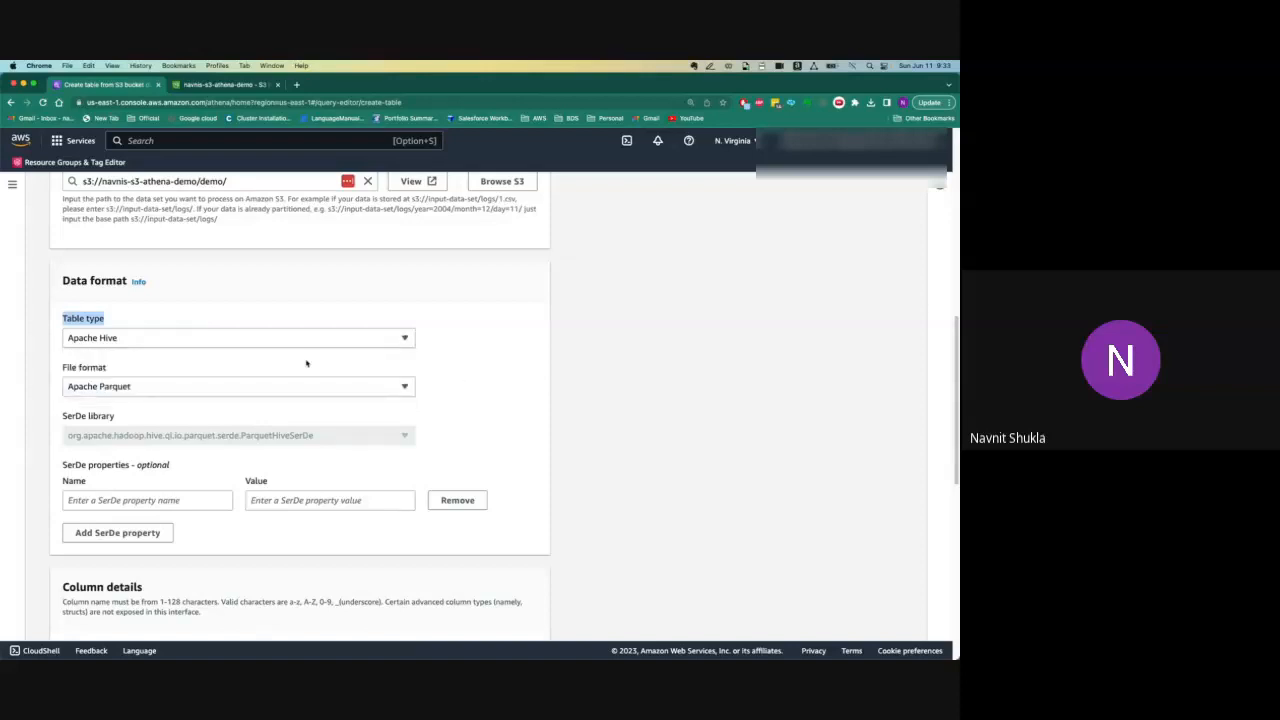
# - Review the available file formats, select CSV, and check the choice against the source file in the S3 demo folder
pyautogui.click(221, 388)
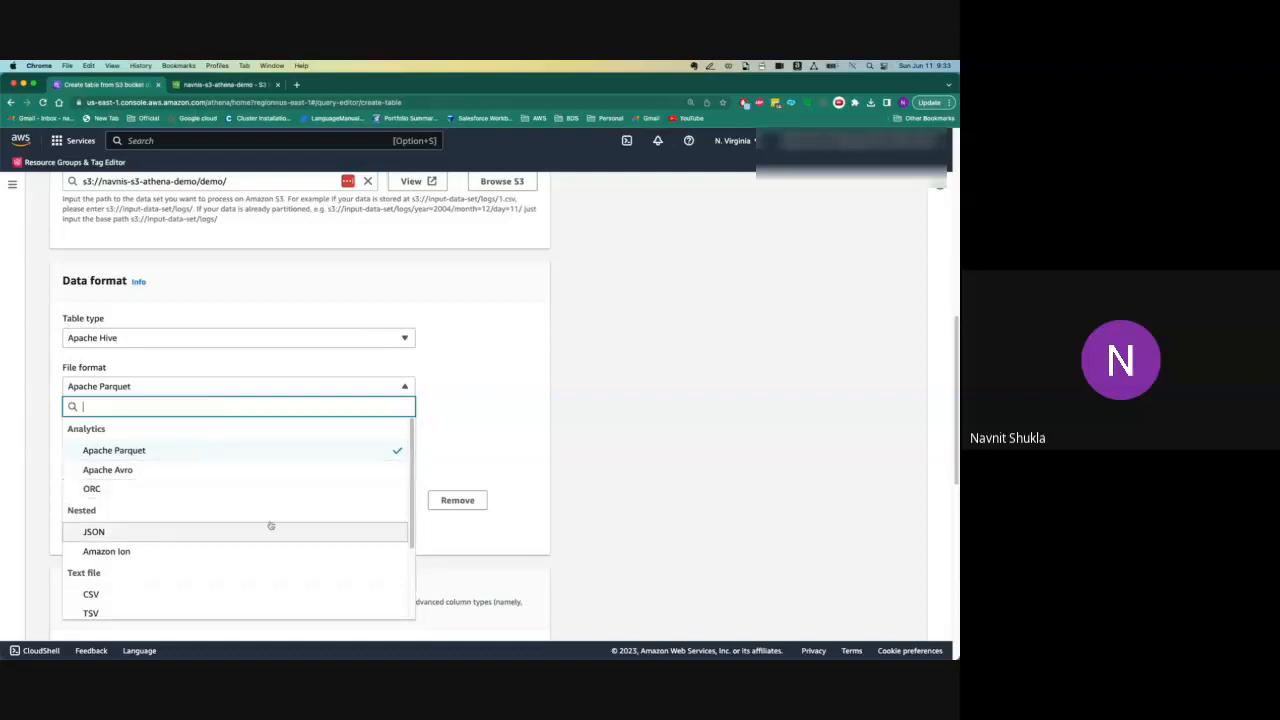
pyautogui.scroll(-3, 270, 525)
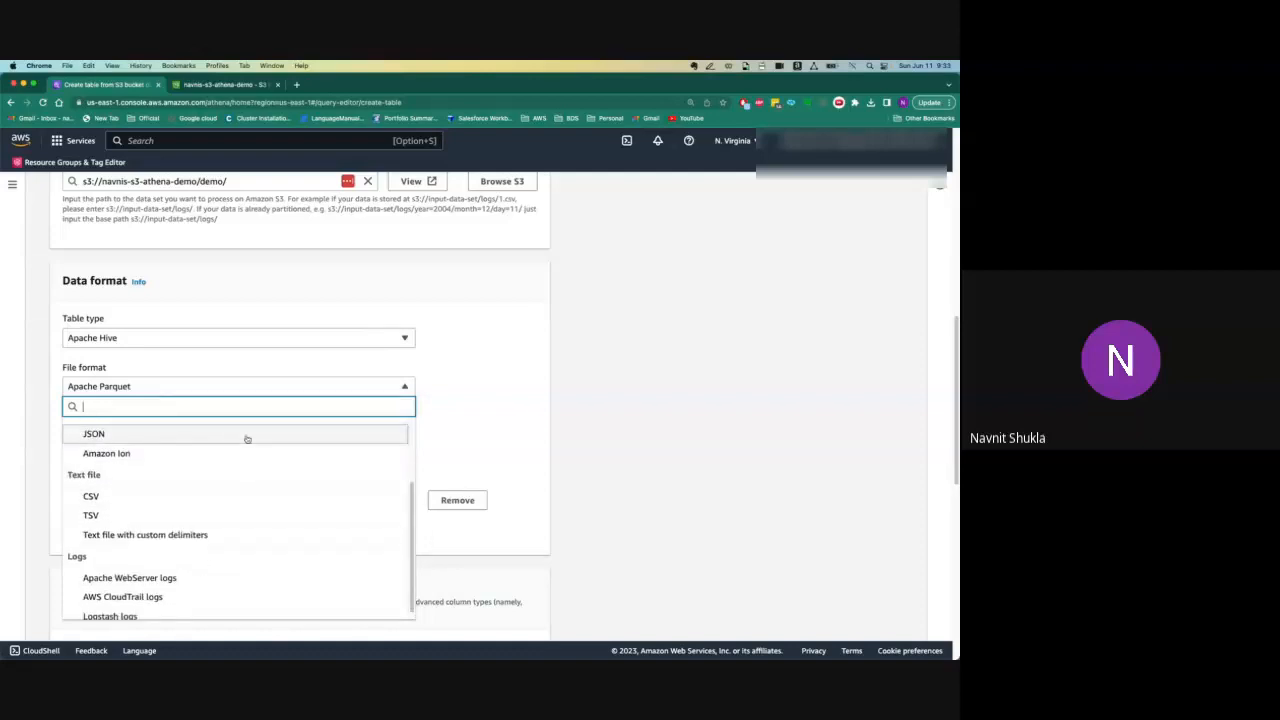
pyautogui.moveTo(413, 514); pyautogui.dragTo(412, 505)
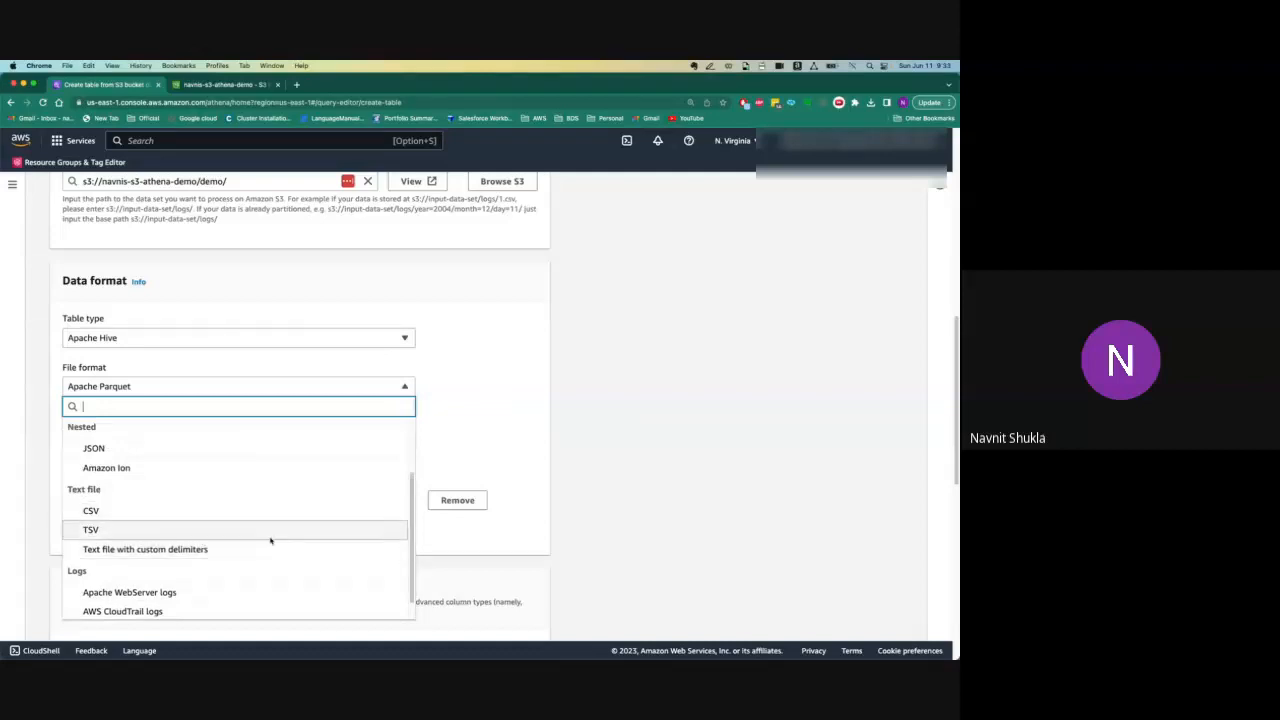
pyautogui.scroll(-1, 190, 580)
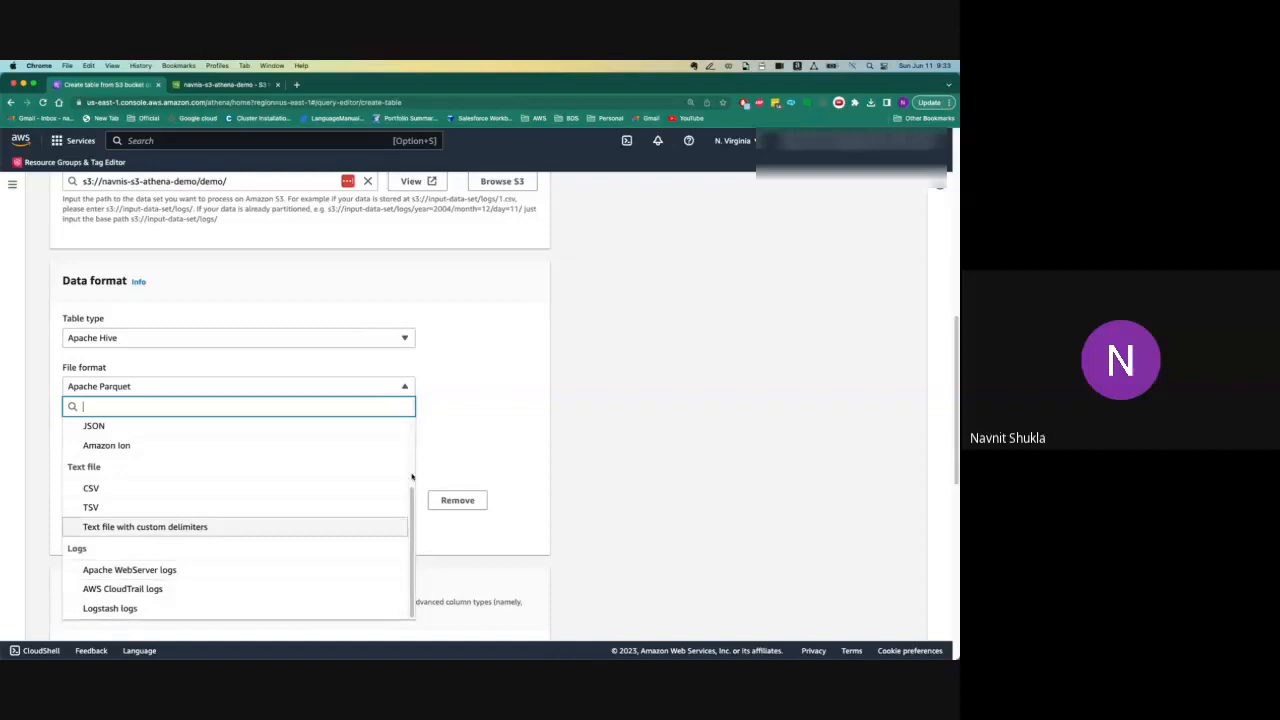
pyautogui.scroll(5, 411, 477)
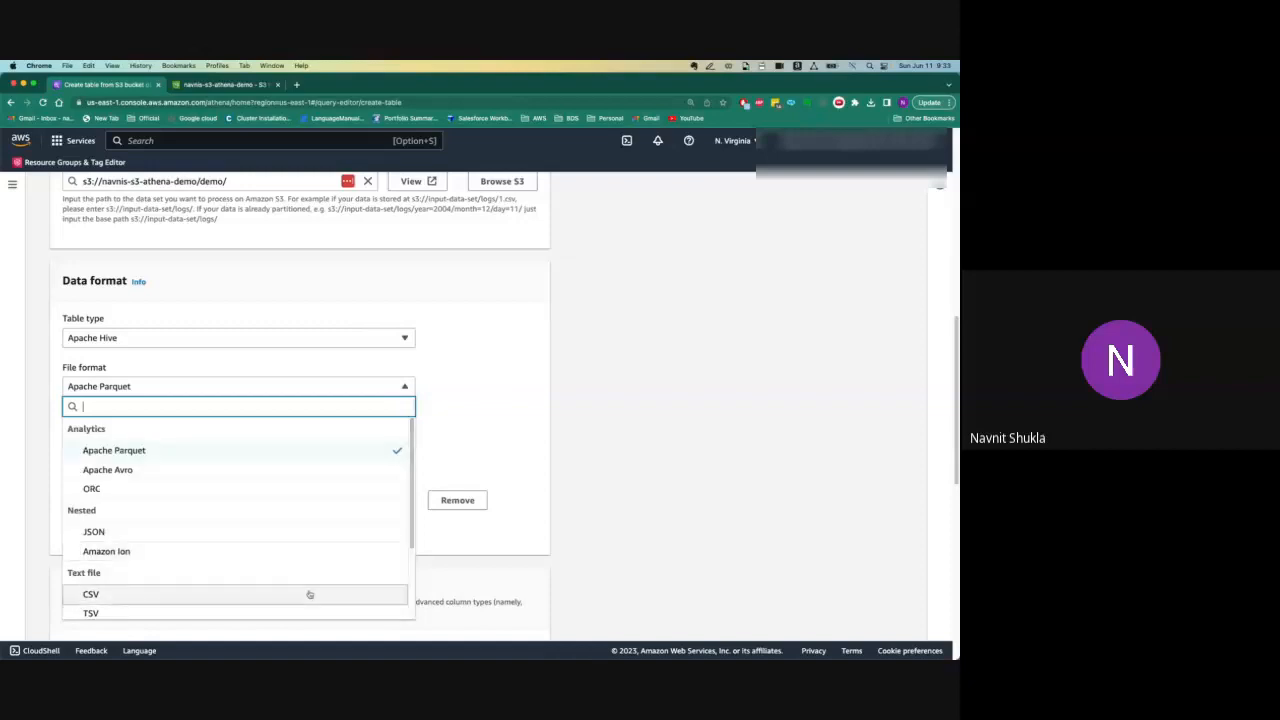
pyautogui.click(309, 595)
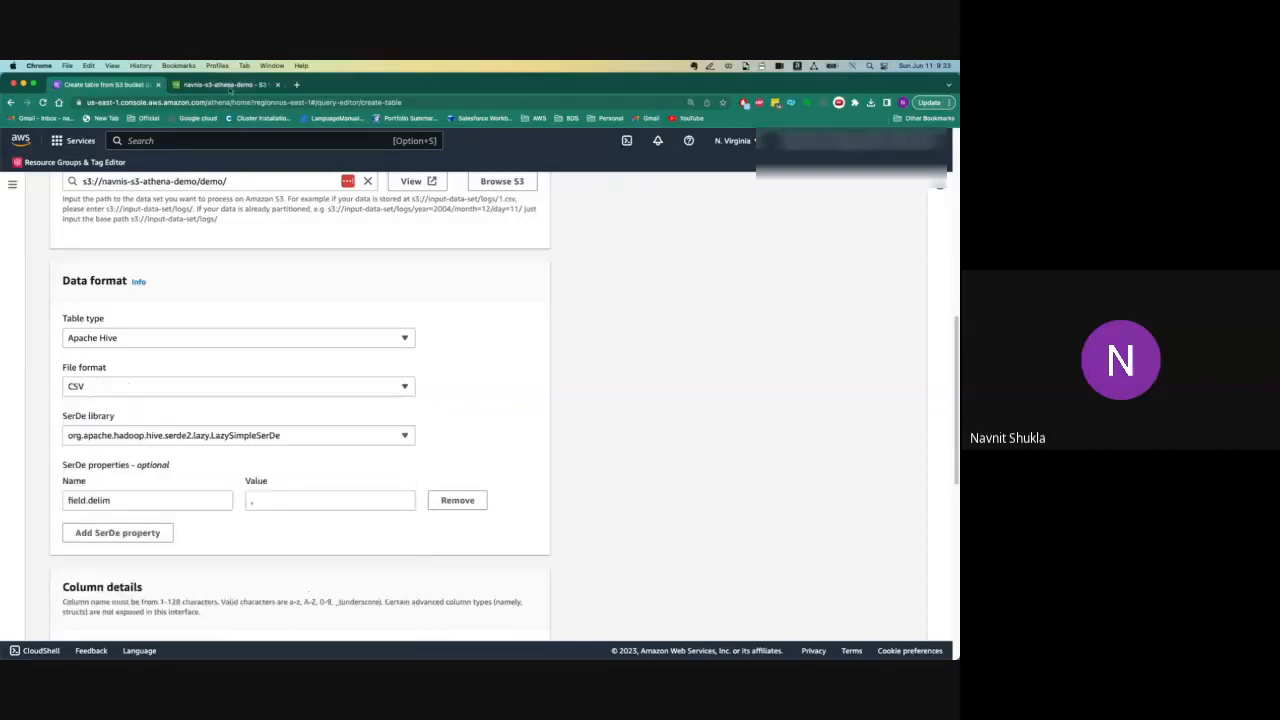
pyautogui.click(230, 86)
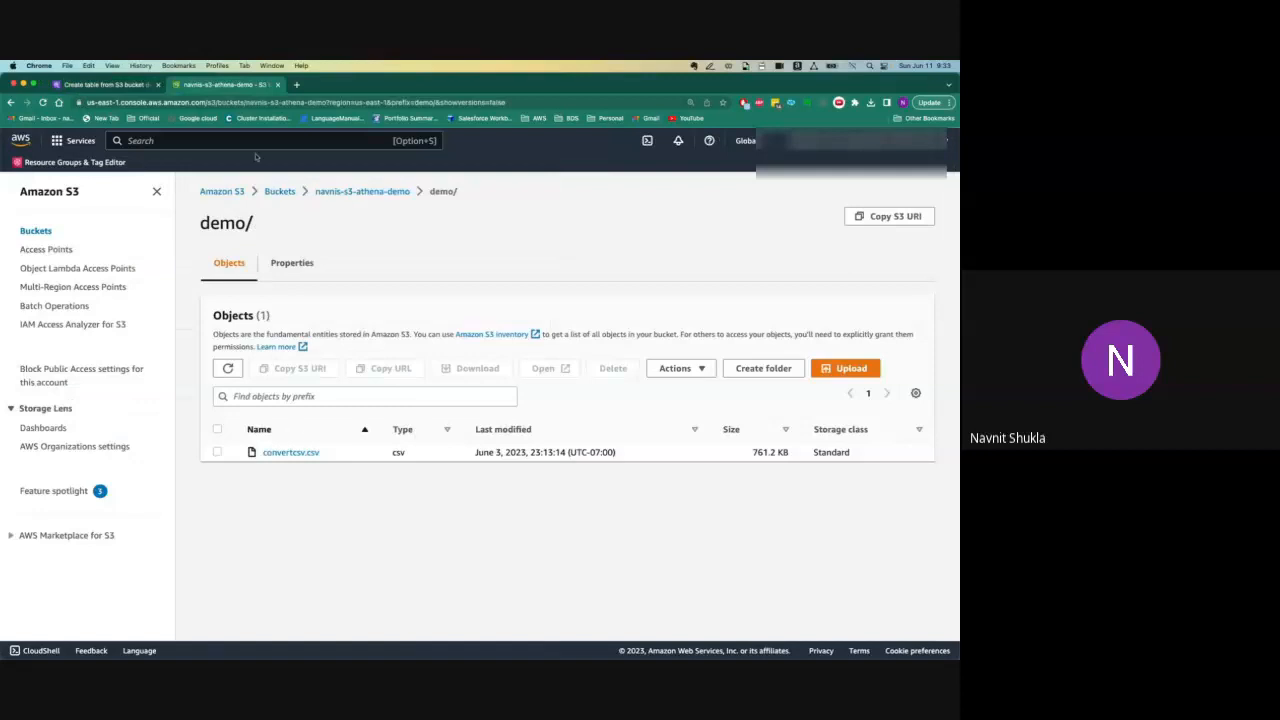
pyautogui.click(116, 84)
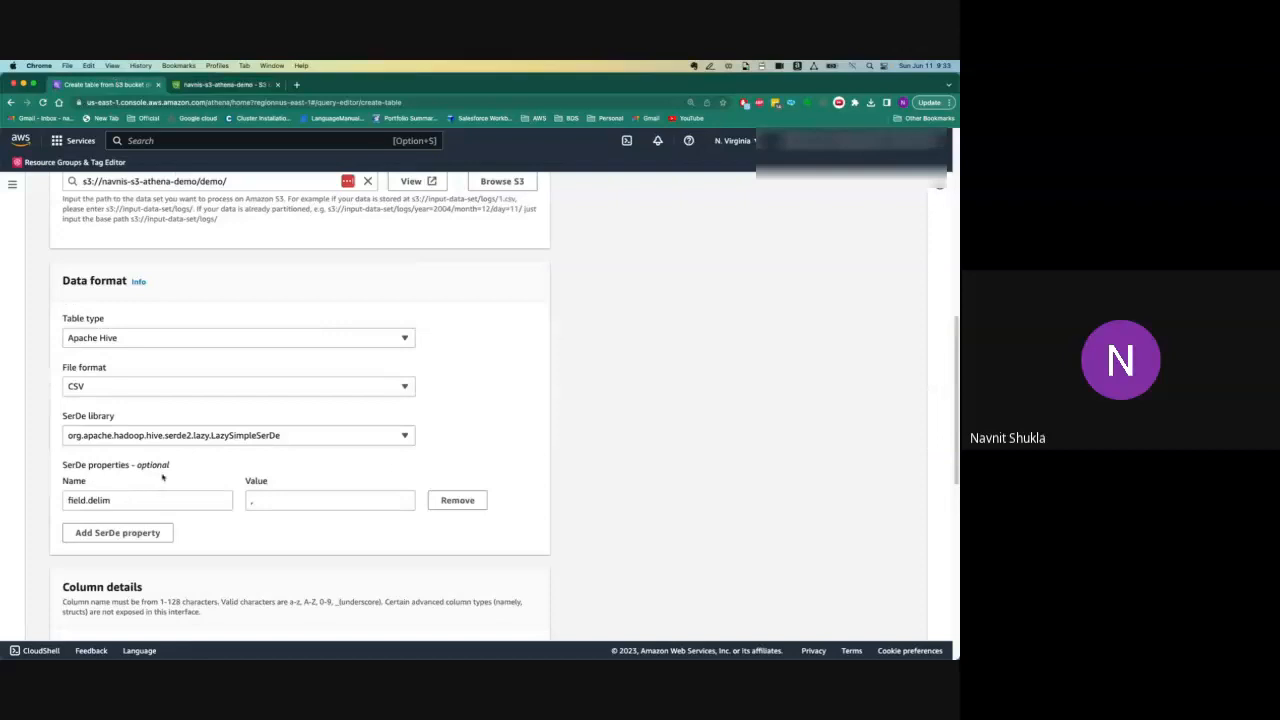
# - Add a blank SerDe property row below field.delim and remove it again
pyautogui.moveTo(950, 381); pyautogui.dragTo(957, 419)
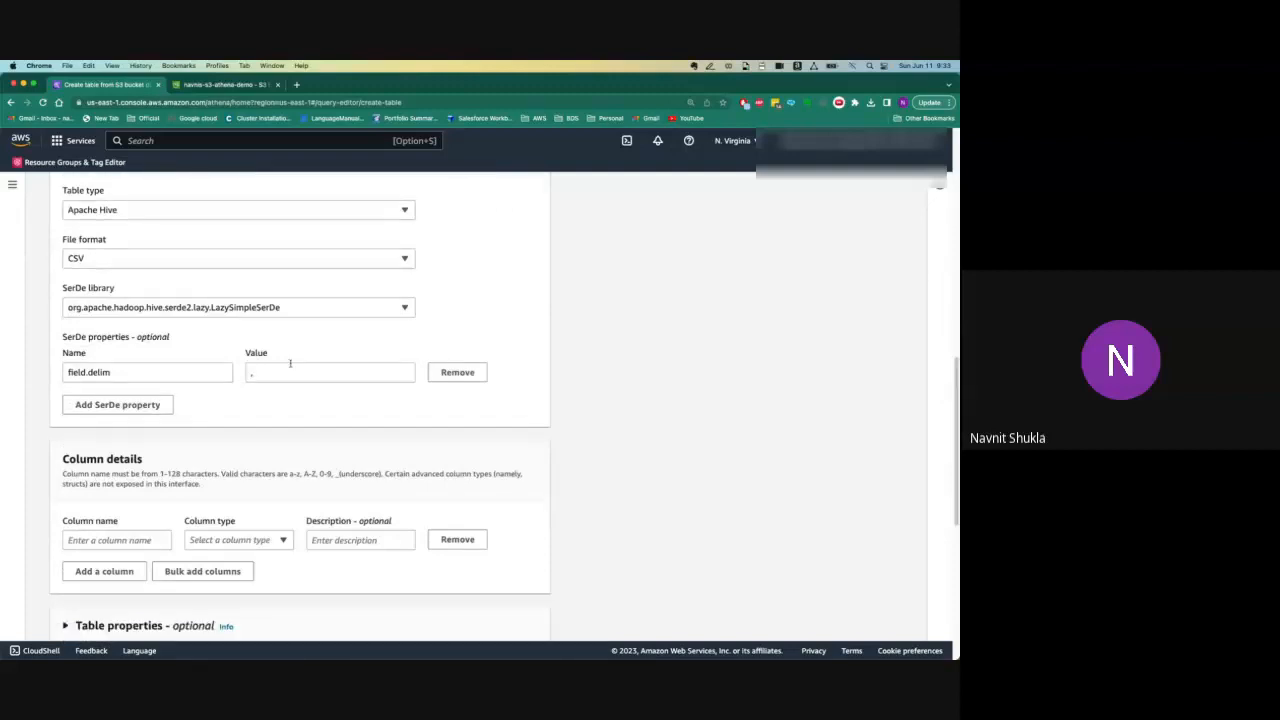
pyautogui.click(160, 406)
pyautogui.click(467, 405)
# - Name the first table column seq, copying the name from the header of the source CSV file
pyautogui.click(139, 542)
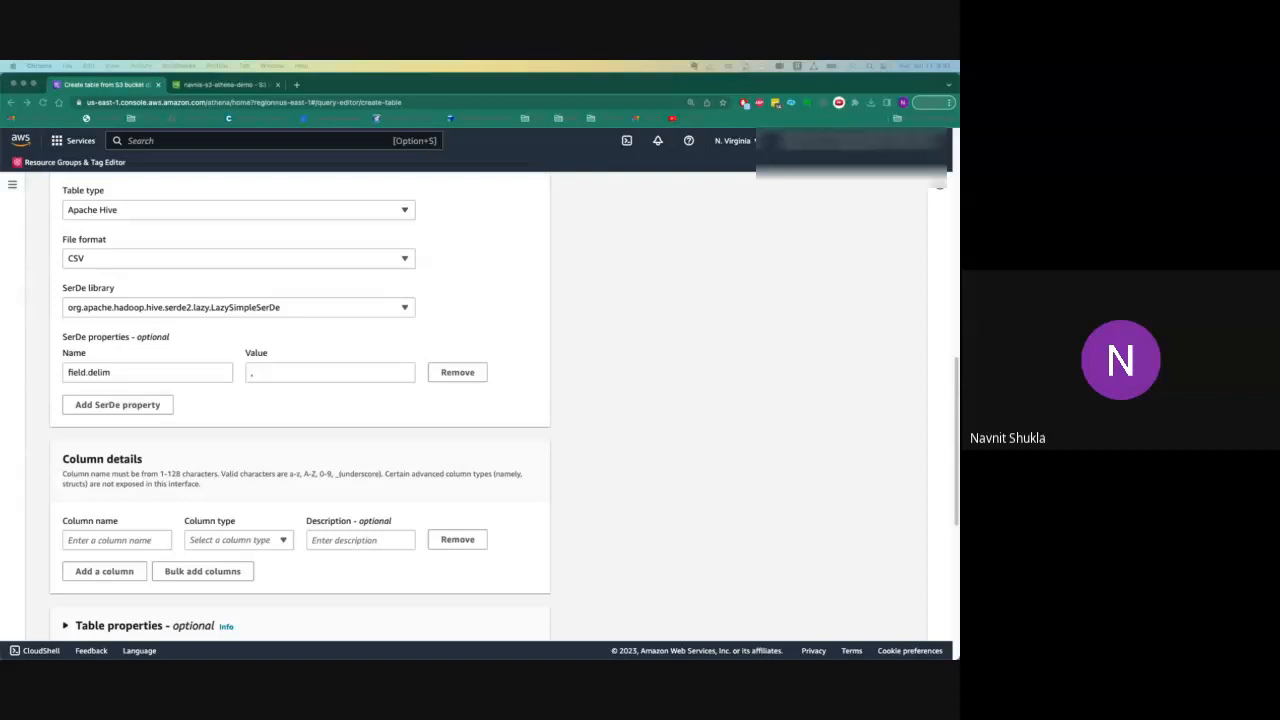
pyautogui.moveTo(0, 114); pyautogui.dragTo(676, 109)
pyautogui.doubleClick(305, 146)
pyautogui.press('super+c')
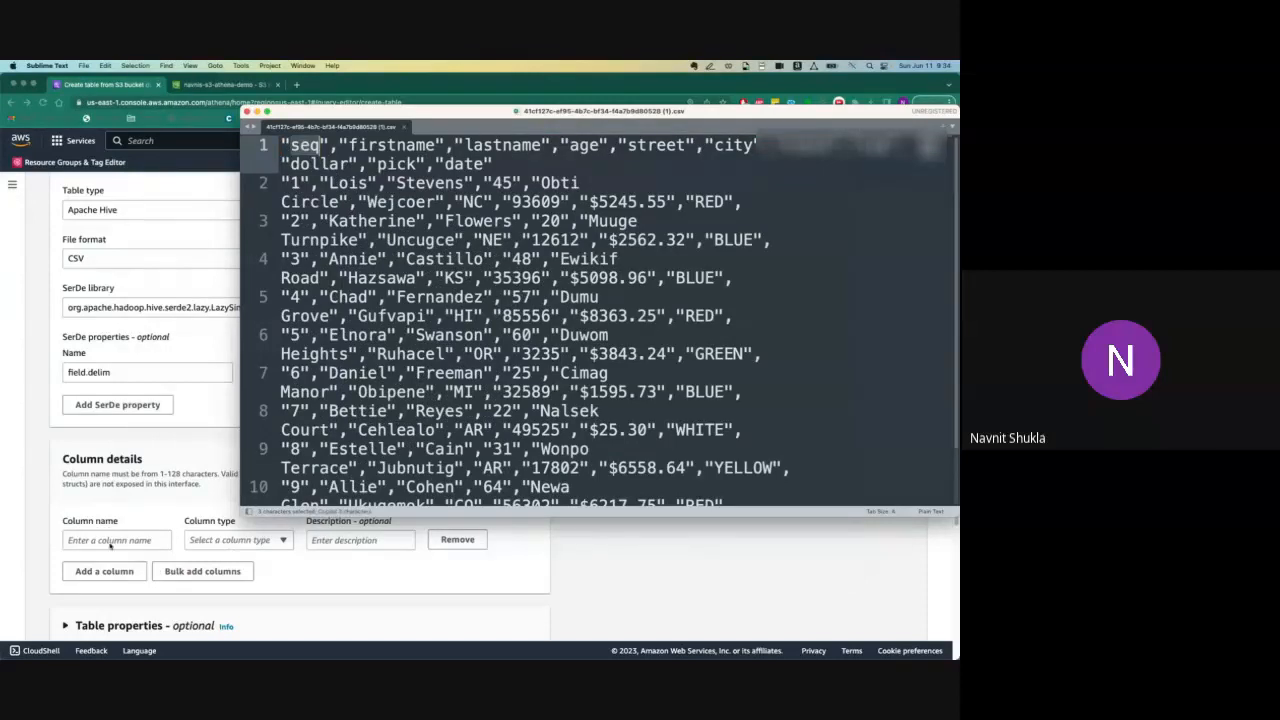
pyautogui.click(110, 540)
pyautogui.press('super+v')
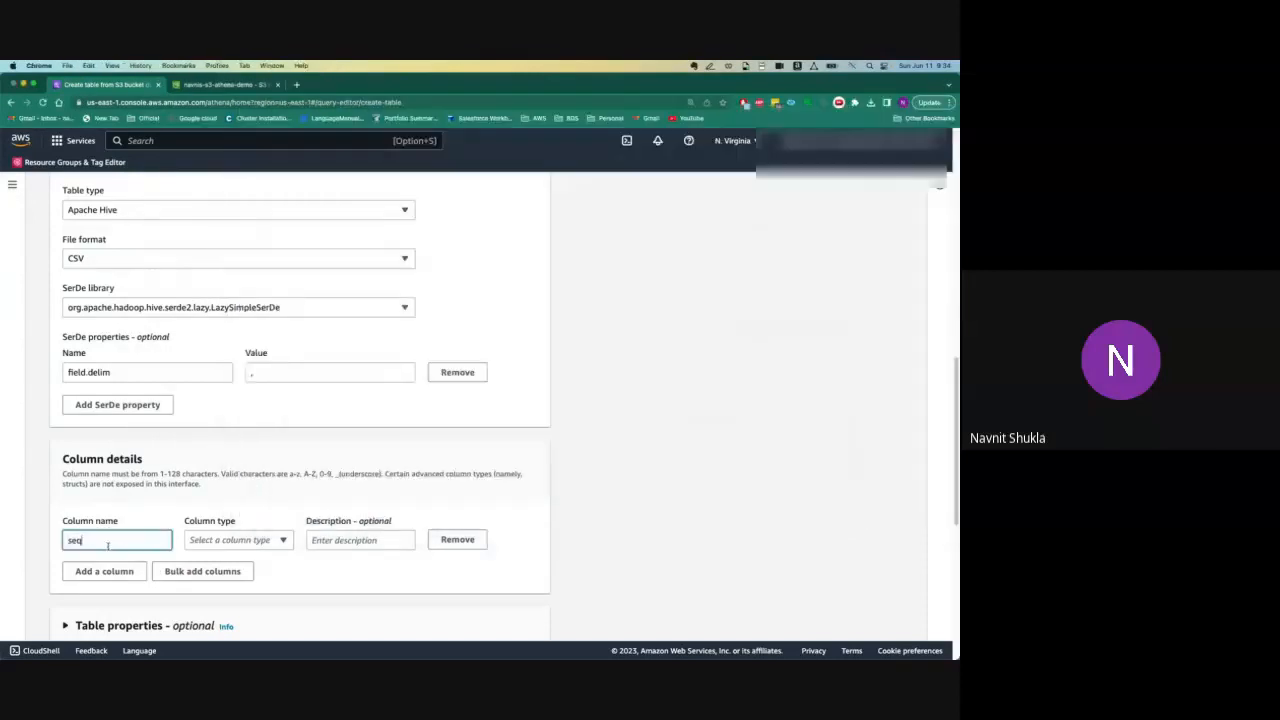
# - Add a second column named firstname, copied from the CSV header
pyautogui.click(104, 571)
pyautogui.click(93, 598)
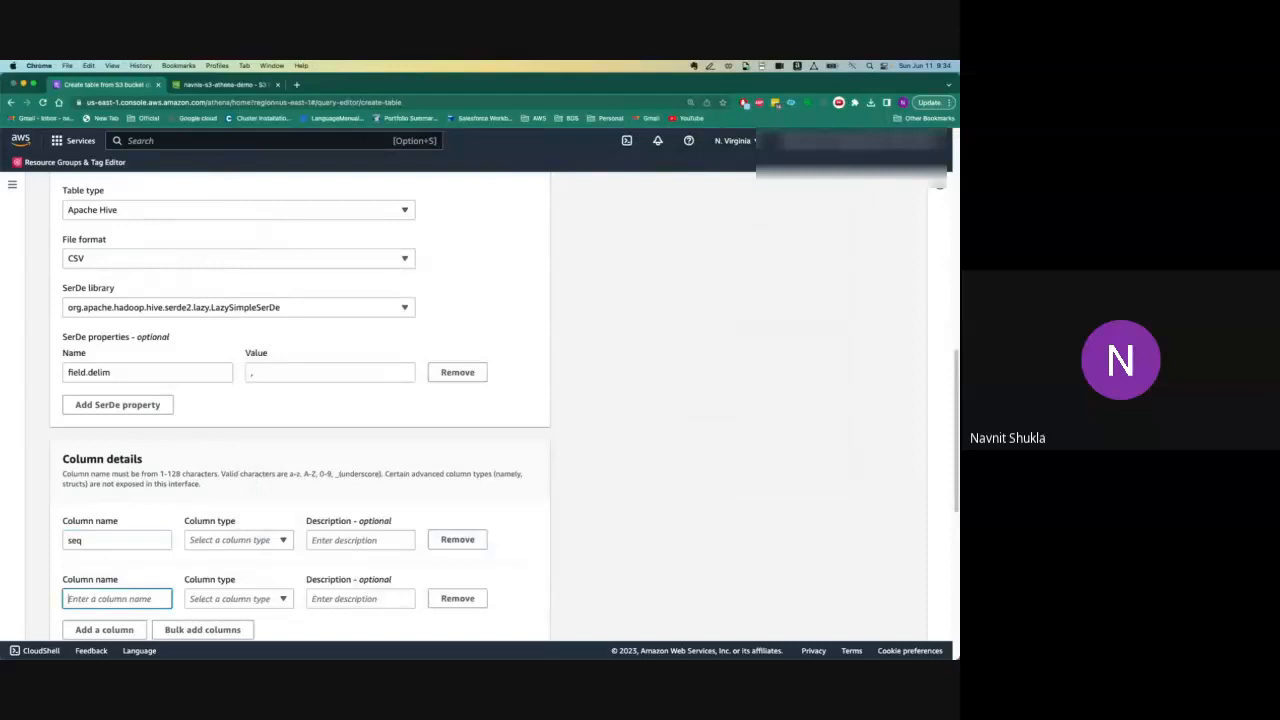
pyautogui.press('super+Tab')
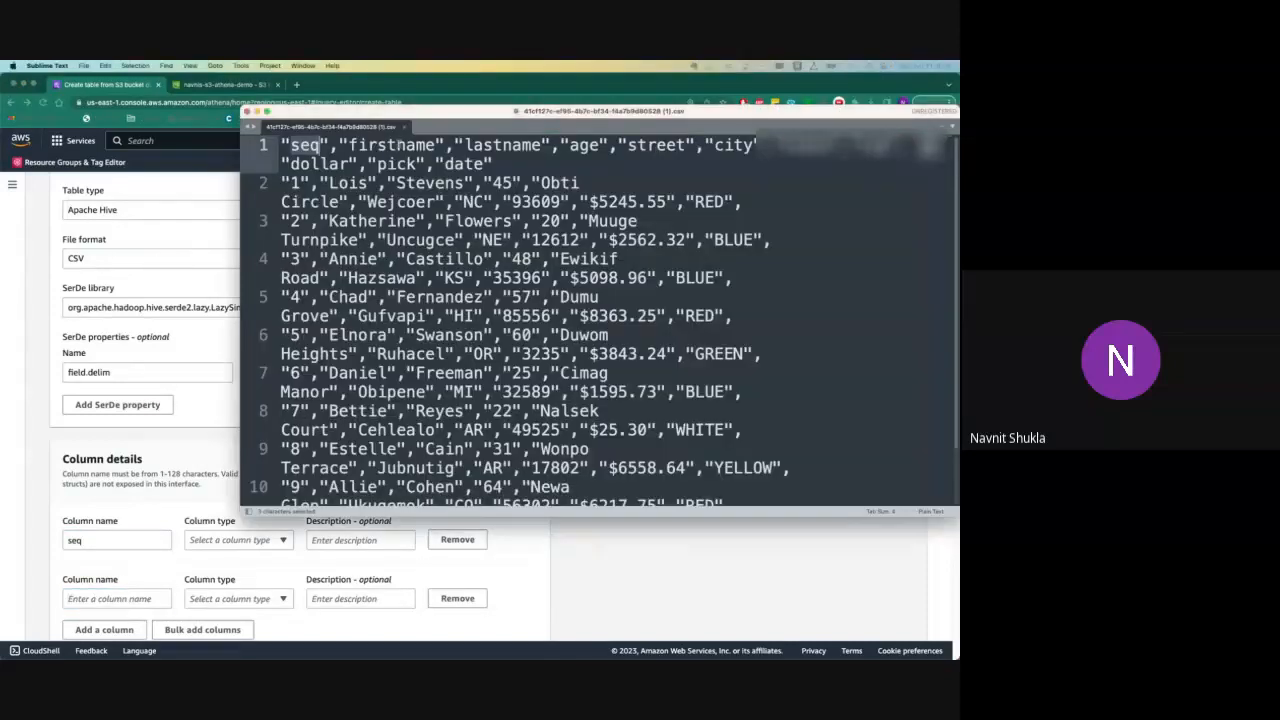
pyautogui.doubleClick(390, 146)
pyautogui.press('super+c')
pyautogui.press('super+Tab')
pyautogui.press('super+v')
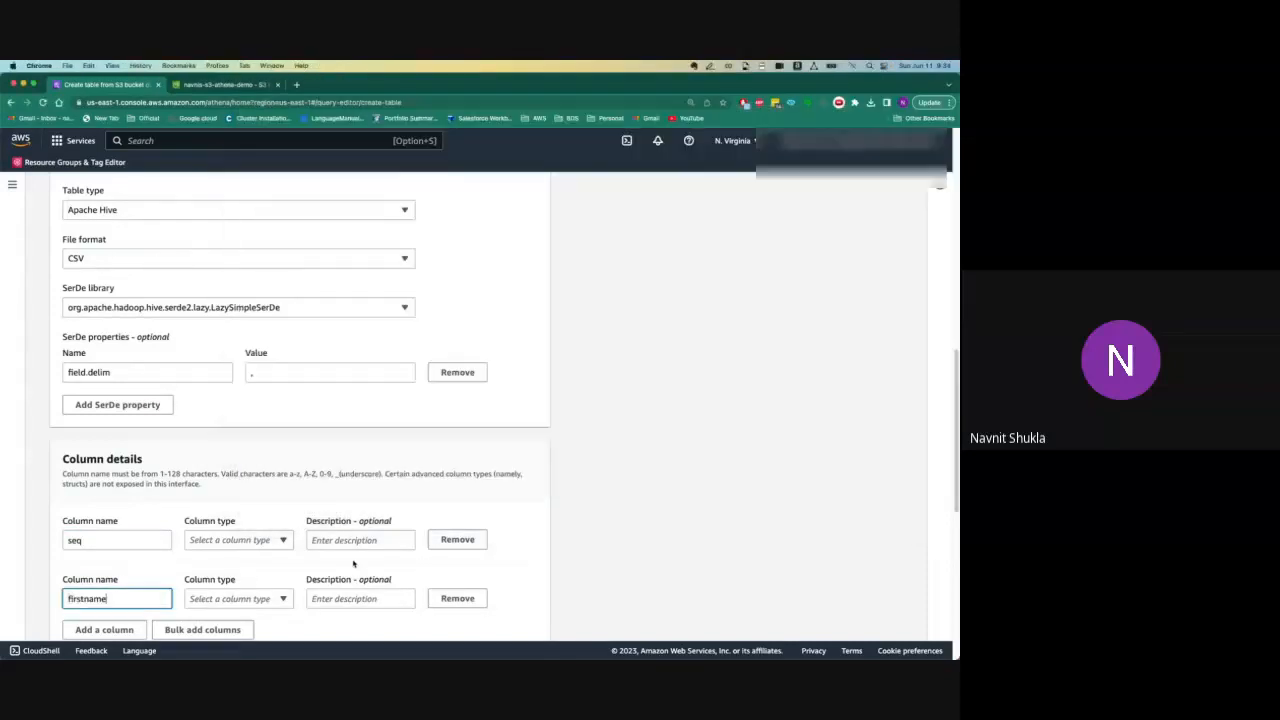
# - Add a third column and name it lastname, copied from the CSV header
pyautogui.scroll(-5, 910, 411)
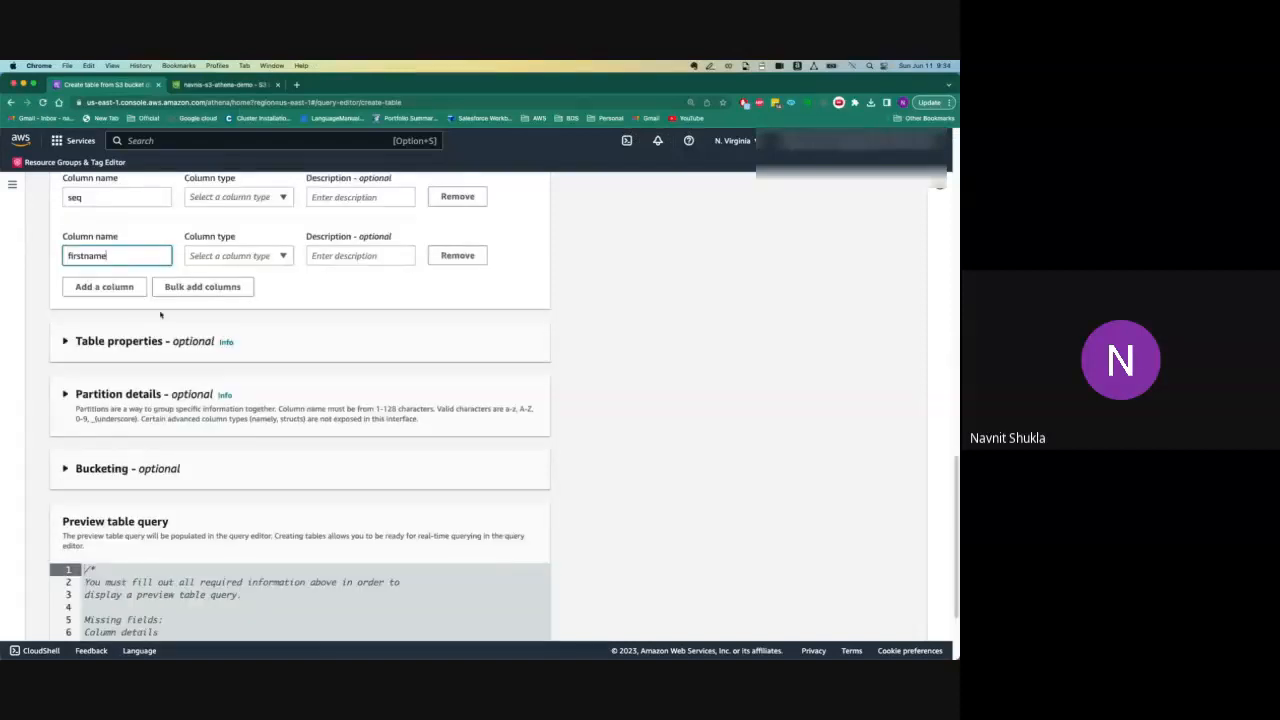
pyautogui.click(130, 287)
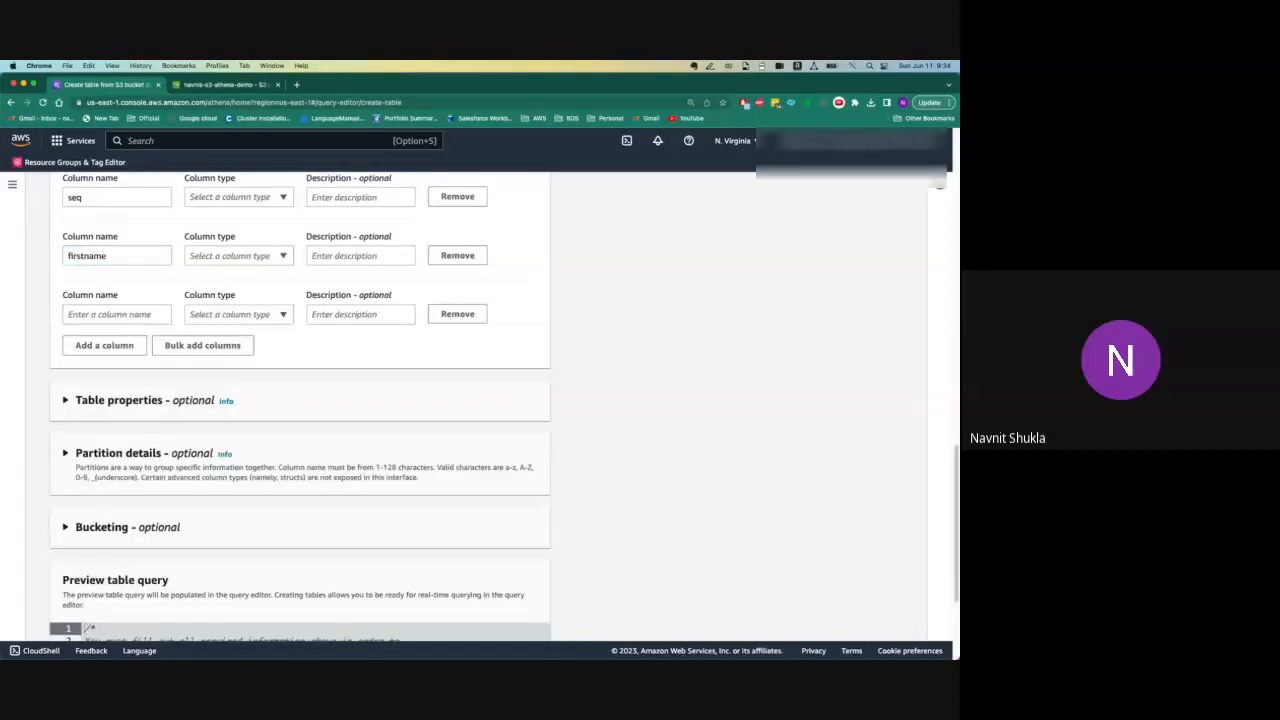
pyautogui.press('super+Tab')
pyautogui.doubleClick(520, 146)
pyautogui.press('super+c')
pyautogui.press('super+Tab')
pyautogui.click(91, 314)
pyautogui.press('super+v')
# - Add a fourth column below lastname and name it age, as in the CSV header
pyautogui.click(89, 350)
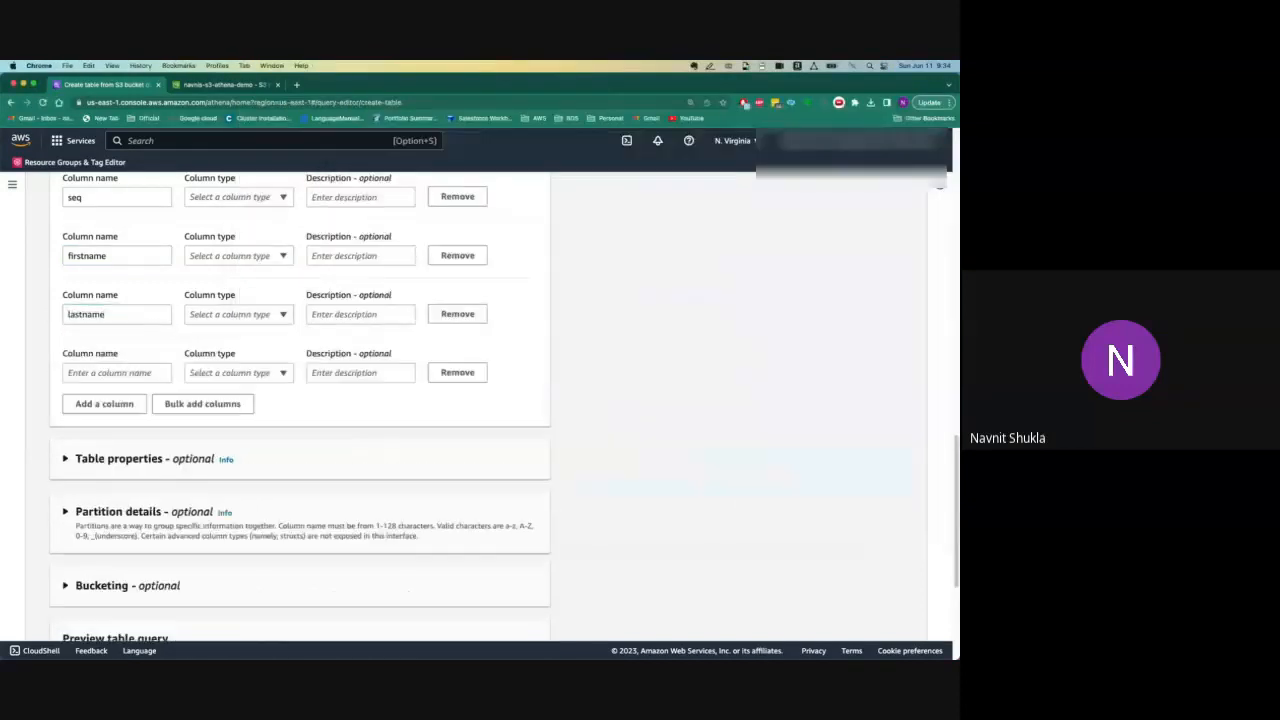
pyautogui.press('super+Tab')
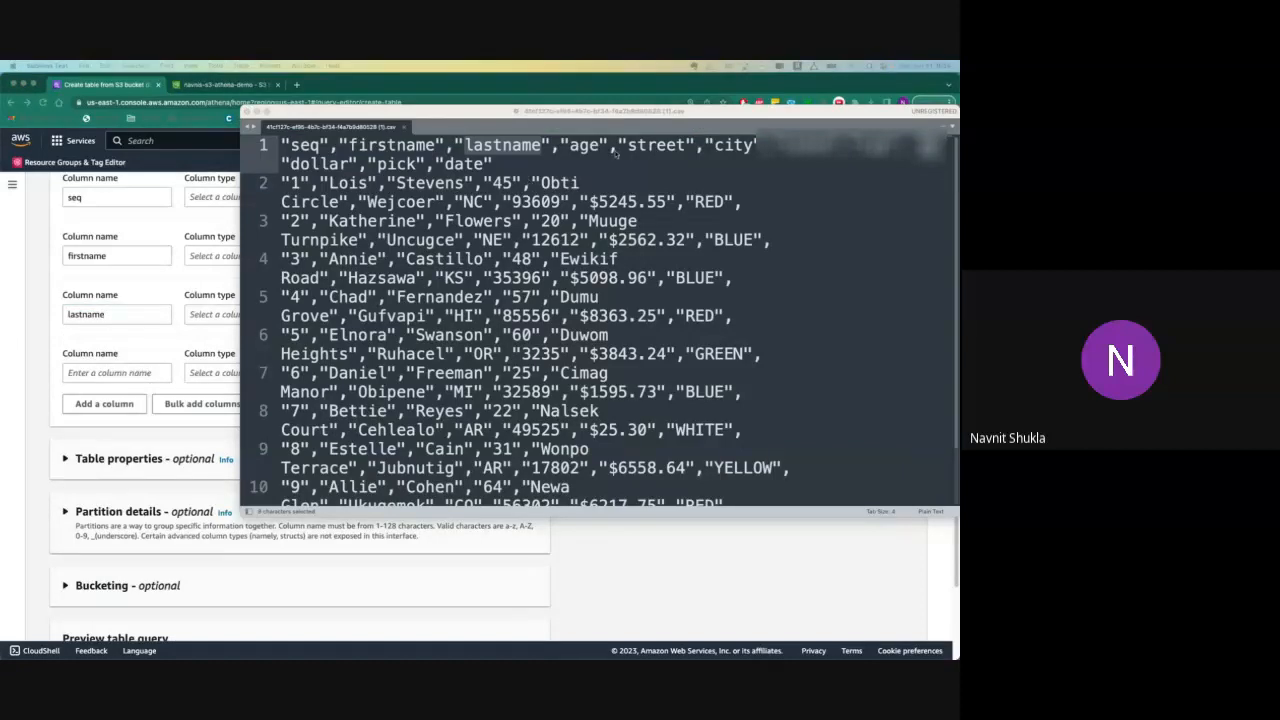
pyautogui.doubleClick(596, 146)
pyautogui.press('super+c')
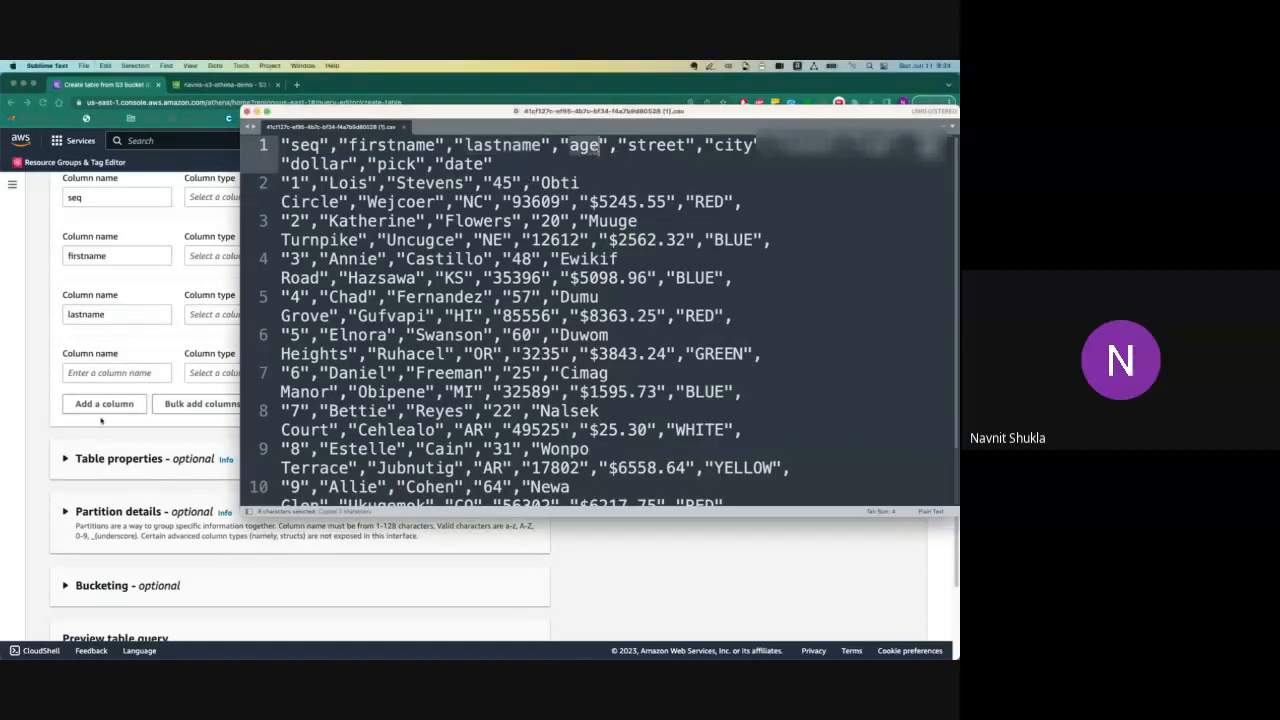
pyautogui.click(100, 420)
pyautogui.click(99, 373)
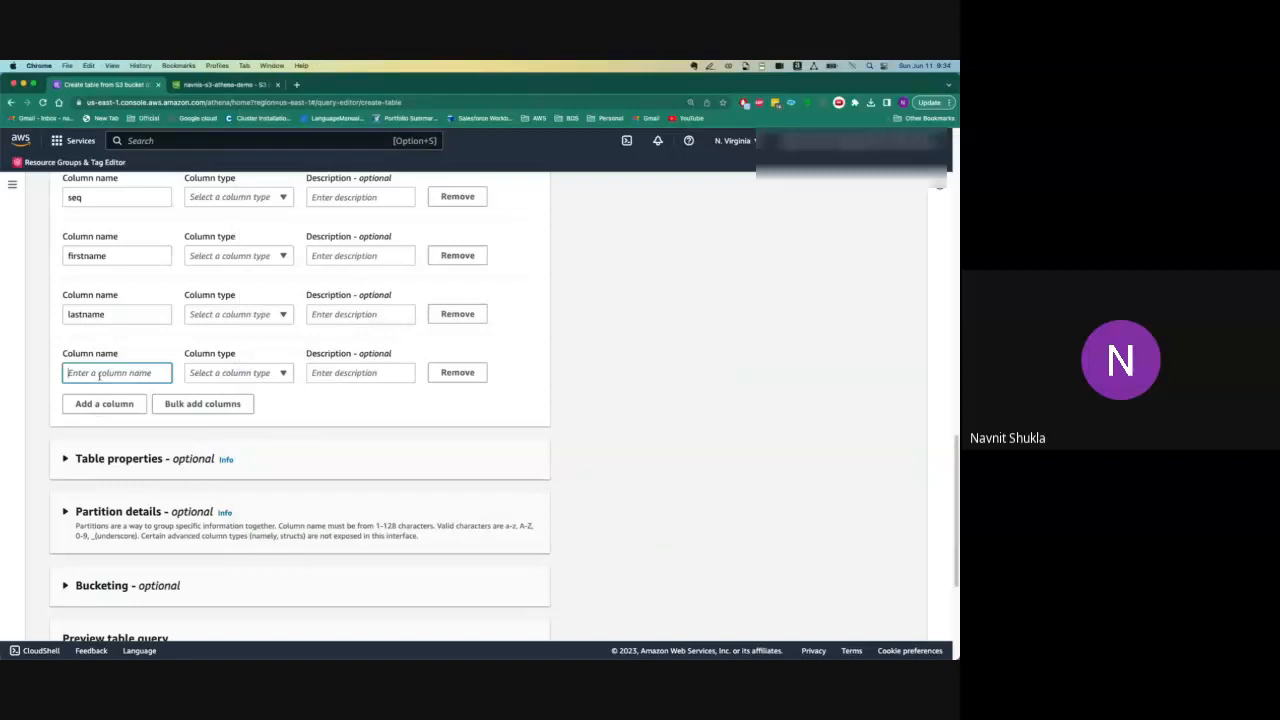
pyautogui.press('super+v')
# - Add a fifth column below age and name it street, as in the CSV header
pyautogui.click(104, 403)
pyautogui.click(108, 431)
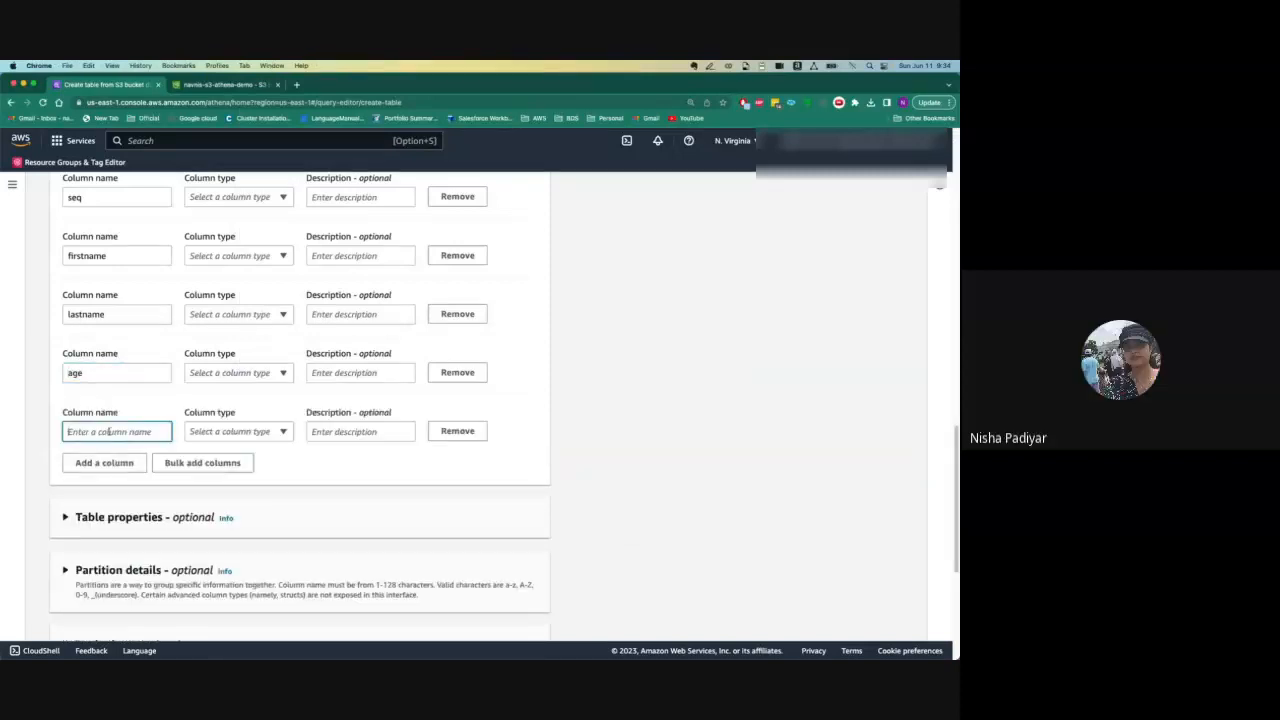
pyautogui.press('super+Tab')
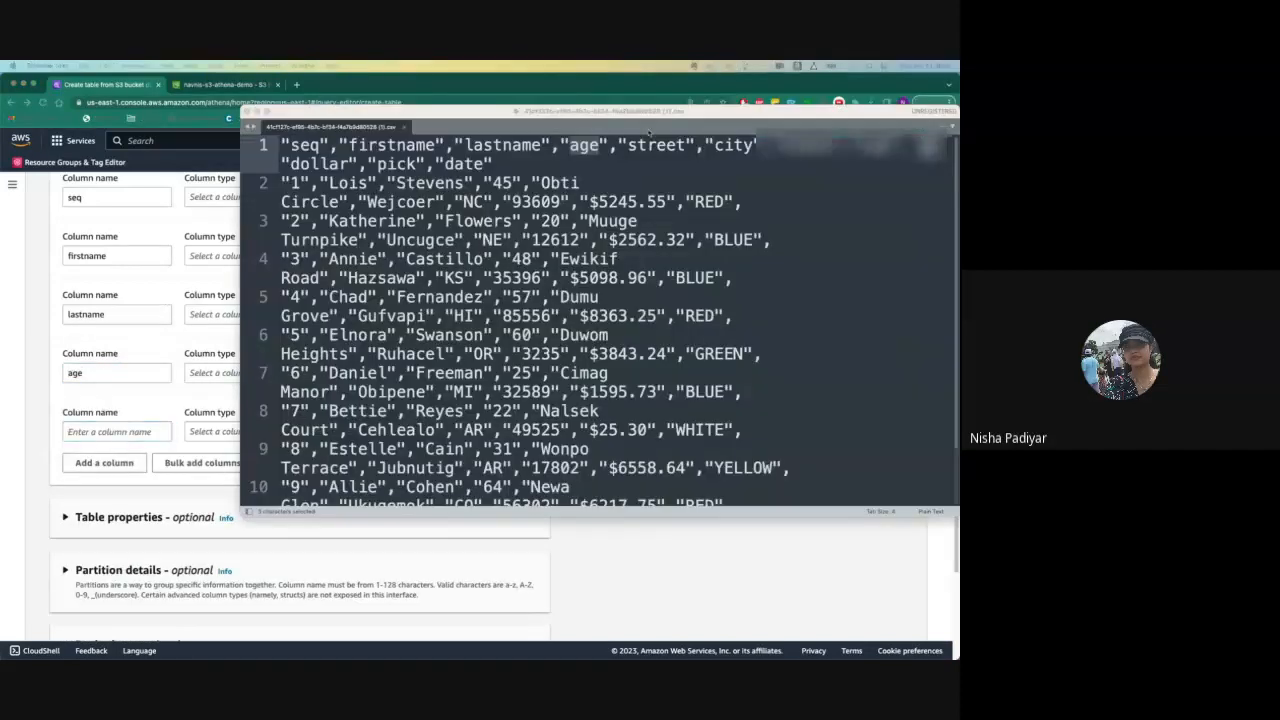
pyautogui.doubleClick(656, 145)
pyautogui.press('super+c')
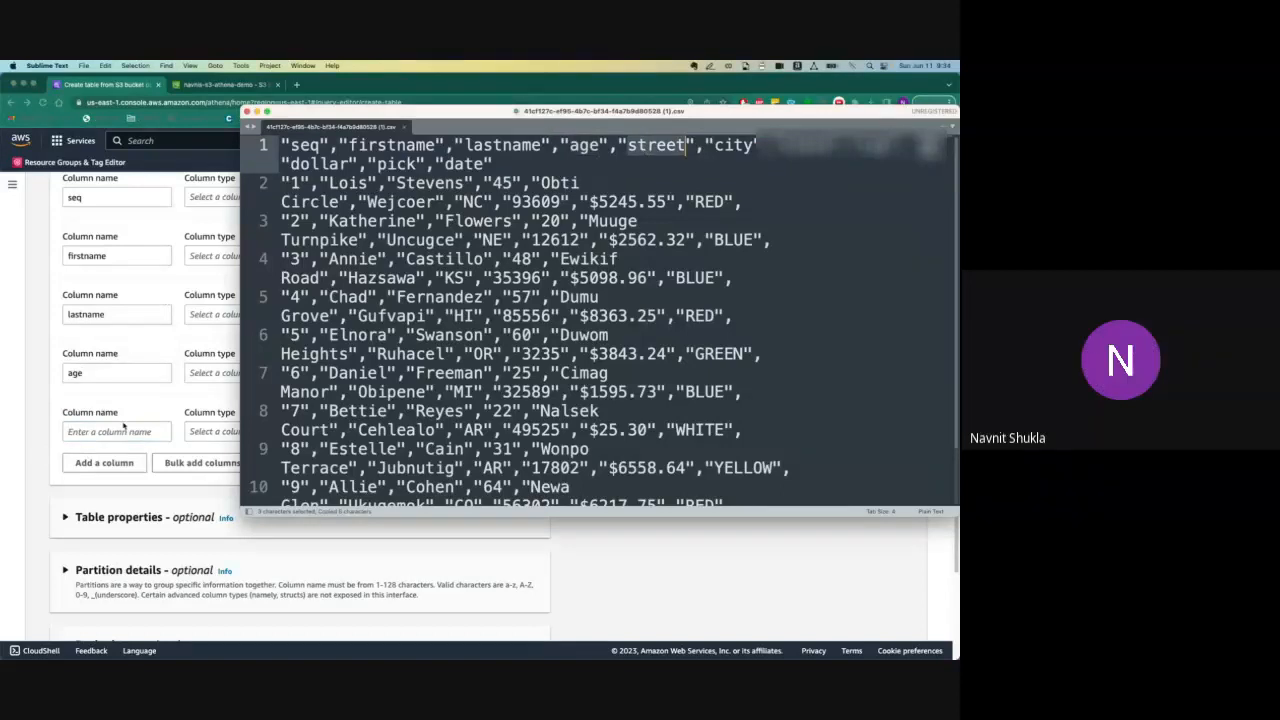
pyautogui.click(124, 427)
pyautogui.press('super+v')
# - Add a sixth column below street and name it city after checking the CSV header
pyautogui.click(112, 459)
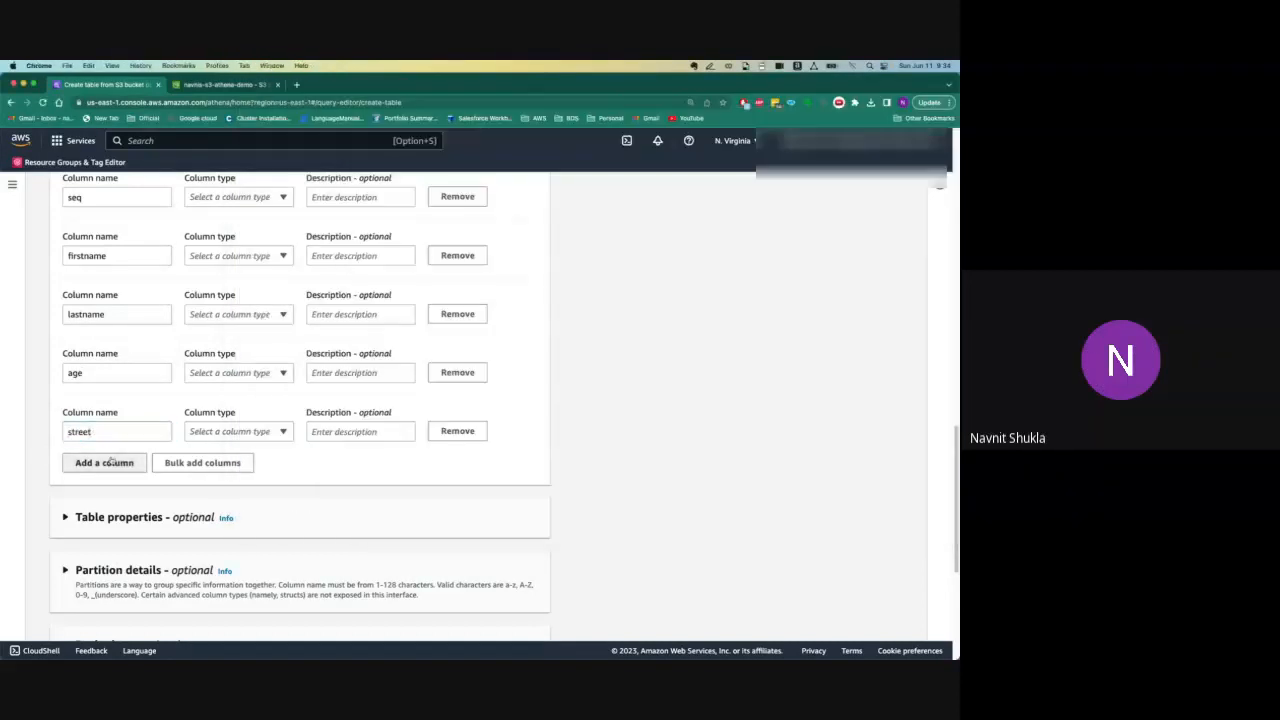
pyautogui.click(117, 487)
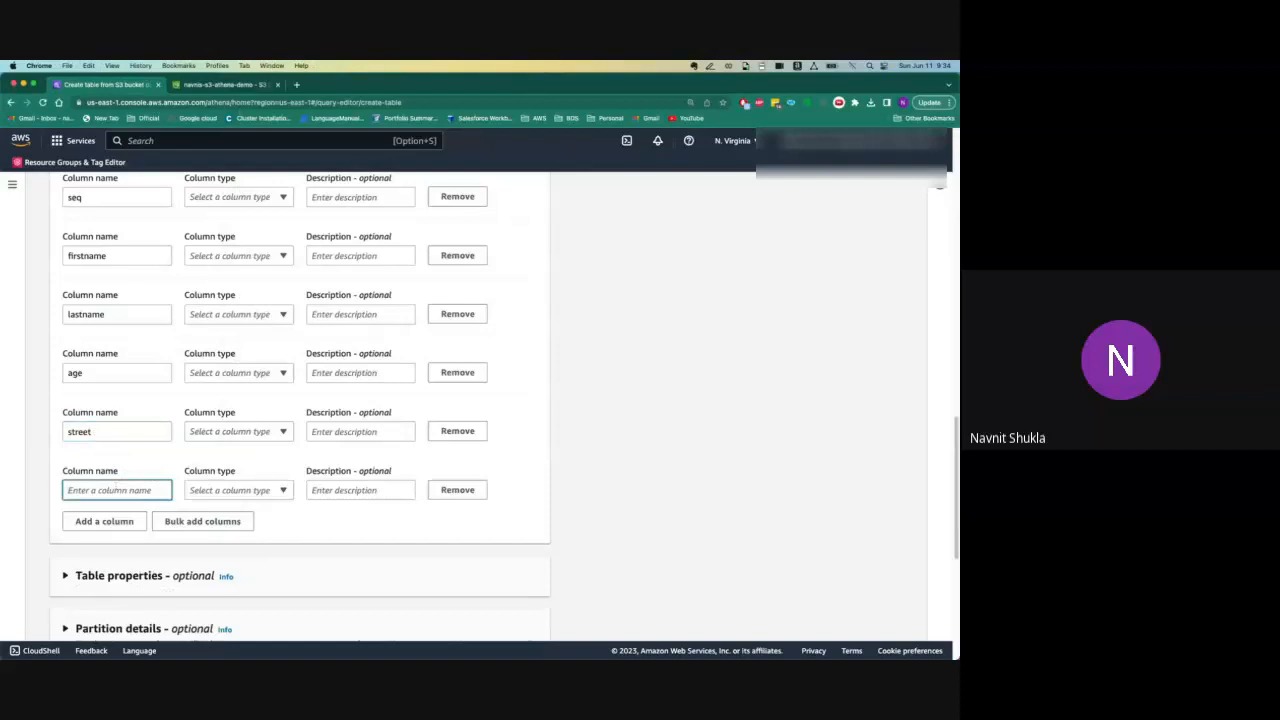
pyautogui.press('super+Tab')
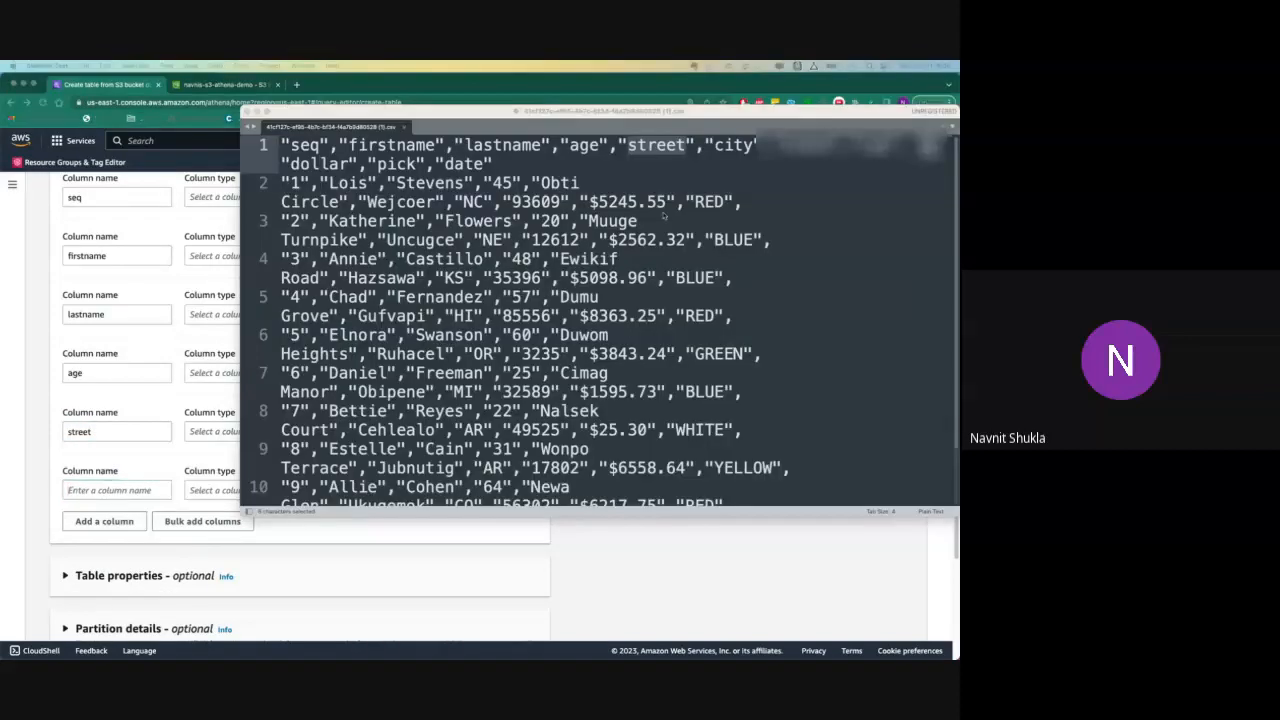
pyautogui.click(86, 491)
pyautogui.write('city')
# - Add a seventh column below city and name it state after checking the CSV header
pyautogui.click(91, 521)
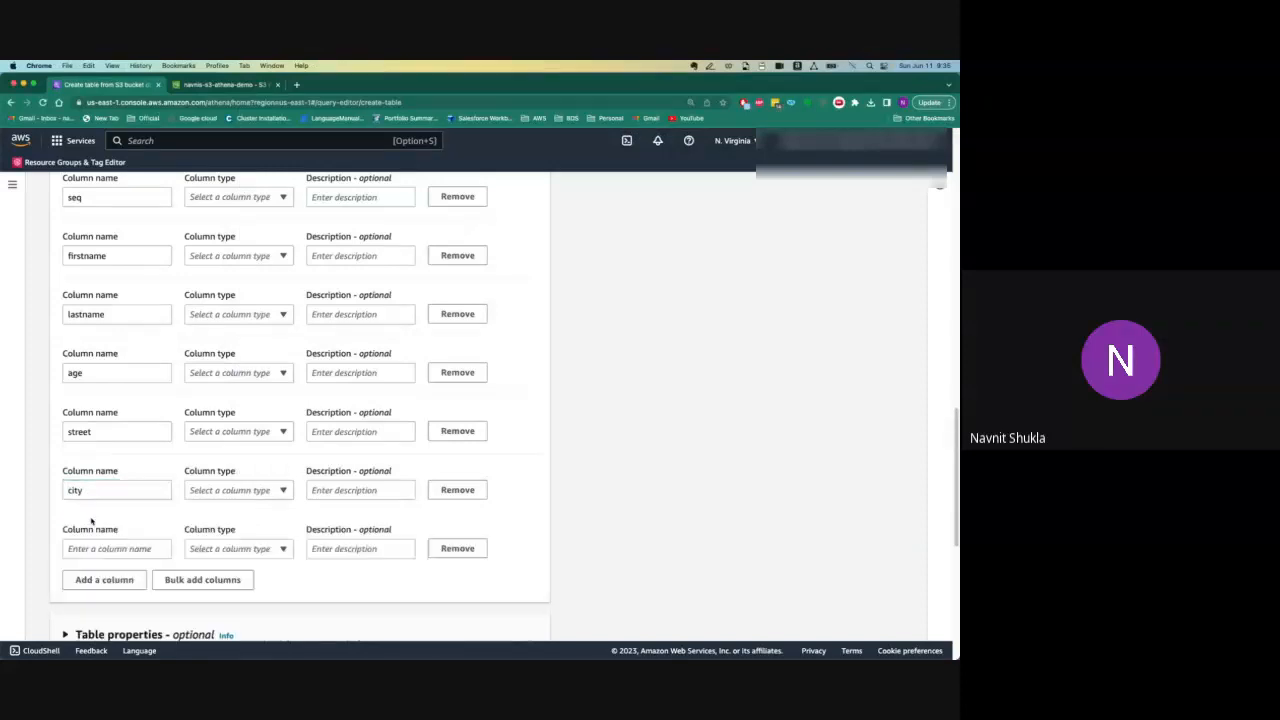
pyautogui.press('super+Tab')
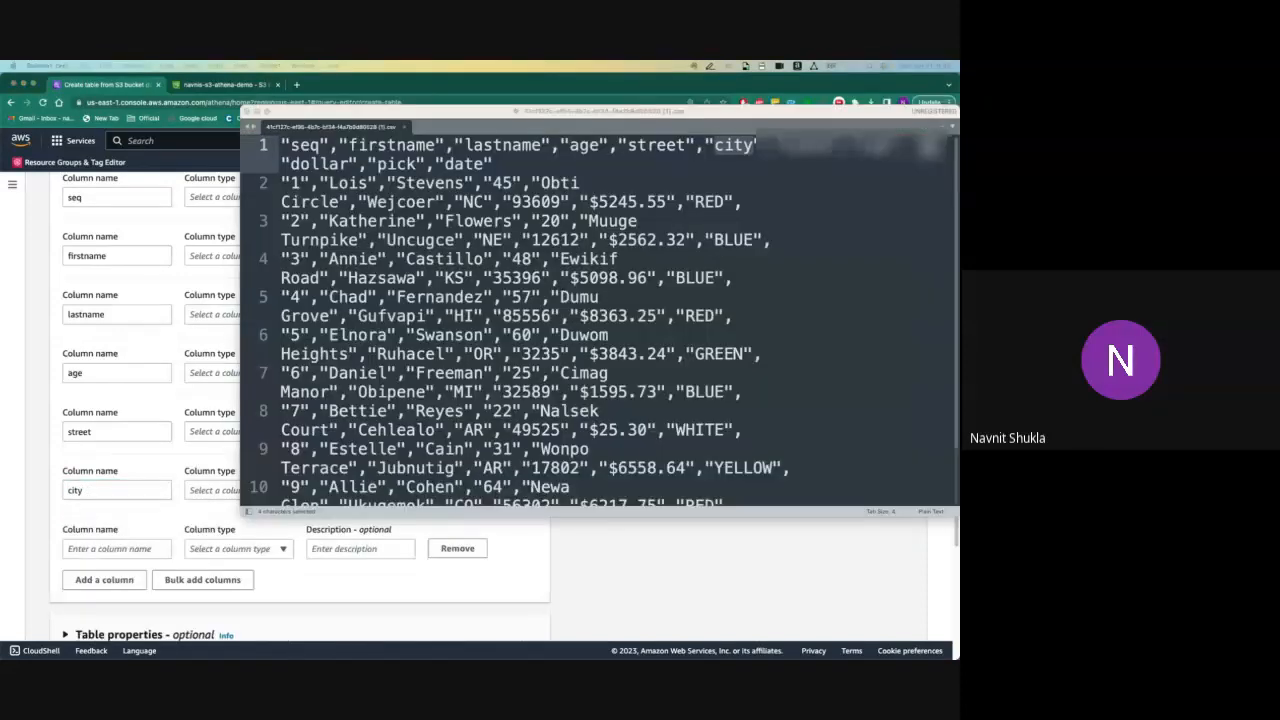
pyautogui.press('super+c')
pyautogui.click(112, 548)
pyautogui.click(112, 545)
pyautogui.write('state')
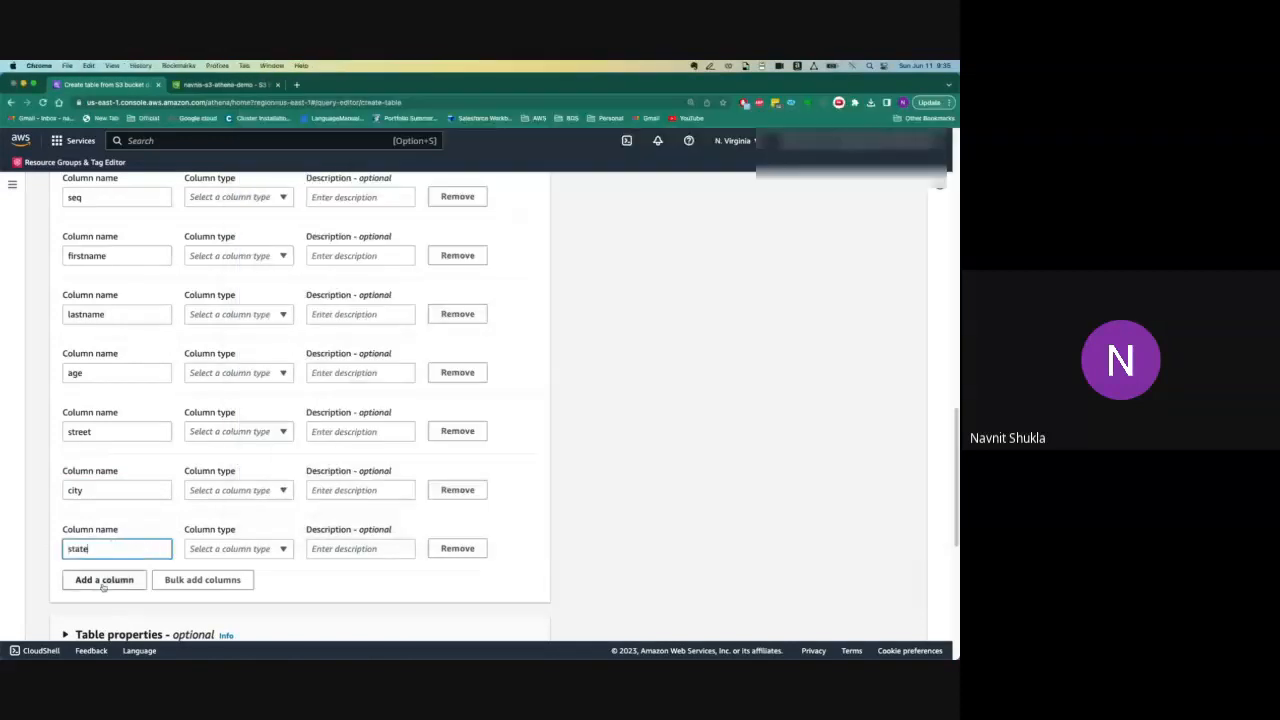
# - Add an eighth column below state and name it zip after checking the CSV header
pyautogui.click(103, 581)
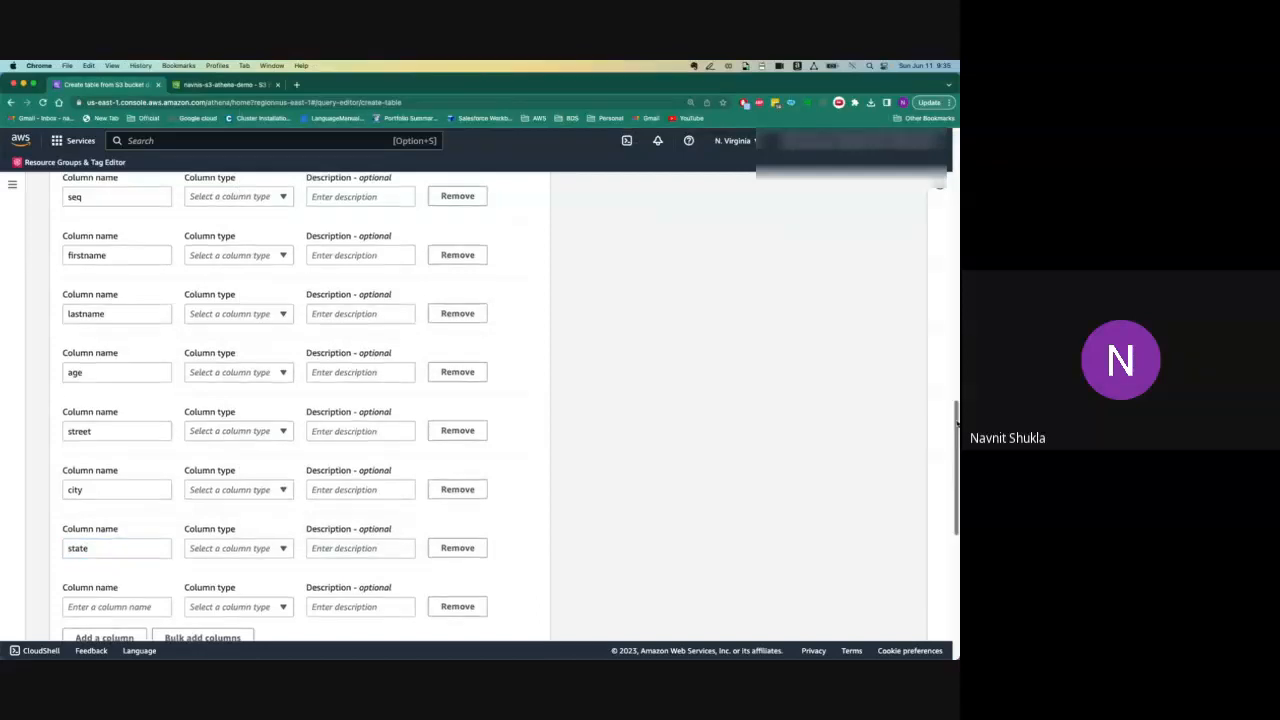
pyautogui.scroll(-3, 593, 401)
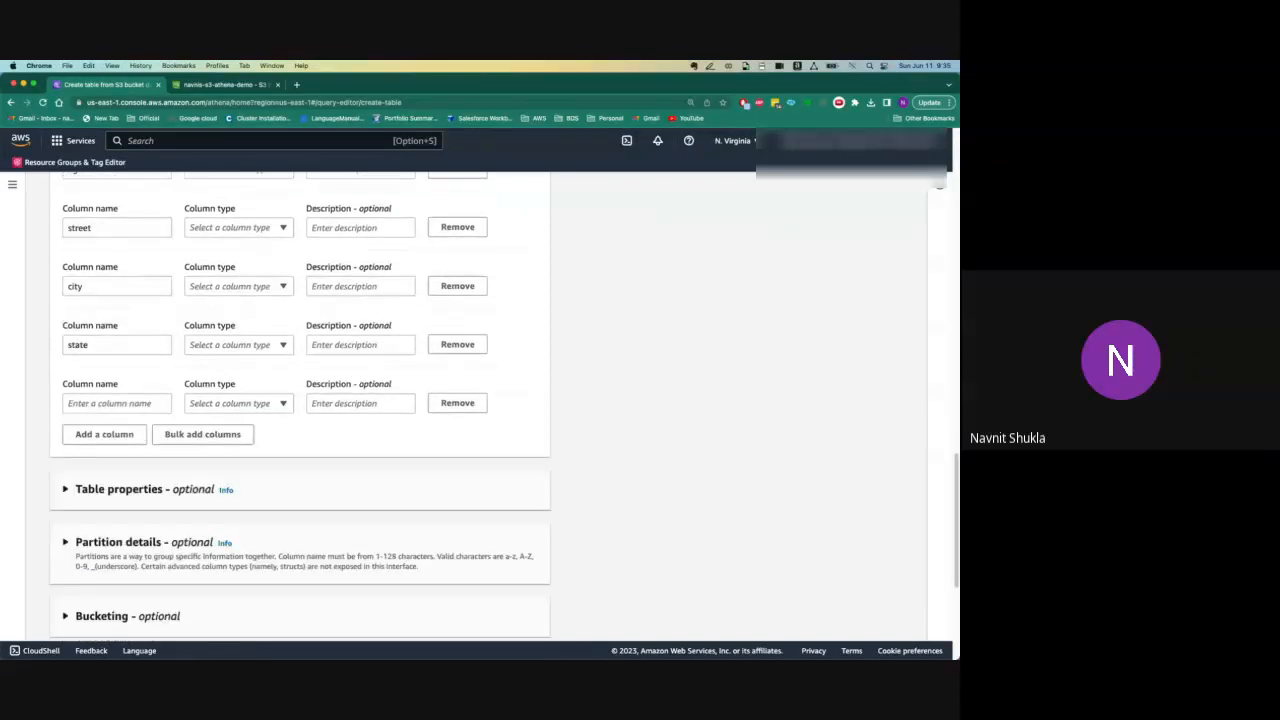
pyautogui.press('super+Tab')
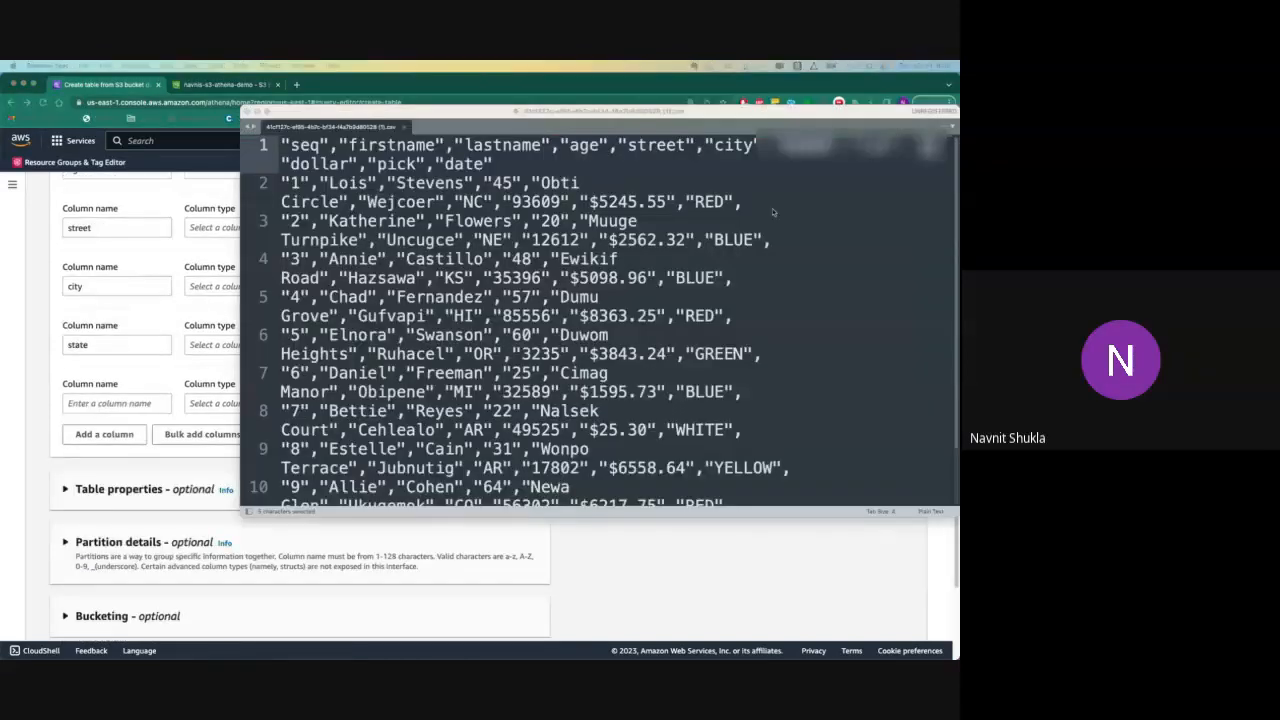
pyautogui.press('super+c')
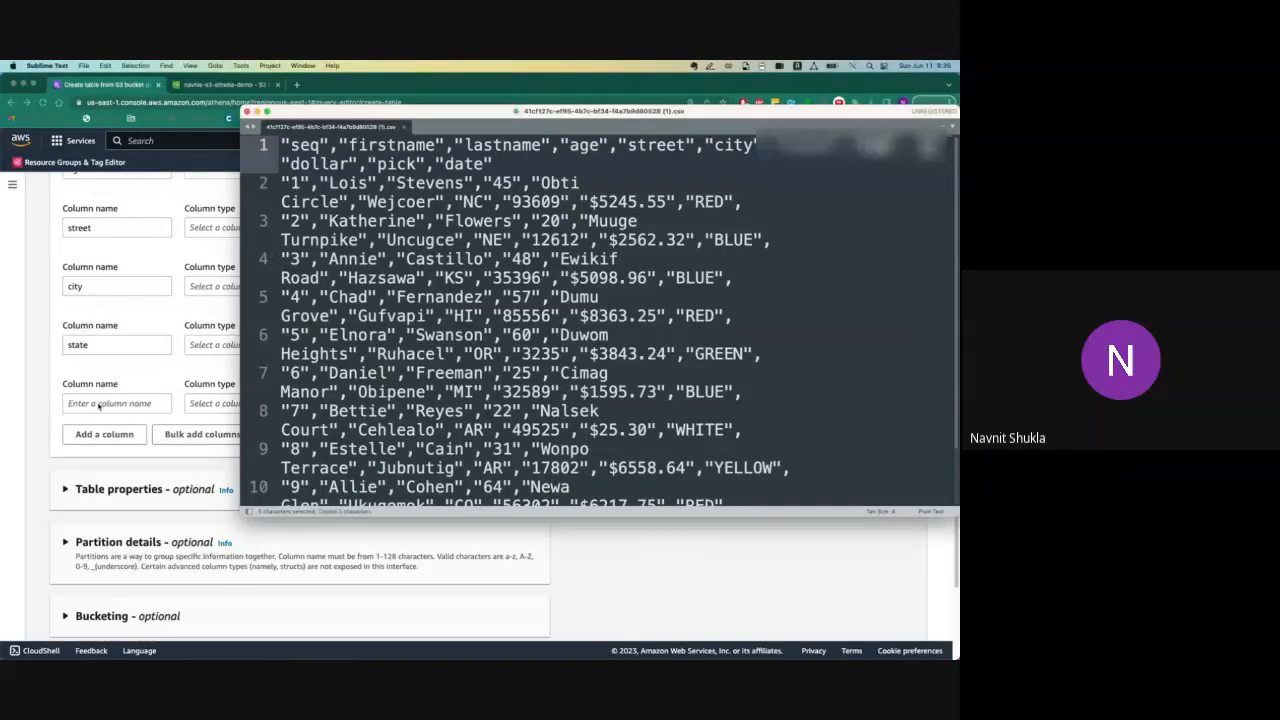
pyautogui.click(98, 405)
pyautogui.write('zip')
# - Add a ninth column below zip and name it dollar, copied from the CSV header
pyautogui.click(100, 434)
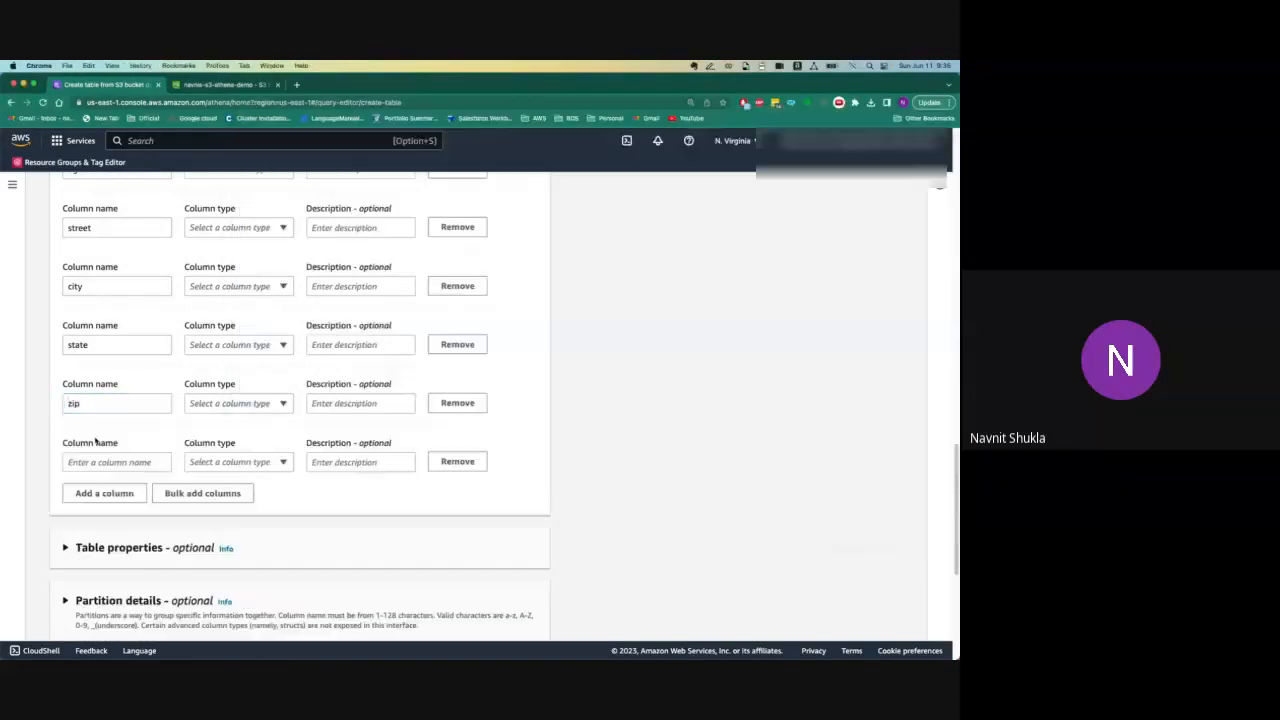
pyautogui.click(90, 461)
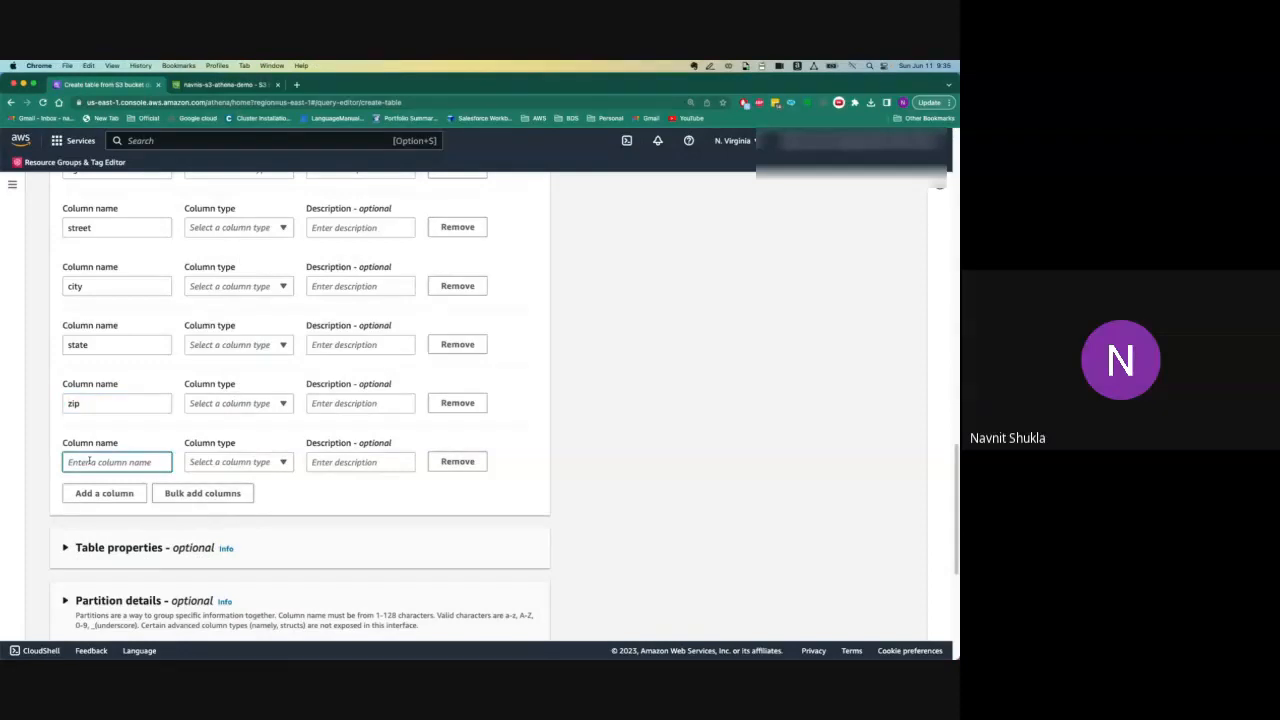
pyautogui.press('super+Tab')
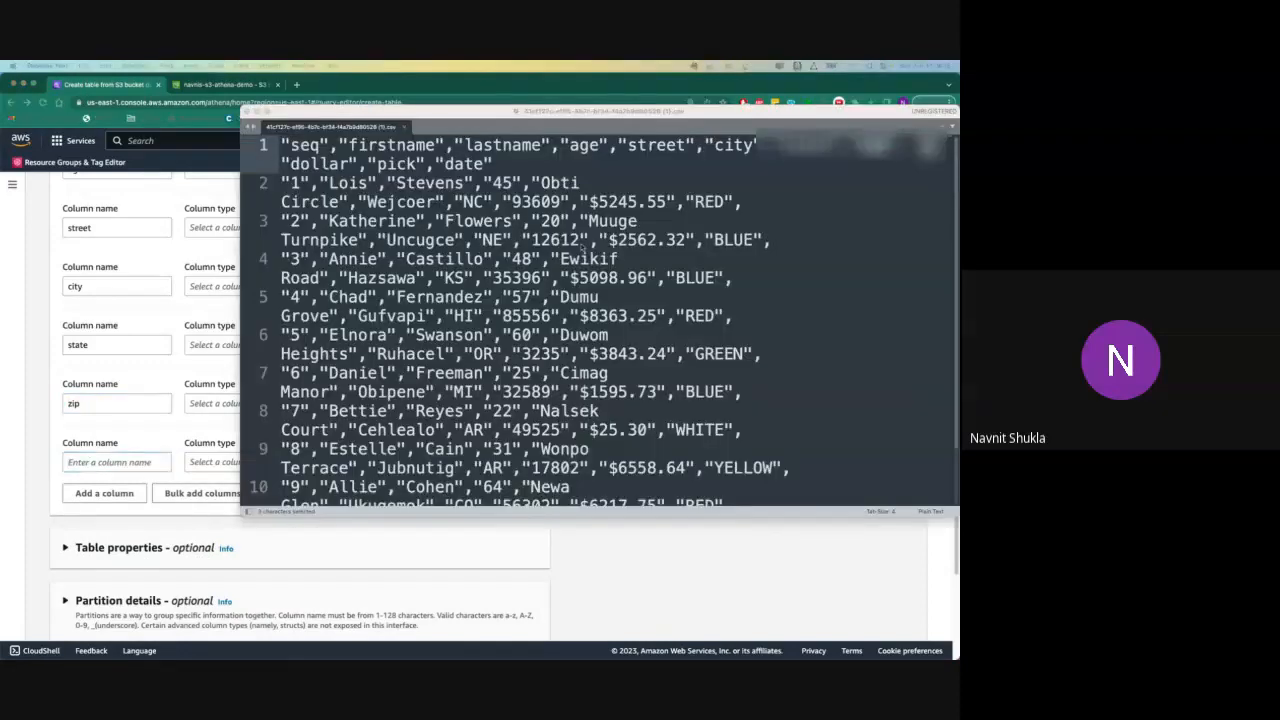
pyautogui.doubleClick(303, 165)
pyautogui.press('super+c')
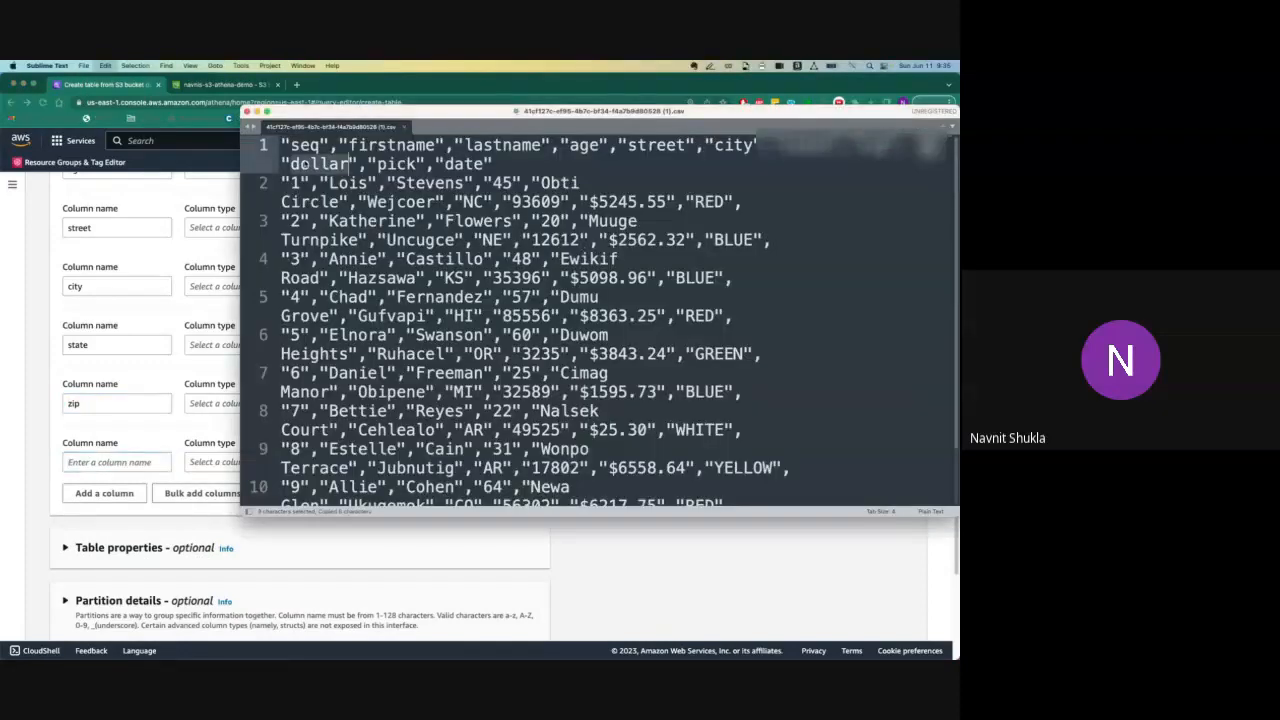
pyautogui.click(129, 463)
pyautogui.press('super+v')
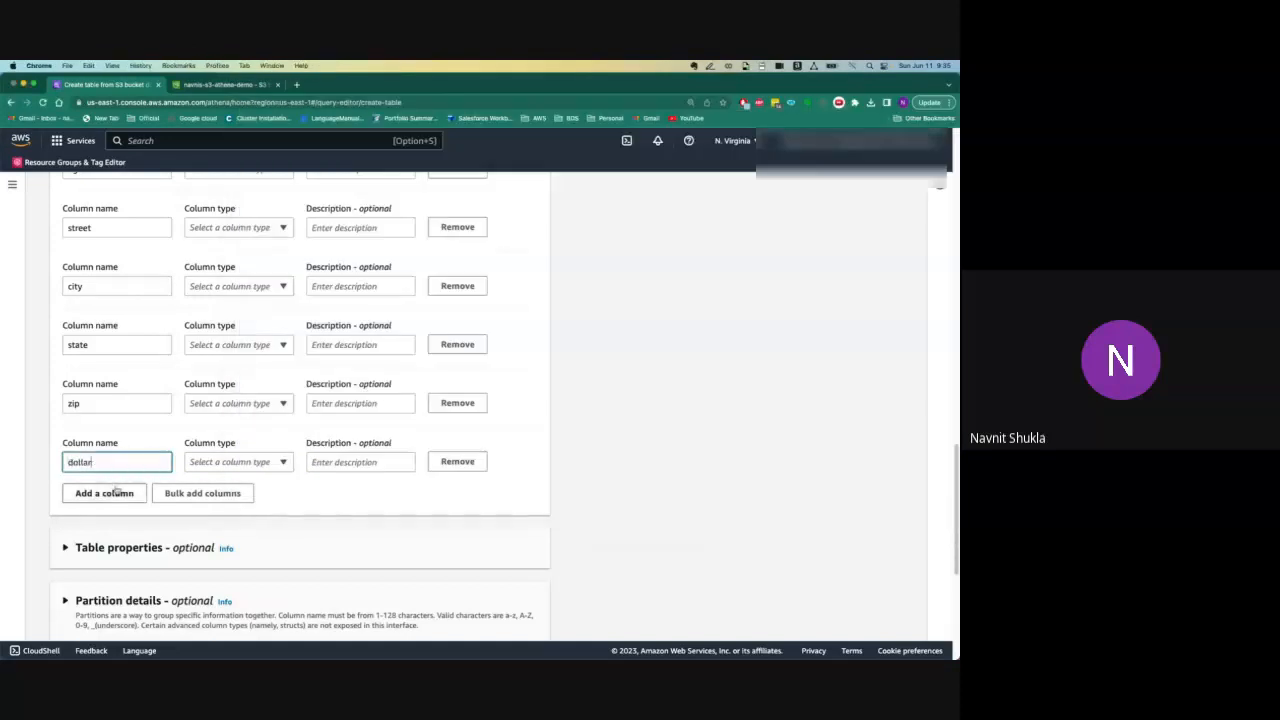
# - Add a tenth column below dollar and name it pick after checking the CSV header
pyautogui.click(116, 490)
pyautogui.press('super+Tab')
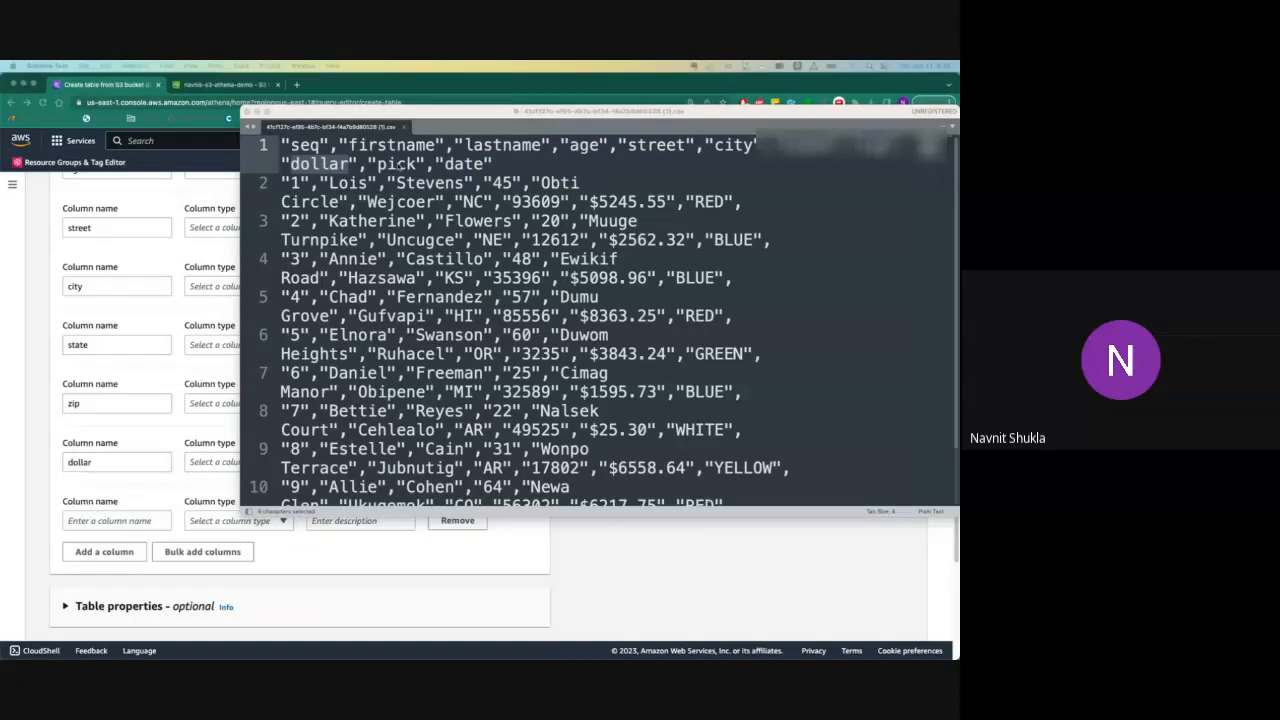
pyautogui.click(95, 532)
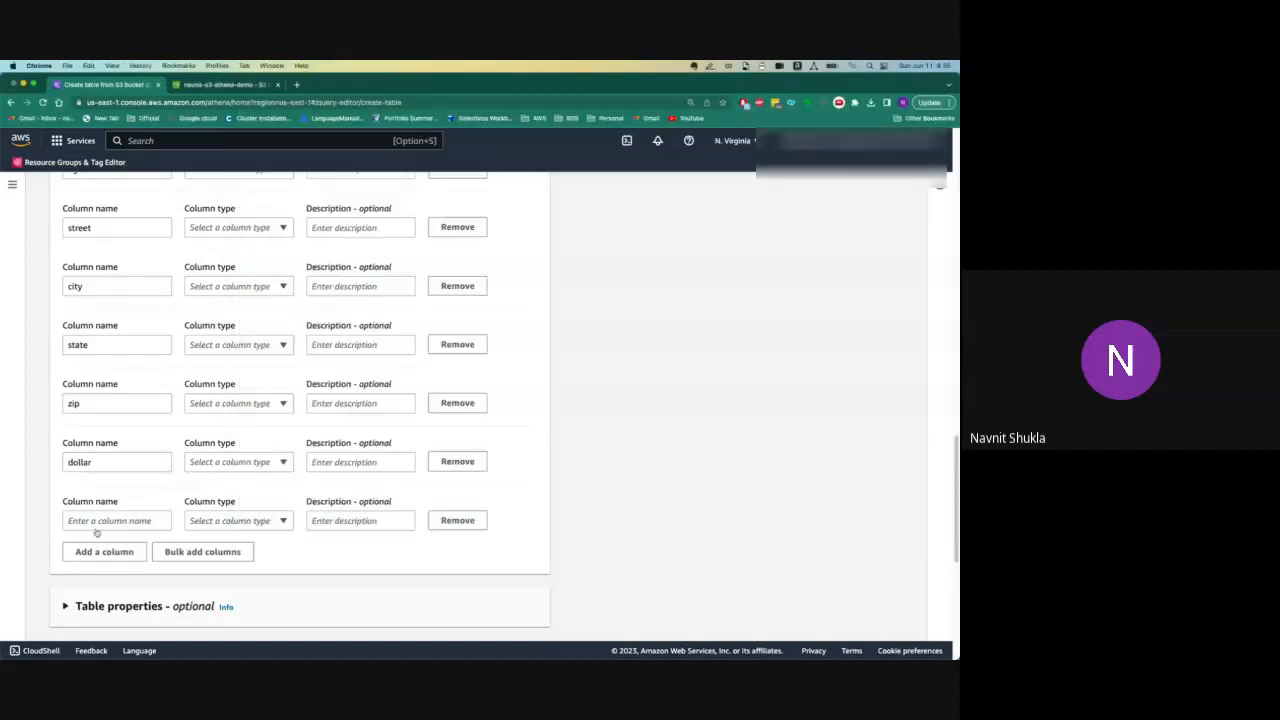
pyautogui.click(97, 528)
pyautogui.write('pick')
# - Add an eleventh column below pick and name it date, copied from the CSV header
pyautogui.click(106, 553)
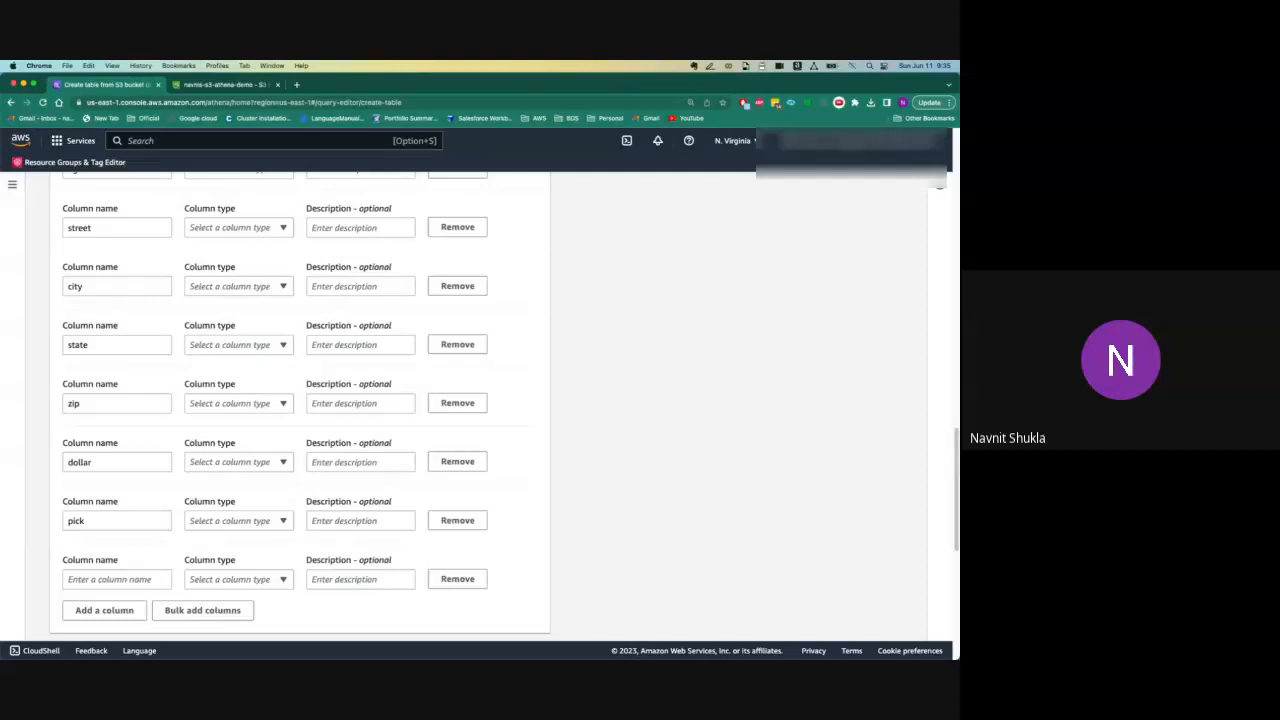
pyautogui.press('super+Tab')
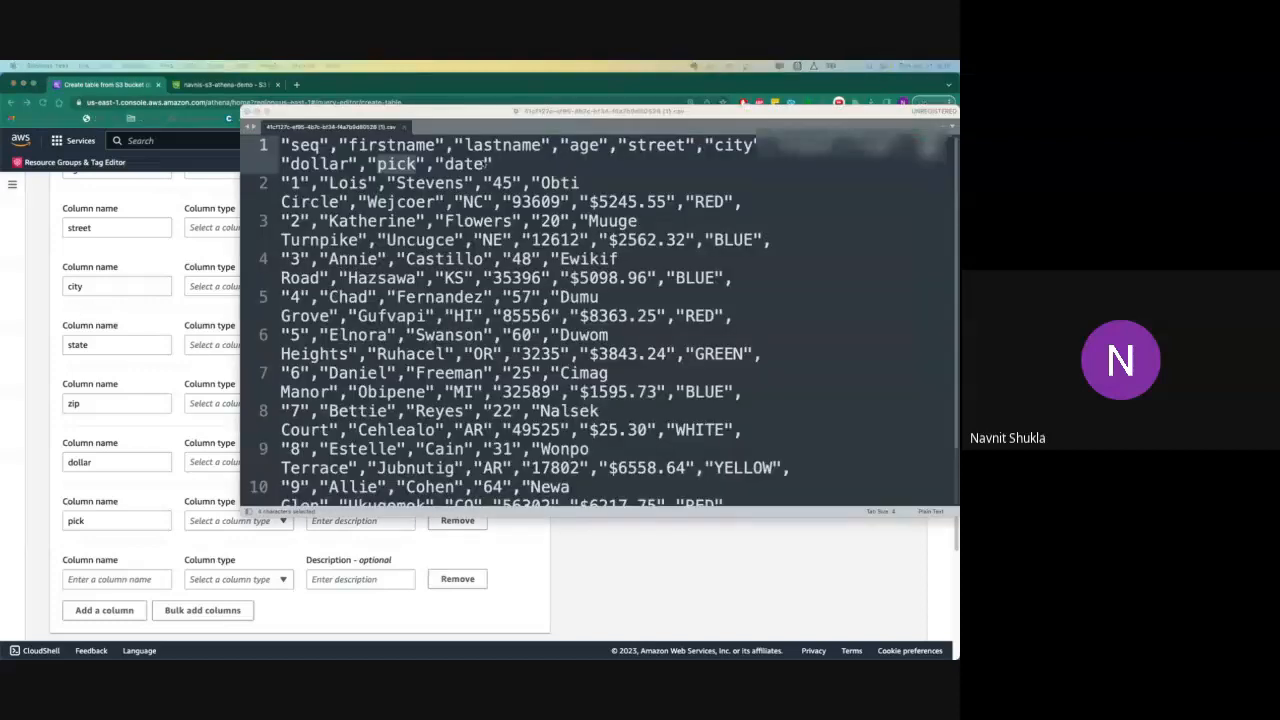
pyautogui.doubleClick(463, 164)
pyautogui.press('super+c')
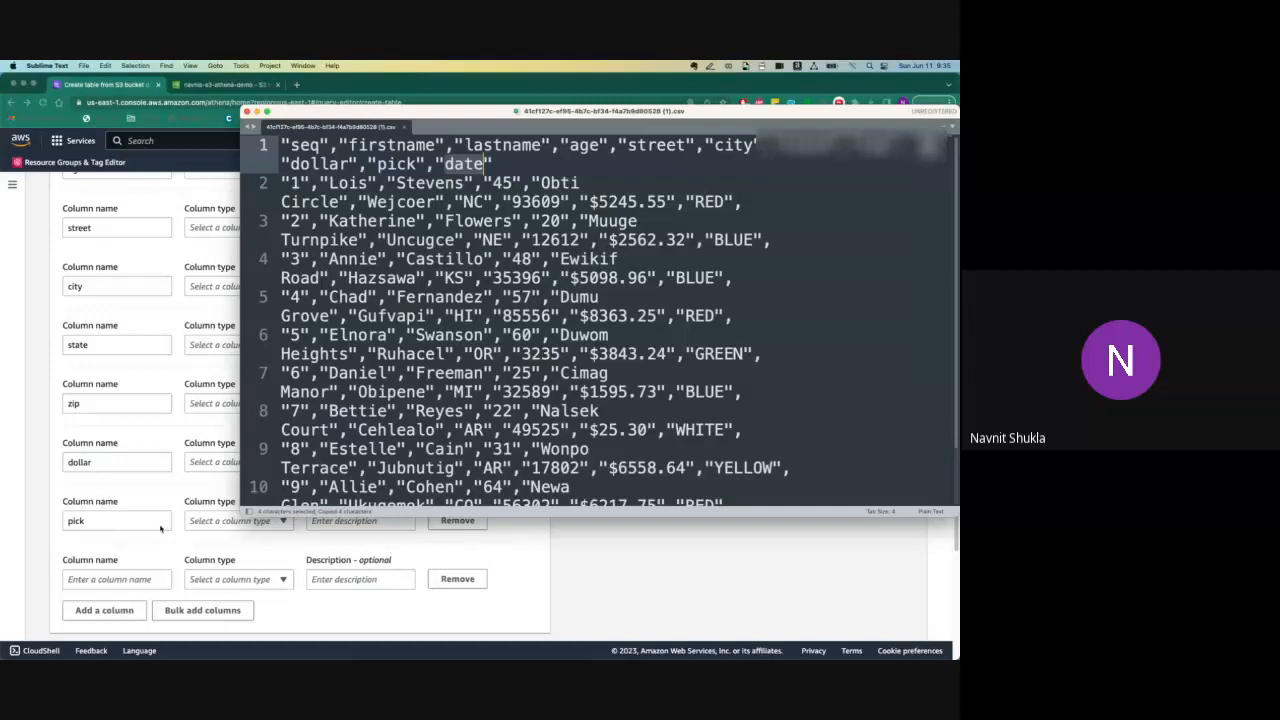
pyautogui.click(116, 580)
pyautogui.press('super+v')
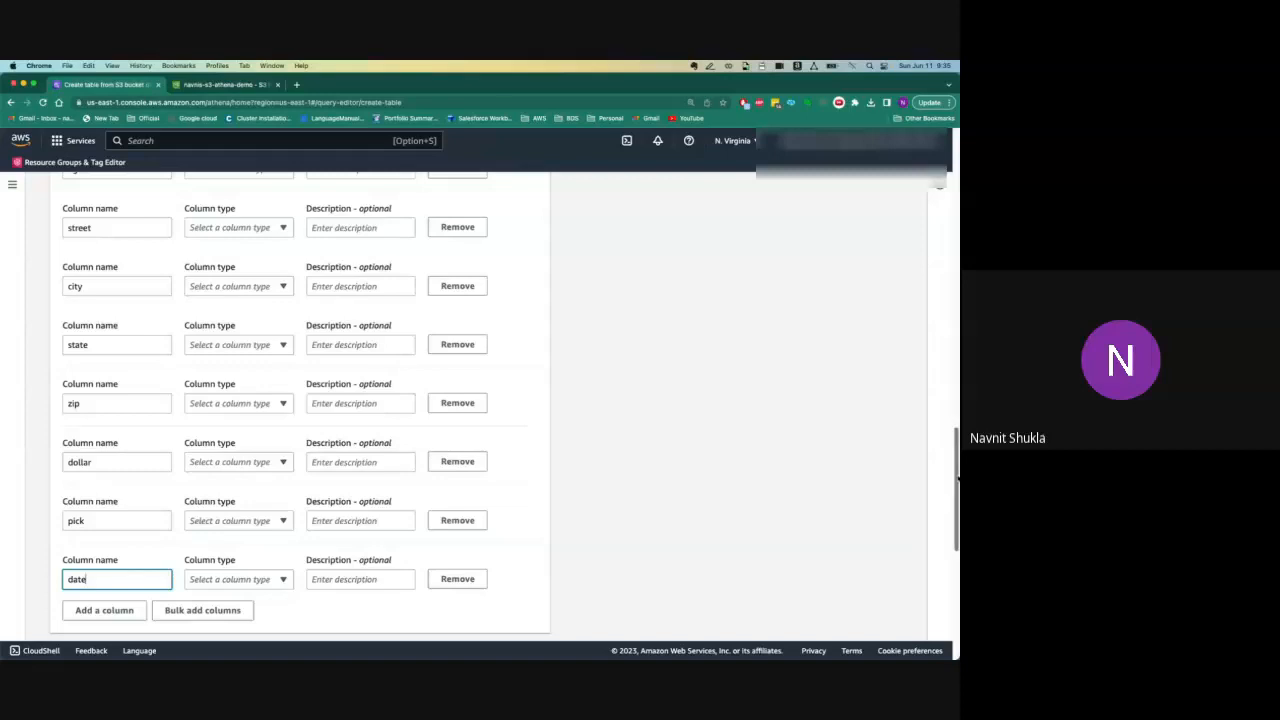
# - Set the seq column's type to int after checking its values in the CSV file
pyautogui.scroll(3, 945, 465)
pyautogui.scroll(5, 955, 450)
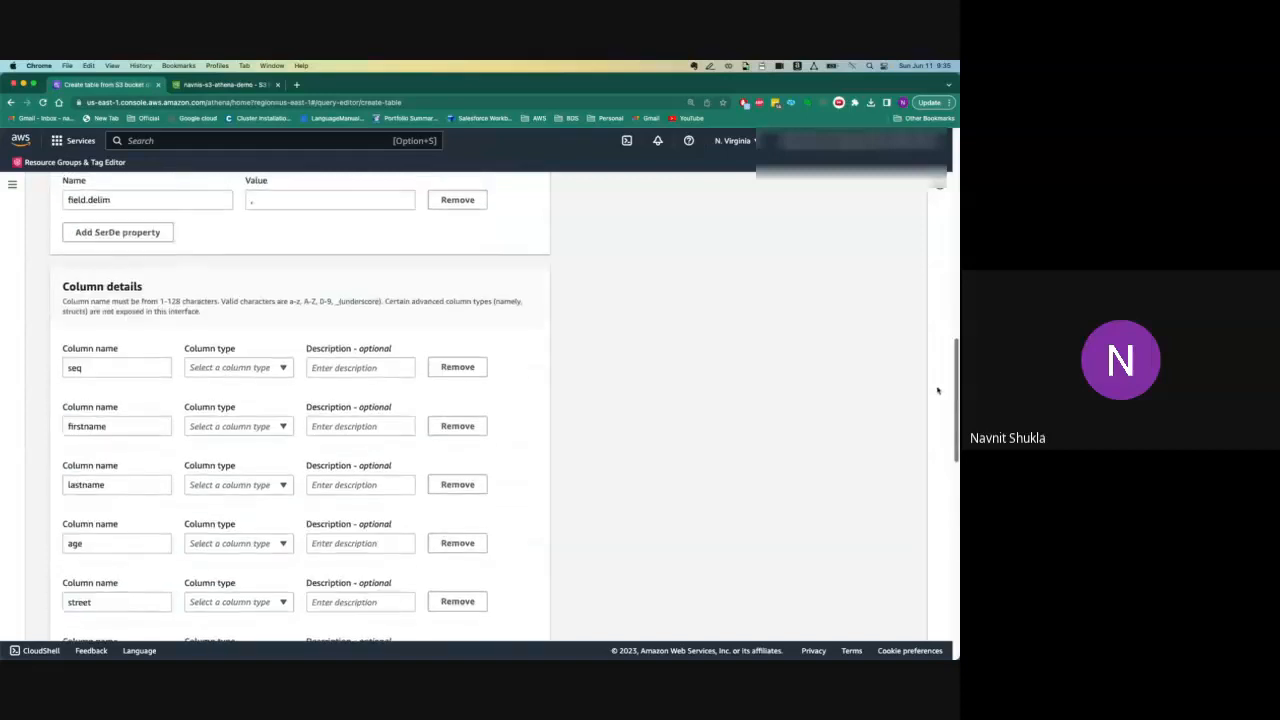
pyautogui.click(284, 370)
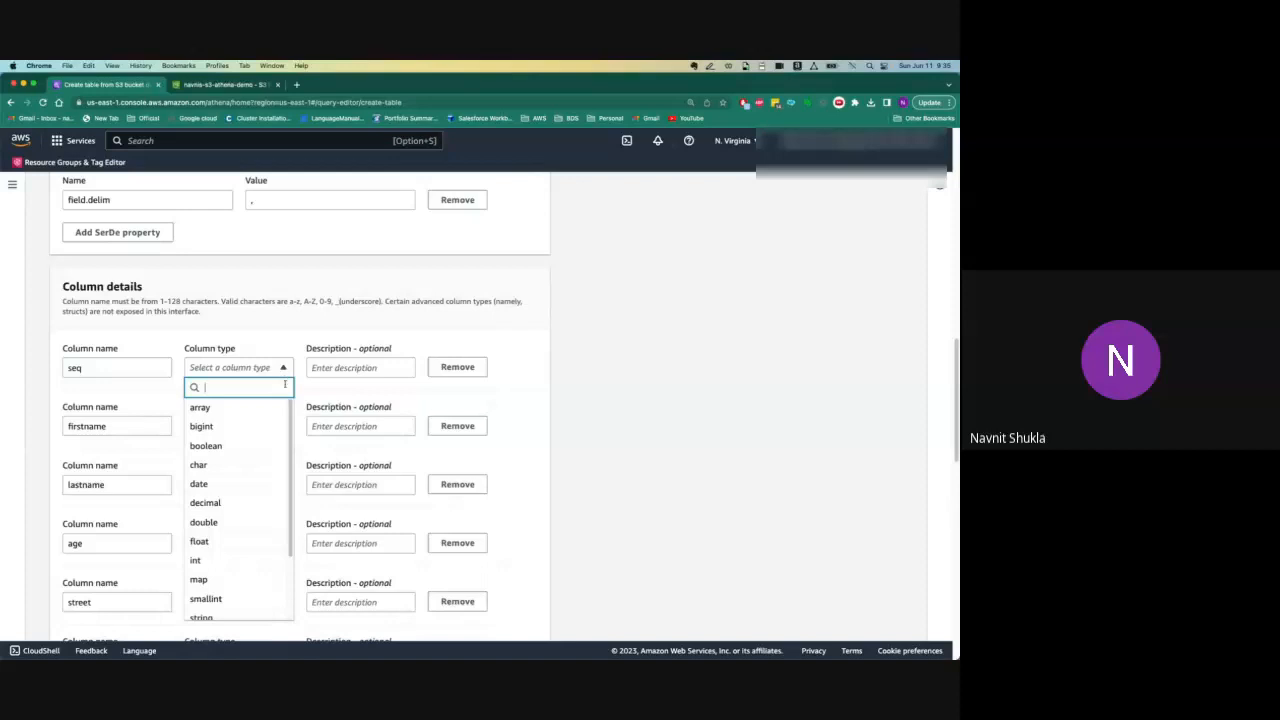
pyautogui.press('super+Tab')
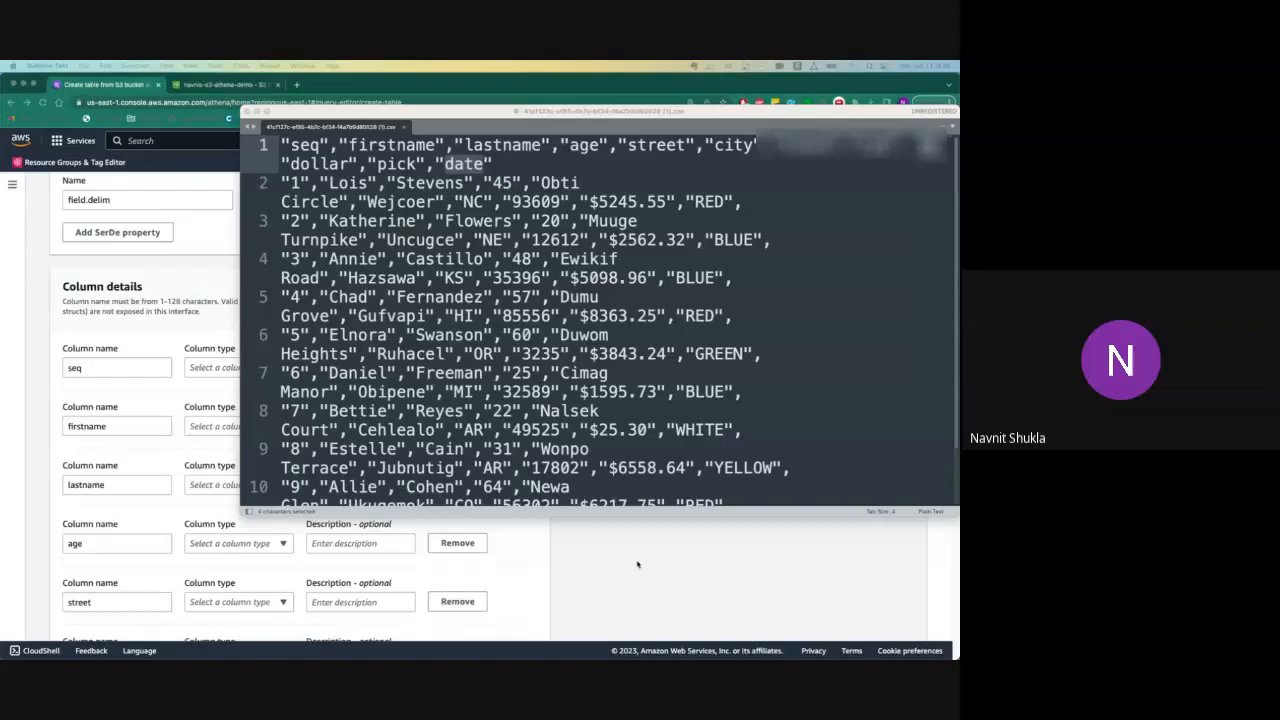
pyautogui.click(637, 565)
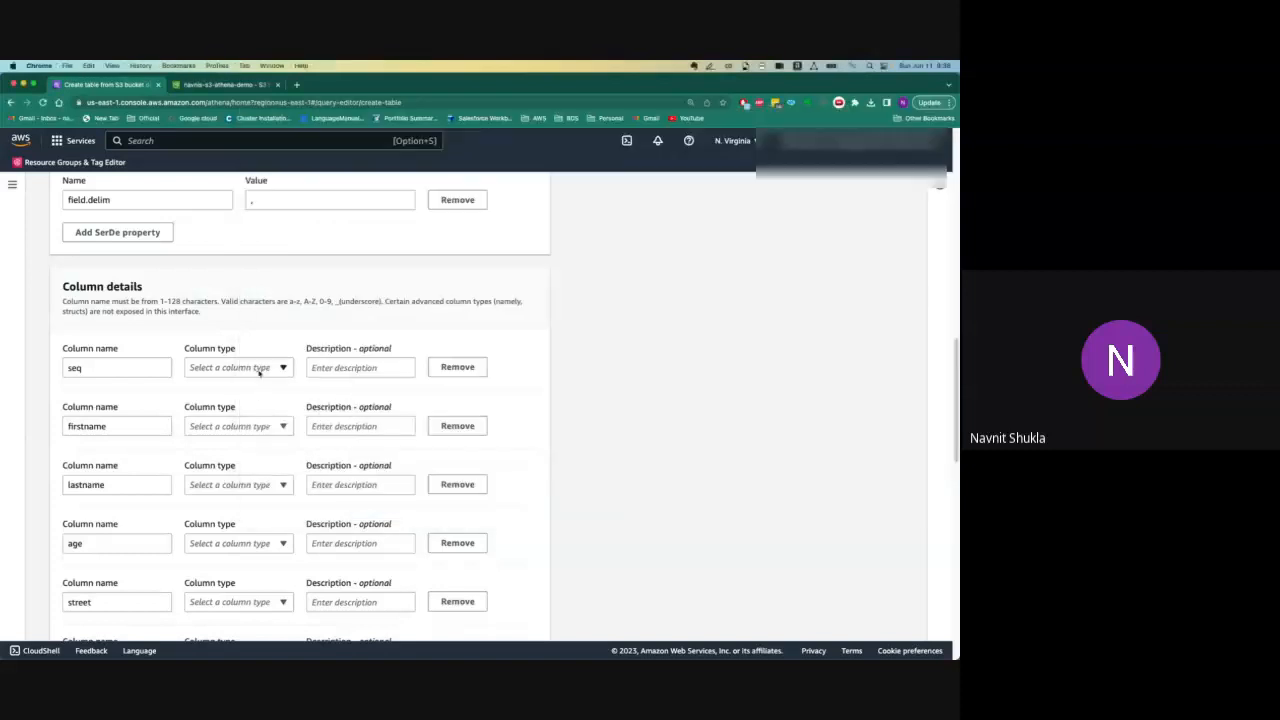
pyautogui.click(258, 367)
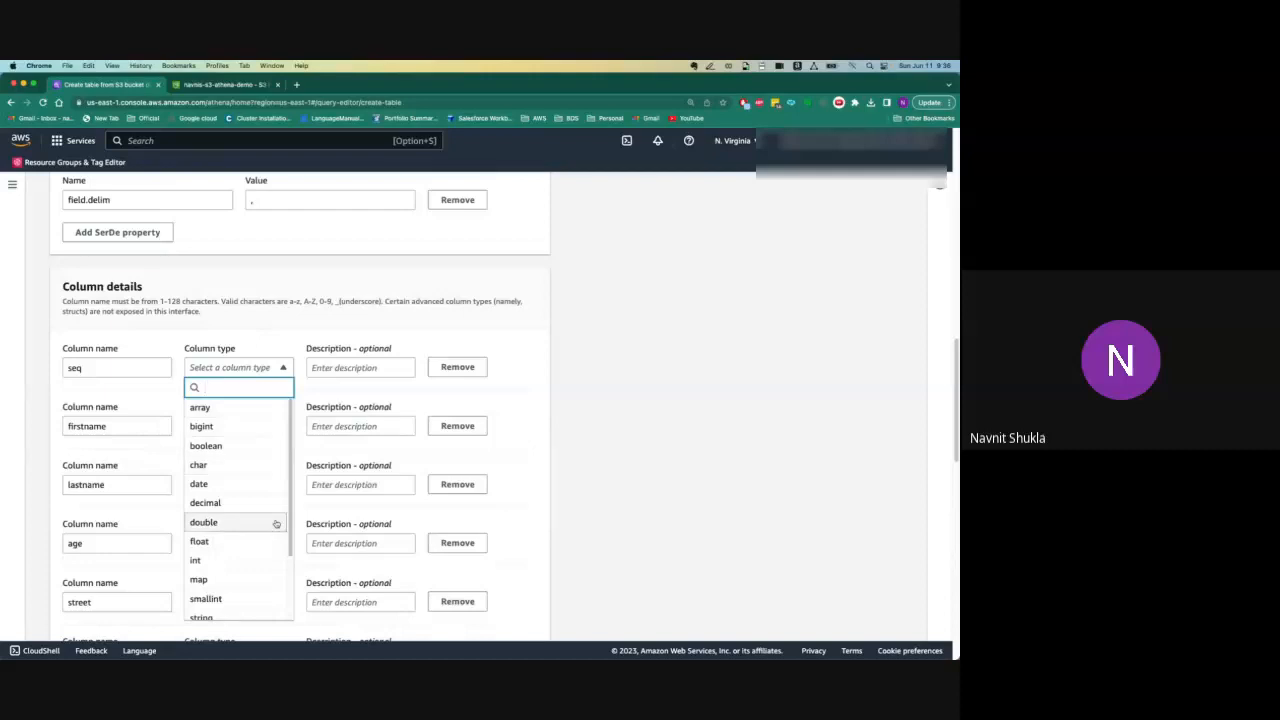
pyautogui.press('Return')
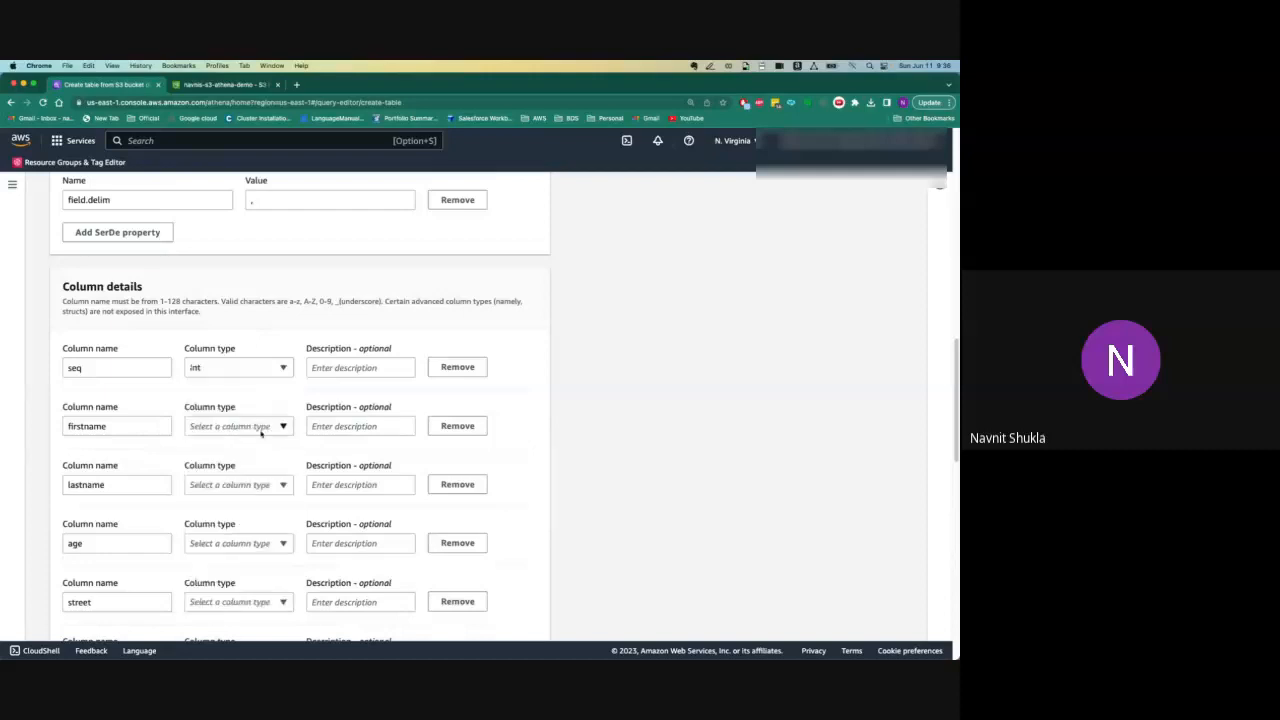
# - Set the firstname and lastname columns' types to string and the age column's type to int
pyautogui.click(261, 430)
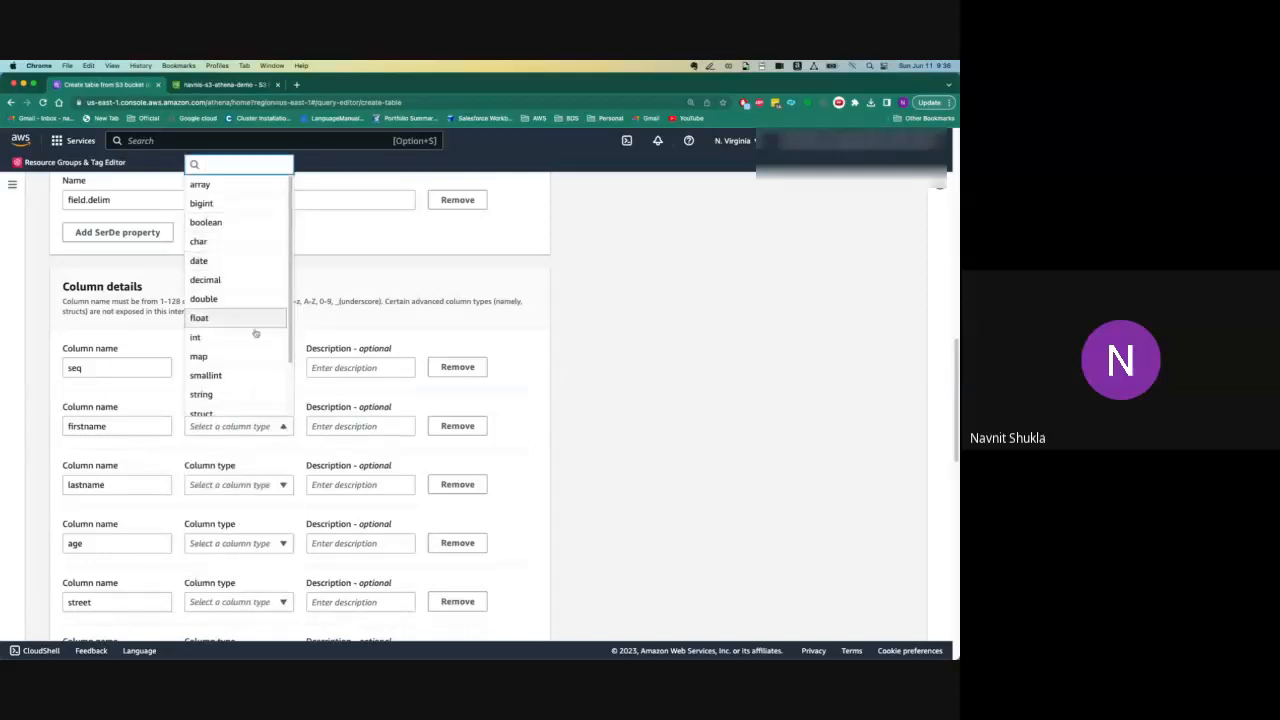
pyautogui.click(250, 396)
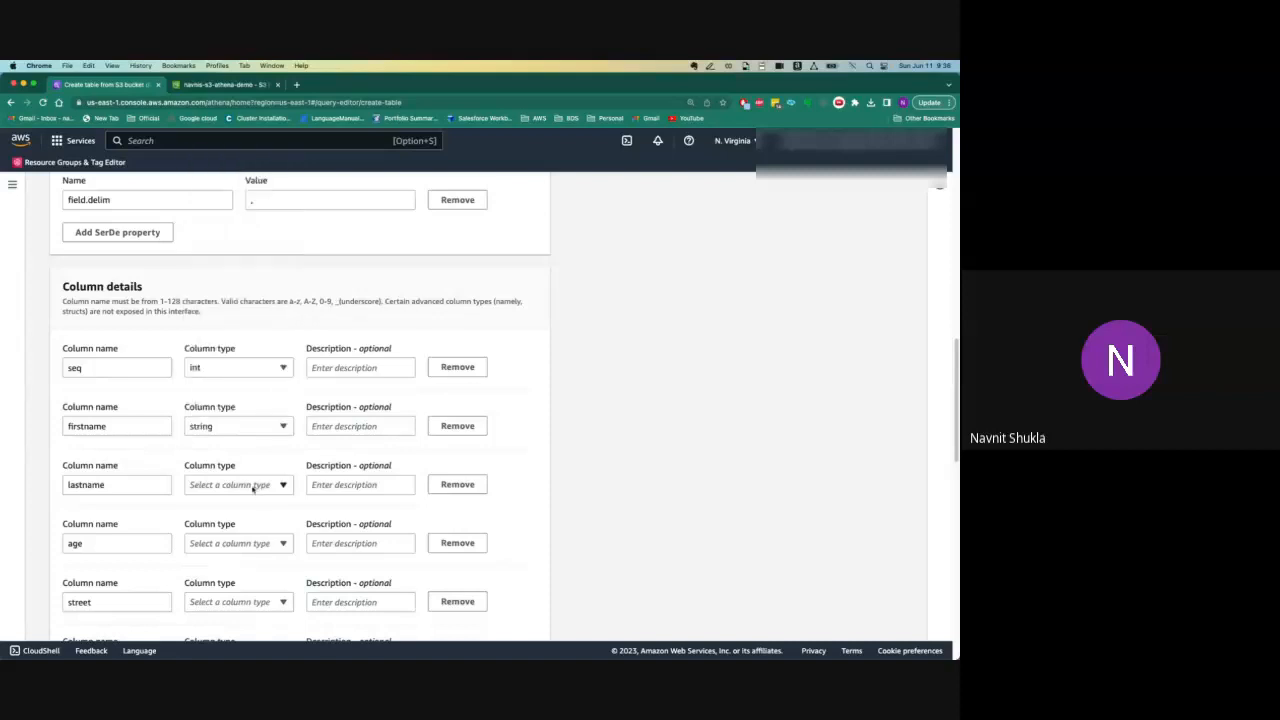
pyautogui.click(252, 486)
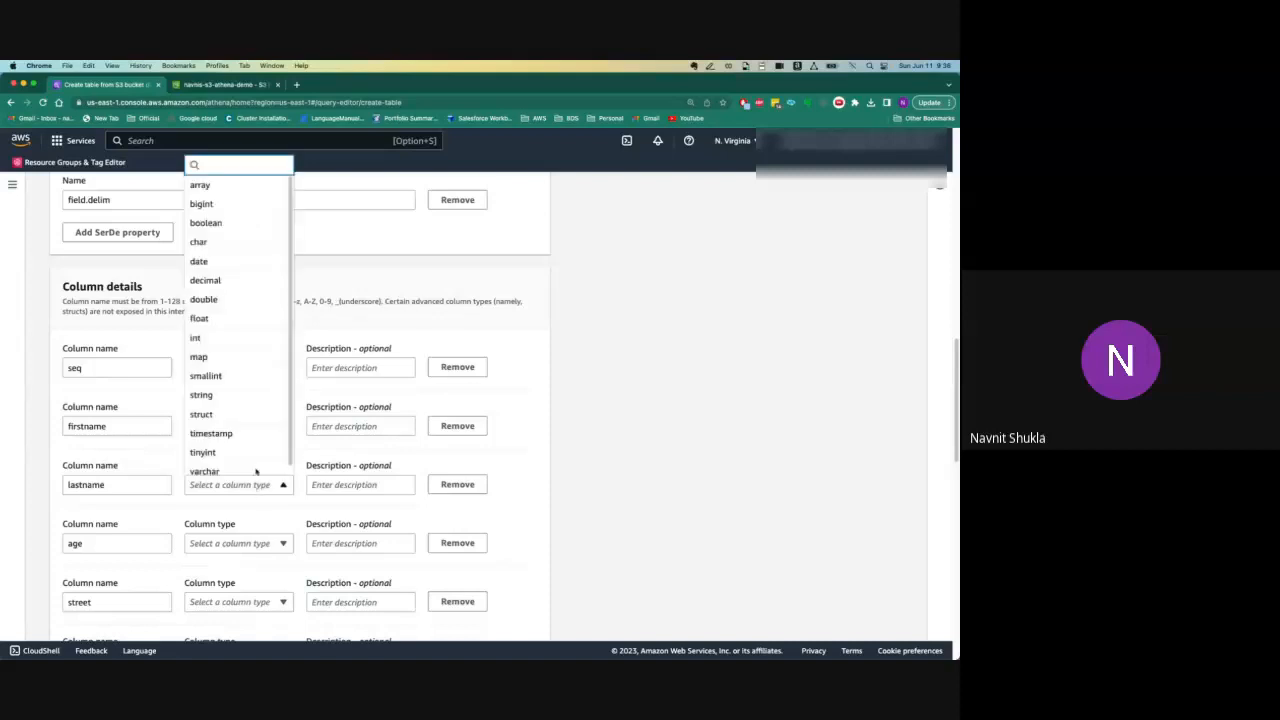
pyautogui.click(262, 398)
pyautogui.click(257, 543)
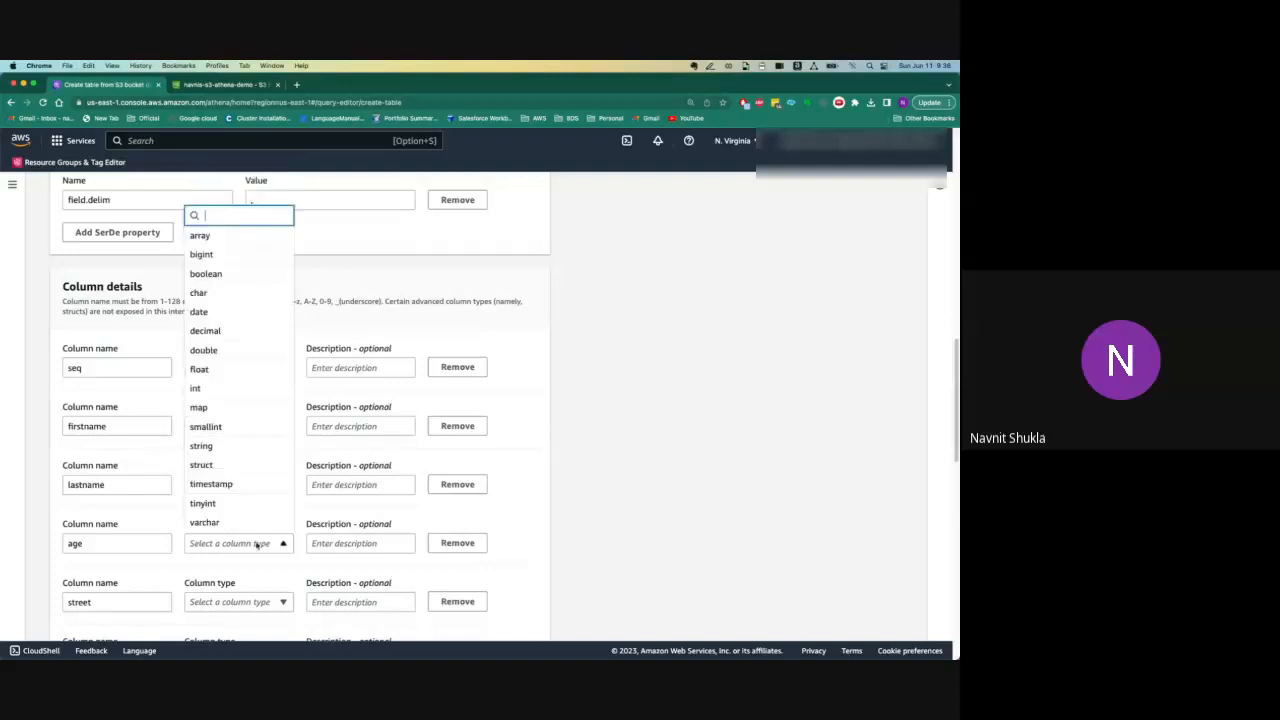
pyautogui.click(240, 387)
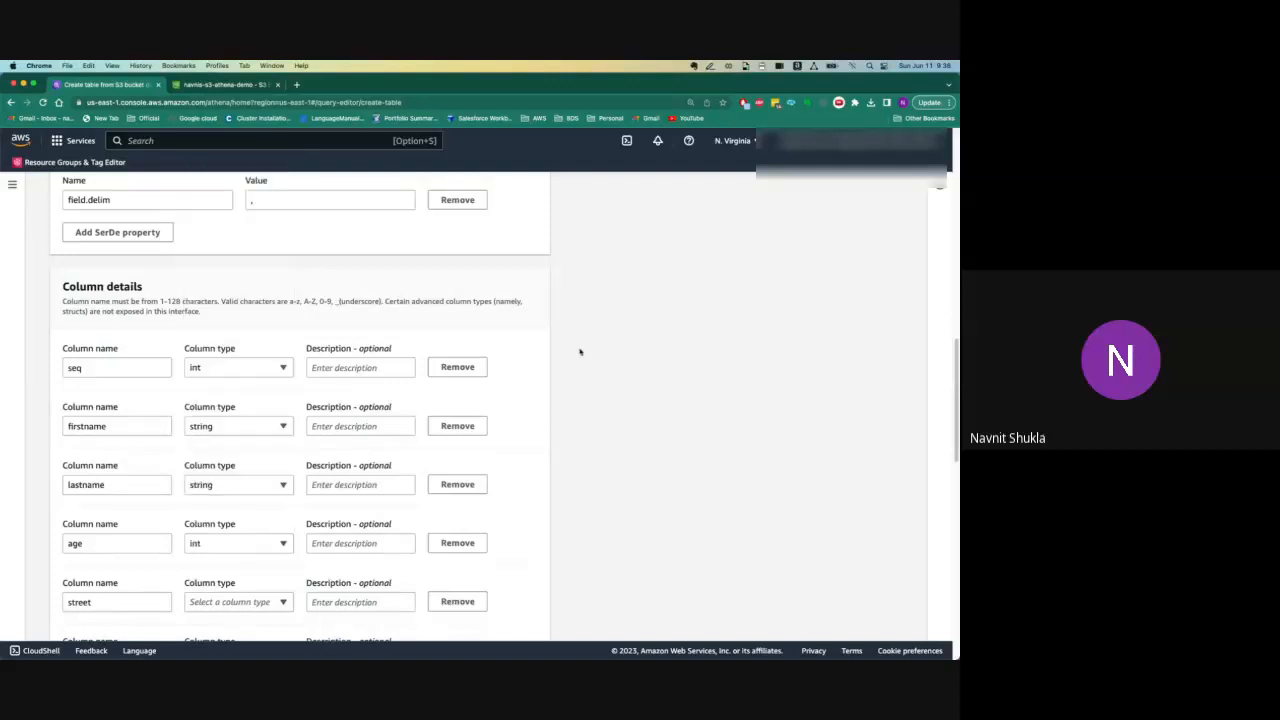
# - Set the column types of city and state to string, leaving street without a type
pyautogui.scroll(-5, 957, 436)
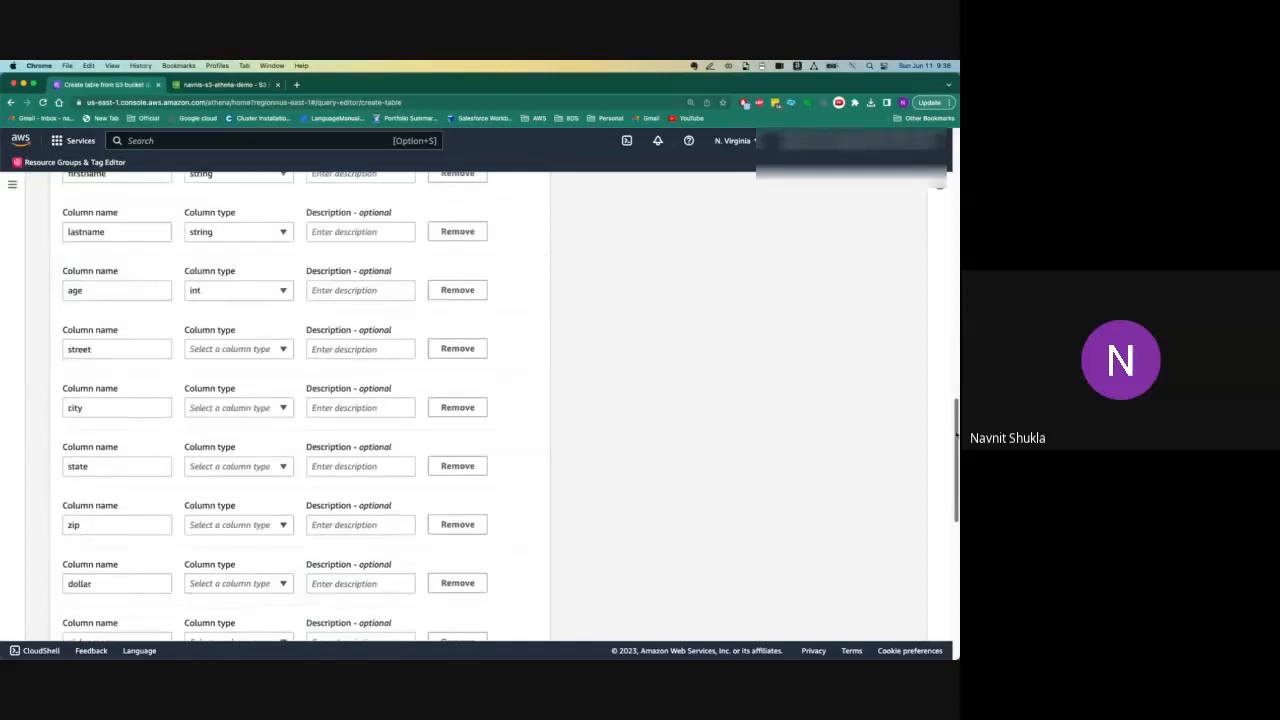
pyautogui.click(266, 415)
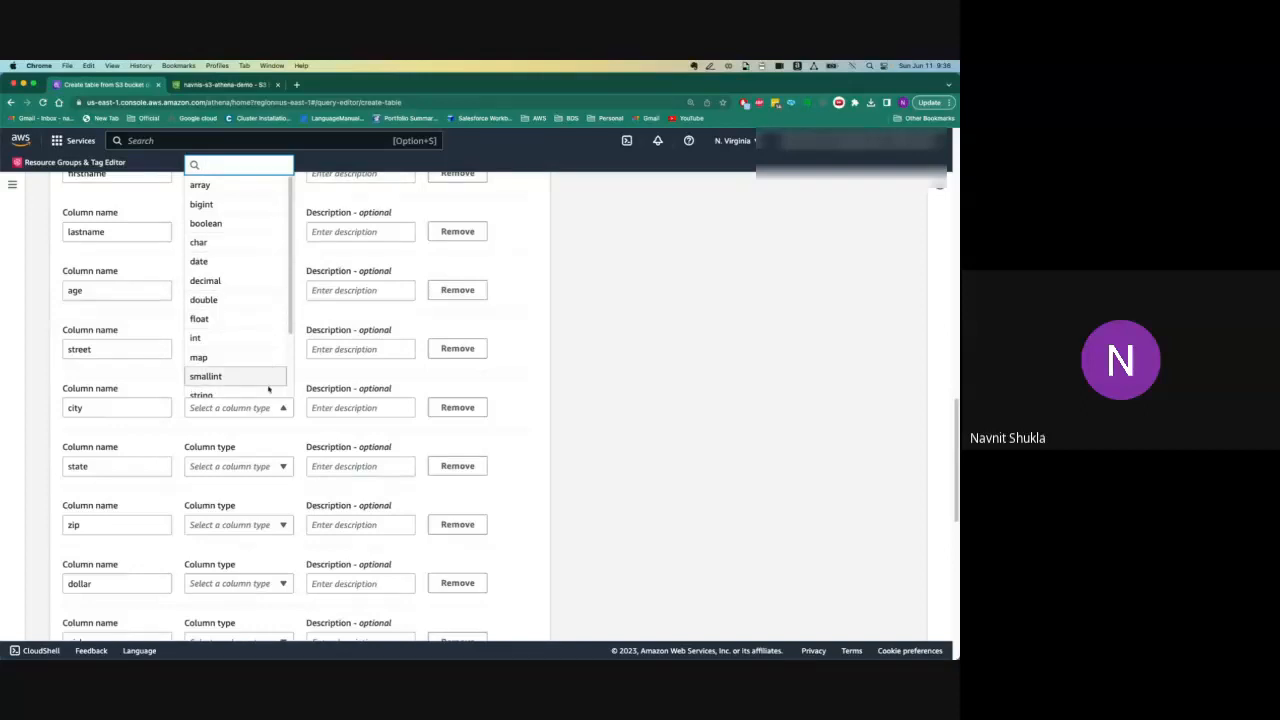
pyautogui.click(261, 462)
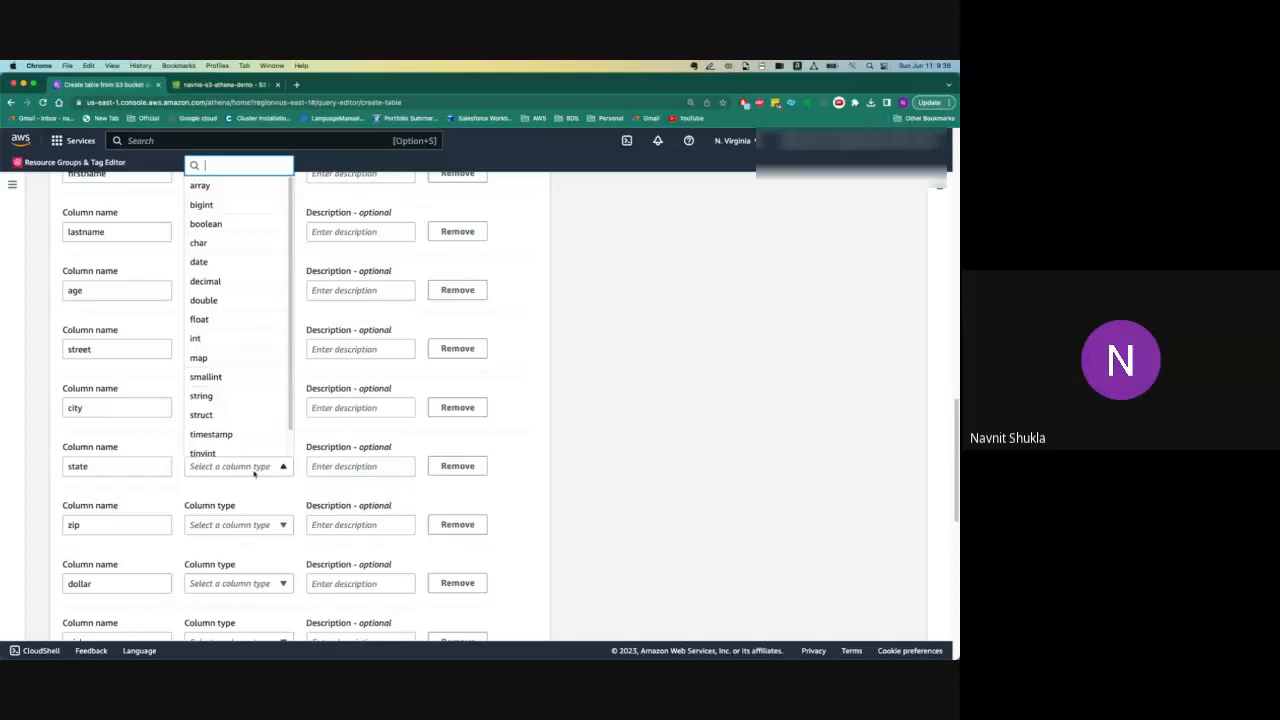
pyautogui.click(205, 396)
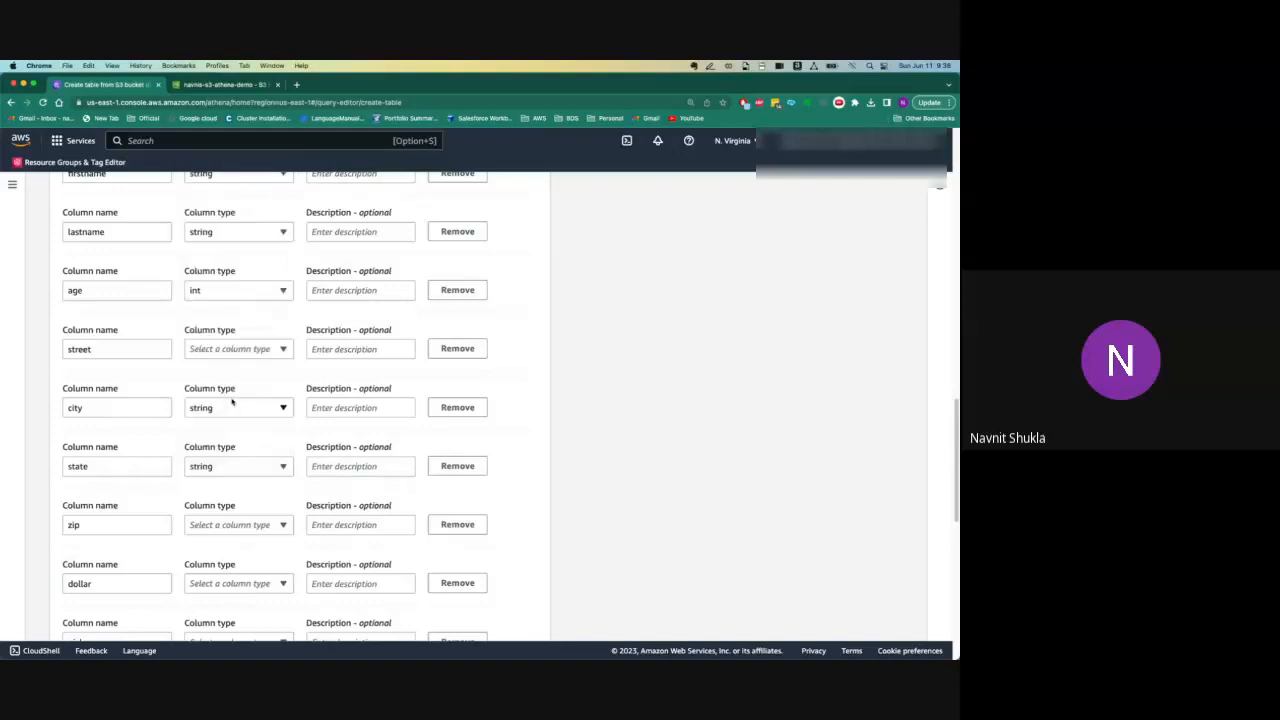
# - Set the zip column's type to int and the dollar column's type to double
pyautogui.click(232, 533)
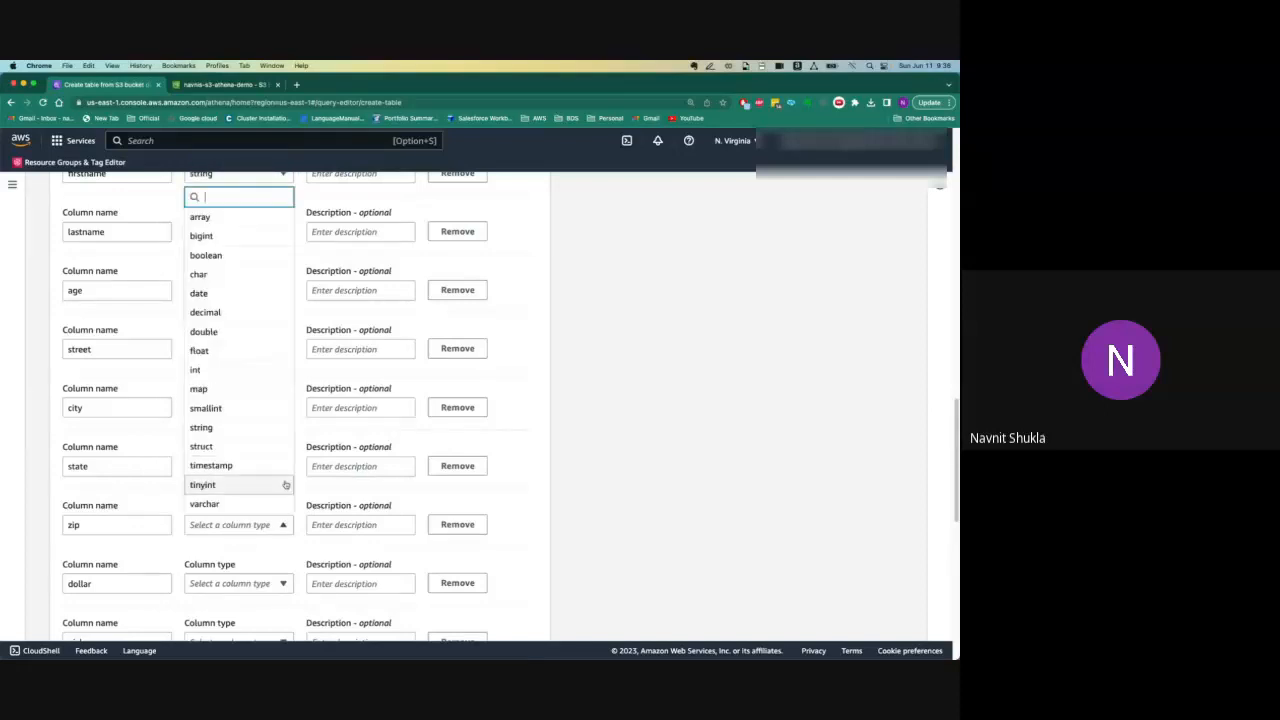
pyautogui.click(247, 372)
pyautogui.click(240, 584)
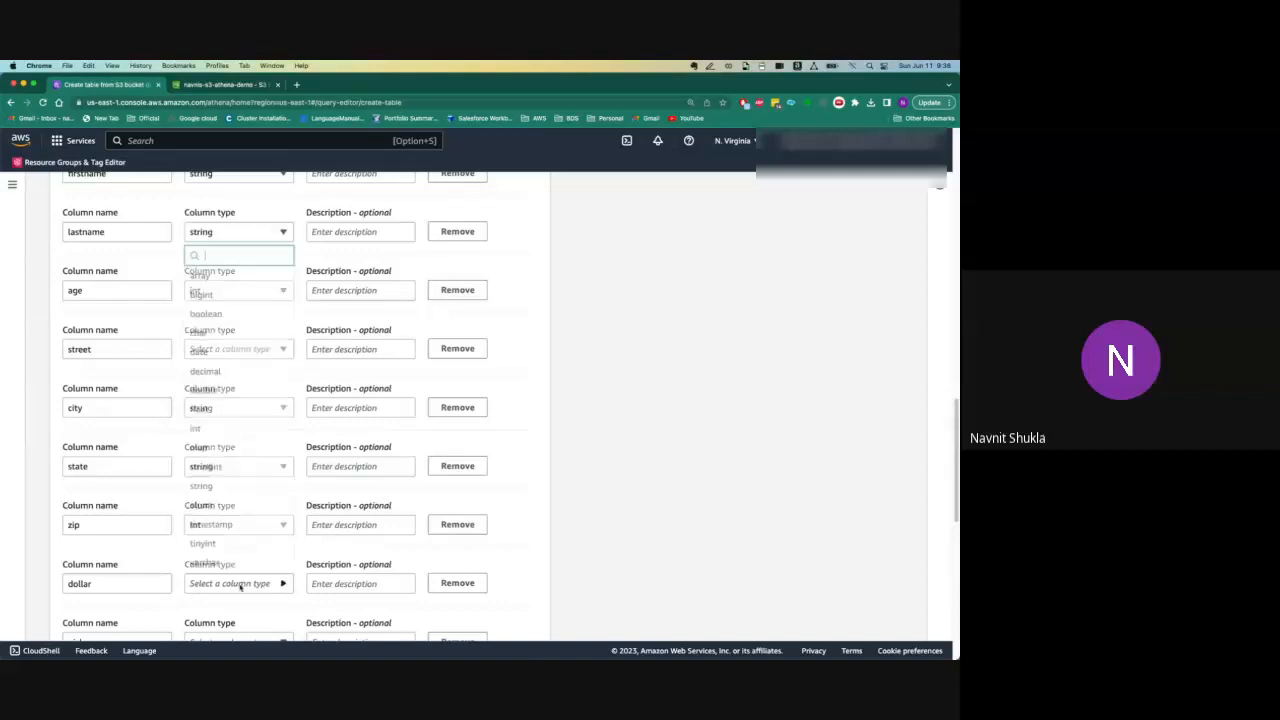
pyautogui.click(250, 399)
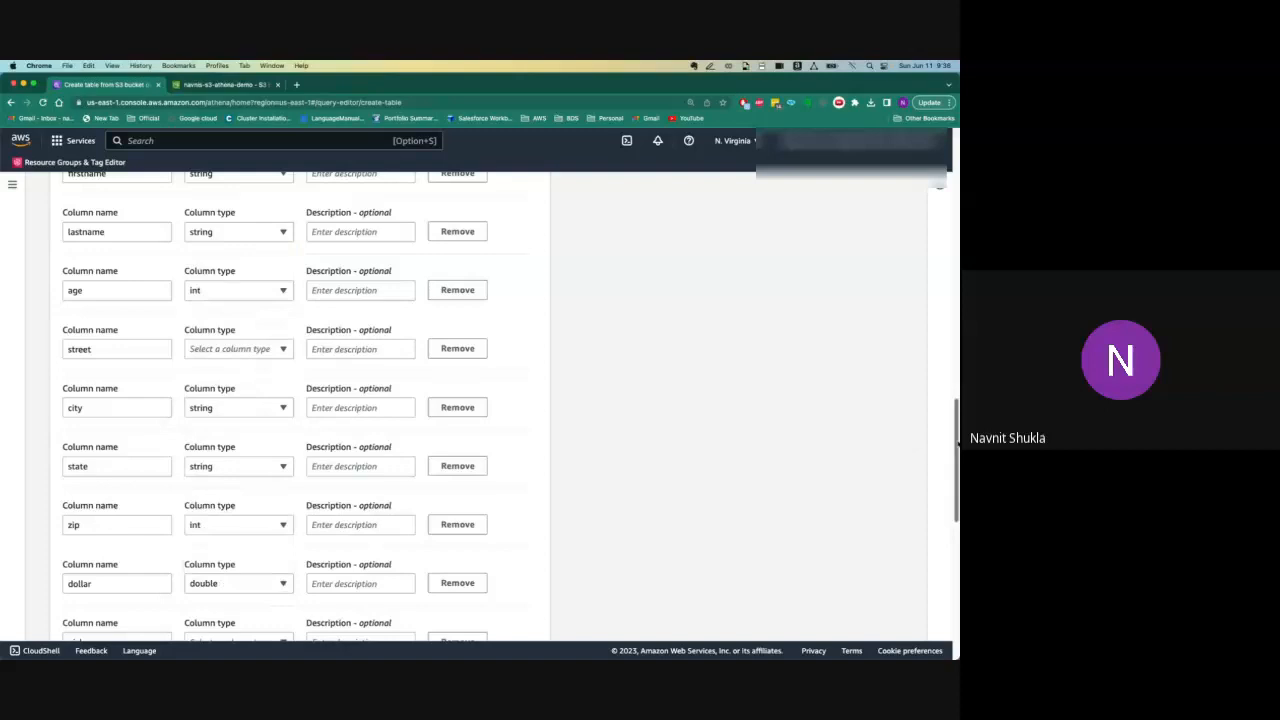
# - Set the pick column's type to string and the date column's type to date
pyautogui.scroll(-5, 914, 452)
pyautogui.click(274, 332)
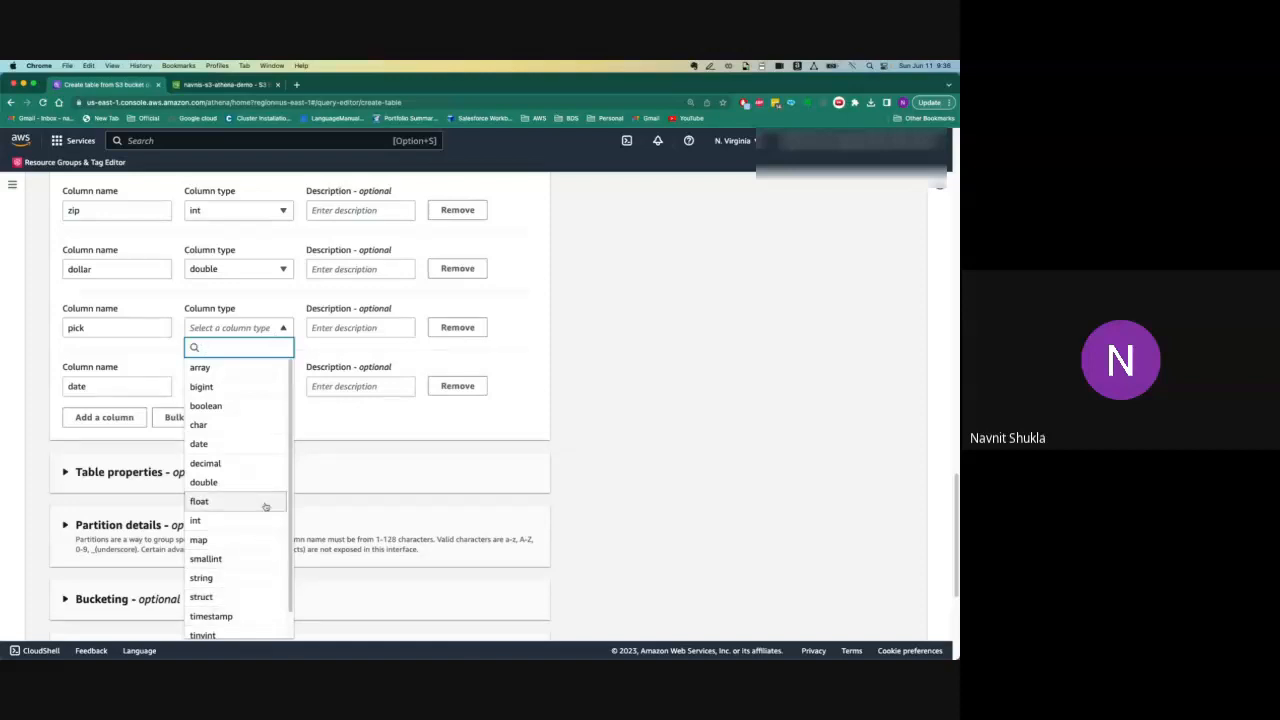
pyautogui.moveTo(291, 526); pyautogui.dragTo(296, 556)
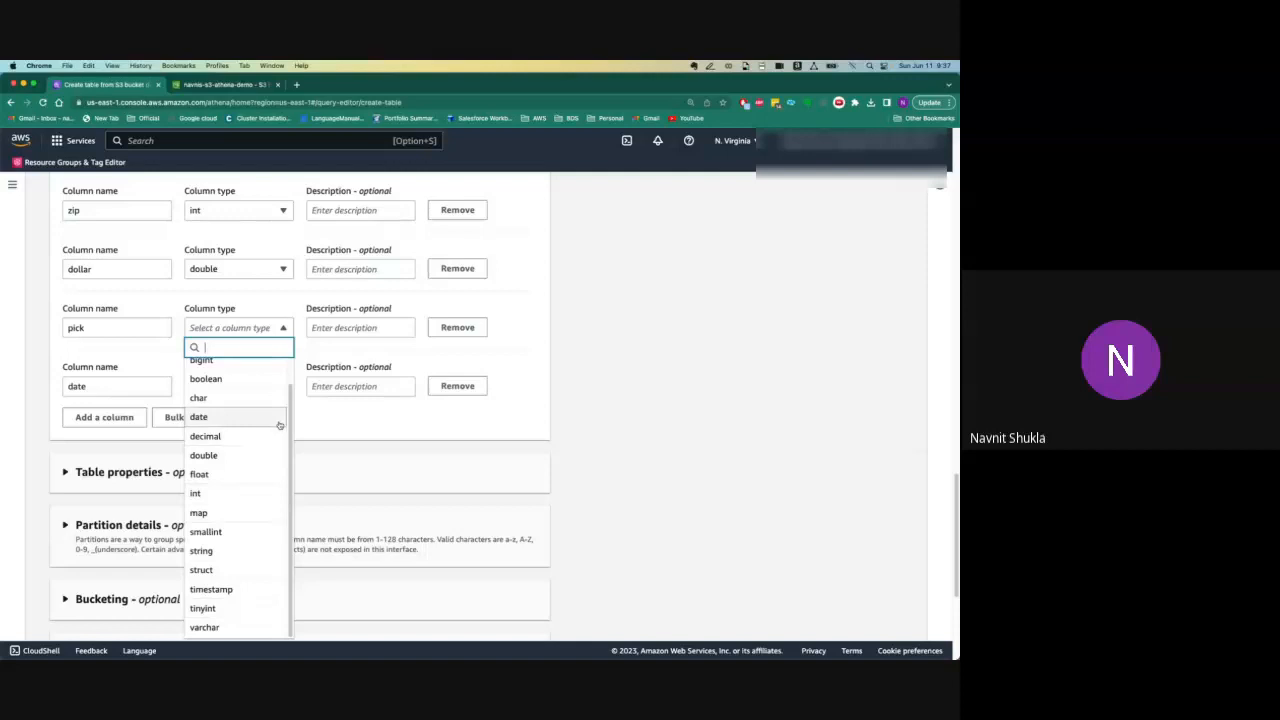
pyautogui.write('str')
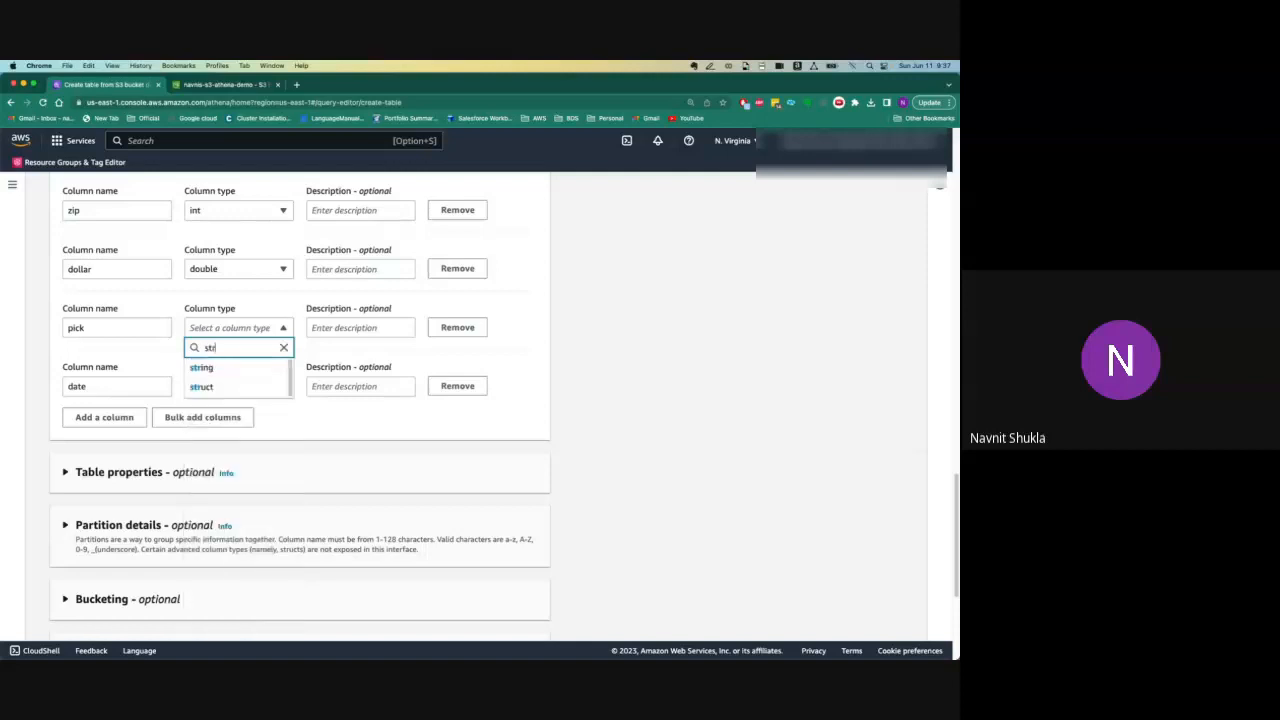
pyautogui.click(238, 369)
pyautogui.click(238, 386)
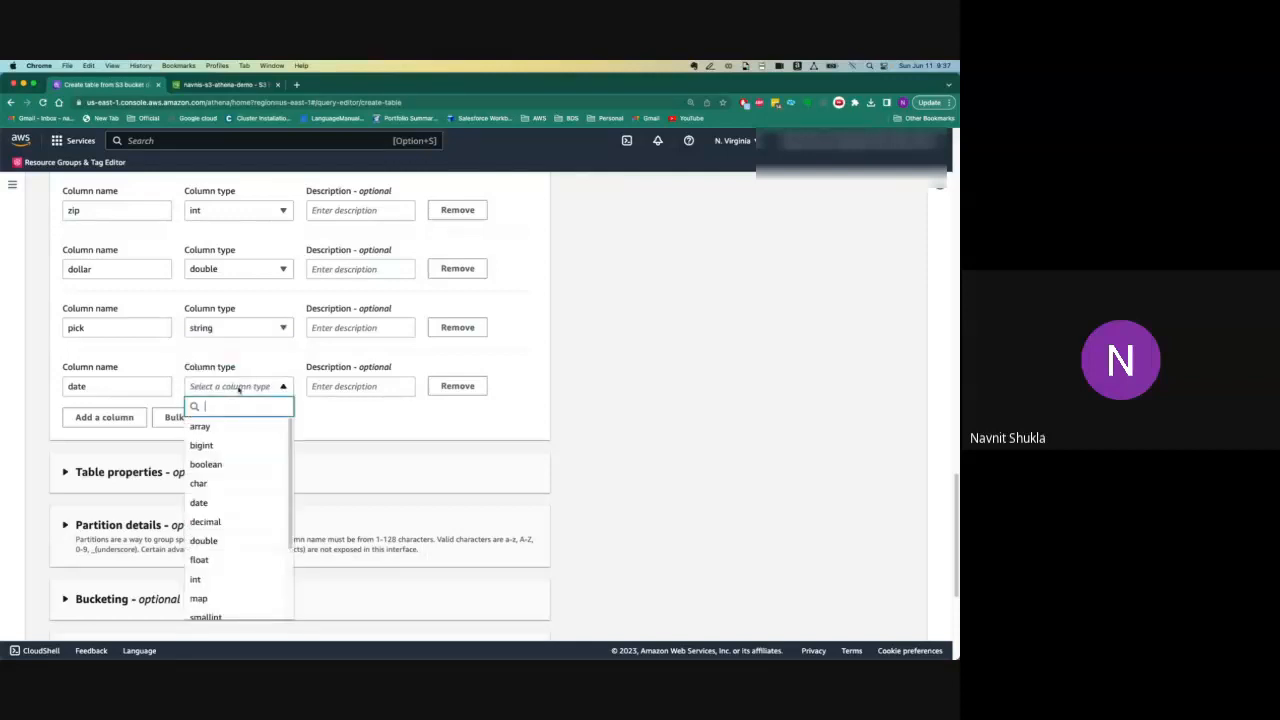
pyautogui.moveTo(291, 453); pyautogui.dragTo(292, 457)
pyautogui.scroll(-1, 285, 462)
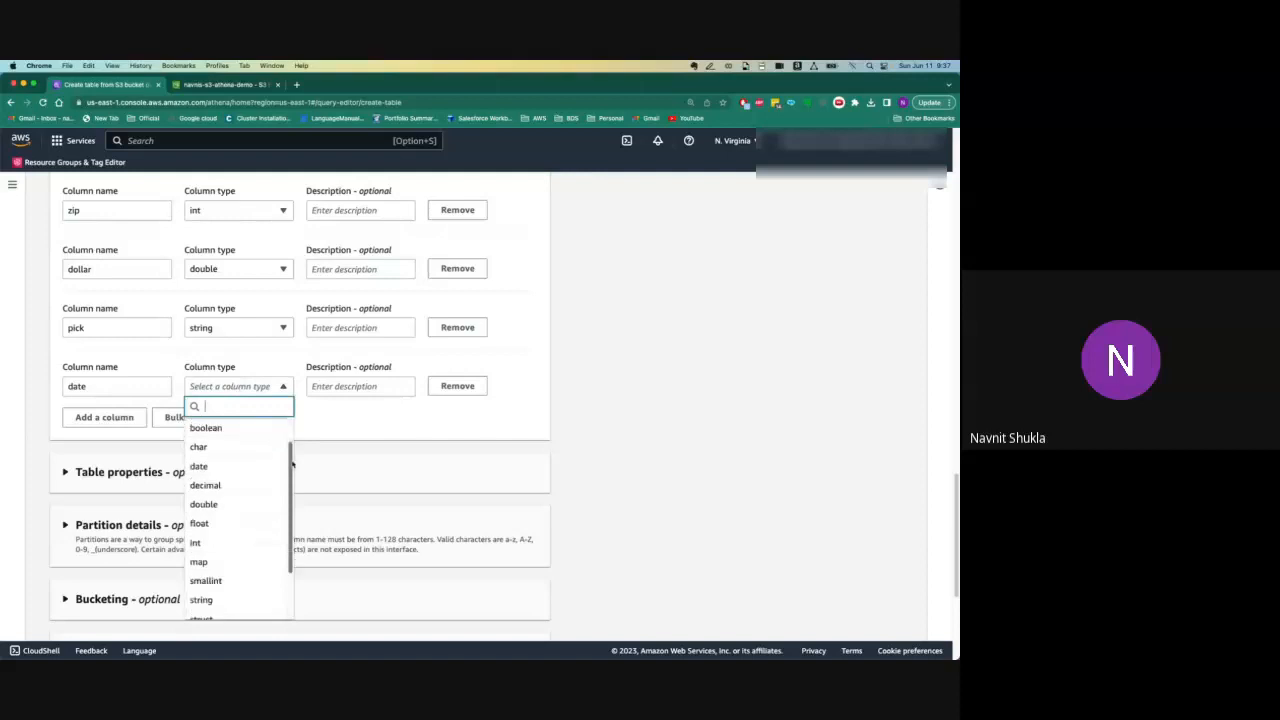
pyautogui.click(262, 466)
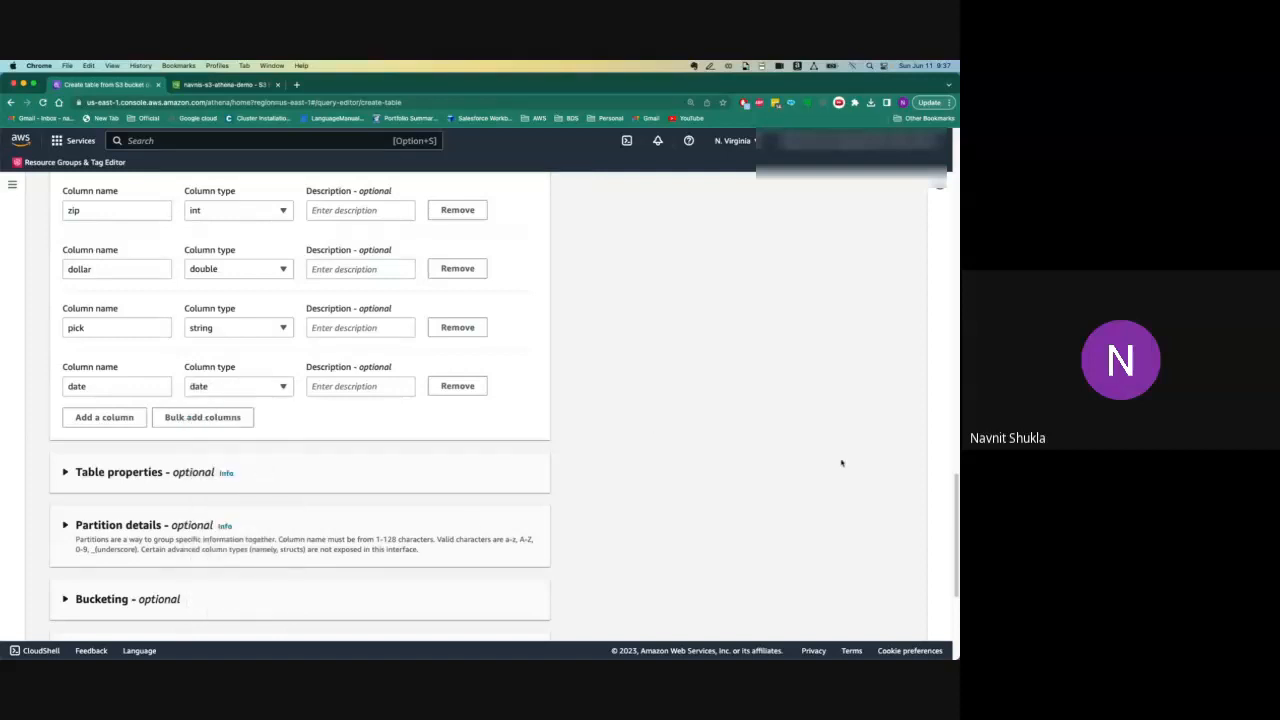
# - View the write compression formats in the optional table properties, and set the skip.header.line.count value to 1
pyautogui.click(410, 471)
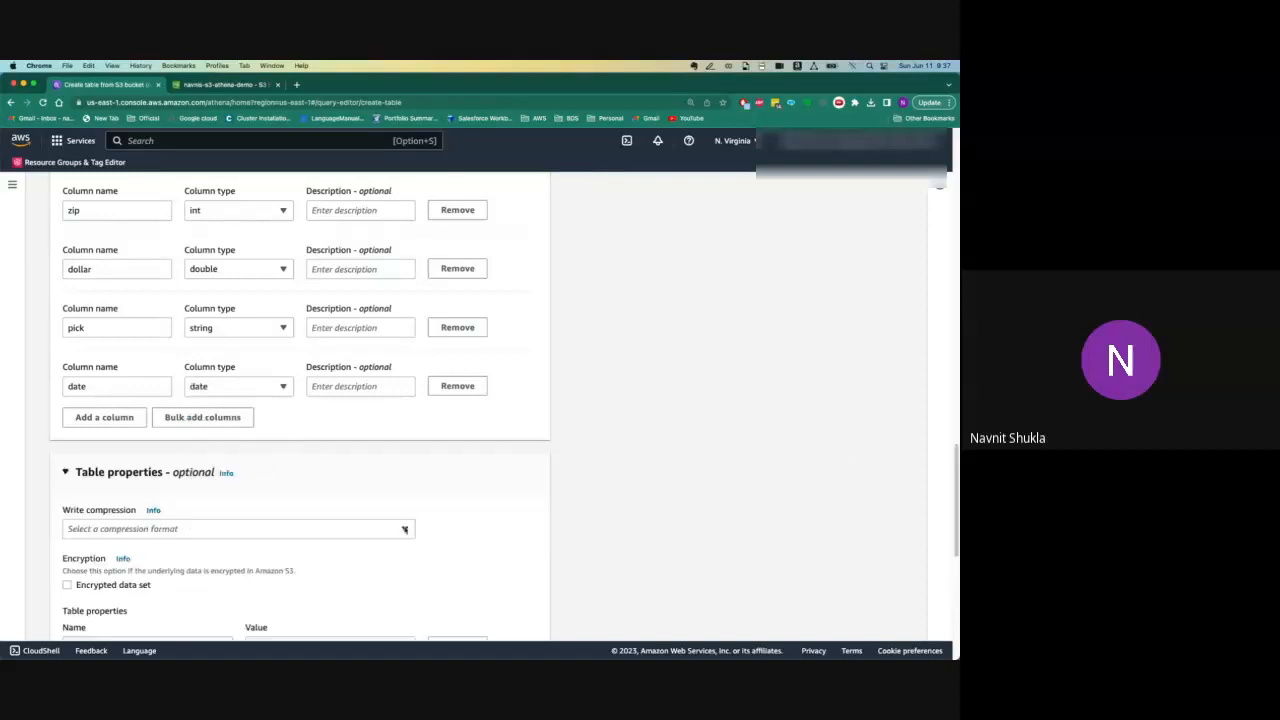
pyautogui.click(404, 529)
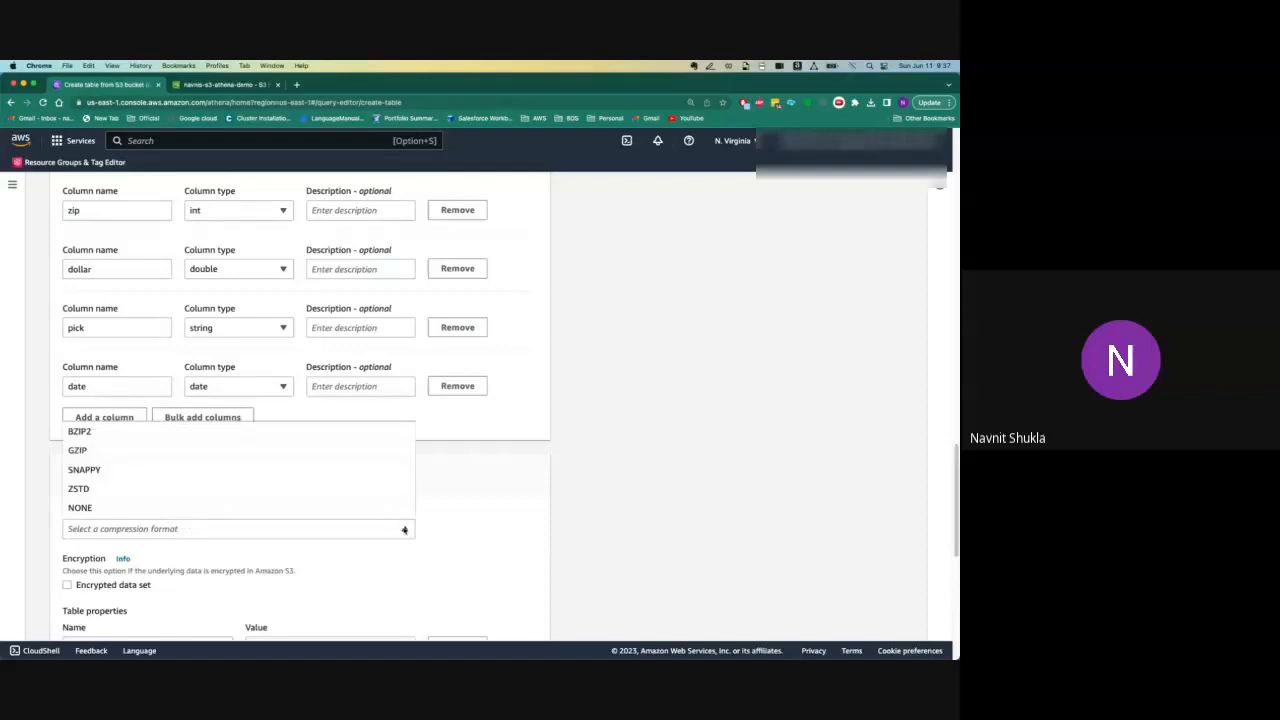
pyautogui.click(602, 499)
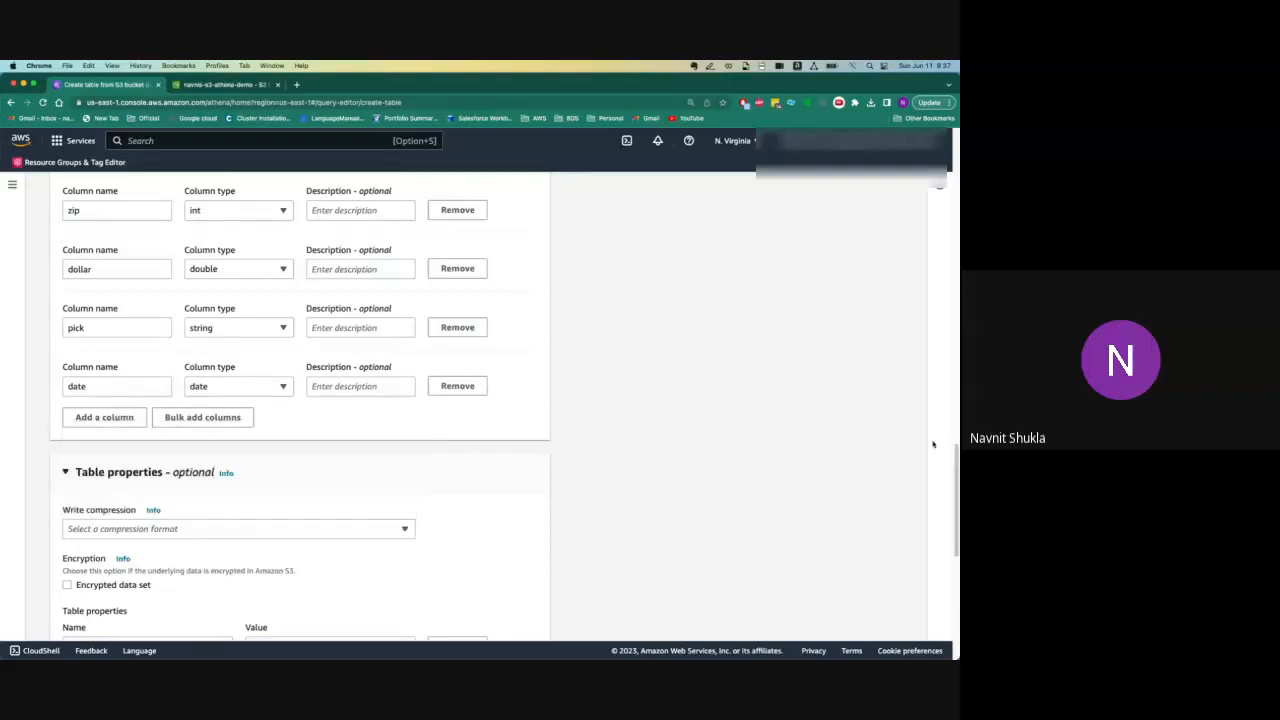
pyautogui.moveTo(957, 456); pyautogui.dragTo(958, 504)
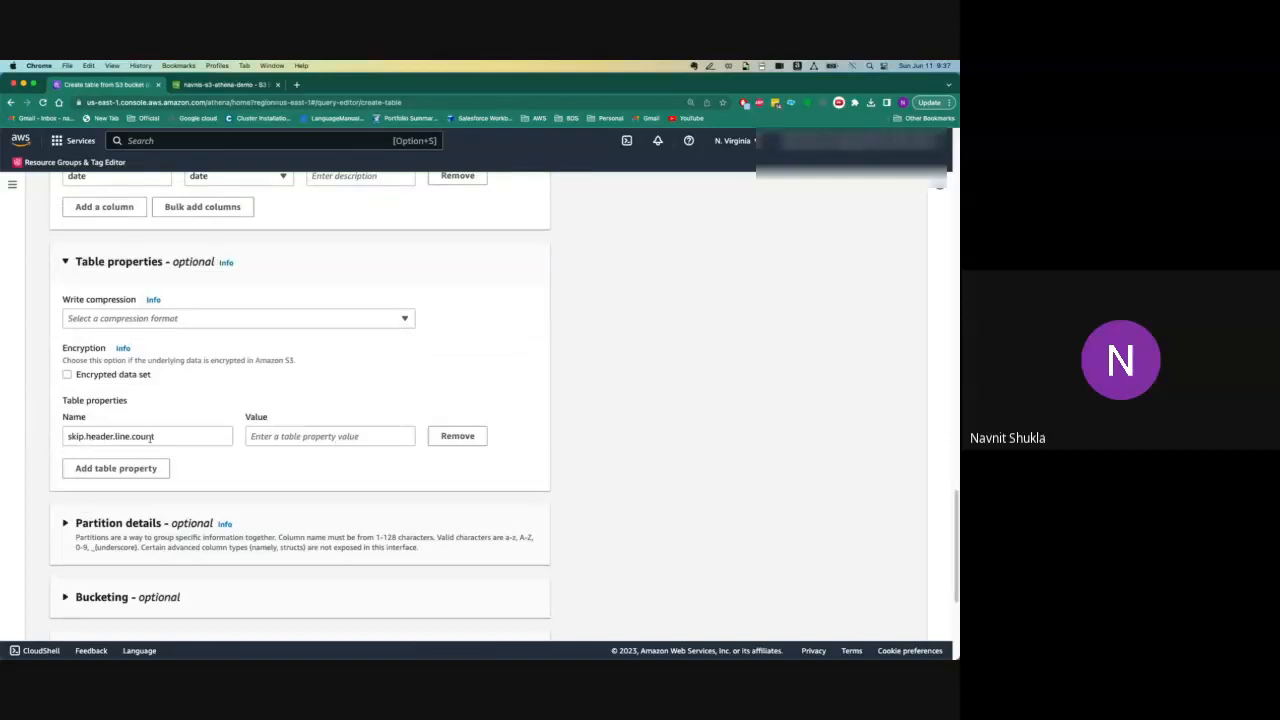
pyautogui.click(289, 436)
pyautogui.write('1')
pyautogui.click(268, 468)
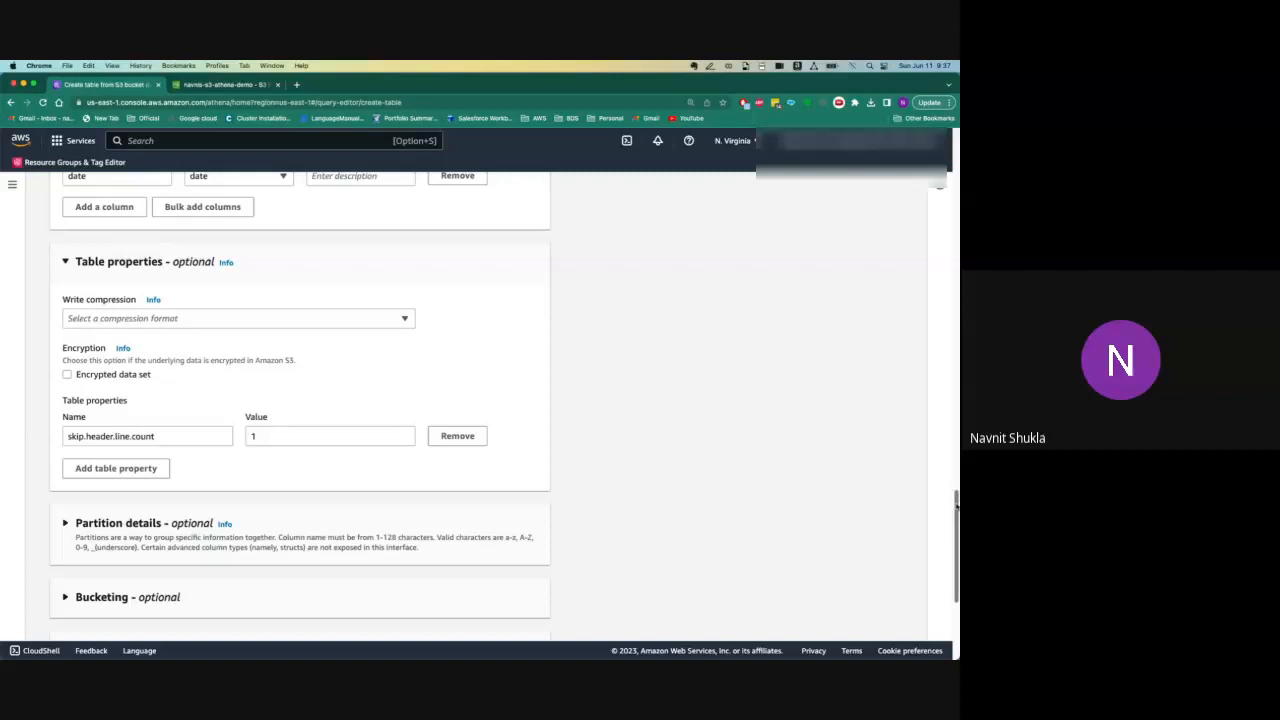
# - Expand the optional partition details to view the partition column fields
pyautogui.scroll(-3, 957, 508)
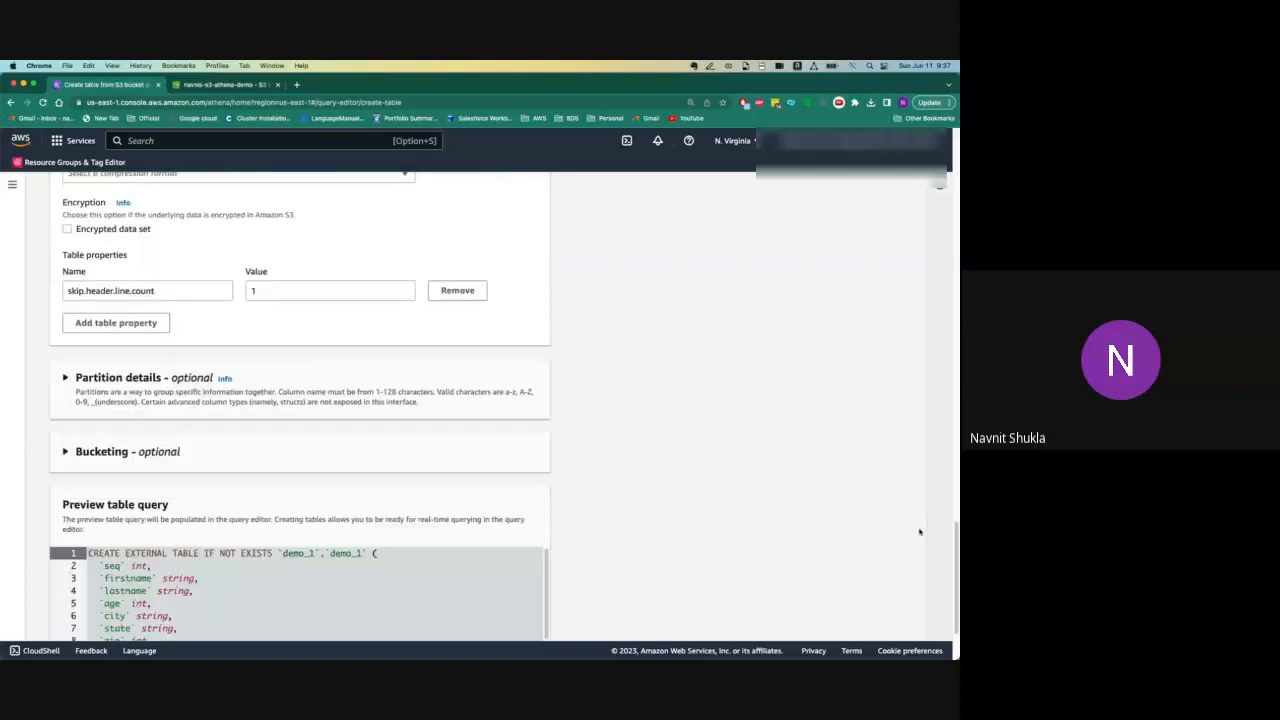
pyautogui.click(433, 401)
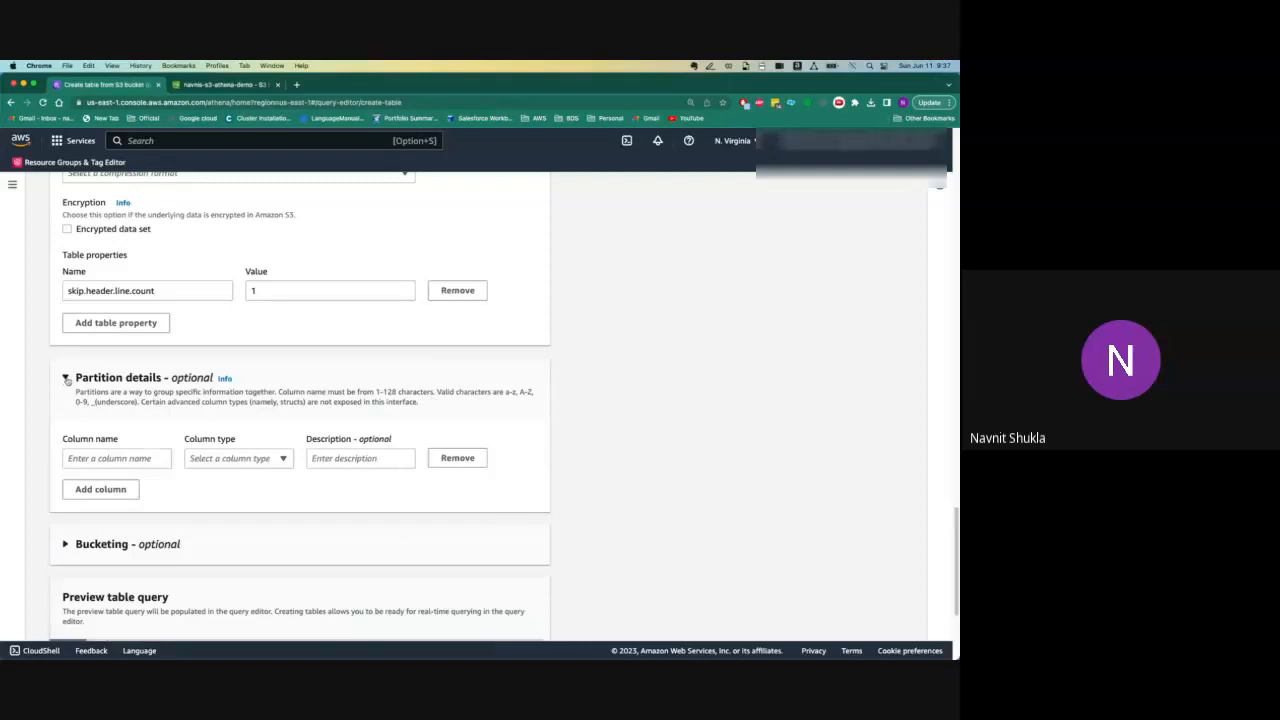
# - Collapse the partition details and review the full CREATE EXTERNAL TABLE statement in the table query preview
pyautogui.click(66, 379)
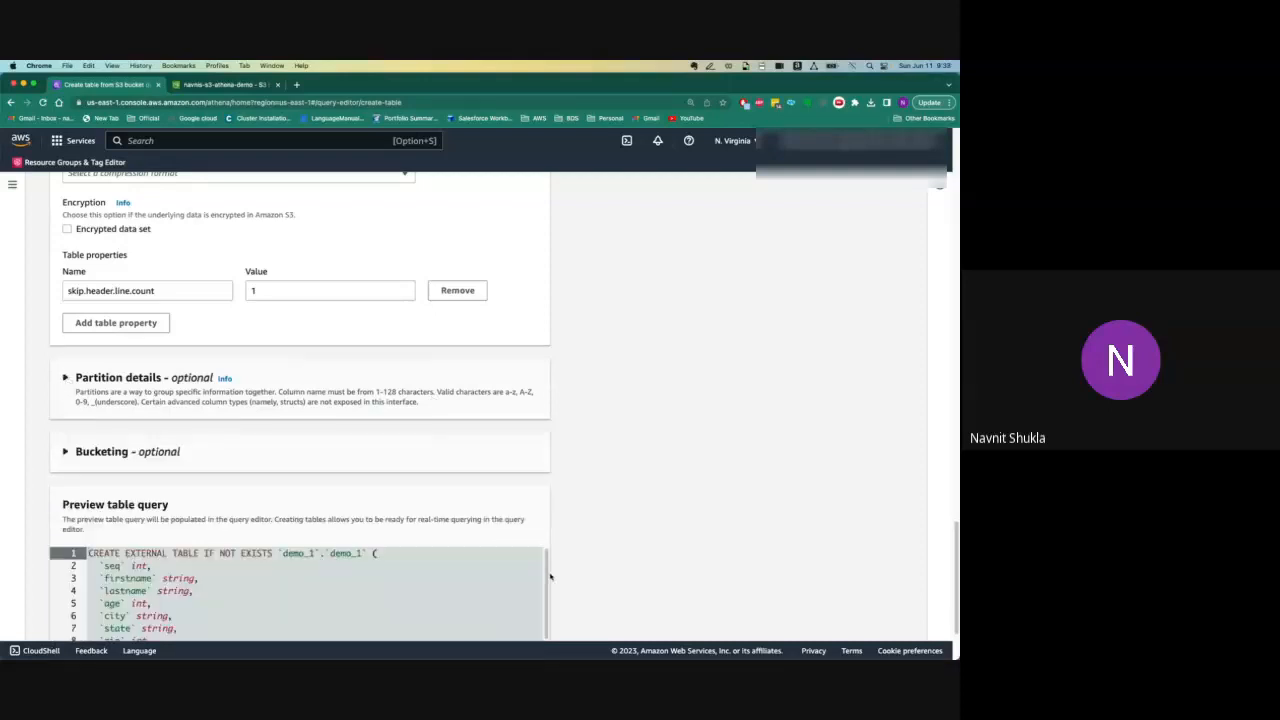
pyautogui.scroll(-2, 544, 511)
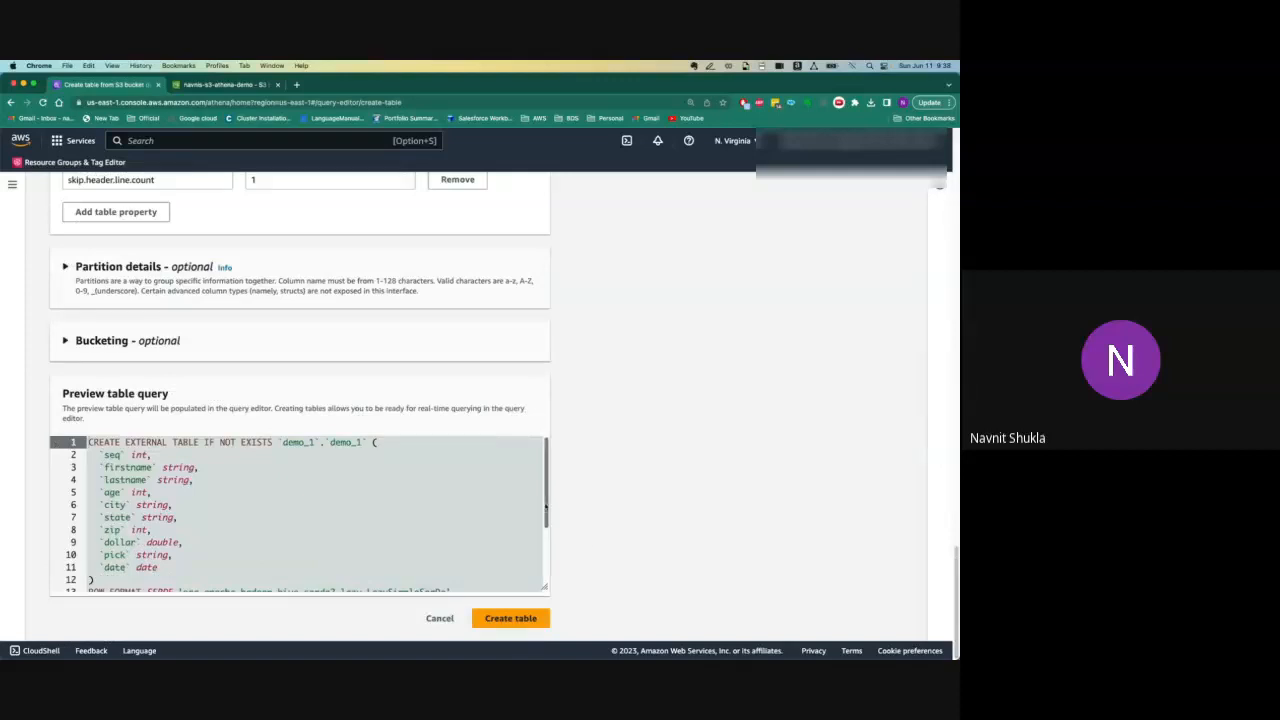
pyautogui.moveTo(548, 506); pyautogui.dragTo(547, 579)
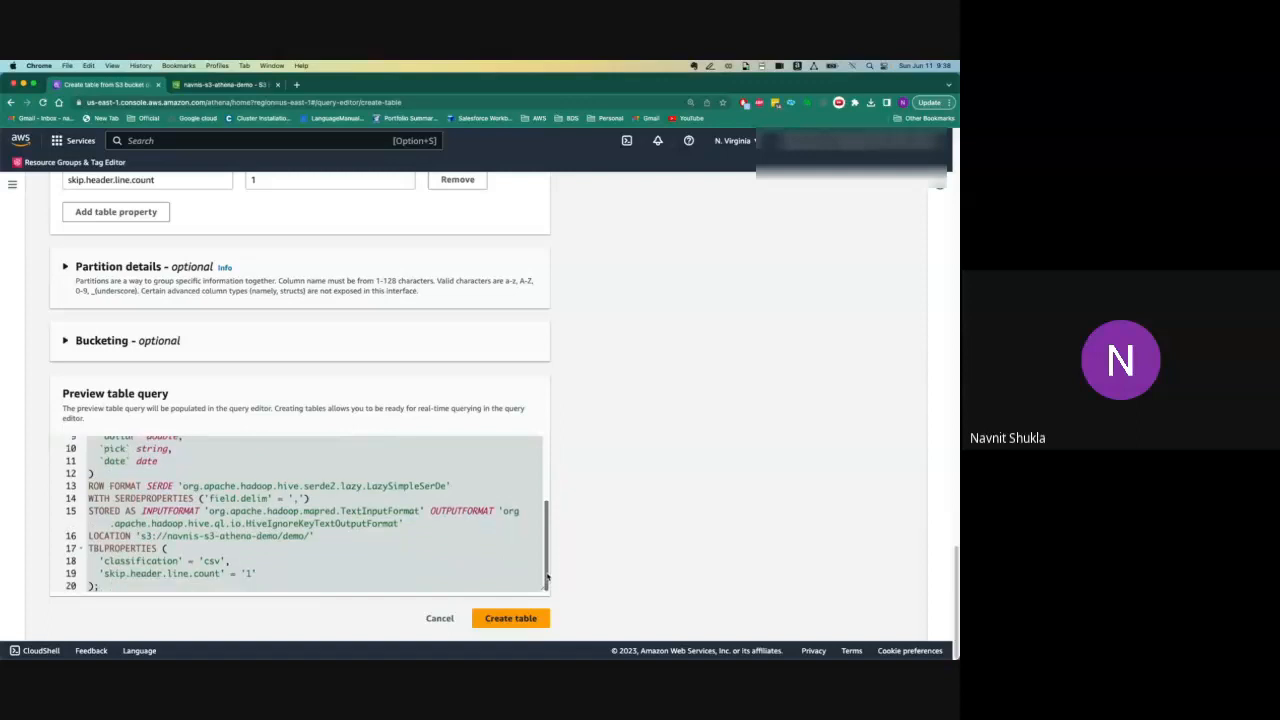
pyautogui.scroll(5, 292, 460)
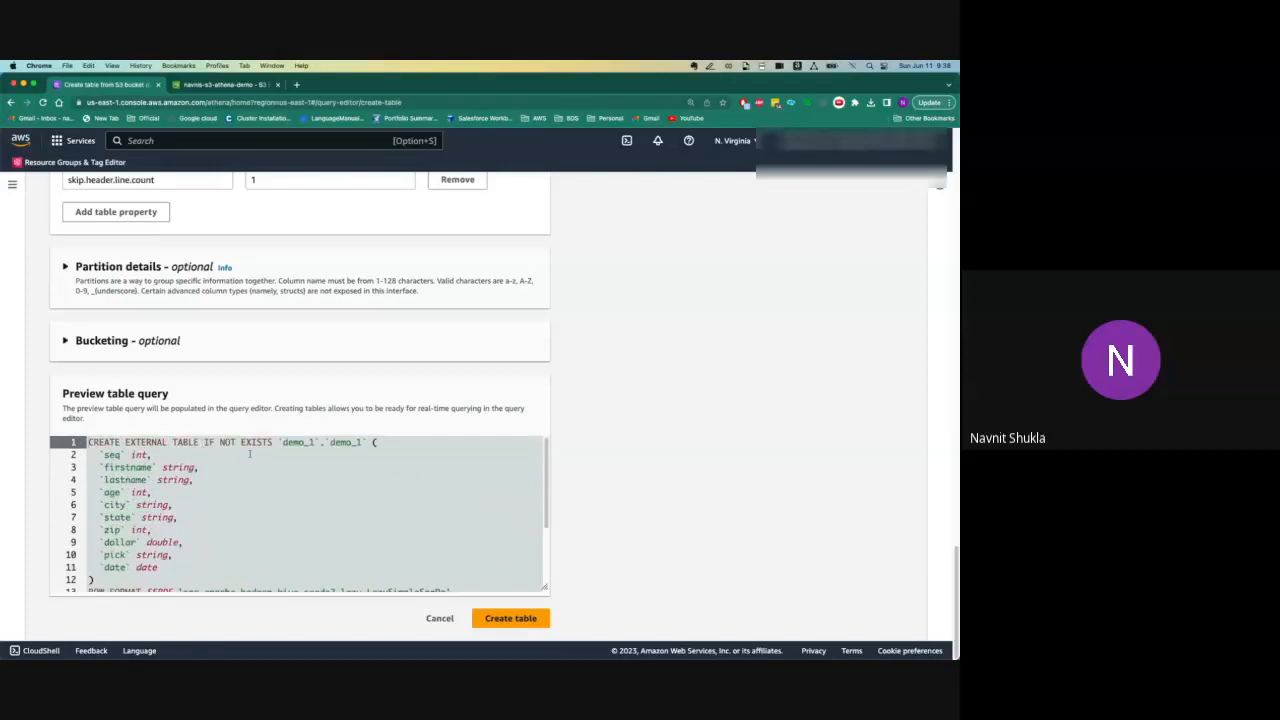
pyautogui.moveTo(547, 465); pyautogui.dragTo(563, 537)
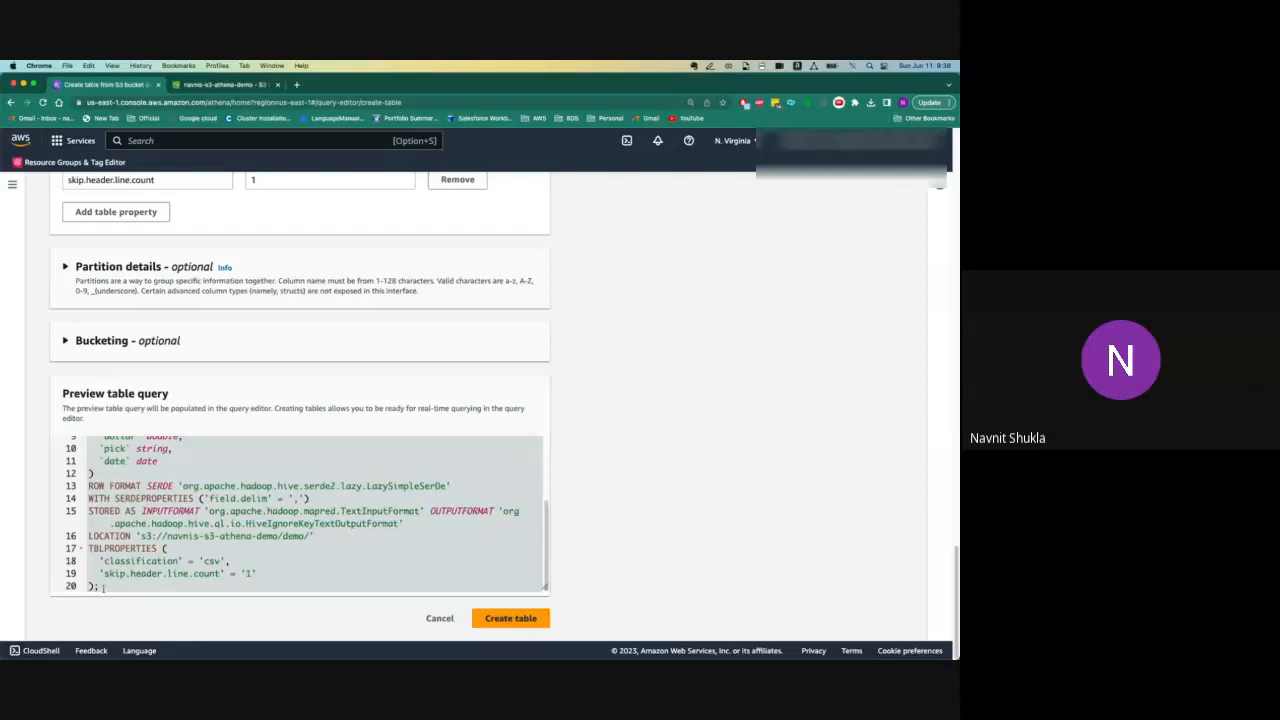
pyautogui.moveTo(127, 586); pyautogui.dragTo(73, 437)
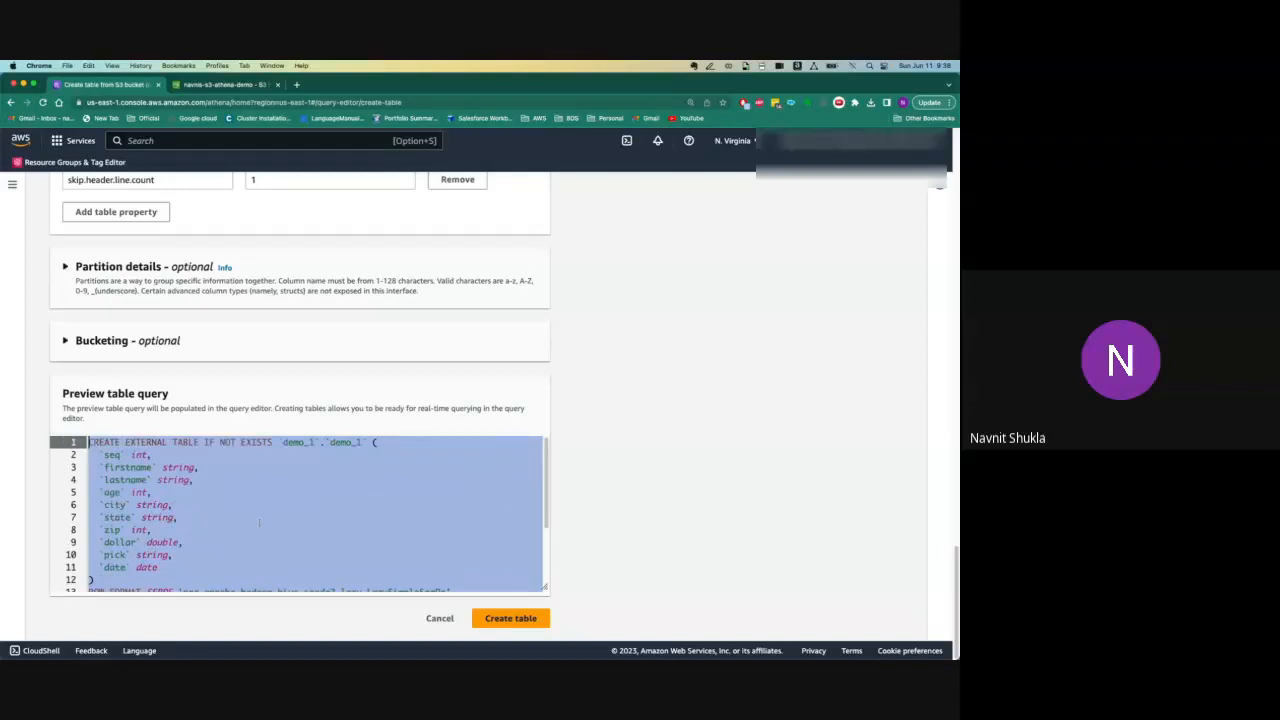
# - Set the missing column type of the street column to string and create the table
pyautogui.click(511, 618)
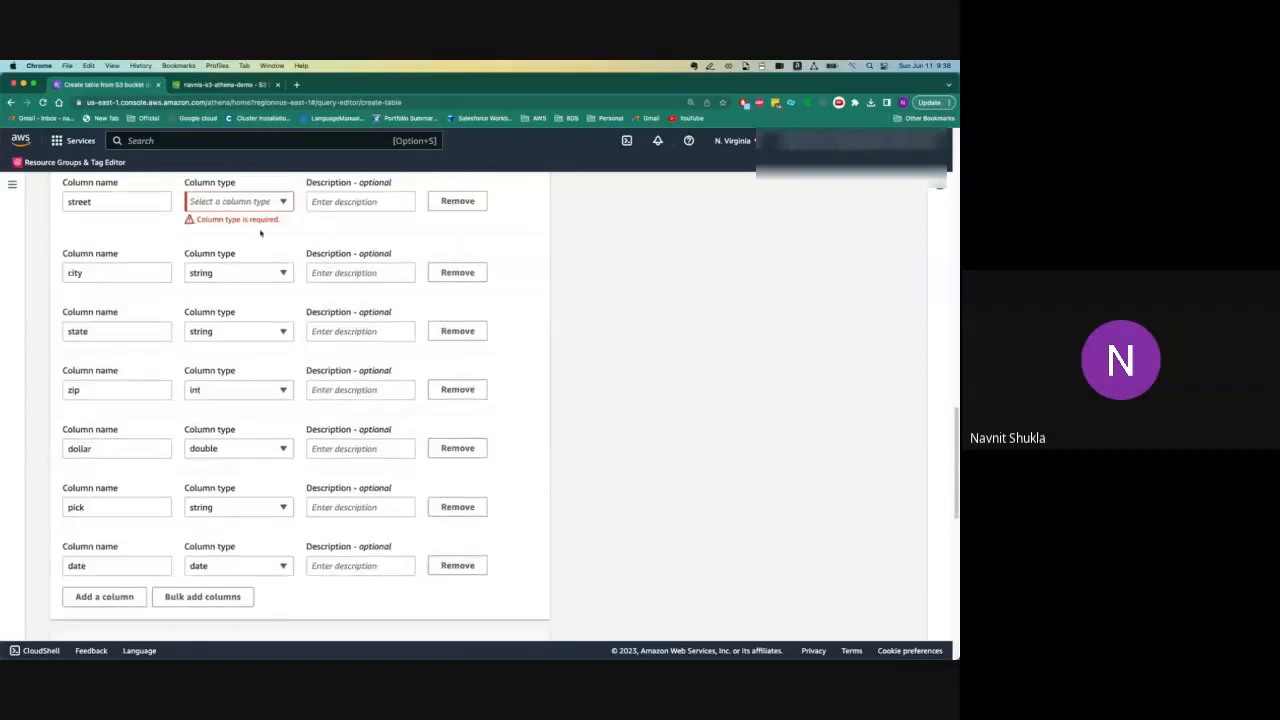
pyautogui.click(240, 202)
pyautogui.write('st')
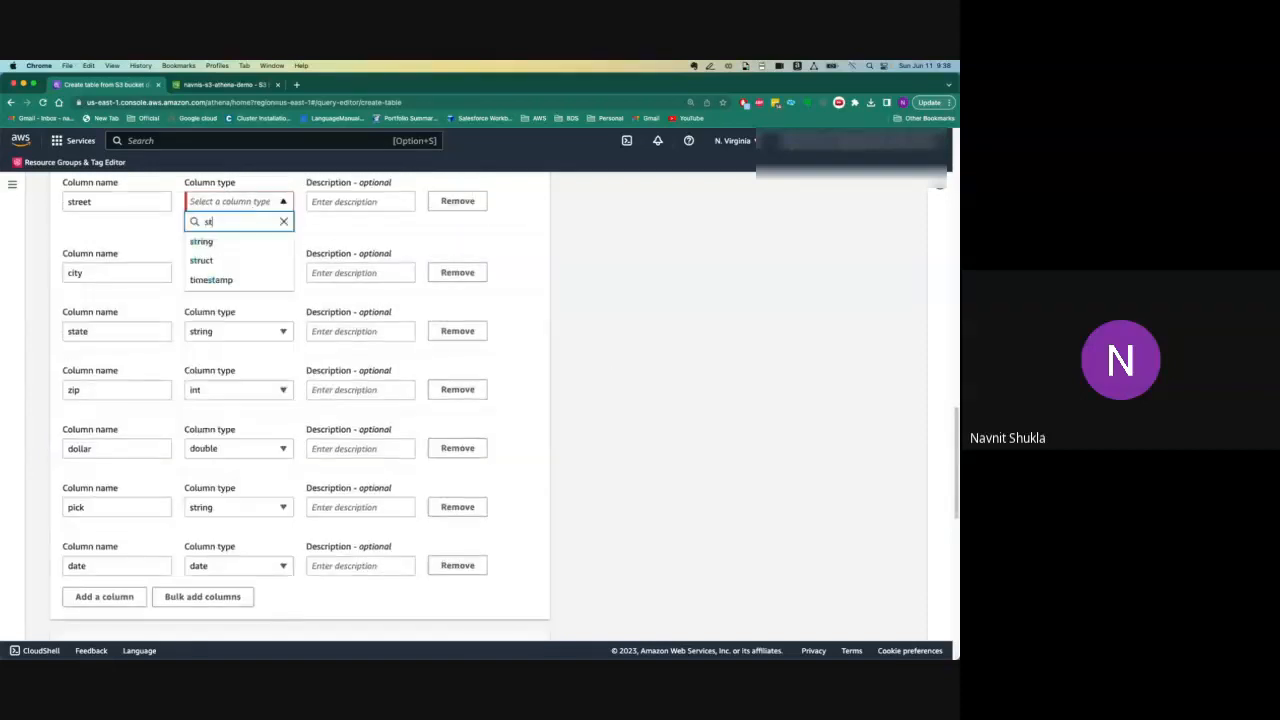
pyautogui.click(233, 244)
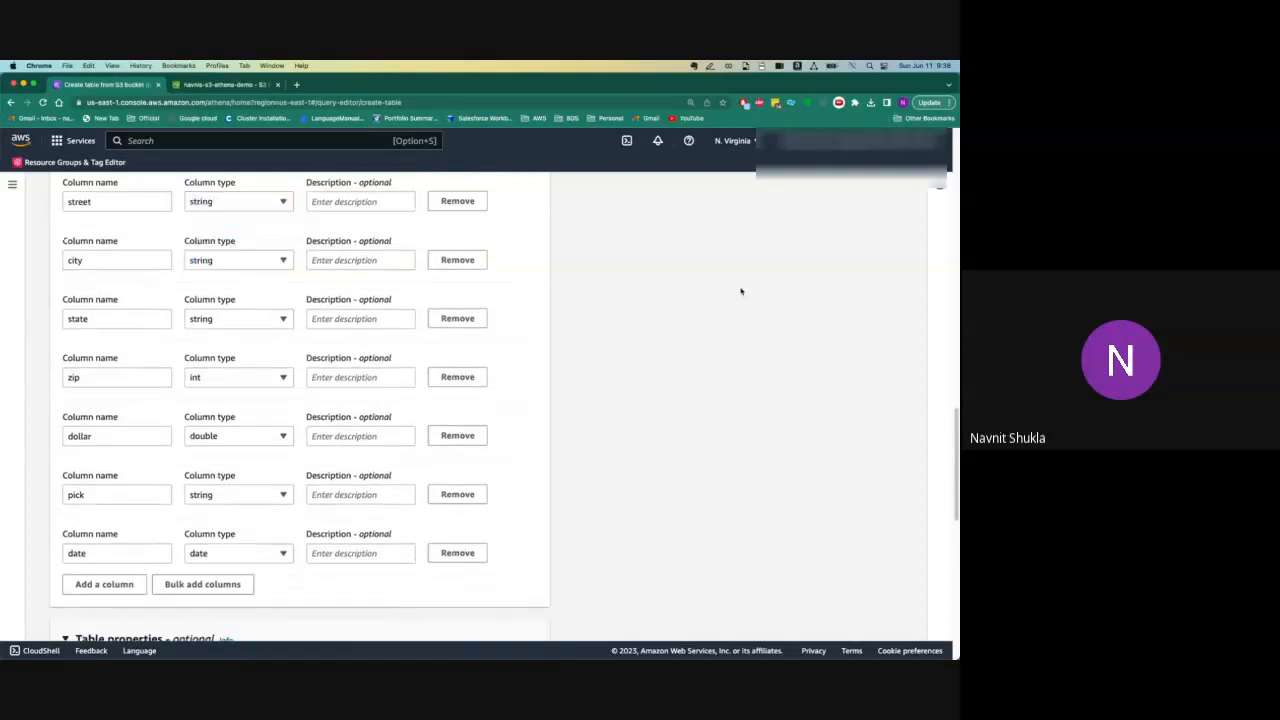
pyautogui.moveTo(952, 433); pyautogui.dragTo(952, 570)
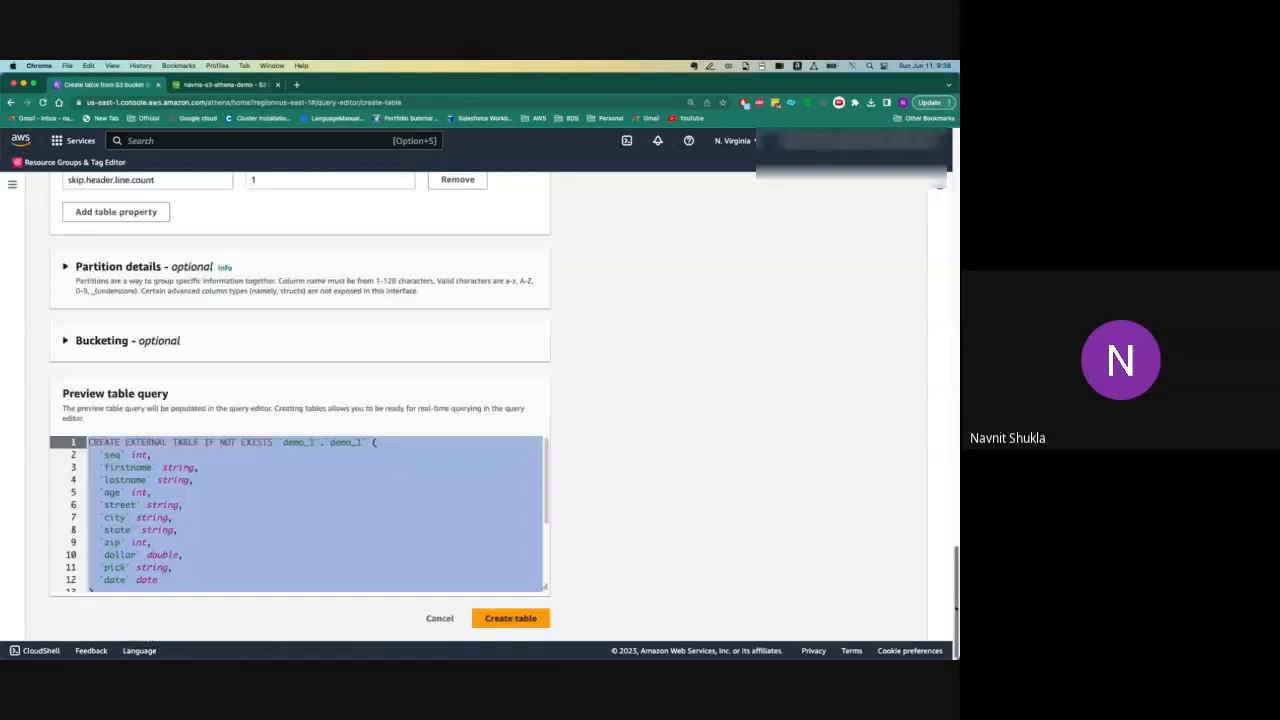
pyautogui.click(500, 618)
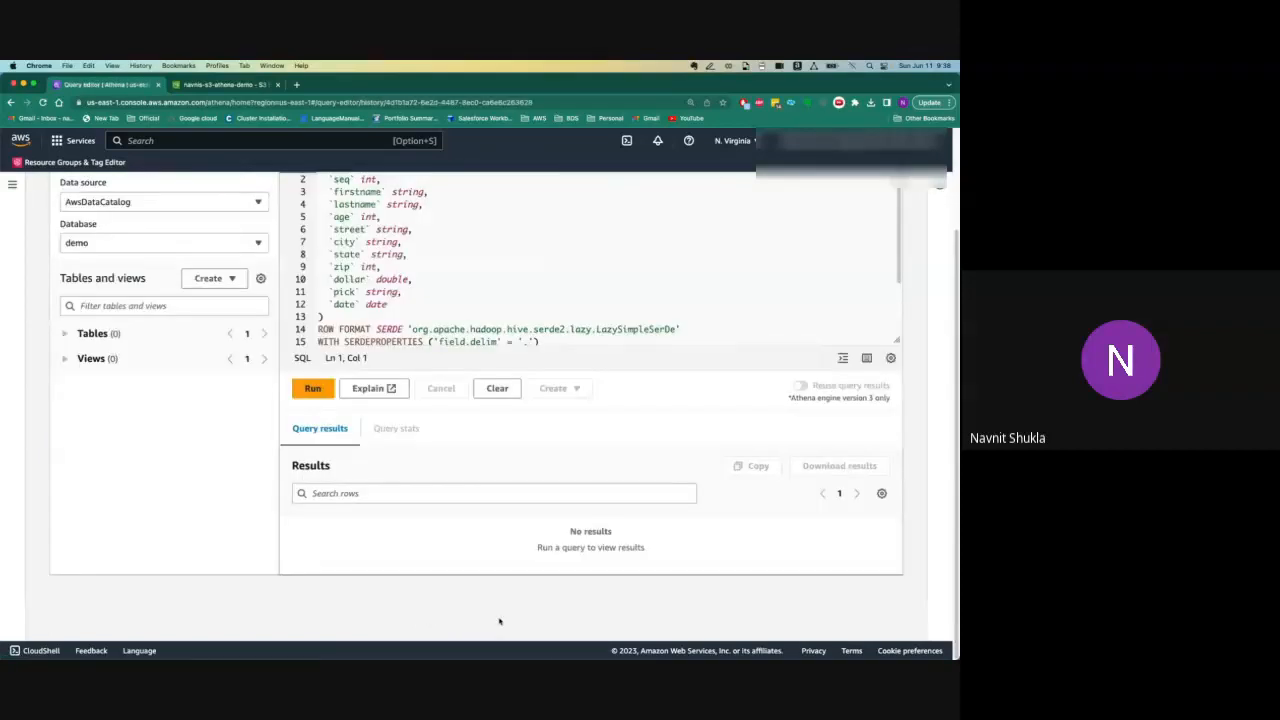
# - Switch the query editor's database to demo_1 and expand the demo_1 table's column list
pyautogui.scroll(2, 500, 622)
pyautogui.click(221, 349)
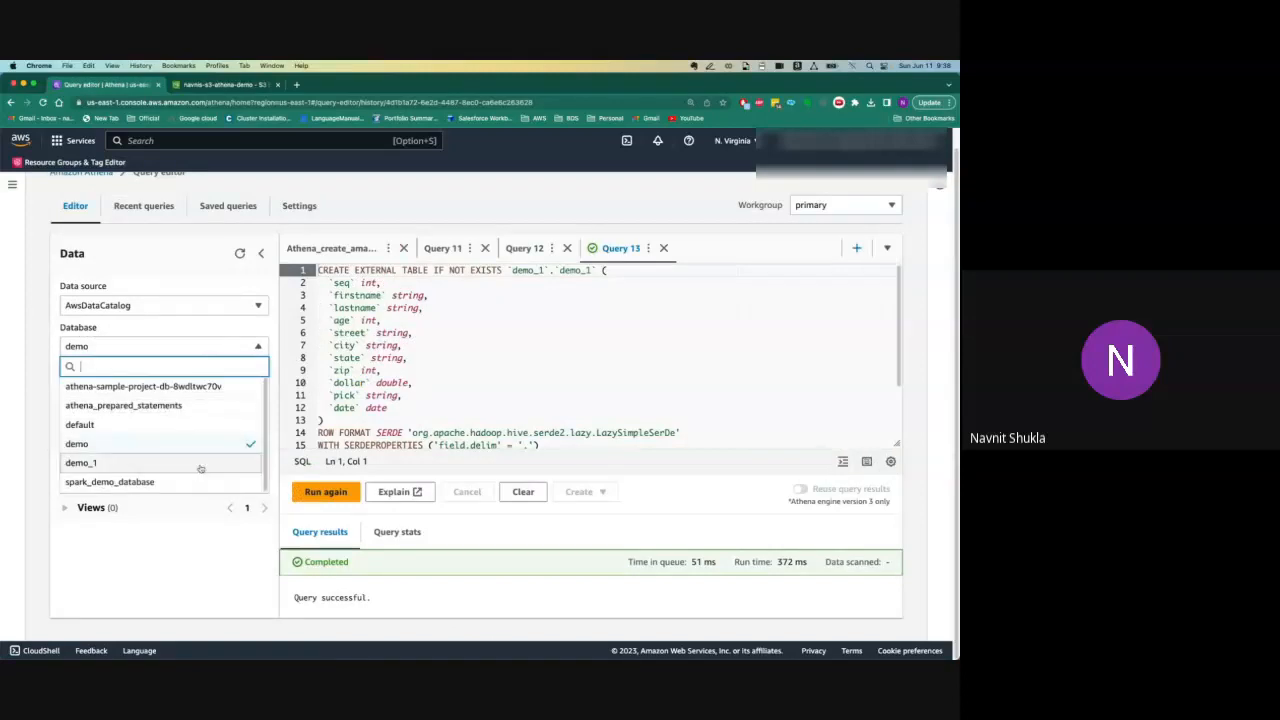
pyautogui.click(200, 463)
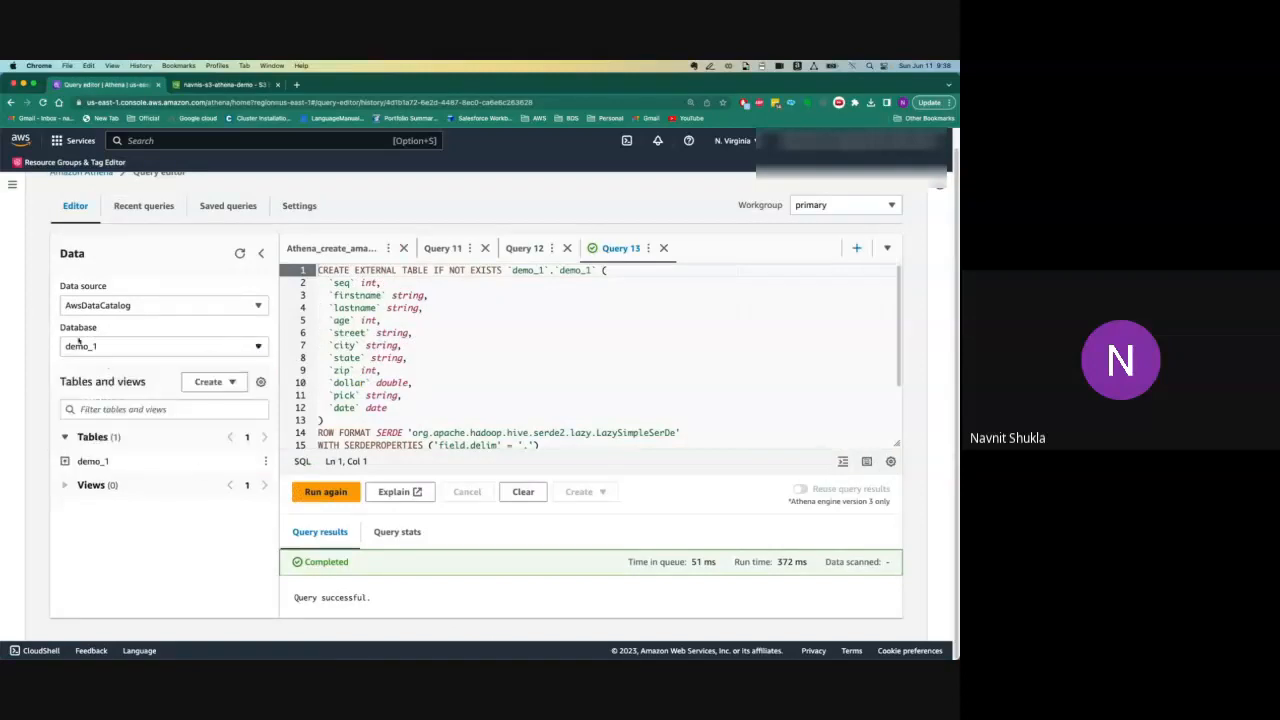
pyautogui.click(64, 461)
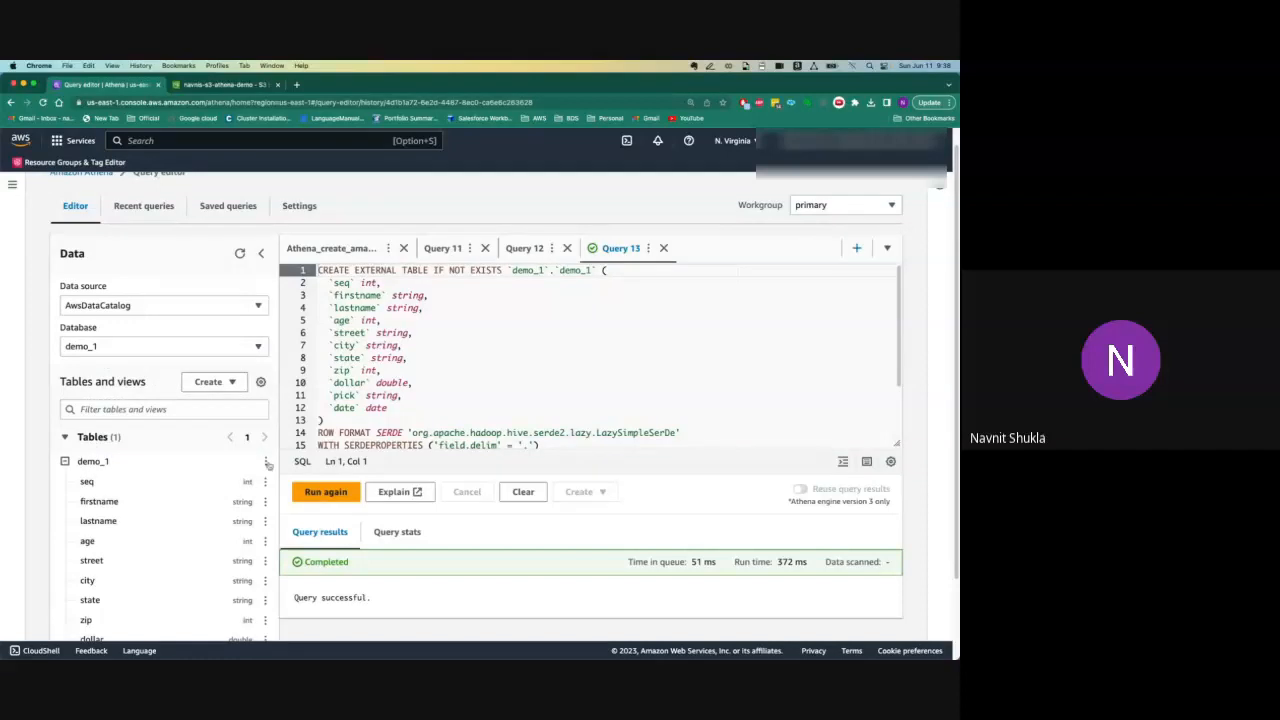
# - Preview the demo_1 table and examine all result columns, including dollar, pick and date
pyautogui.click(266, 461)
pyautogui.click(318, 305)
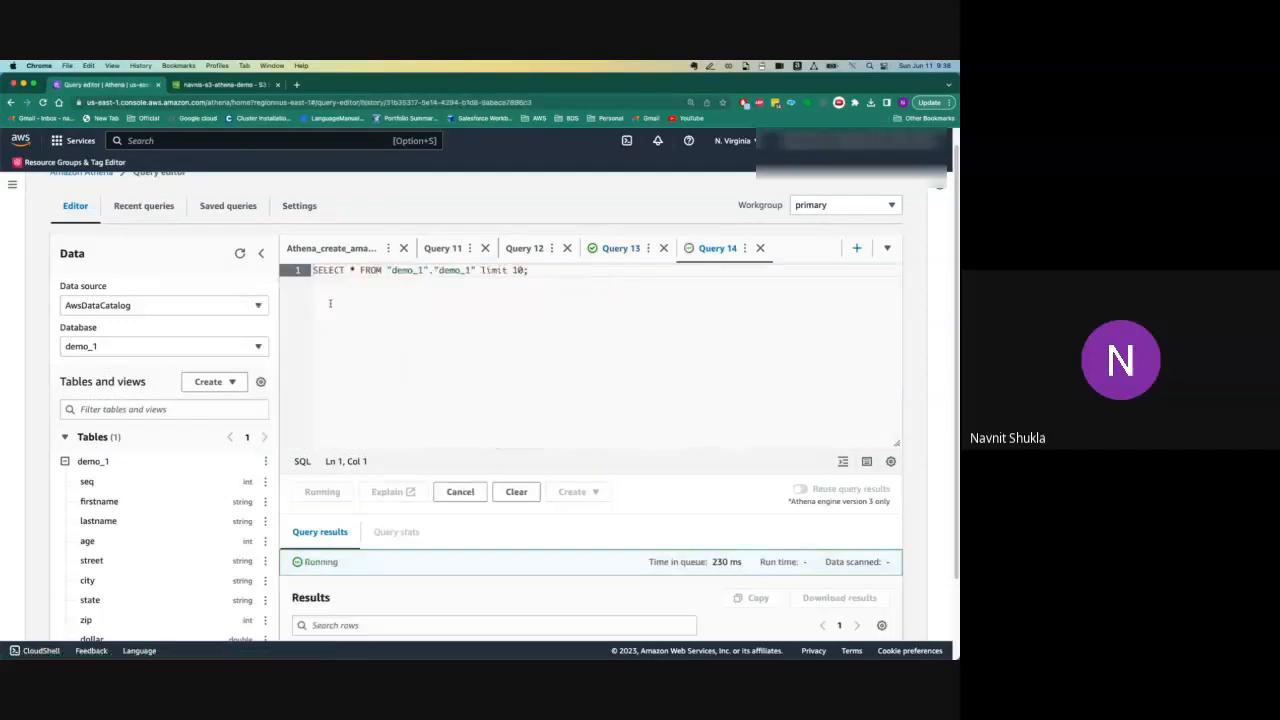
pyautogui.moveTo(956, 302); pyautogui.dragTo(959, 443)
pyautogui.scroll(-2, 665, 597)
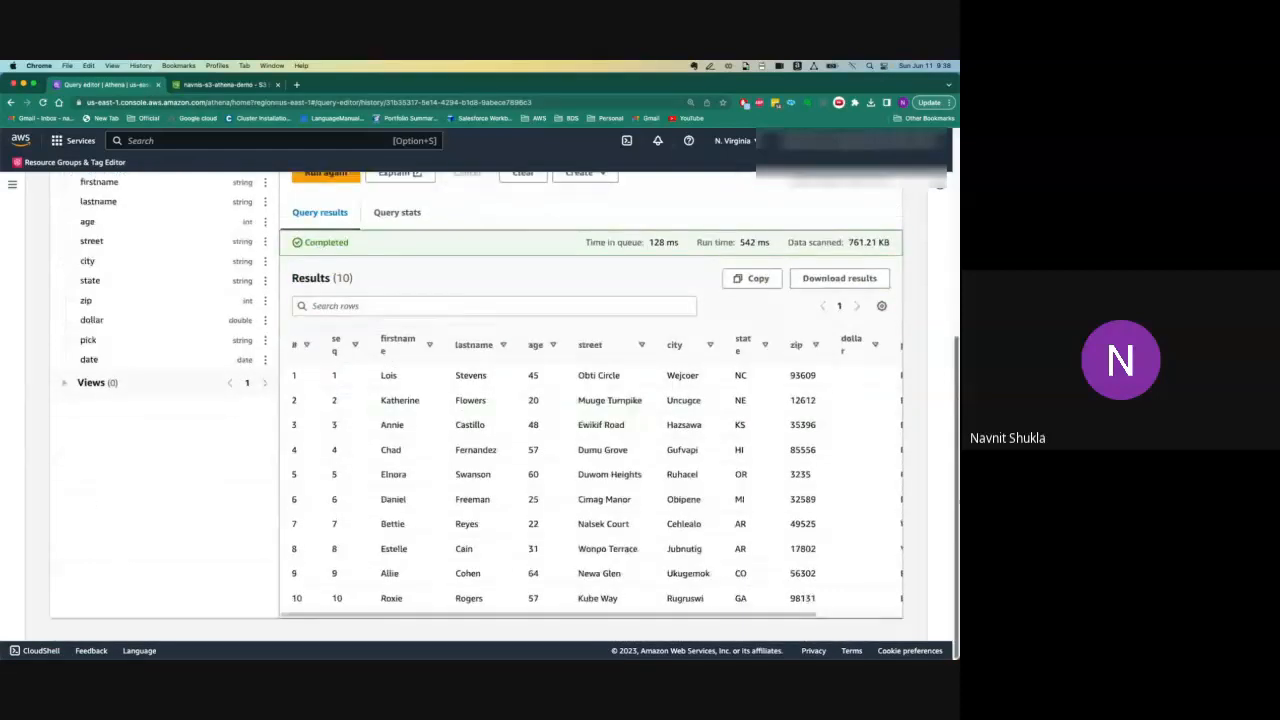
pyautogui.moveTo(757, 613); pyautogui.dragTo(845, 612)
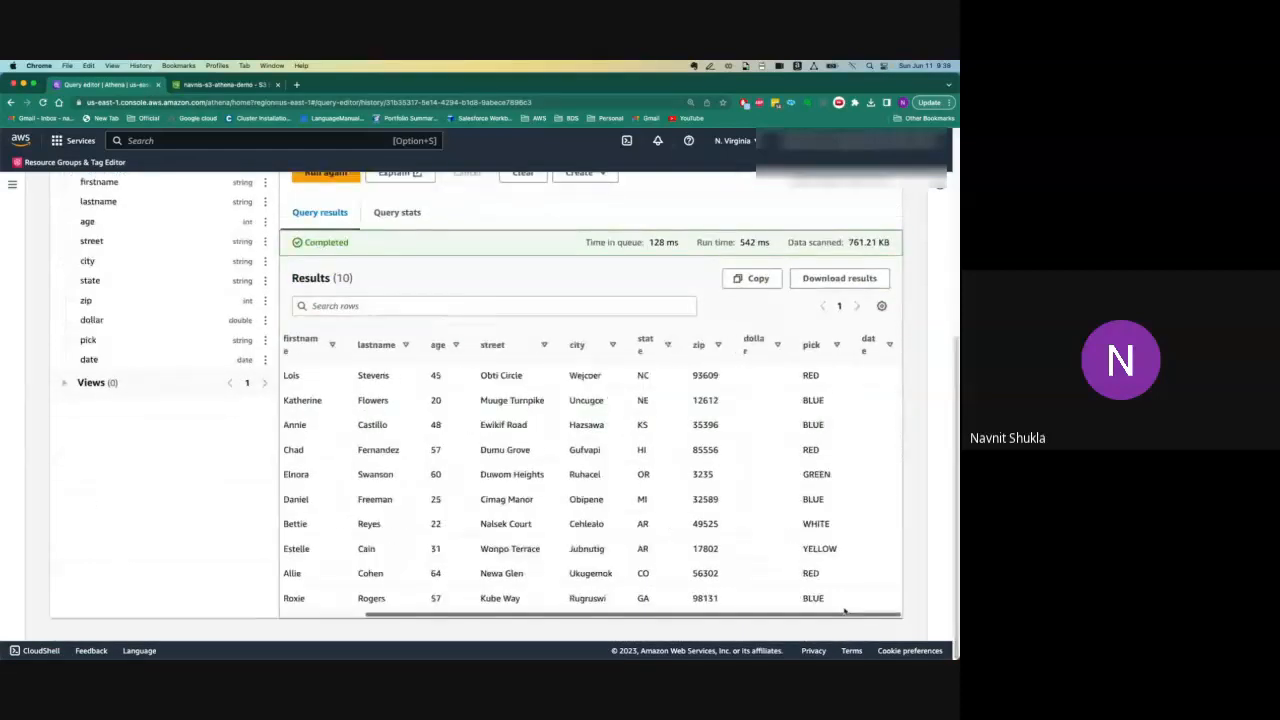
pyautogui.moveTo(756, 610); pyautogui.dragTo(644, 614)
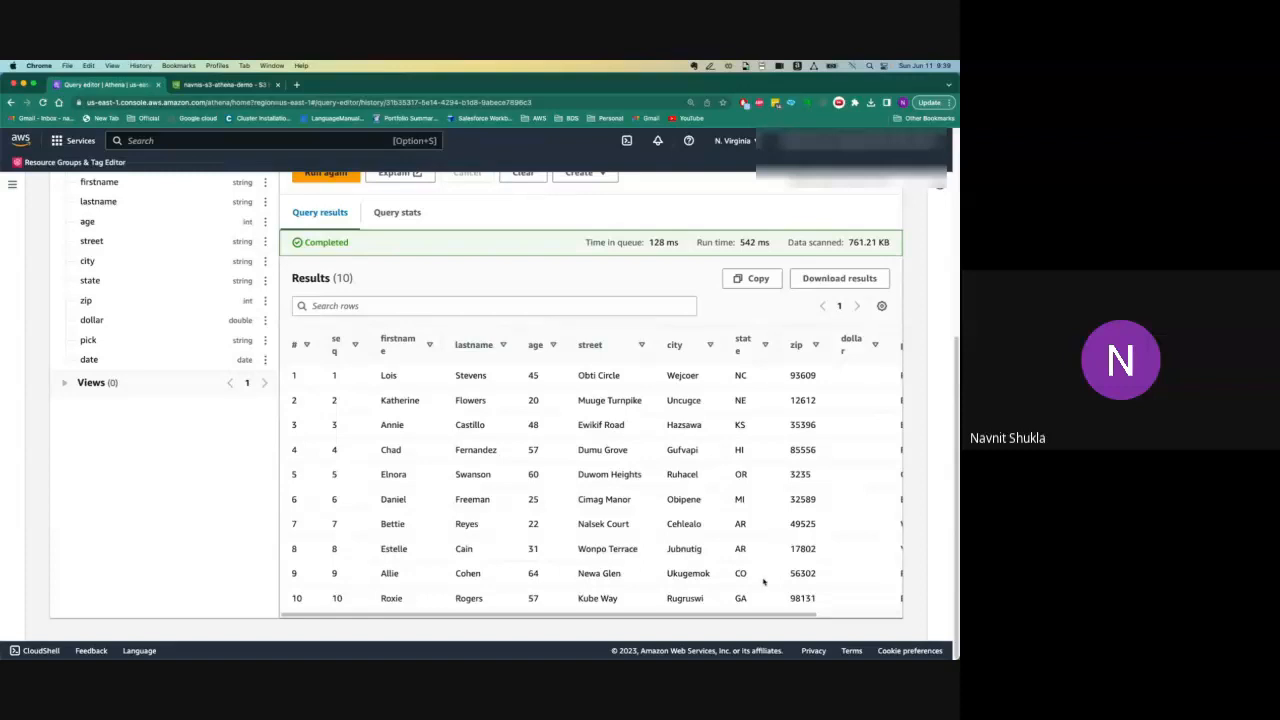
pyautogui.moveTo(750, 615); pyautogui.dragTo(831, 608)
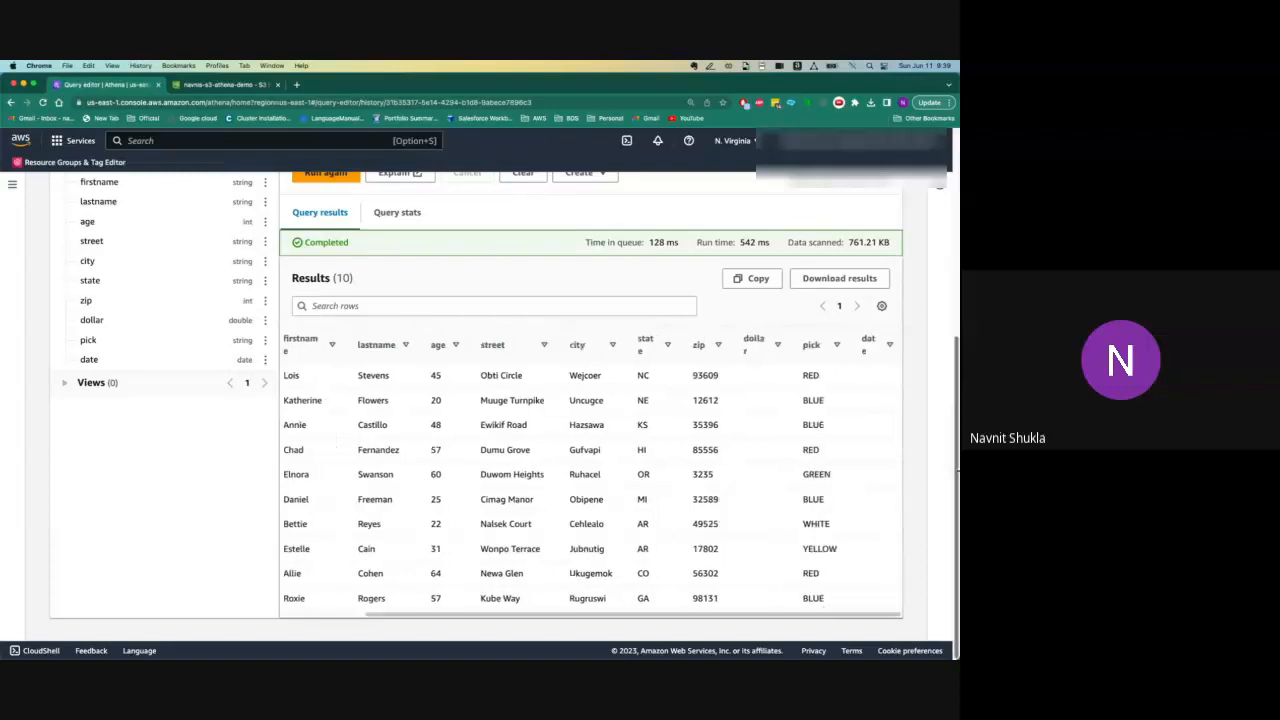
pyautogui.scroll(6, 898, 299)
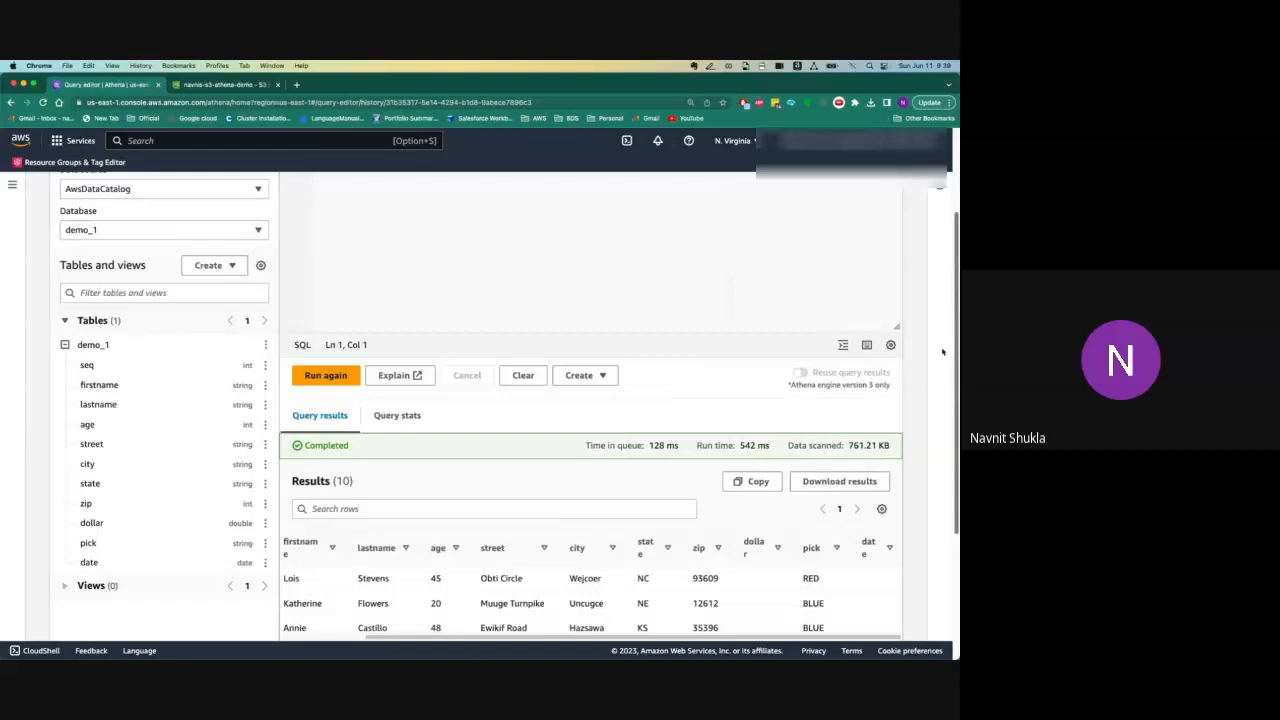
# - Switch to the demo database and examine the column types of its demo table for comparison
pyautogui.click(66, 435)
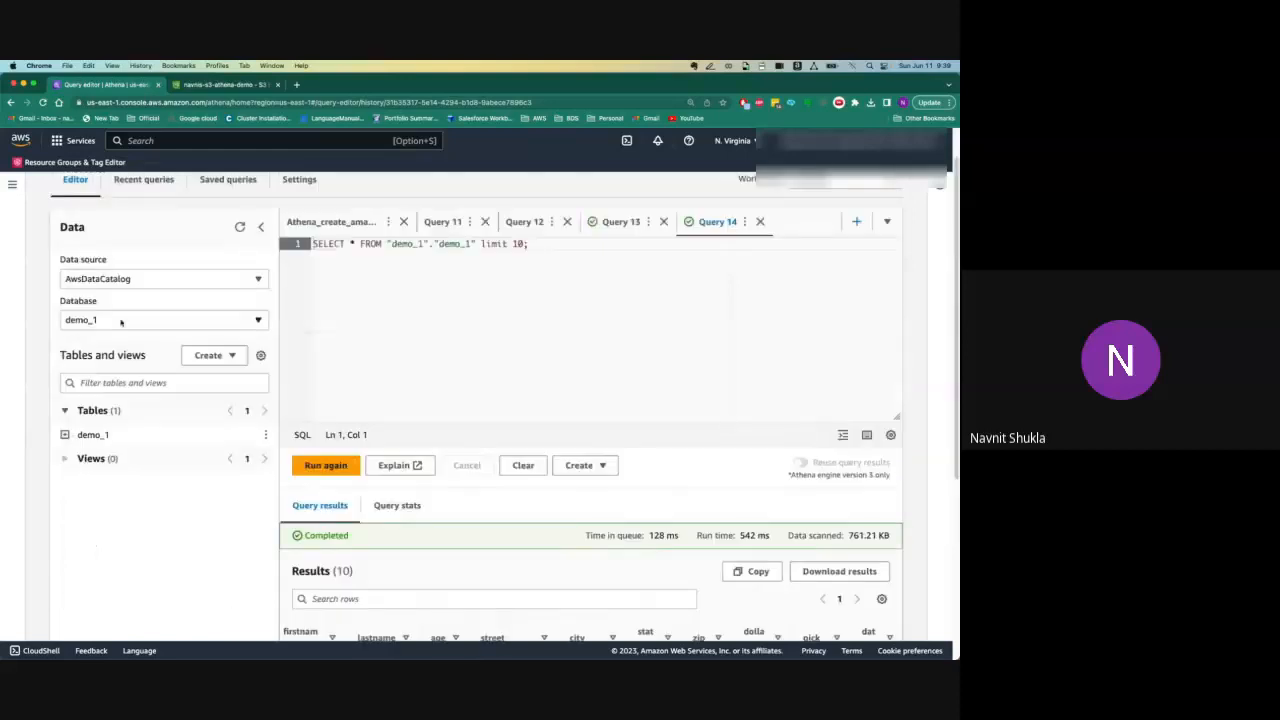
pyautogui.click(150, 319)
pyautogui.click(137, 421)
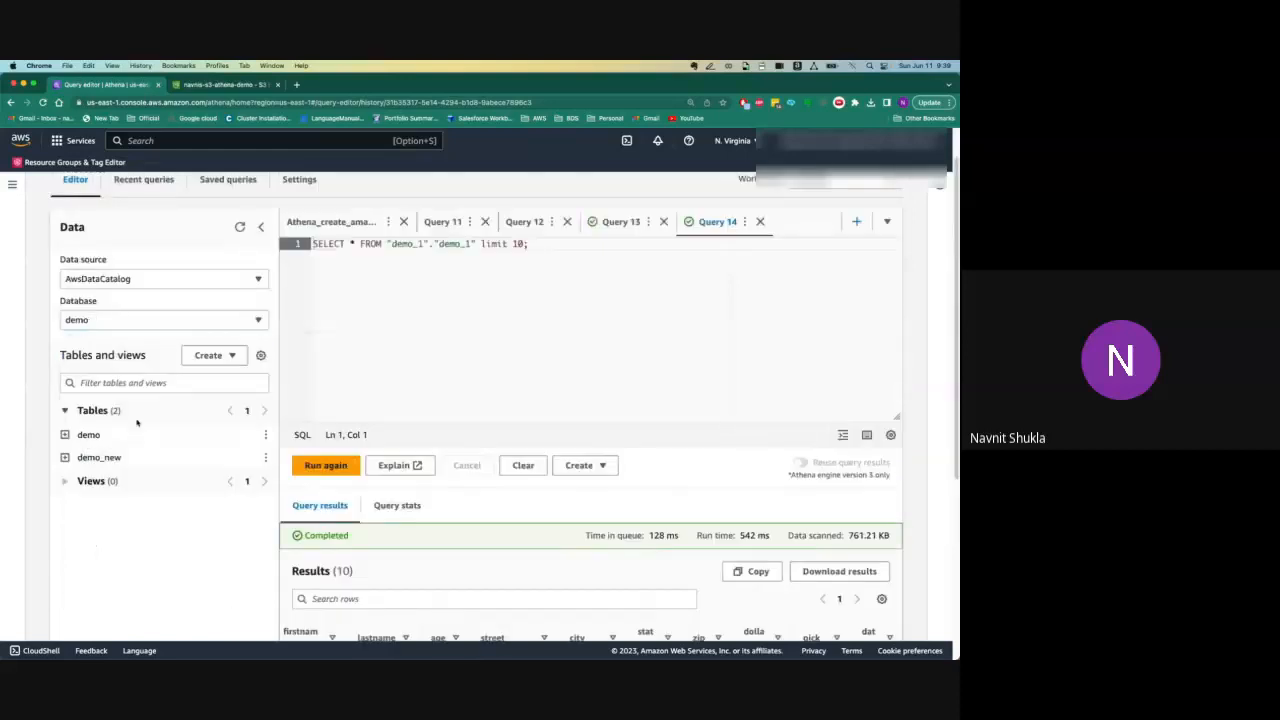
pyautogui.click(66, 435)
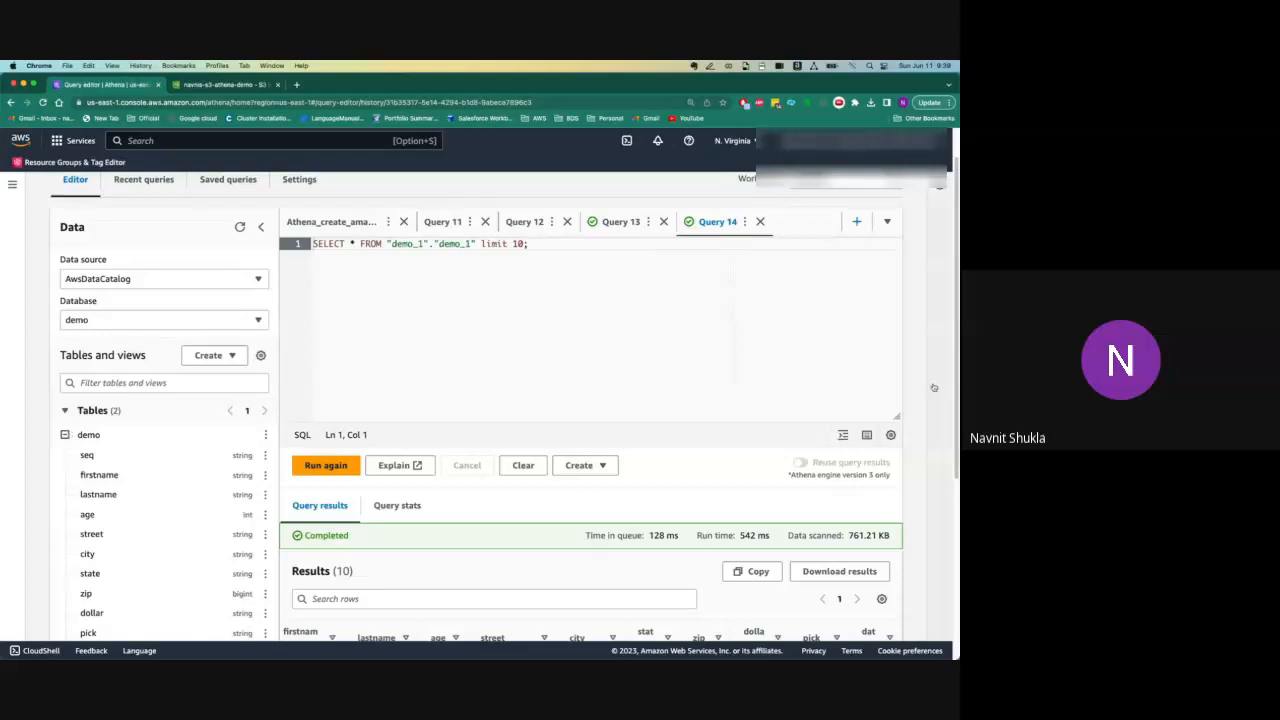
pyautogui.scroll(-3, 933, 387)
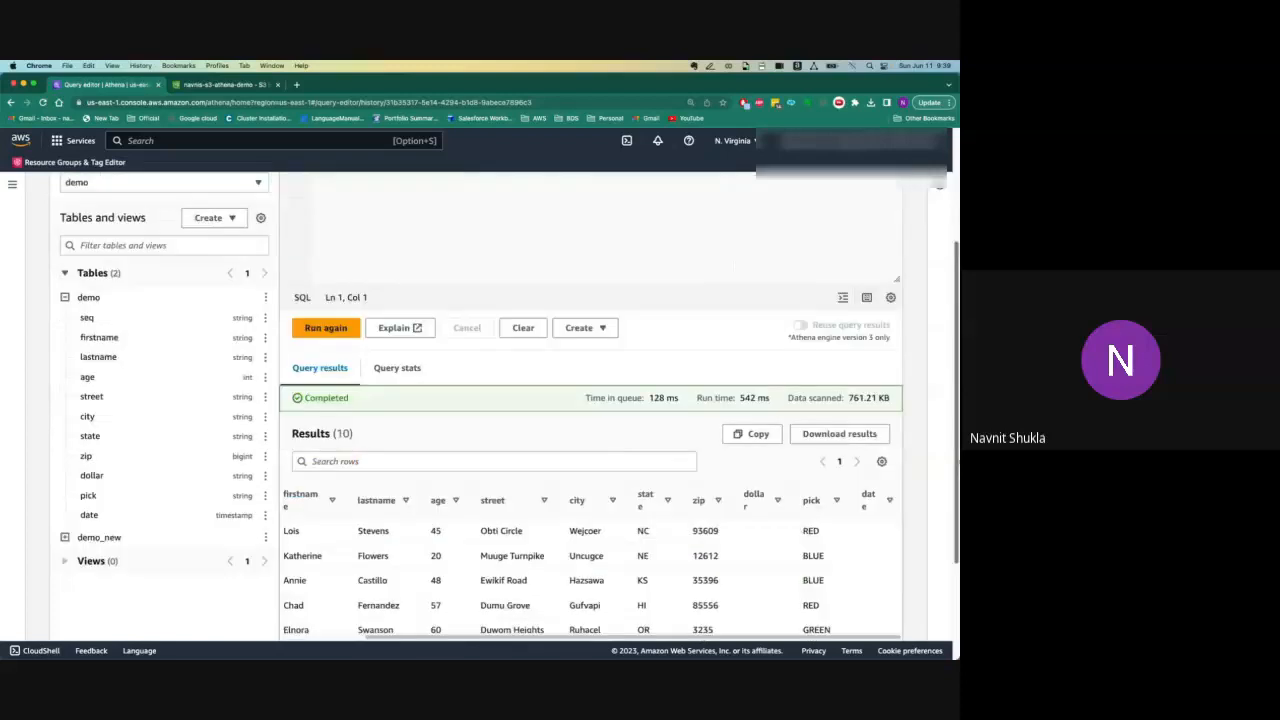
pyautogui.scroll(3, 945, 375)
pyautogui.scroll(1, 945, 375)
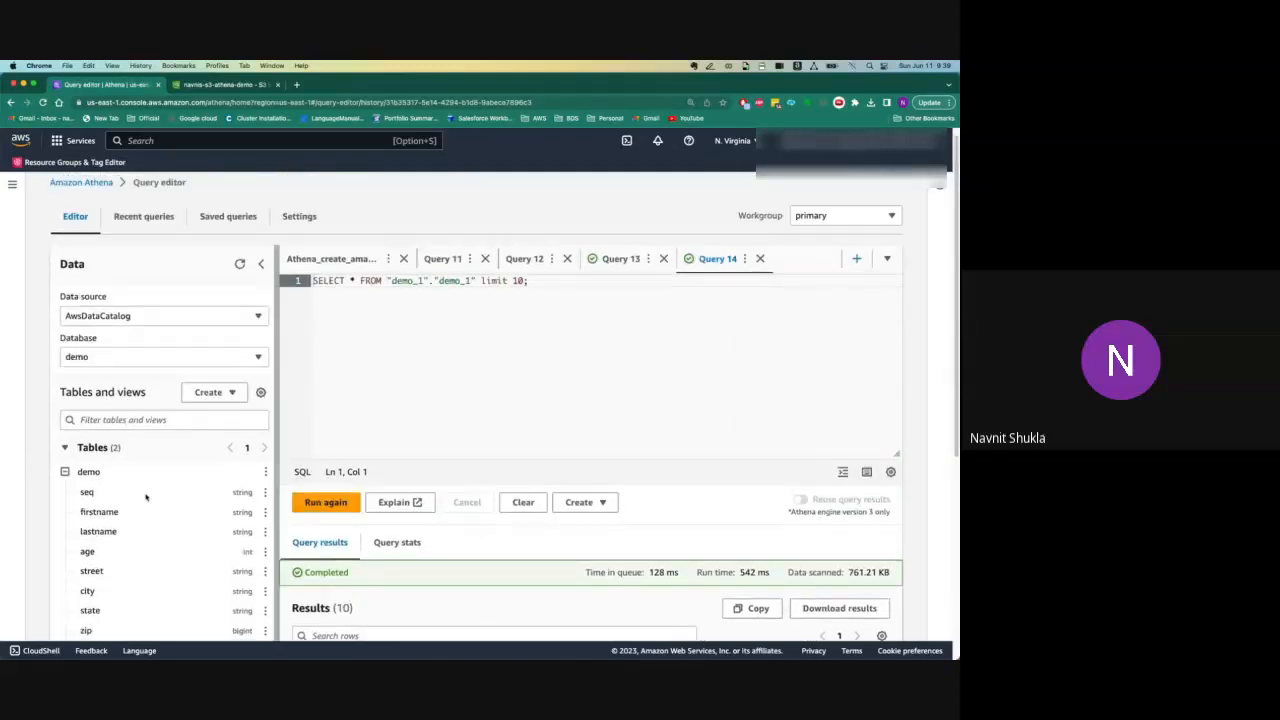
pyautogui.click(65, 471)
# - Return to the demo_1 database, expand the demo_1 table's columns and show the table's available actions
pyautogui.click(134, 356)
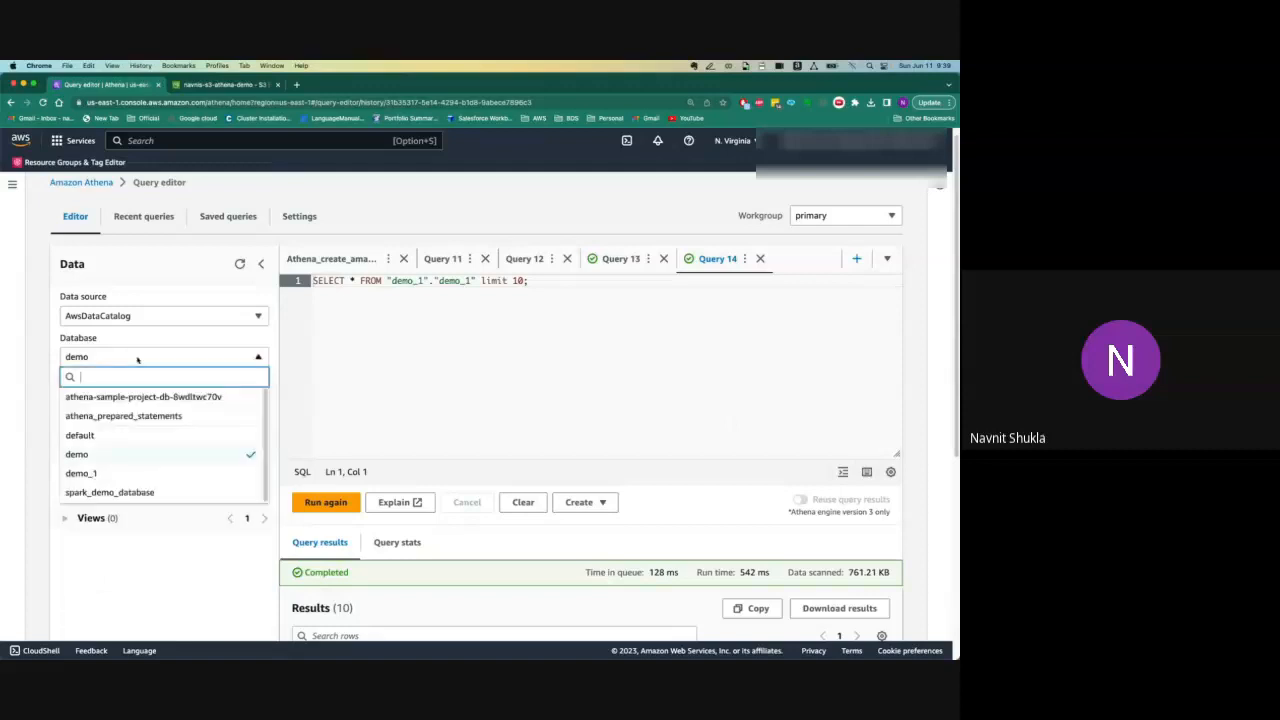
pyautogui.click(138, 474)
pyautogui.click(66, 471)
pyautogui.click(265, 471)
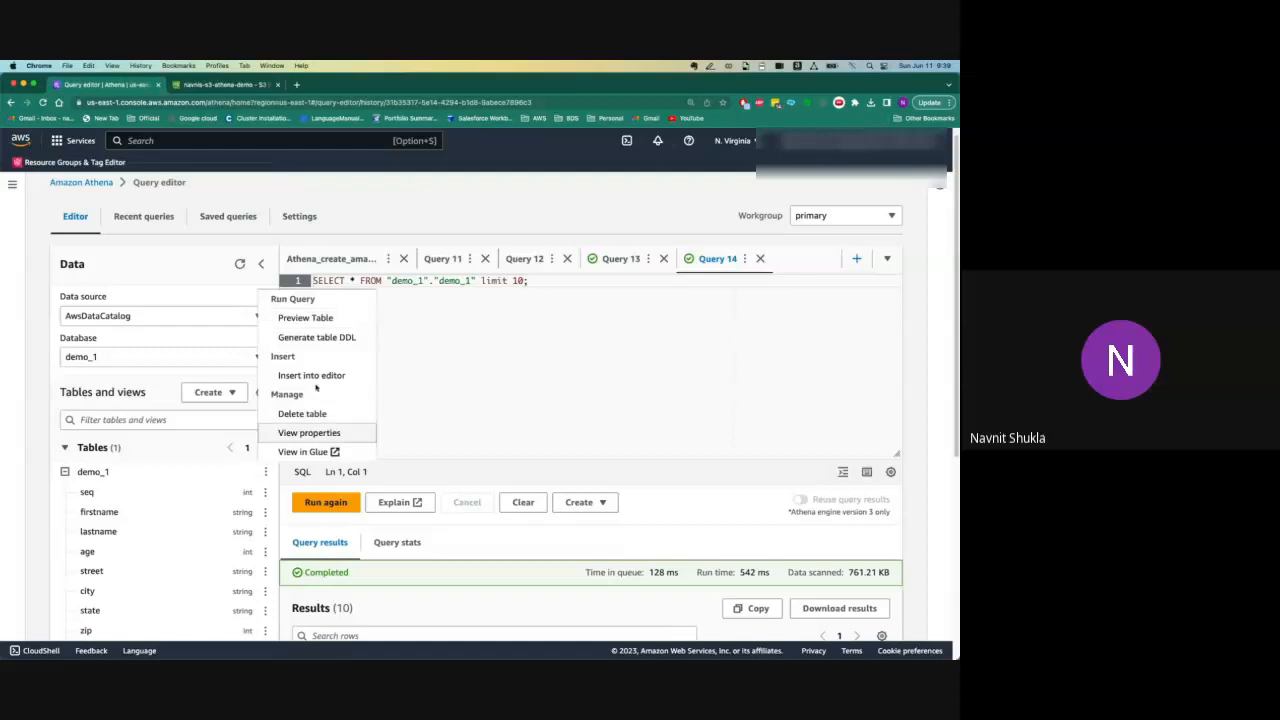
# - In the Query 13 CREATE TABLE statement, change the date column's type to timestamp
pyautogui.click(616, 262)
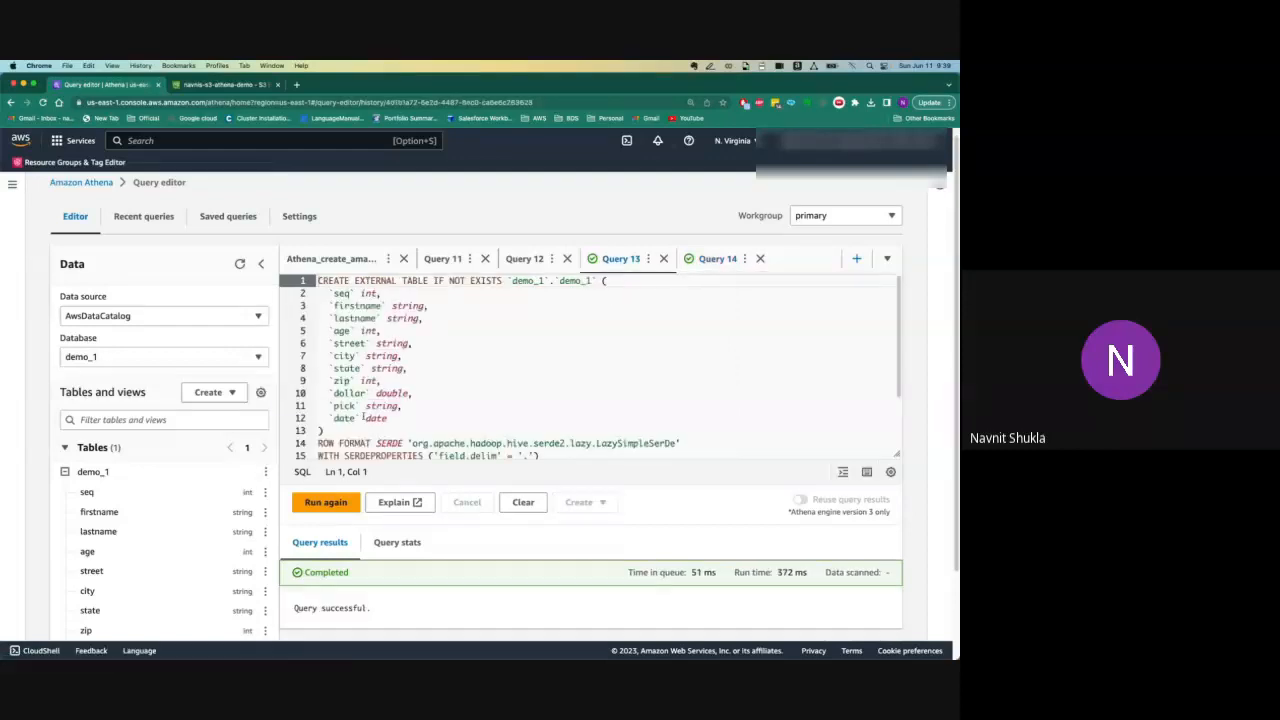
pyautogui.doubleClick(381, 406)
pyautogui.doubleClick(376, 418)
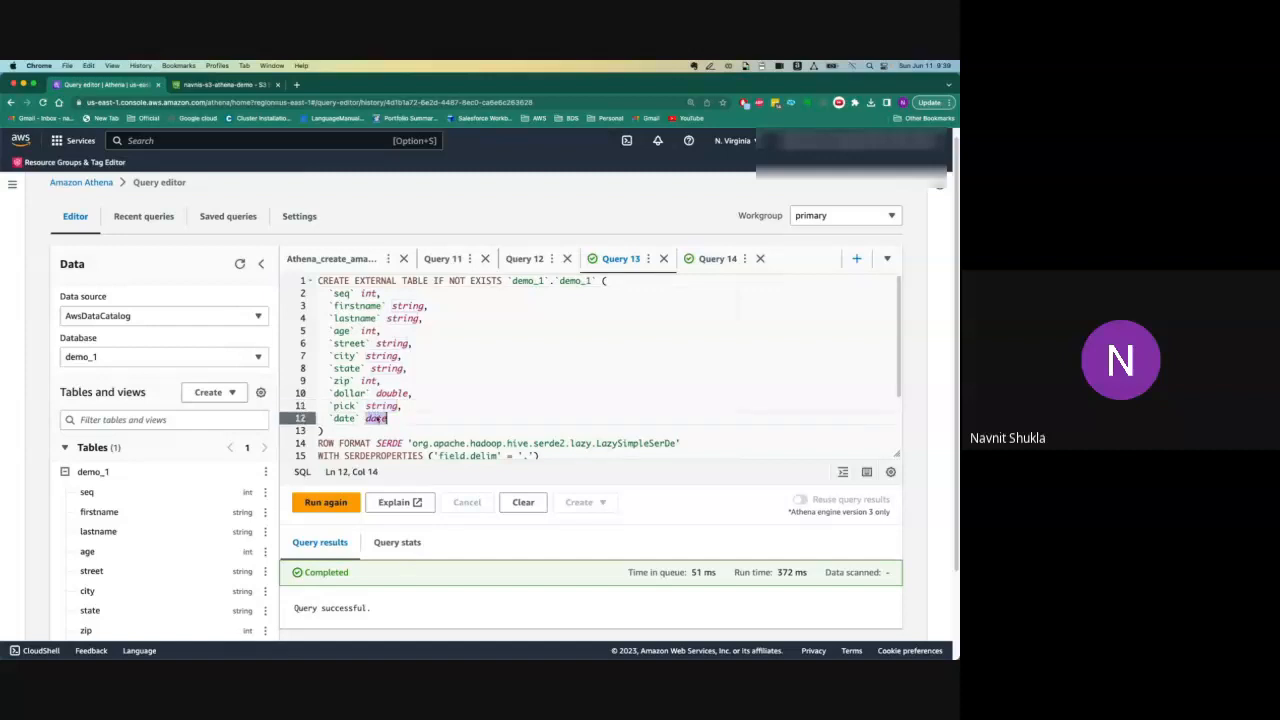
pyautogui.write('timedst')
pyautogui.press('BackSpace')
pyautogui.press('BackSpace')
pyautogui.write('ta')
pyautogui.press('BackSpace')
pyautogui.press('BackSpace')
pyautogui.press('BackSpace')
pyautogui.write('stamp')
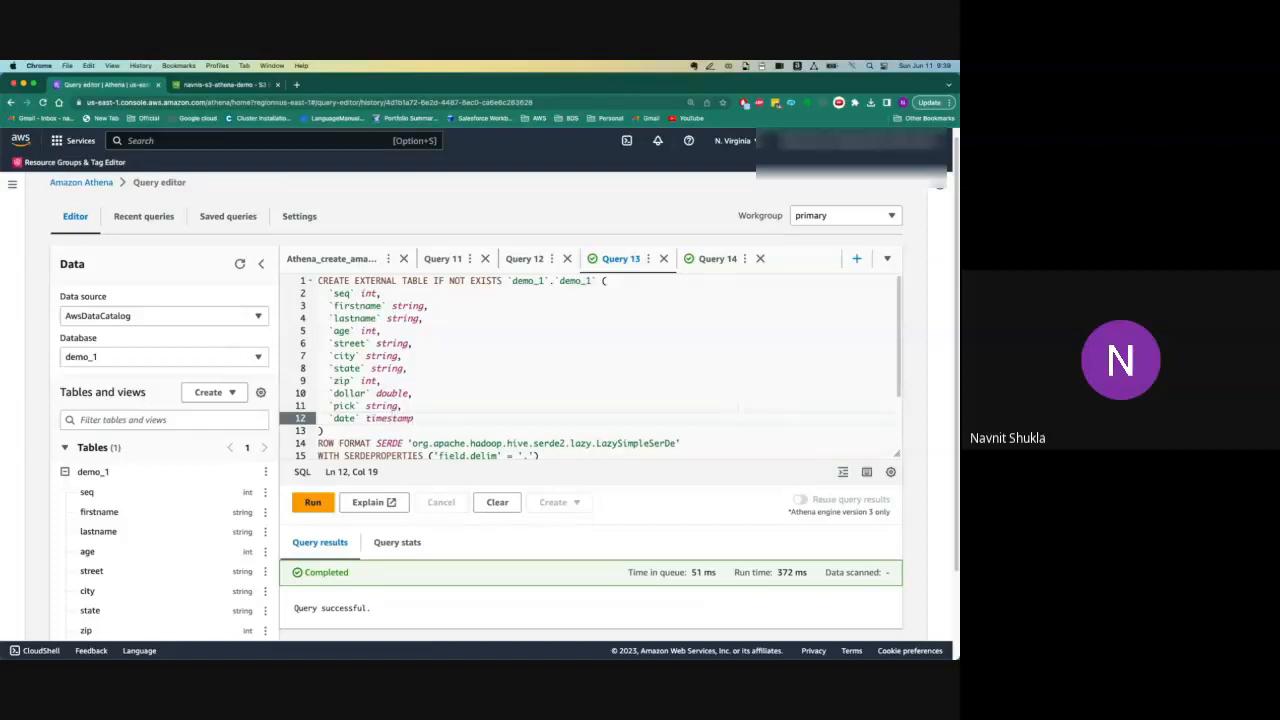
# - Change the table name in the CREATE TABLE statement to demo_2, keeping the demo_1 database
pyautogui.click(586, 281)
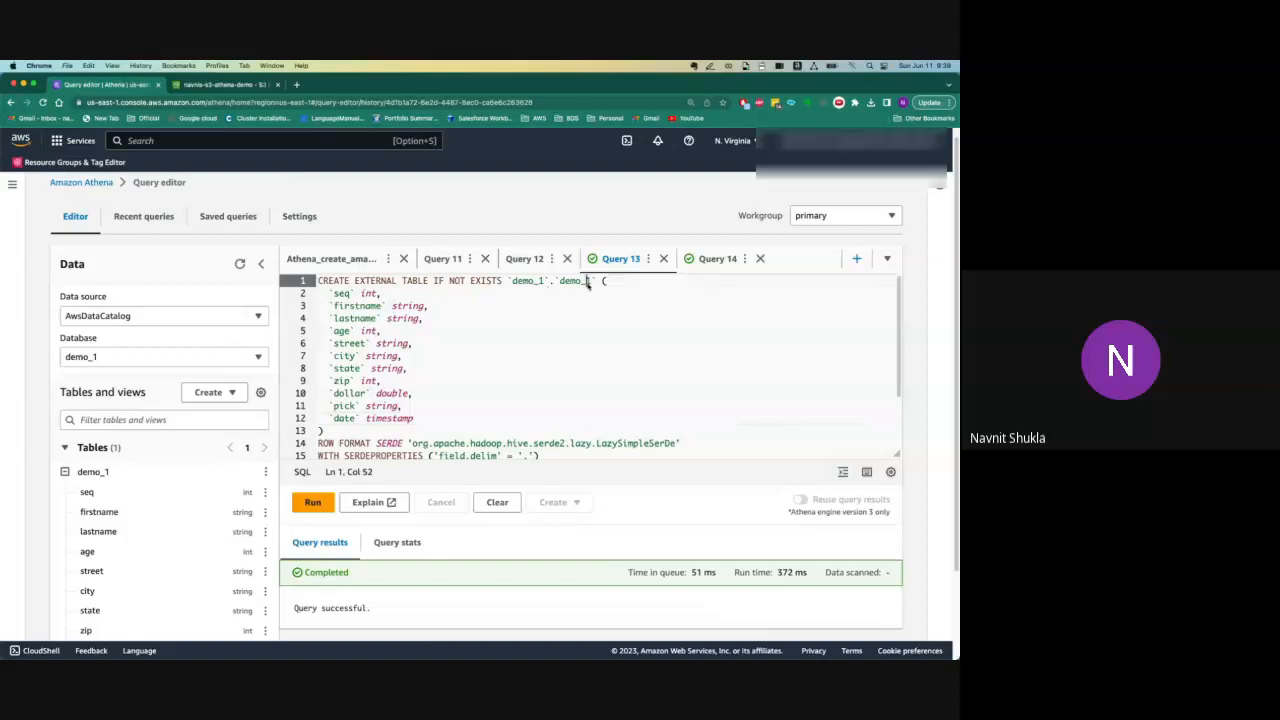
pyautogui.press('Delete')
pyautogui.write('2')
# - Change the dollar column's type to float and run the CREATE TABLE query
pyautogui.moveTo(900, 374)
pyautogui.mouseDown()
pyautogui.moveTo(900, 387)
pyautogui.moveTo(896, 368)
pyautogui.mouseUp()
pyautogui.click(392, 393)
pyautogui.doubleClick(392, 393)
pyautogui.write('flot')
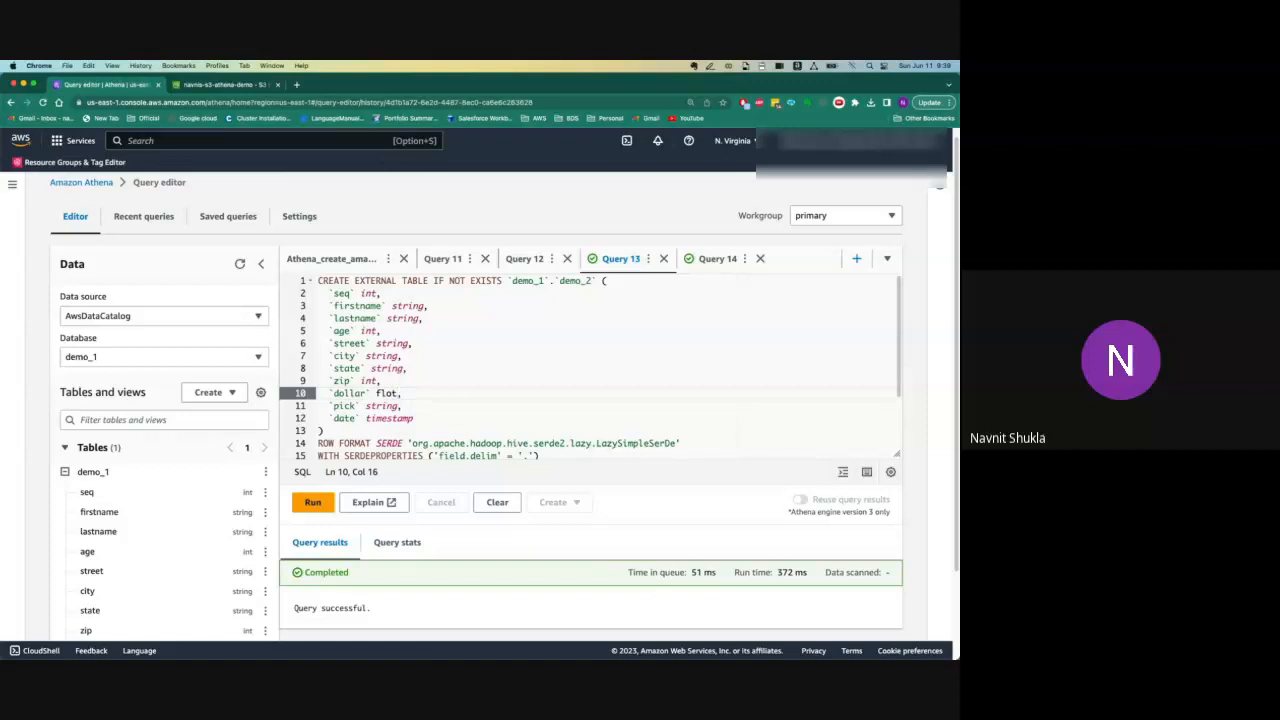
pyautogui.press('BackSpace')
pyautogui.write('oat')
pyautogui.click(322, 503)
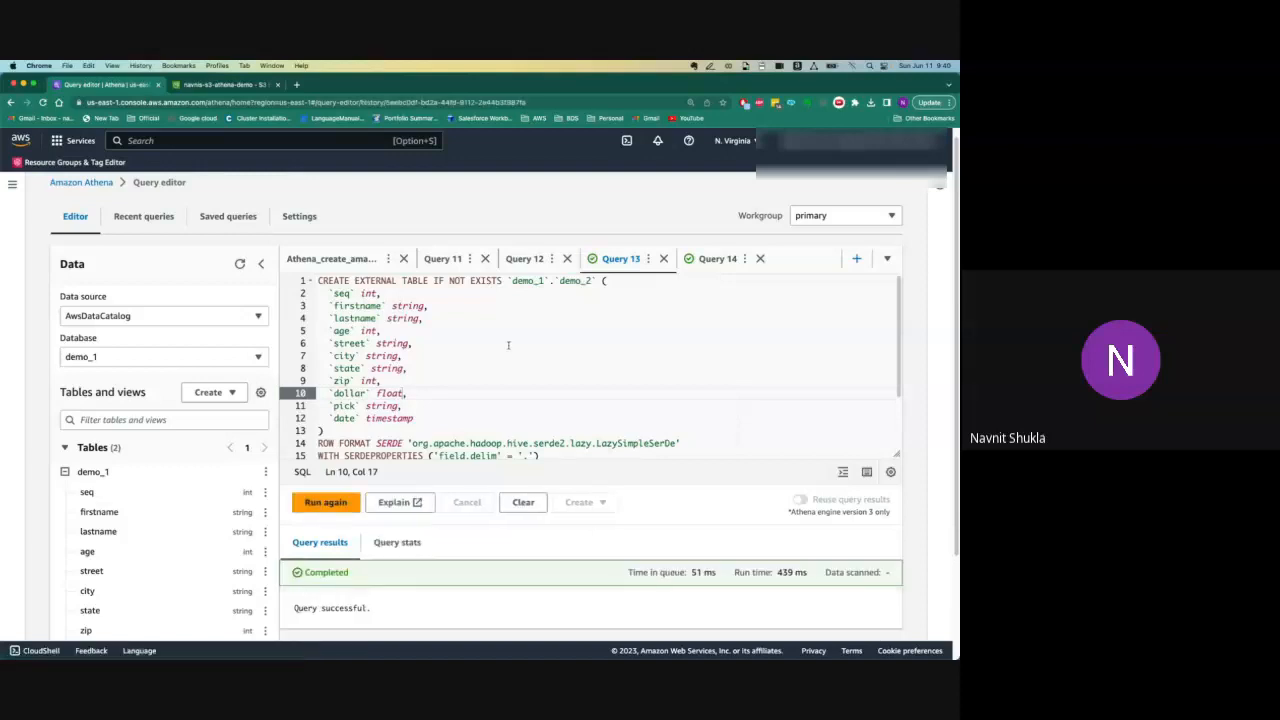
pyautogui.click(535, 331)
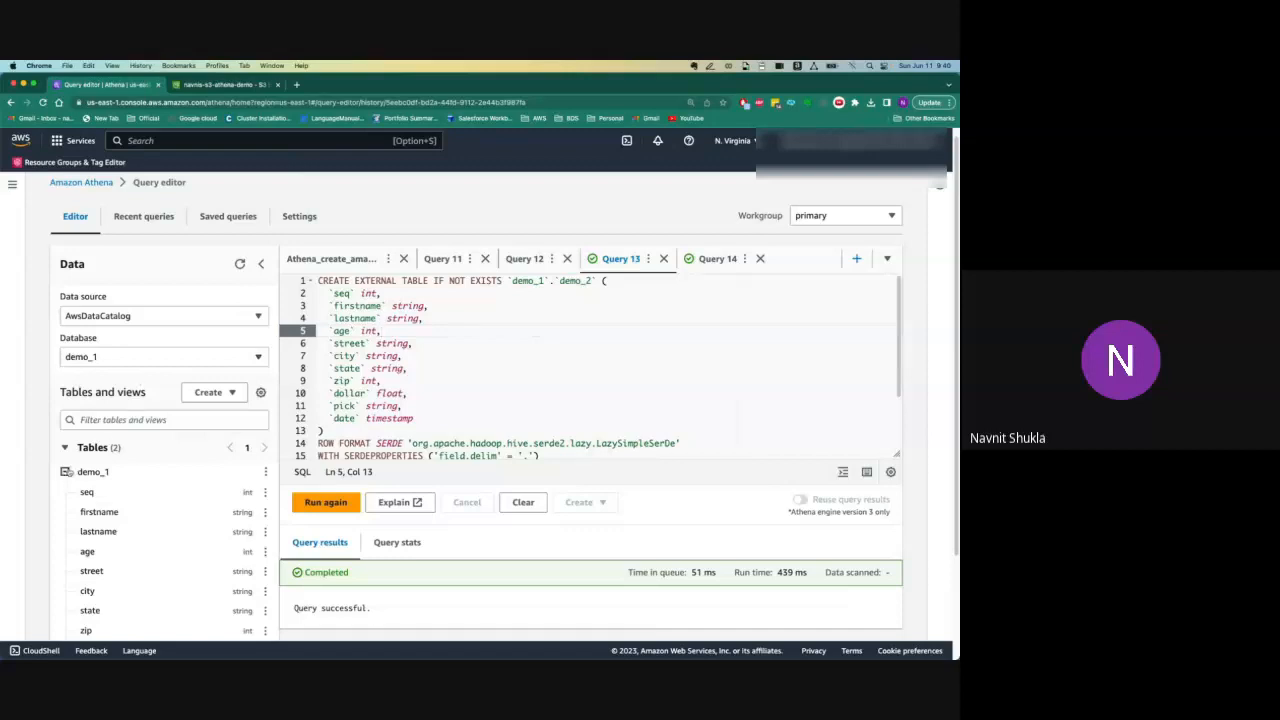
pyautogui.click(507, 380)
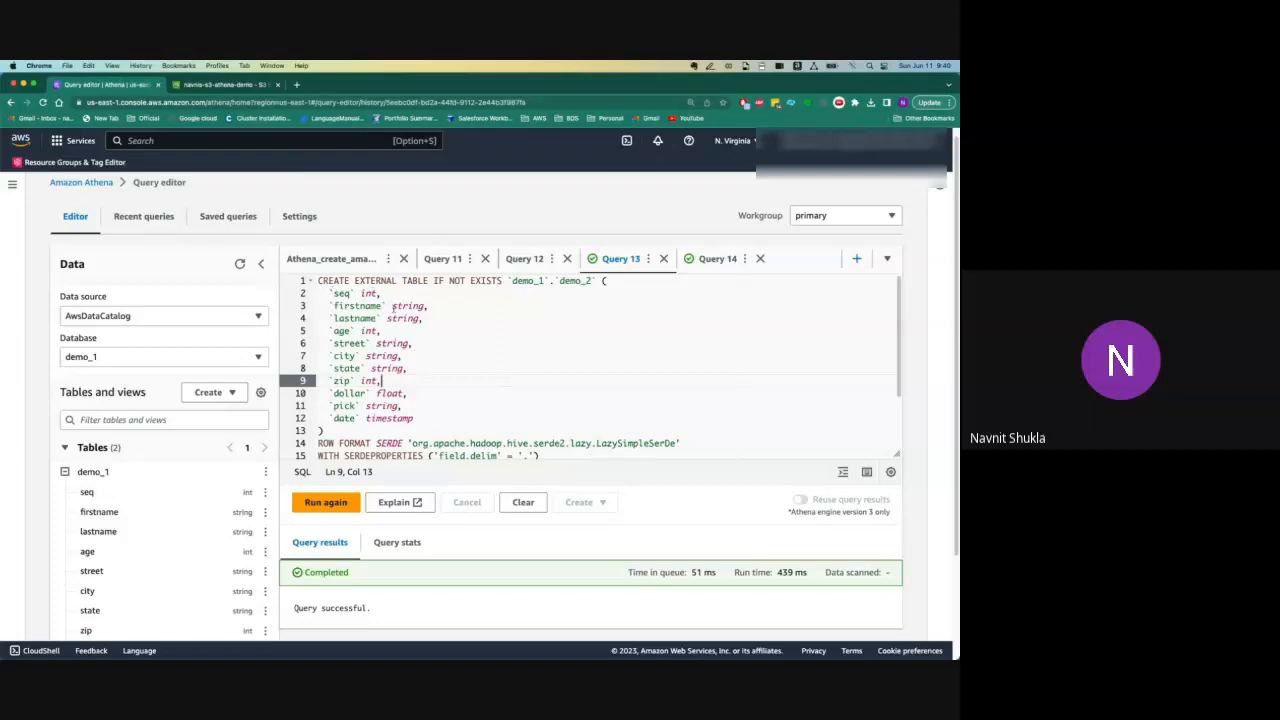
# - Enlarge the query editor area and review the remaining lines of the demo_2 CREATE TABLE statement
pyautogui.scroll(-2, 895, 347)
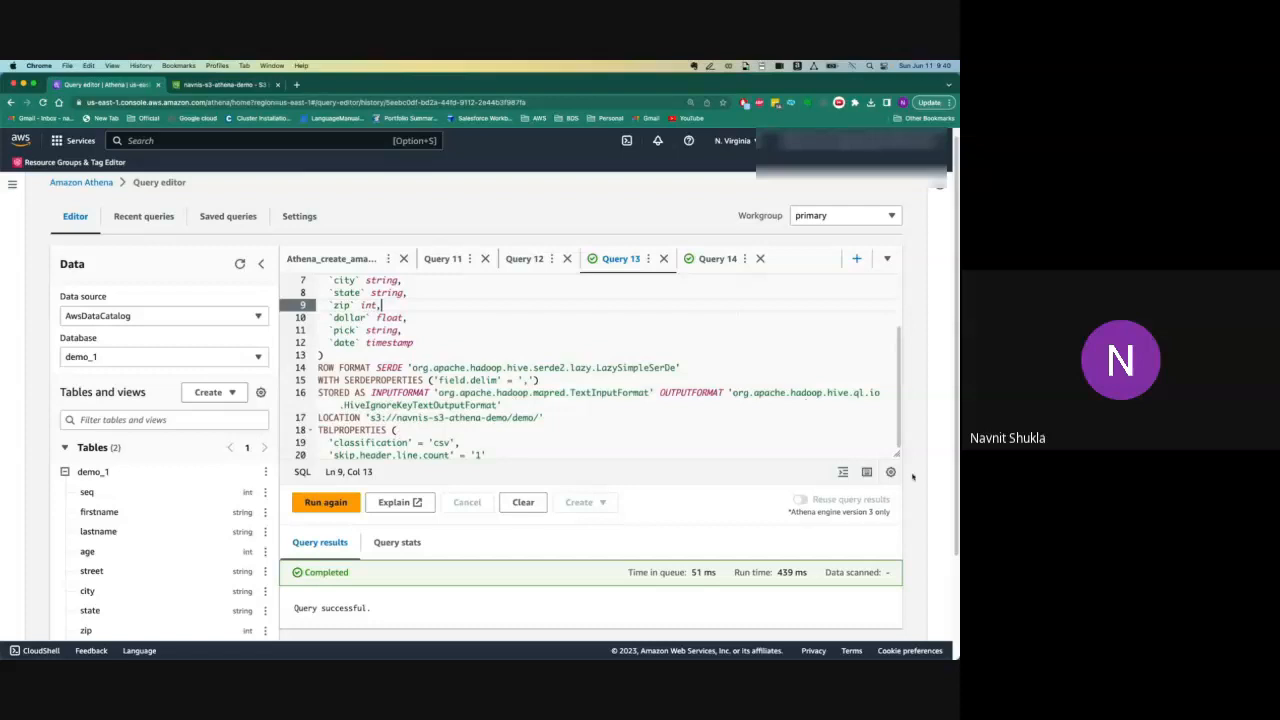
pyautogui.moveTo(912, 477); pyautogui.dragTo(908, 510)
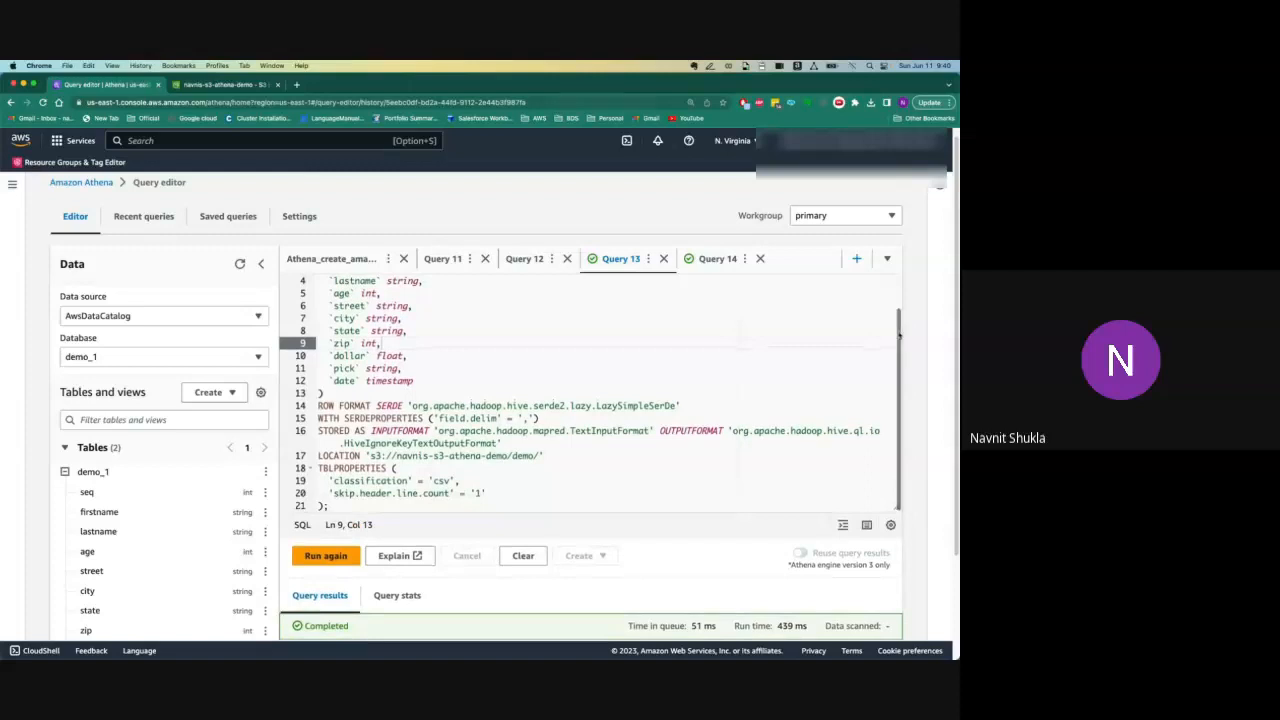
pyautogui.scroll(-1, 957, 355)
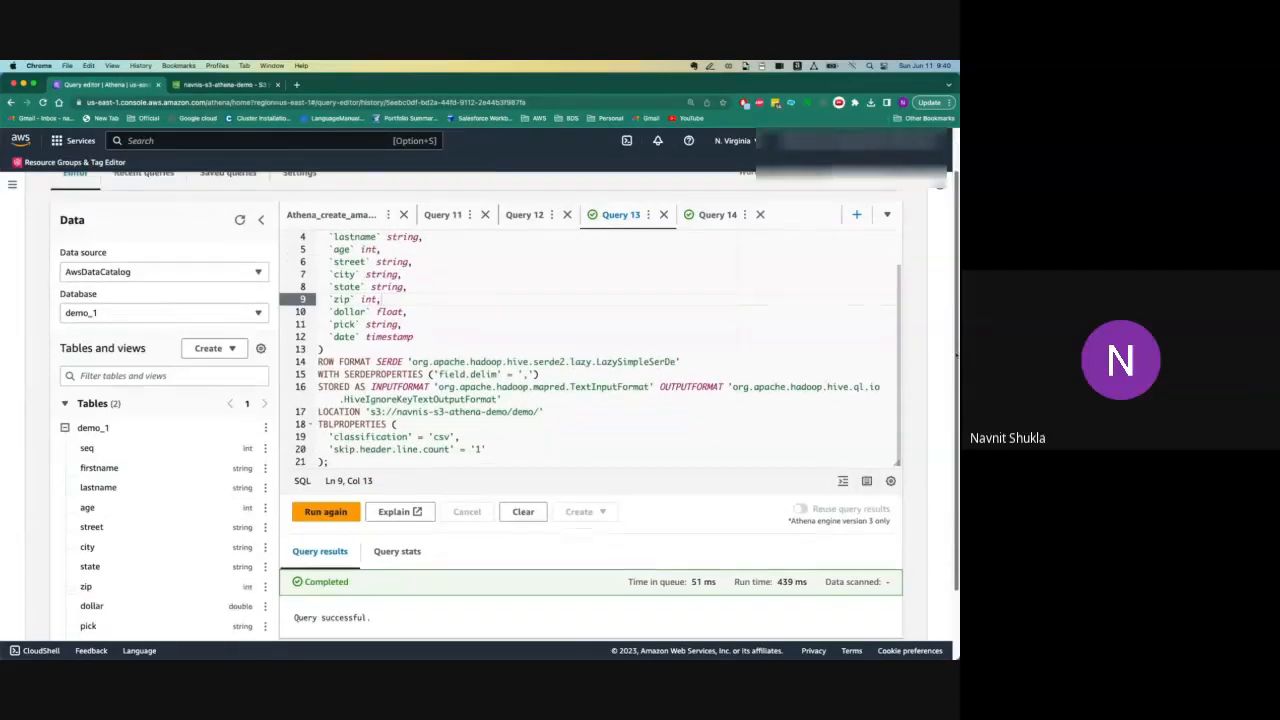
pyautogui.scroll(-1, 957, 355)
pyautogui.scroll(2, 945, 345)
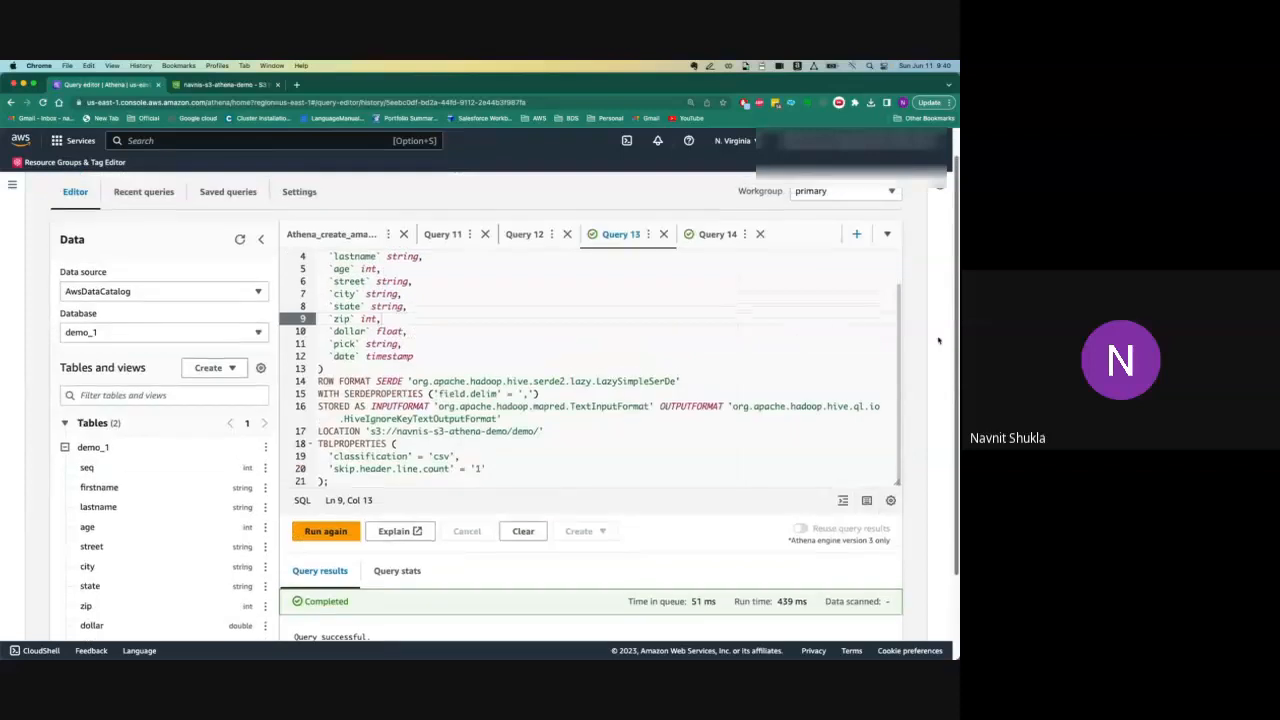
pyautogui.scroll(1, 938, 341)
# - Collapse the demo_1 table, refresh the data listing and preview the first 10 rows of demo_2
pyautogui.click(64, 480)
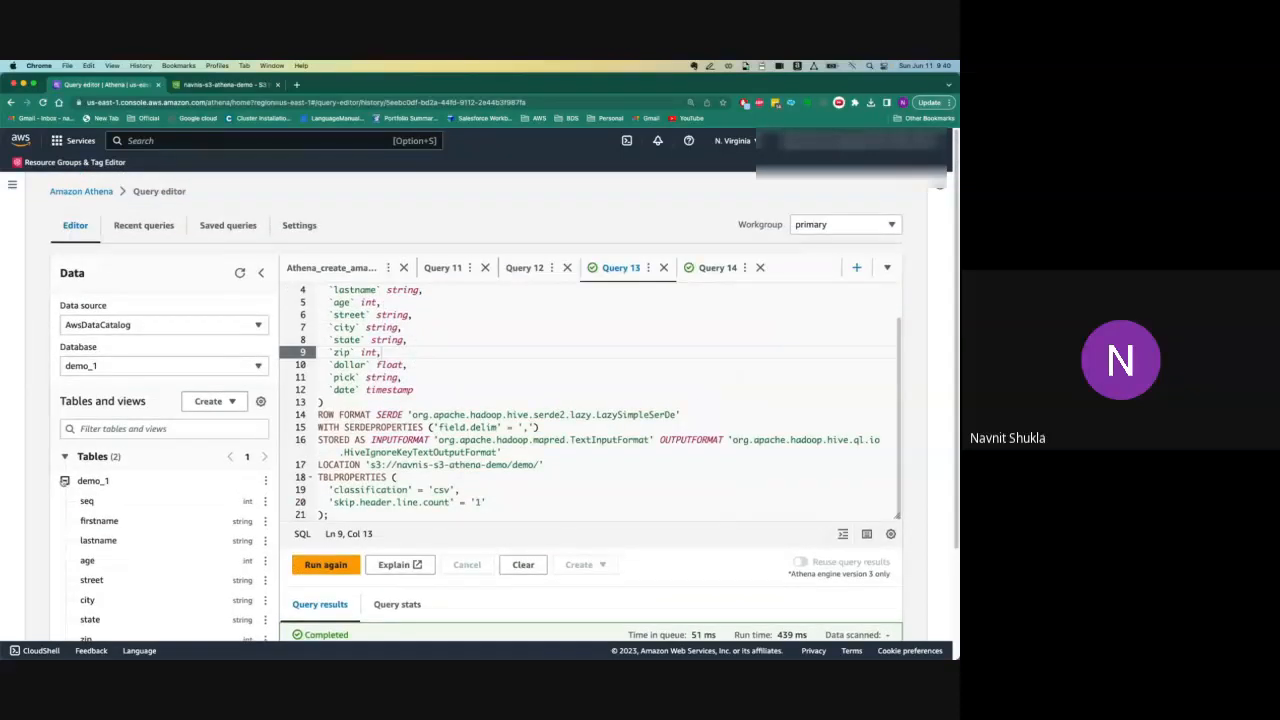
pyautogui.click(240, 273)
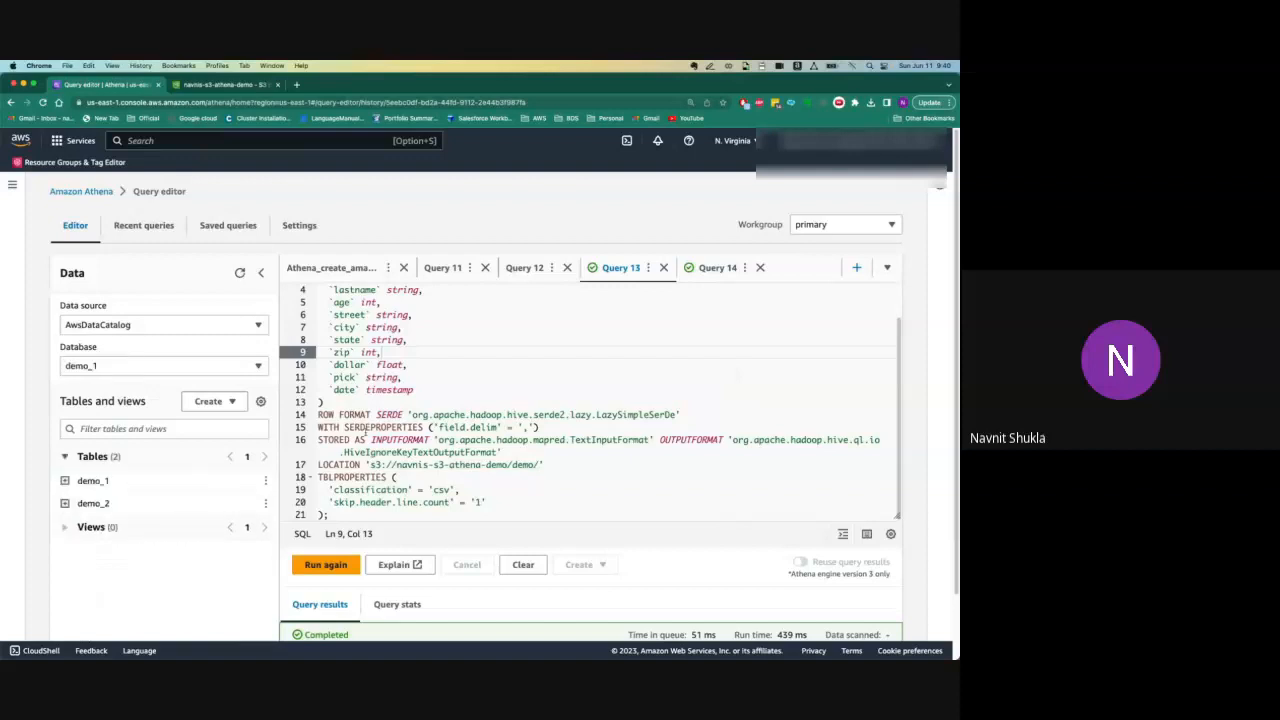
pyautogui.click(265, 503)
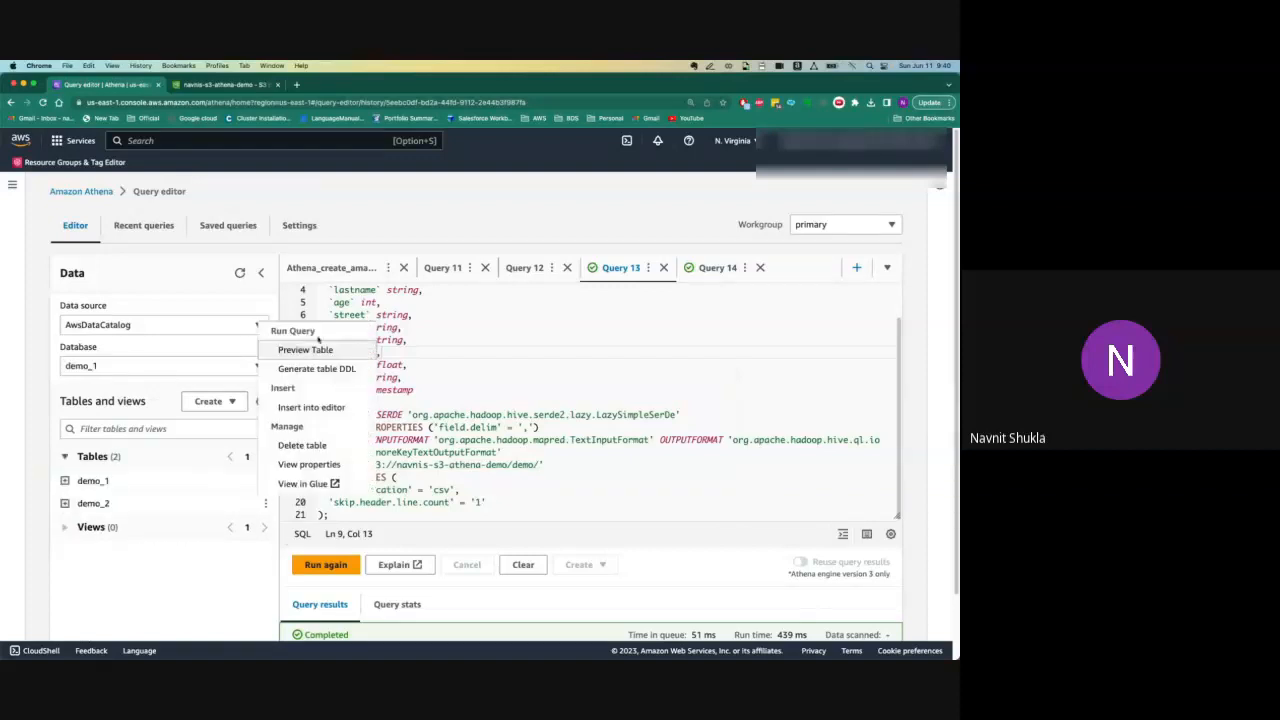
pyautogui.click(310, 350)
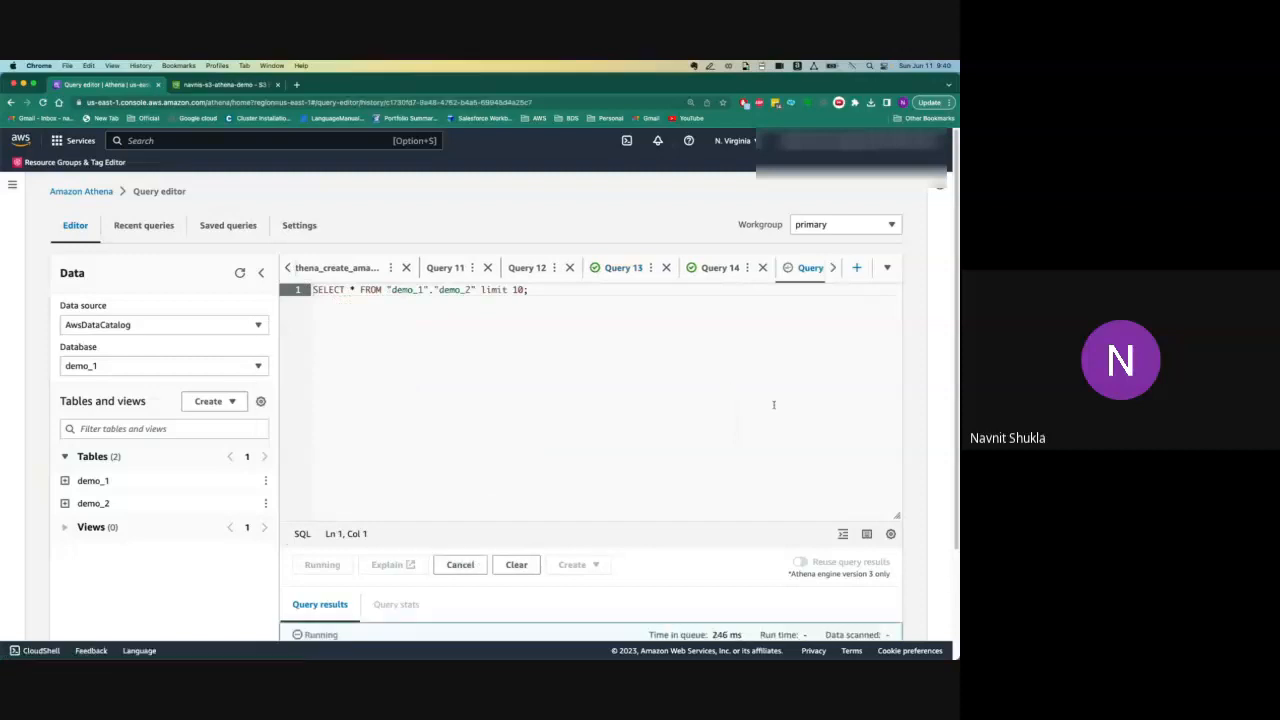
pyautogui.scroll(-5, 590, 400)
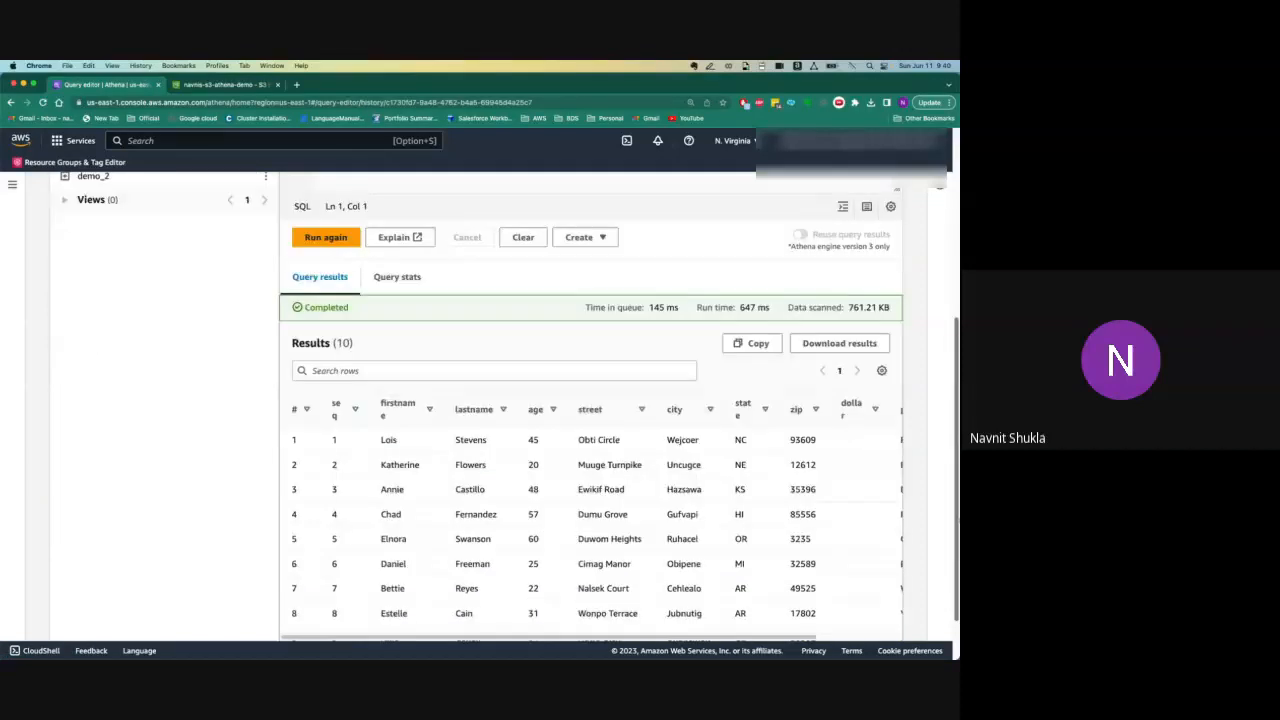
pyautogui.scroll(-1, 663, 609)
pyautogui.moveTo(663, 609); pyautogui.dragTo(518, 595)
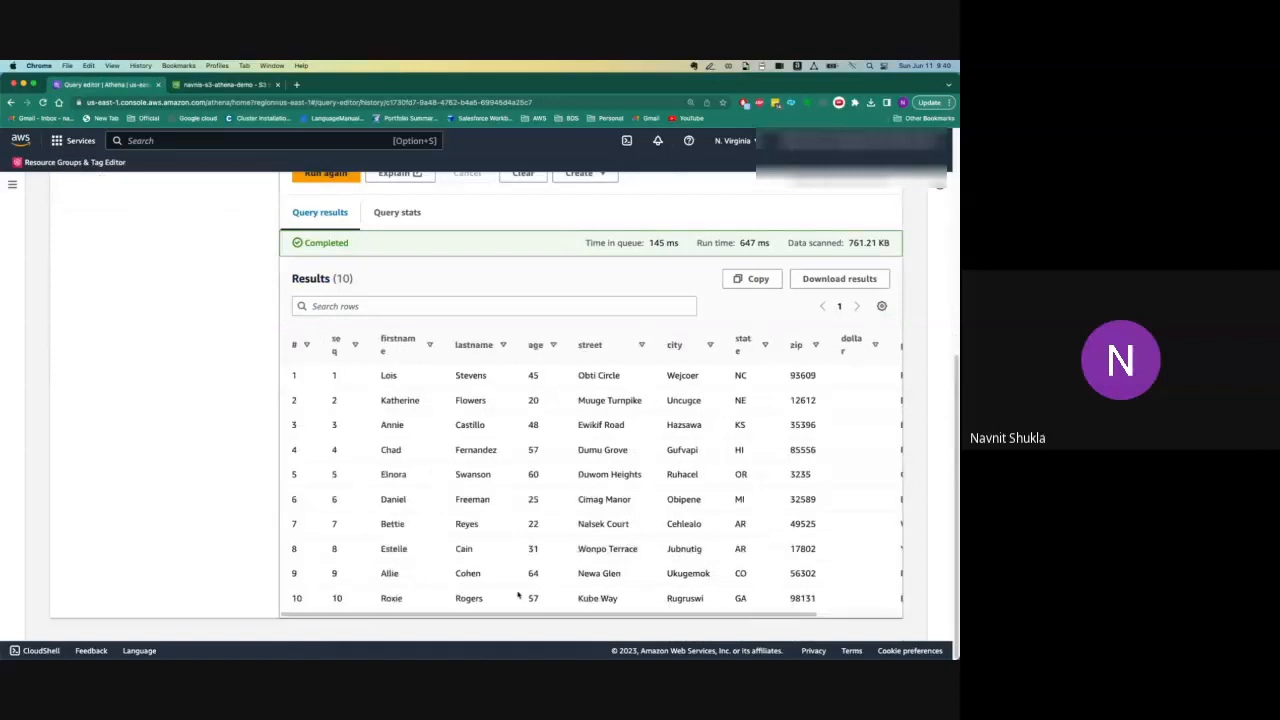
# - Refresh the data listing, expand demo_2's columns and compare their types with the previewed rows, especially the dollar column
pyautogui.scroll(5, 518, 595)
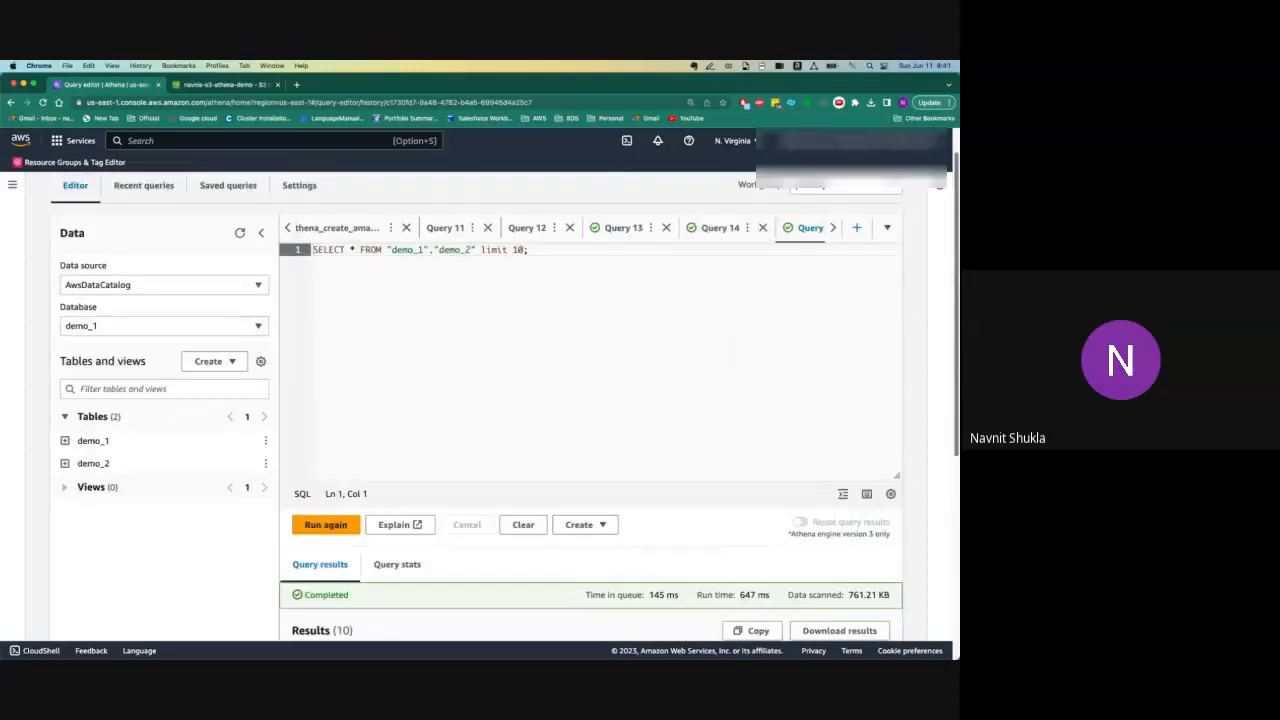
pyautogui.click(240, 233)
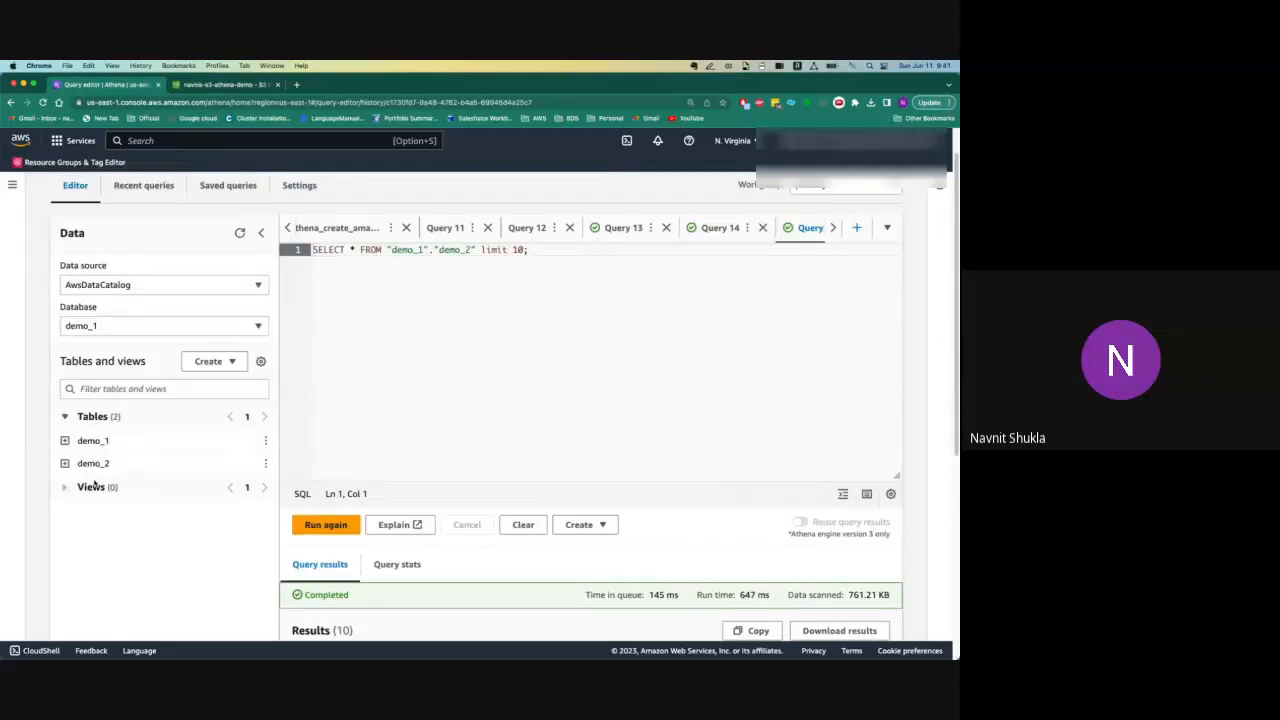
pyautogui.click(64, 463)
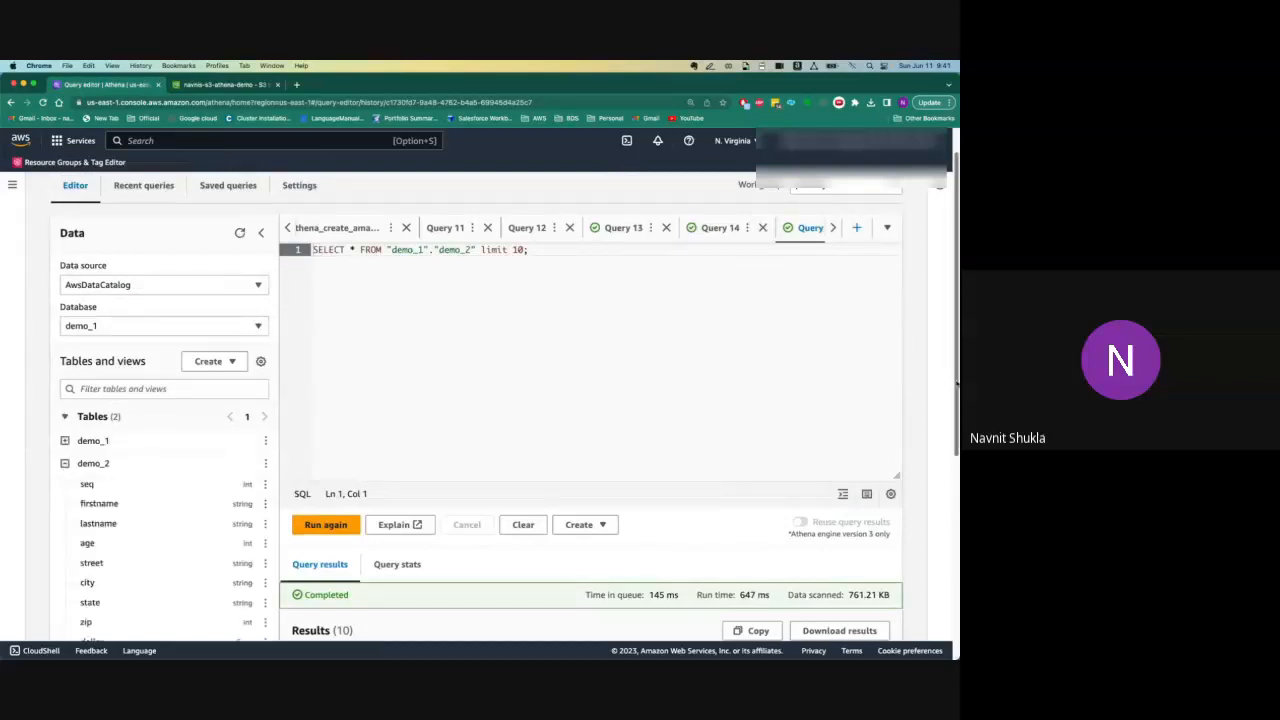
pyautogui.scroll(-3, 955, 462)
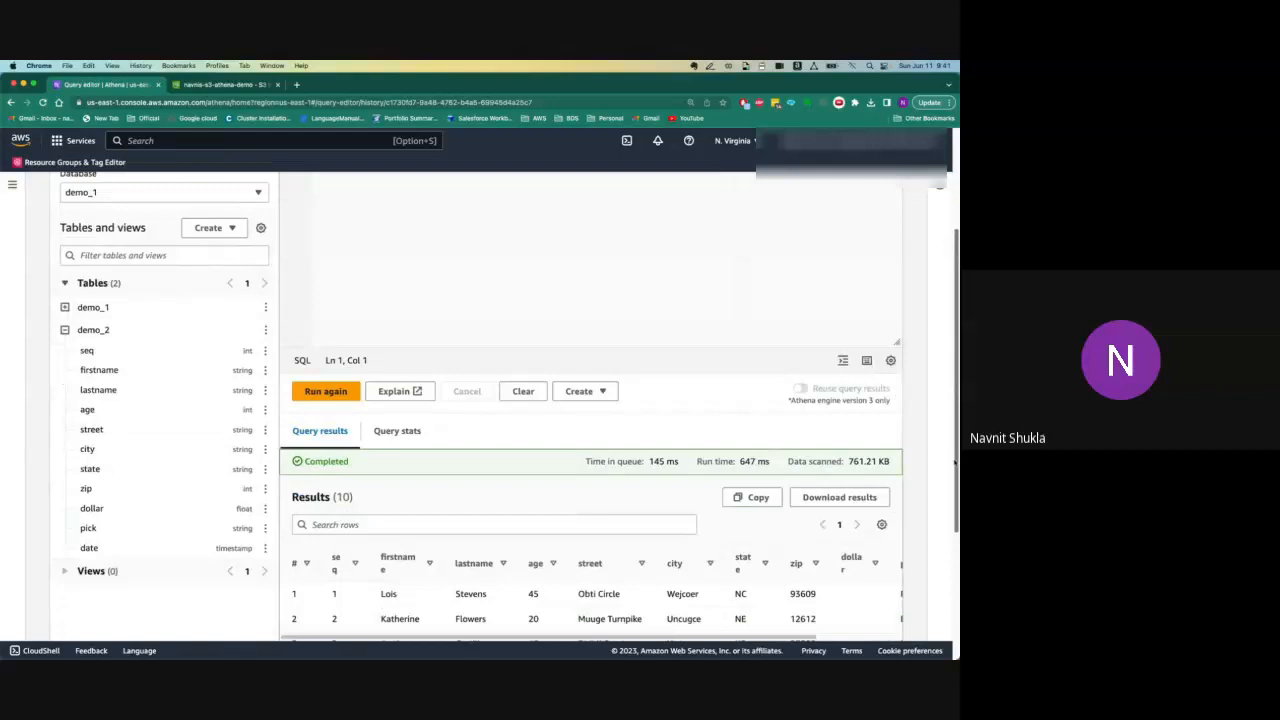
pyautogui.scroll(-5, 955, 462)
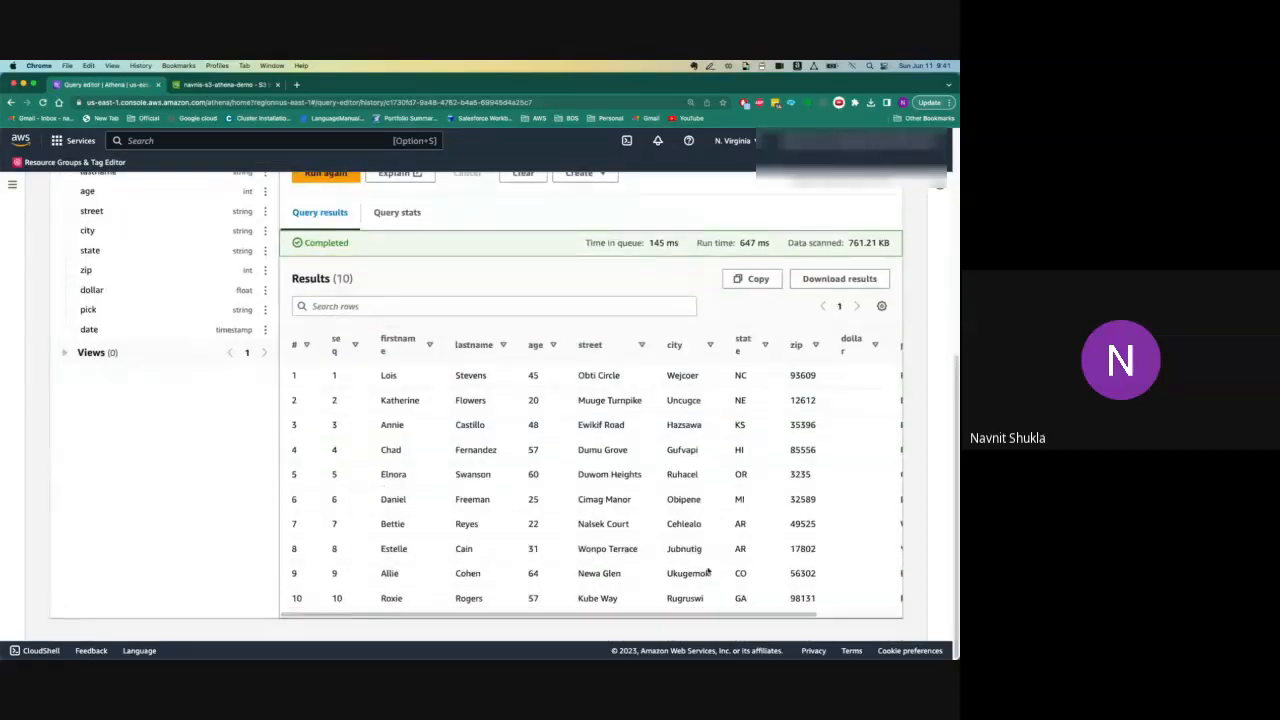
pyautogui.hscroll(3, 680, 578)
pyautogui.hscroll(-3, 640, 583)
pyautogui.moveTo(959, 440); pyautogui.dragTo(955, 383)
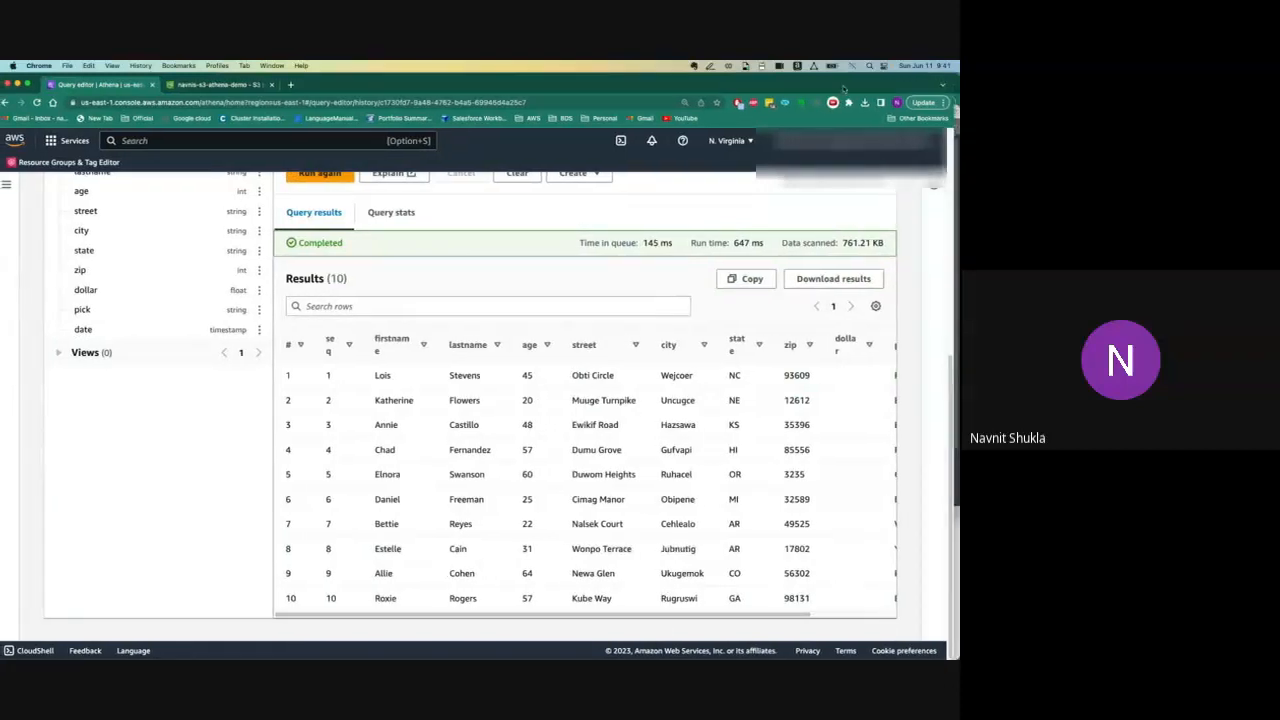
pyautogui.moveTo(840, 89); pyautogui.dragTo(846, 89)
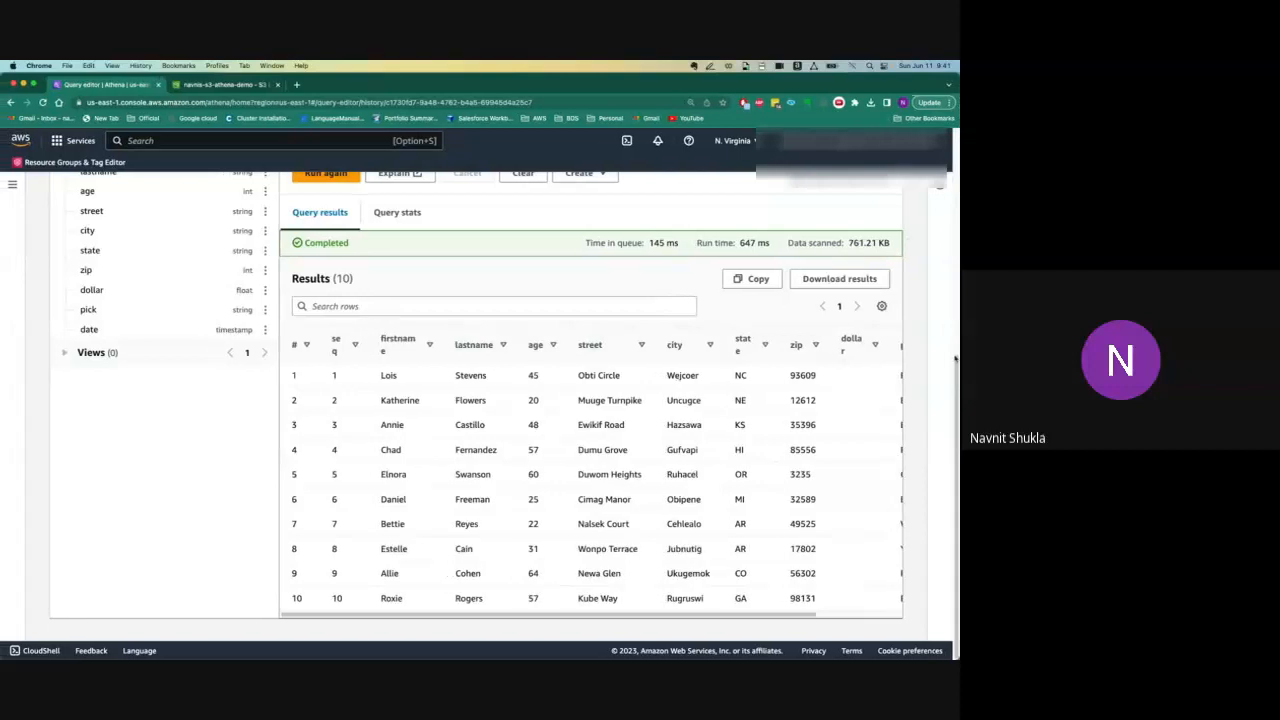
# - Switch to the demo database, expand the demo_new table's columns and generate its table DDL
pyautogui.scroll(5, 955, 358)
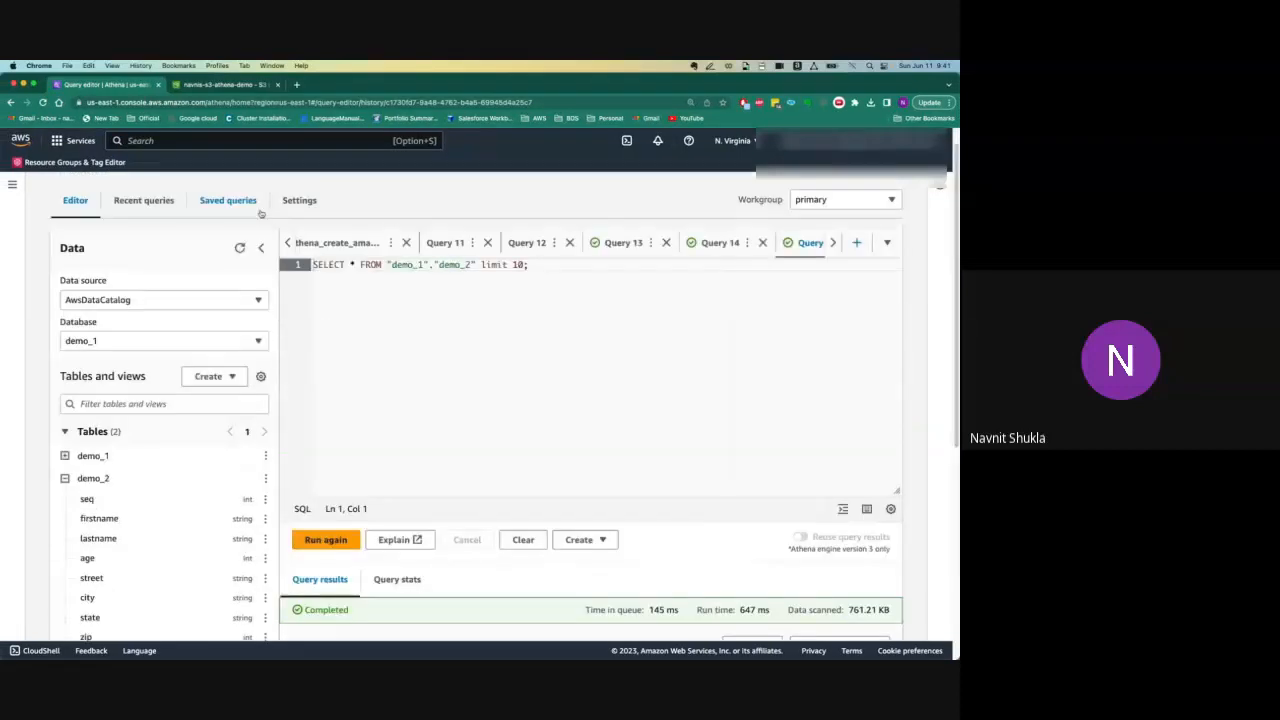
pyautogui.click(160, 340)
pyautogui.click(153, 434)
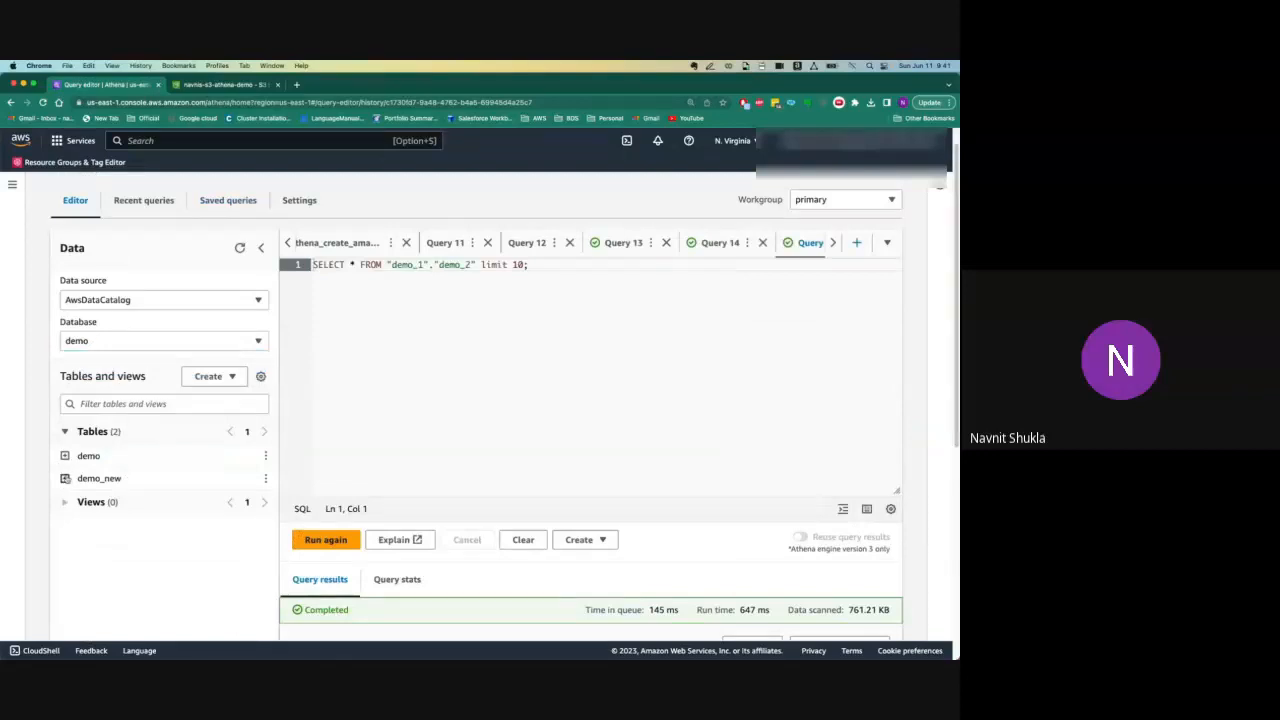
pyautogui.click(66, 478)
pyautogui.click(268, 478)
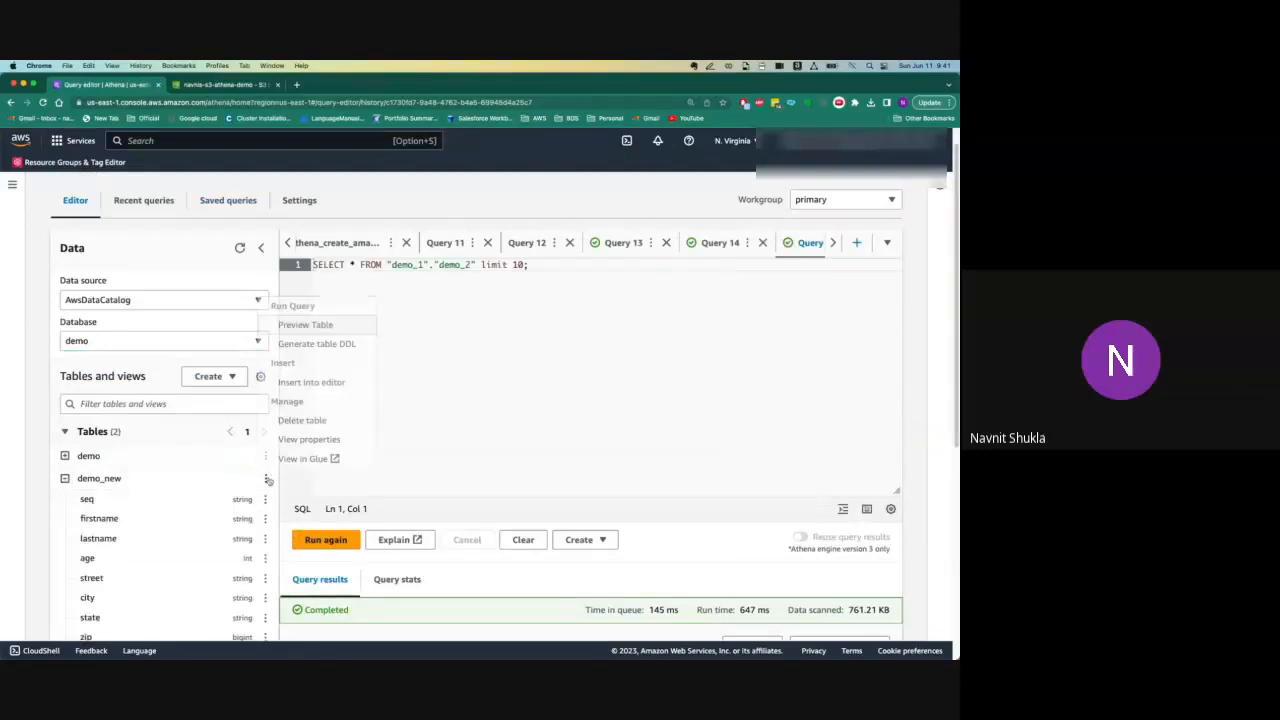
pyautogui.click(330, 343)
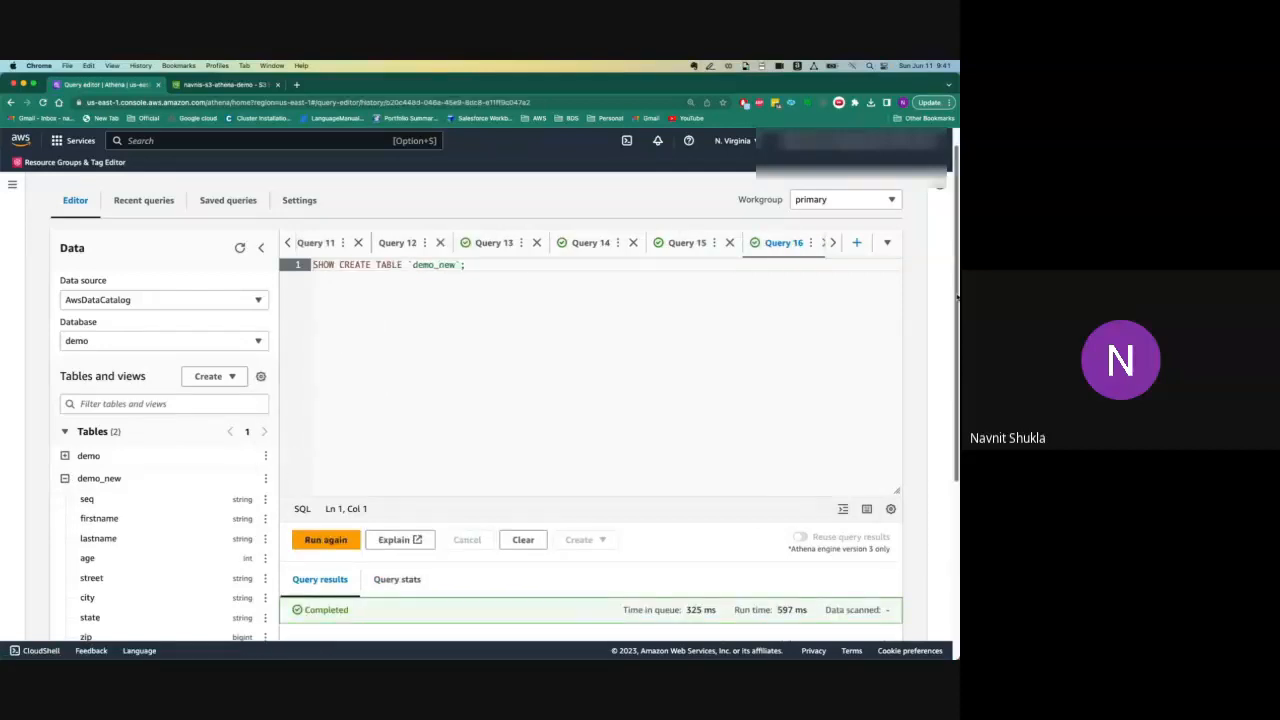
# - Review the dollar column in the generated DDL and copy the entire demo_new CREATE EXTERNAL TABLE statement
pyautogui.scroll(-3, 957, 296)
pyautogui.scroll(-2, 590, 400)
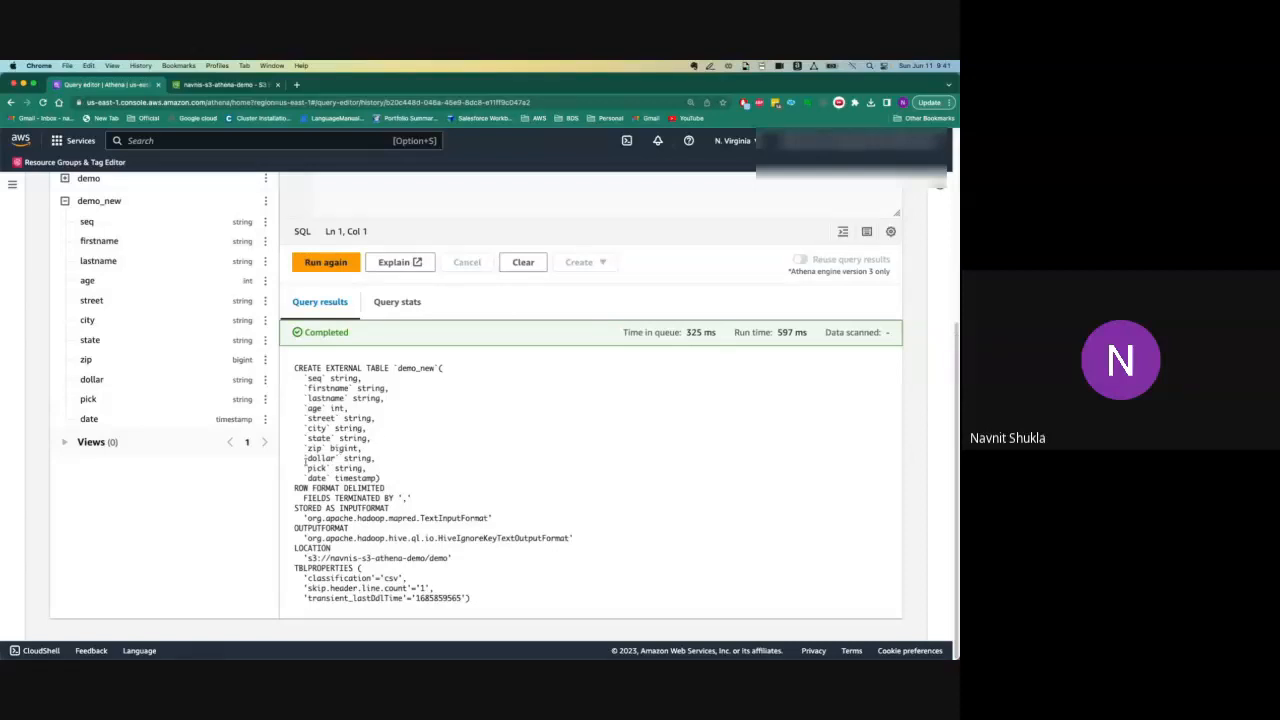
pyautogui.moveTo(305, 461); pyautogui.dragTo(368, 470)
pyautogui.click(426, 486)
pyautogui.moveTo(503, 623); pyautogui.dragTo(281, 371)
pyautogui.press('super+c')
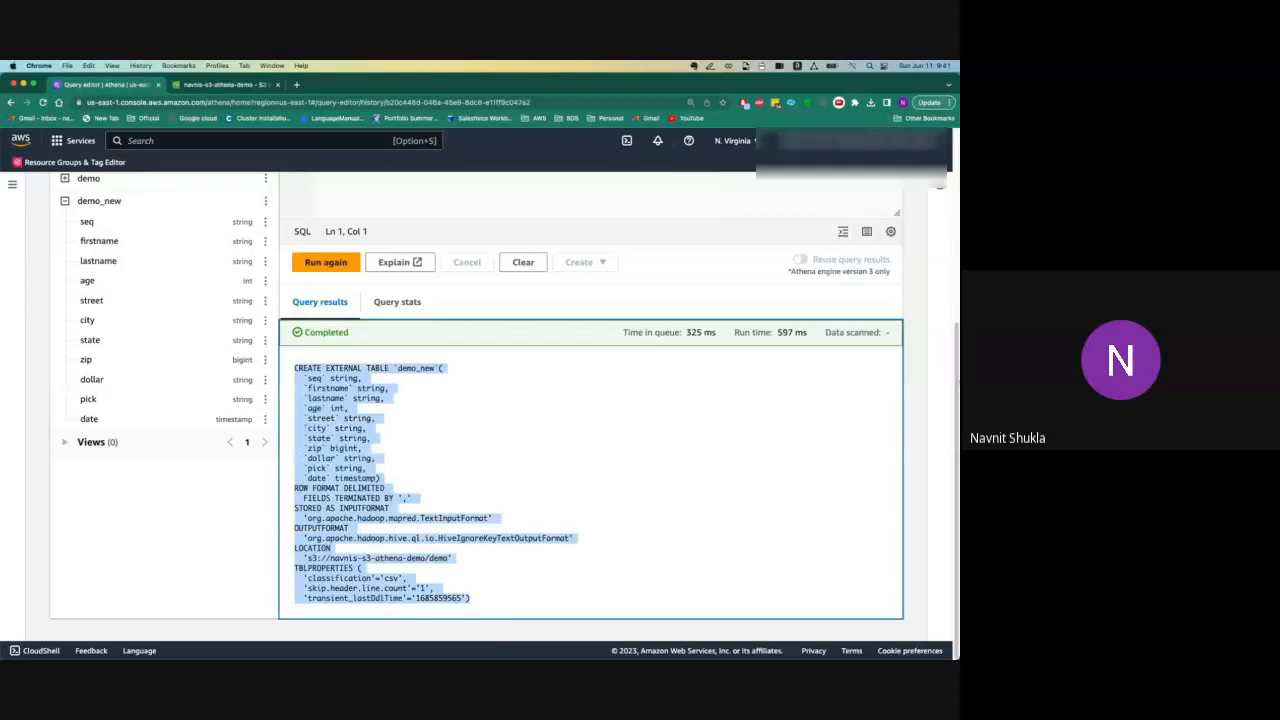
# - Switch back to the demo_1 database and close Query 15
pyautogui.scroll(3, 943, 265)
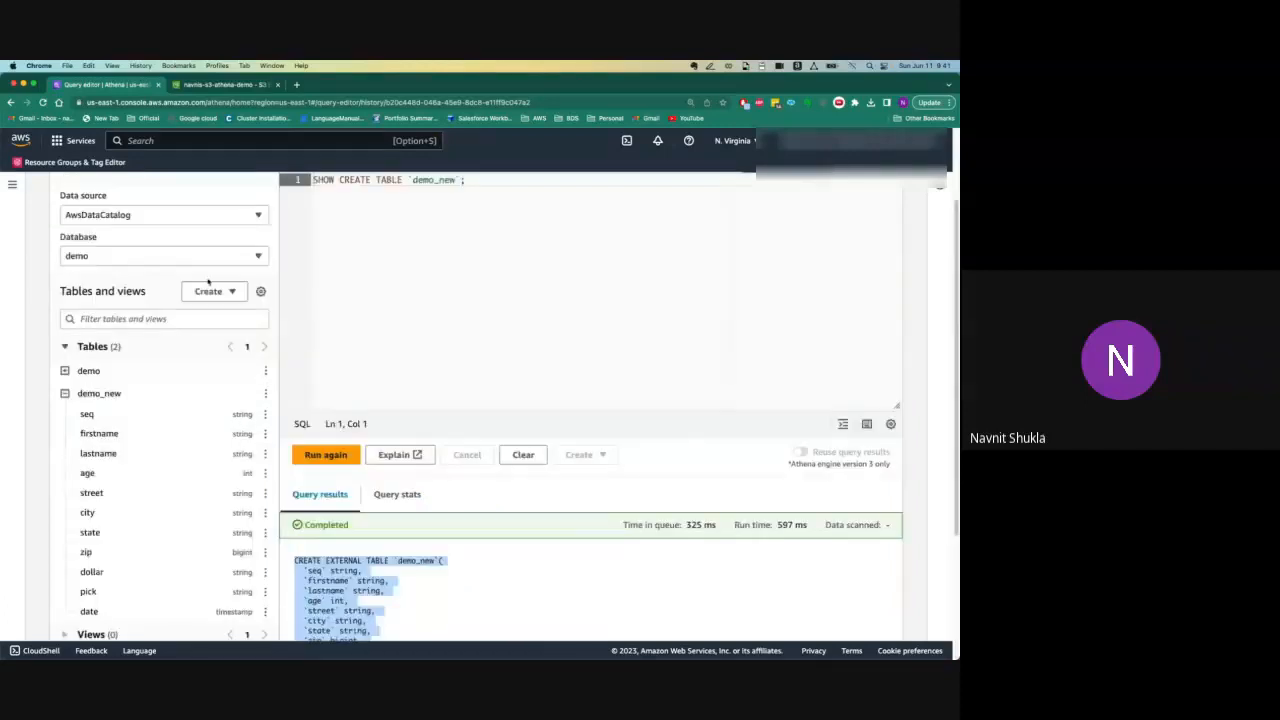
pyautogui.click(183, 257)
pyautogui.click(151, 373)
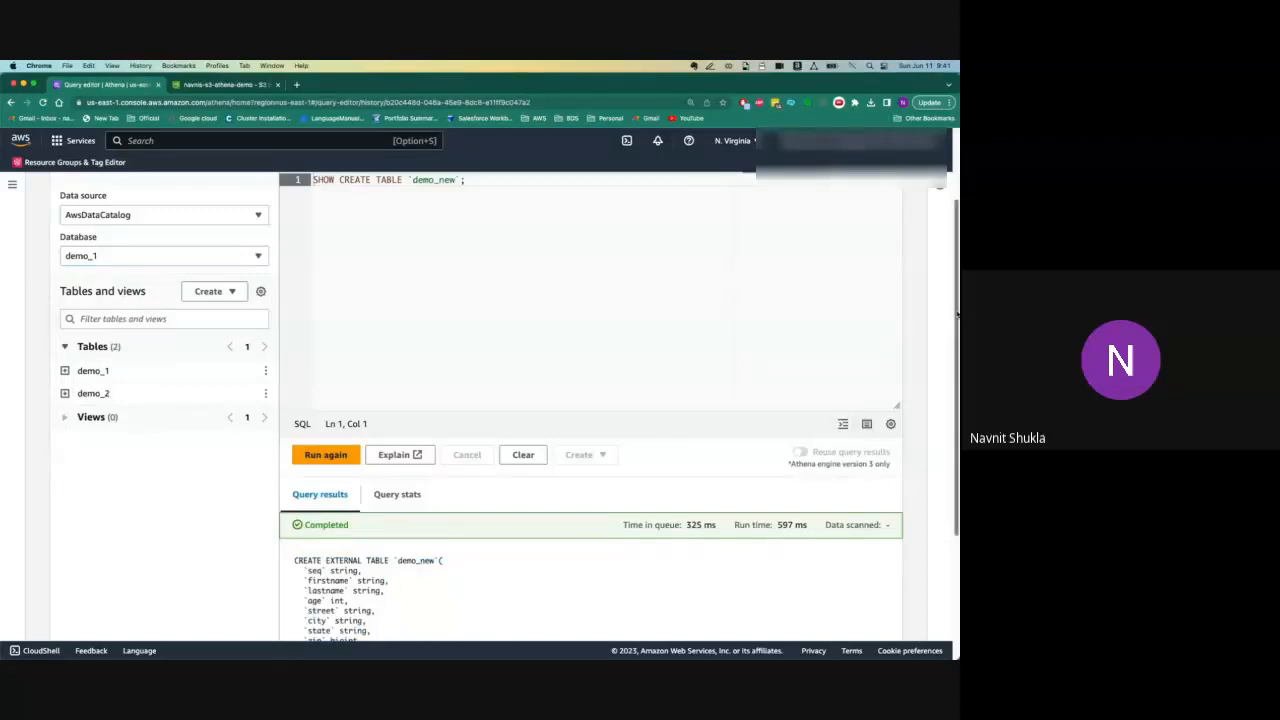
pyautogui.scroll(2, 740, 249)
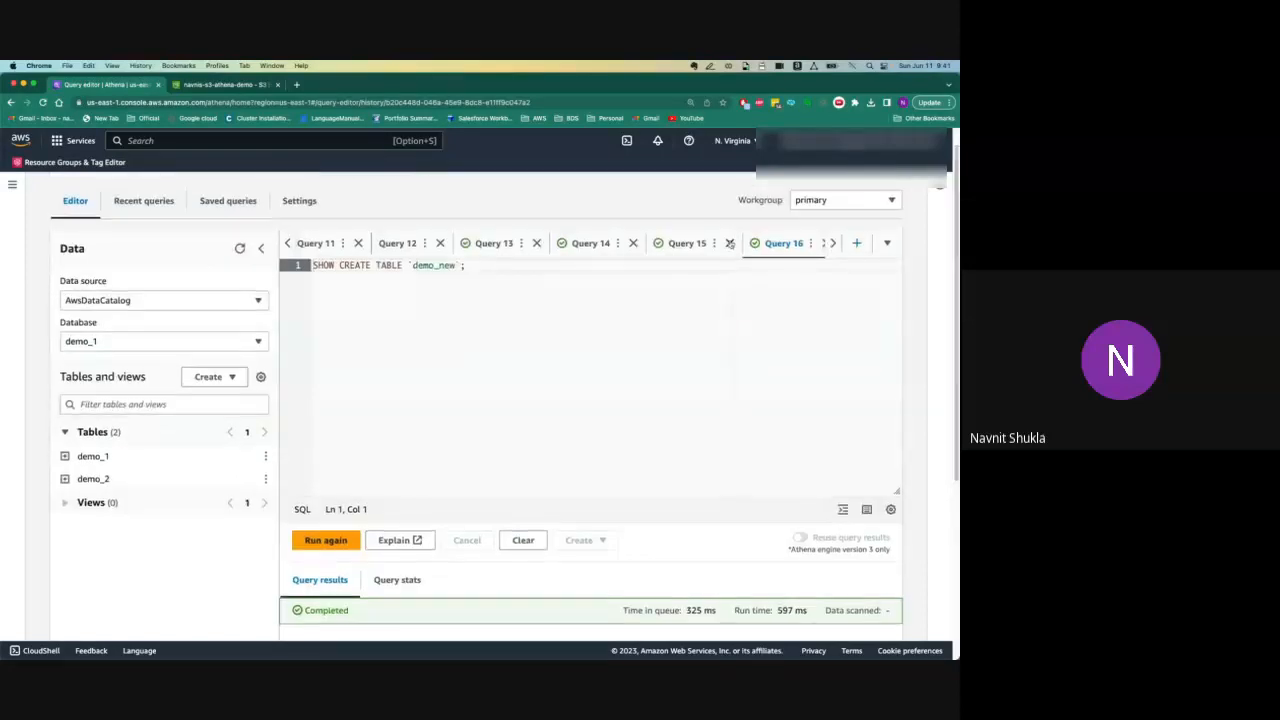
pyautogui.click(730, 243)
pyautogui.click(631, 438)
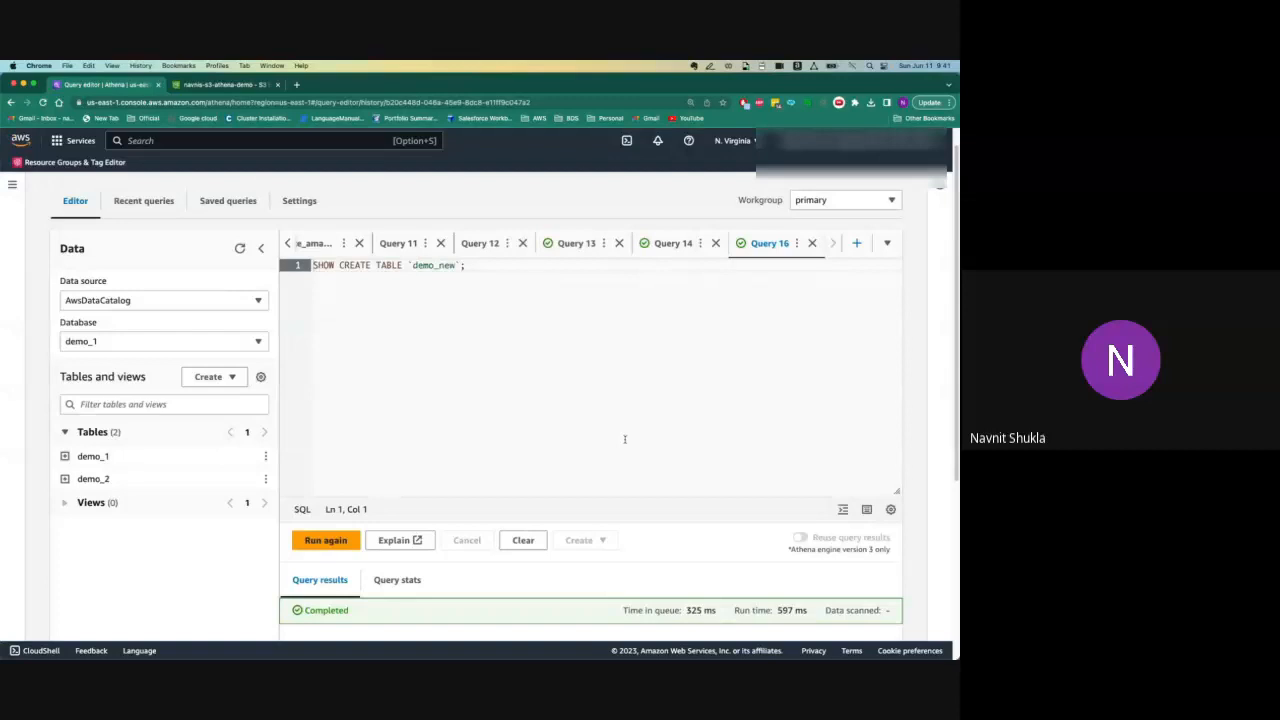
# - Replace Query 16's statement with the copied DDL and change the table name to demo_new_1
pyautogui.moveTo(478, 302); pyautogui.dragTo(312, 265)
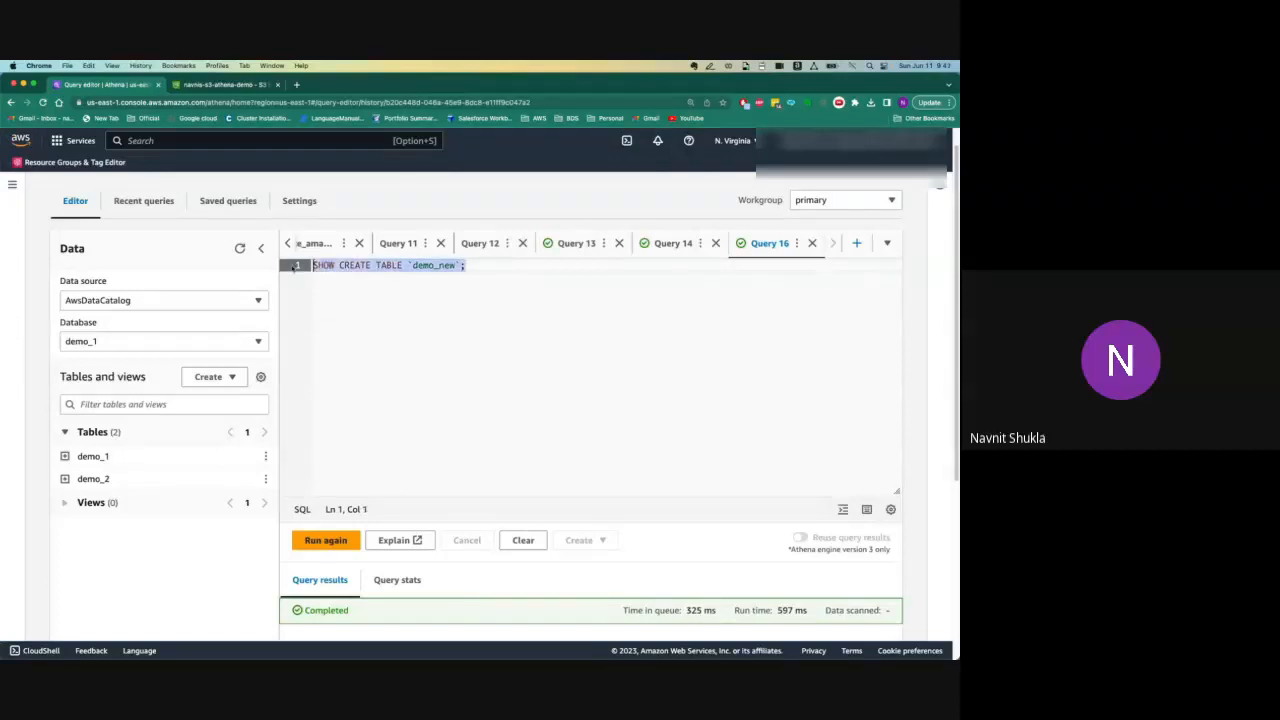
pyautogui.press('super+v')
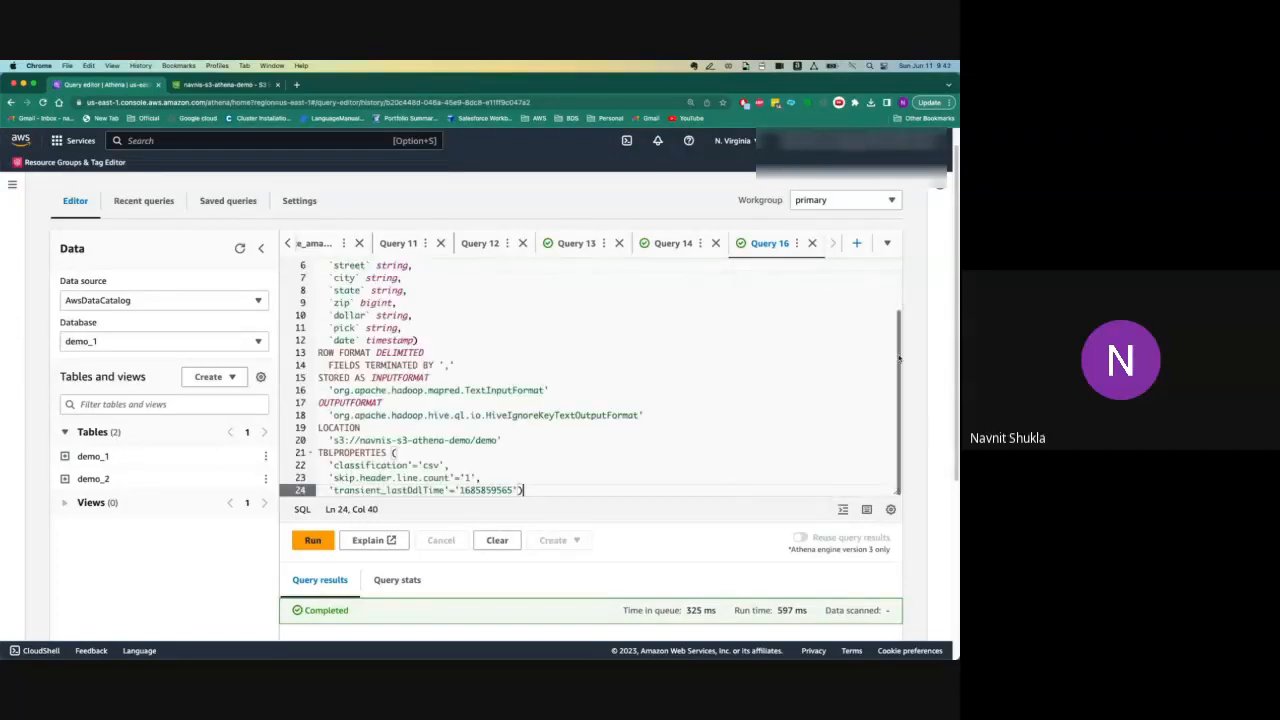
pyautogui.scroll(2, 325, 300)
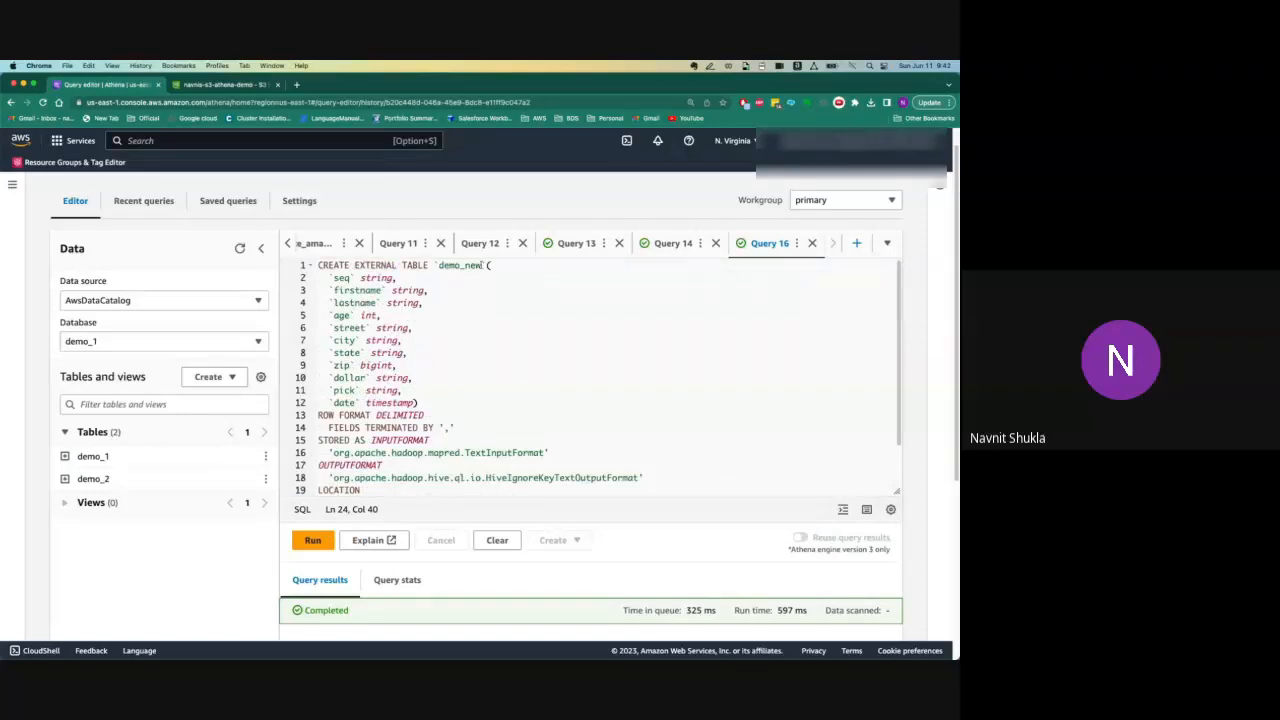
pyautogui.click(483, 265)
pyautogui.write('_1')
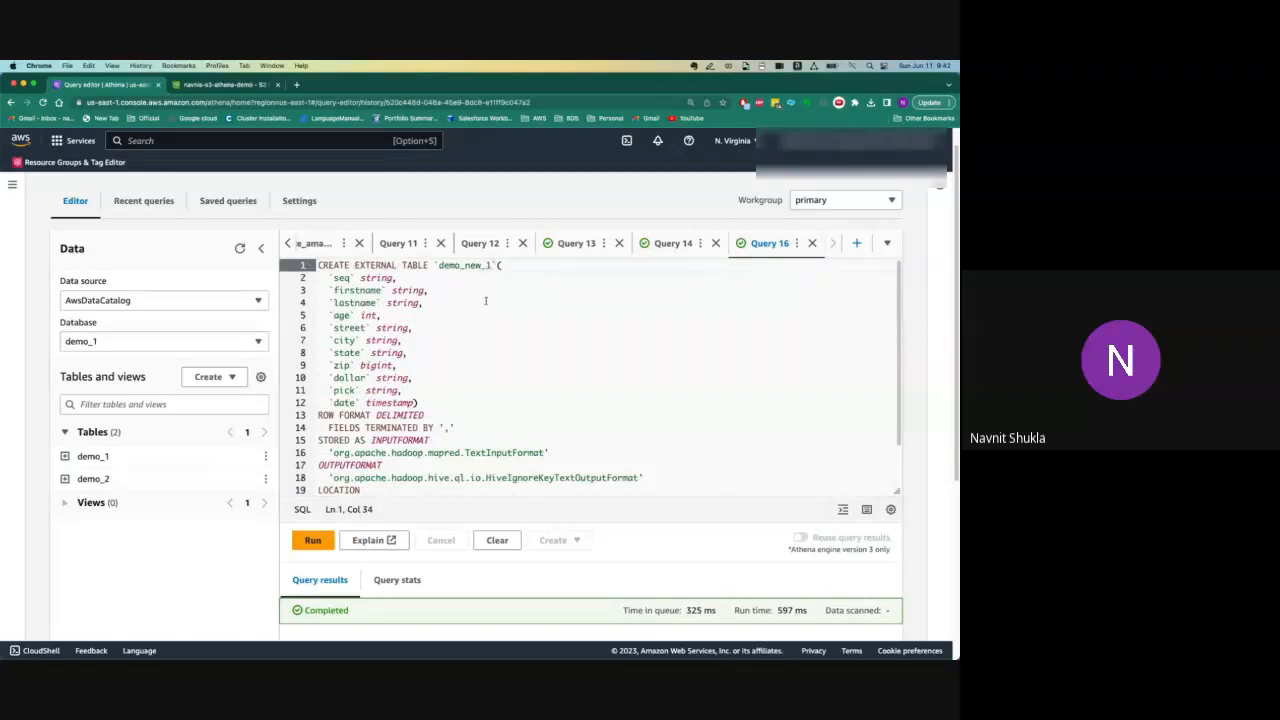
pyautogui.click(509, 328)
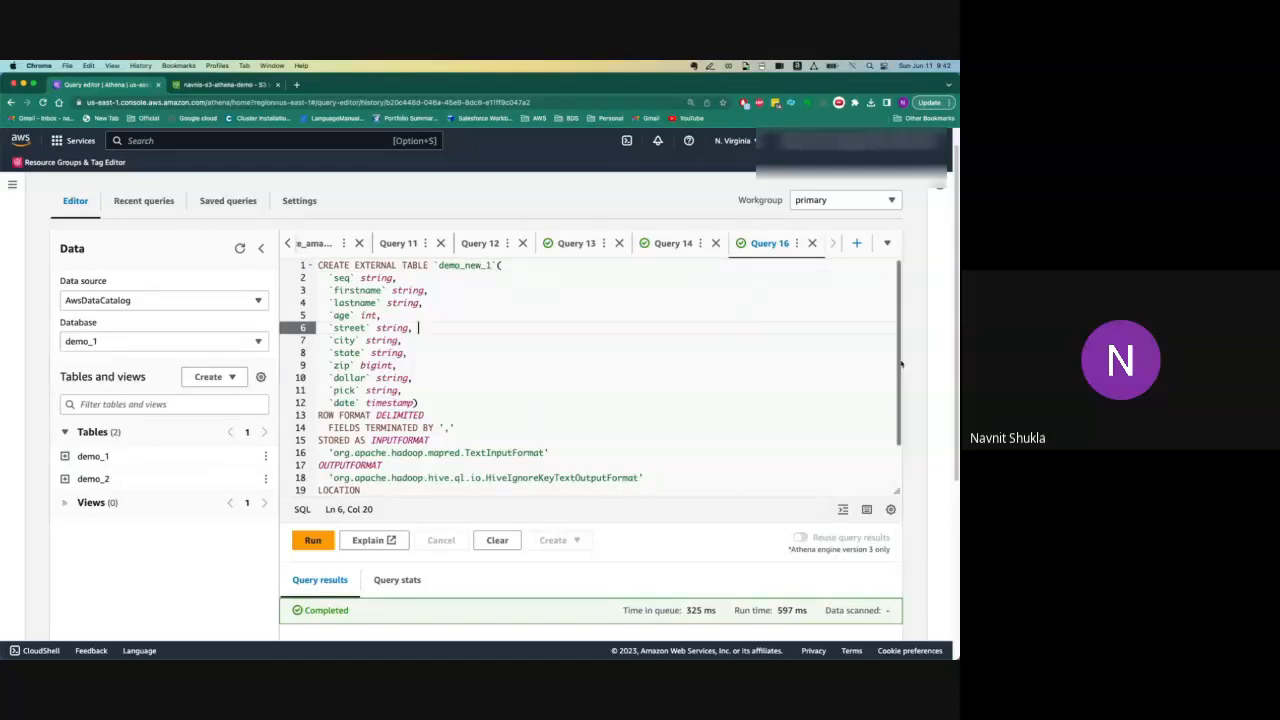
# - Run the CREATE EXTERNAL TABLE query and preview the first 10 rows of demo_new_1
pyautogui.scroll(-3, 882, 363)
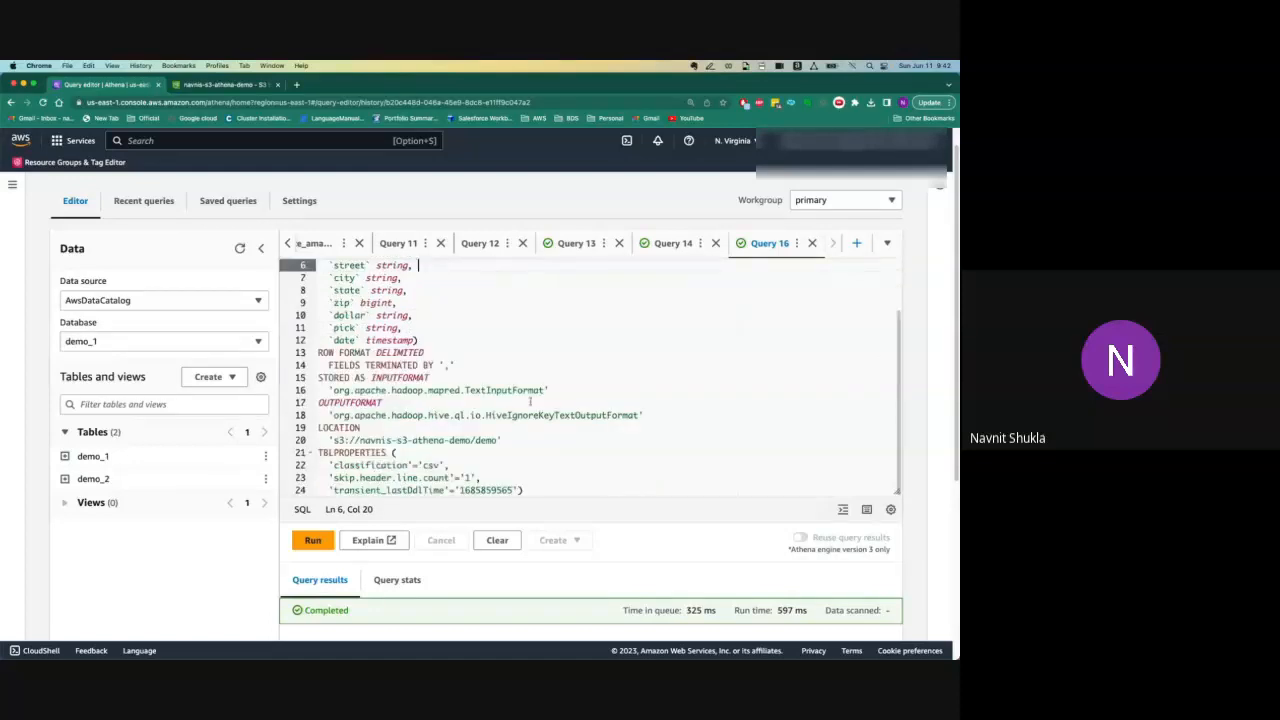
pyautogui.click(313, 540)
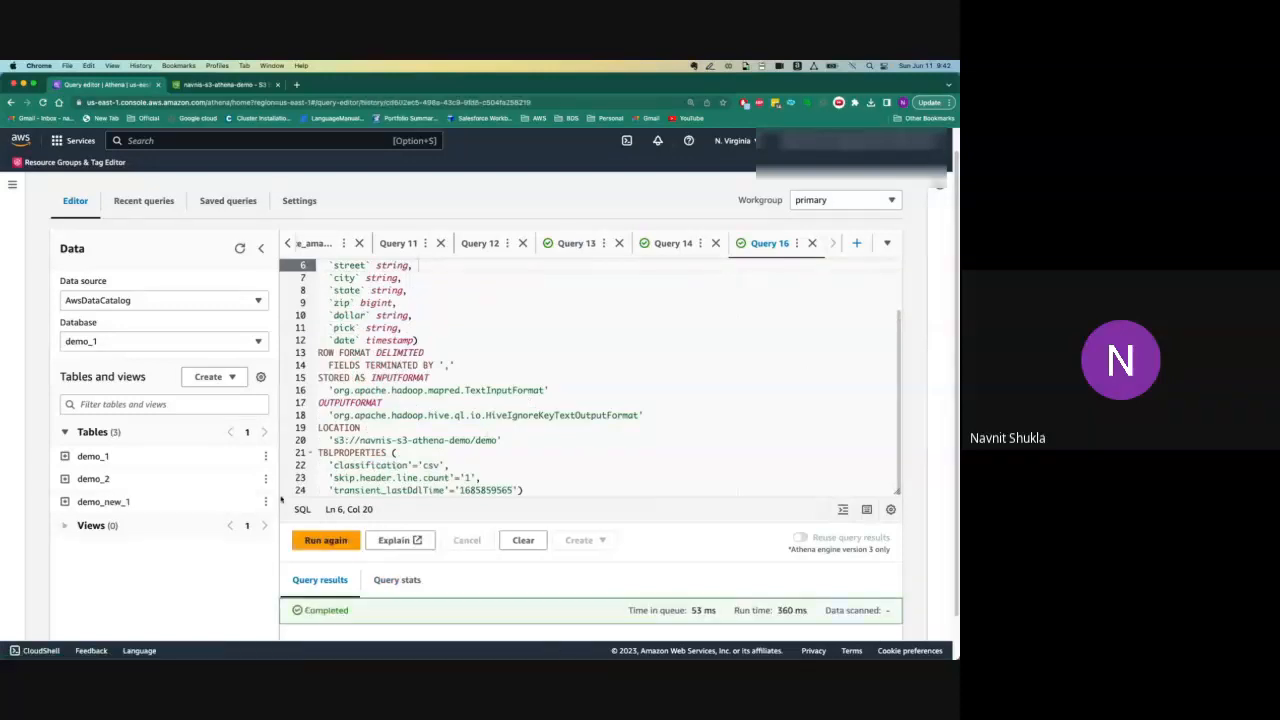
pyautogui.click(265, 501)
pyautogui.click(320, 348)
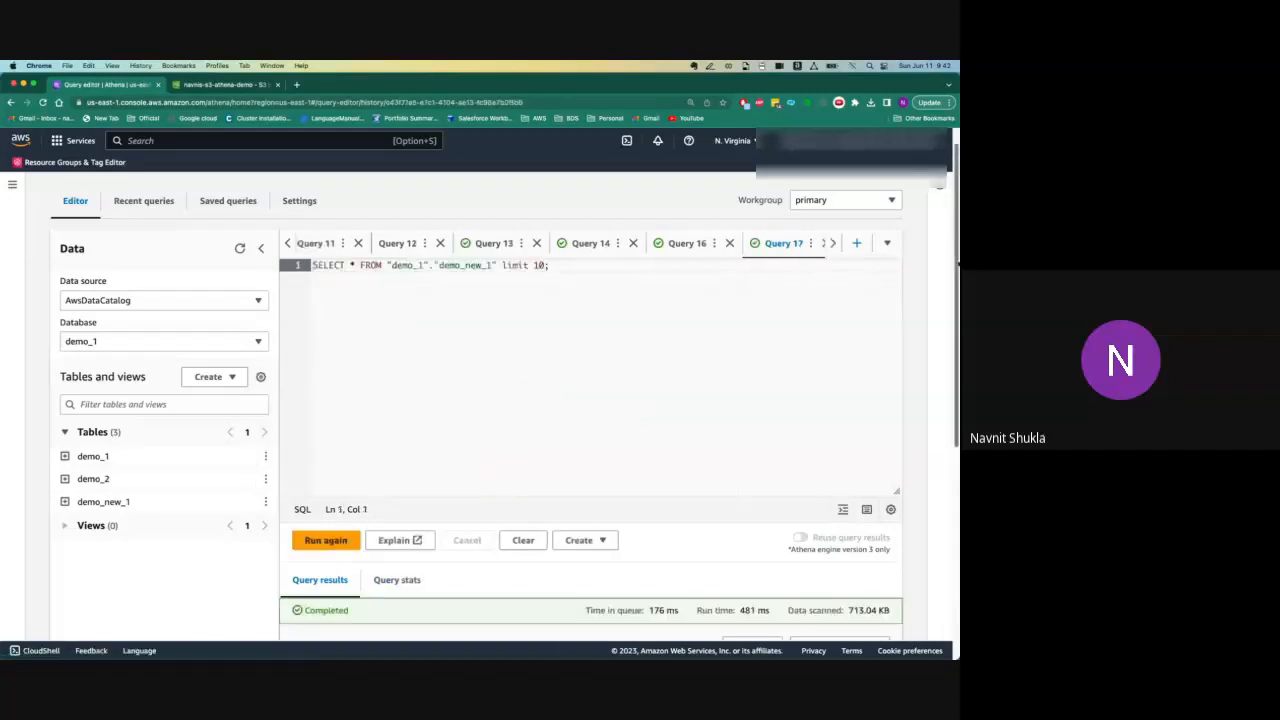
# - Review the preview rows of demo_new_1 across all result columns
pyautogui.scroll(-3, 940, 365)
pyautogui.scroll(-3, 940, 365)
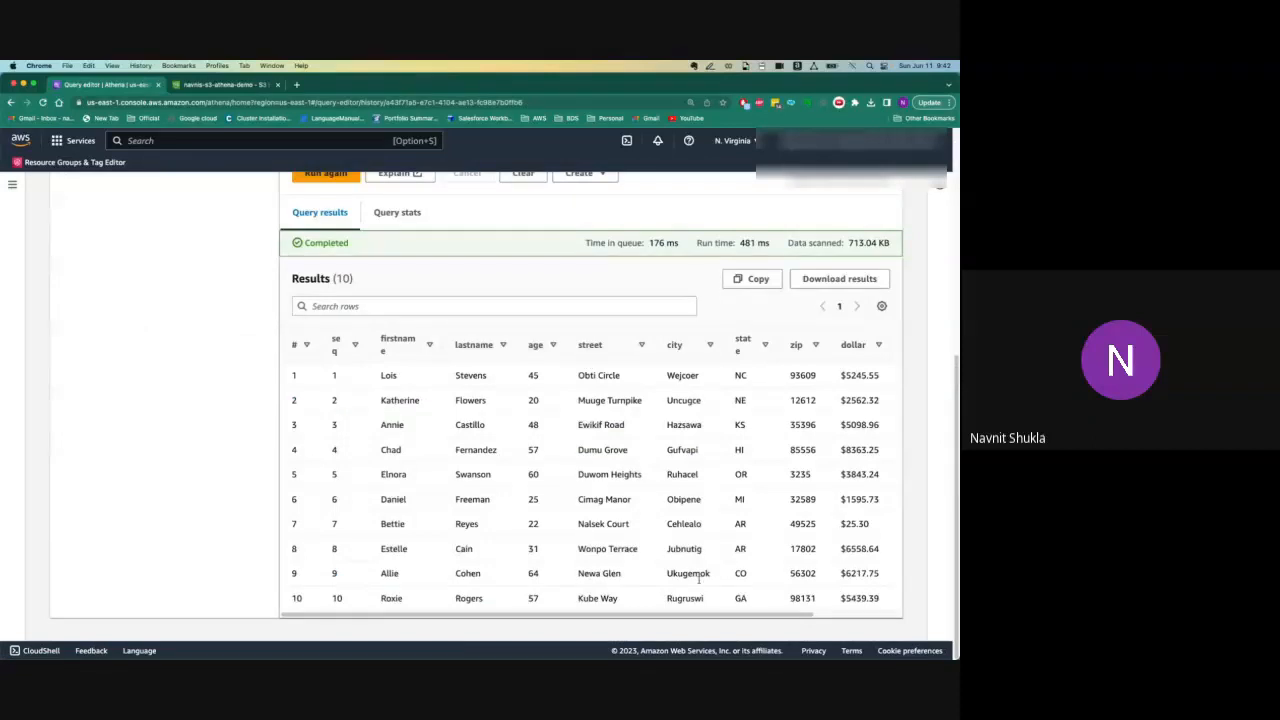
pyautogui.moveTo(772, 617); pyautogui.dragTo(692, 621)
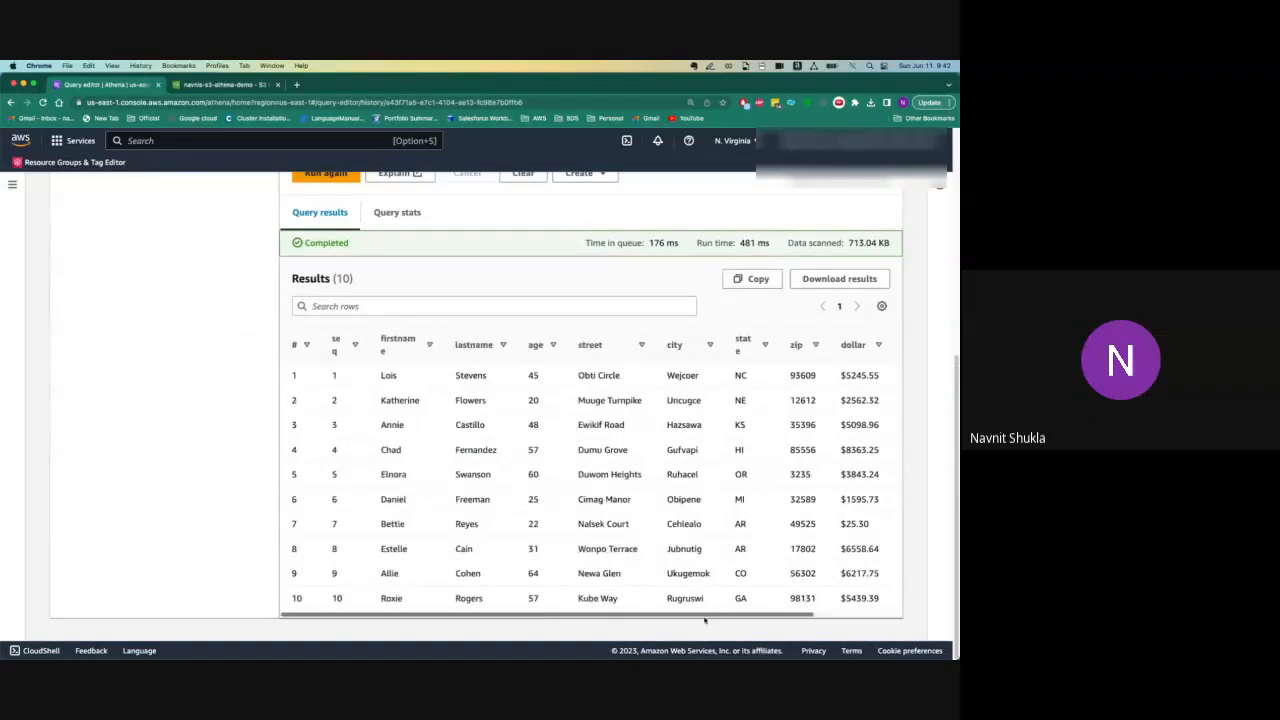
pyautogui.scroll(5, 383, 334)
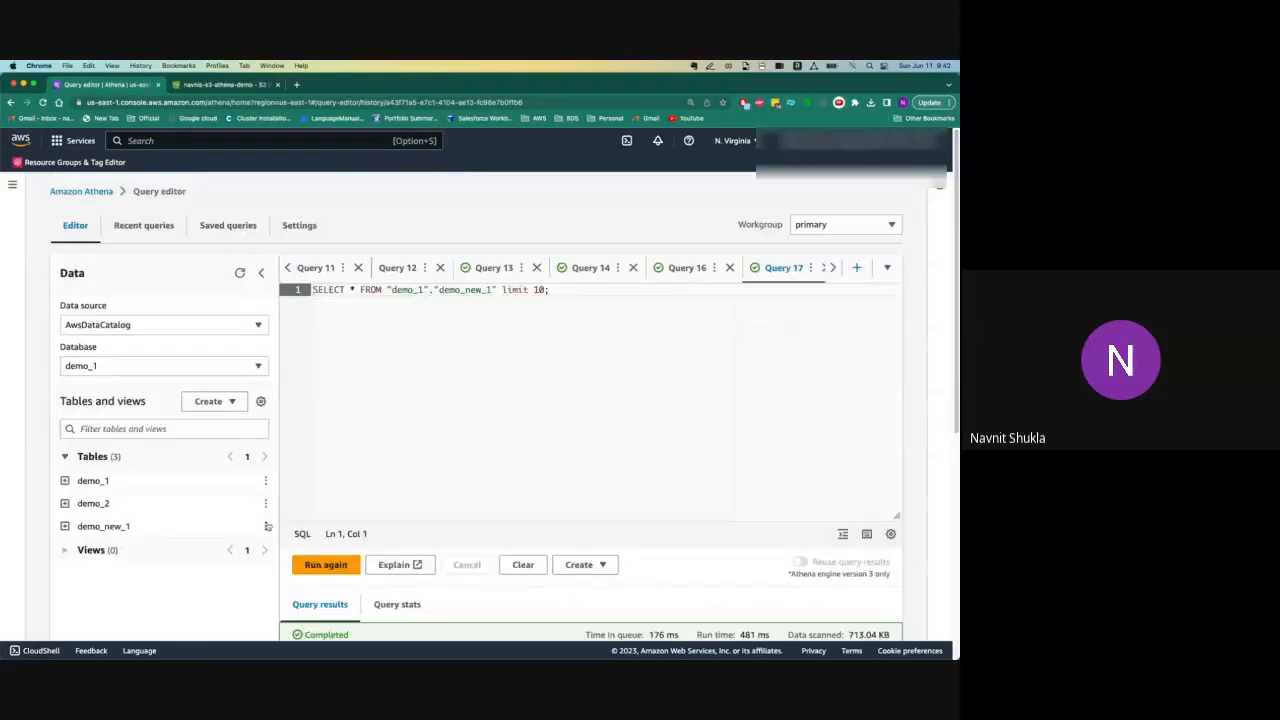
# - Switch to the demo database and preview the first 10 rows of demo_new
pyautogui.click(200, 366)
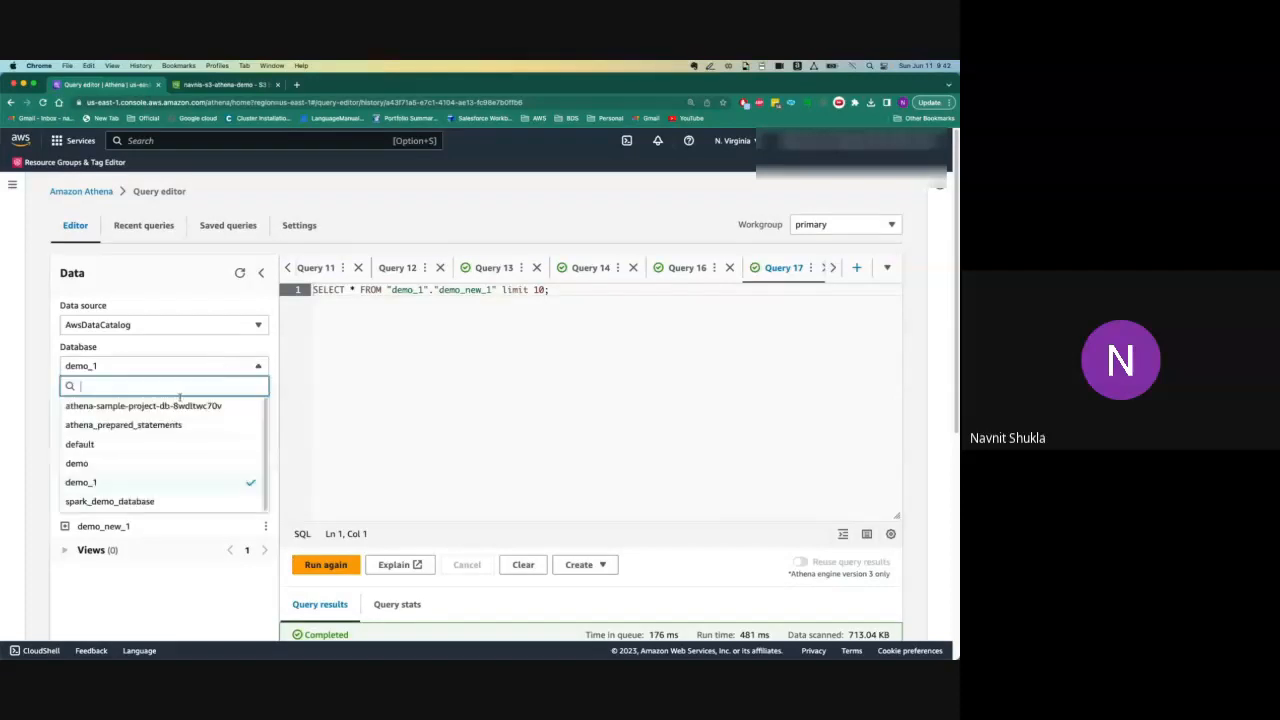
pyautogui.click(150, 463)
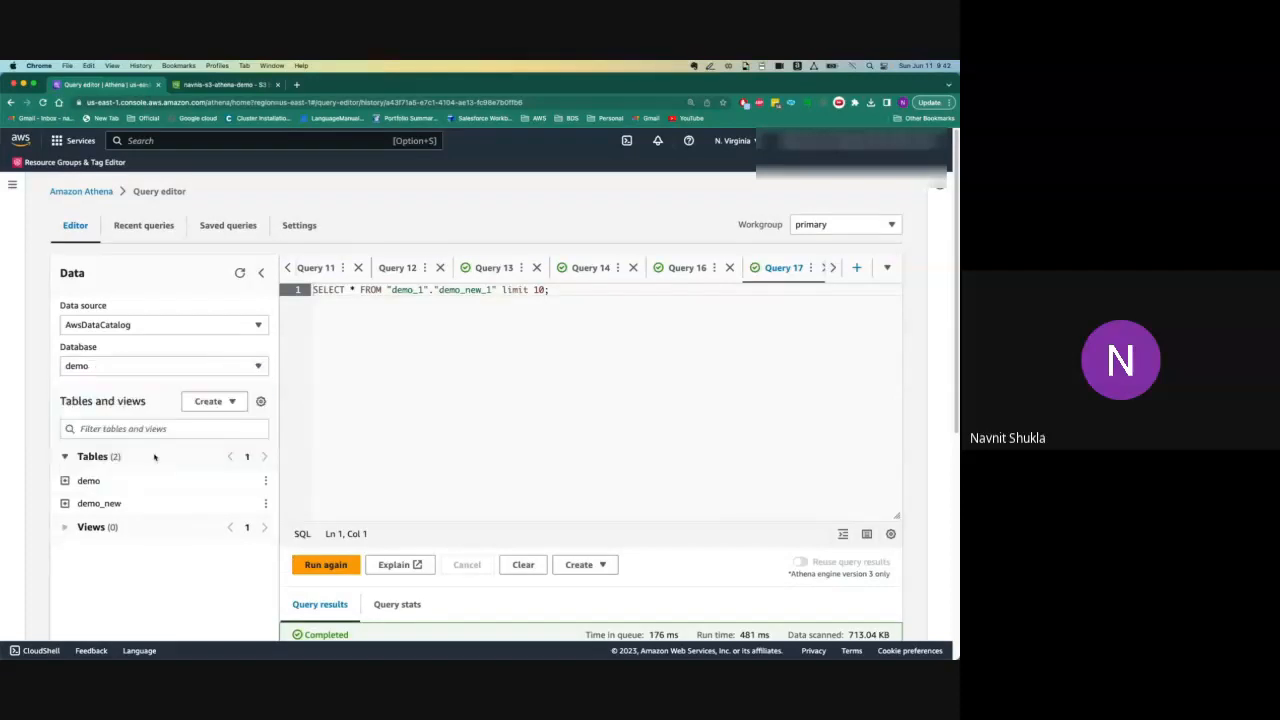
pyautogui.click(265, 503)
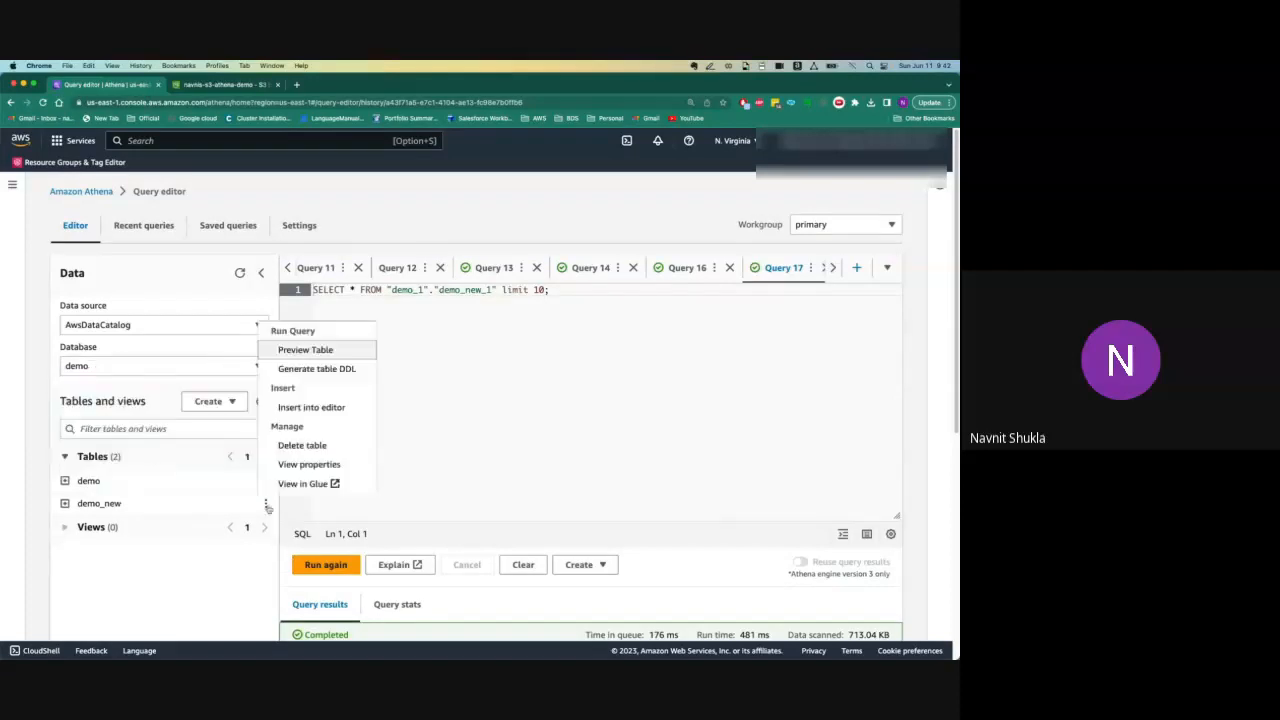
pyautogui.click(330, 350)
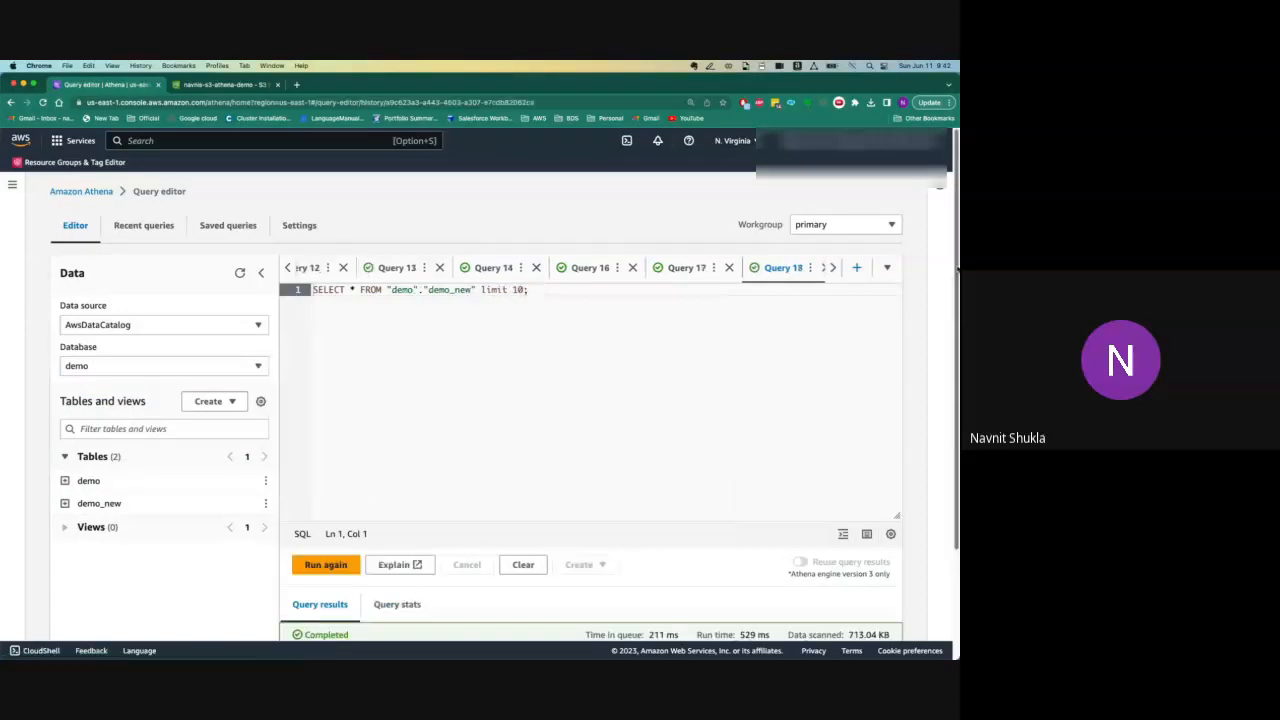
# - Examine the demo_new preview results across all columns to compare them with demo_new_1
pyautogui.scroll(-5, 769, 618)
pyautogui.hscroll(3, 769, 618)
pyautogui.hscroll(-3, 769, 618)
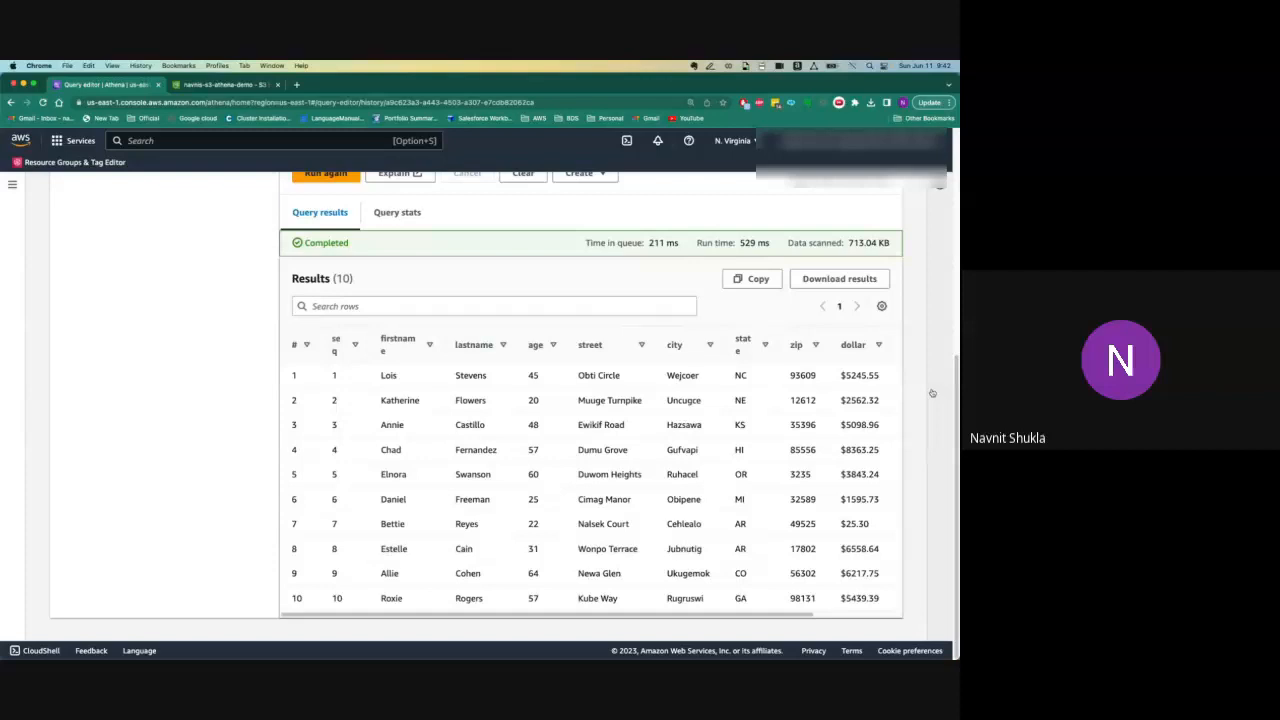
pyautogui.scroll(3, 932, 393)
pyautogui.scroll(2, 942, 250)
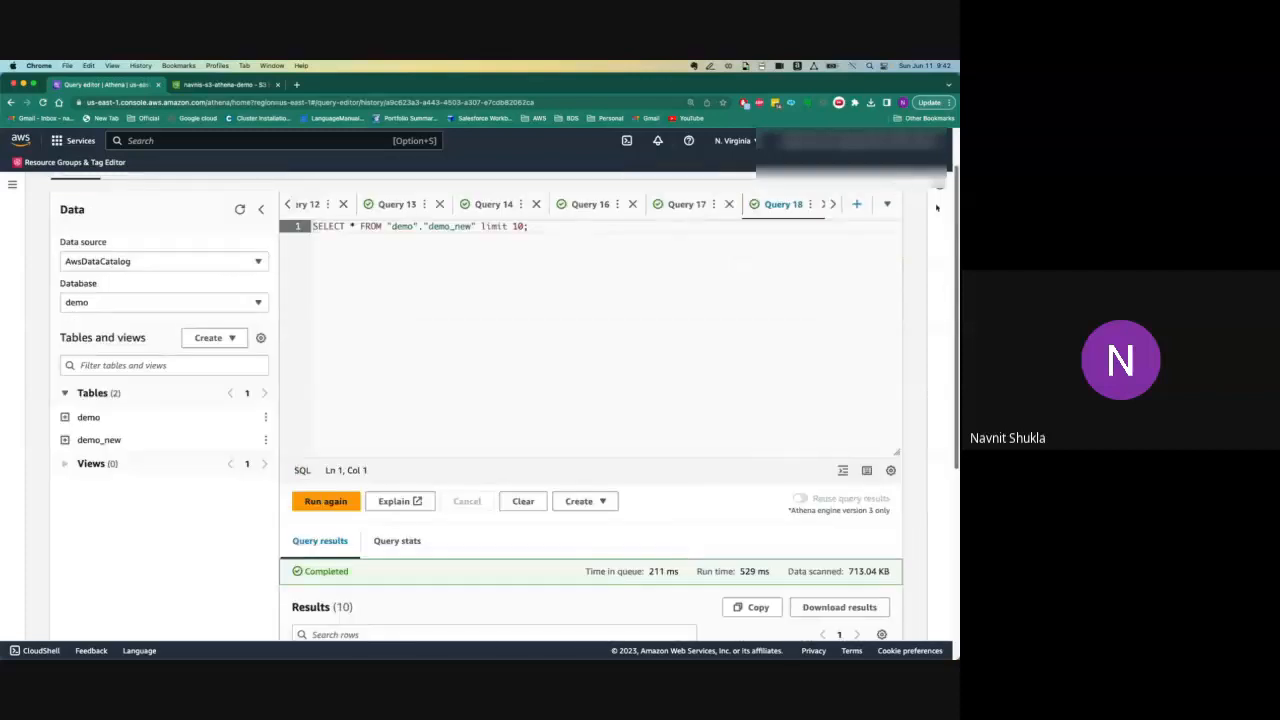
pyautogui.scroll(1, 937, 207)
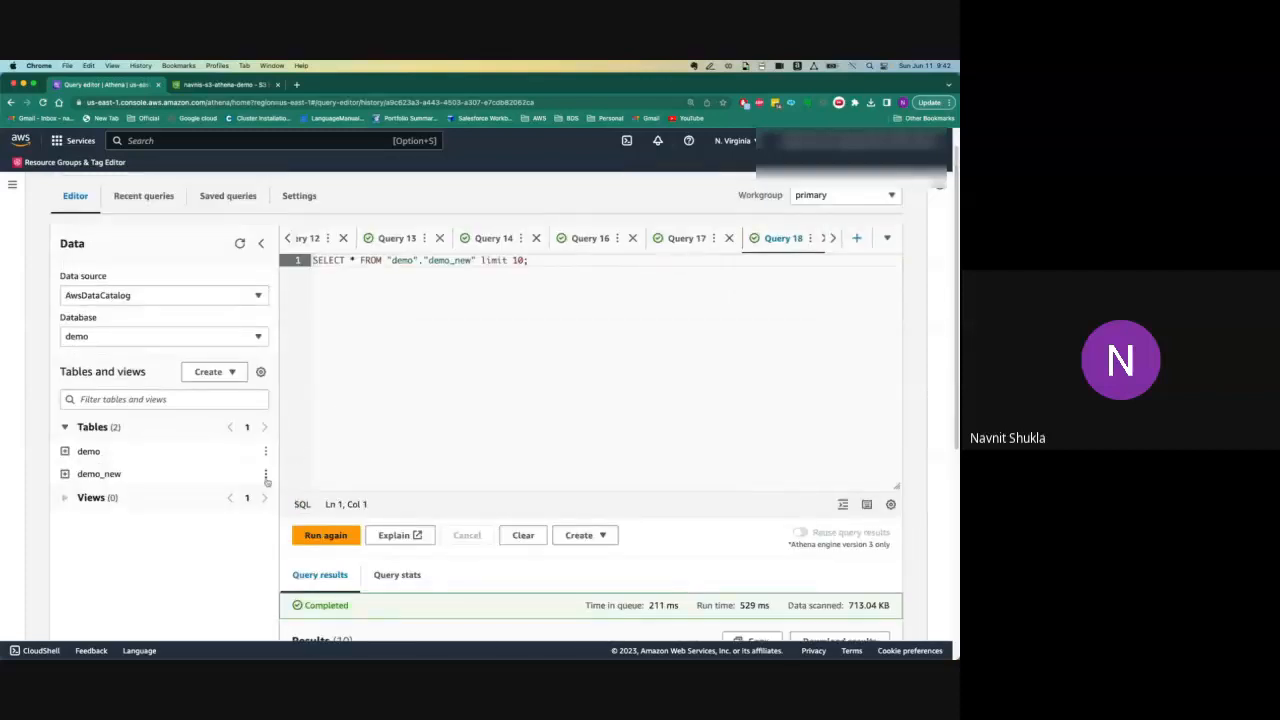
# - In Query 16's CREATE EXTERNAL TABLE statement, set the date column's type to string and change the table name to demo_new_1_1
pyautogui.click(699, 244)
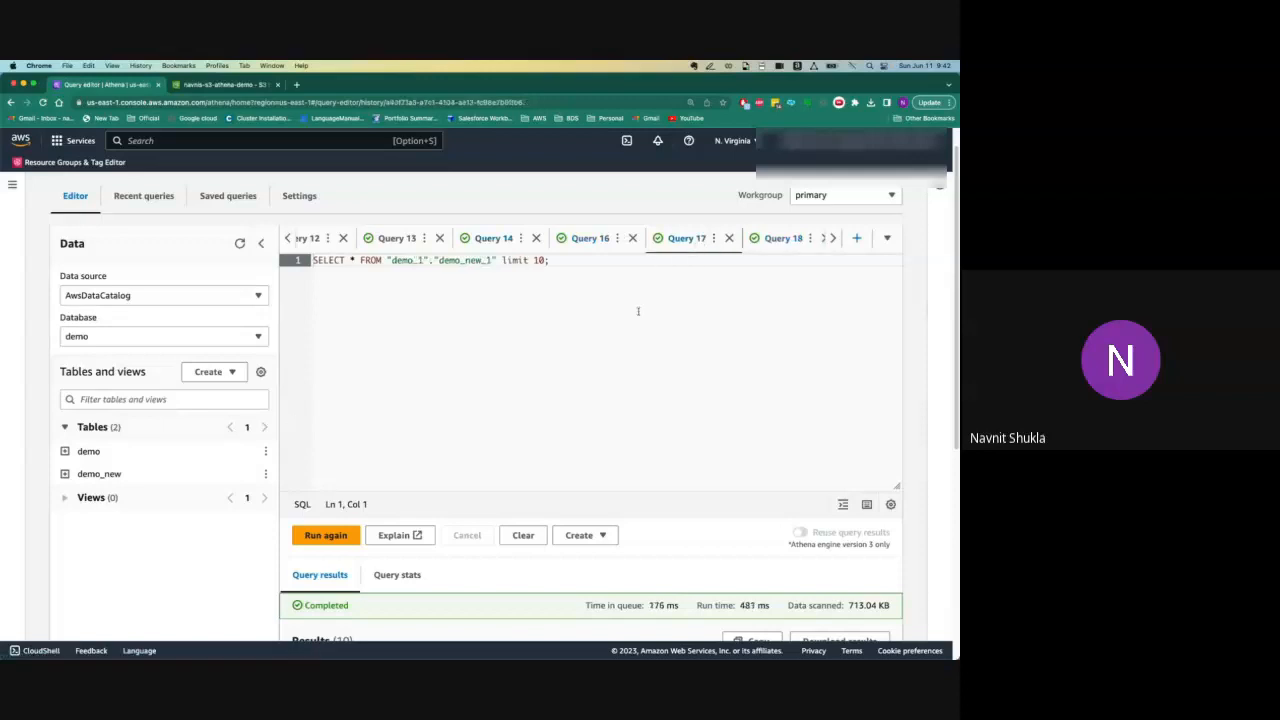
pyautogui.click(590, 242)
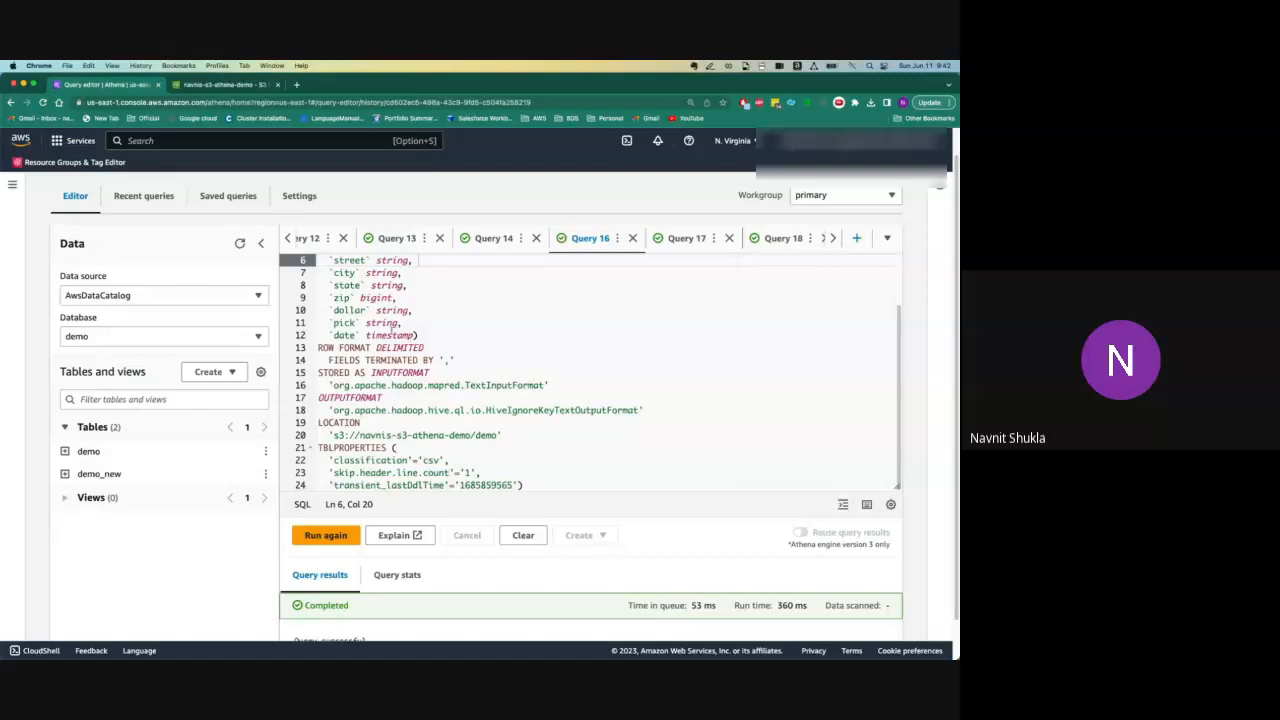
pyautogui.doubleClick(390, 335)
pyautogui.write('string')
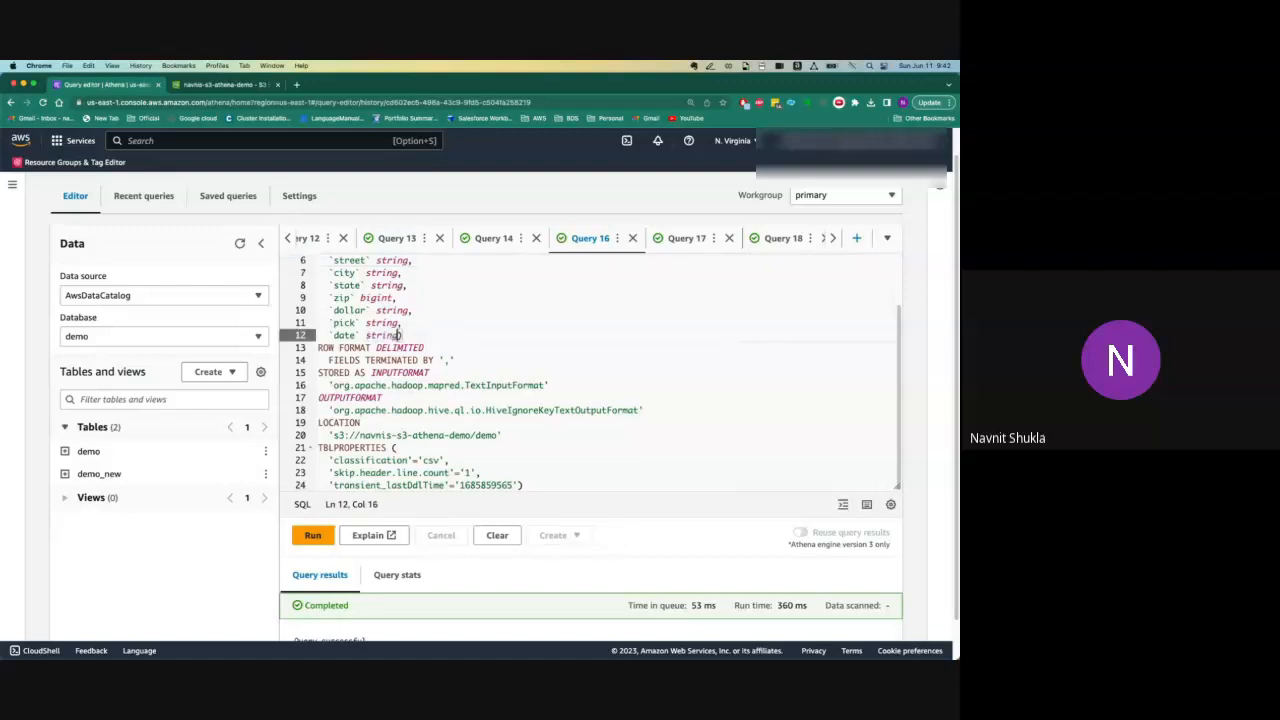
pyautogui.moveTo(899, 350); pyautogui.dragTo(899, 281)
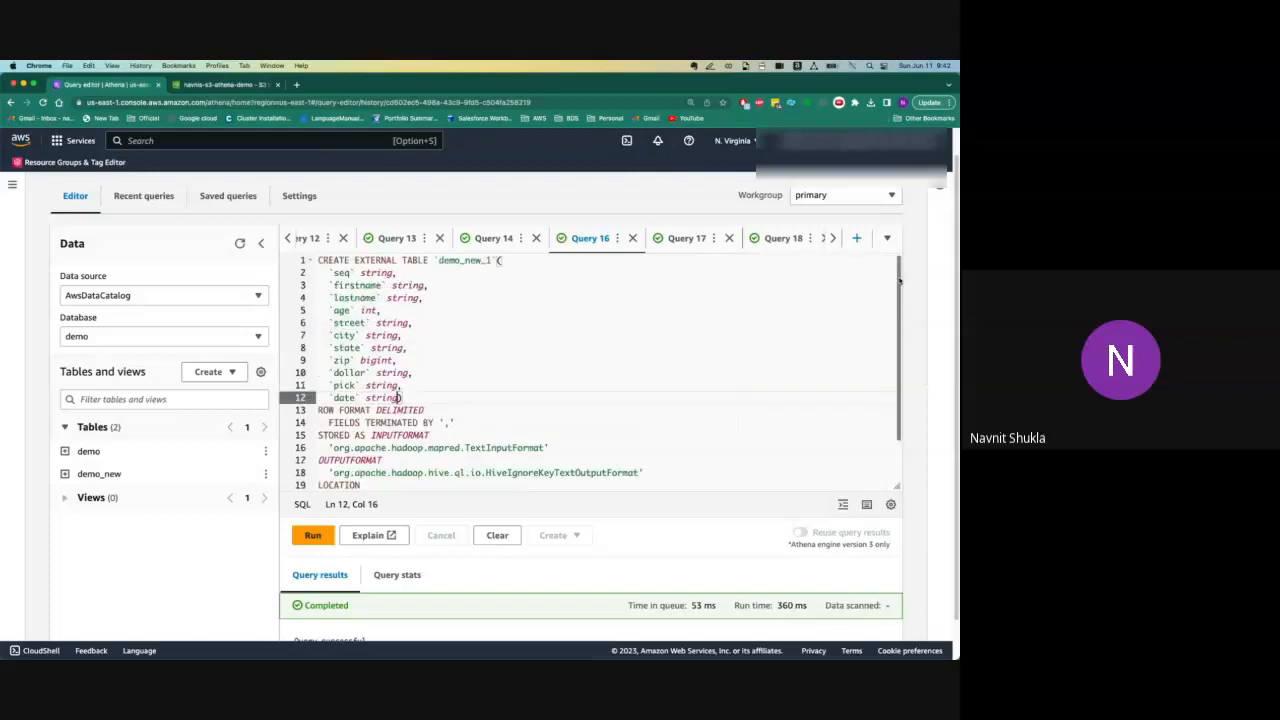
pyautogui.click(492, 260)
pyautogui.write('_1')
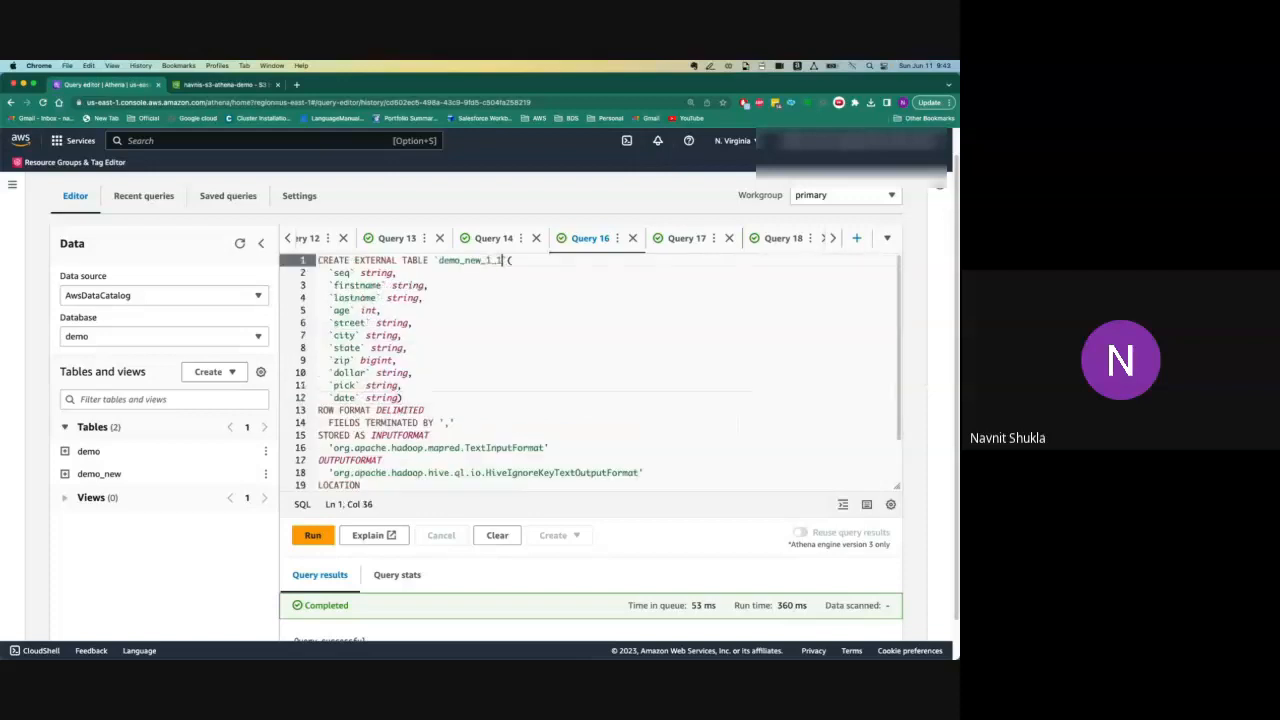
# - Run the edited CREATE EXTERNAL TABLE query and preview the first 10 rows of demo_new_1_1
pyautogui.click(309, 535)
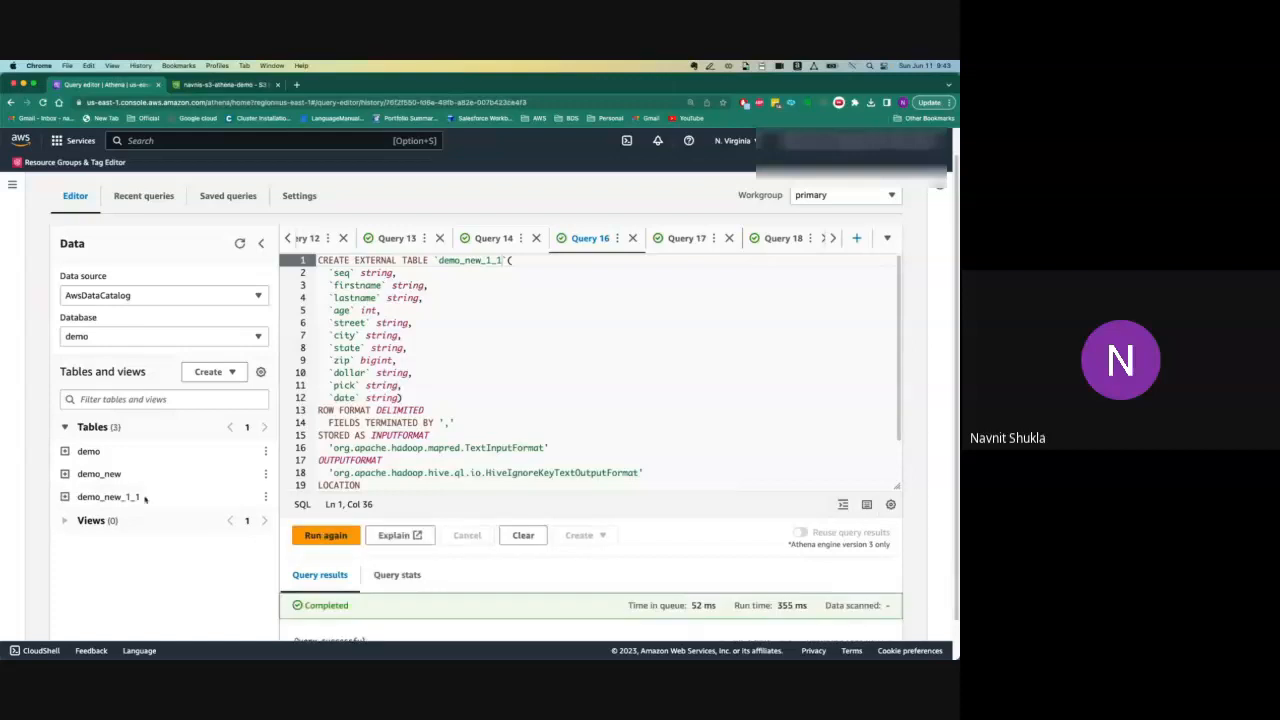
pyautogui.click(265, 497)
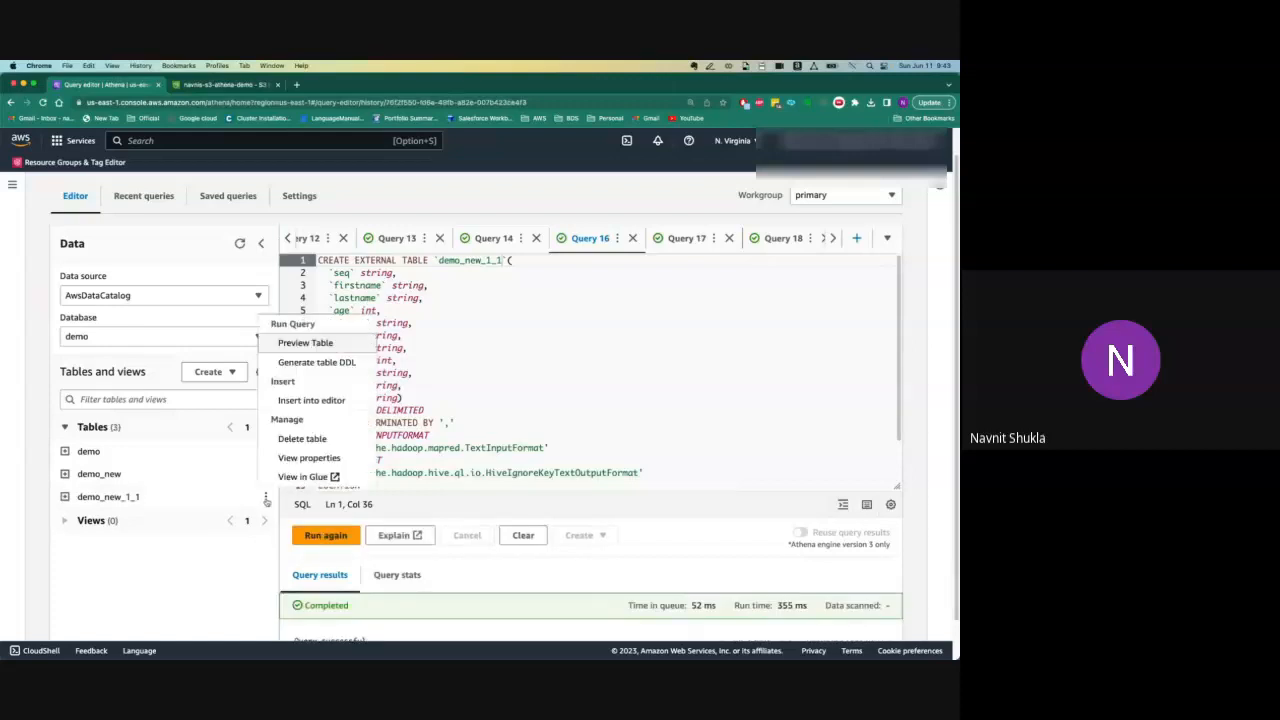
pyautogui.click(306, 343)
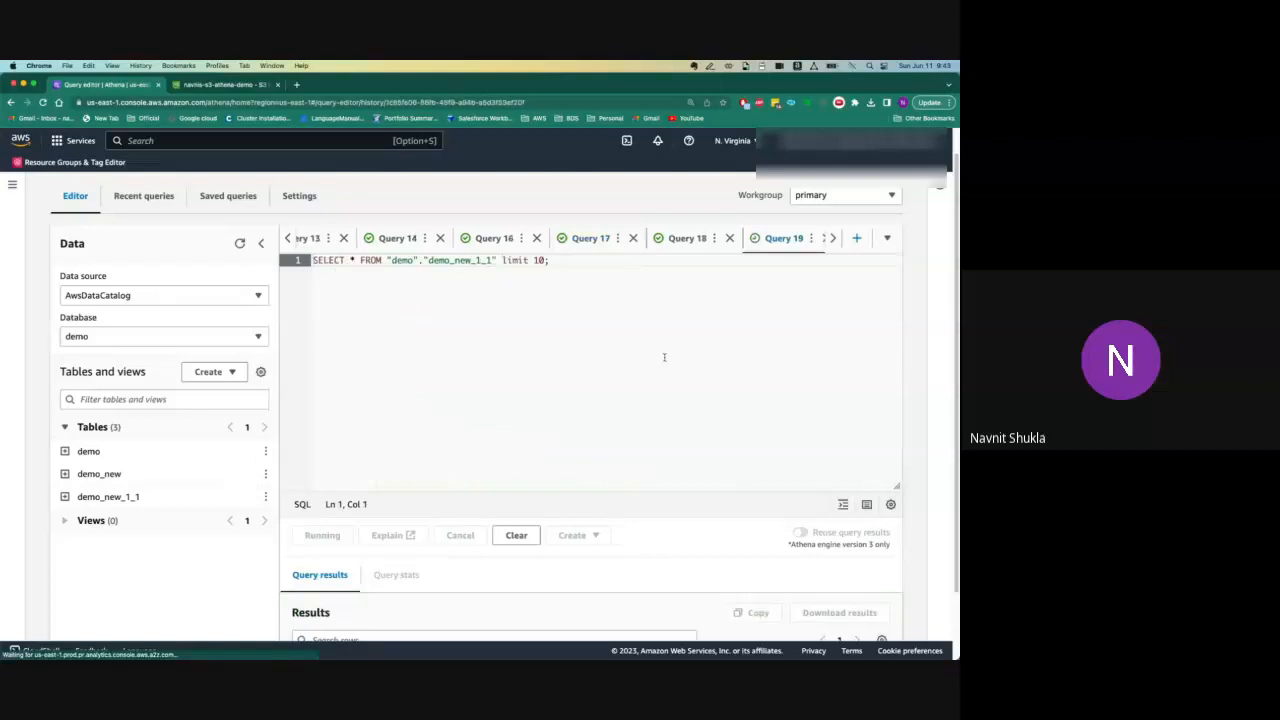
# - Examine the date column values in the demo_new_1_1 preview results
pyautogui.scroll(-5, 950, 443)
pyautogui.scroll(-1, 759, 578)
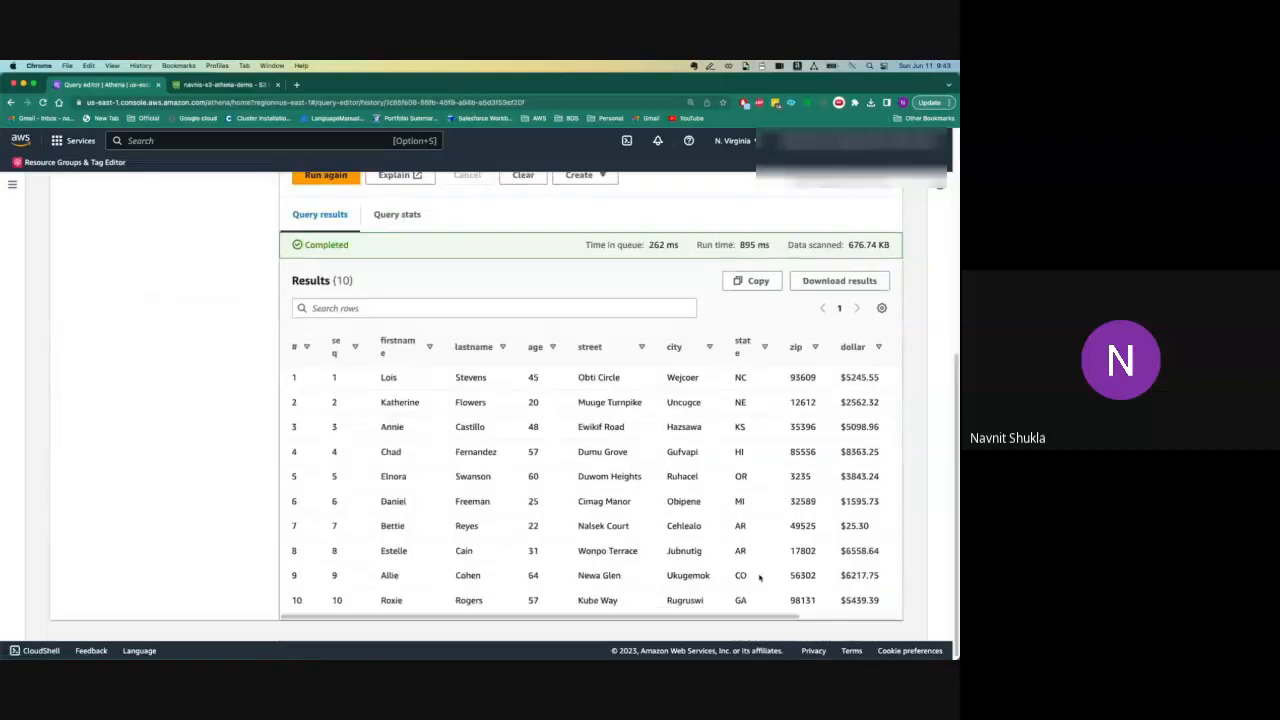
pyautogui.moveTo(744, 616); pyautogui.dragTo(845, 614)
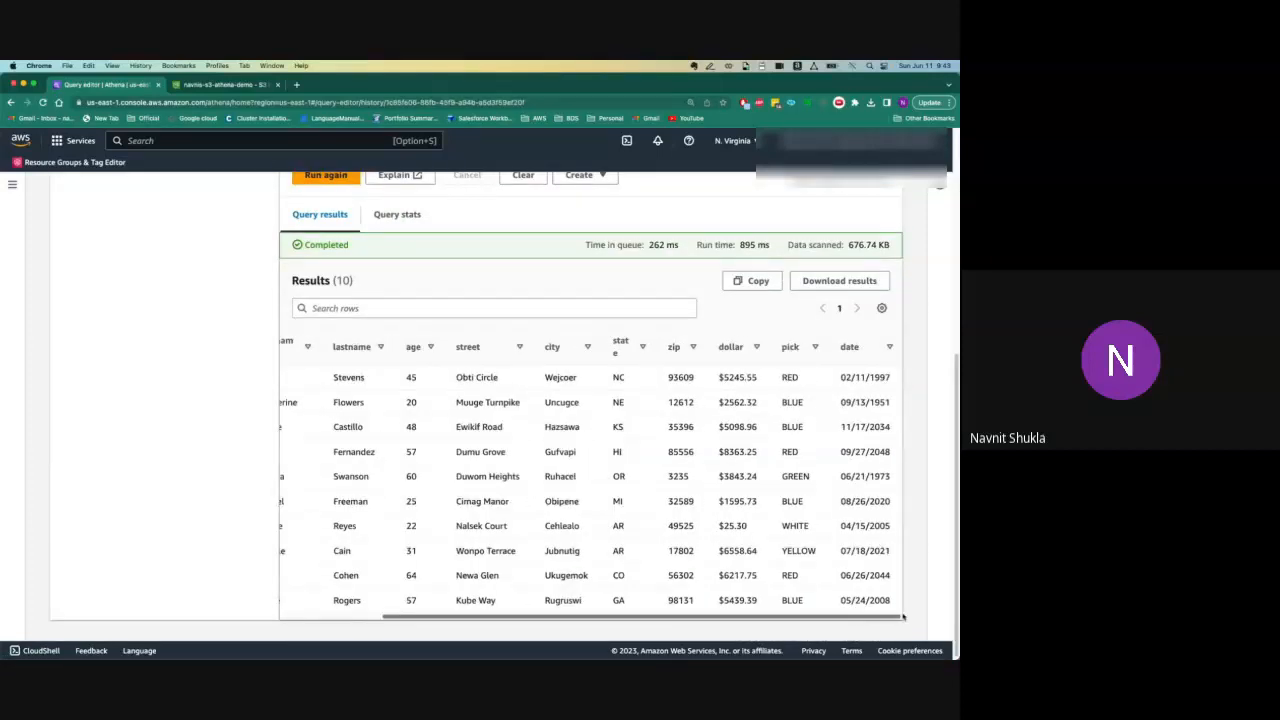
pyautogui.moveTo(844, 376); pyautogui.dragTo(880, 528)
pyautogui.click(846, 424)
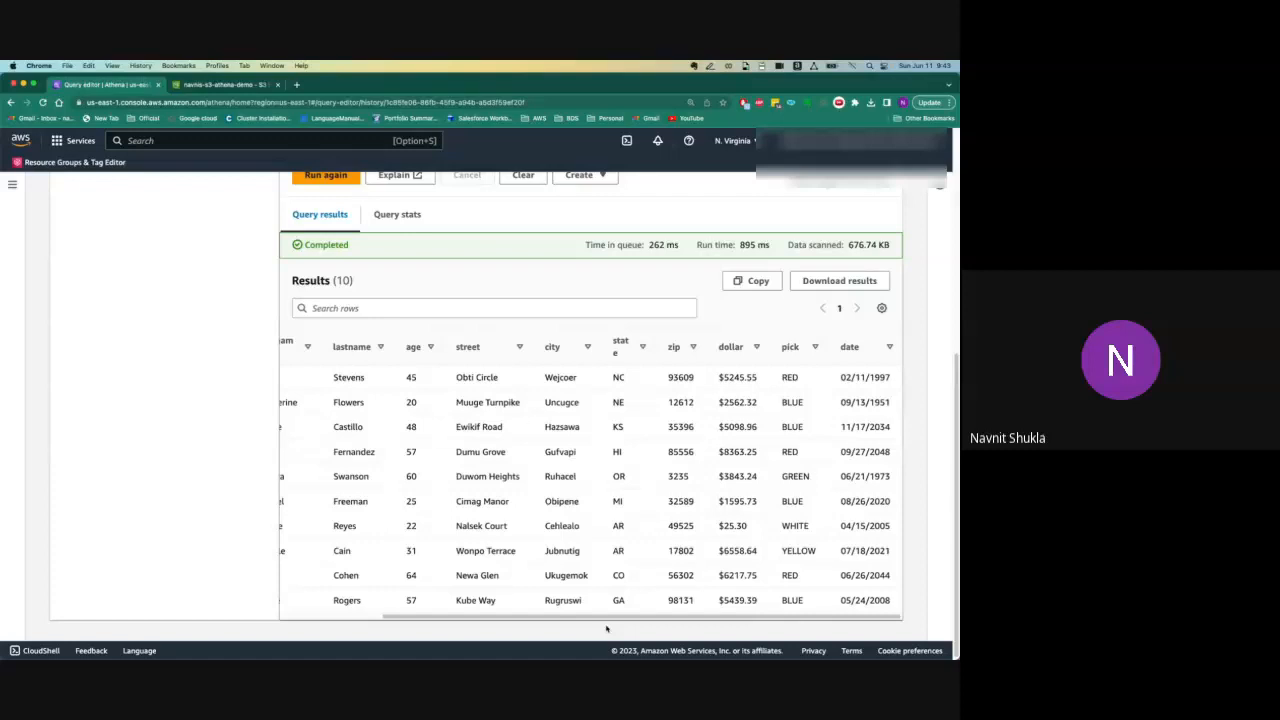
pyautogui.moveTo(838, 380); pyautogui.dragTo(894, 380)
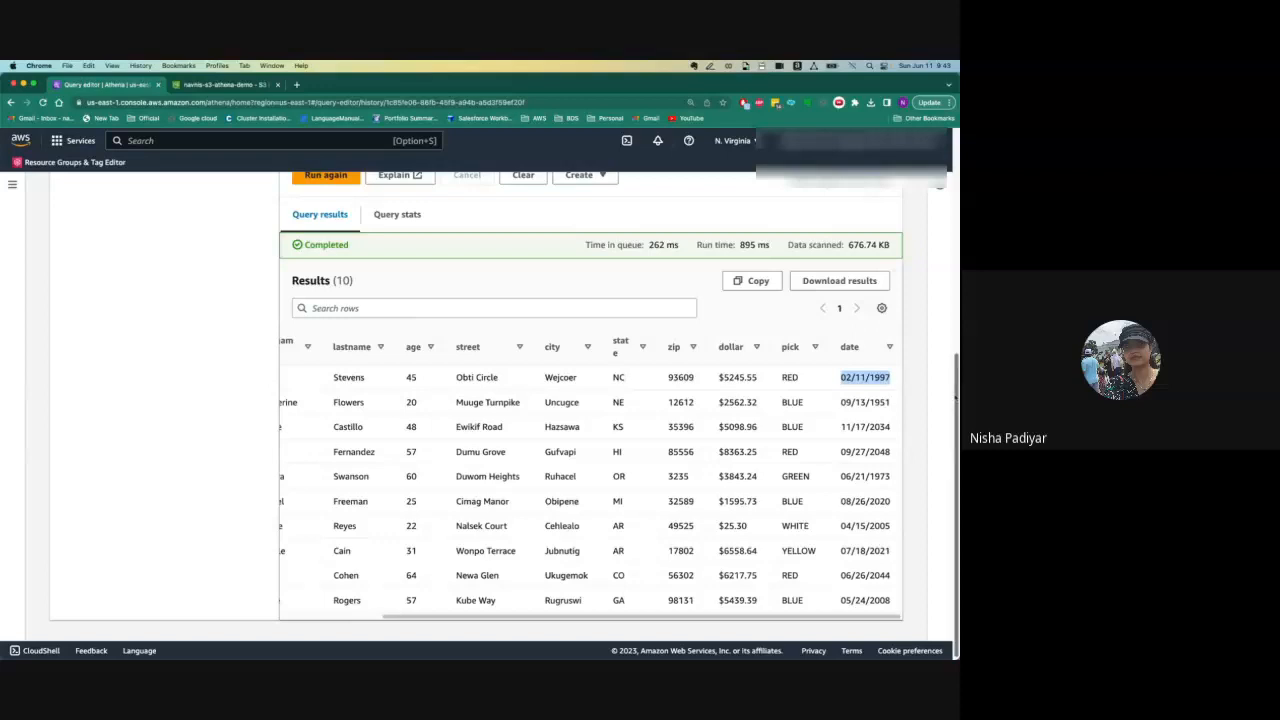
pyautogui.moveTo(955, 397); pyautogui.dragTo(959, 431)
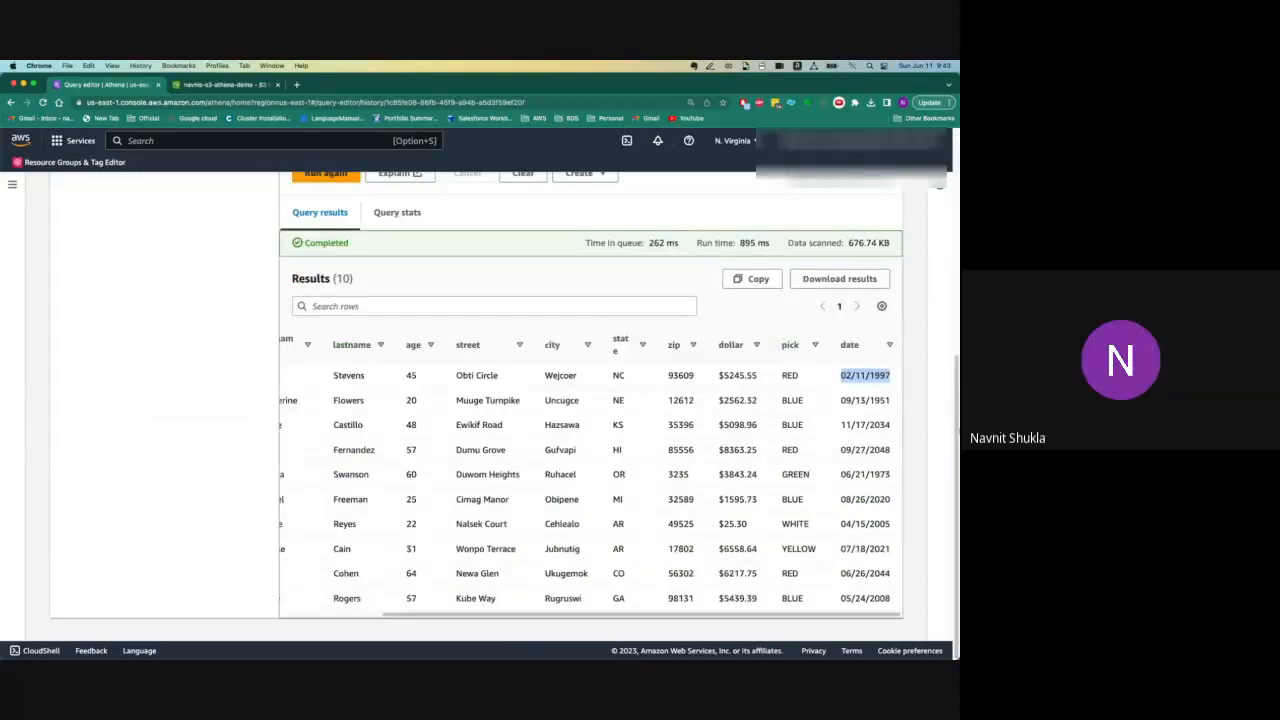
pyautogui.moveTo(389, 616); pyautogui.dragTo(283, 616)
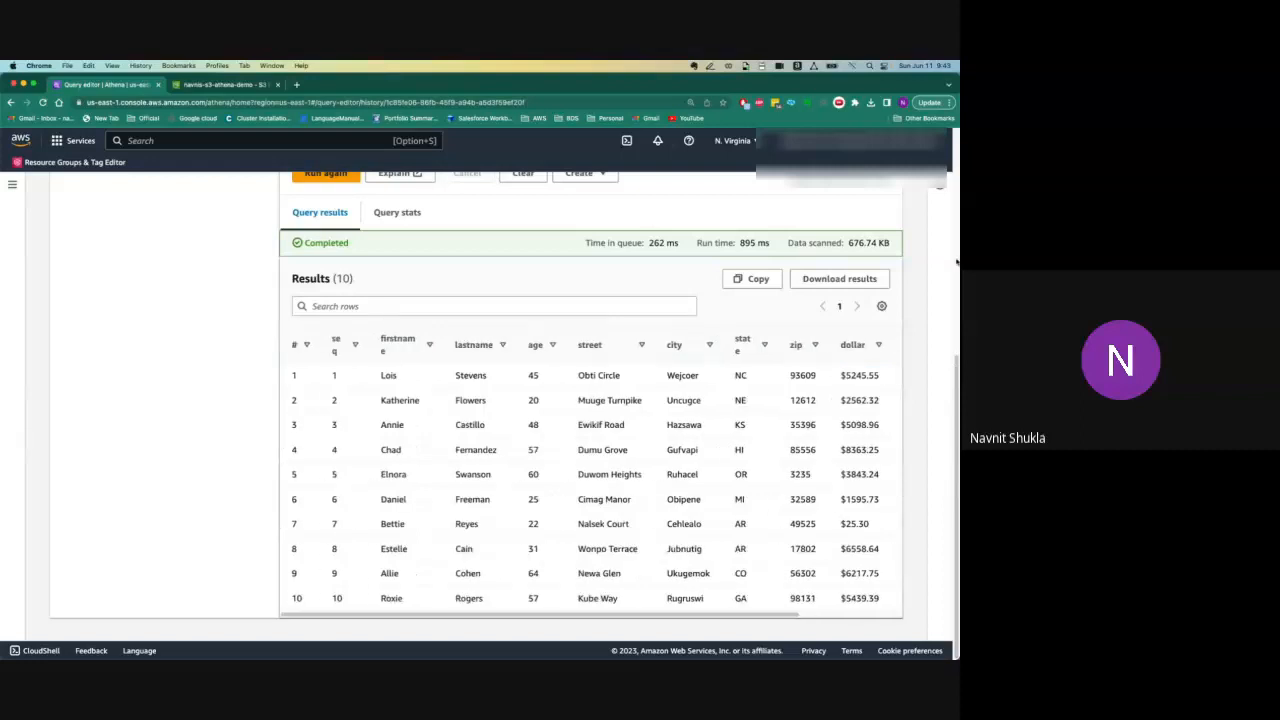
pyautogui.click(957, 262)
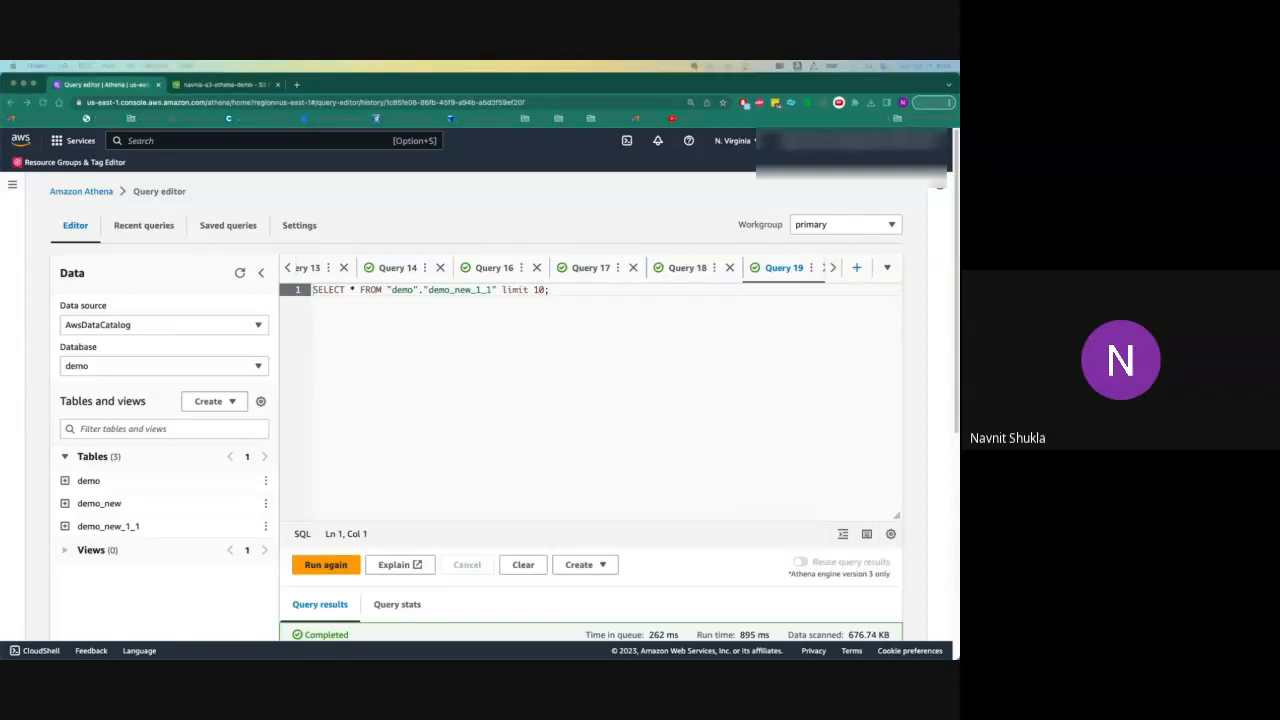
# - Switch to Sublime Text, inspect the date field in the downloaded results CSV, and close the file
pyautogui.press('super+Tab')
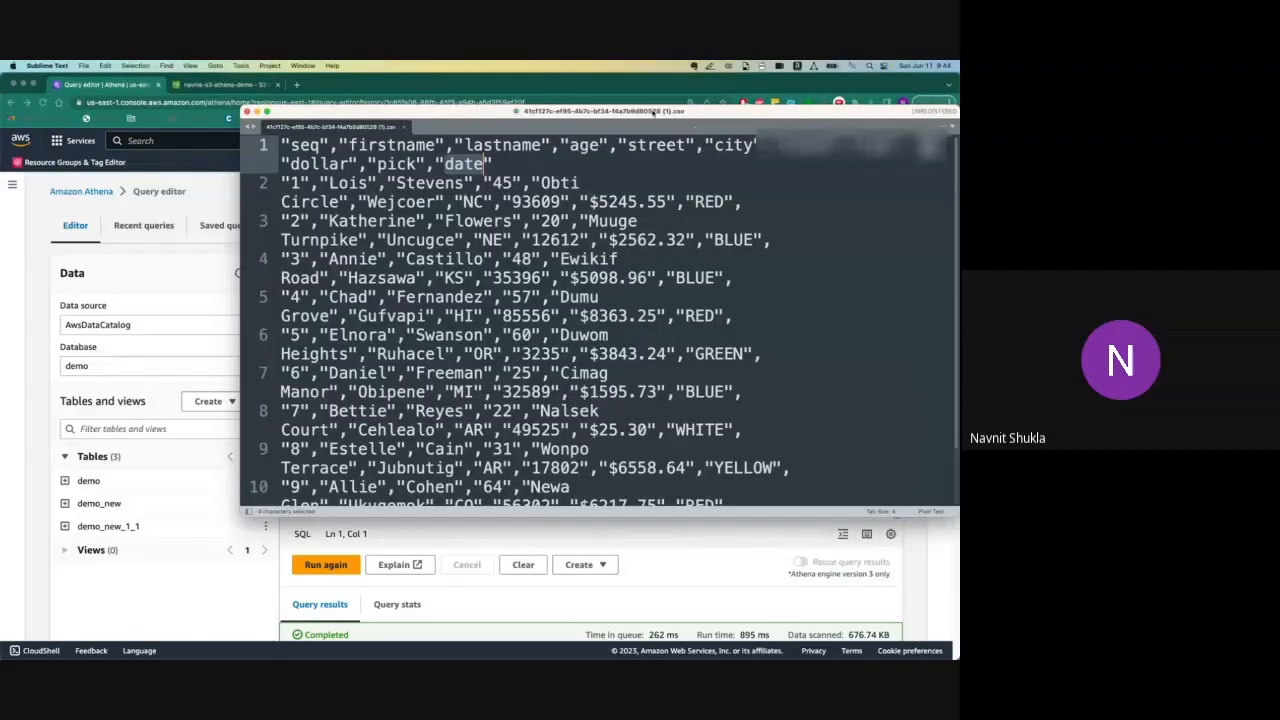
pyautogui.doubleClick(652, 113)
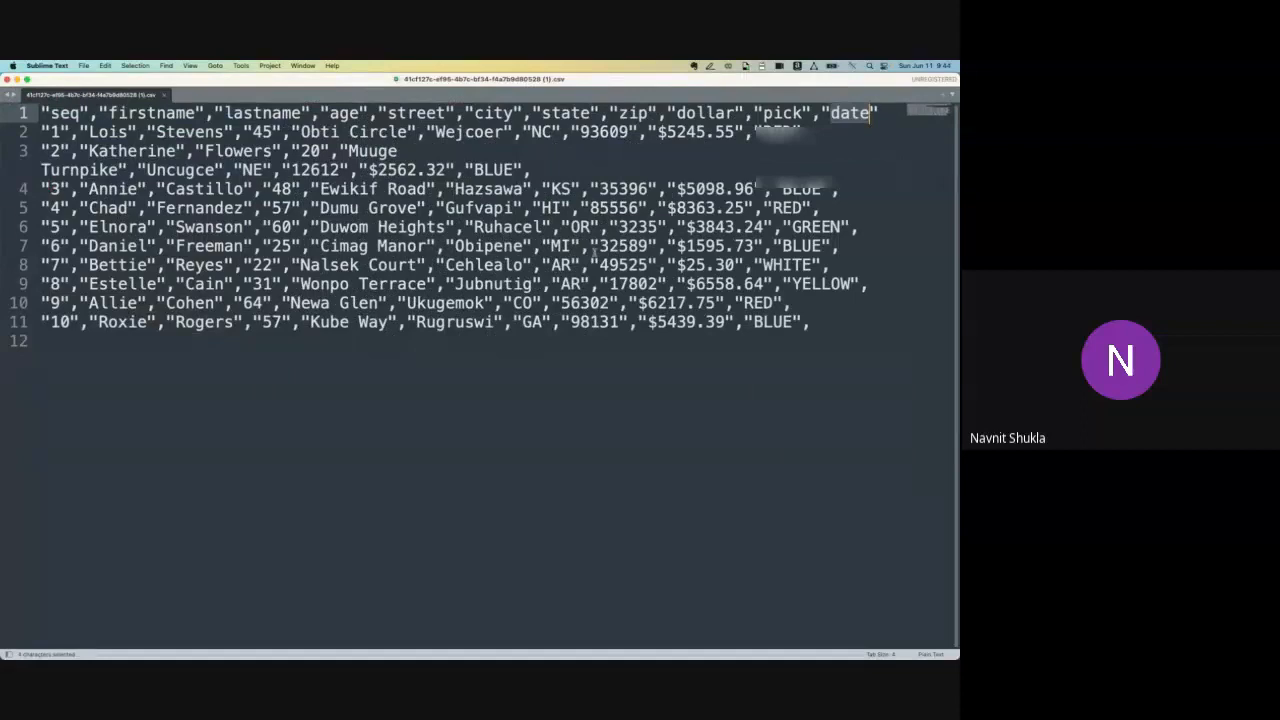
pyautogui.click(424, 132)
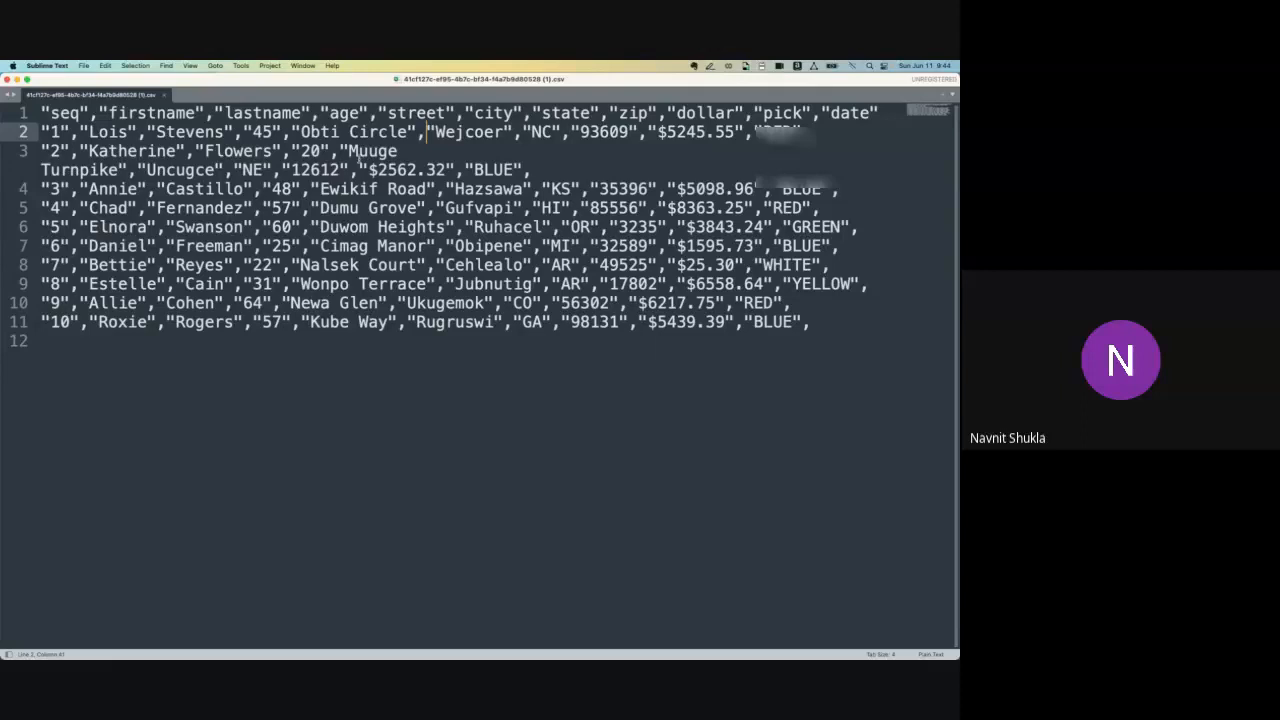
pyautogui.click(8, 80)
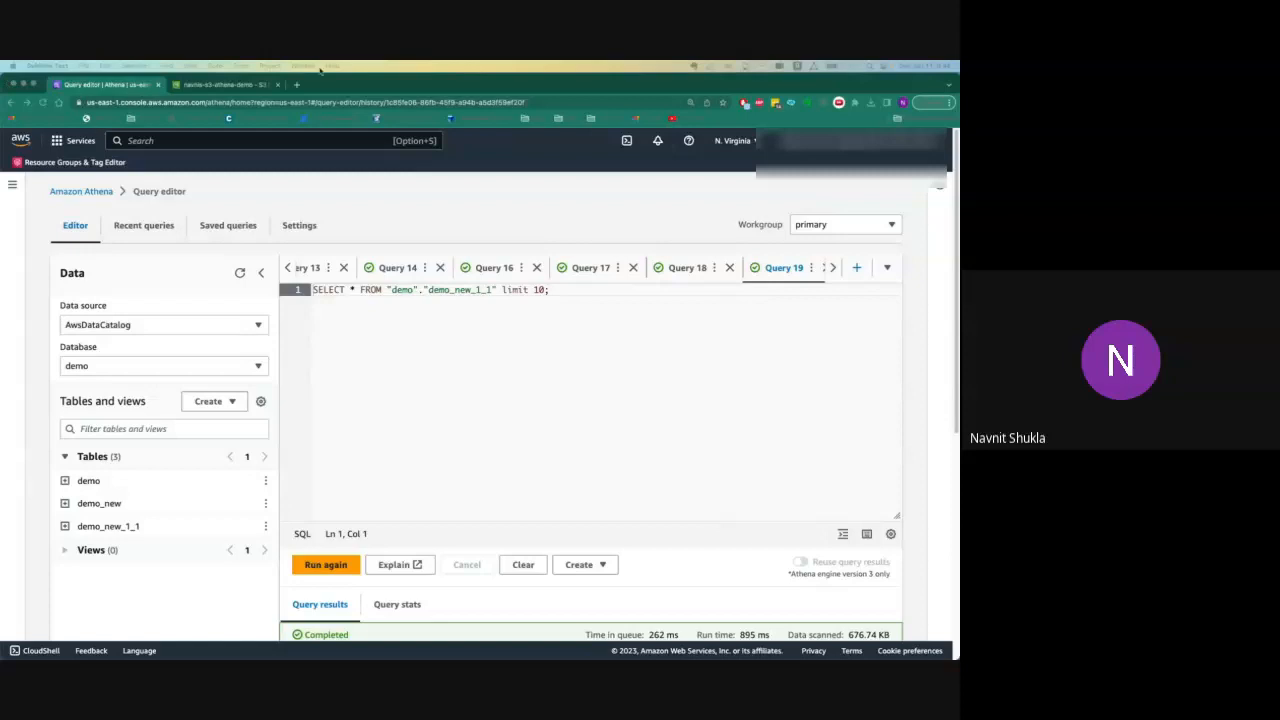
# - Switch to the S3 demo/ folder in the browser and open convertcsv.csv for querying with S3 Select
pyautogui.click(225, 84)
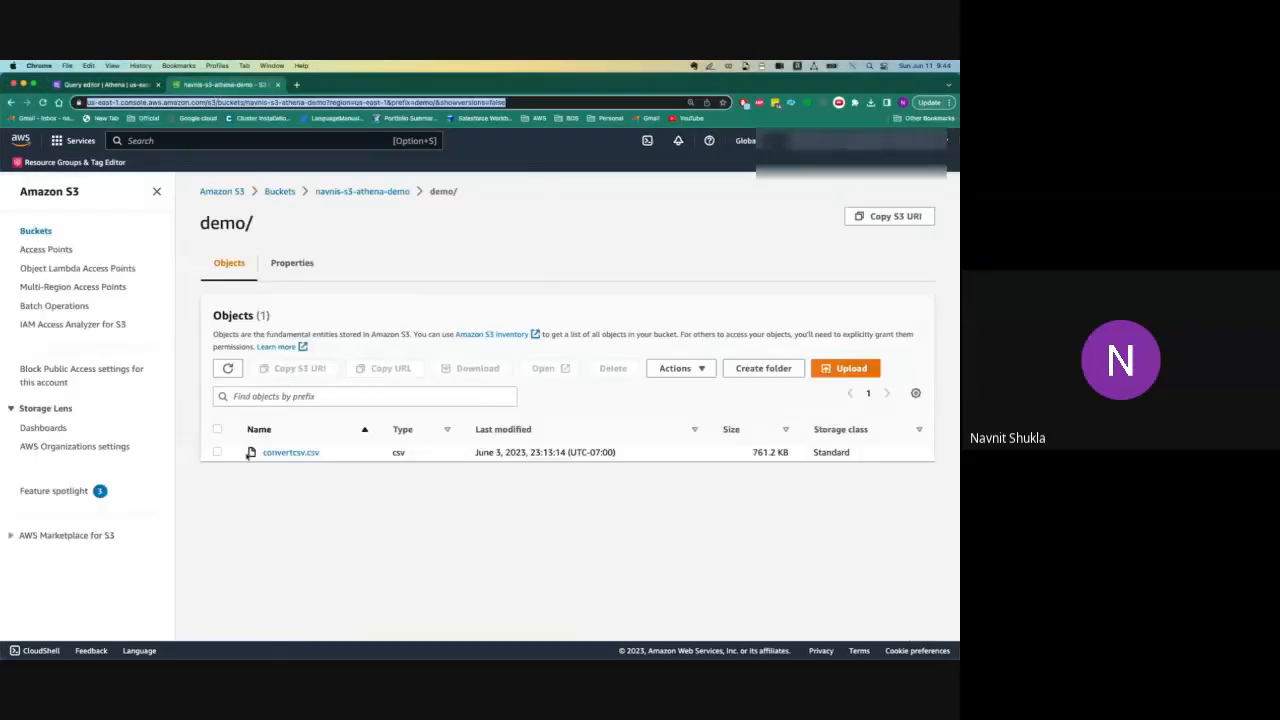
pyautogui.click(251, 453)
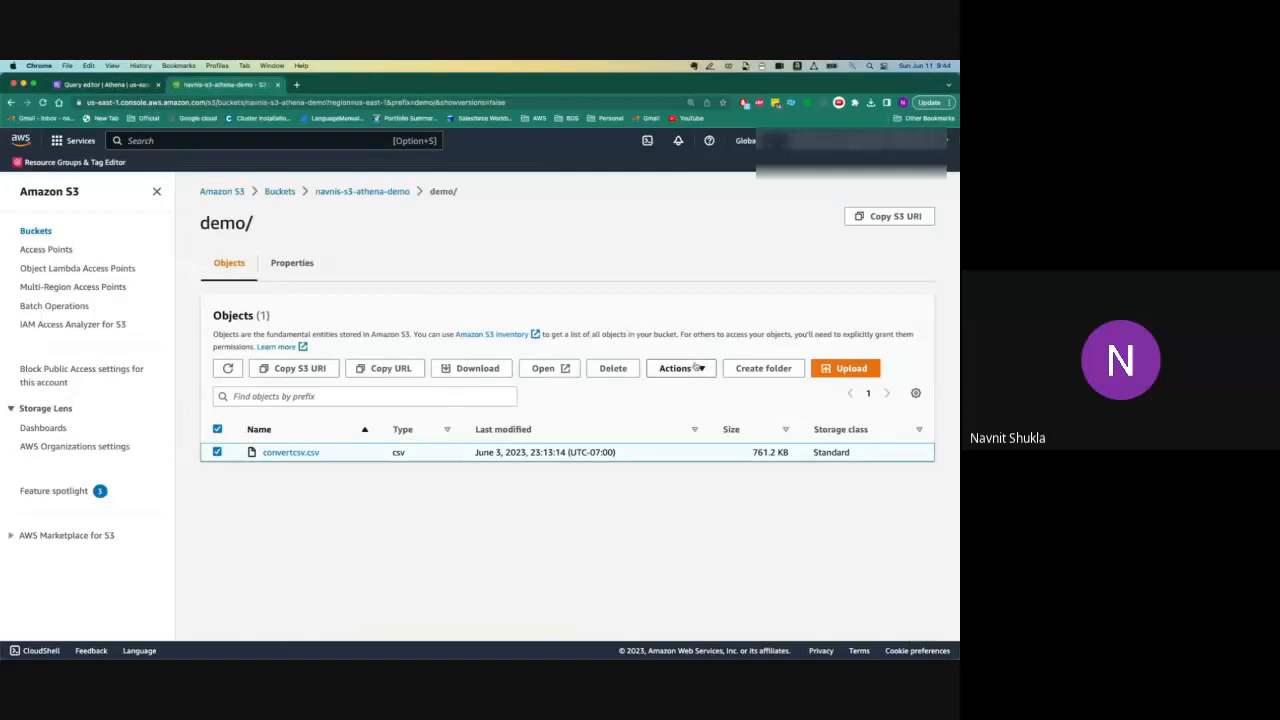
pyautogui.click(697, 367)
pyautogui.click(742, 503)
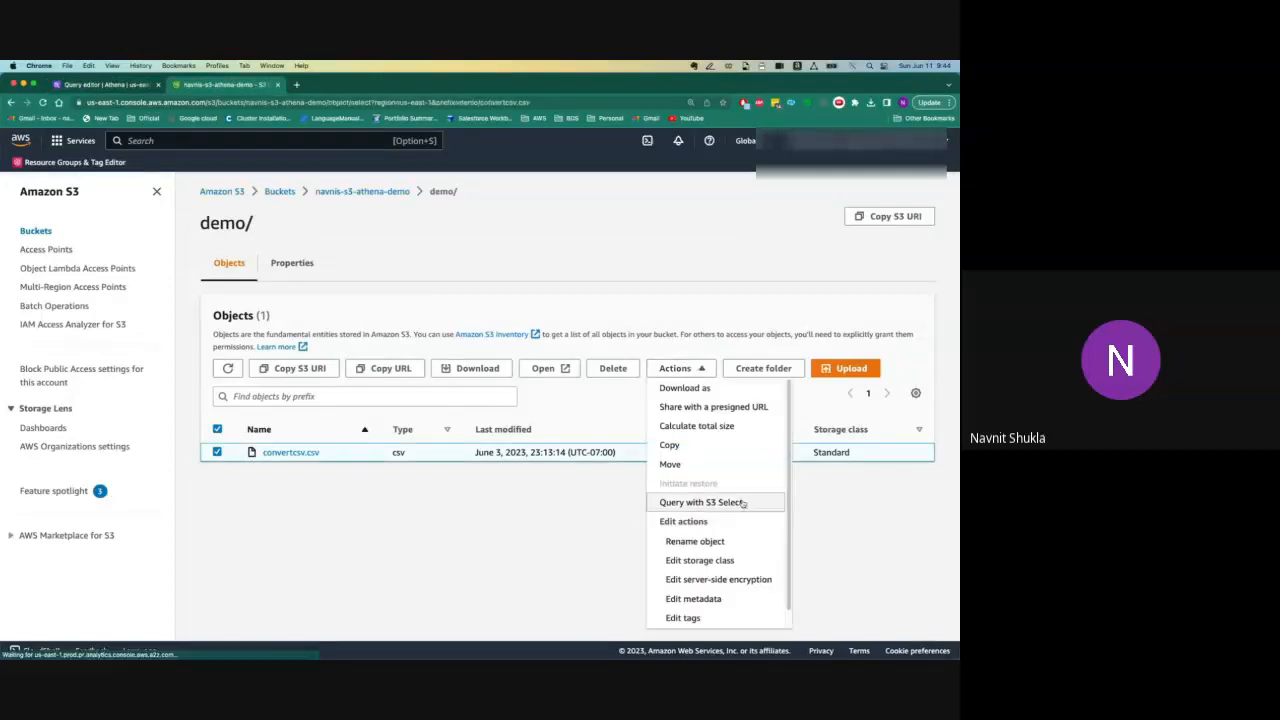
# - Run the SELECT * FROM s3object s LIMIT 5 query and examine the date format in the raw results
pyautogui.scroll(-10, 955, 540)
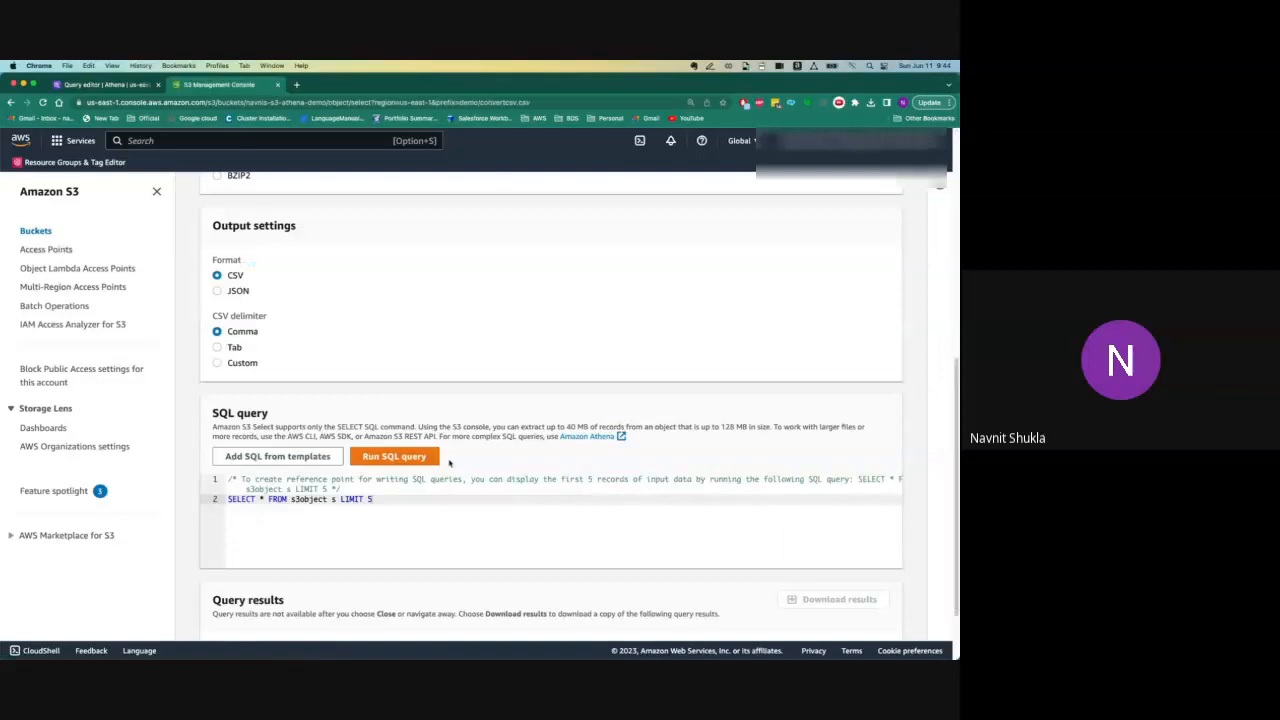
pyautogui.moveTo(620, 85)
pyautogui.mouseDown()
pyautogui.moveTo(619, 169)
pyautogui.moveTo(600, 85)
pyautogui.mouseUp()
pyautogui.scroll(-5, 941, 344)
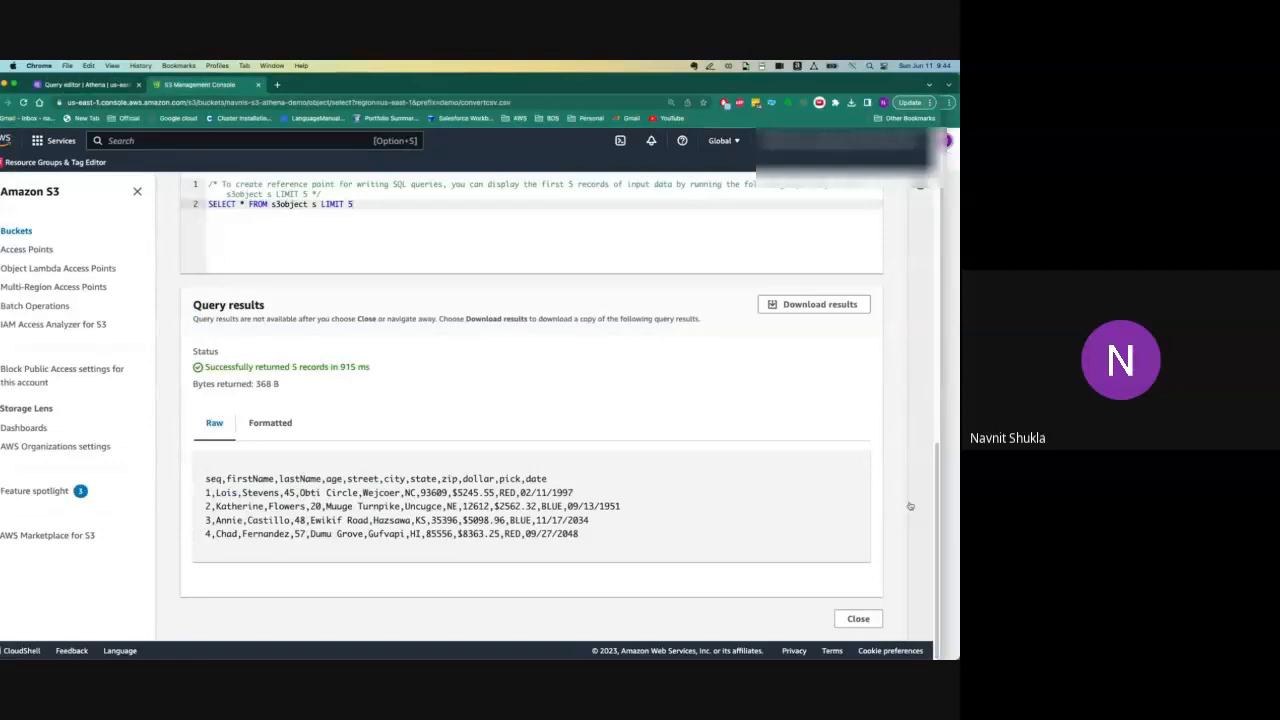
pyautogui.doubleClick(541, 492)
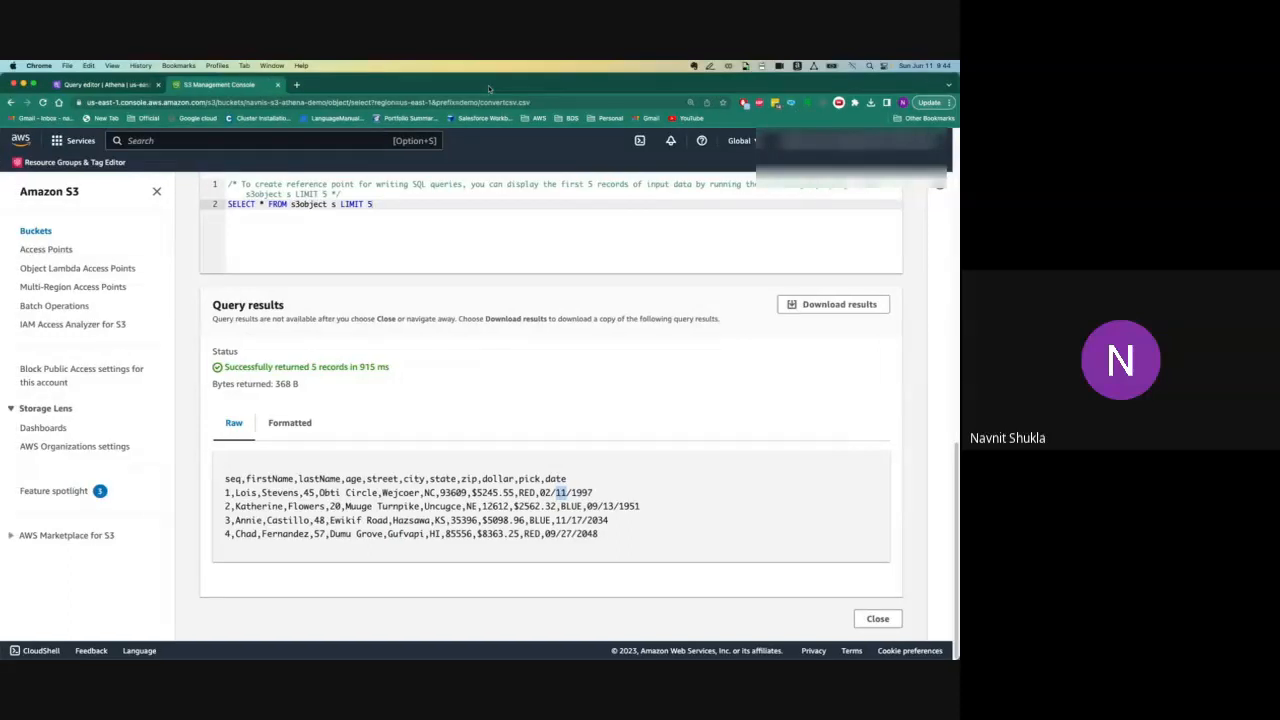
# - Switch to the Athena query editor and open a new CREATE VIEW template query for the demo database
pyautogui.click(96, 86)
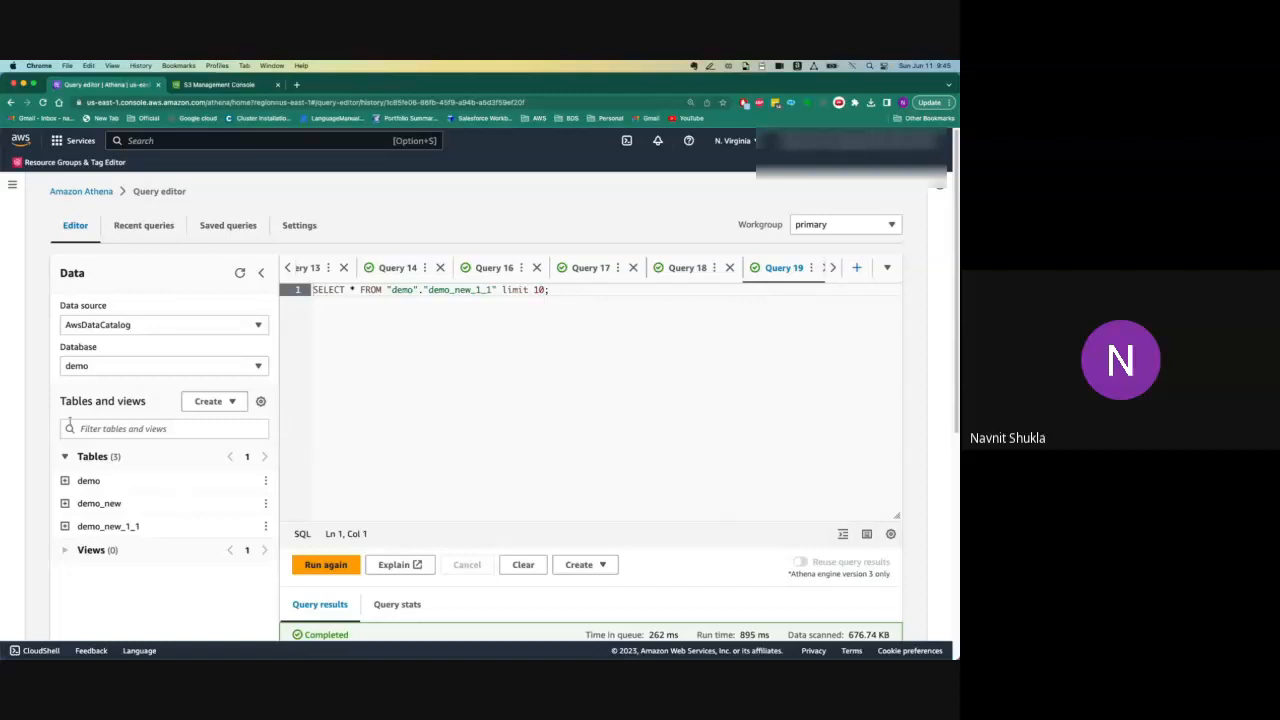
pyautogui.click(232, 401)
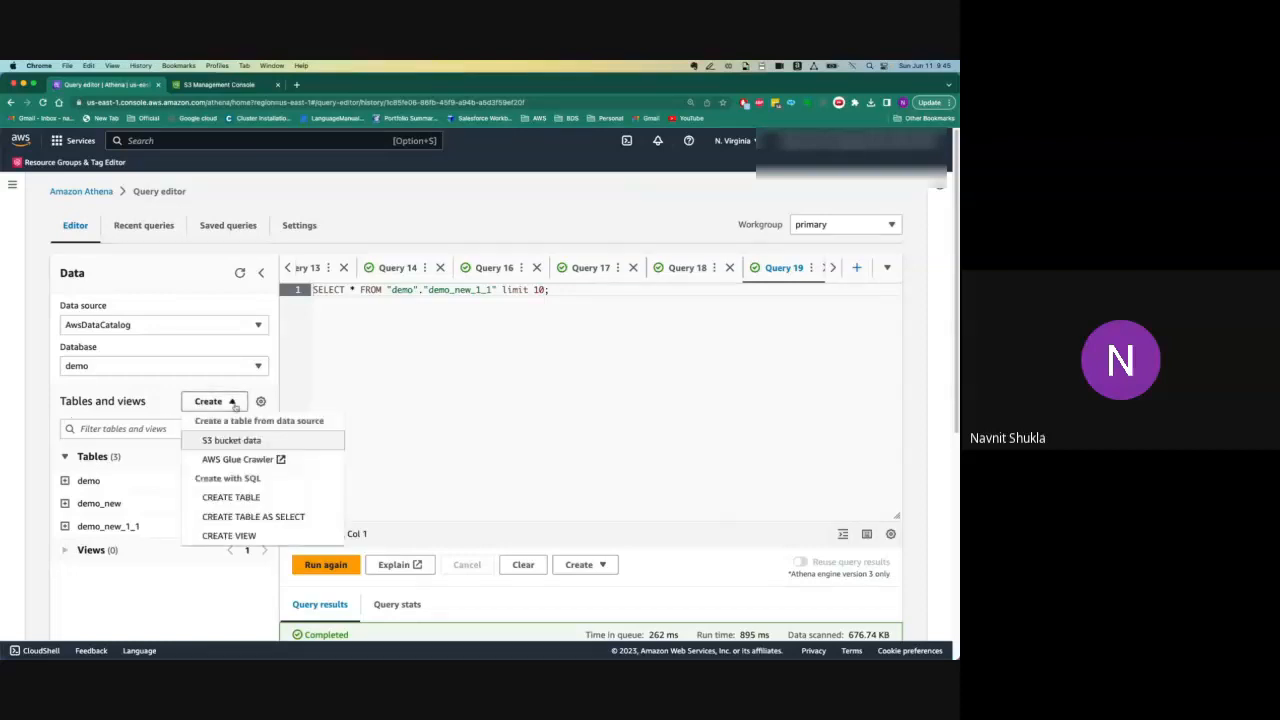
pyautogui.click(242, 538)
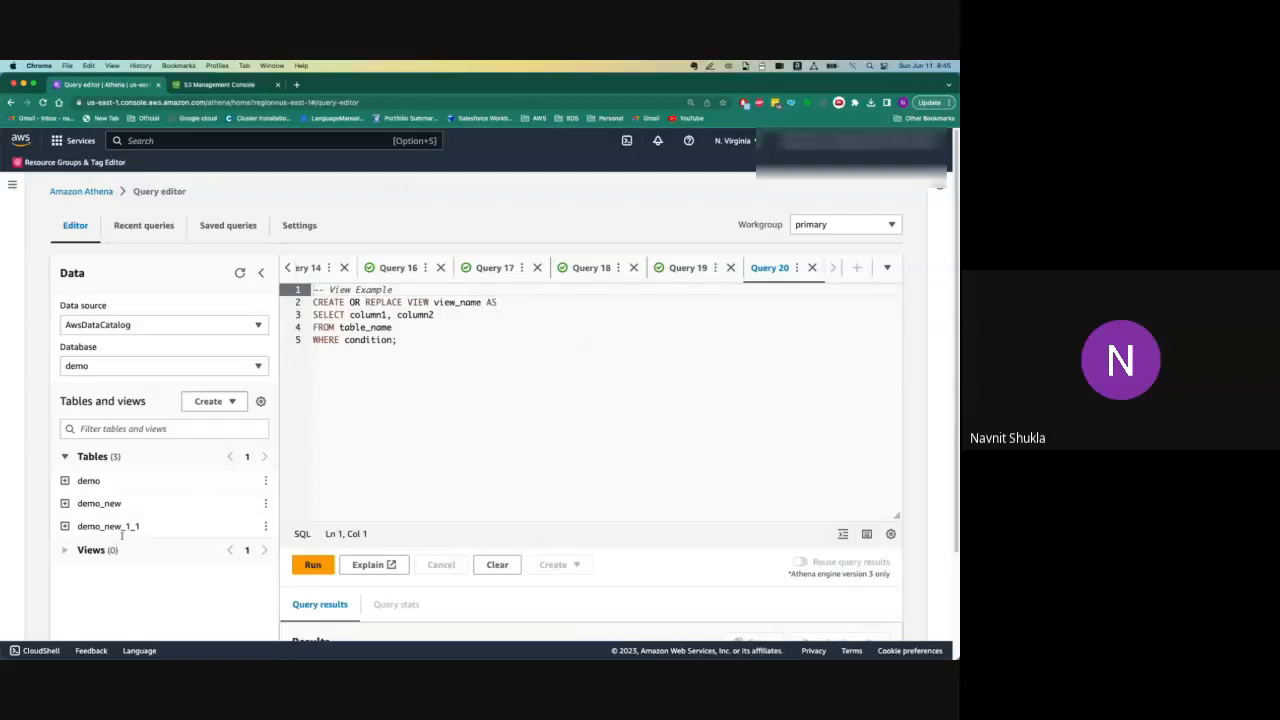
# - Open a CREATE TABLE AS SELECT template query, accepting replacement of the first query, and set its format to parquet
pyautogui.click(233, 401)
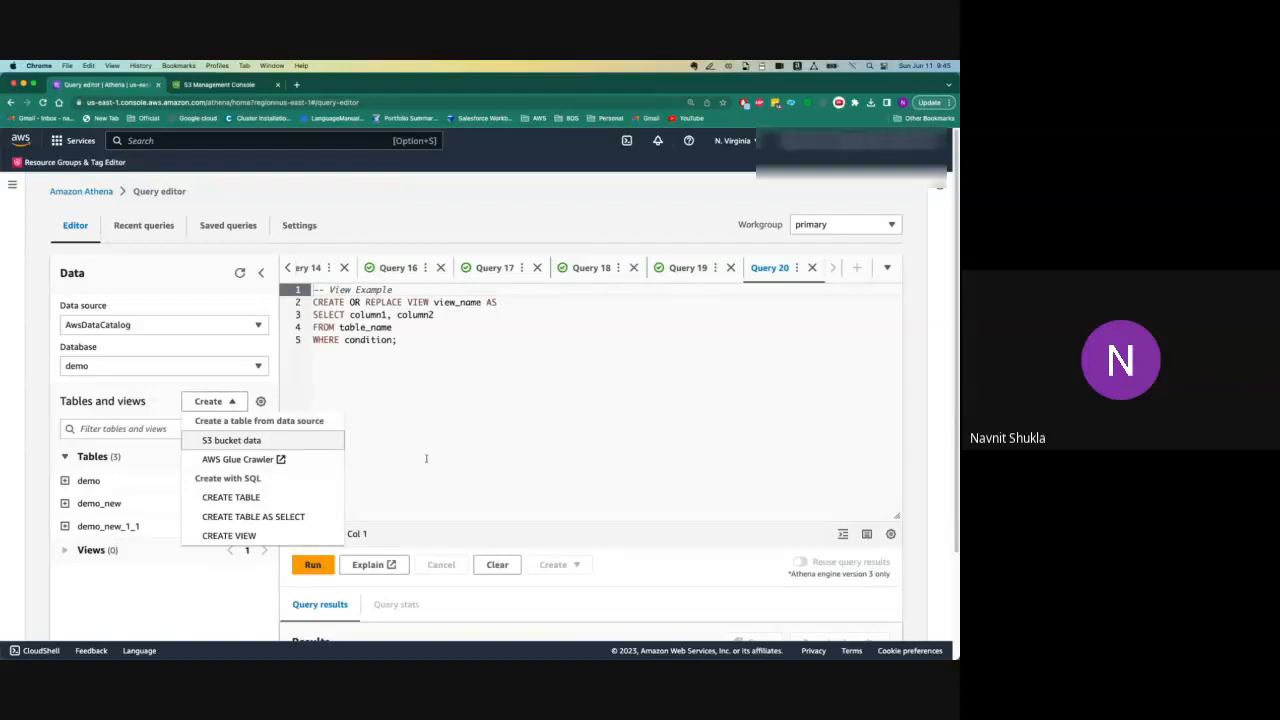
pyautogui.click(285, 517)
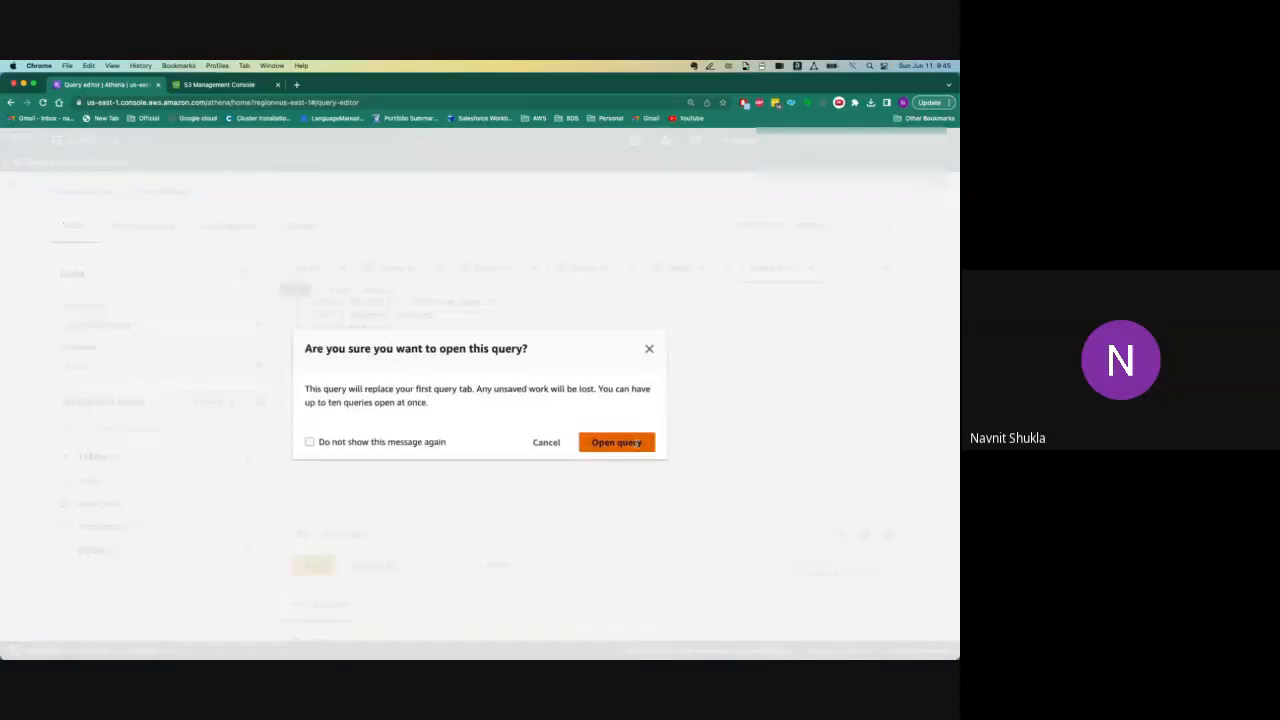
pyautogui.click(637, 443)
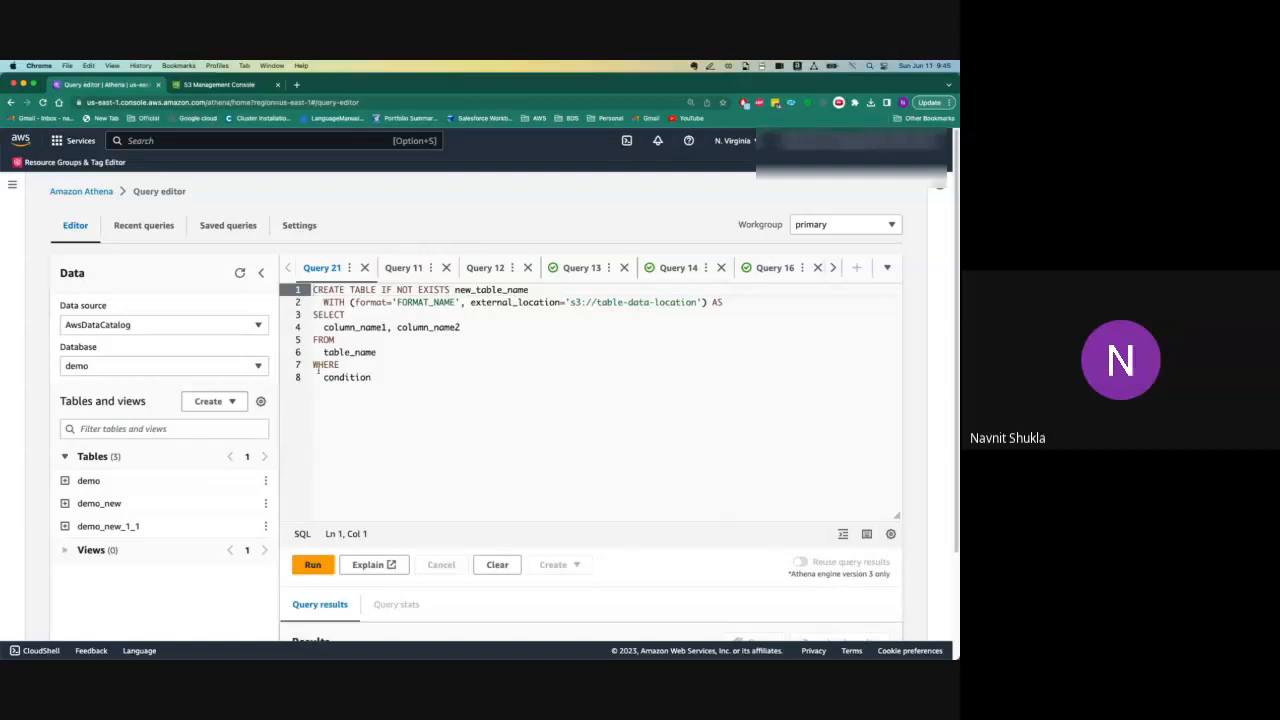
pyautogui.doubleClick(427, 302)
pyautogui.write('parquet')
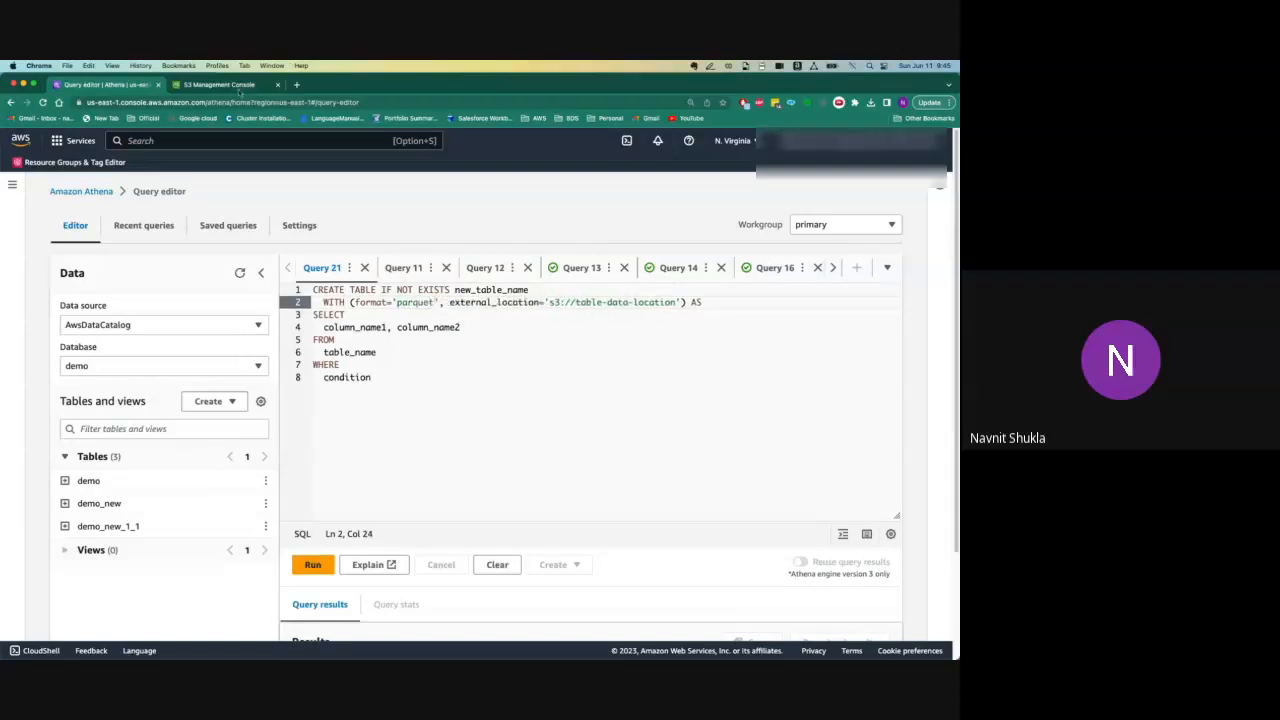
# - Switch to the S3 console and locate the bucket and folder path of convertcsv.csv on its S3 Select page
pyautogui.click(240, 86)
pyautogui.click(956, 250)
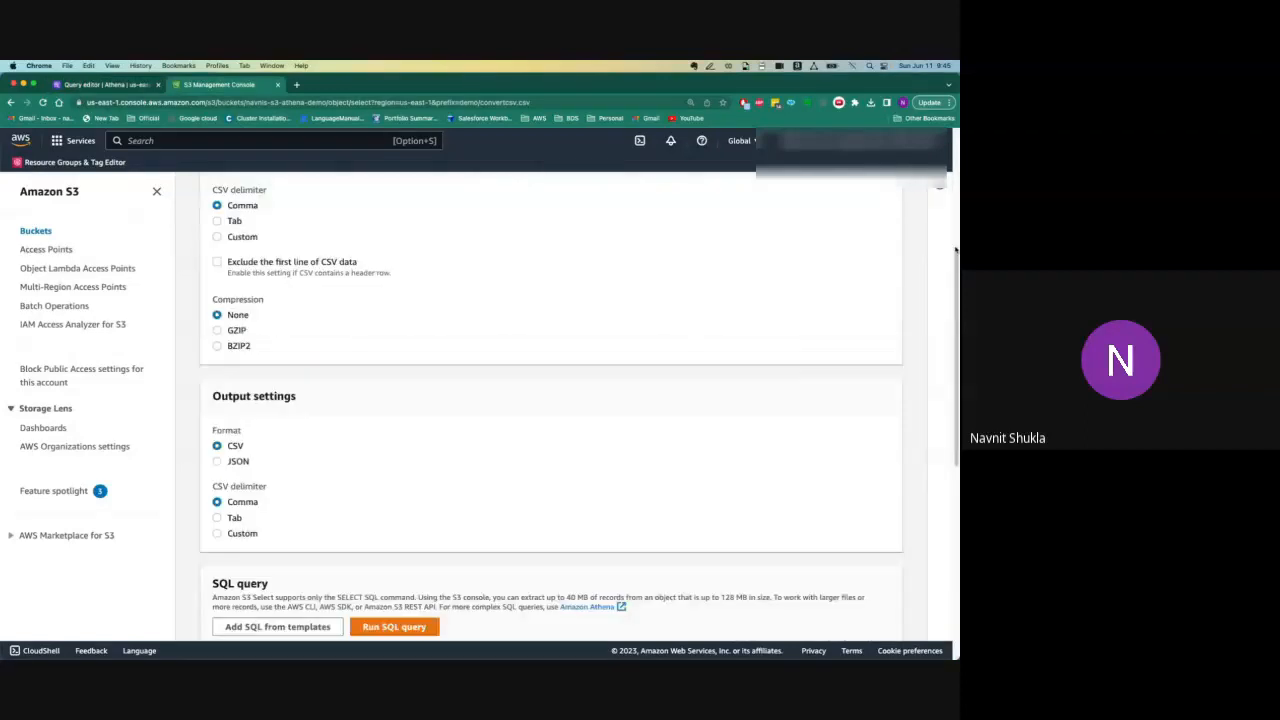
pyautogui.scroll(10, 956, 250)
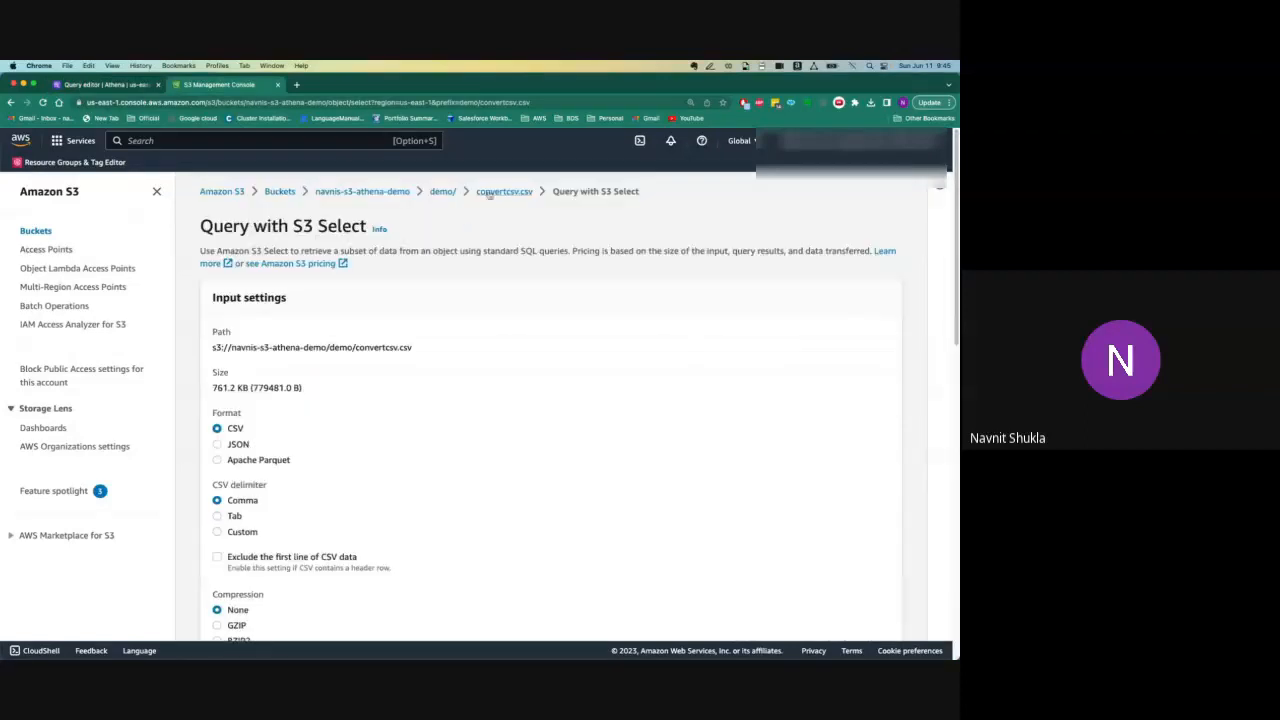
# - Go to the demo/ folder of the navnis-s3-athena-demo bucket and open the form for creating a folder in it
pyautogui.click(434, 194)
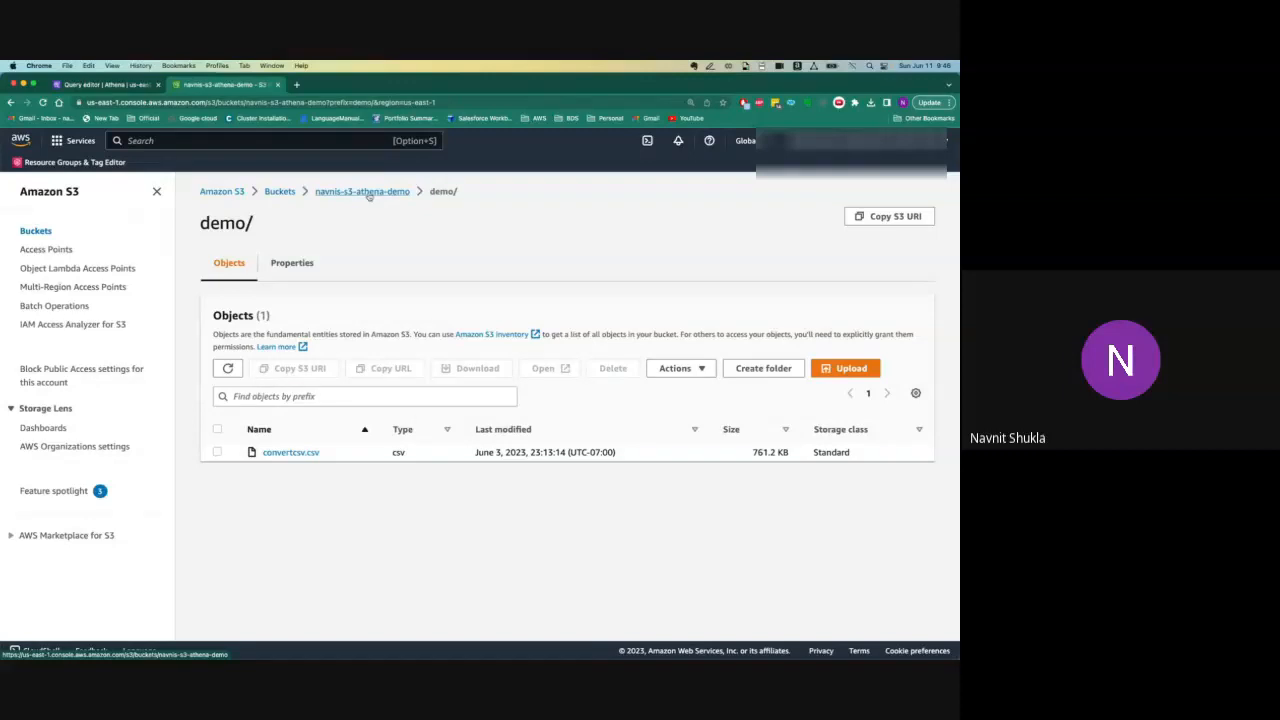
pyautogui.click(764, 370)
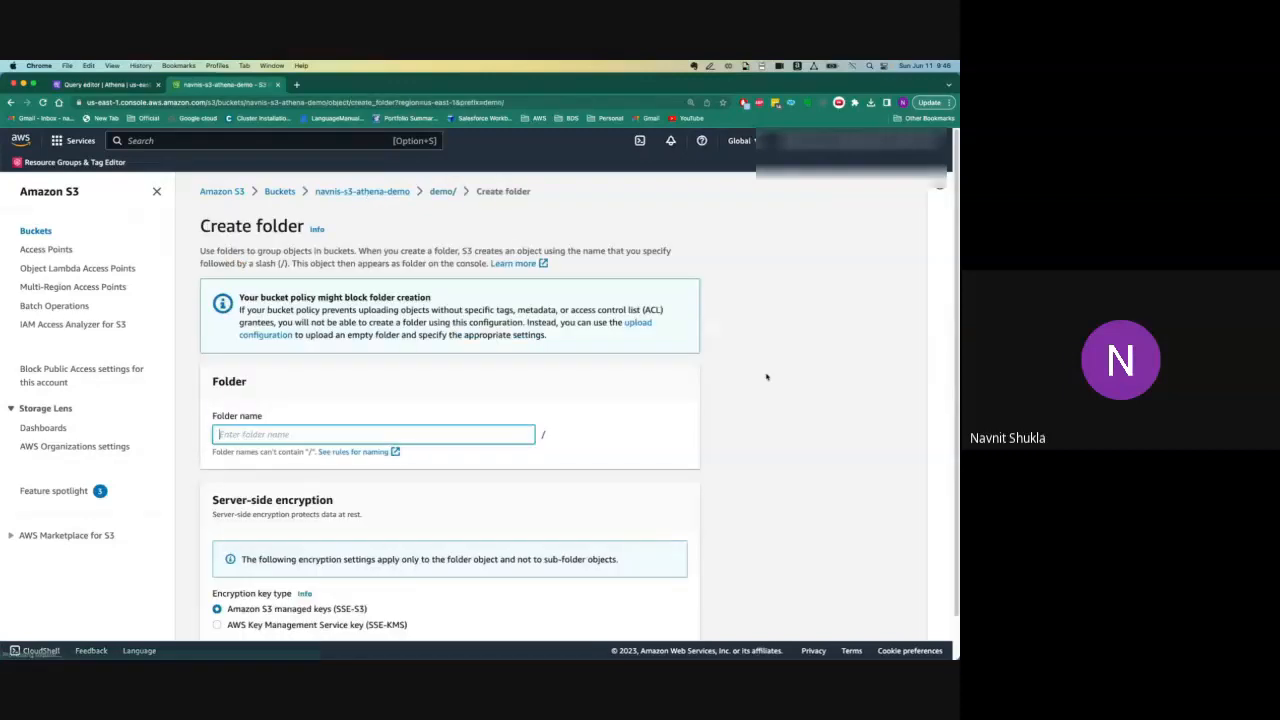
pyautogui.click(120, 86)
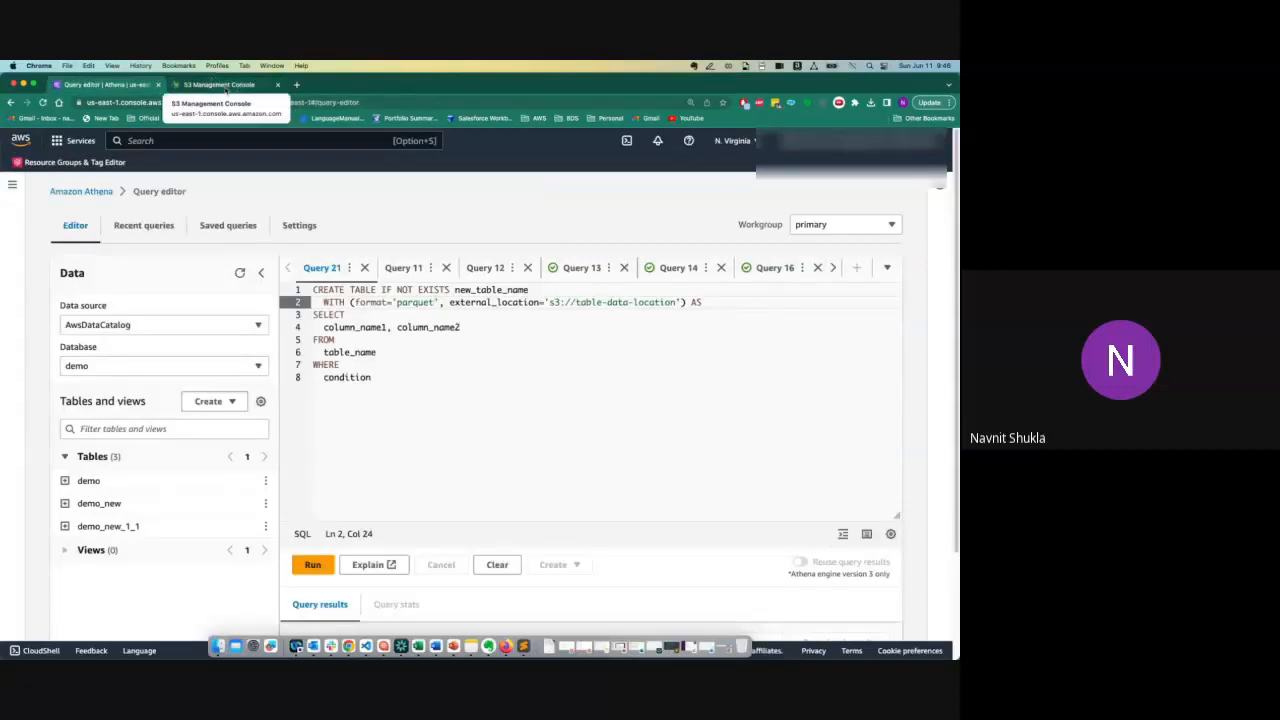
pyautogui.click(226, 86)
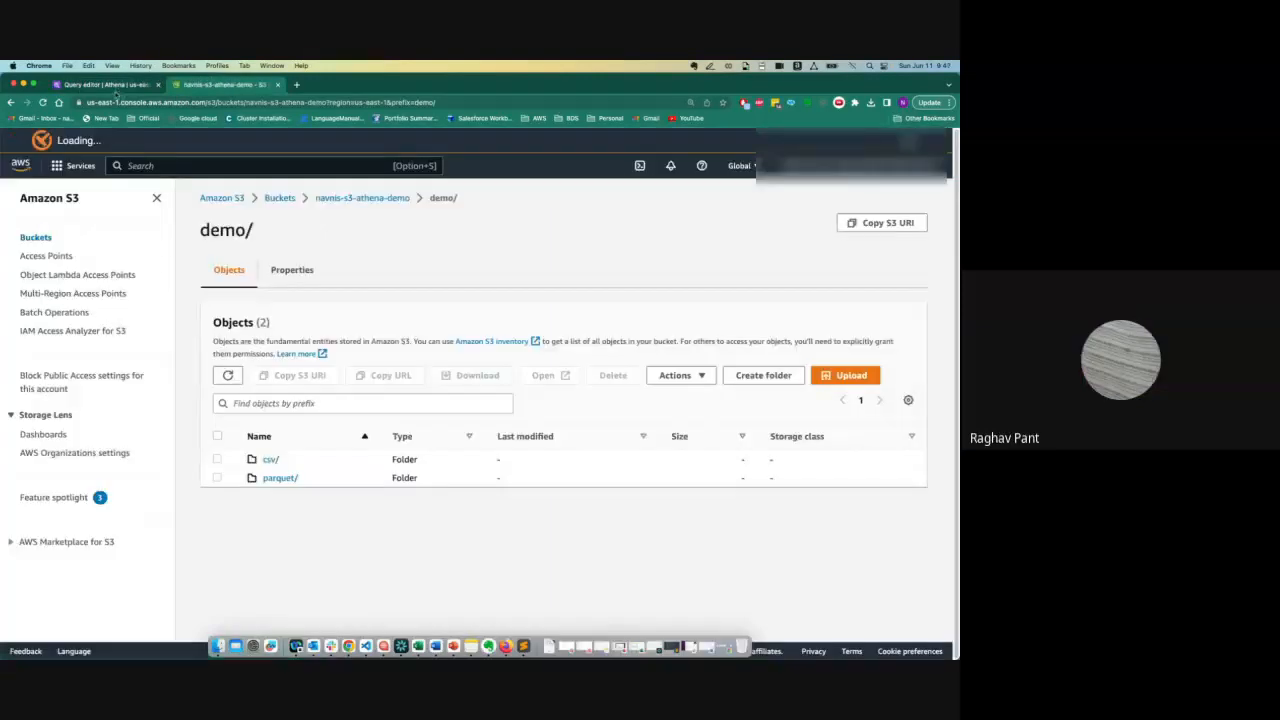
# - Switch to the Athena query editor and review the Query 11 statement and the demo_new_1_1 table definition in Query 16
pyautogui.click(117, 86)
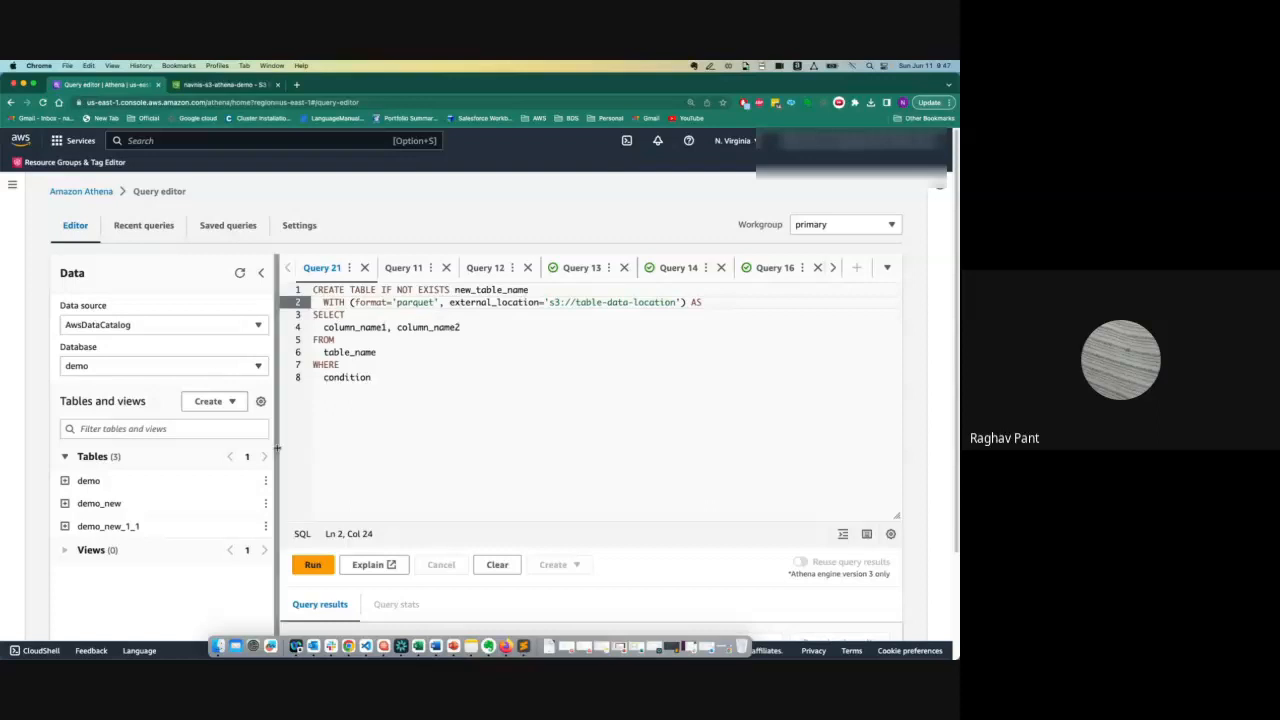
pyautogui.click(405, 262)
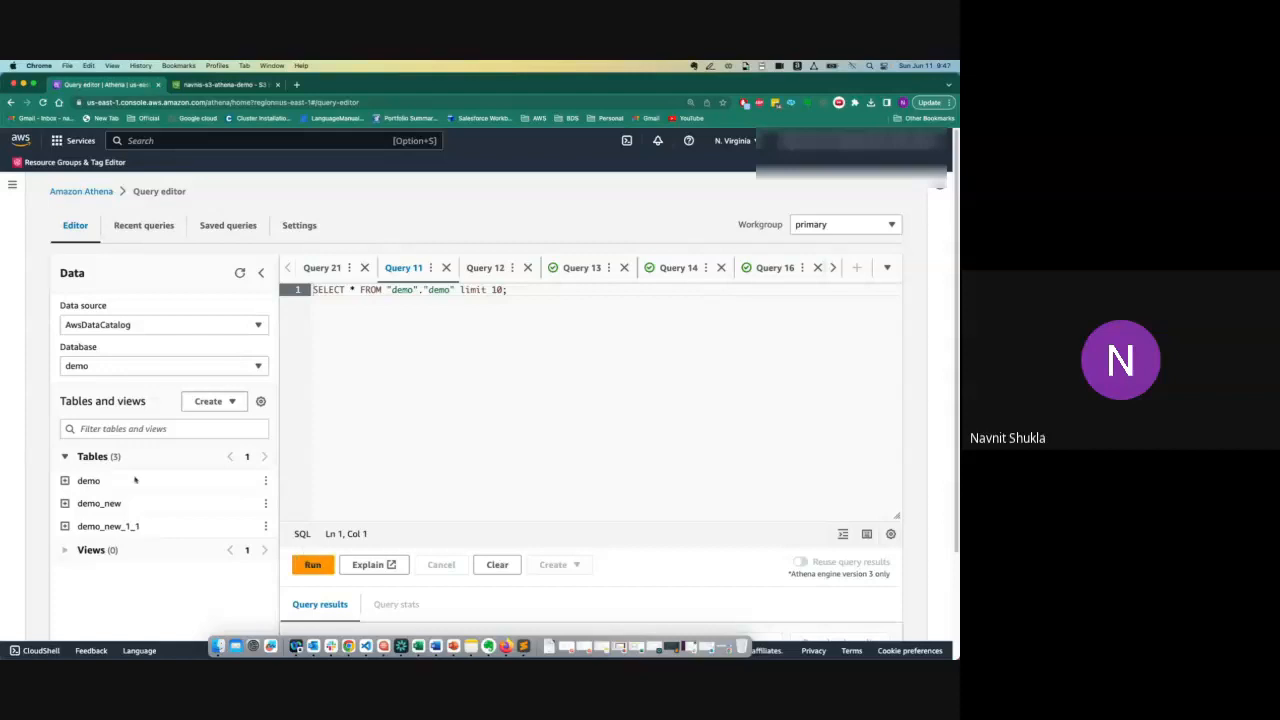
pyautogui.click(265, 480)
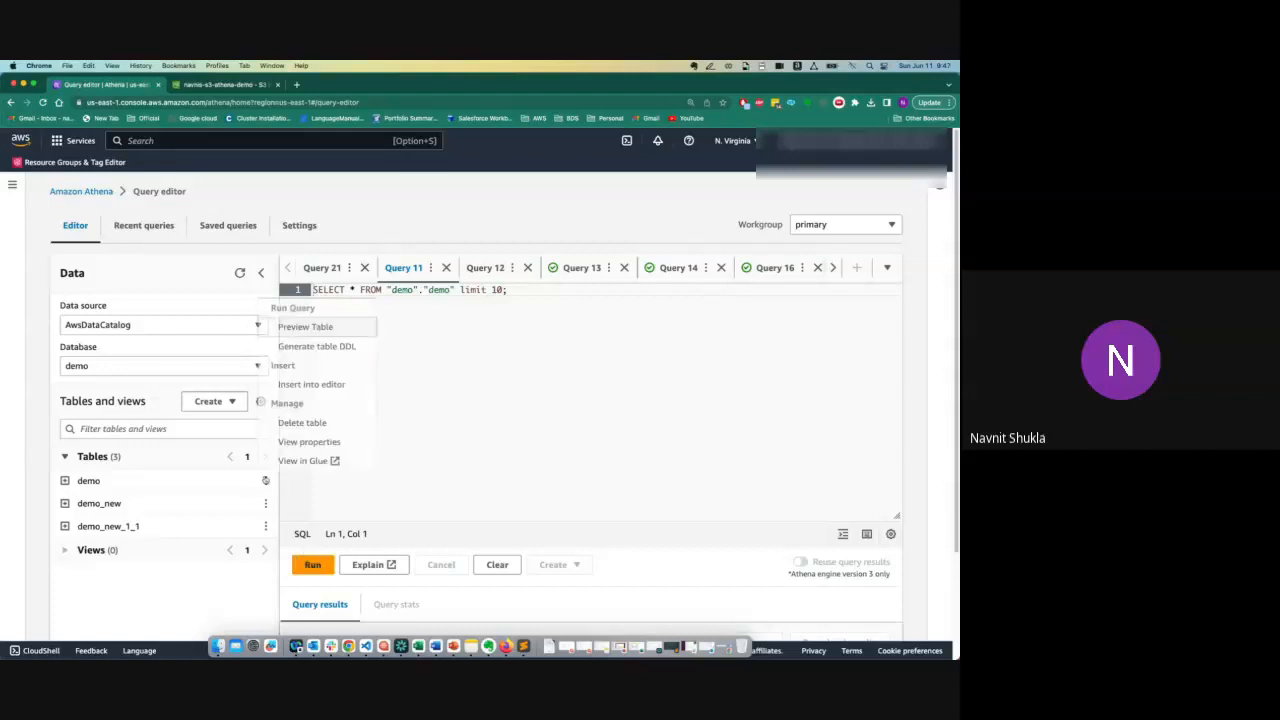
pyautogui.click(443, 371)
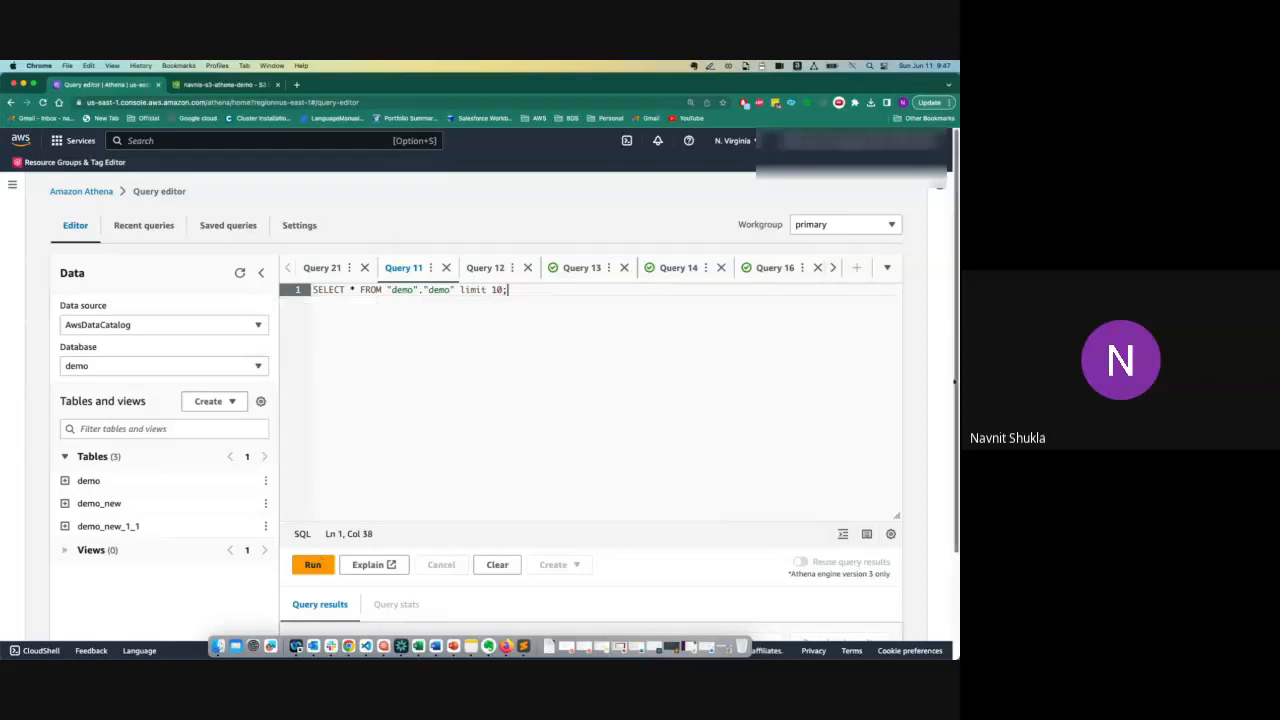
pyautogui.scroll(-2, 886, 404)
pyautogui.scroll(2, 801, 281)
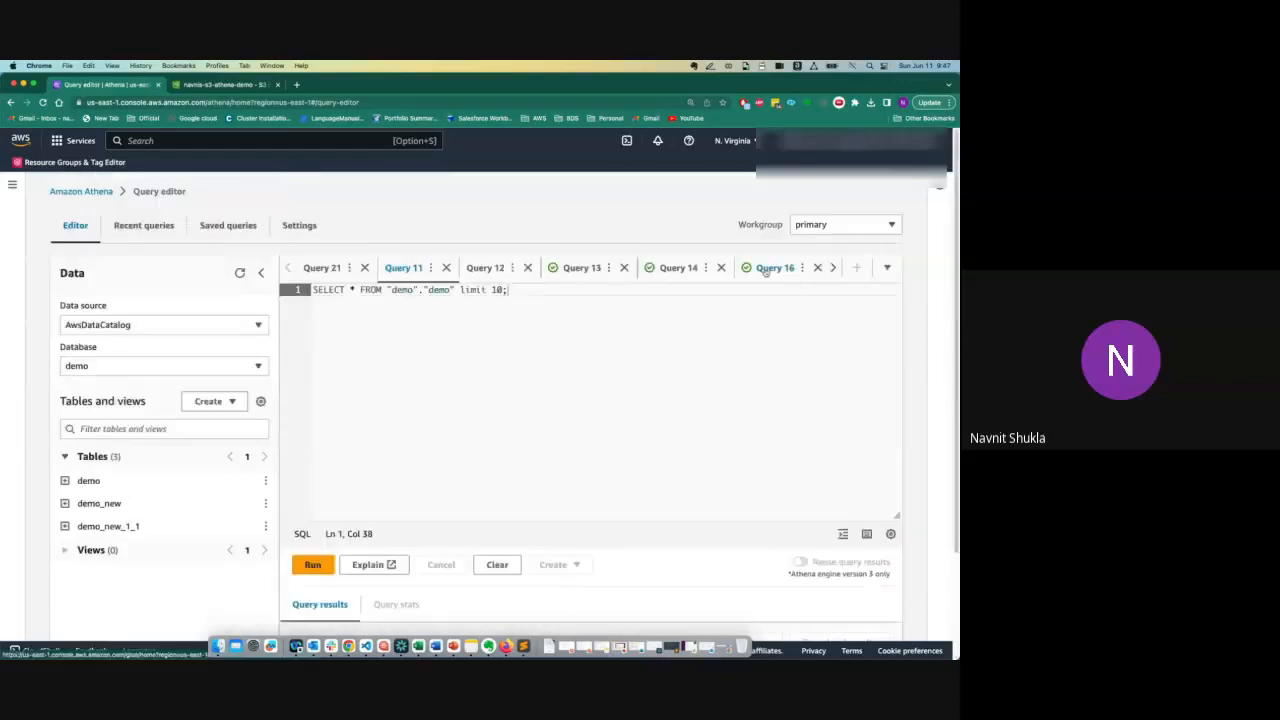
pyautogui.click(768, 268)
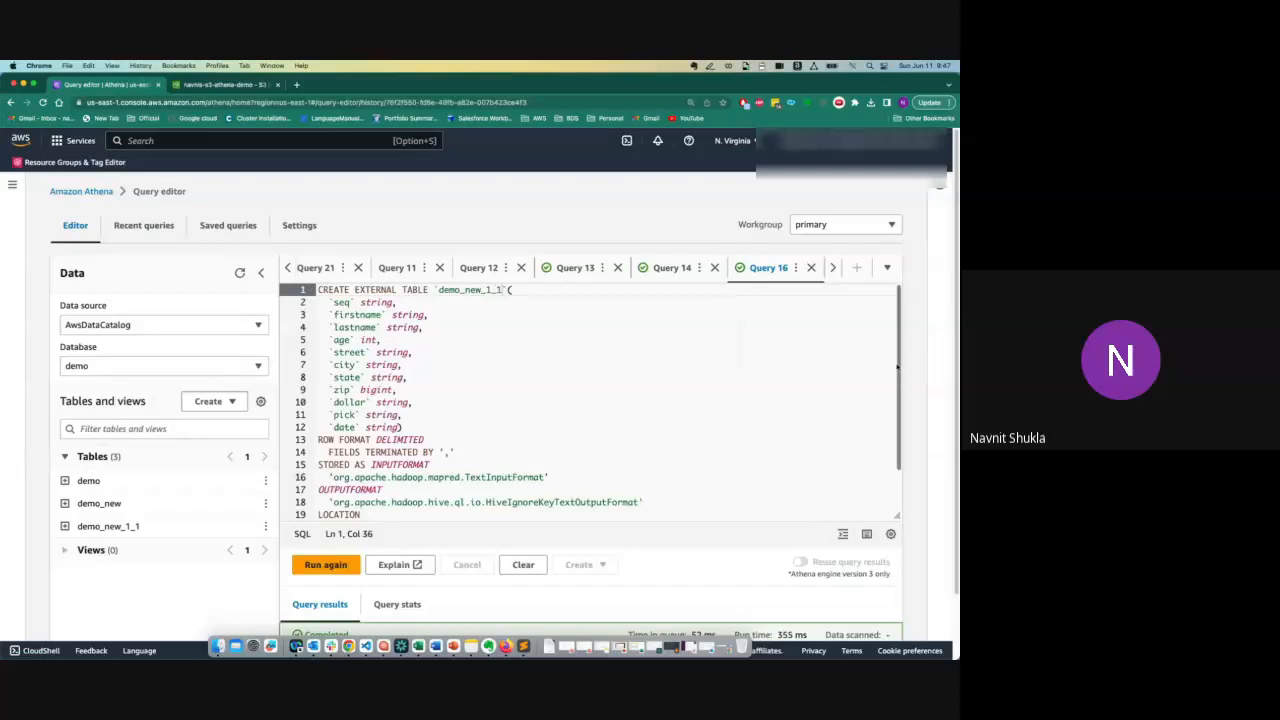
pyautogui.scroll(-2, 424, 478)
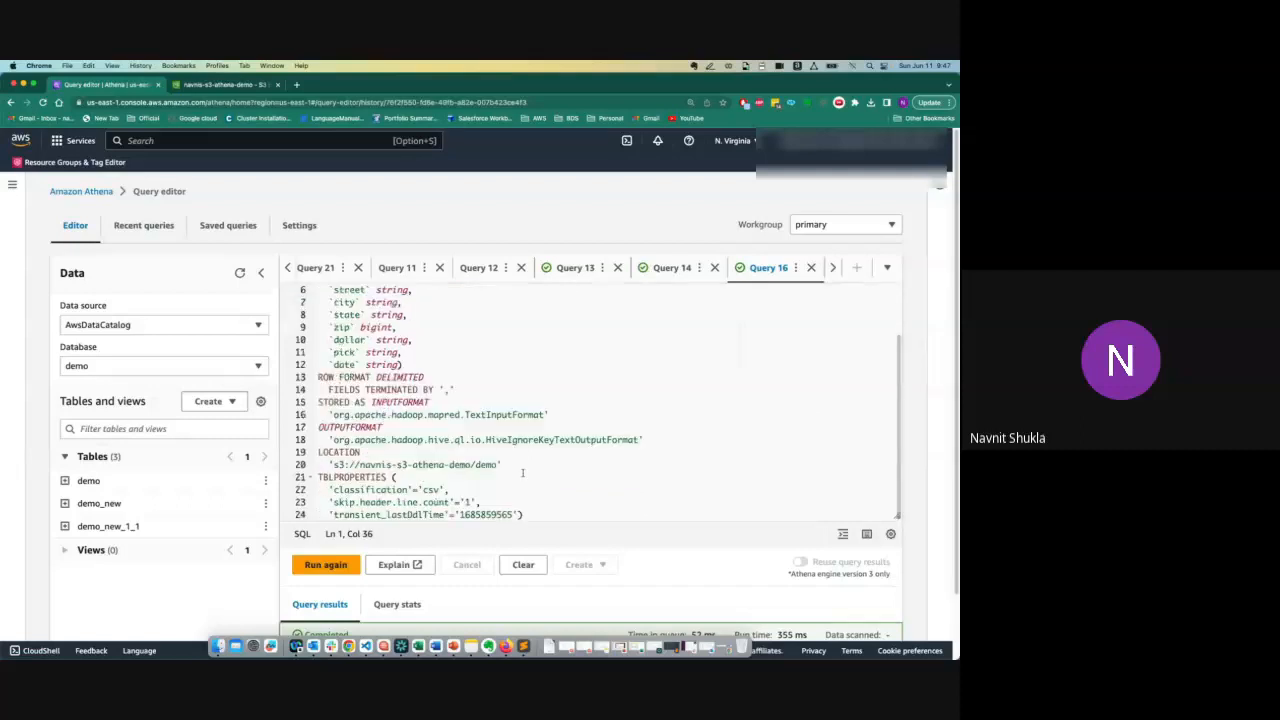
pyautogui.moveTo(956, 402); pyautogui.dragTo(956, 465)
pyautogui.scroll(2, 956, 465)
# - Run SELECT * FROM "demo"."demo" limit 10 from Query 11 and look through the returned rows
pyautogui.click(340, 268)
pyautogui.click(401, 268)
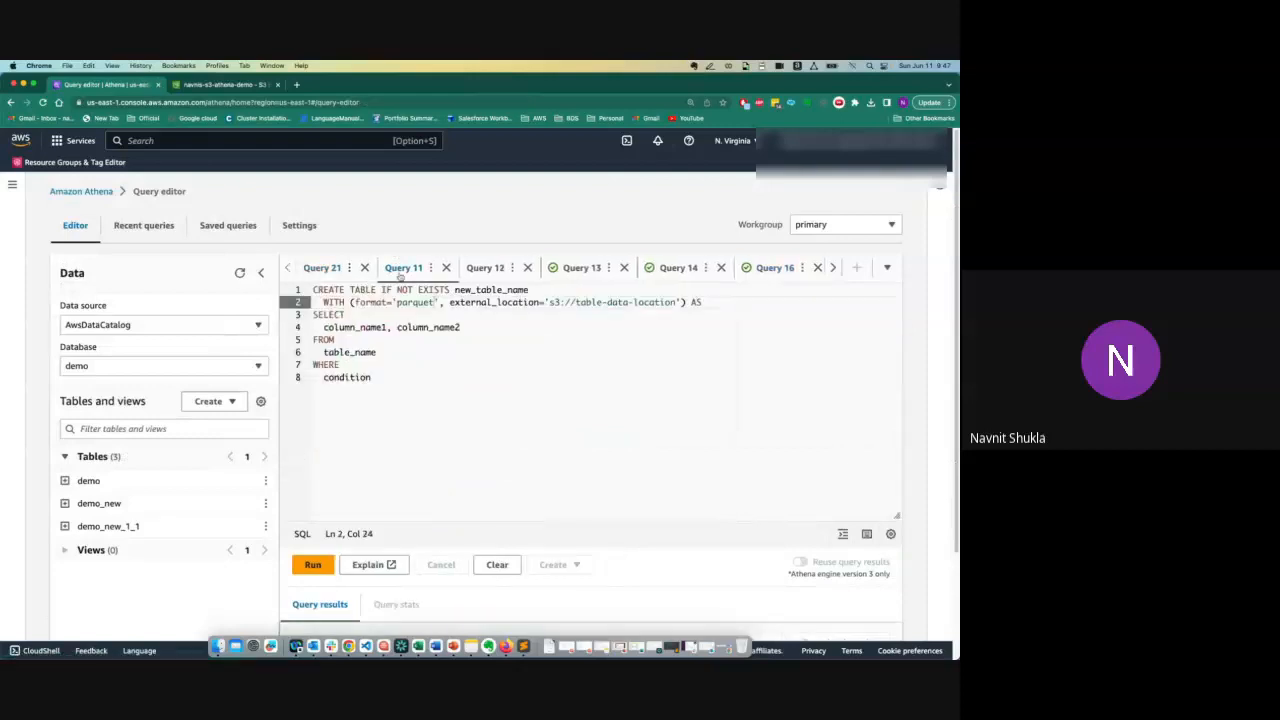
pyautogui.click(310, 565)
pyautogui.moveTo(957, 366); pyautogui.dragTo(959, 572)
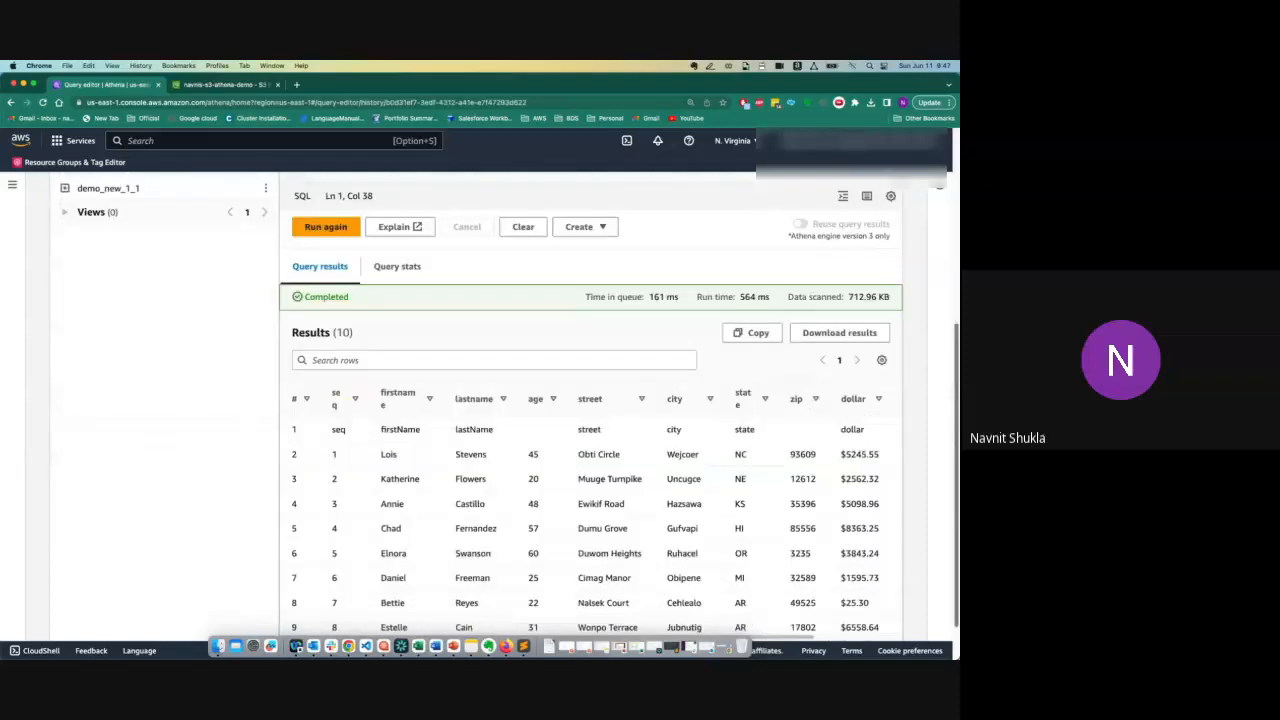
pyautogui.scroll(-1, 953, 530)
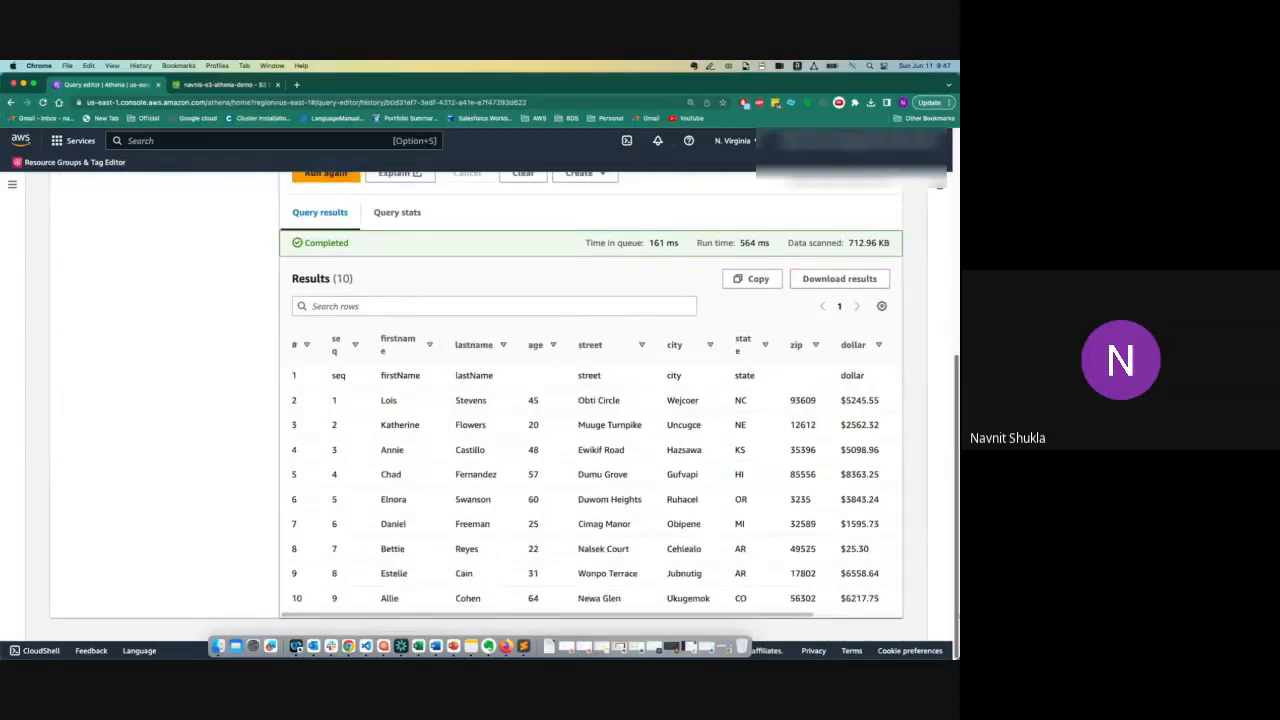
pyautogui.moveTo(782, 613)
pyautogui.mouseDown()
pyautogui.moveTo(953, 608)
pyautogui.moveTo(782, 613)
pyautogui.mouseUp()
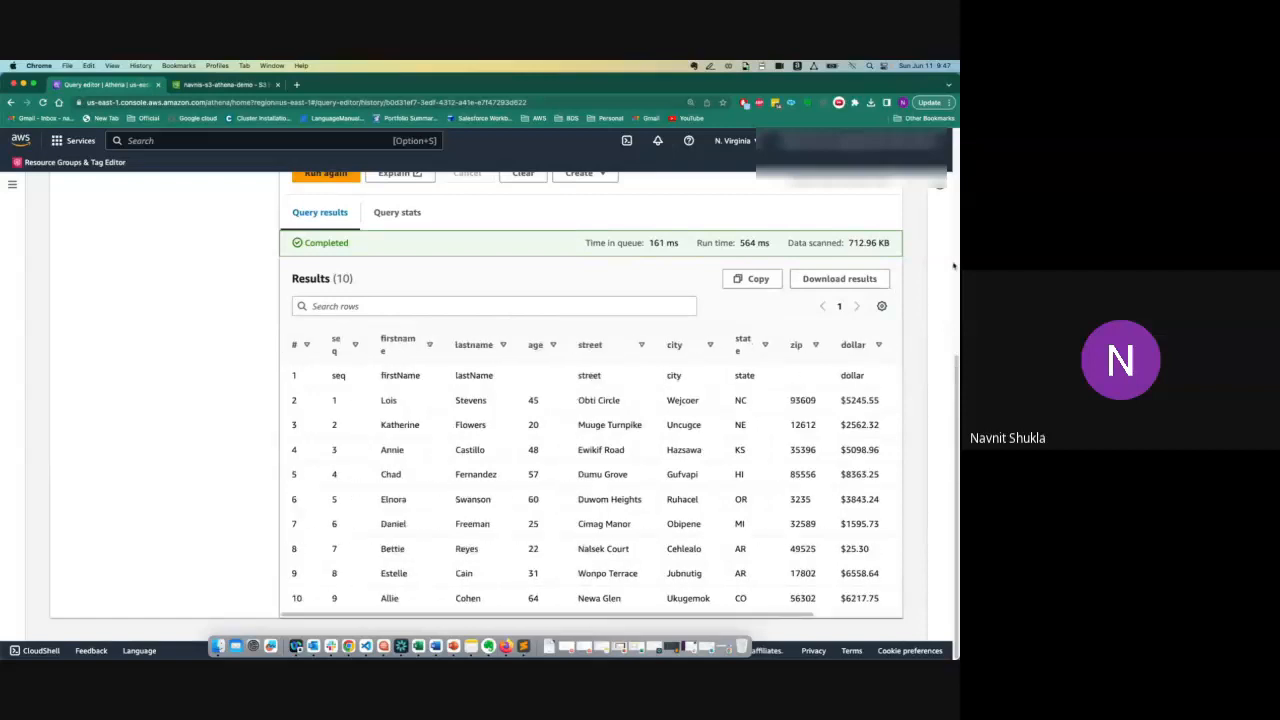
pyautogui.scroll(5, 954, 266)
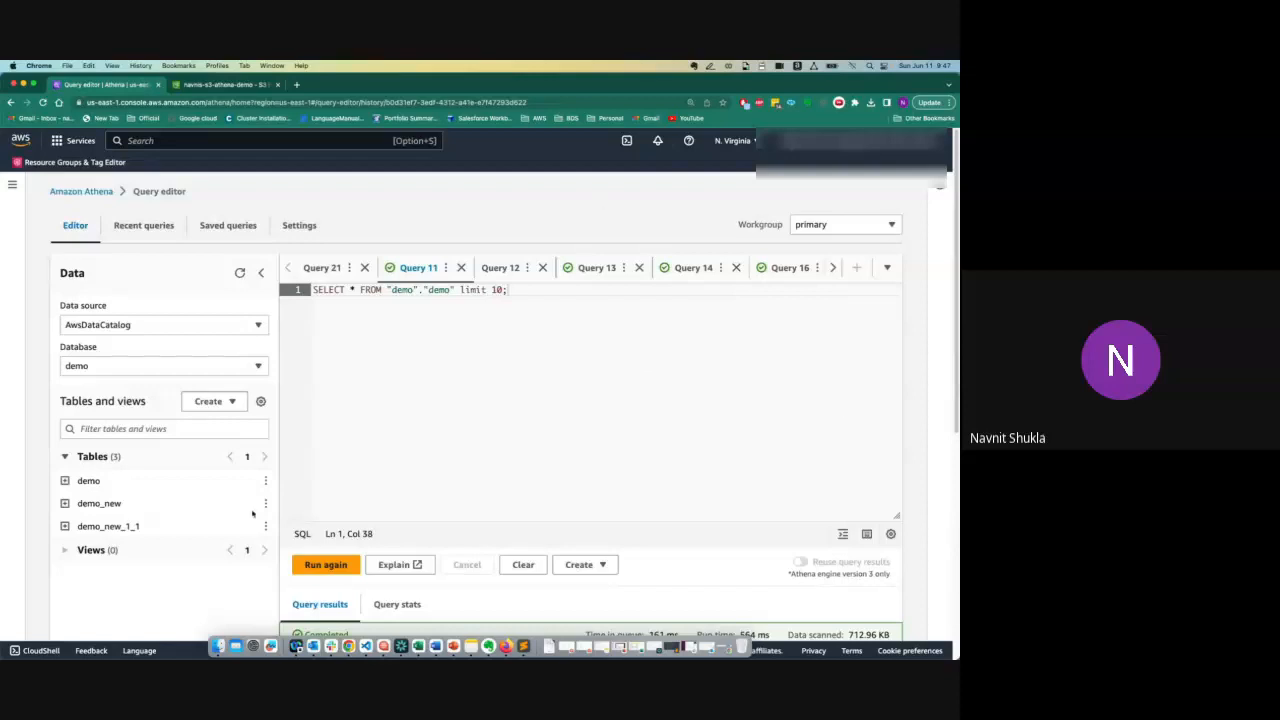
# - Generate the DDL of the demo table in a replacement query tab and highlight its S3 location path
pyautogui.click(265, 481)
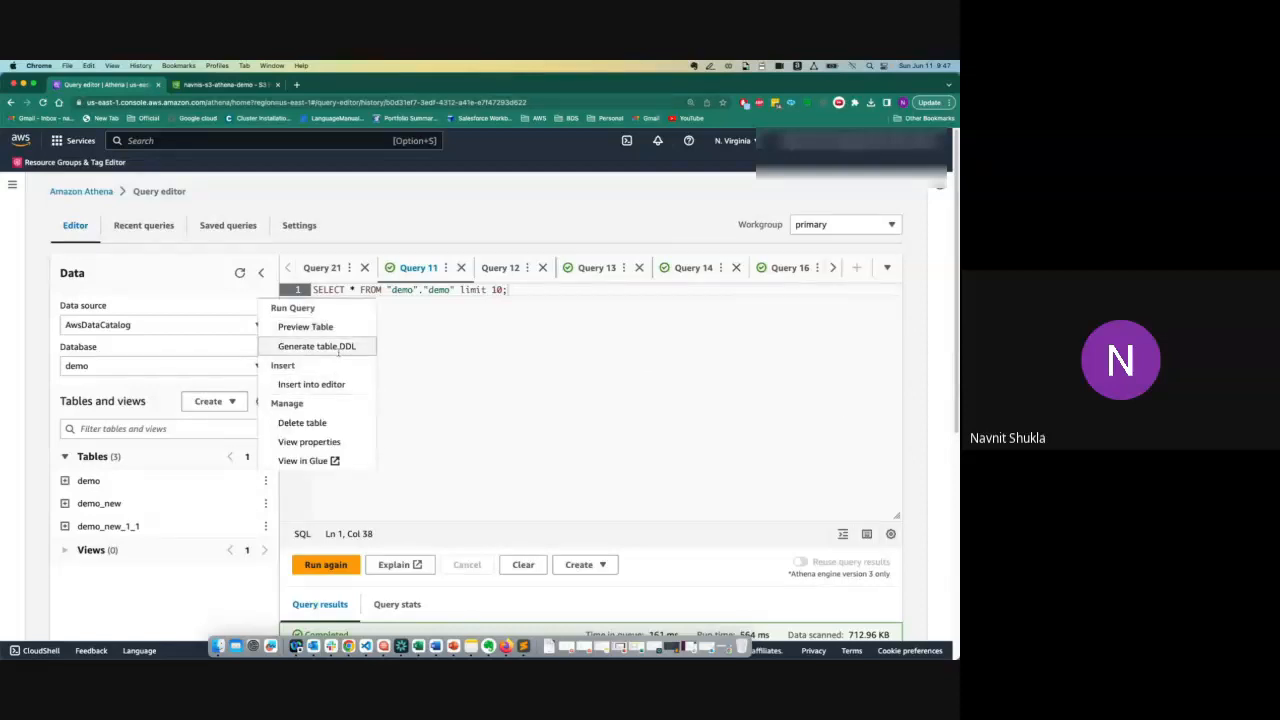
pyautogui.click(338, 348)
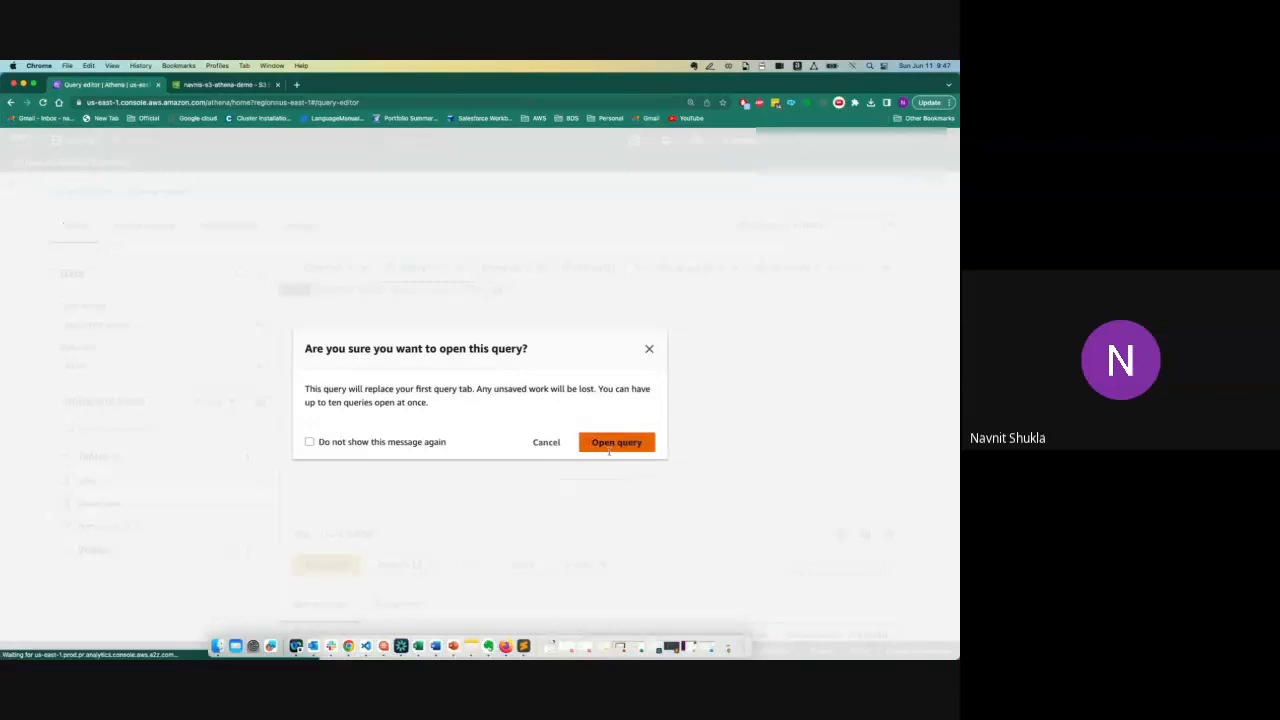
pyautogui.click(612, 445)
pyautogui.scroll(-5, 600, 450)
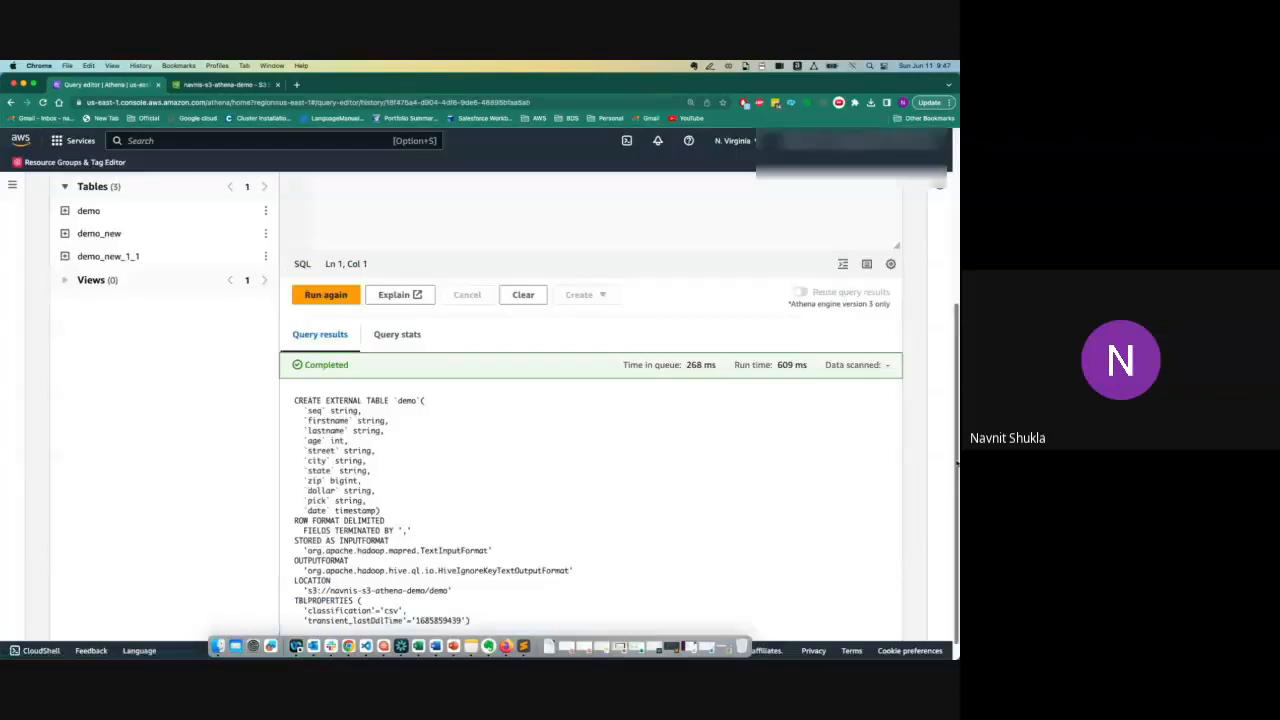
pyautogui.moveTo(450, 568); pyautogui.dragTo(303, 568)
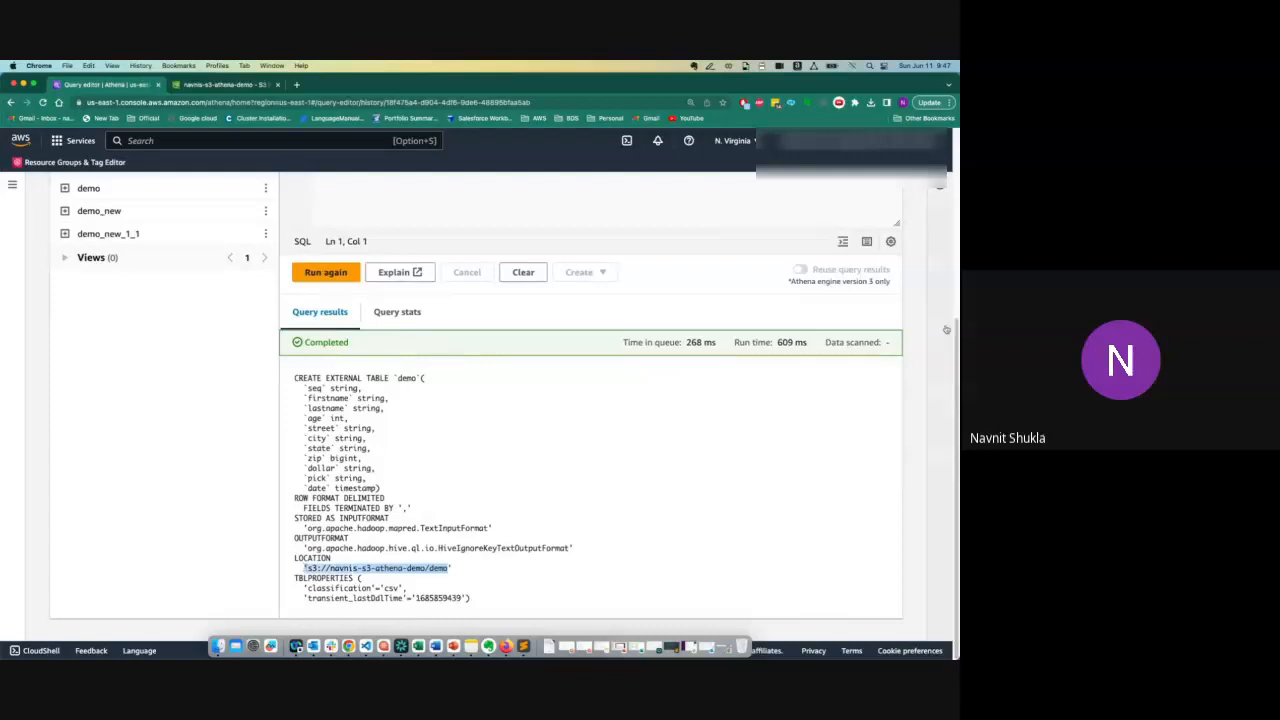
pyautogui.scroll(5, 946, 329)
# - Switch to the S3 console and refresh the object list of the demo/ folder
pyautogui.click(240, 87)
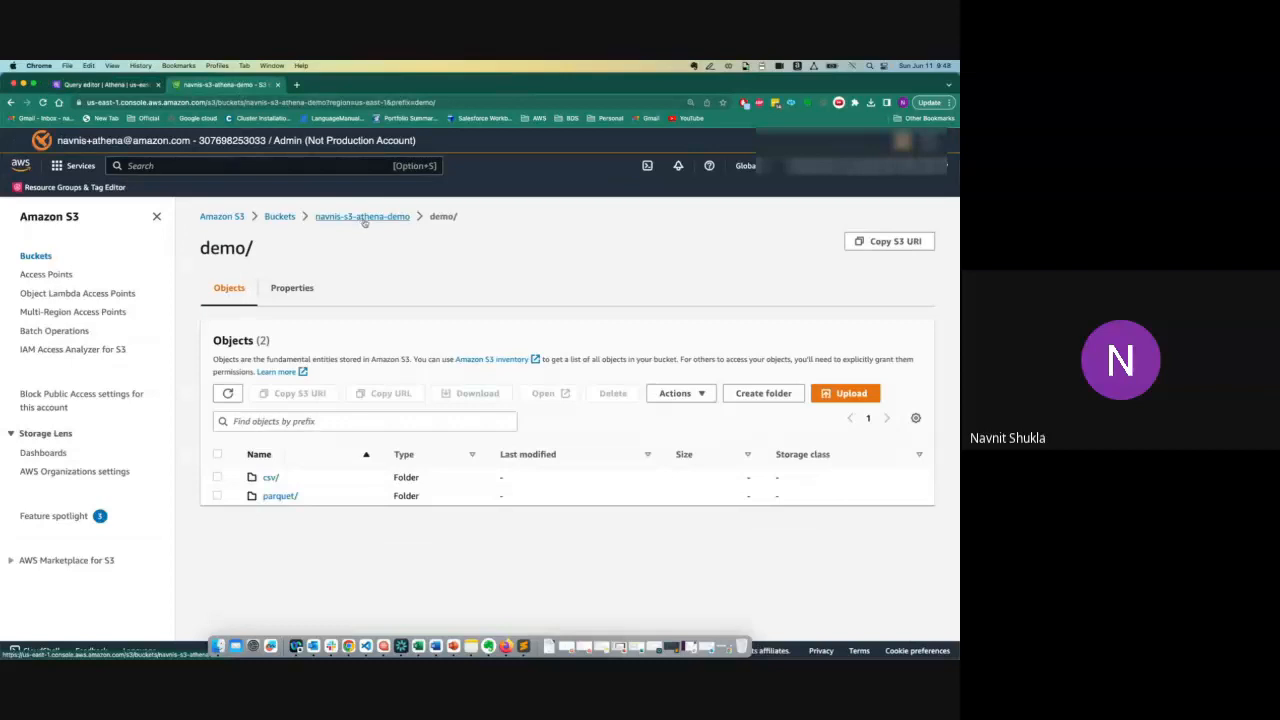
pyautogui.click(228, 393)
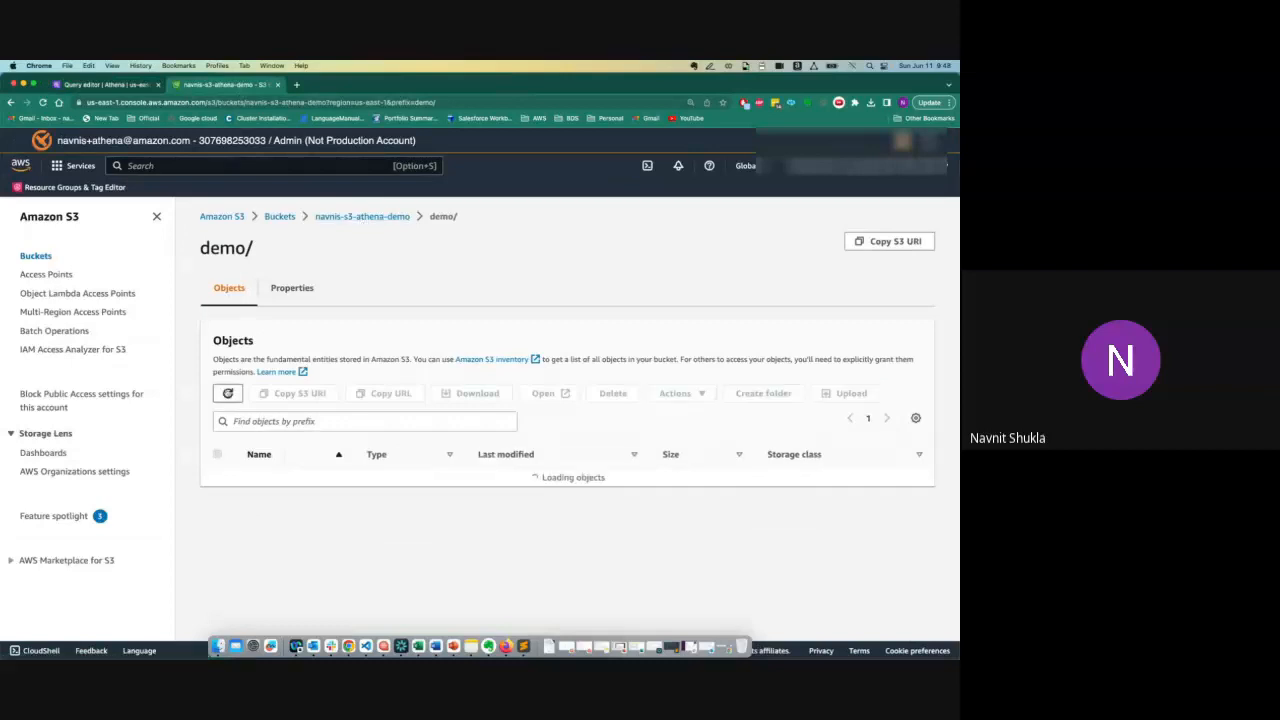
pyautogui.click(228, 393)
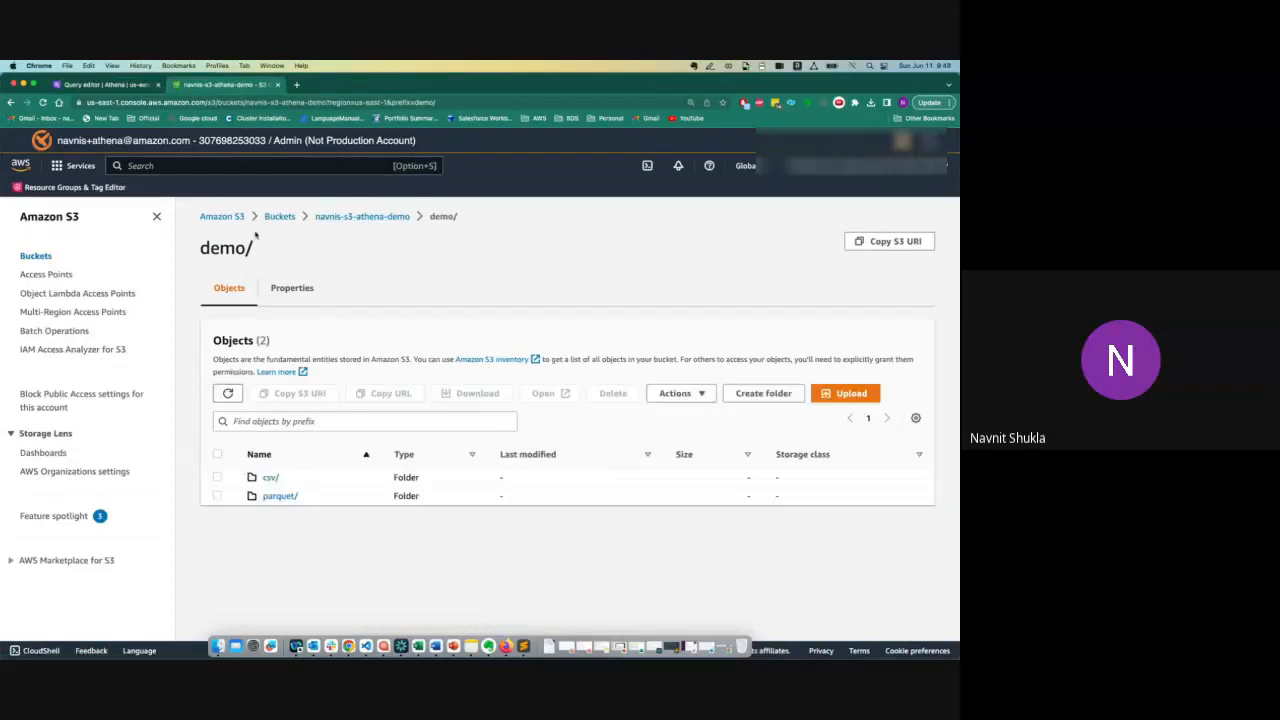
# - Return to the Athena query editor, refresh the data catalog, and preview the first 10 rows of the demo_new table
pyautogui.click(110, 84)
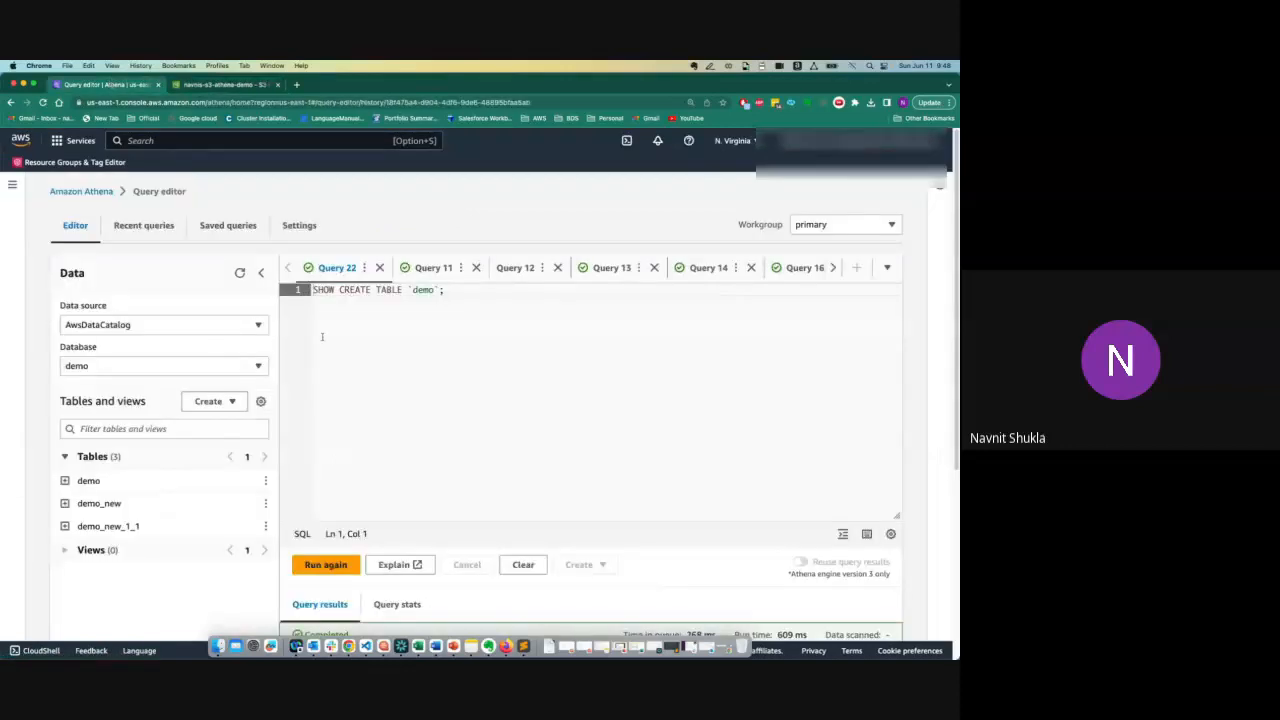
pyautogui.click(239, 272)
pyautogui.scroll(-2, 617, 349)
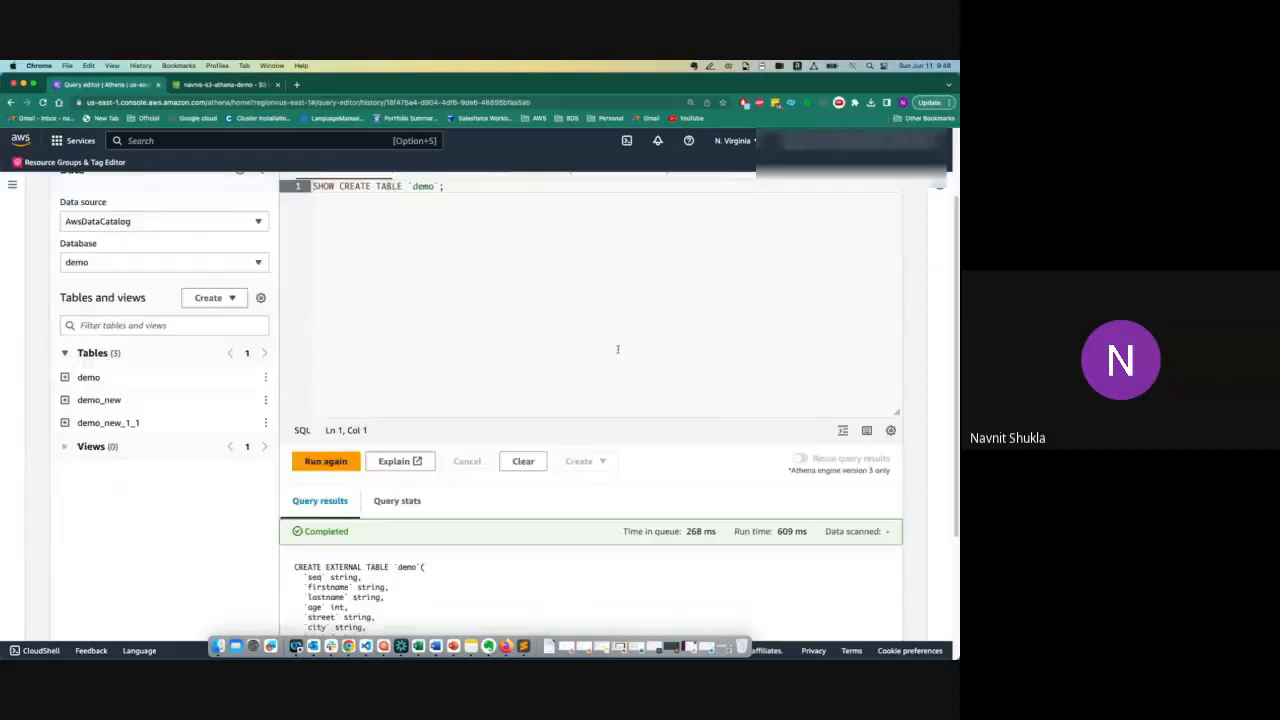
pyautogui.click(266, 401)
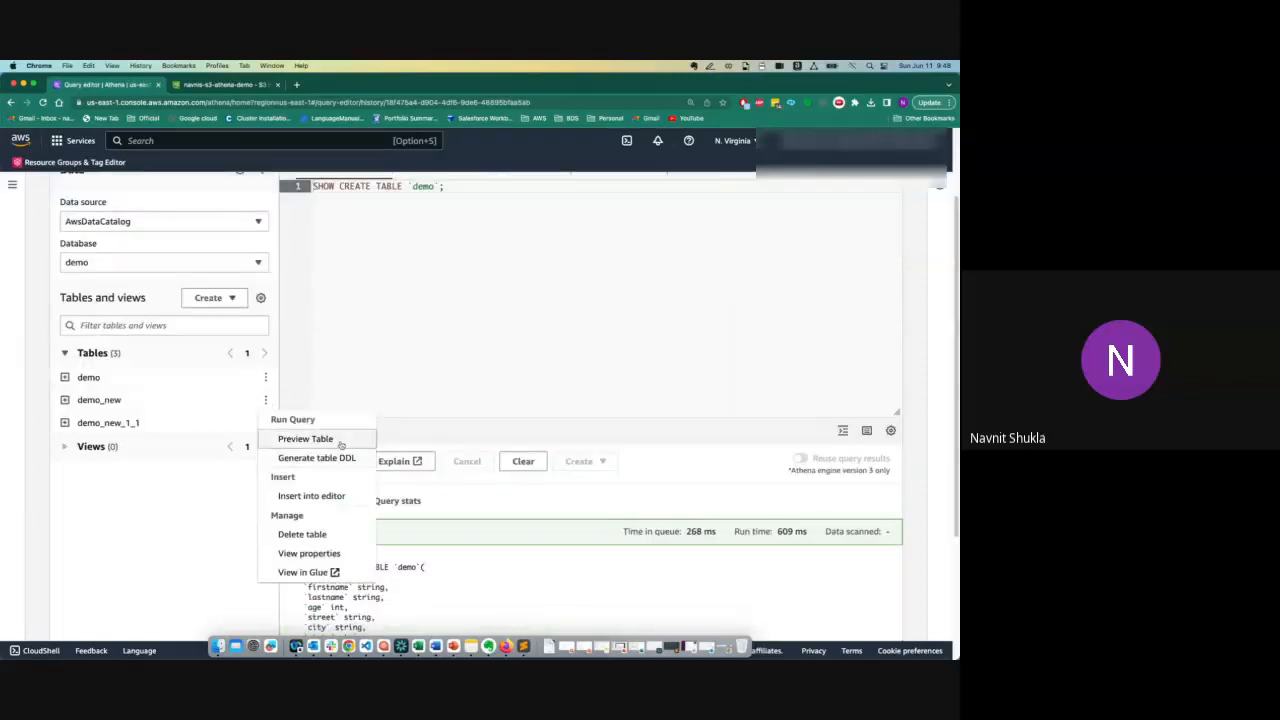
pyautogui.click(318, 439)
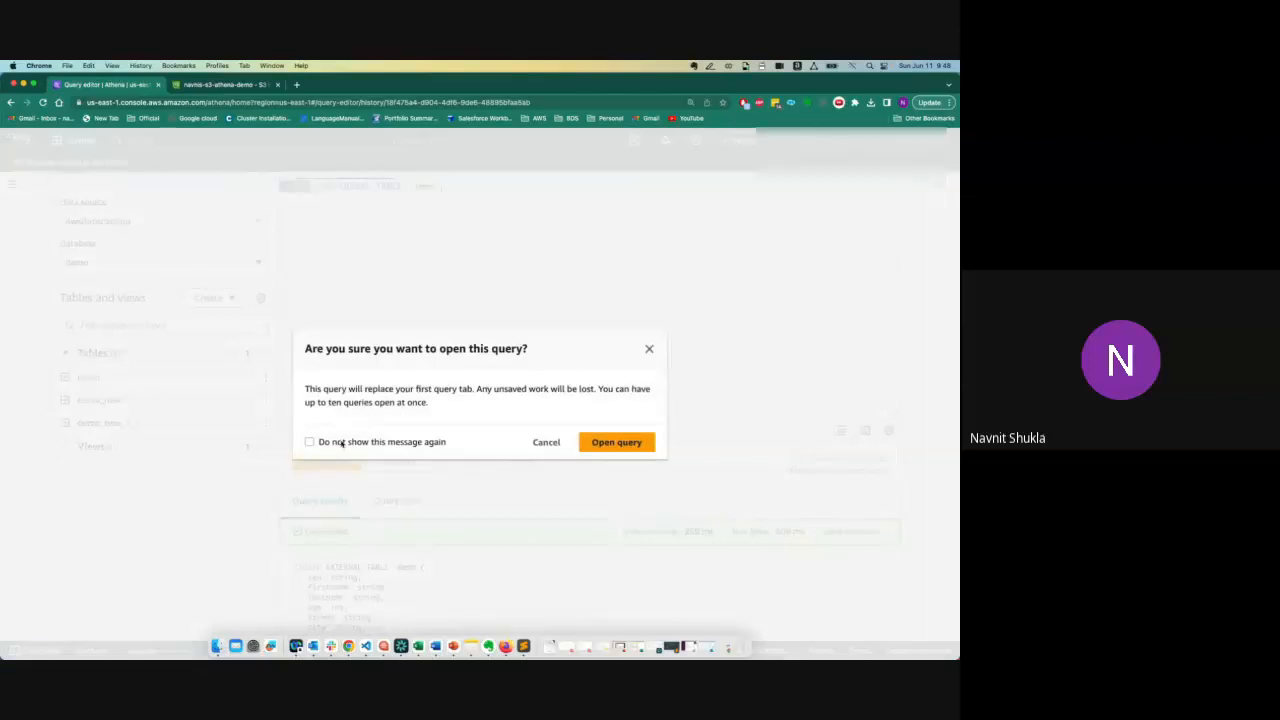
pyautogui.click(640, 447)
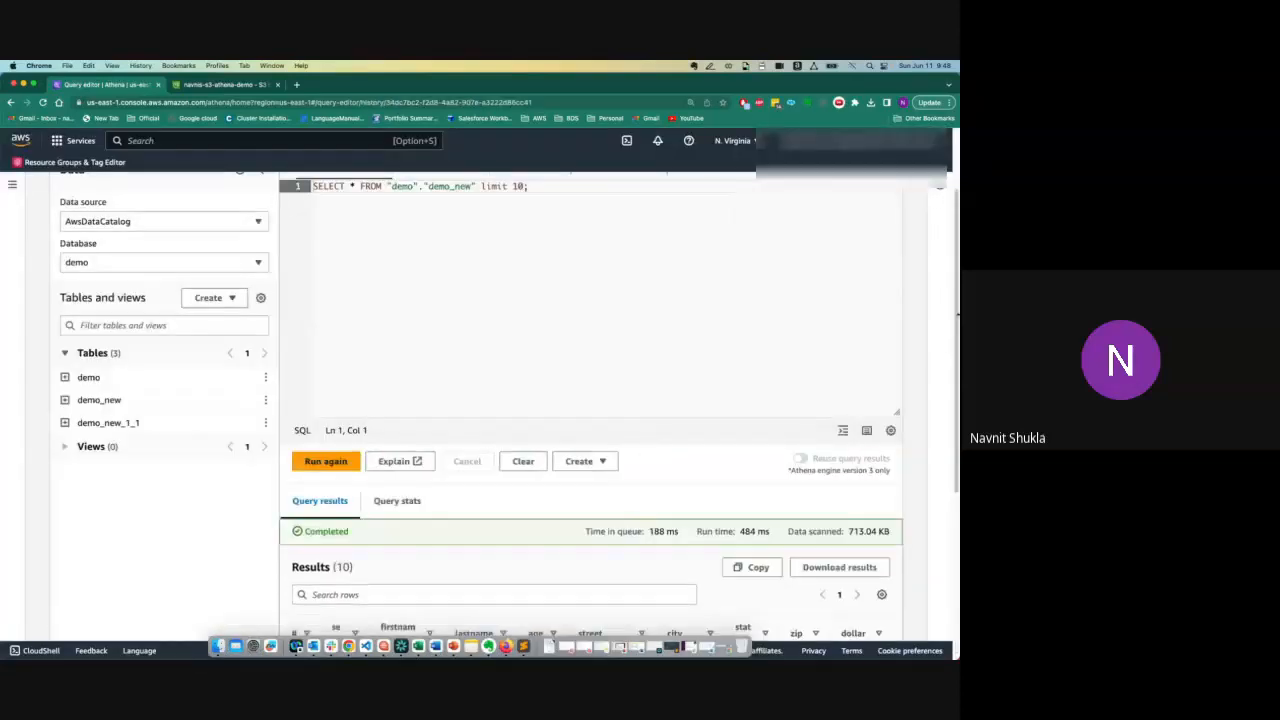
pyautogui.scroll(-4, 642, 449)
pyautogui.scroll(-2, 765, 567)
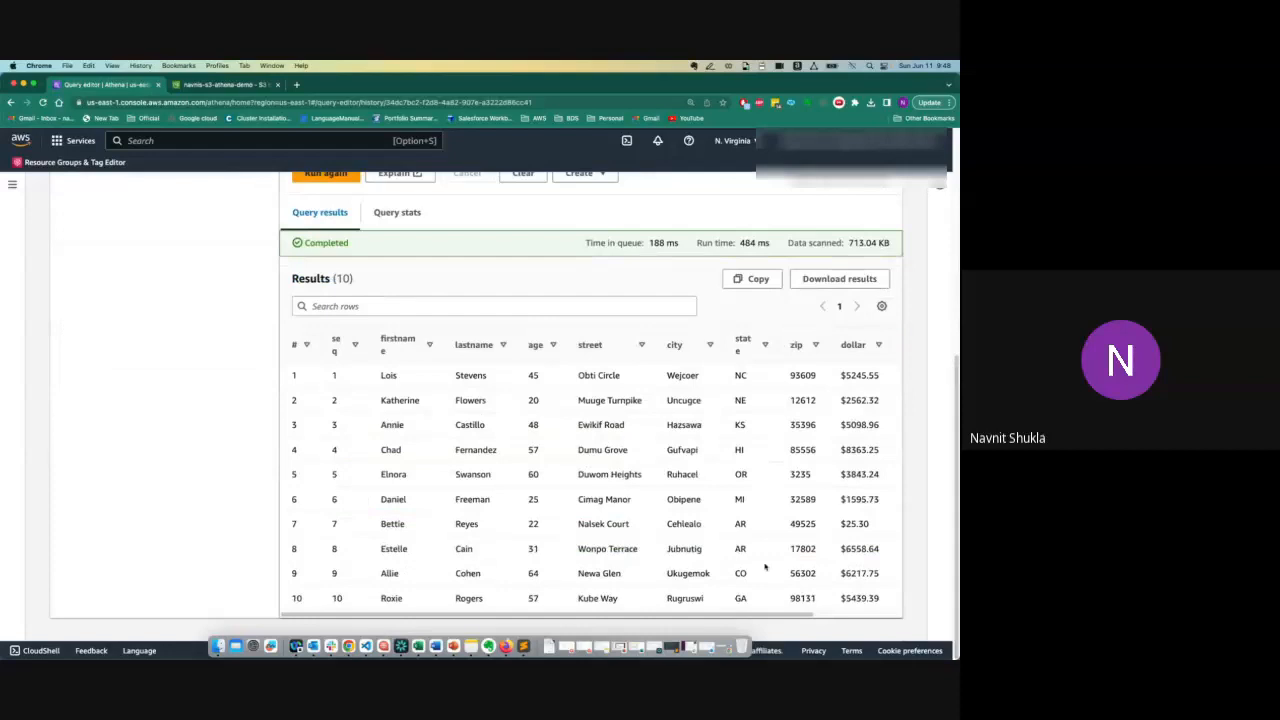
pyautogui.hscroll(3, 698, 609)
pyautogui.hscroll(-3, 574, 600)
pyautogui.scroll(5, 360, 380)
# - Preview the first 10 rows of the demo_new_1_1 table and refresh the data source and table listing
pyautogui.click(266, 525)
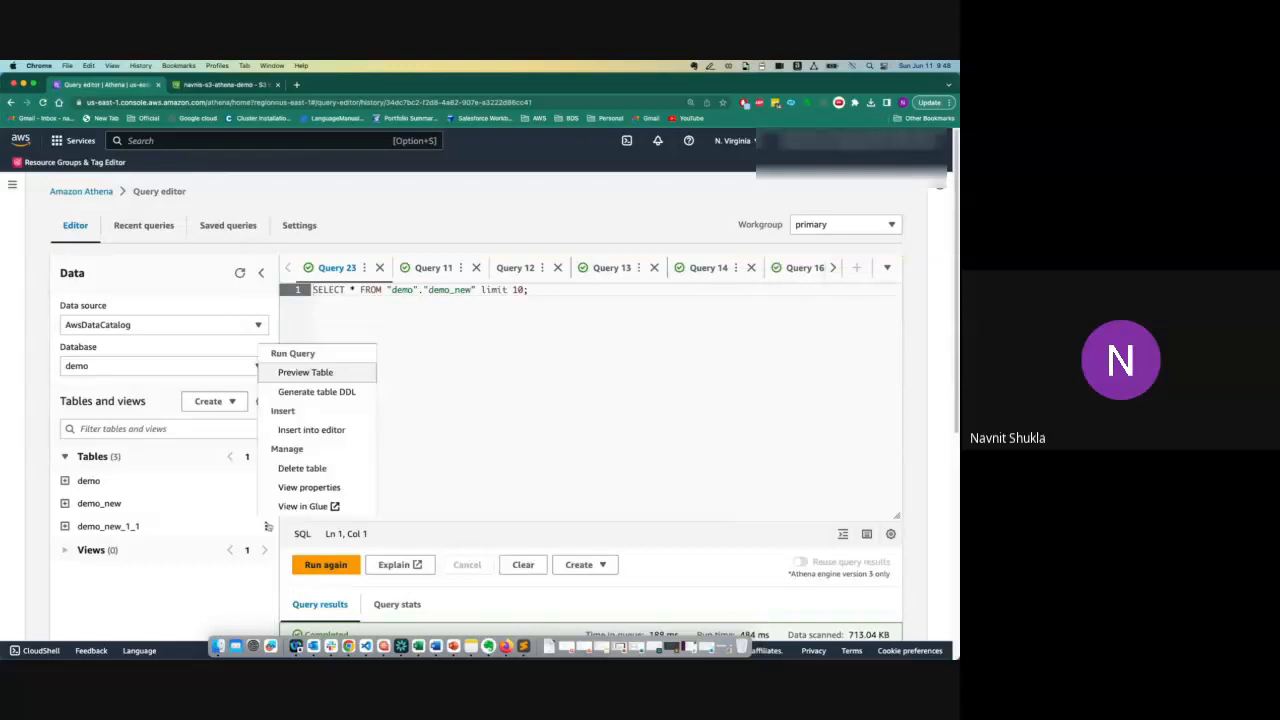
pyautogui.click(340, 377)
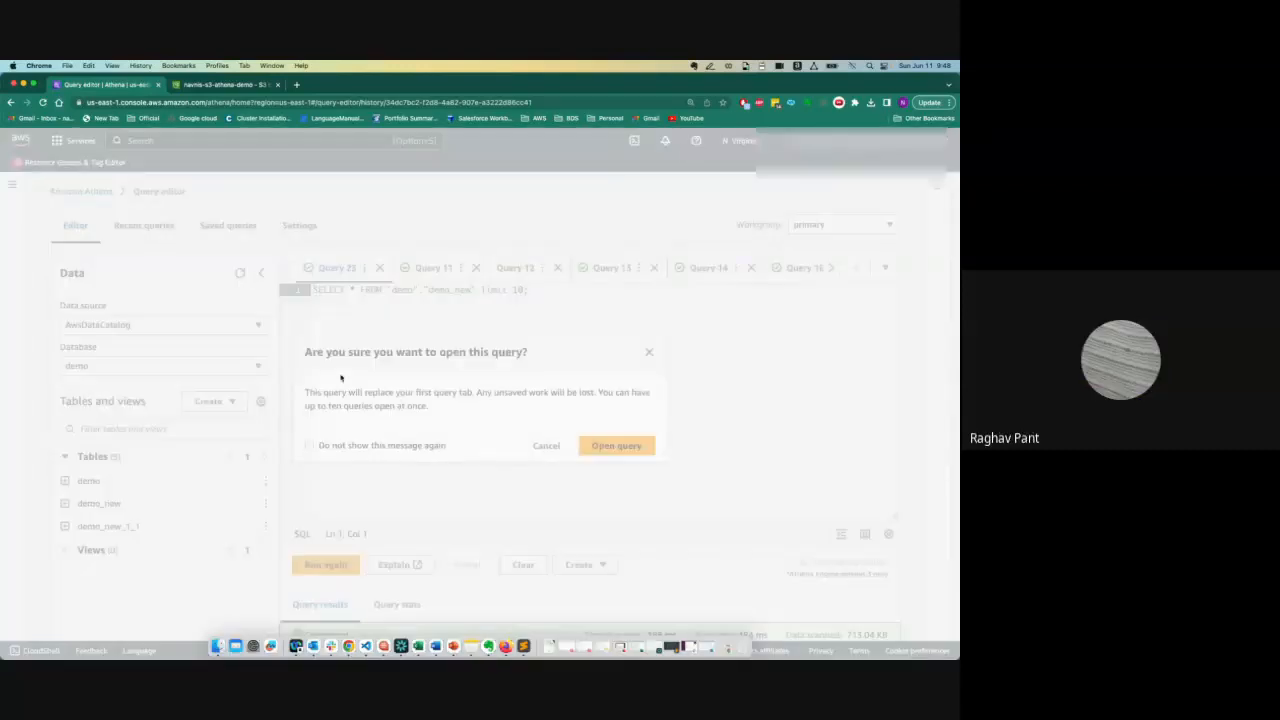
pyautogui.click(622, 443)
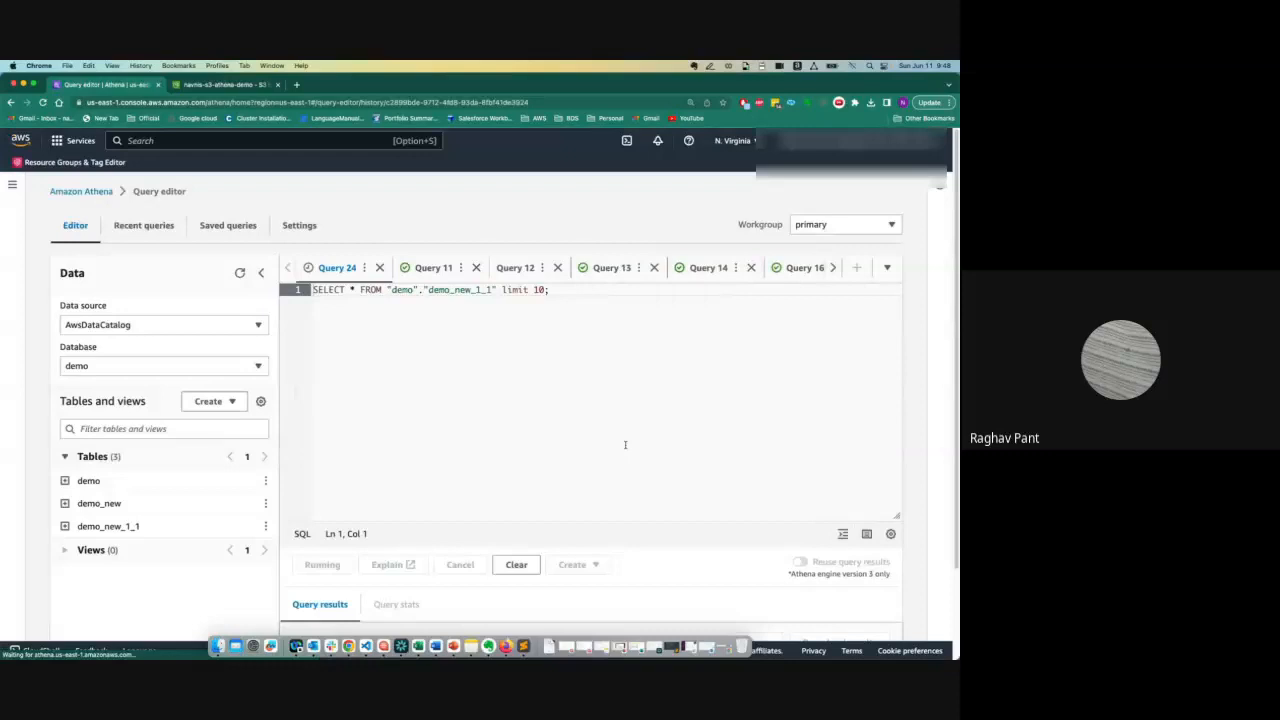
pyautogui.scroll(-4, 957, 285)
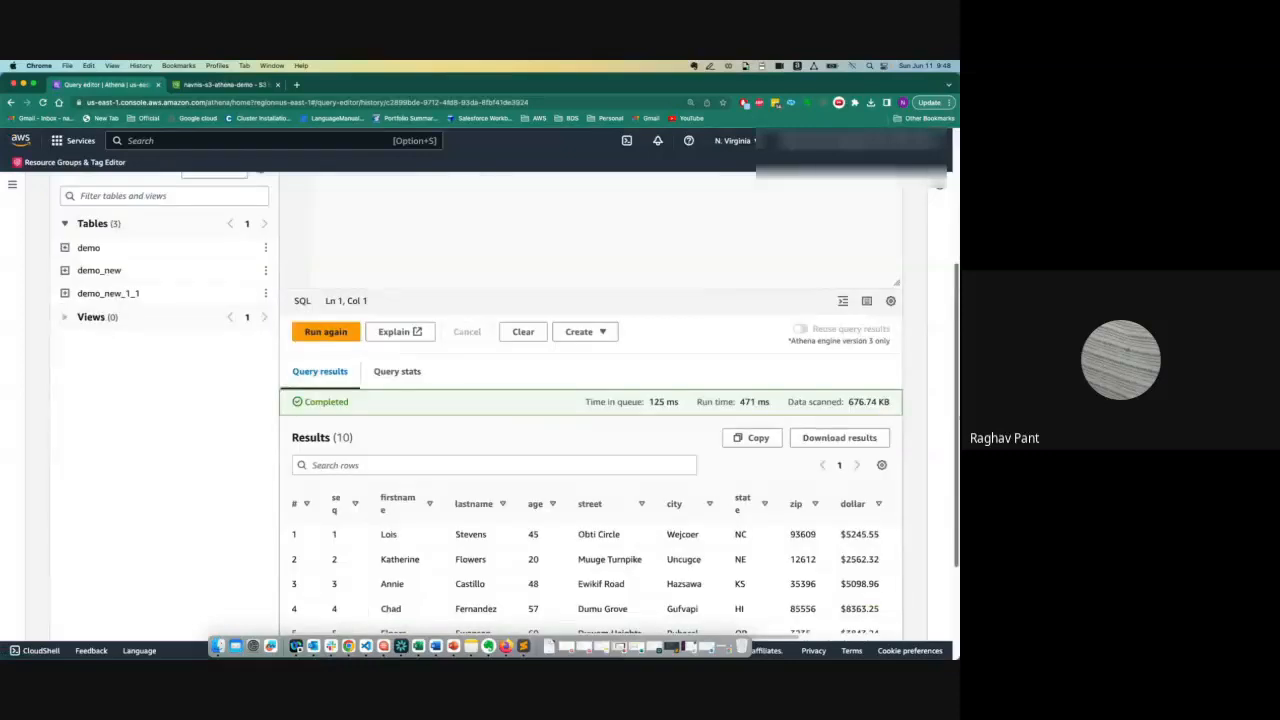
pyautogui.moveTo(758, 616); pyautogui.dragTo(880, 590)
pyautogui.scroll(4, 954, 306)
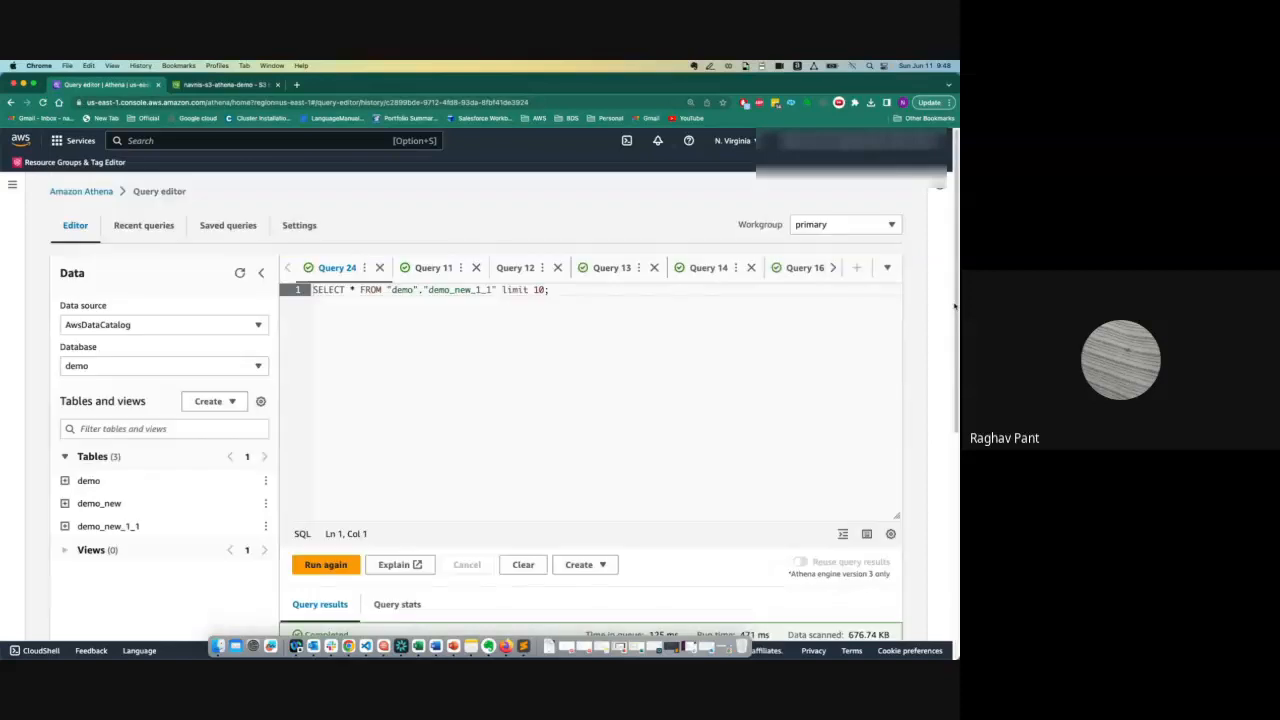
pyautogui.click(240, 273)
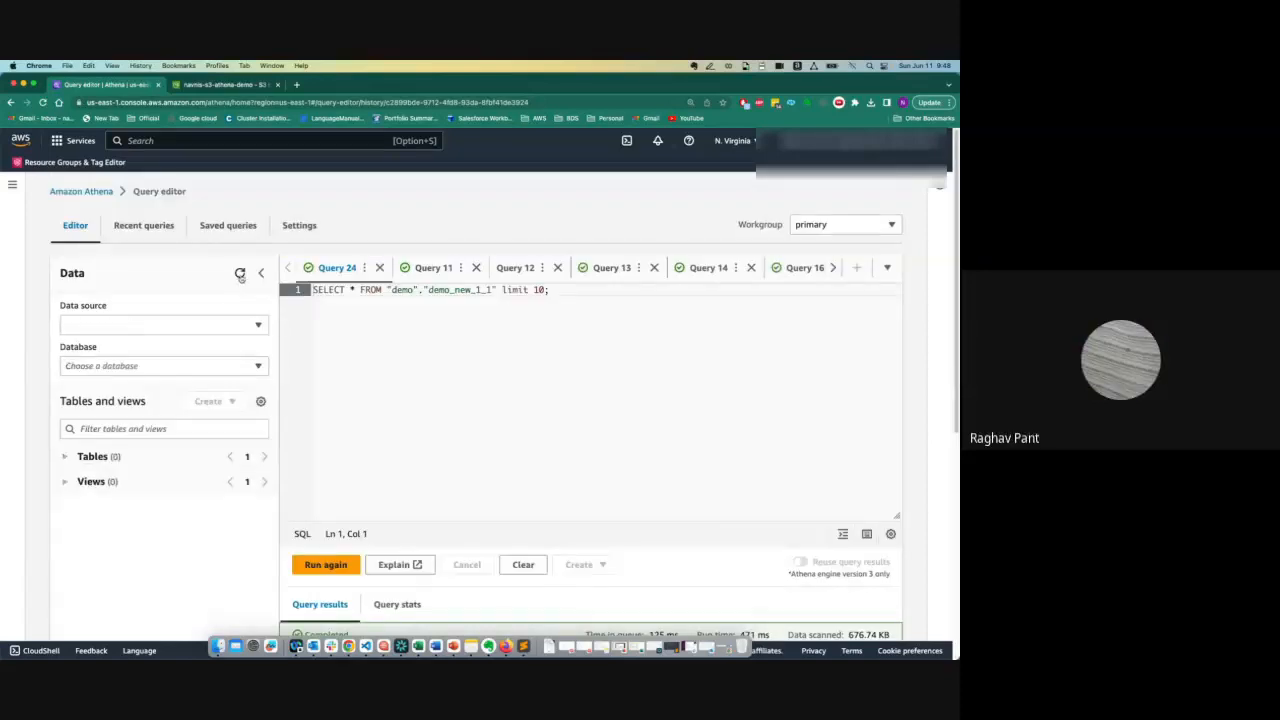
# - Switch to the S3 console, inspect the contents of the csv/ and parquet/ folders inside demo/, and highlight the parquet/ folder name
pyautogui.click(265, 526)
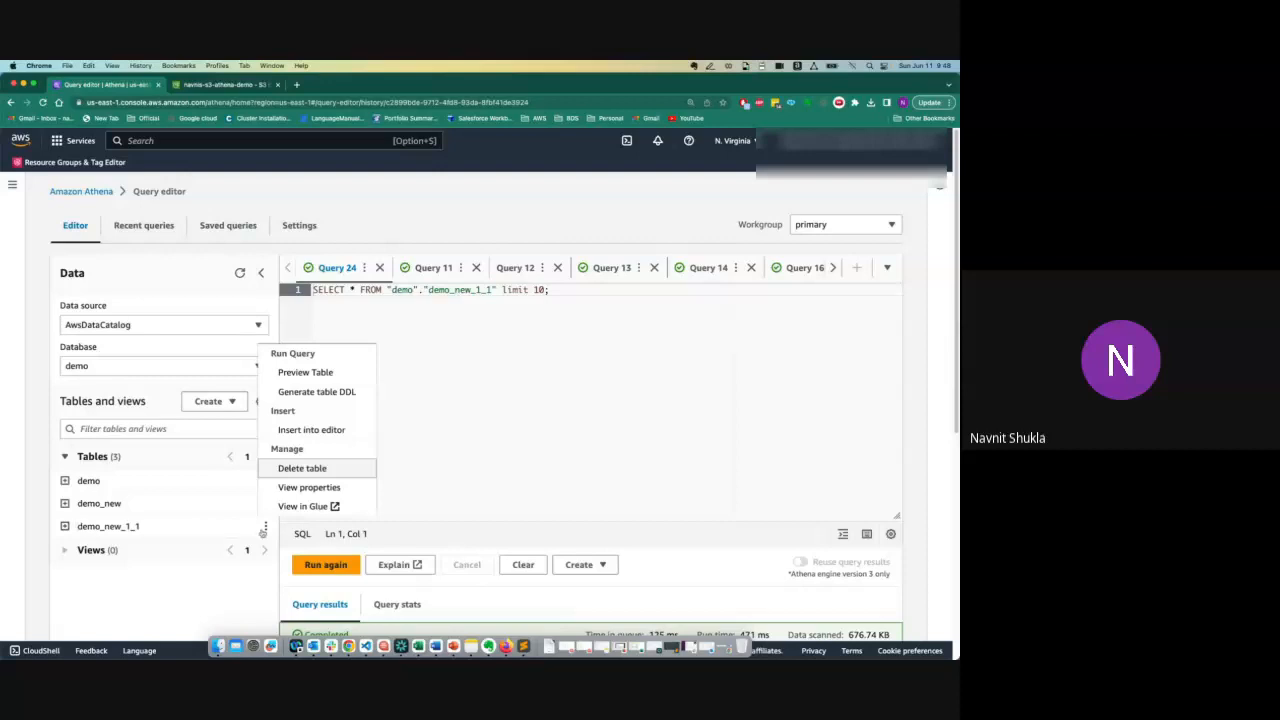
pyautogui.click(232, 87)
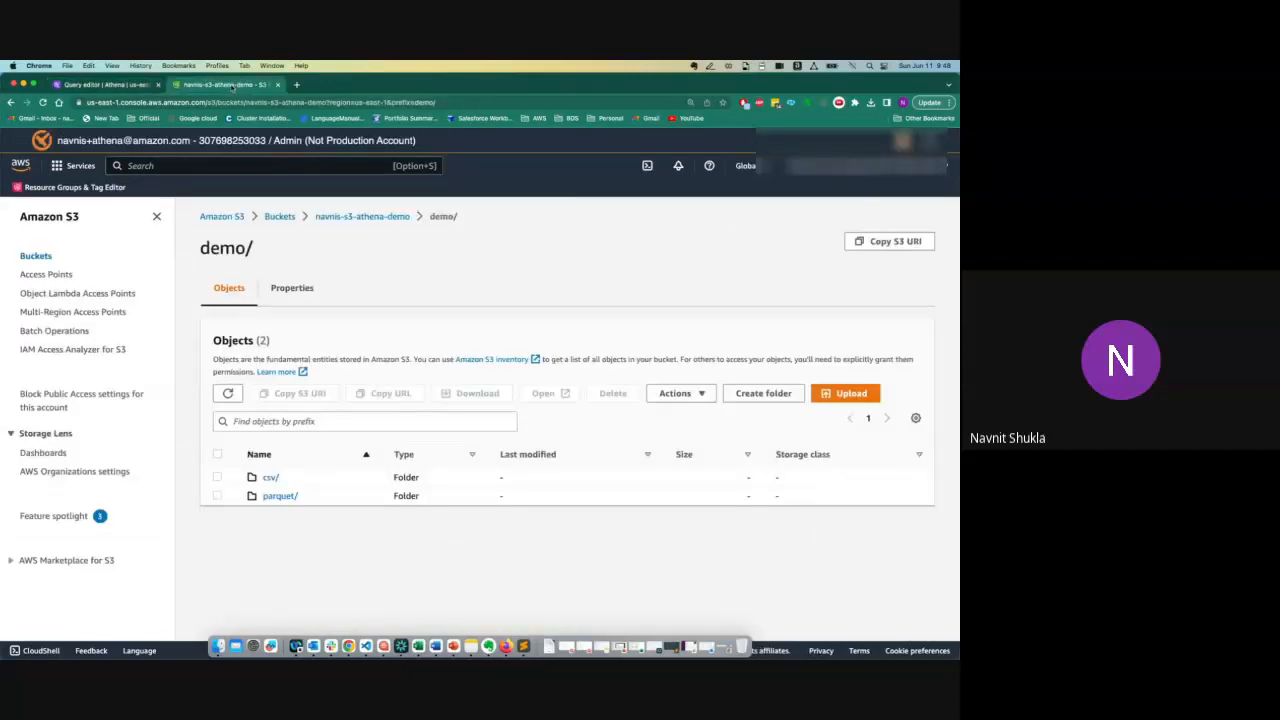
pyautogui.click(270, 478)
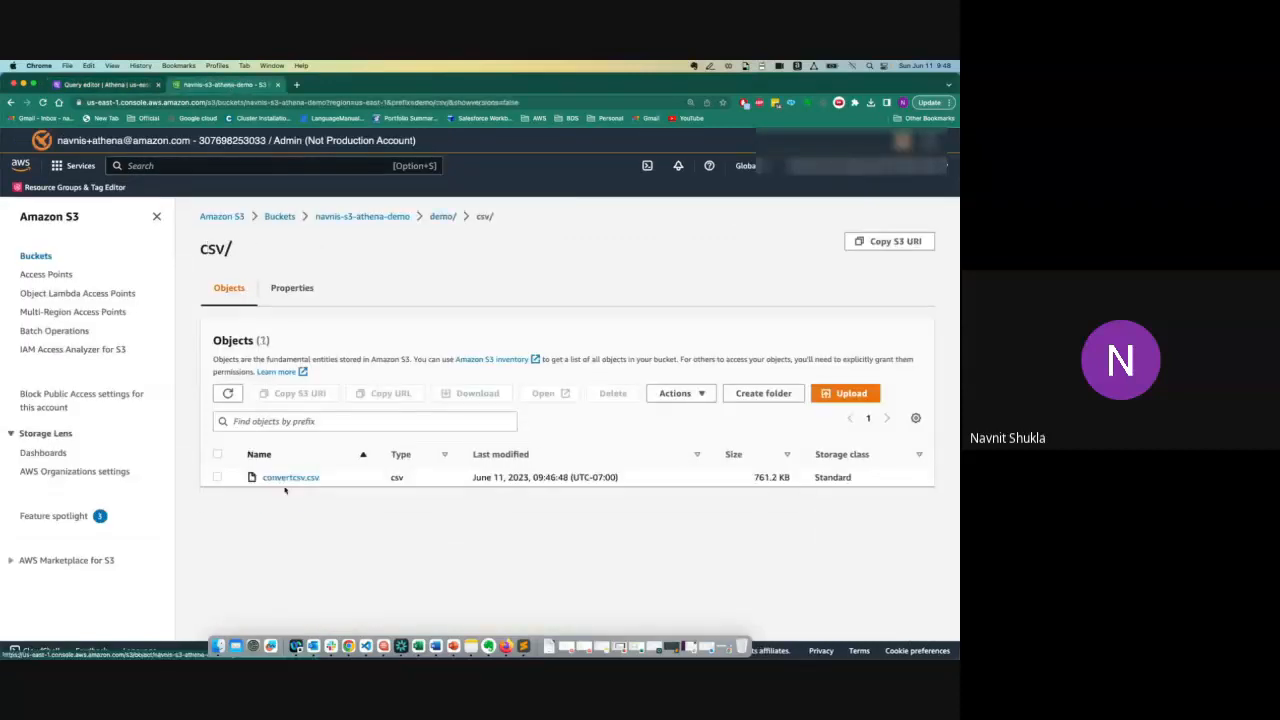
pyautogui.click(440, 216)
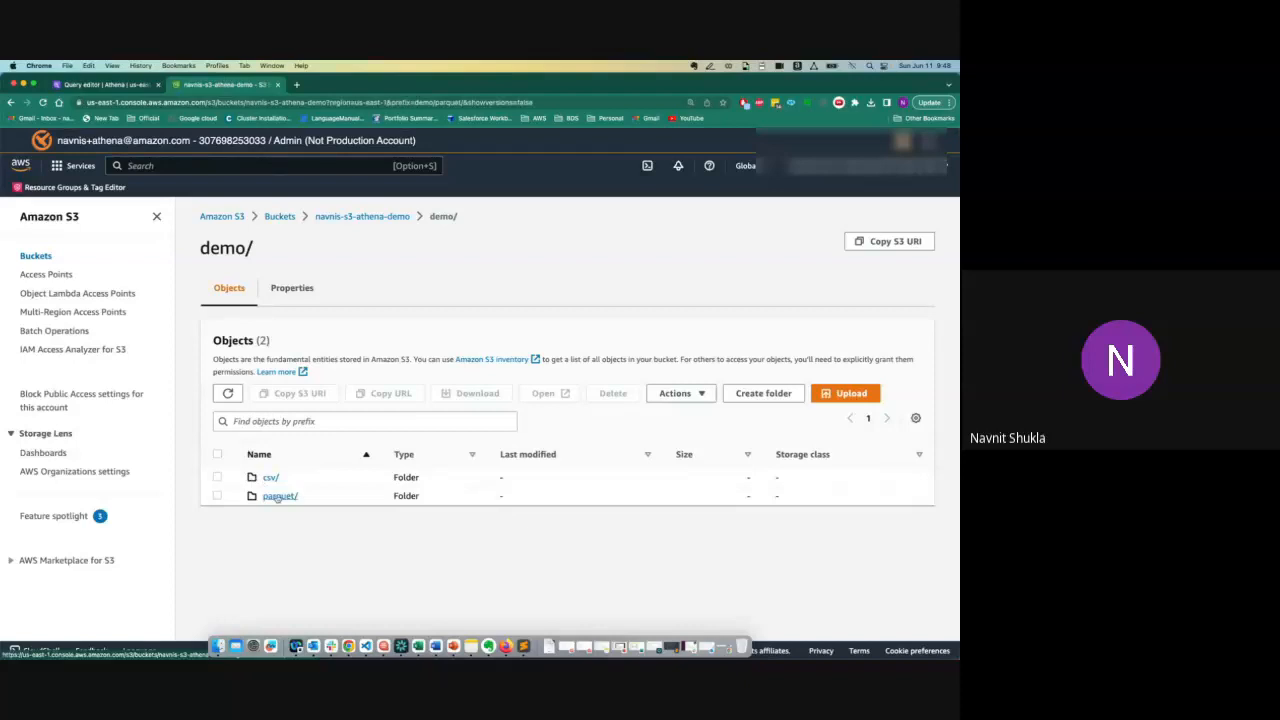
pyautogui.click(281, 495)
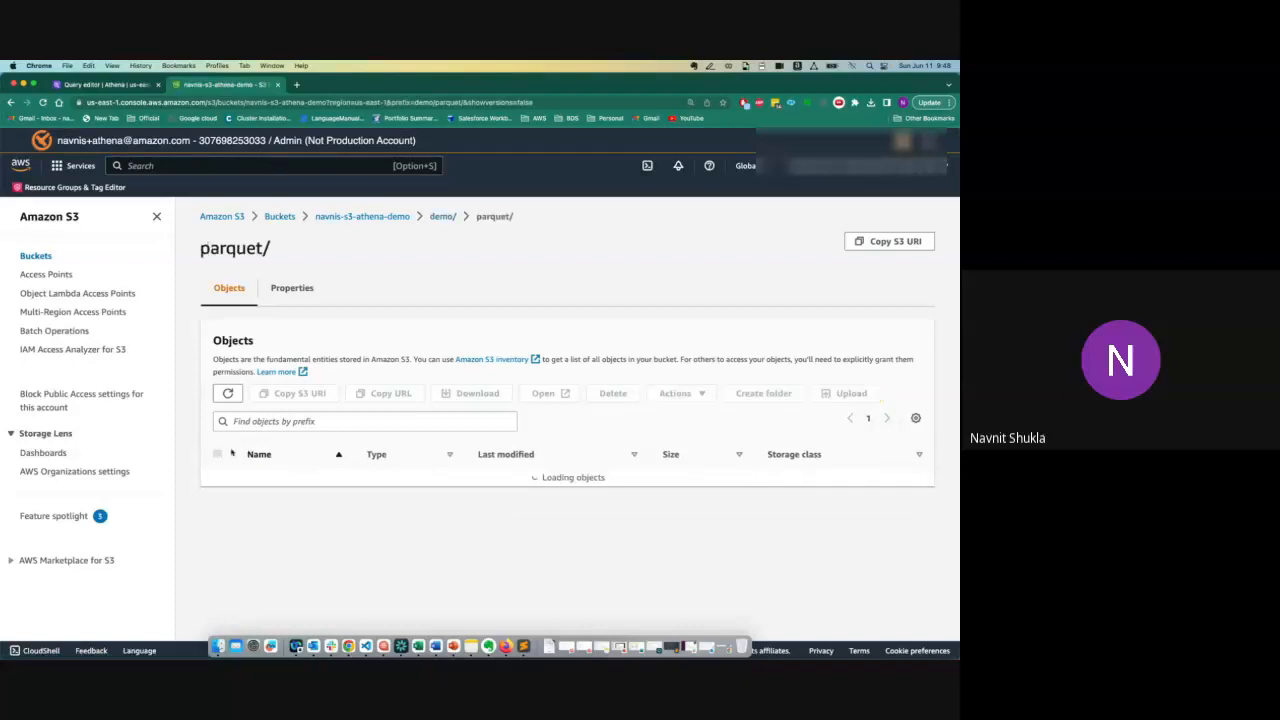
pyautogui.click(441, 223)
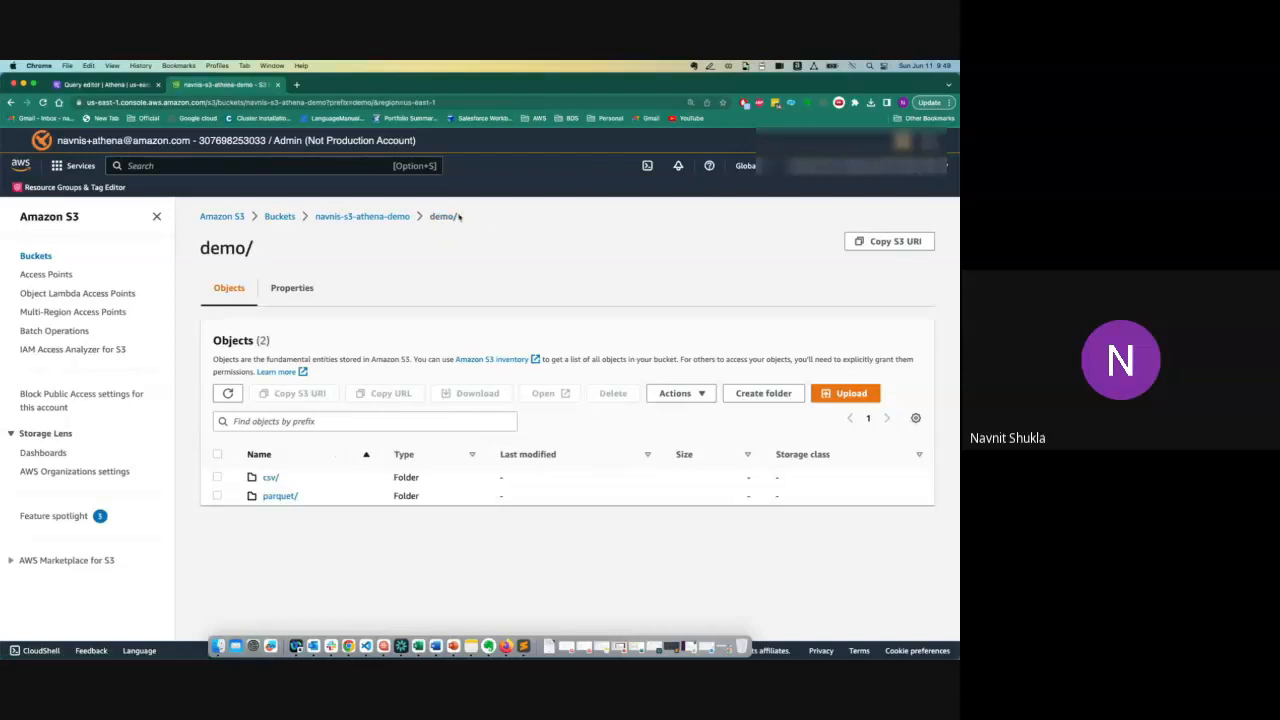
pyautogui.moveTo(459, 216); pyautogui.dragTo(281, 210)
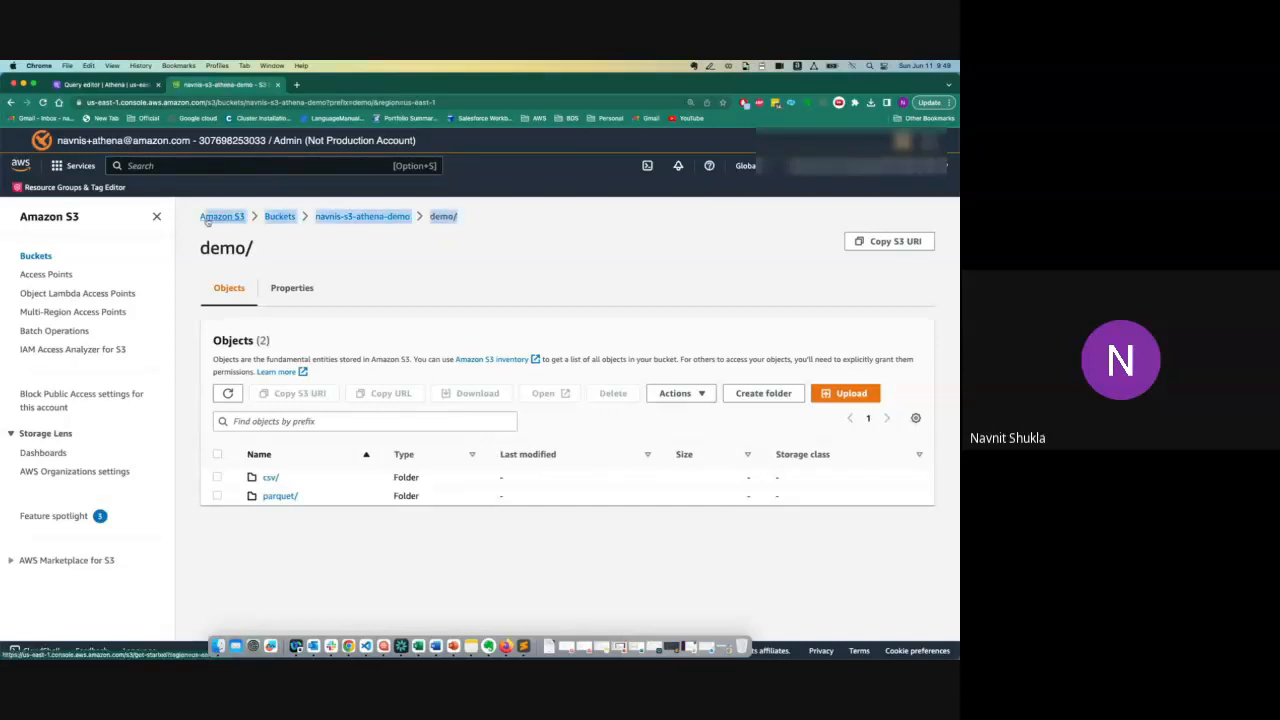
pyautogui.moveTo(286, 482); pyautogui.dragTo(262, 496)
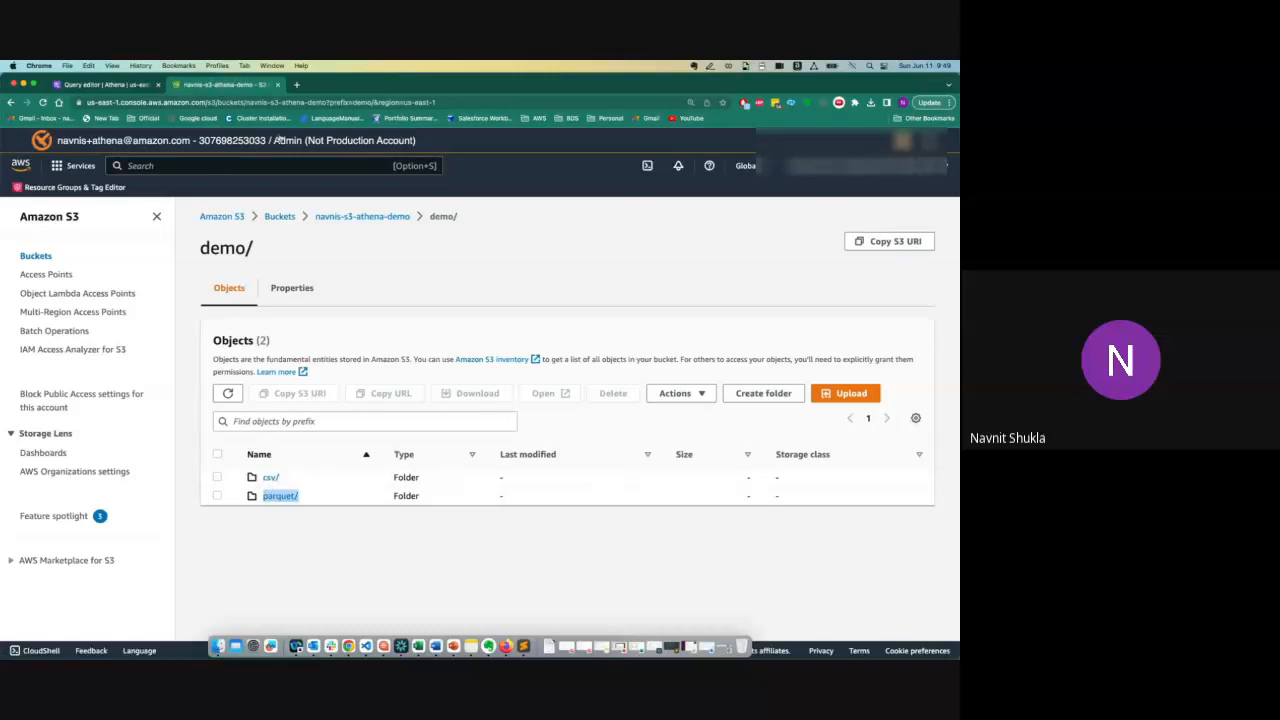
# - Return to the Athena query editor, expand the demo table's columns, and review them alongside the demo_new_1_1 preview rows
pyautogui.click(124, 84)
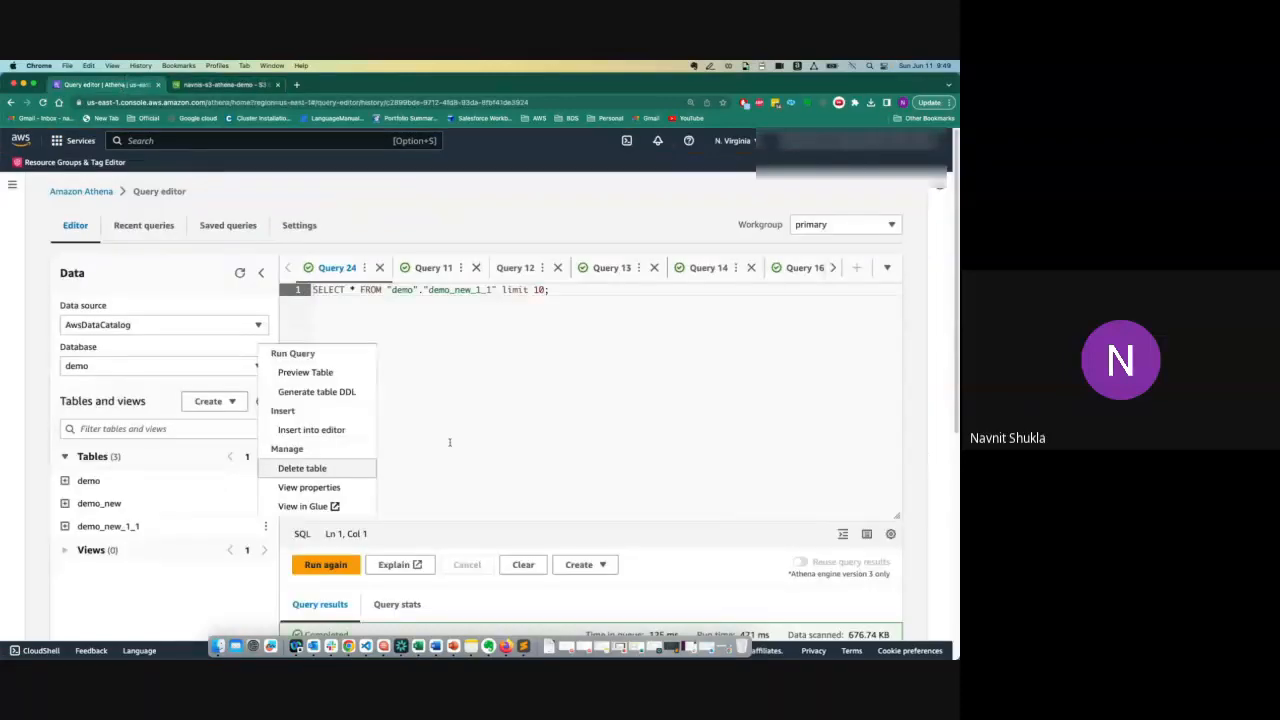
pyautogui.click(445, 343)
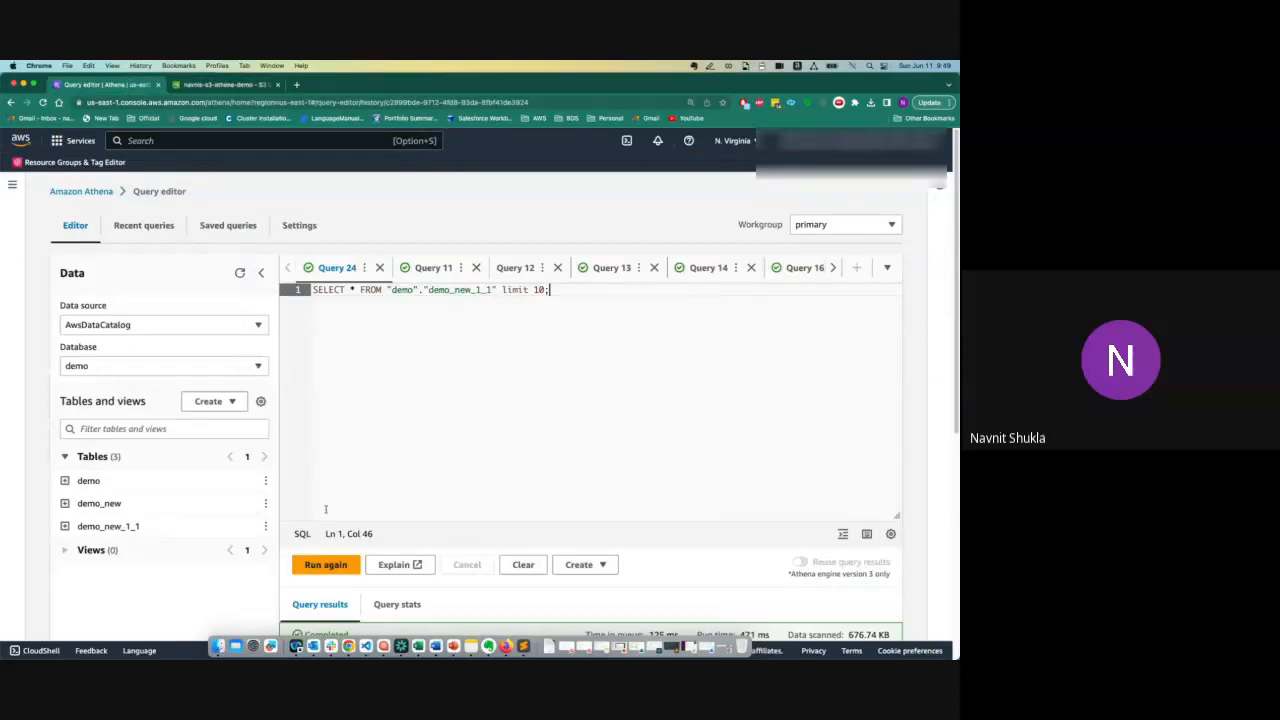
pyautogui.click(64, 480)
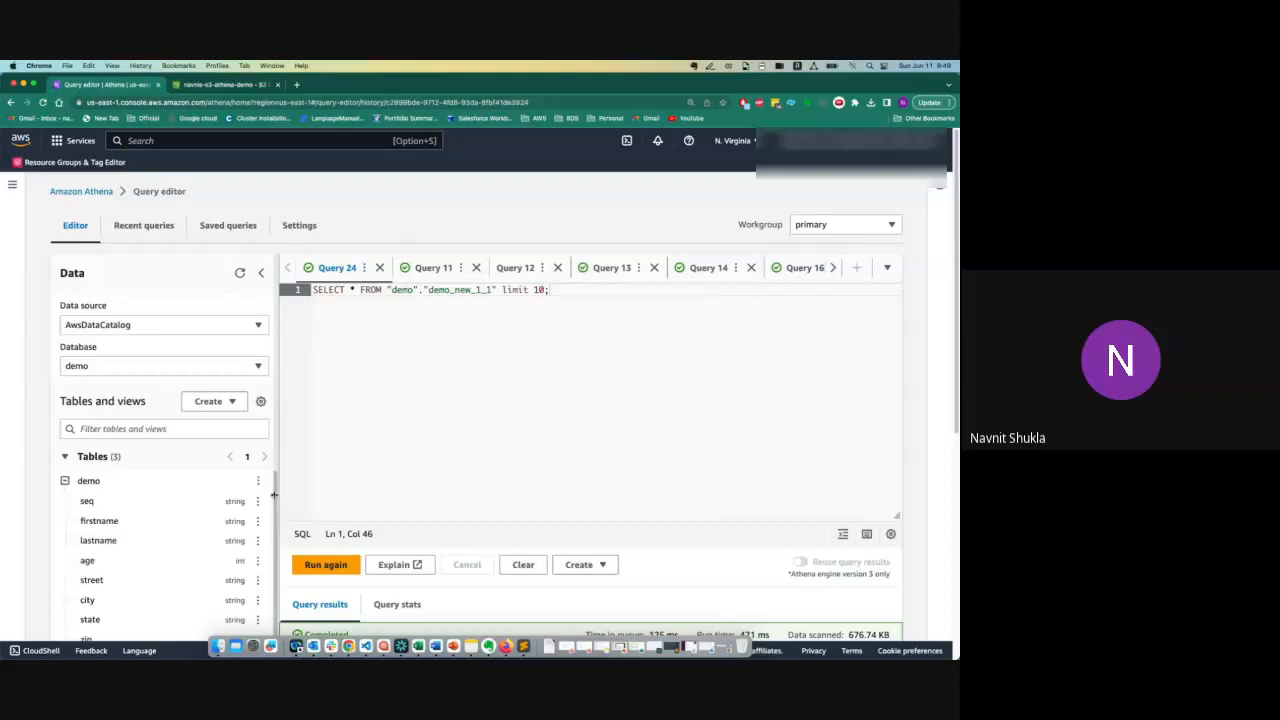
pyautogui.moveTo(273, 494); pyautogui.dragTo(340, 490)
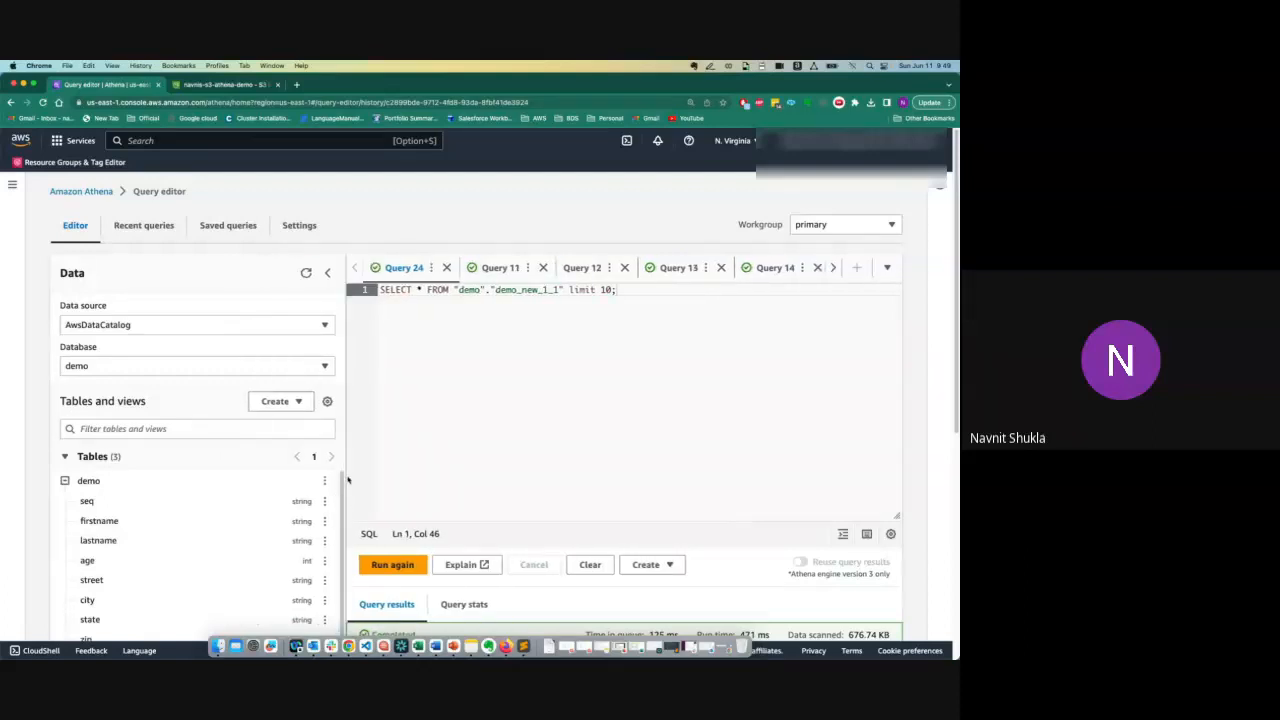
pyautogui.moveTo(348, 481); pyautogui.dragTo(260, 450)
pyautogui.scroll(-3, 930, 323)
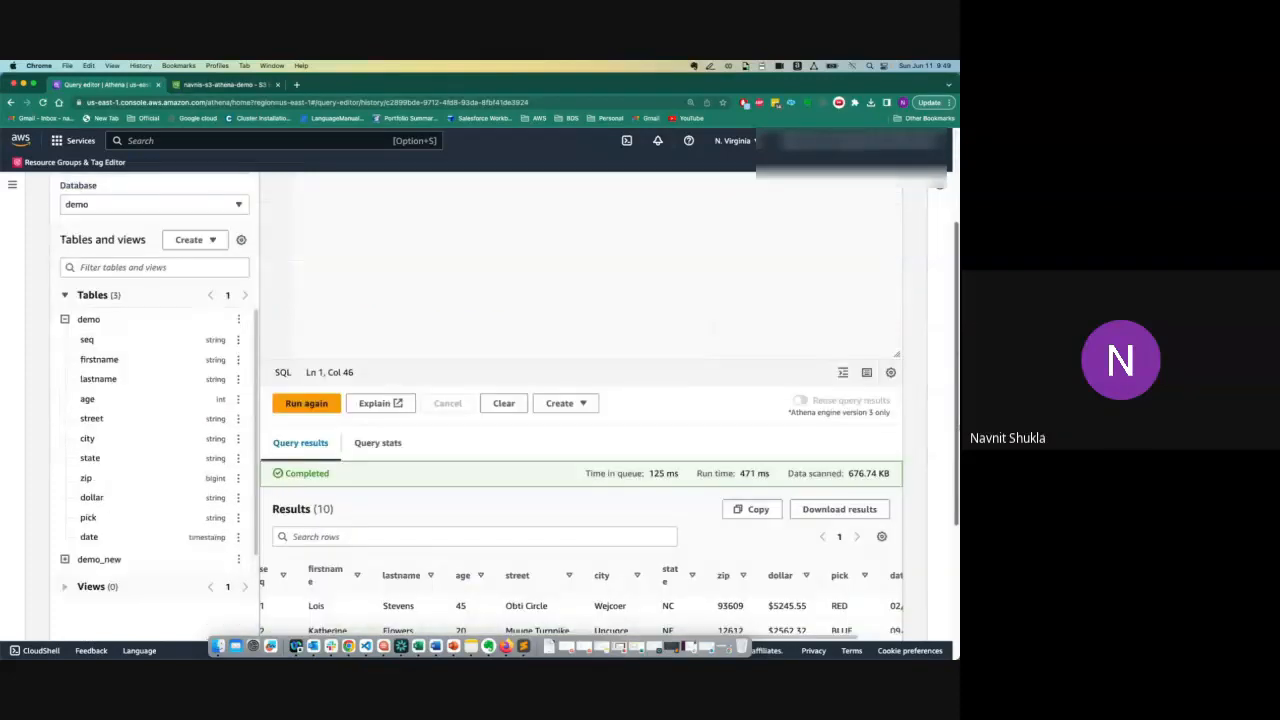
pyautogui.scroll(-4, 580, 404)
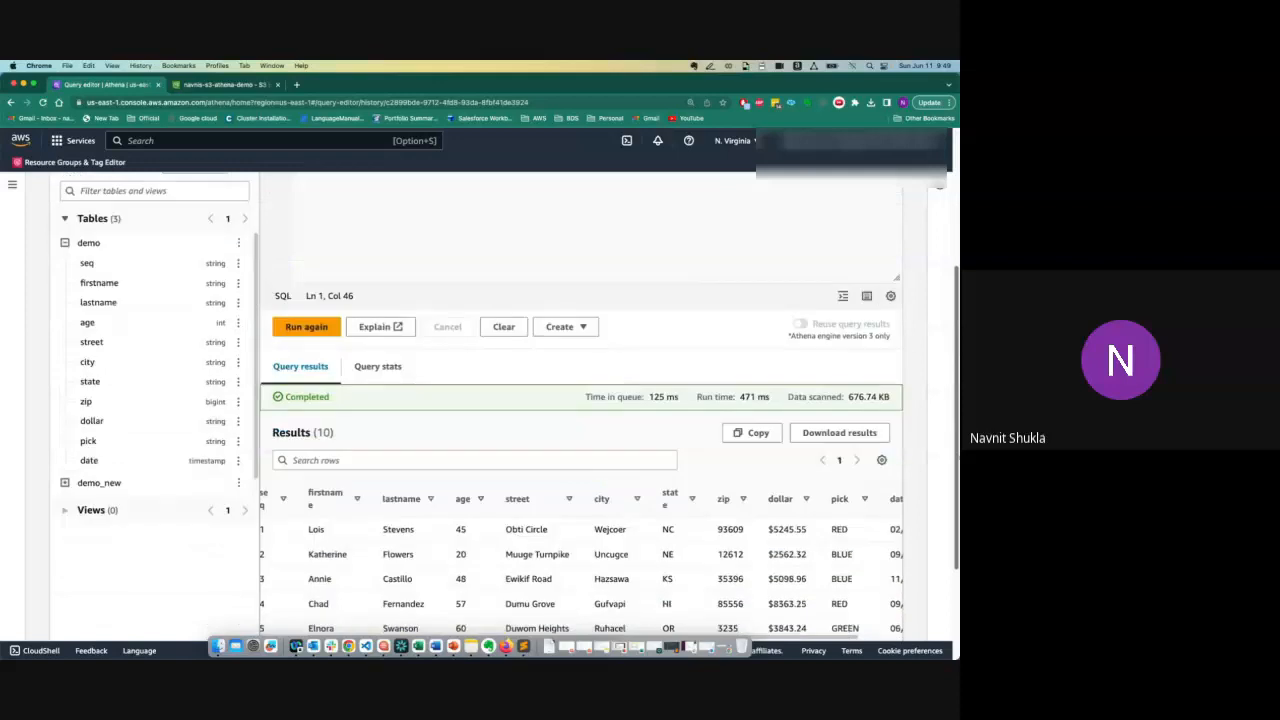
pyautogui.scroll(-1, 504, 415)
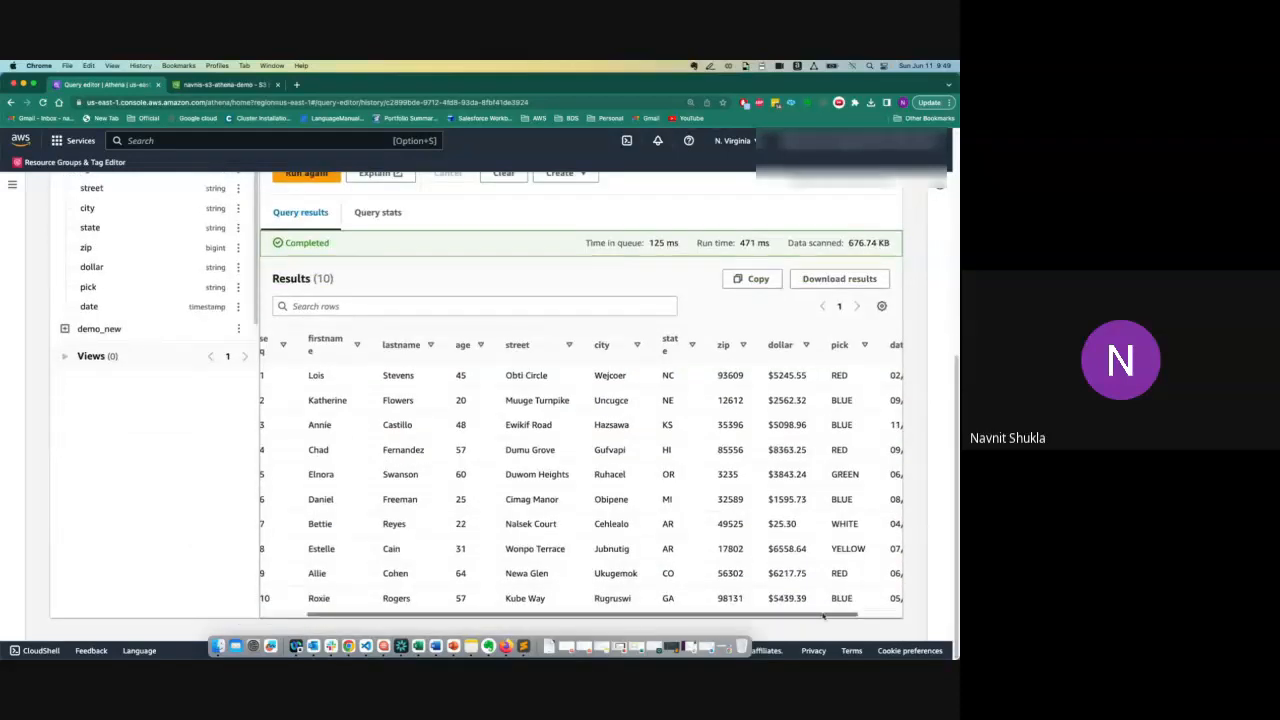
pyautogui.hscroll(-3, 501, 620)
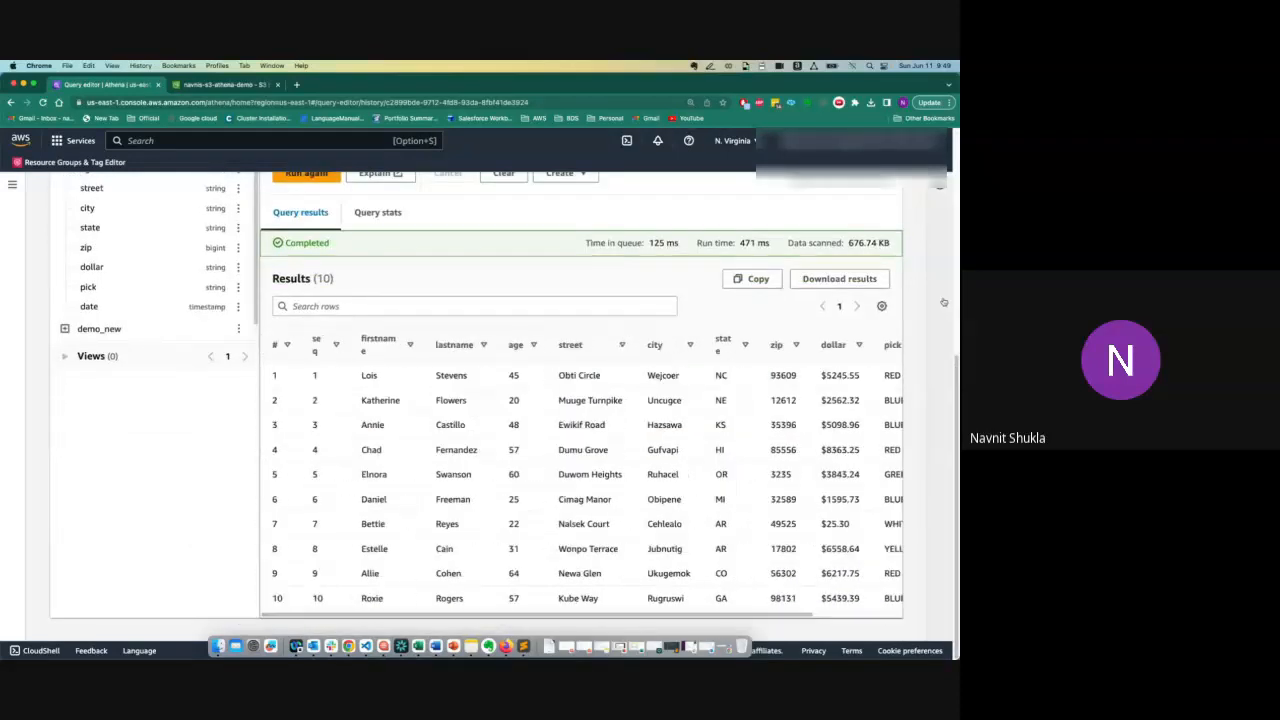
pyautogui.scroll(5, 943, 302)
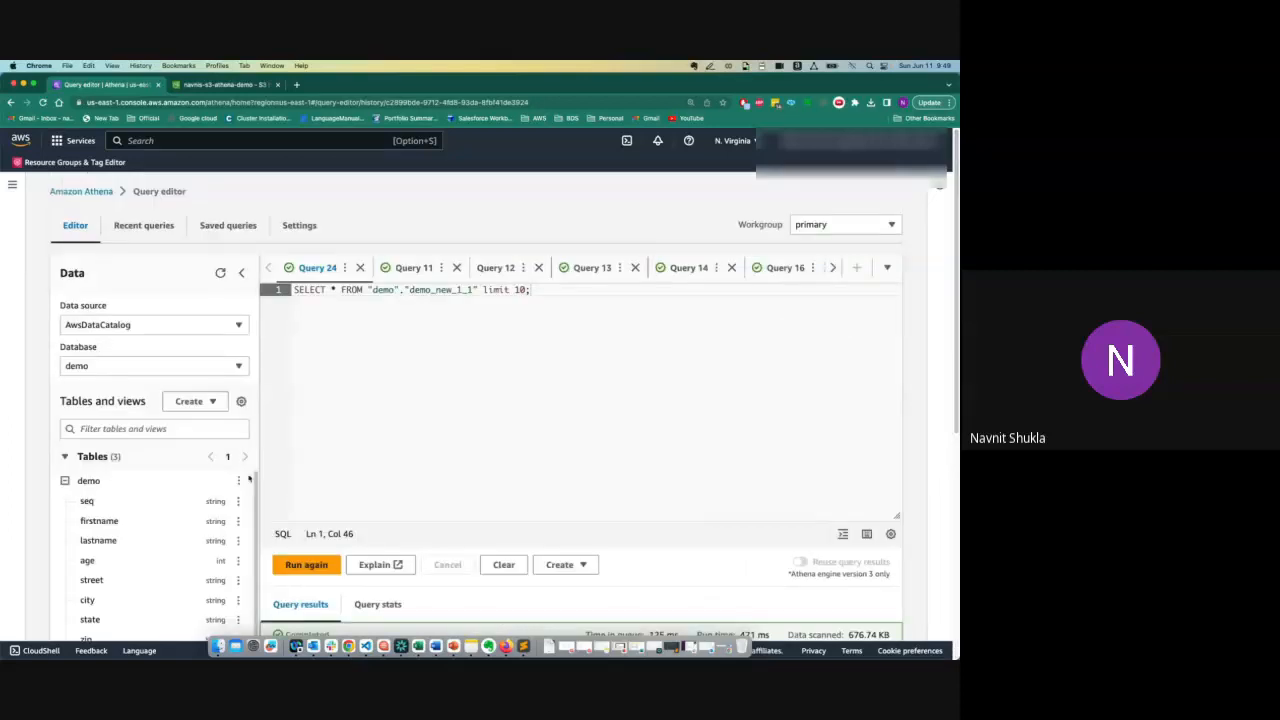
# - Switch to the S3 console and check the demo/ folder's breadcrumb path
pyautogui.click(222, 84)
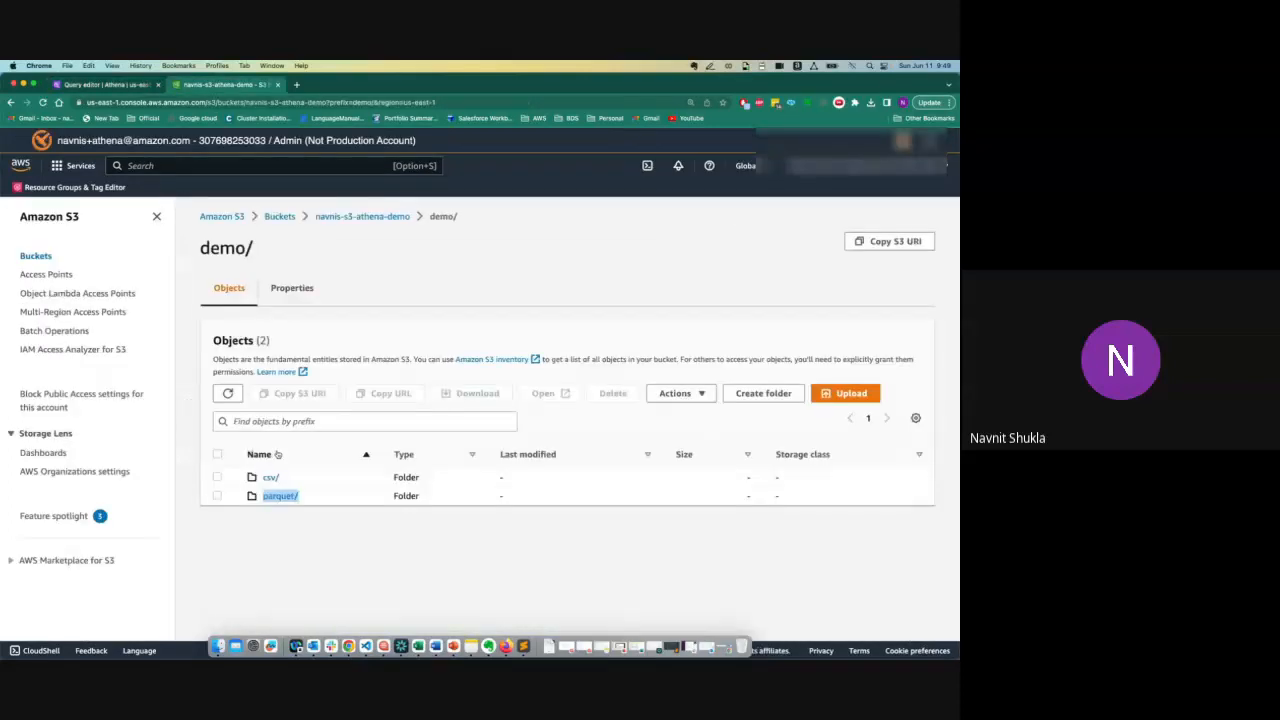
pyautogui.moveTo(431, 244); pyautogui.dragTo(356, 219)
pyautogui.click(276, 236)
# - Return to the Athena query editor and close the Query 24, Query 11 and Query 12 tabs
pyautogui.click(112, 85)
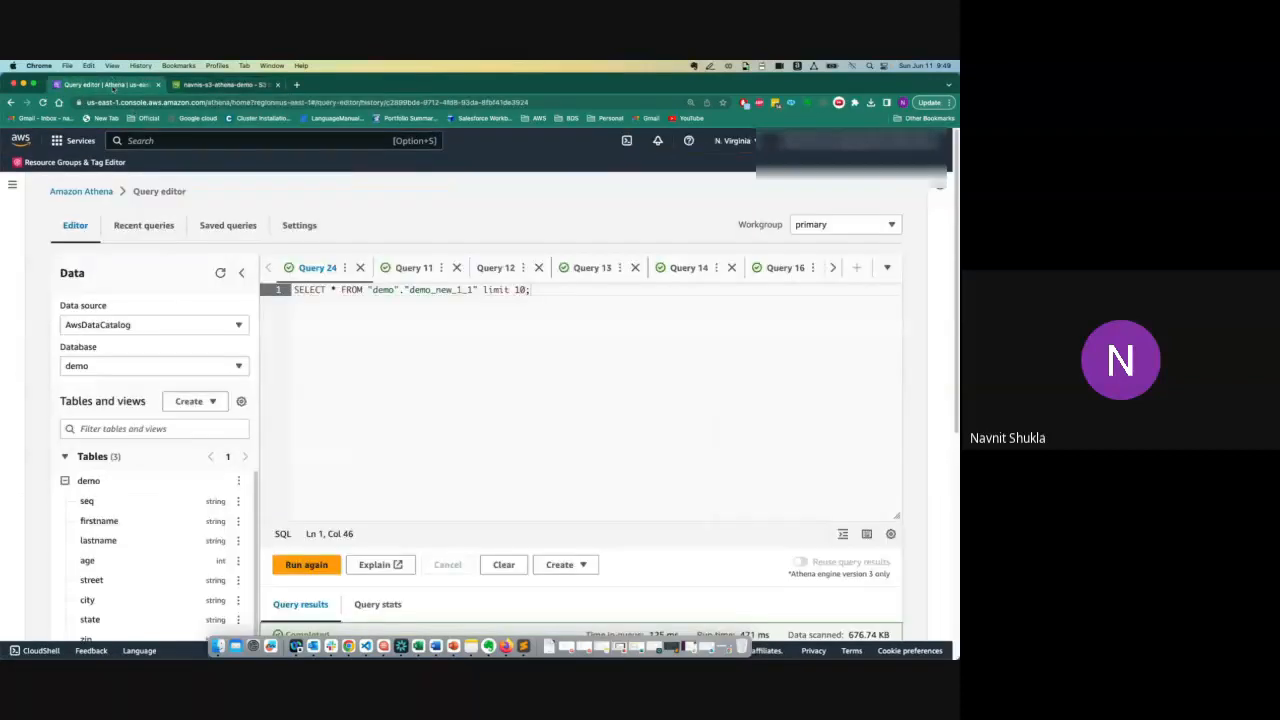
pyautogui.click(360, 267)
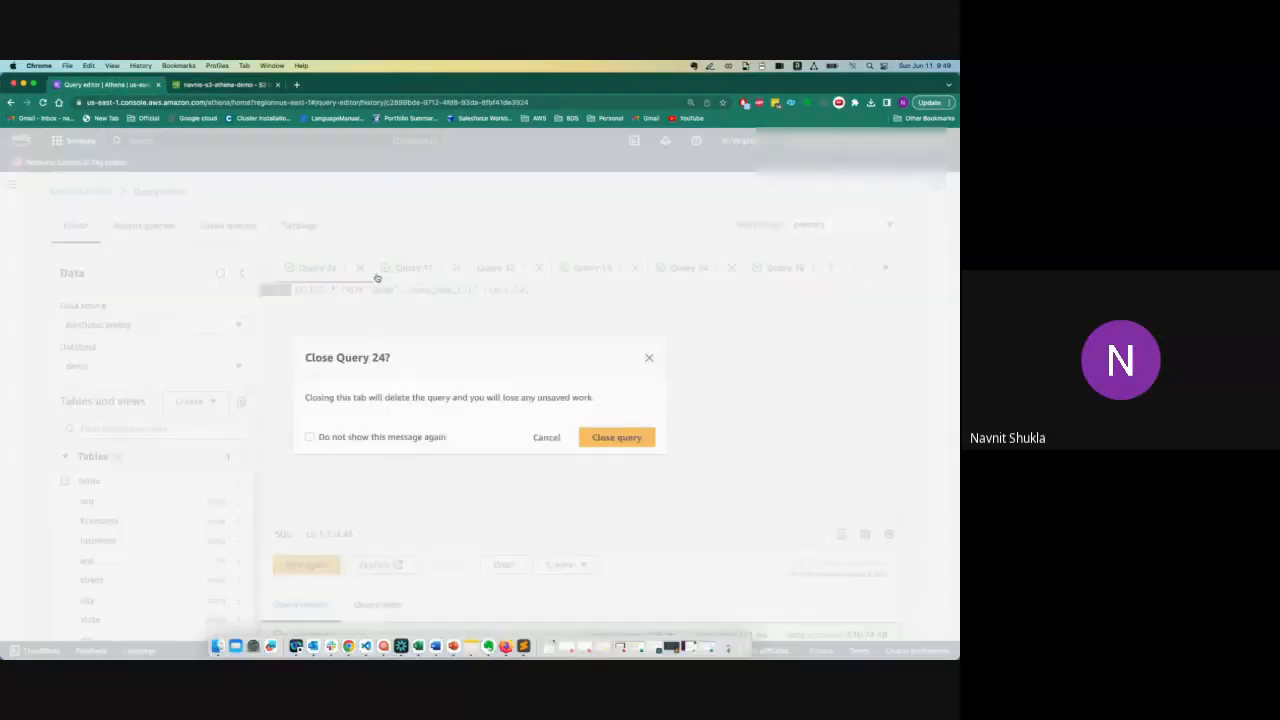
pyautogui.click(631, 444)
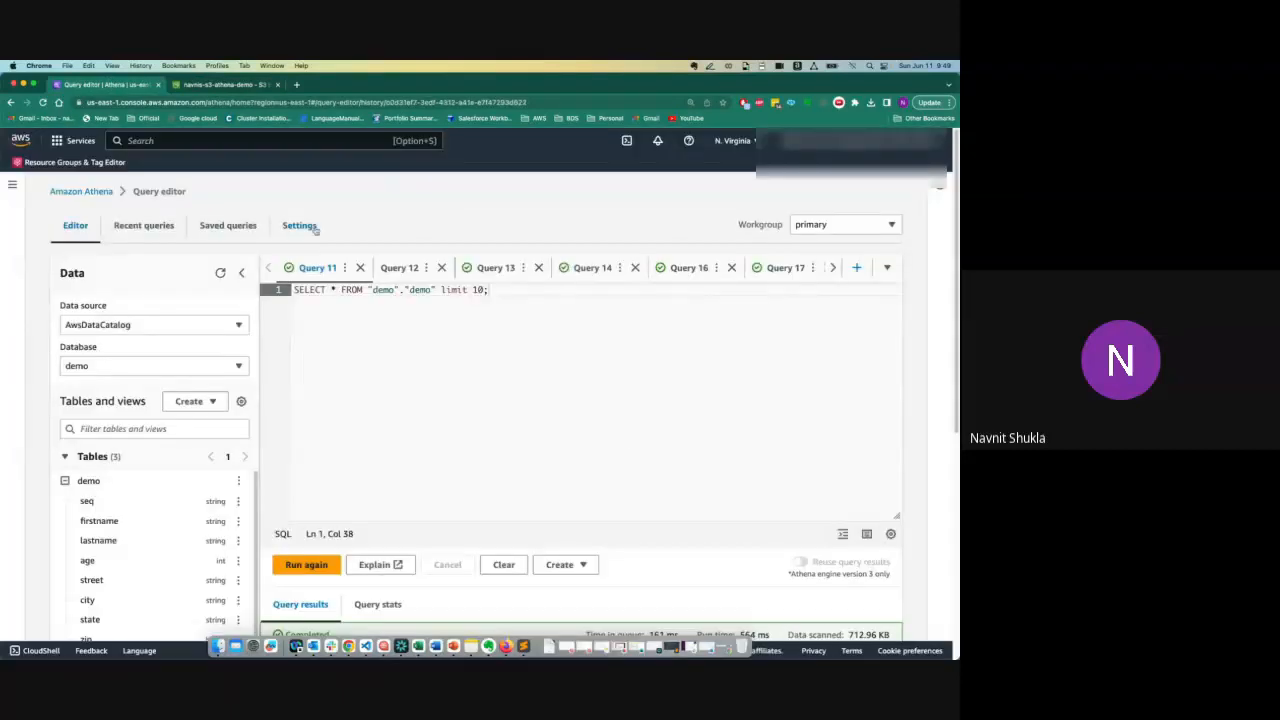
pyautogui.click(360, 267)
pyautogui.click(616, 435)
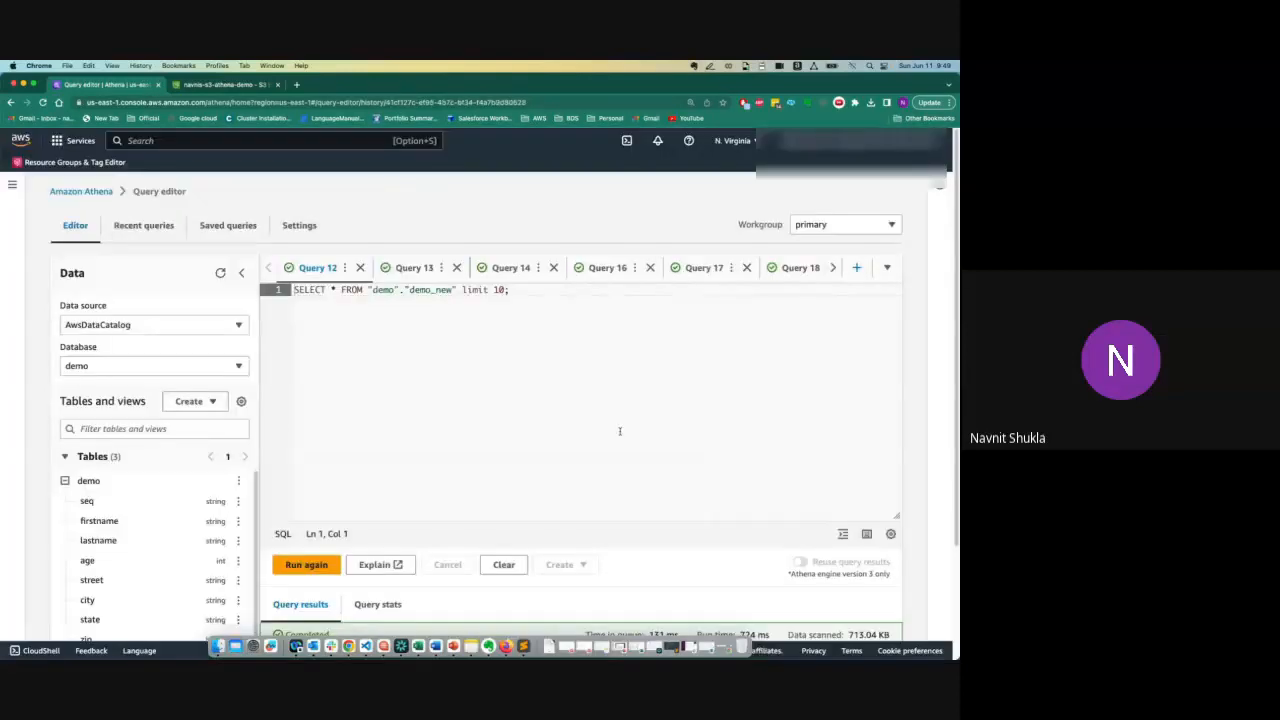
pyautogui.click(360, 267)
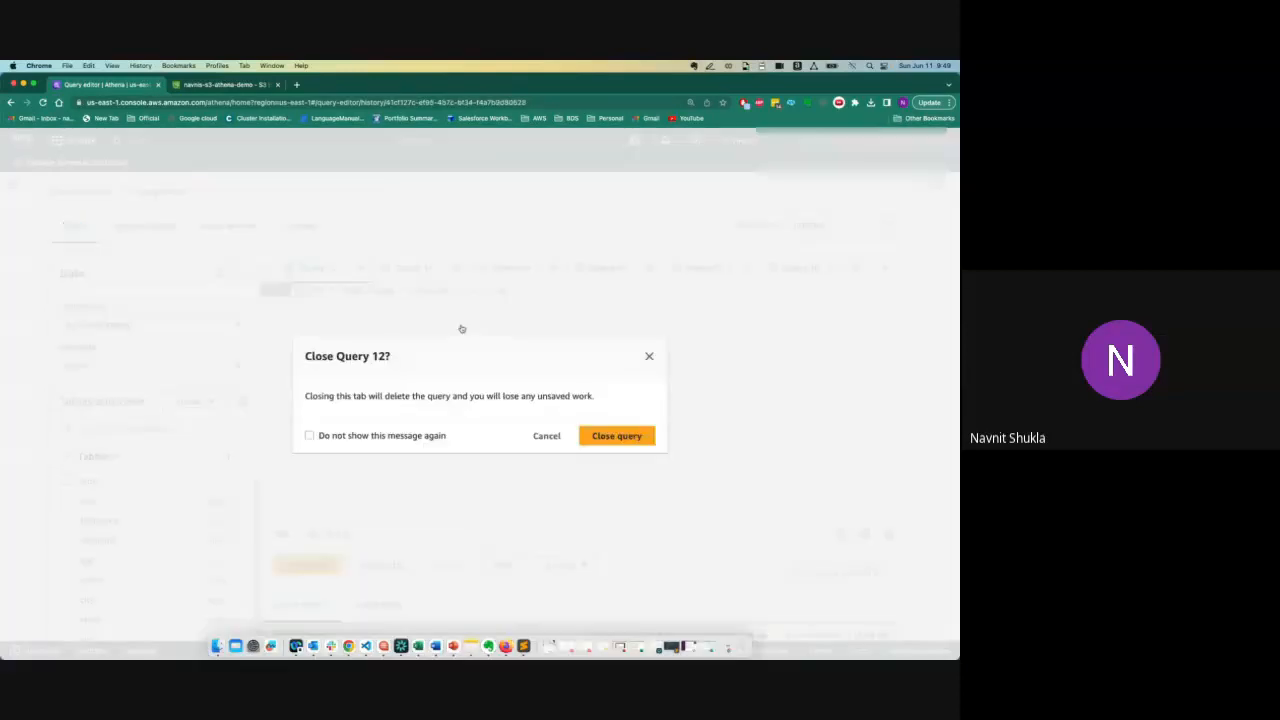
pyautogui.click(617, 435)
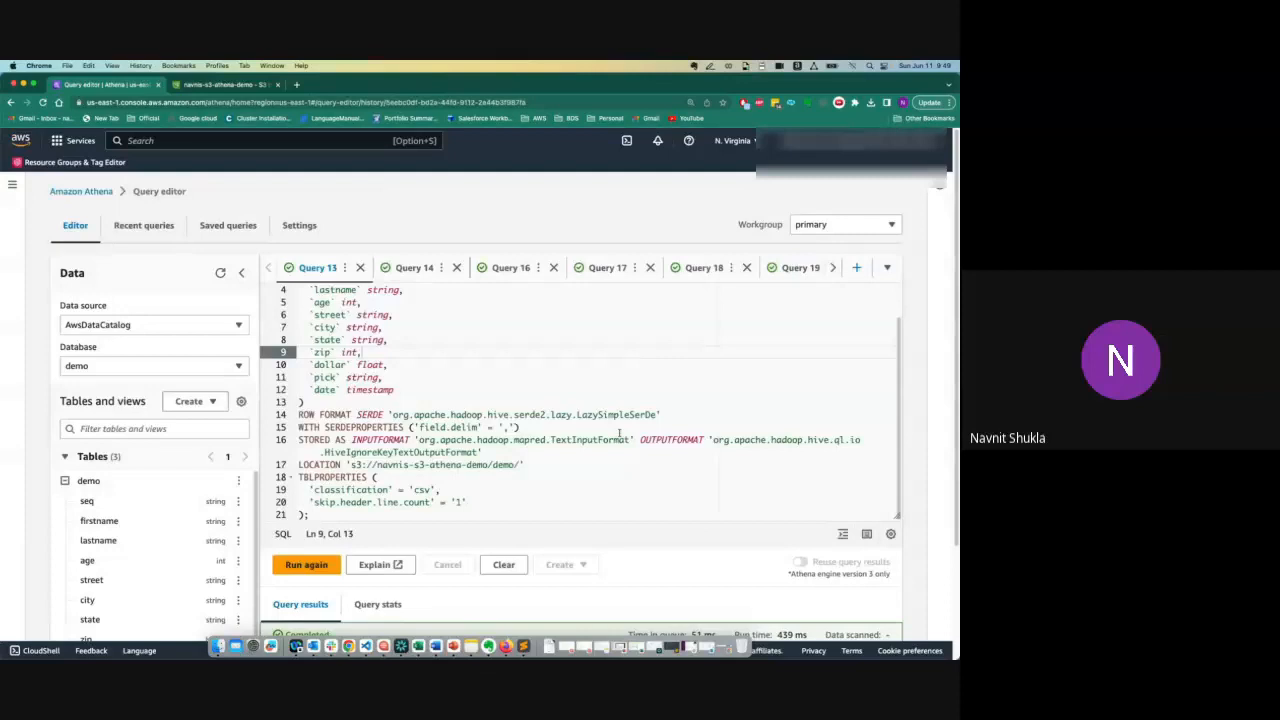
# - Close the Query 14 and Query 16 tabs, keeping Query 13 open
pyautogui.click(418, 276)
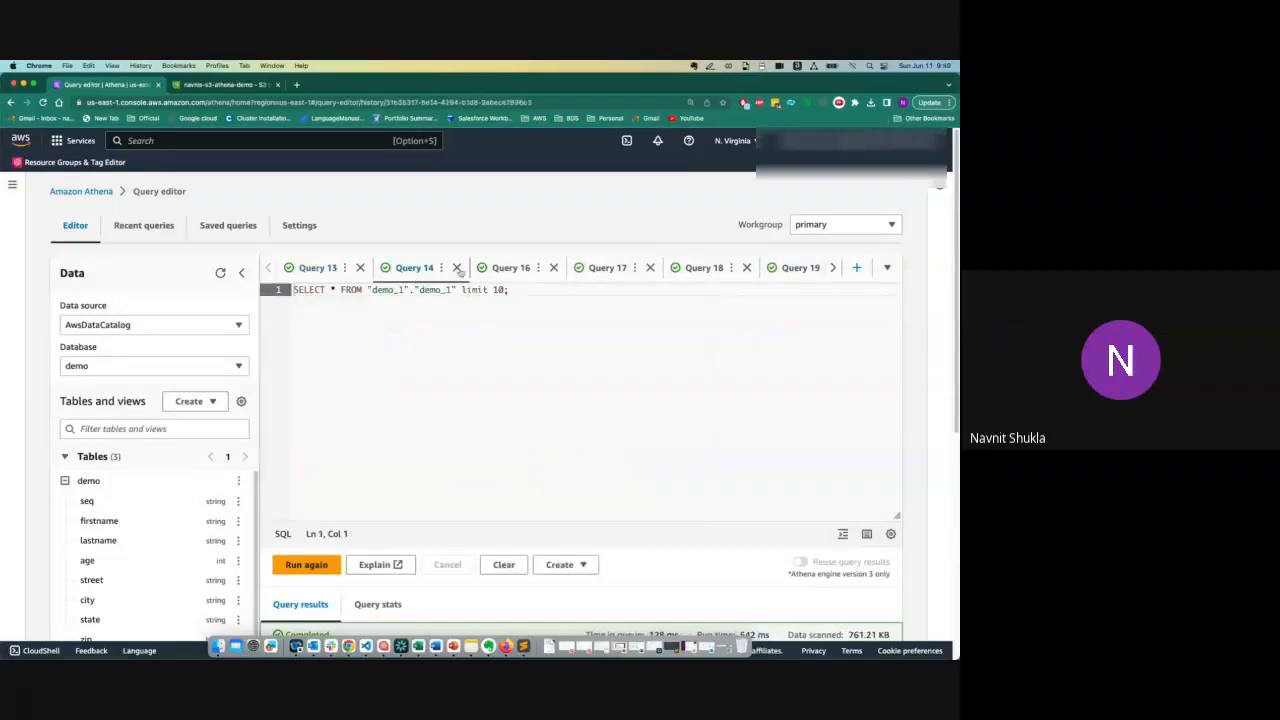
pyautogui.click(457, 268)
pyautogui.click(616, 435)
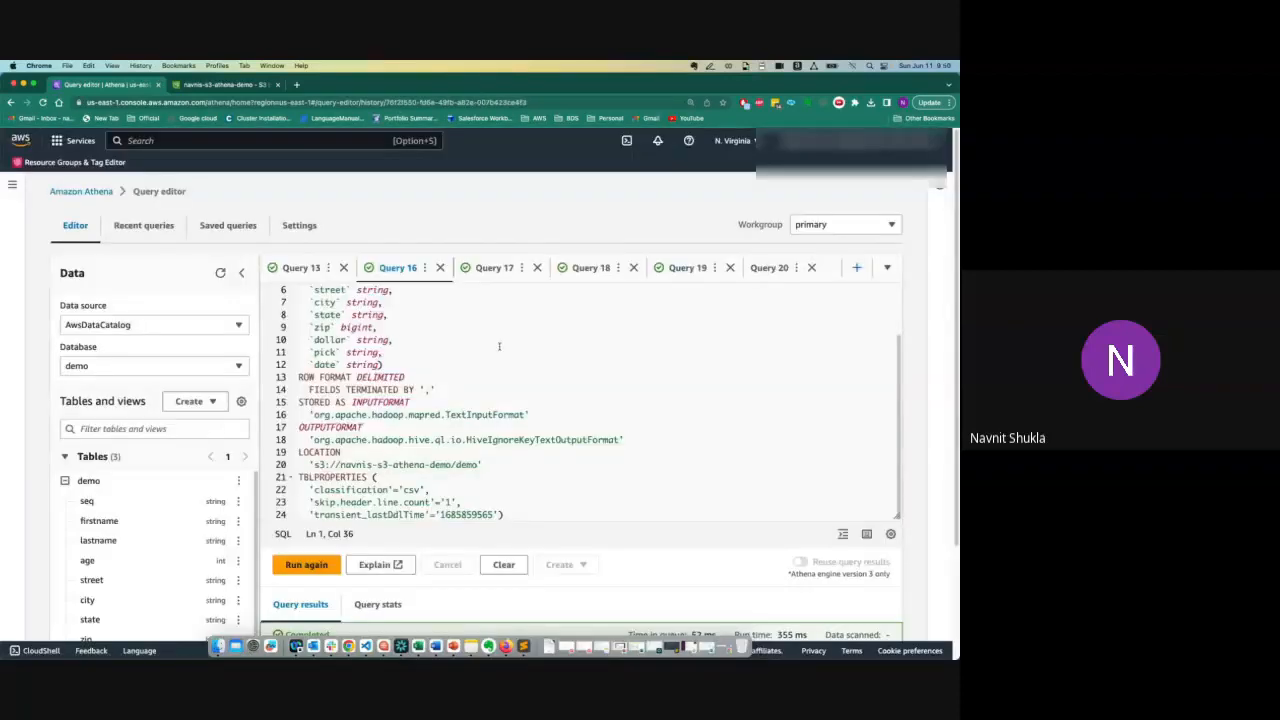
pyautogui.click(440, 267)
pyautogui.click(638, 440)
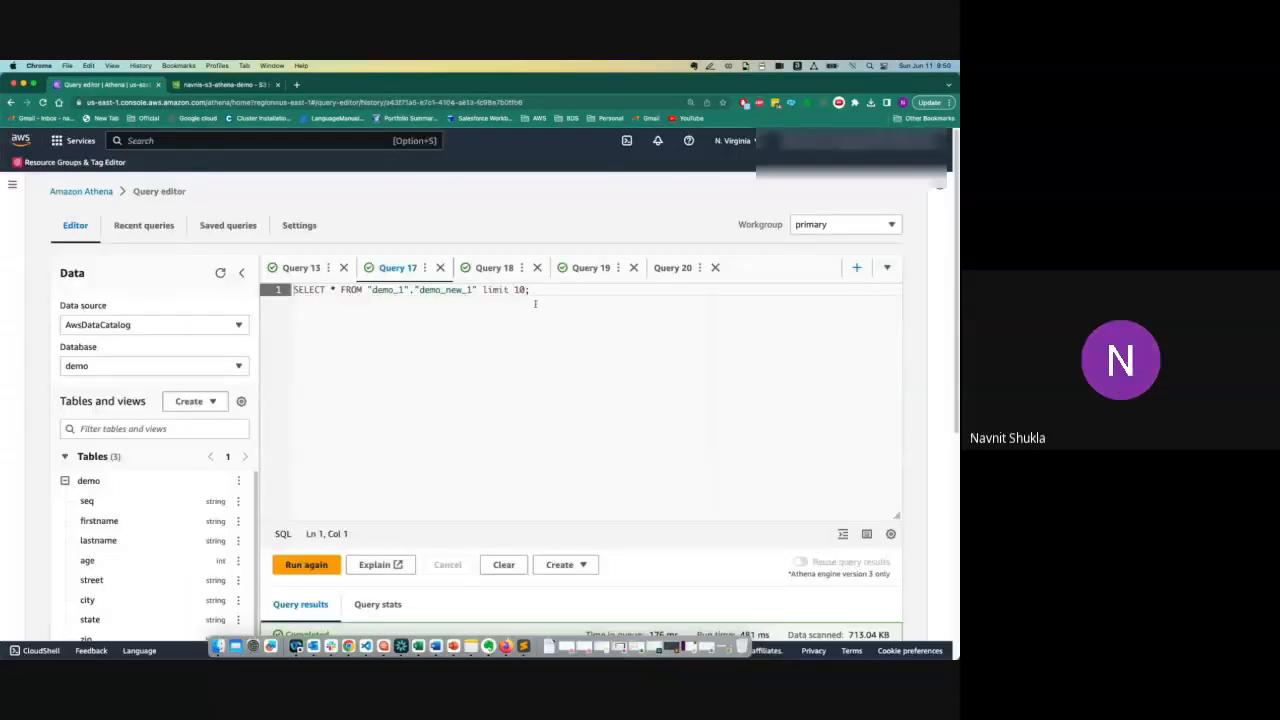
# - Collapse the demo table's column list and generate the DDL of the demo_new_1_1 table
pyautogui.moveTo(957, 300)
pyautogui.mouseDown()
pyautogui.moveTo(957, 415)
pyautogui.moveTo(957, 318)
pyautogui.mouseUp()
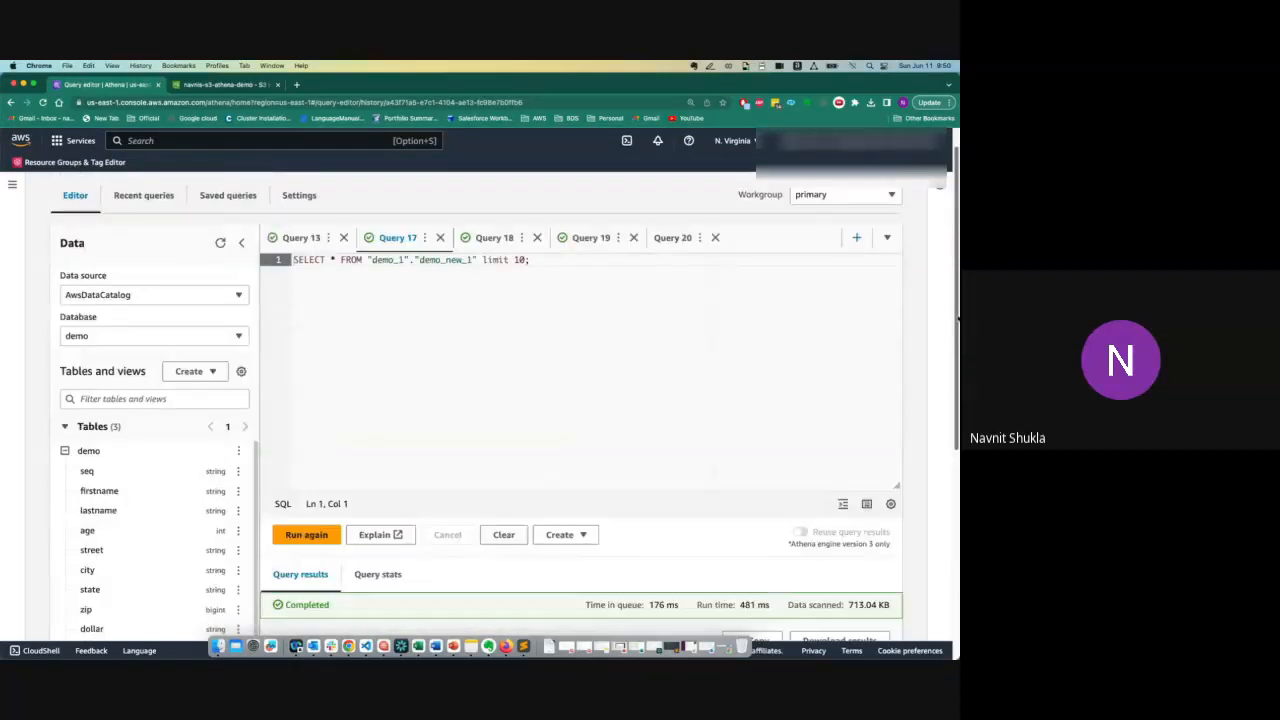
pyautogui.click(65, 450)
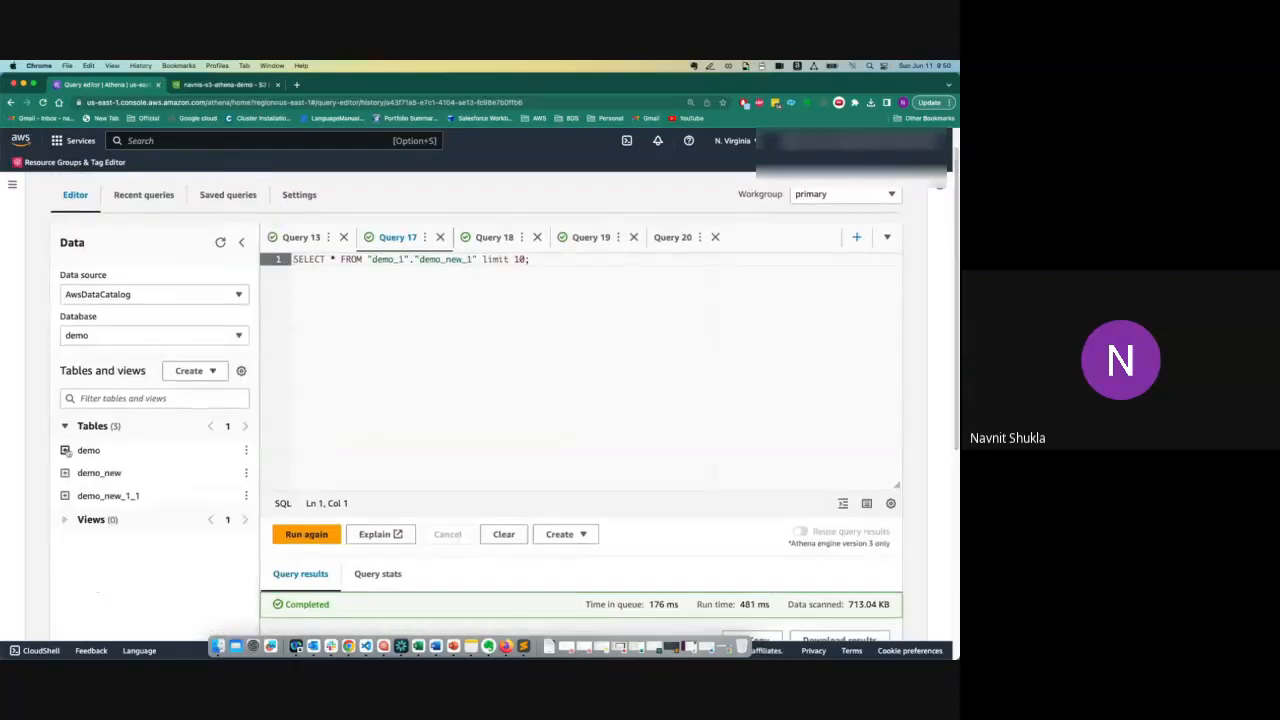
pyautogui.click(246, 495)
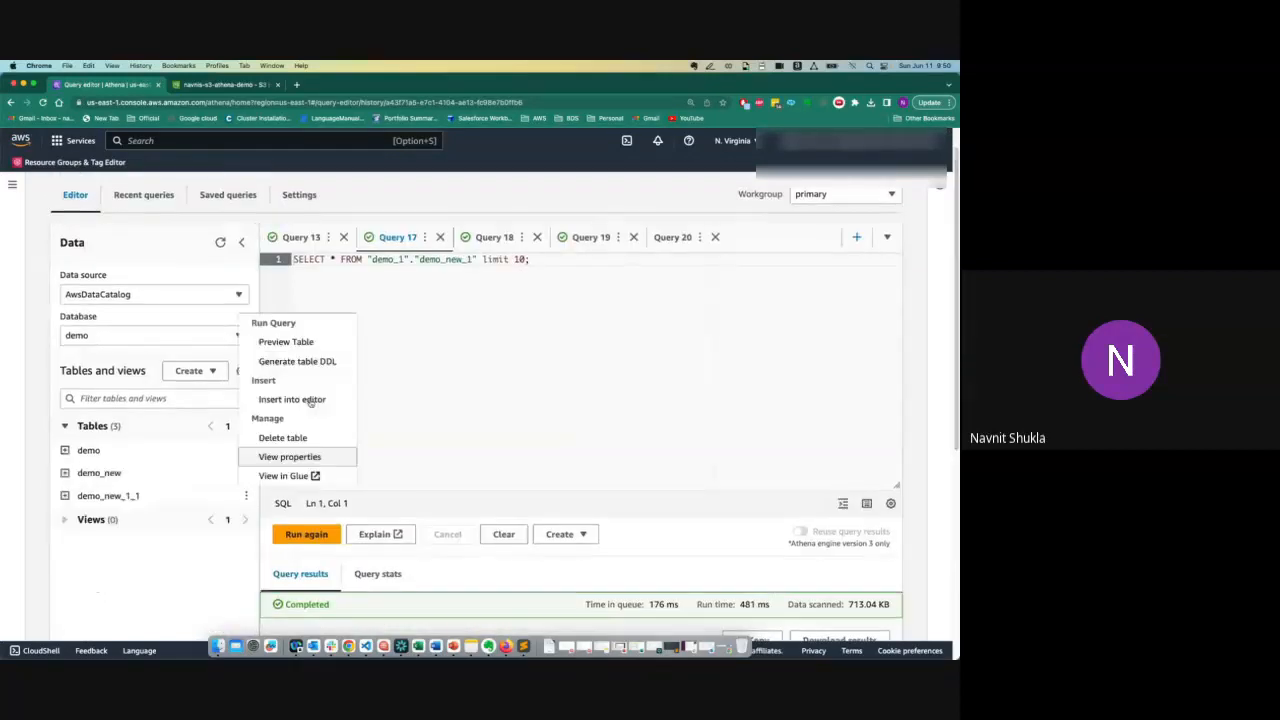
pyautogui.click(300, 361)
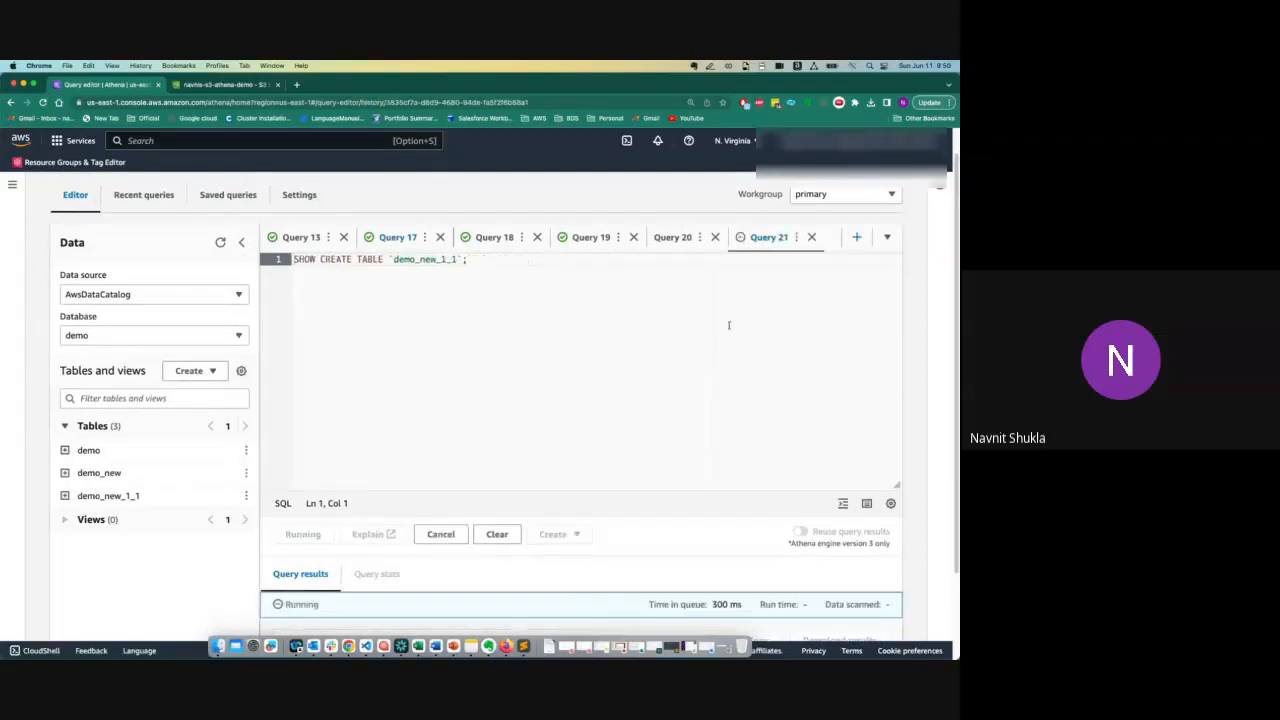
pyautogui.scroll(-5, 953, 328)
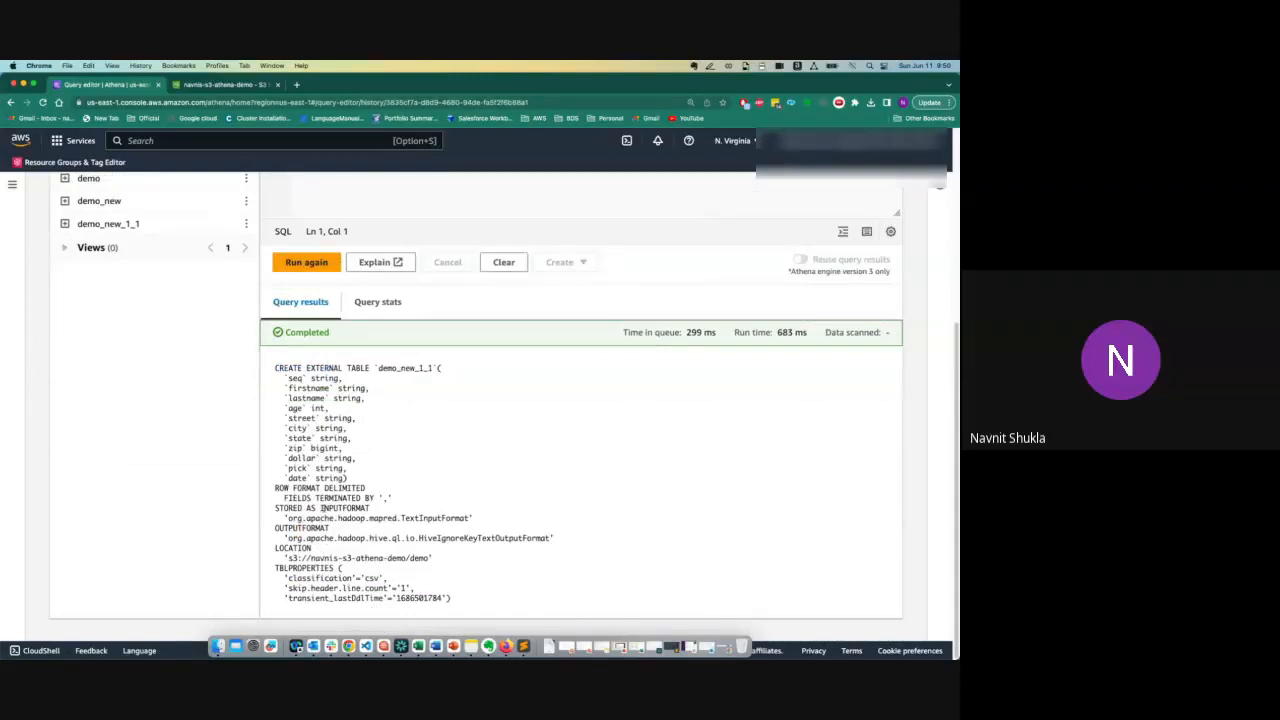
# - Highlight the S3 location in the demo_new_1_1 DDL and compare it with the demo/ folder's path in the S3 console
pyautogui.moveTo(288, 553); pyautogui.dragTo(430, 558)
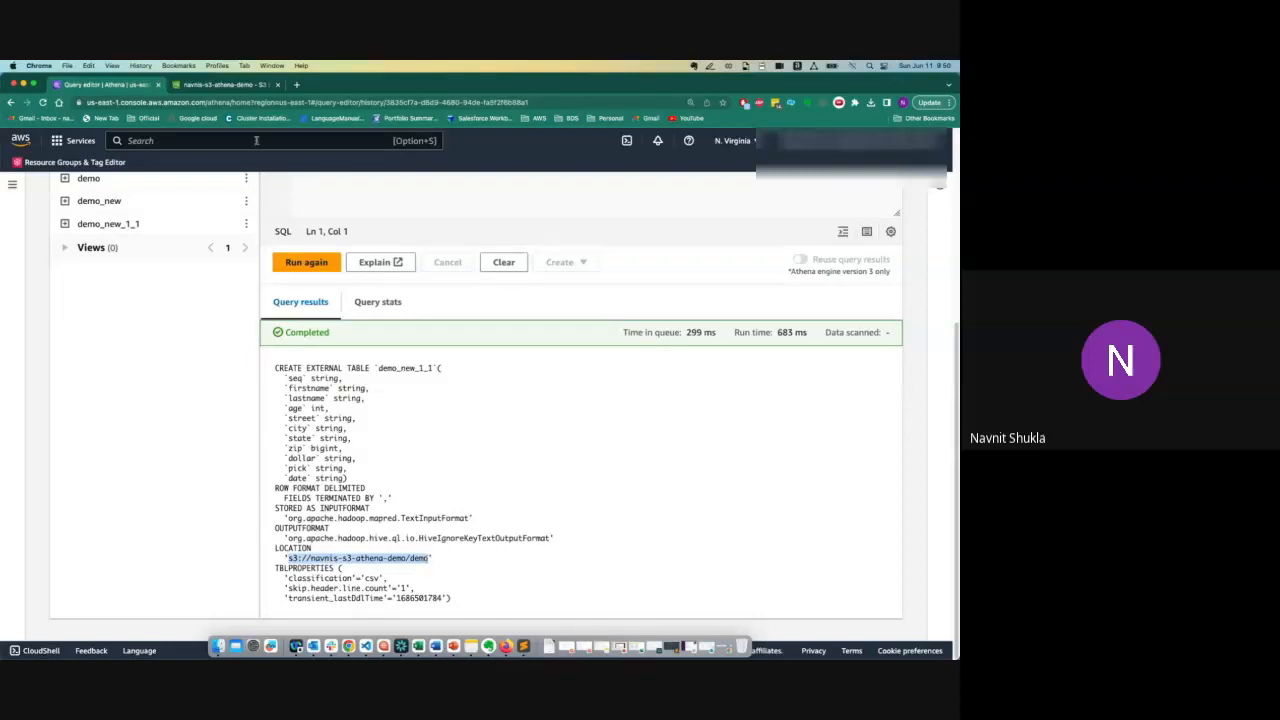
pyautogui.click(221, 85)
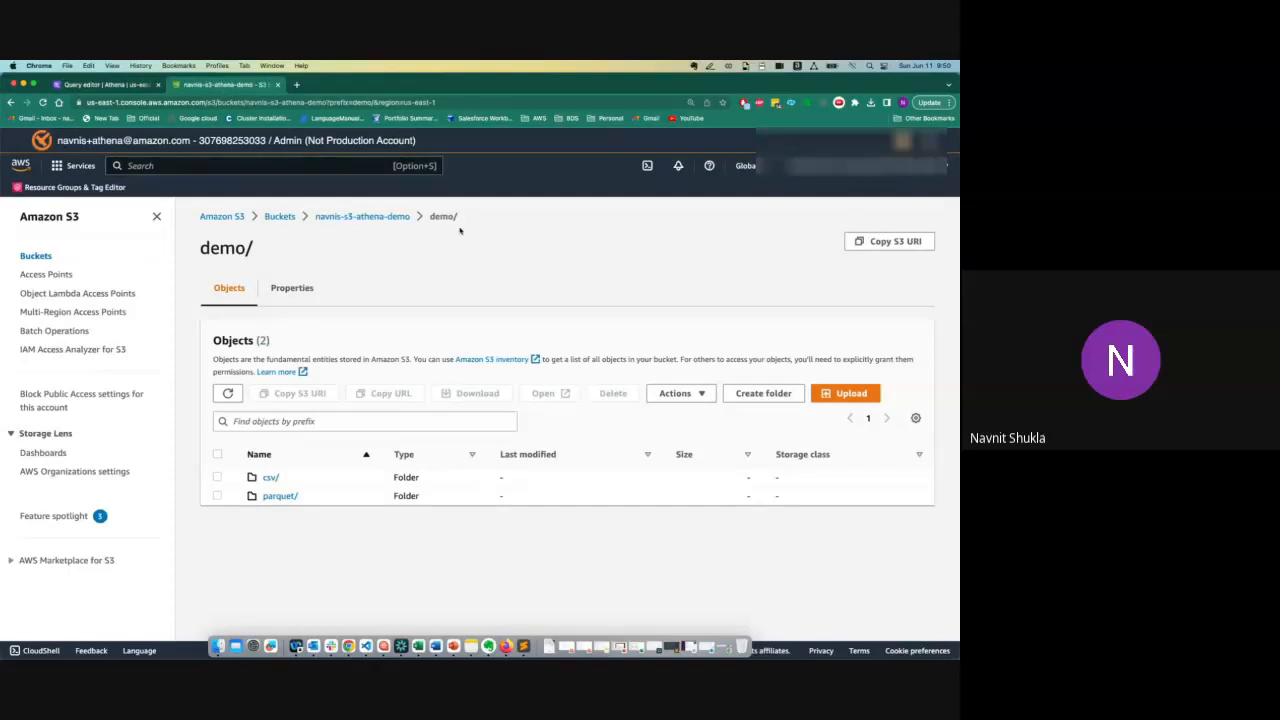
pyautogui.moveTo(460, 231); pyautogui.dragTo(349, 218)
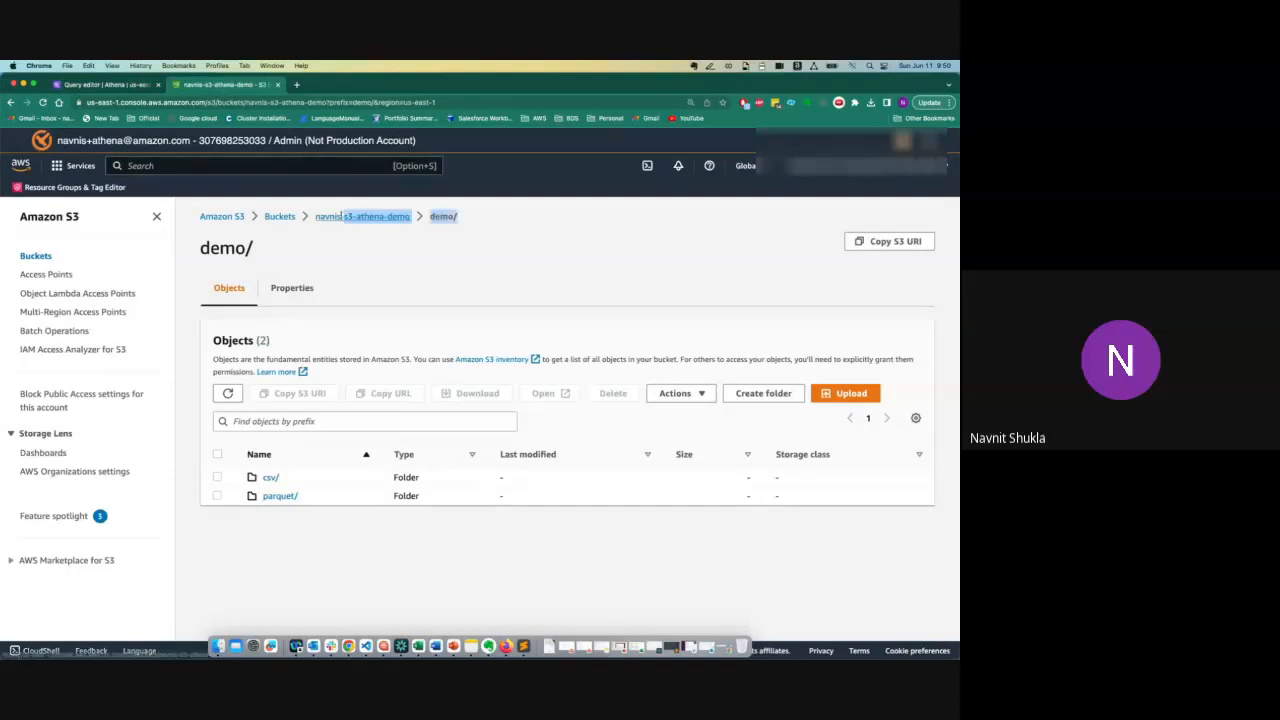
# - Examine the contents of the csv/ and parquet/ folders inside demo/, then return to the demo/ folder
pyautogui.click(468, 239)
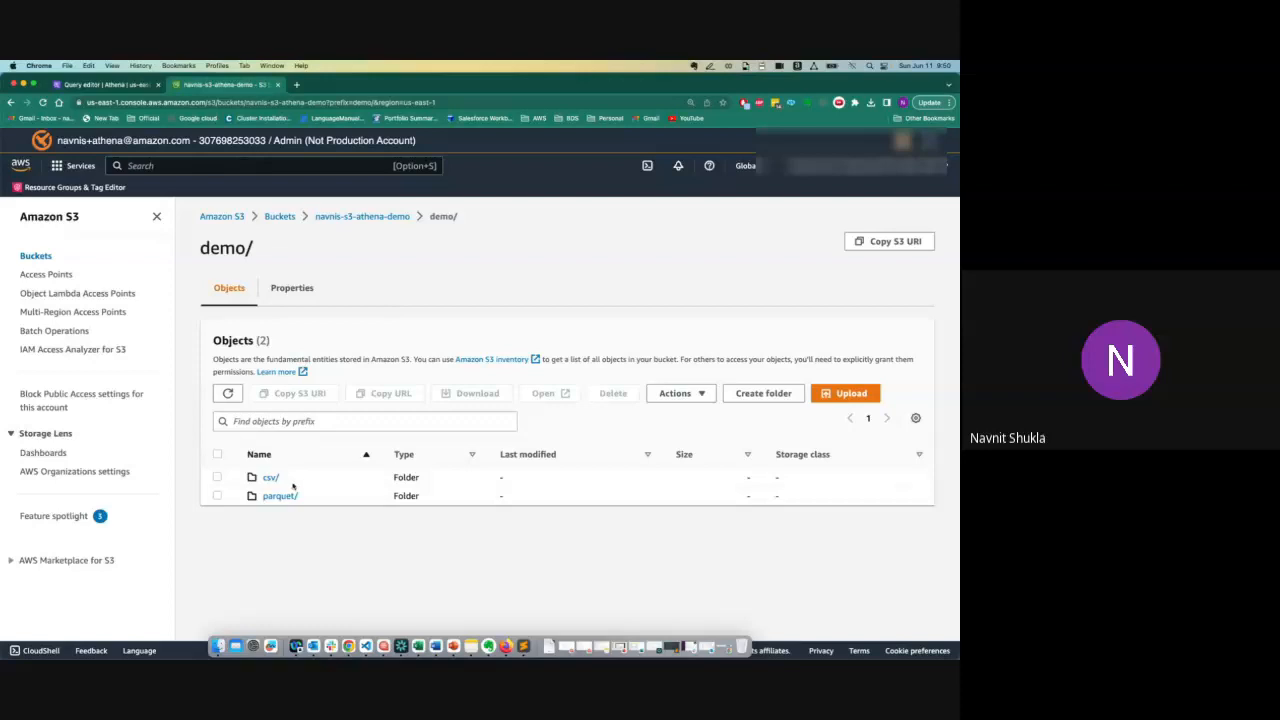
pyautogui.click(270, 479)
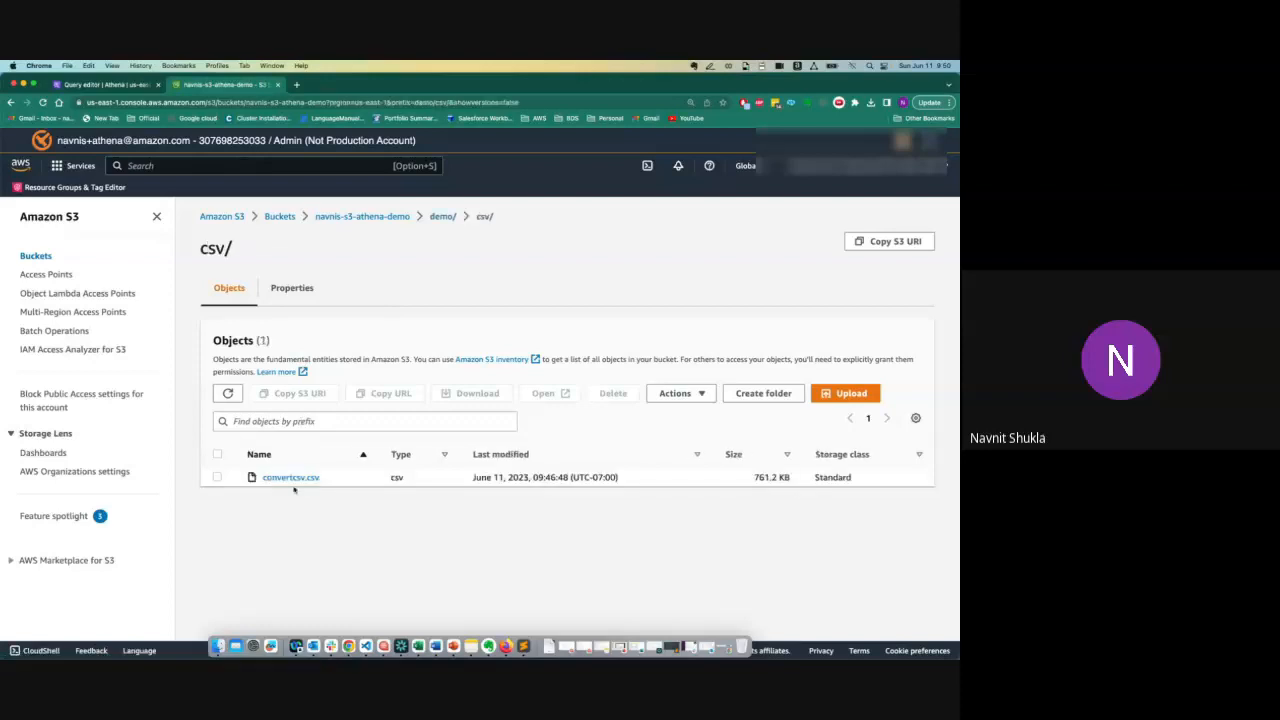
pyautogui.click(442, 217)
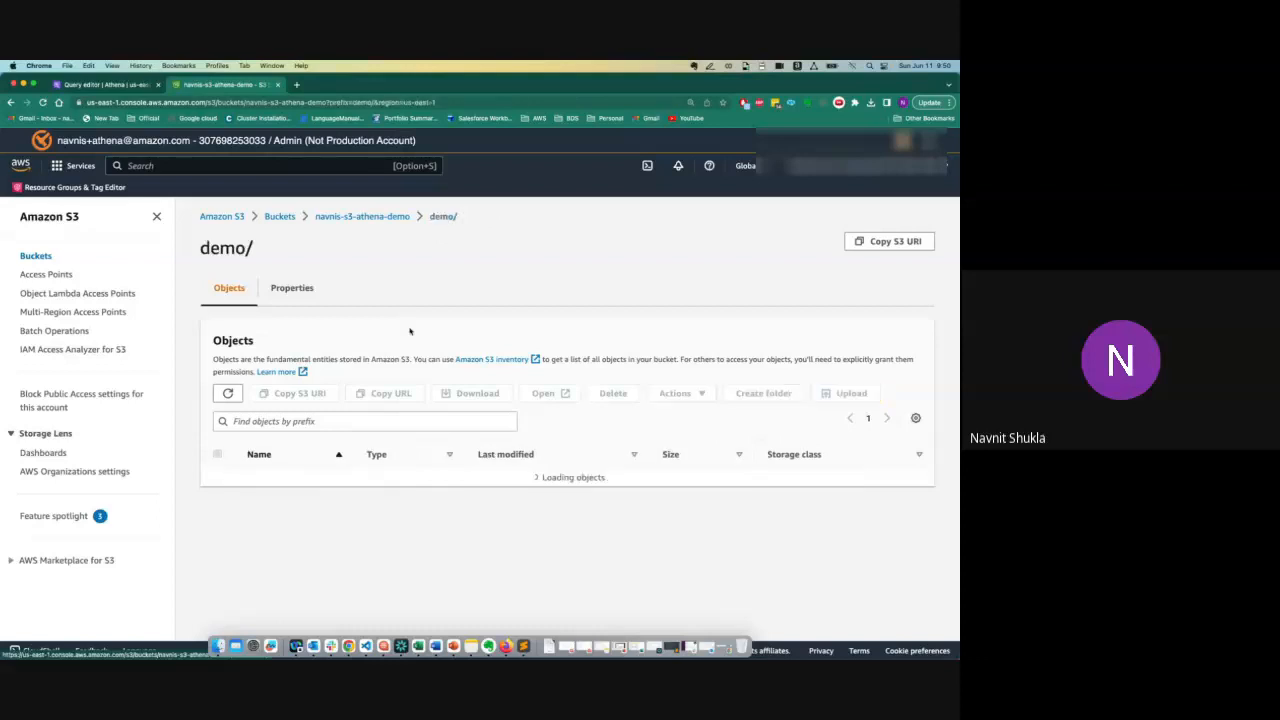
pyautogui.click(280, 496)
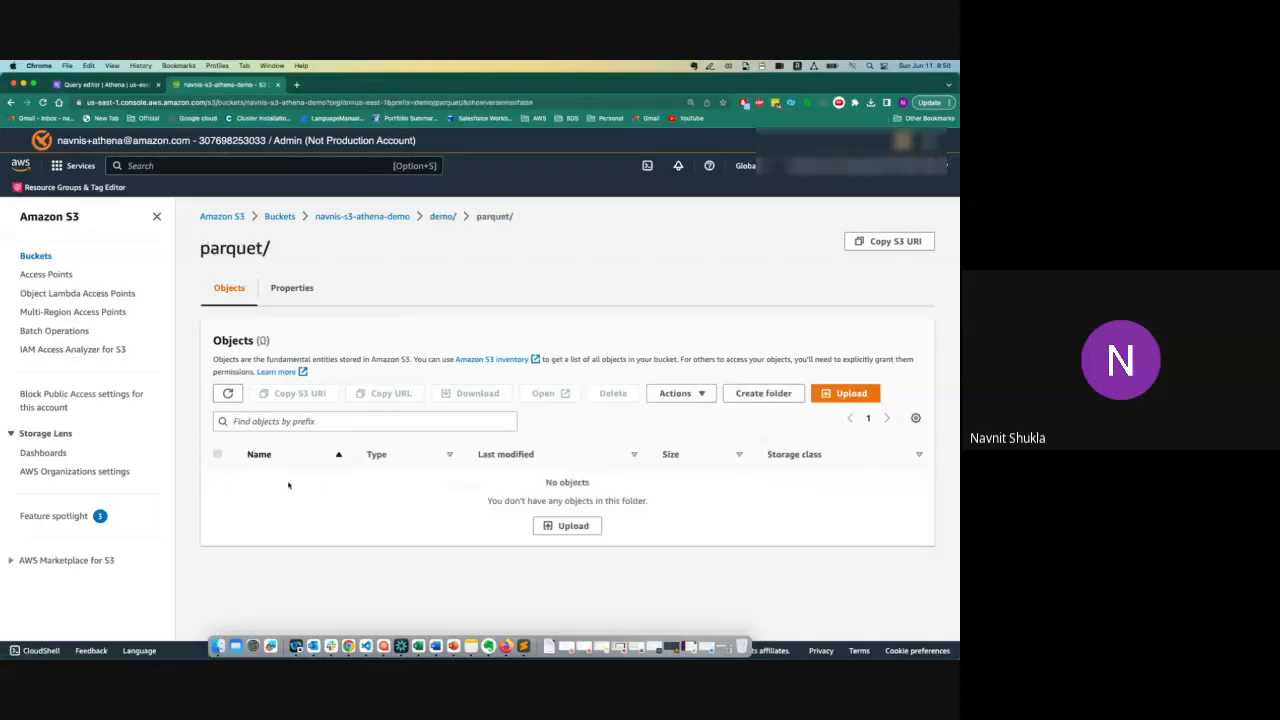
pyautogui.click(441, 218)
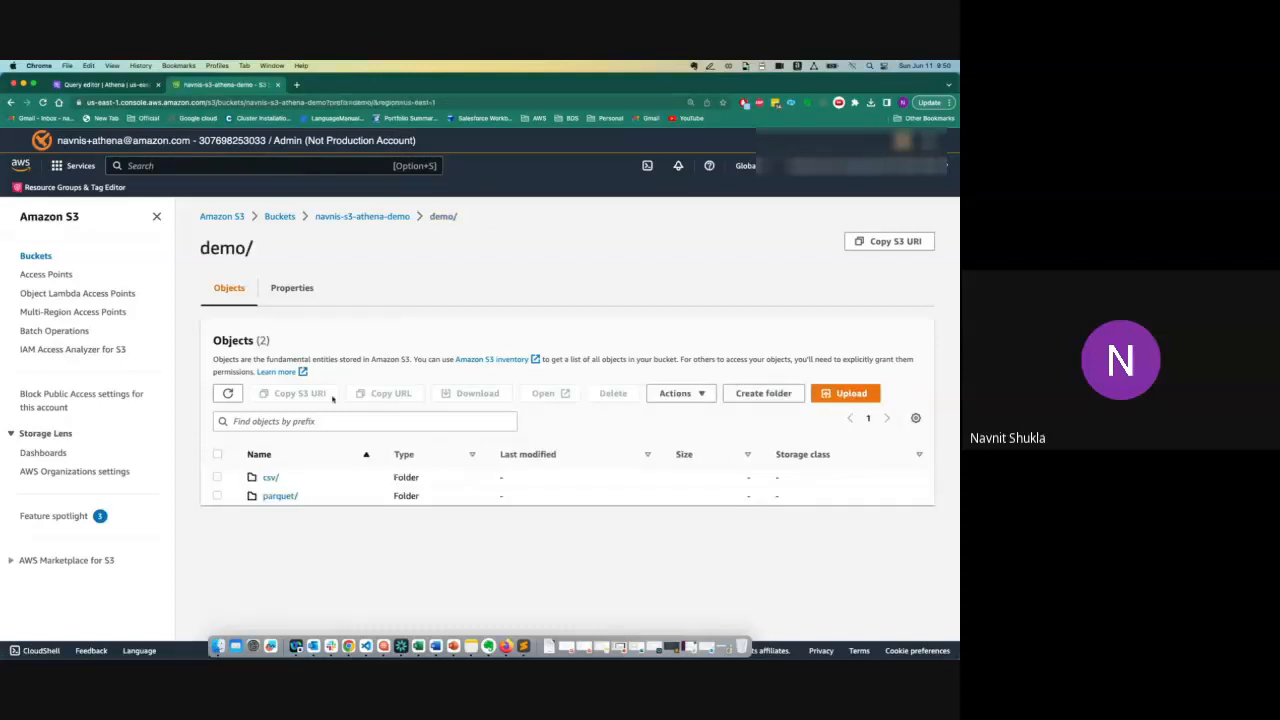
# - Switch back to the Athena query editor, review the S3 location in the demo_new_1_1 DDL and expand that table's columns
pyautogui.click(114, 86)
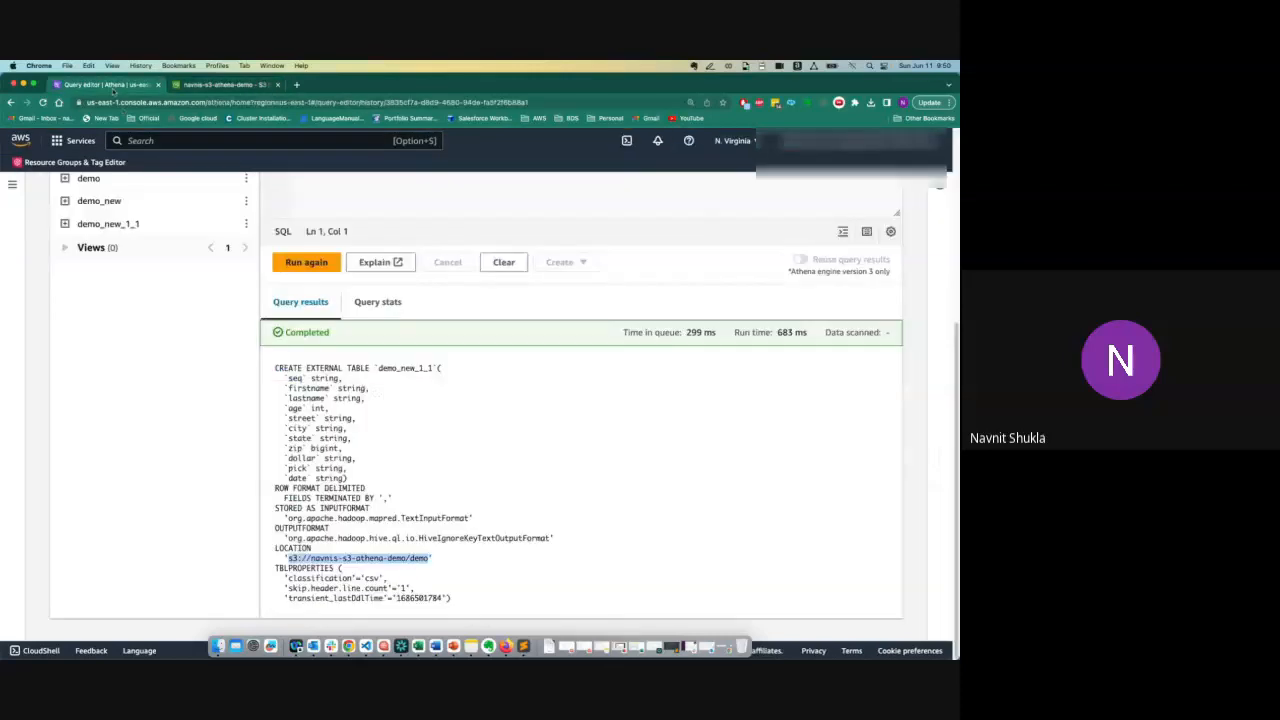
pyautogui.scroll(5, 958, 300)
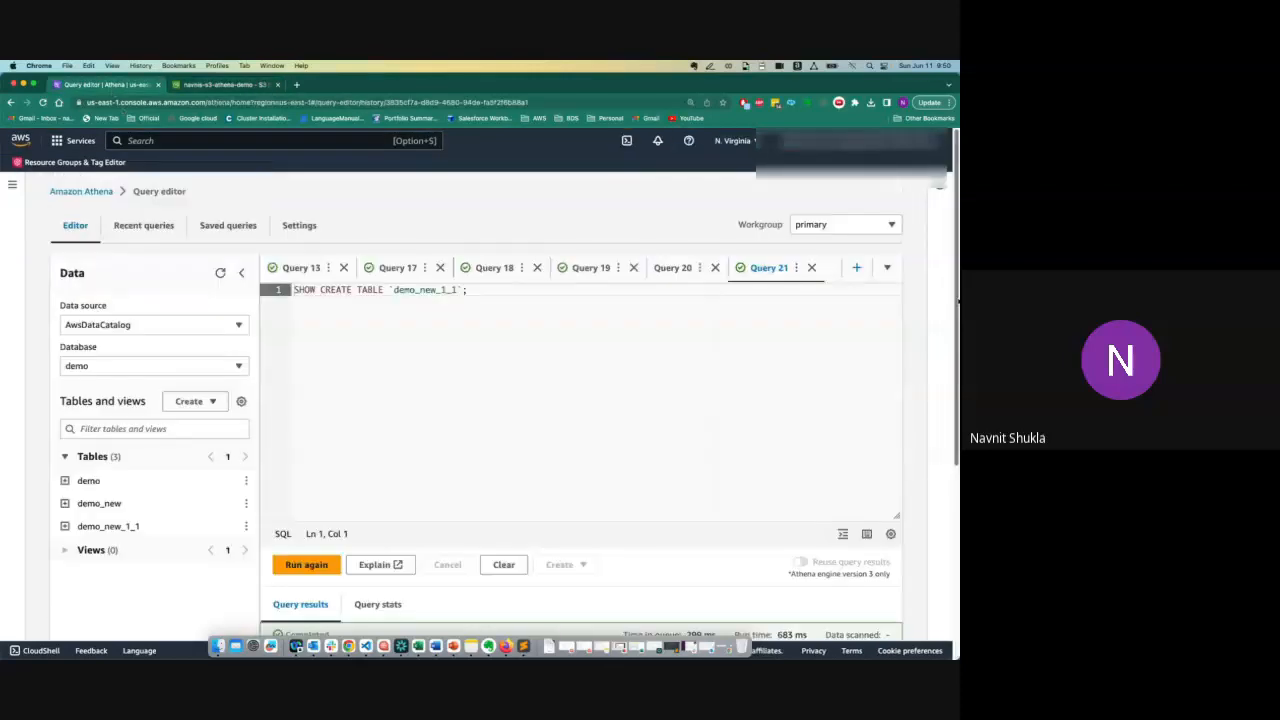
pyautogui.scroll(-4, 958, 300)
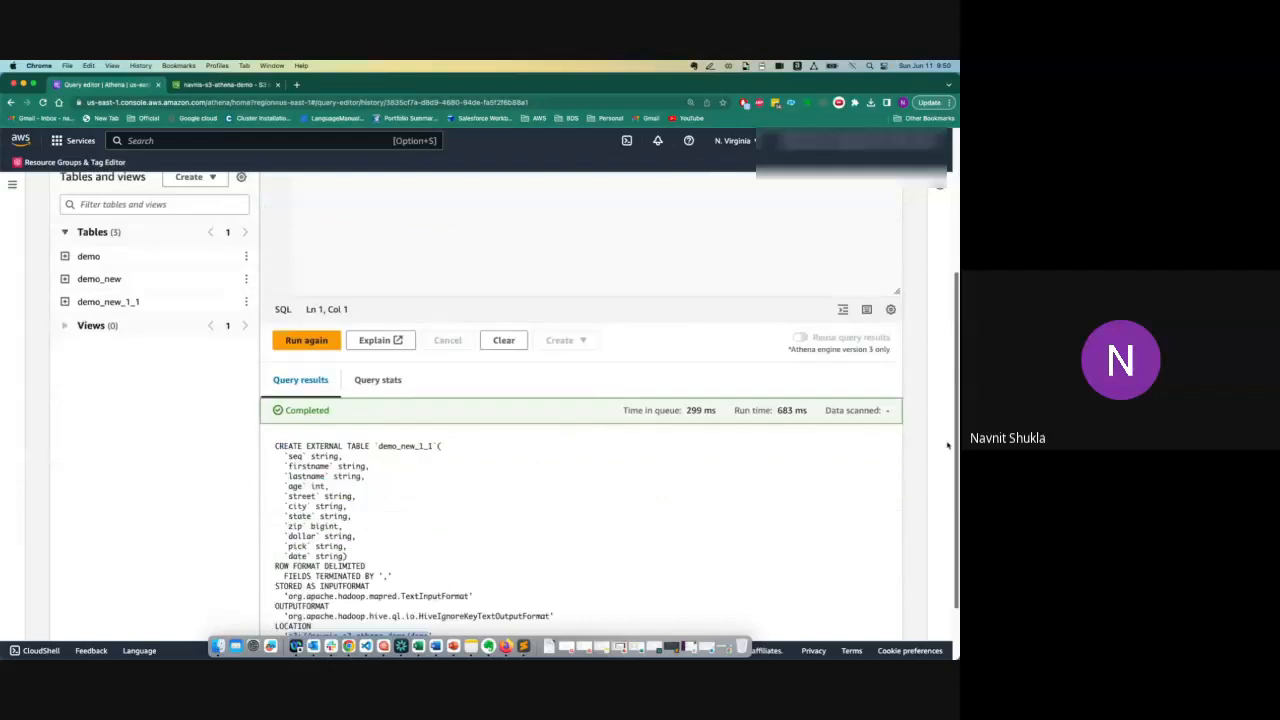
pyautogui.moveTo(948, 445); pyautogui.dragTo(947, 495)
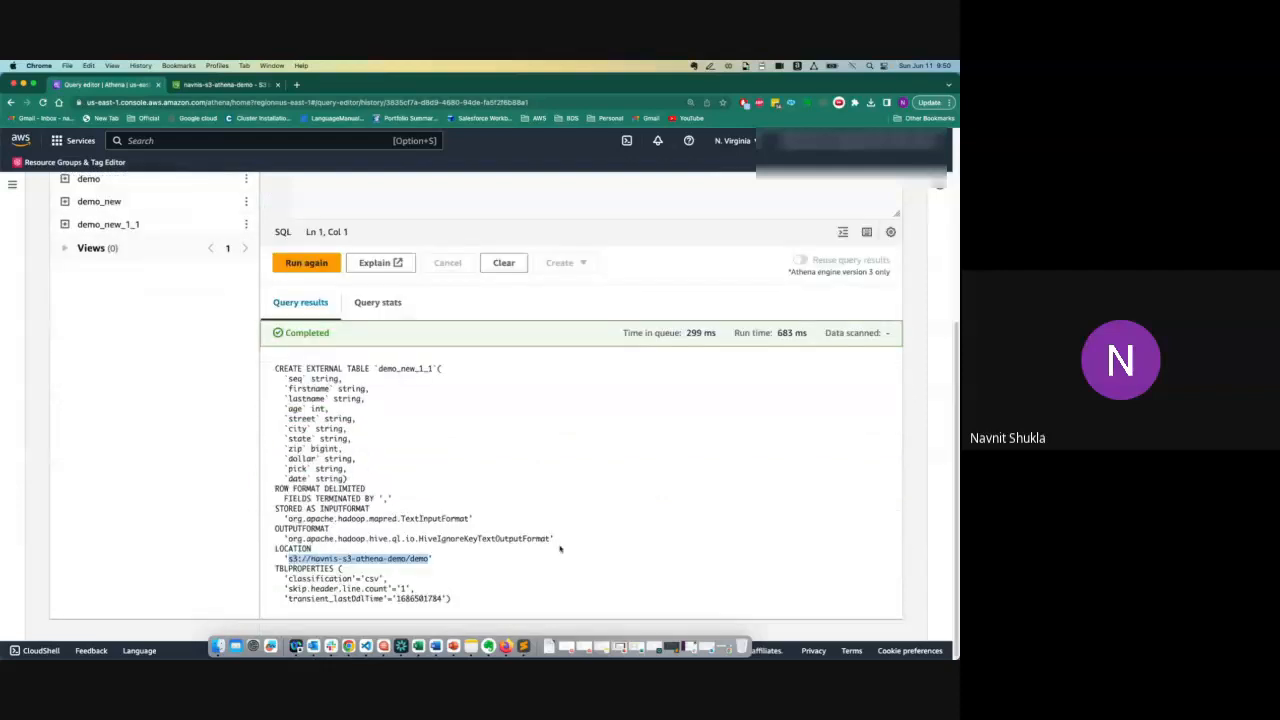
pyautogui.click(430, 560)
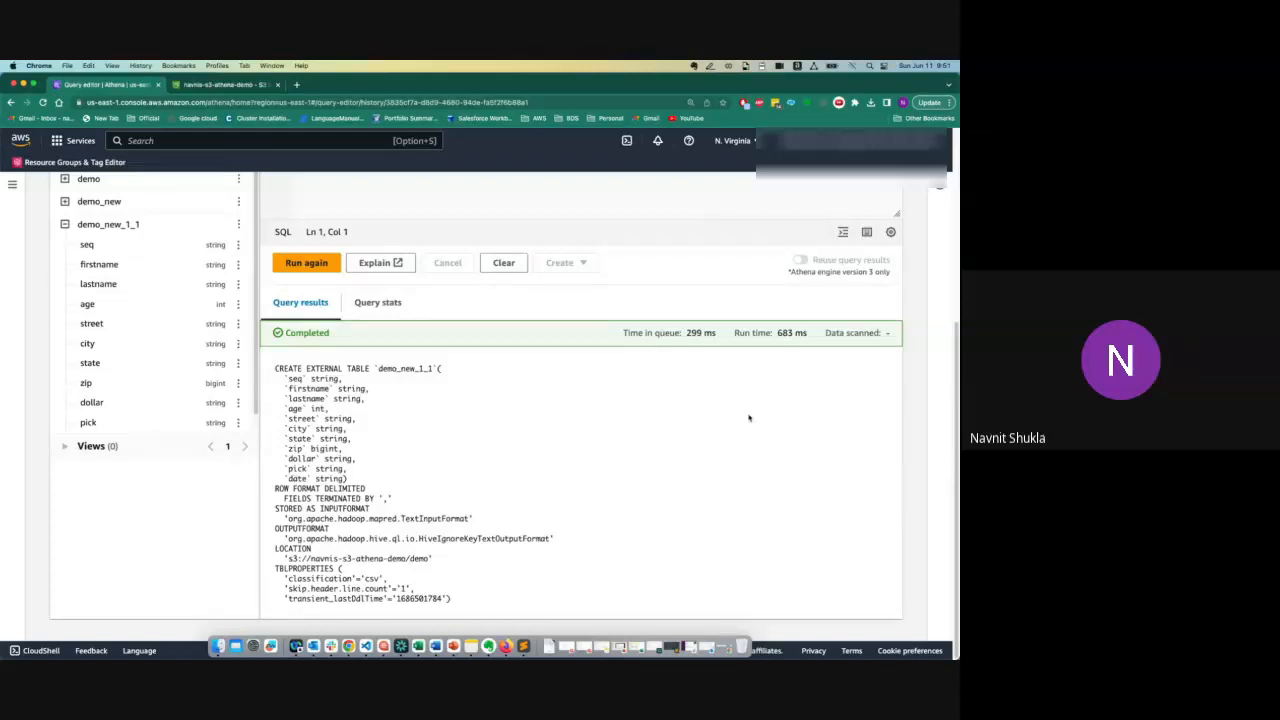
# - Examine the demo_new_1_1 column list alongside its SHOW CREATE TABLE query and the generated DDL
pyautogui.scroll(3, 952, 277)
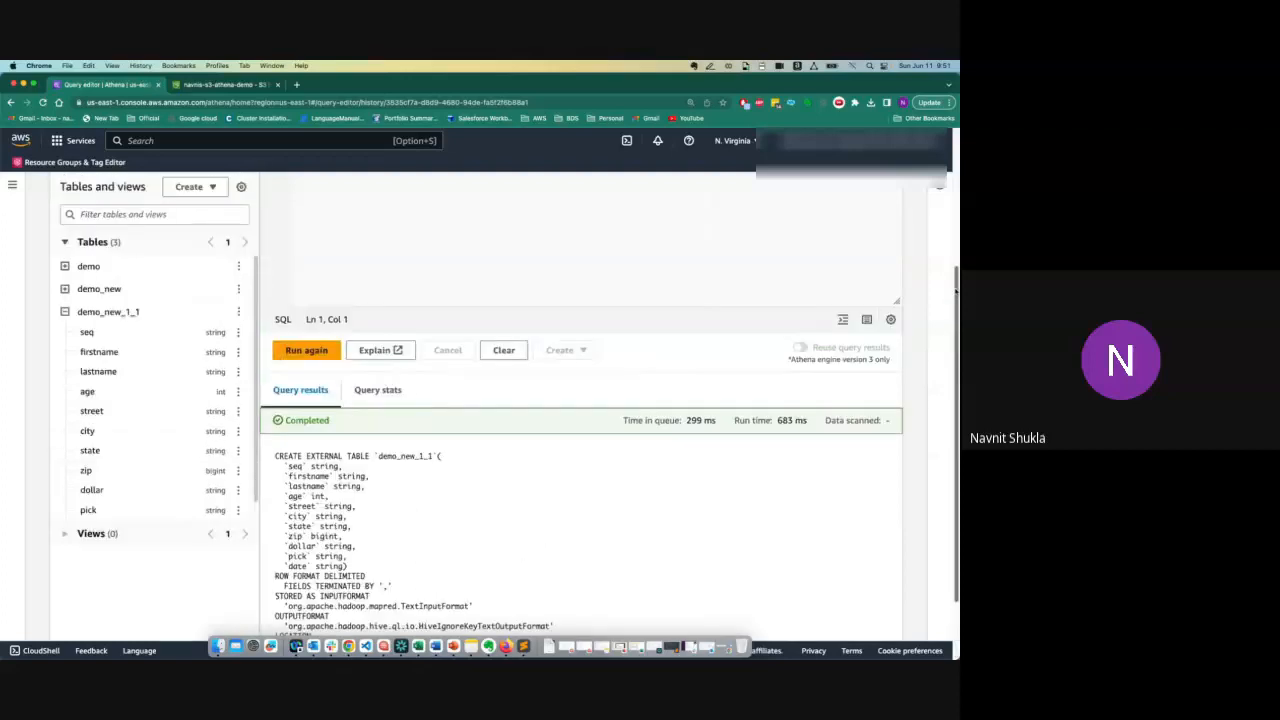
pyautogui.scroll(1, 952, 277)
pyautogui.scroll(-2, 955, 270)
pyautogui.scroll(2, 957, 265)
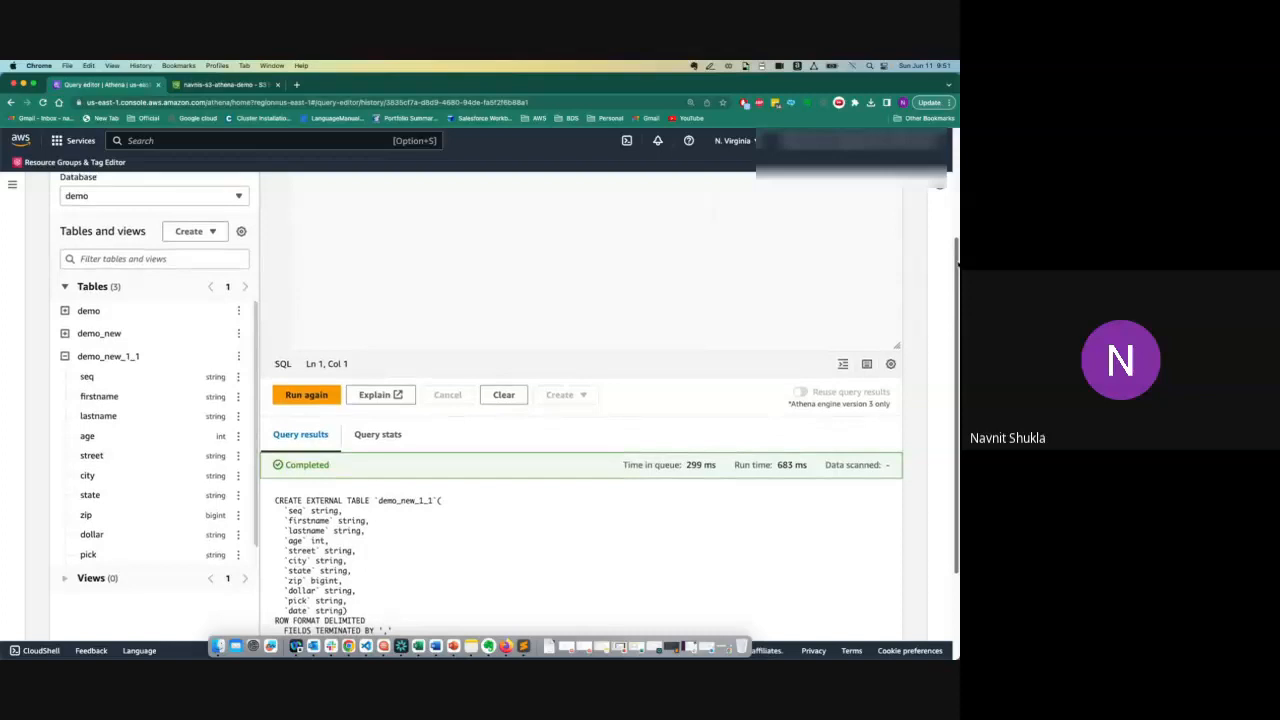
pyautogui.scroll(5, 957, 265)
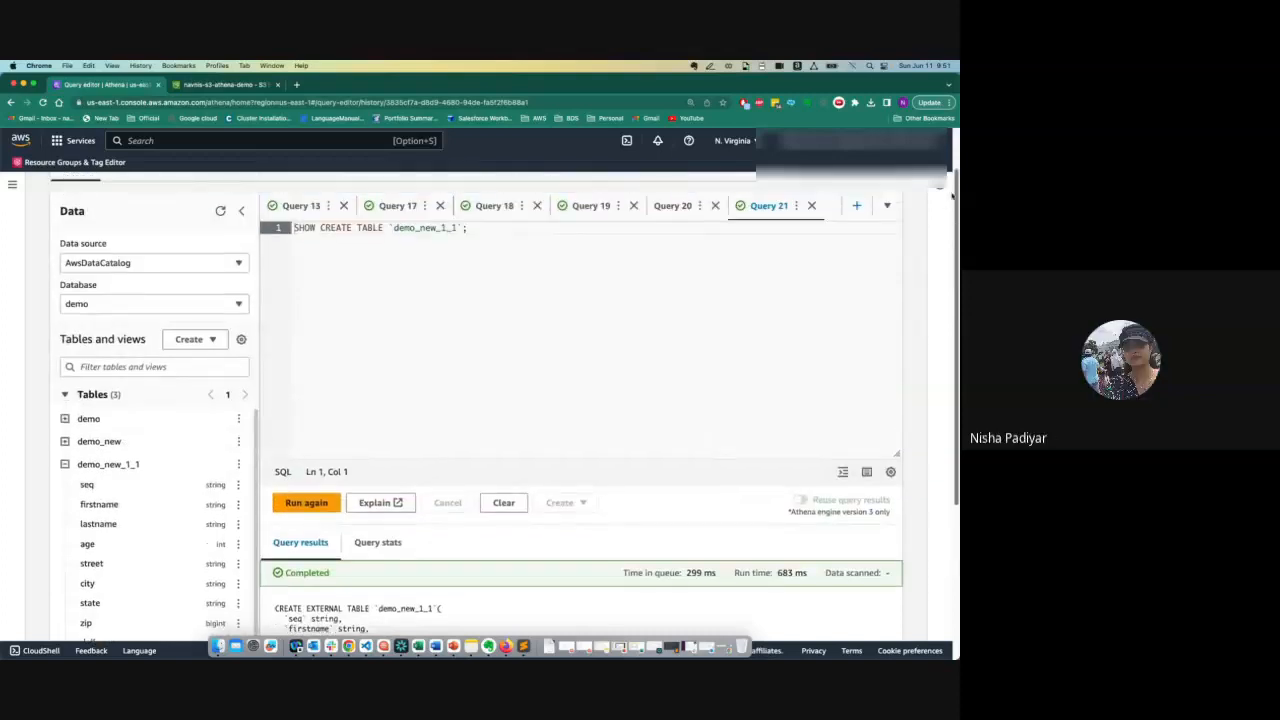
pyautogui.scroll(-10, 952, 197)
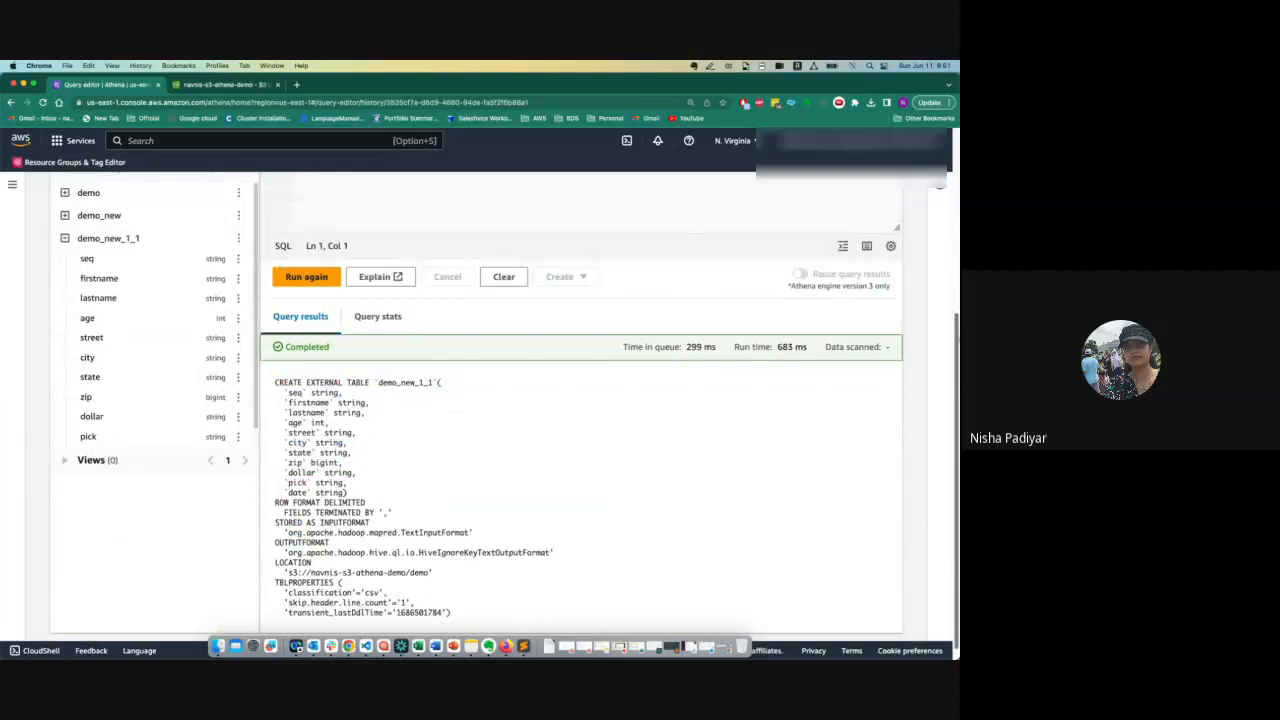
pyautogui.scroll(4, 952, 287)
pyautogui.scroll(1, 952, 287)
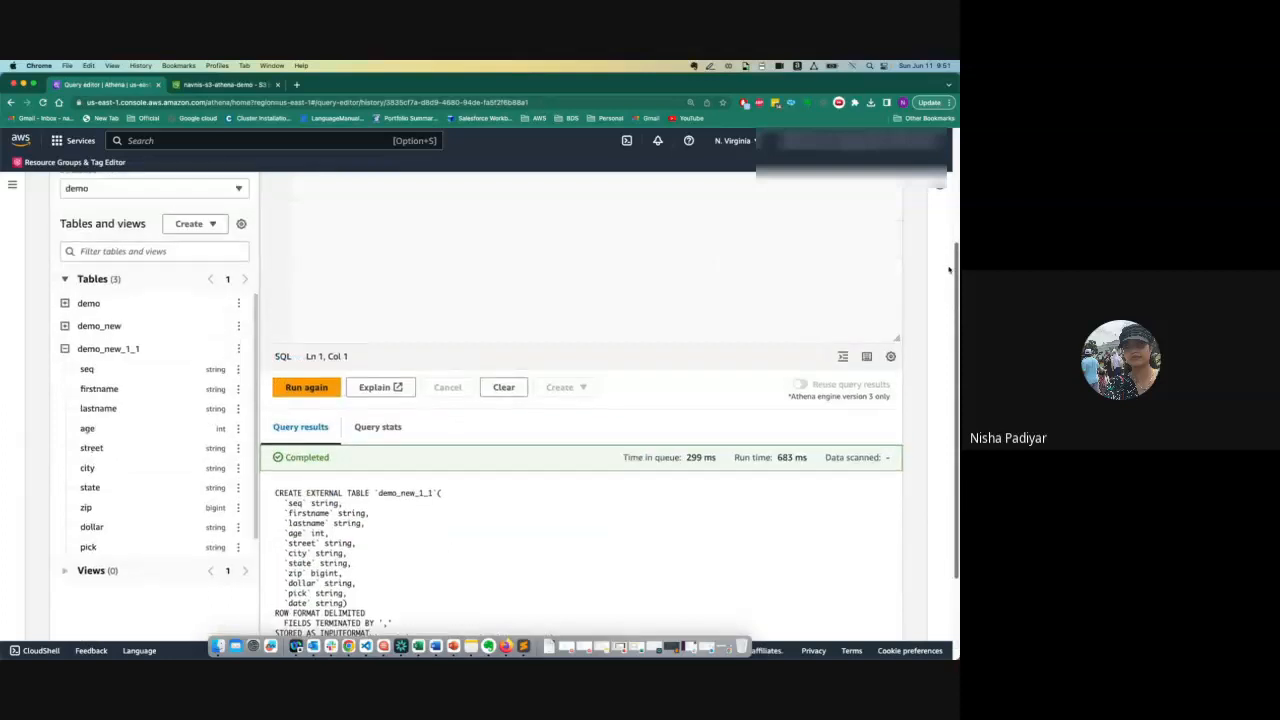
pyautogui.scroll(1, 950, 270)
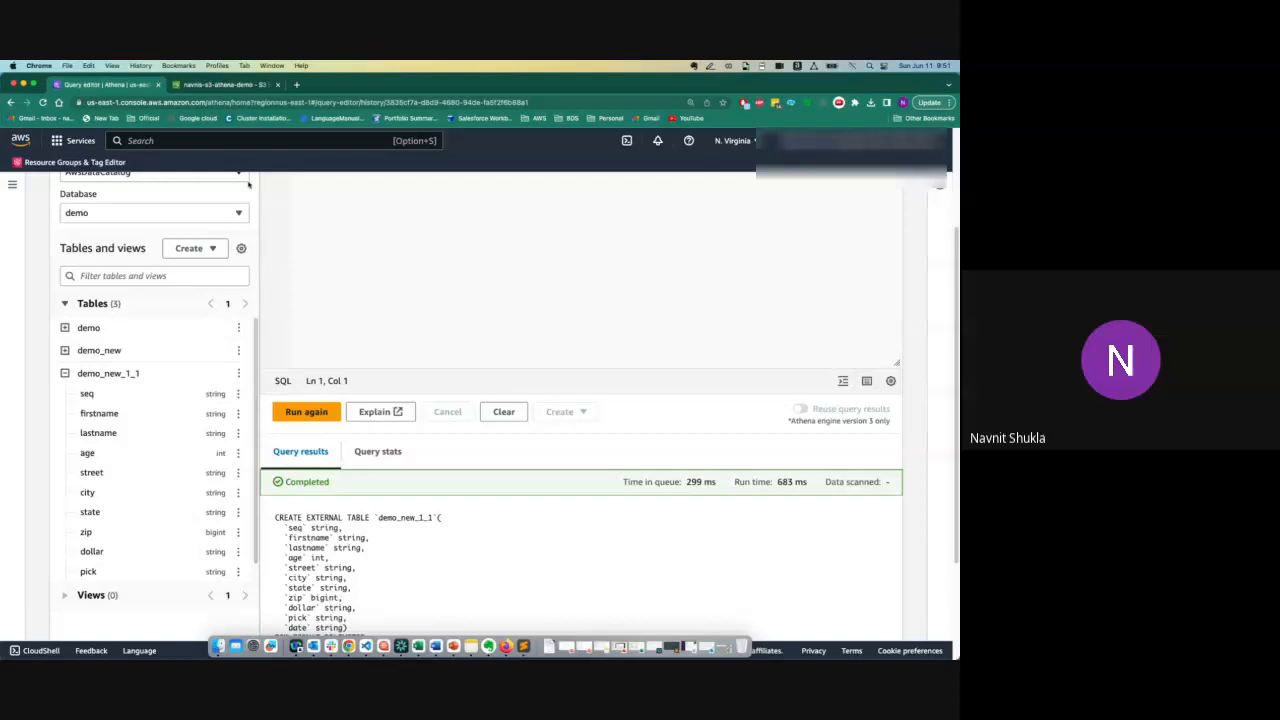
# - Open the csv/ folder in the S3 console and start uploading Hr5m.csv to it
pyautogui.click(222, 88)
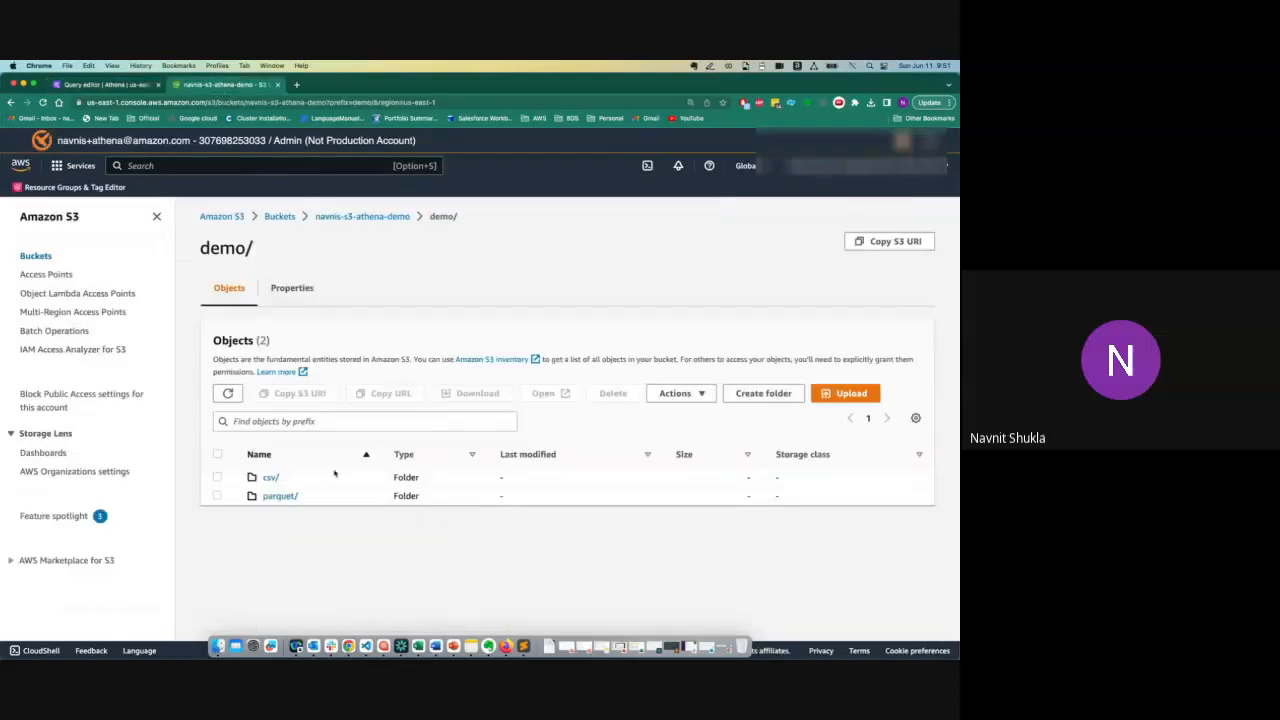
pyautogui.click(270, 477)
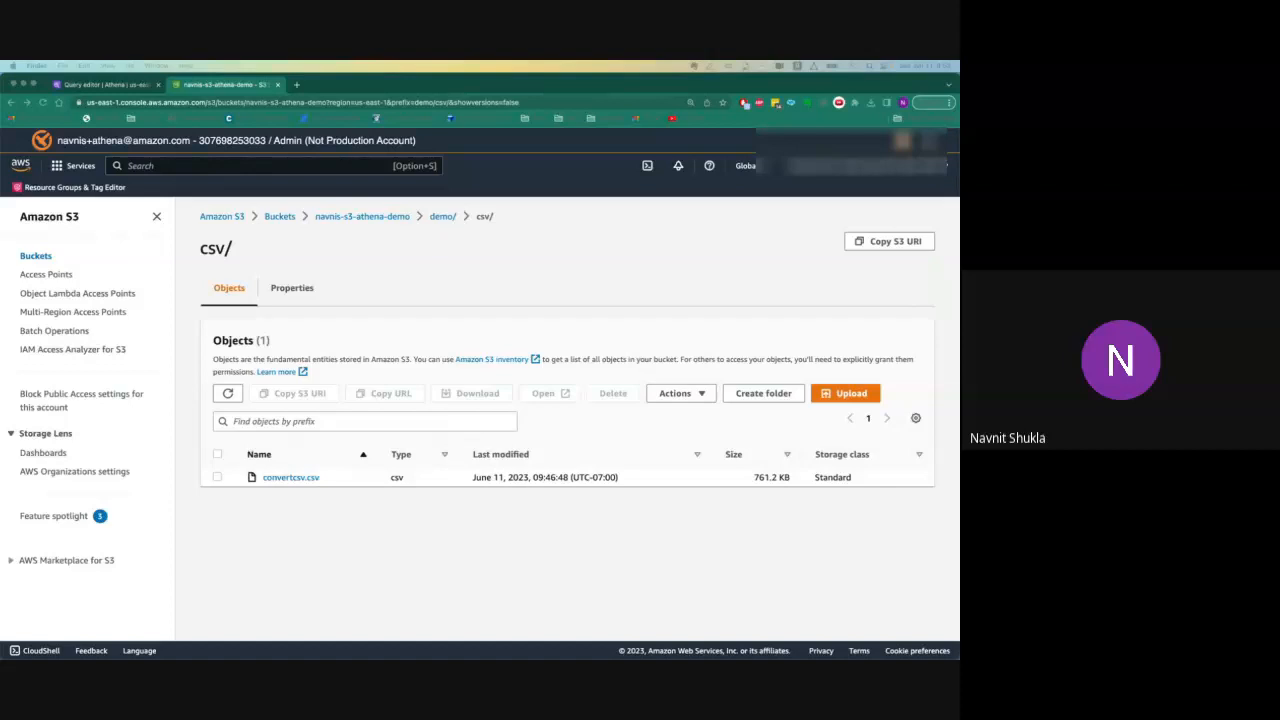
pyautogui.moveTo(2, 238); pyautogui.dragTo(550, 442)
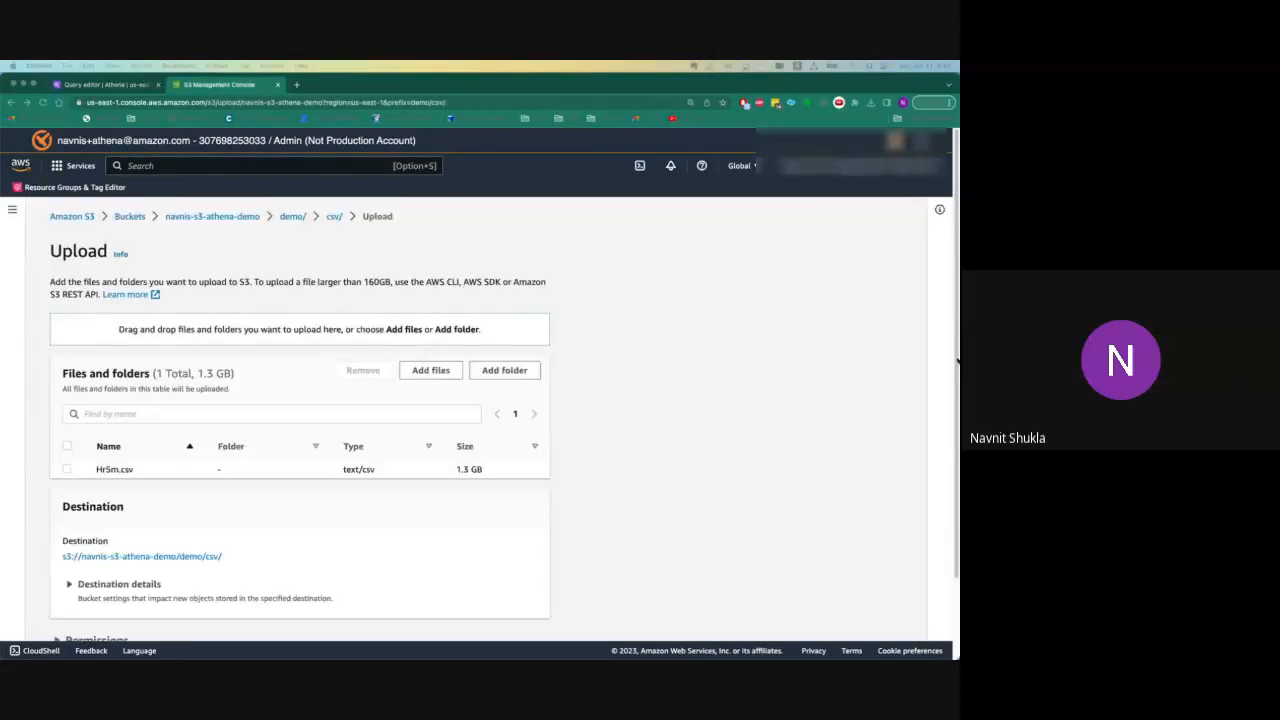
pyautogui.scroll(-2, 957, 590)
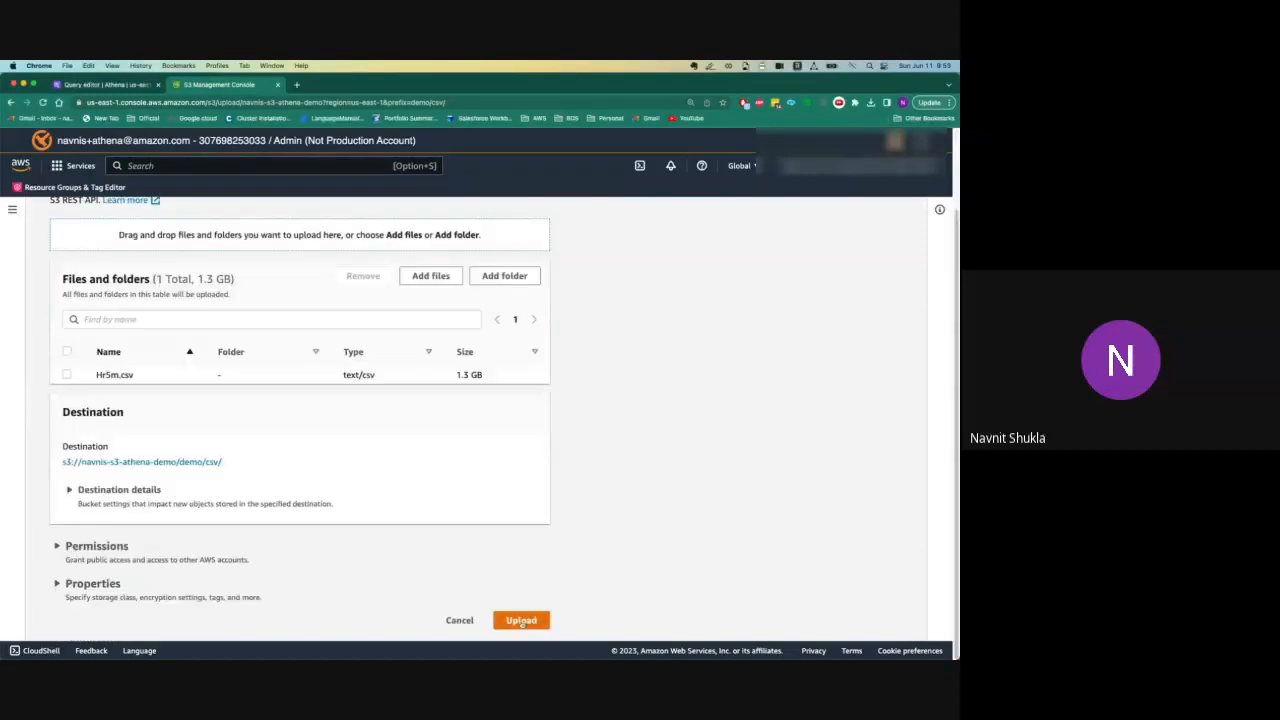
pyautogui.click(521, 621)
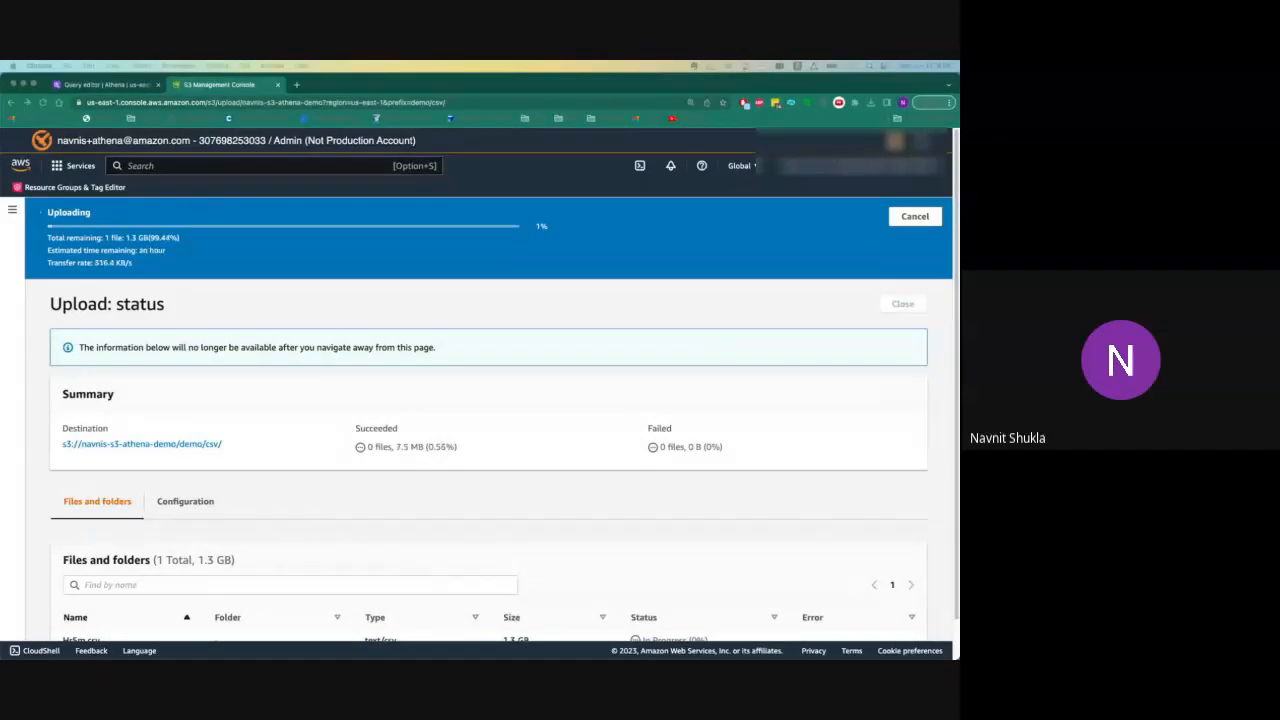
# - In a new Sublime Text file, write the header "name, age, salary" and the rows "a, 25, 1000.00" and "b,35, 2000.00"
pyautogui.moveTo(4, 152); pyautogui.dragTo(697, 327)
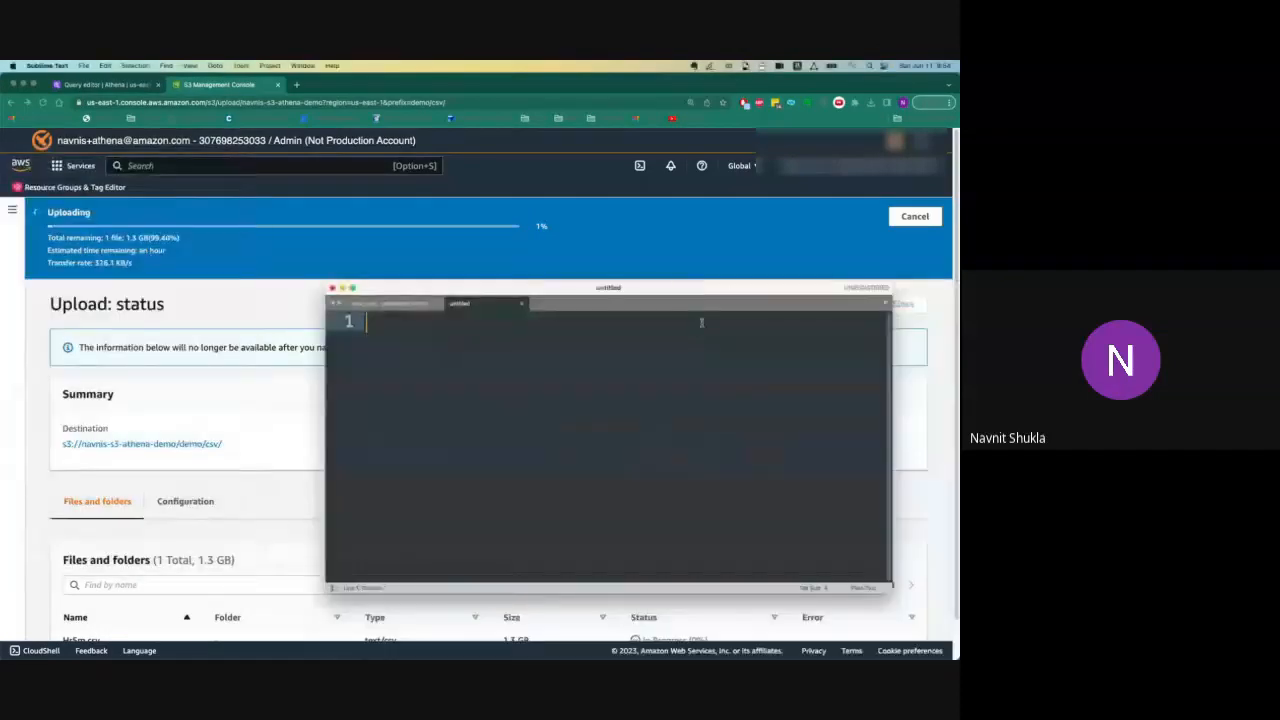
pyautogui.write('name, age')
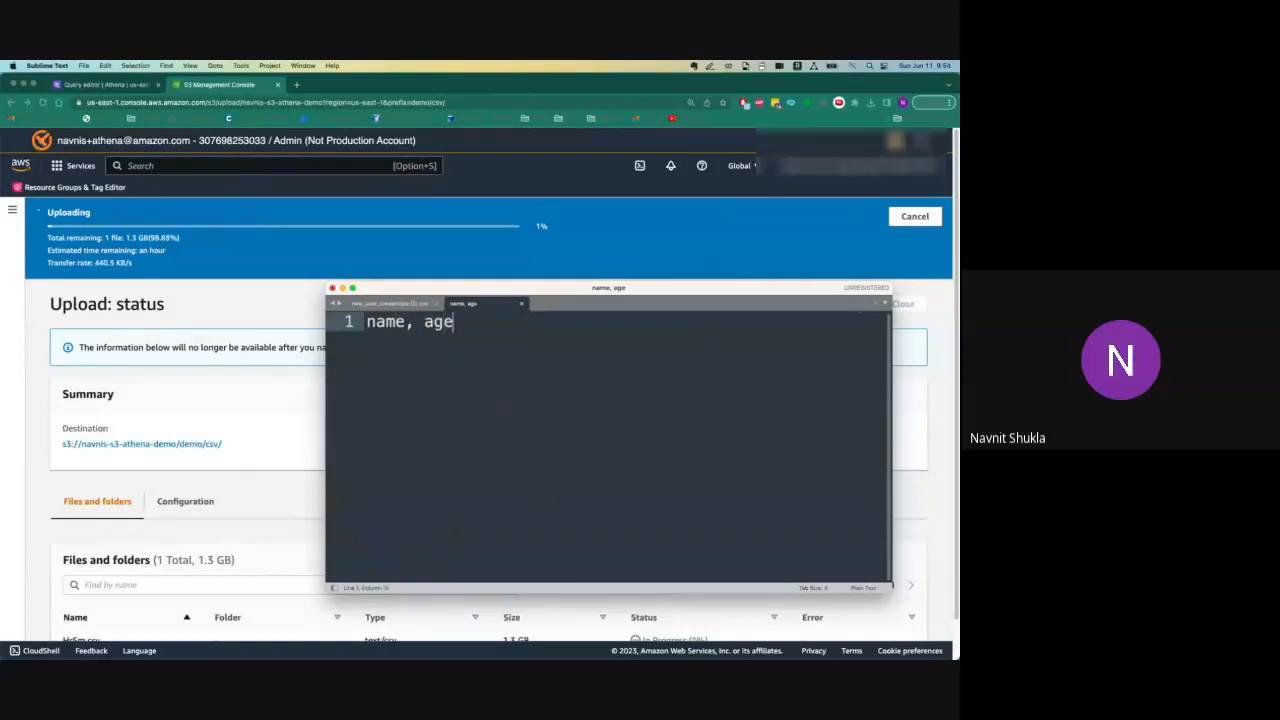
pyautogui.write(', salary')
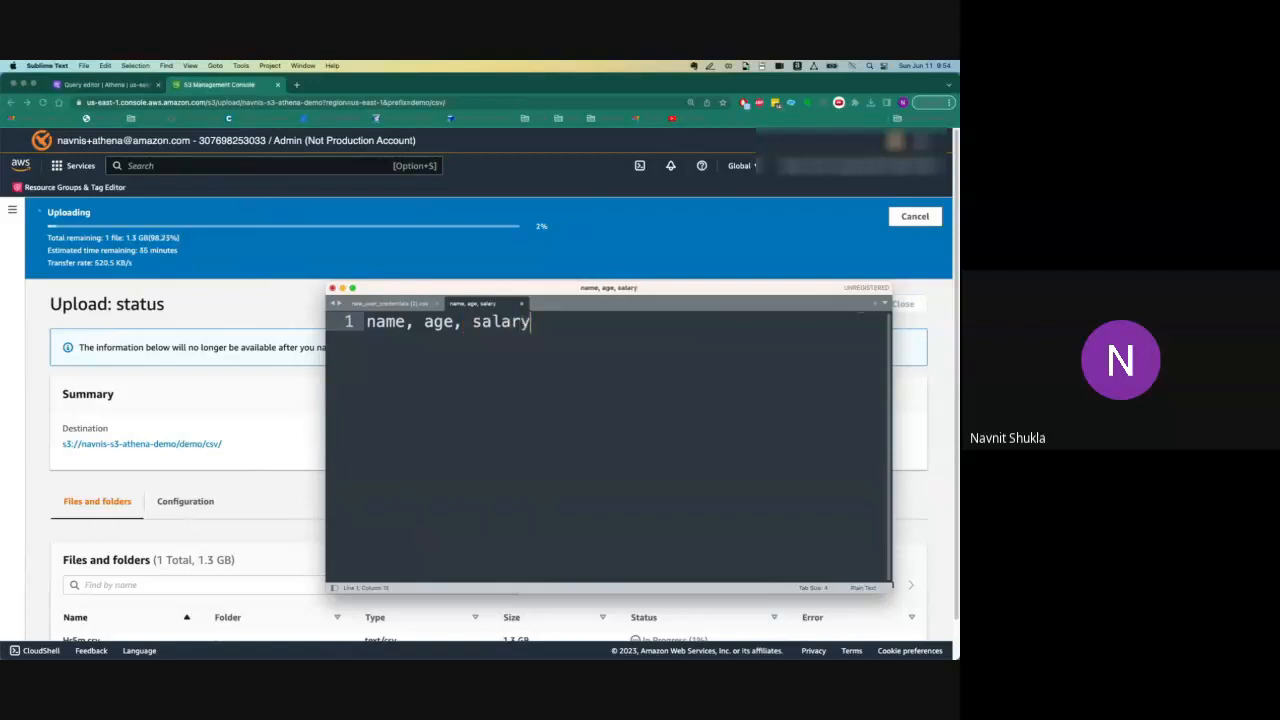
pyautogui.press('Return')
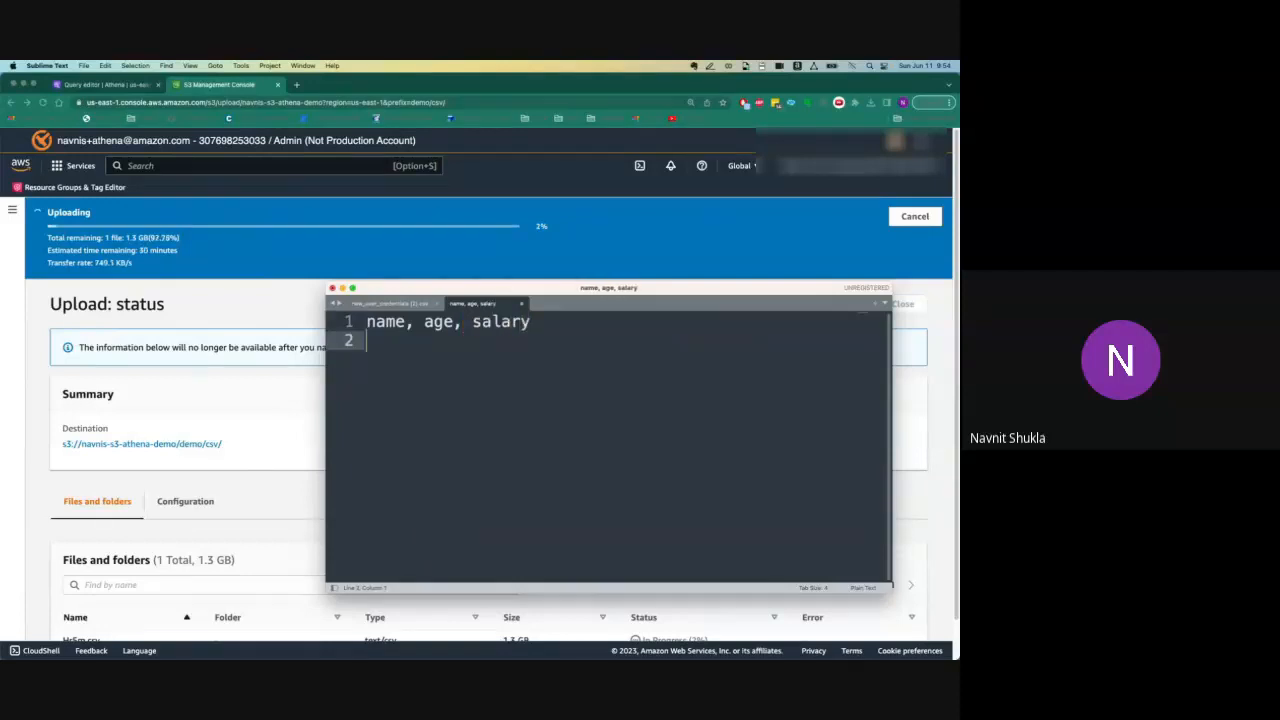
pyautogui.write('a, 25, 1000.00')
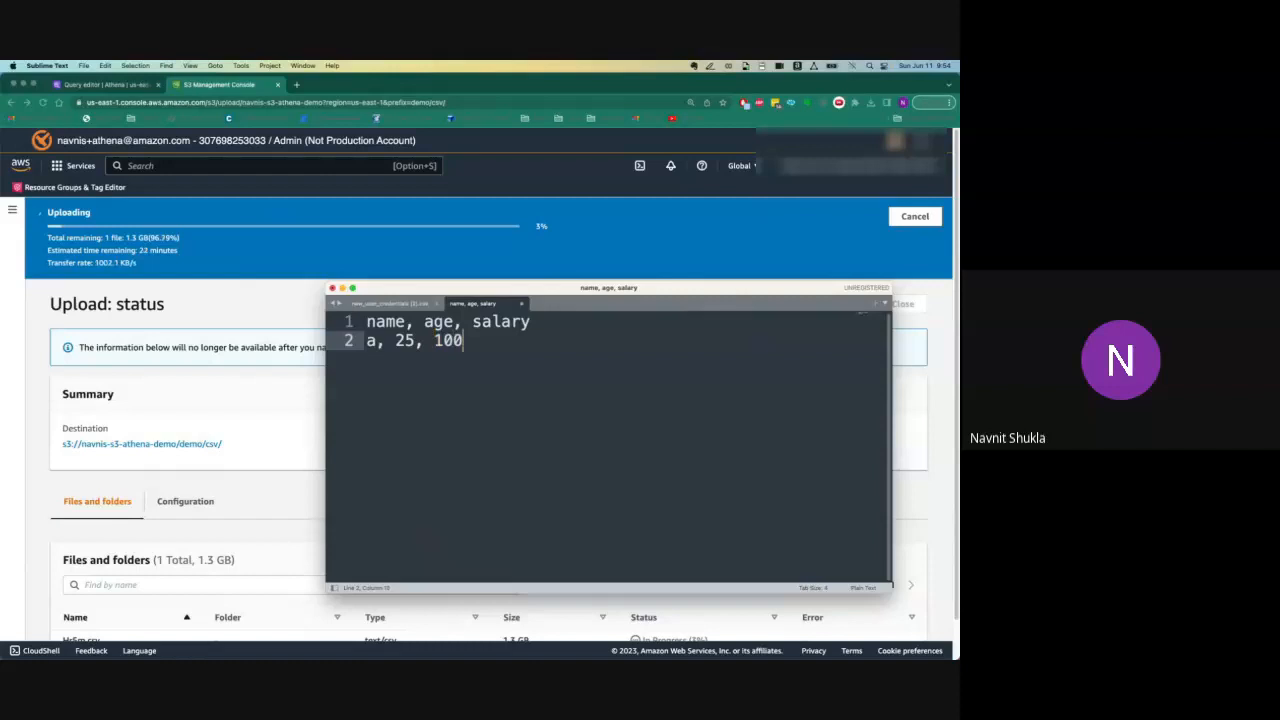
pyautogui.press('Return')
pyautogui.write('b,')
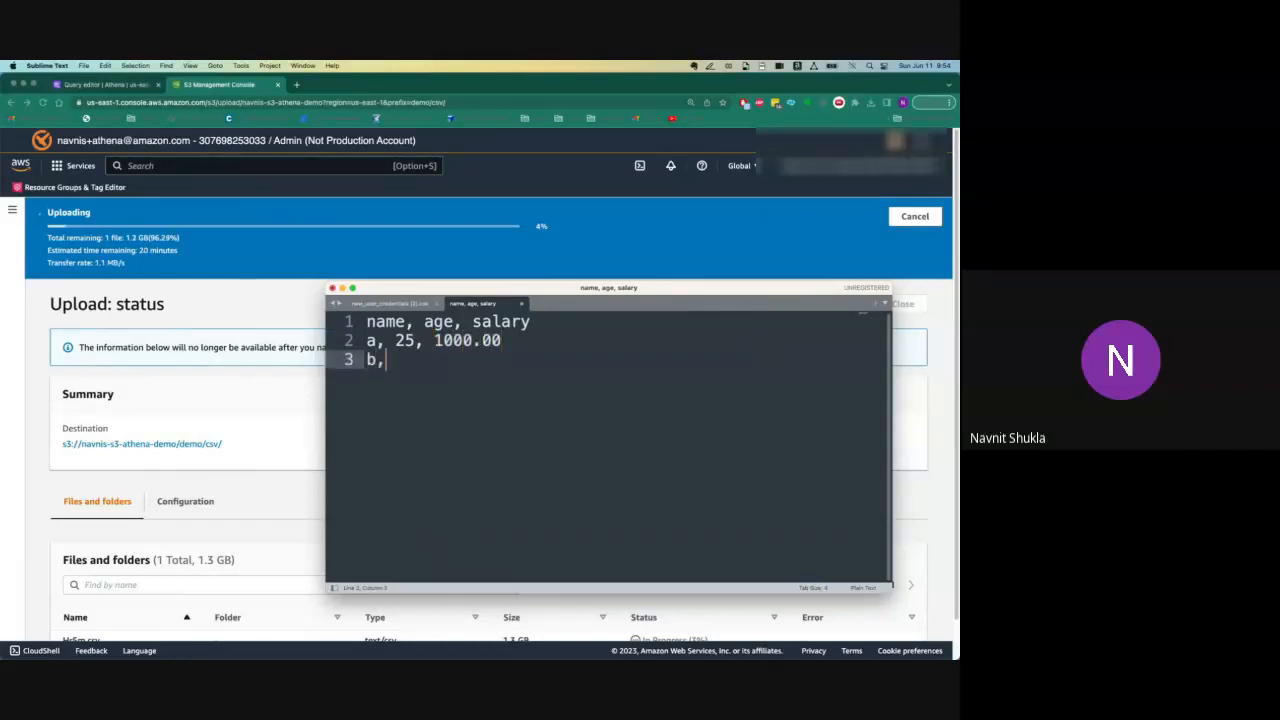
pyautogui.write('35, 2000.00')
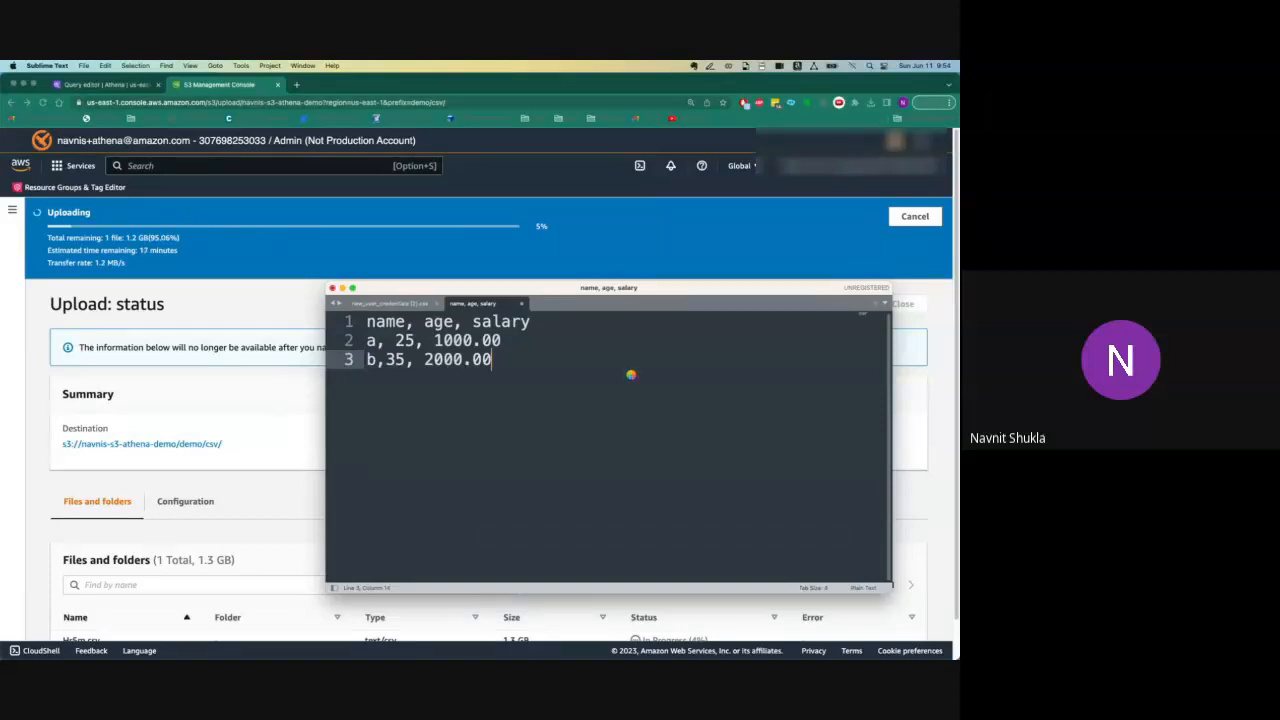
# - Save the file as demo_1.csv in the Downloads folder
pyautogui.press('super+s')
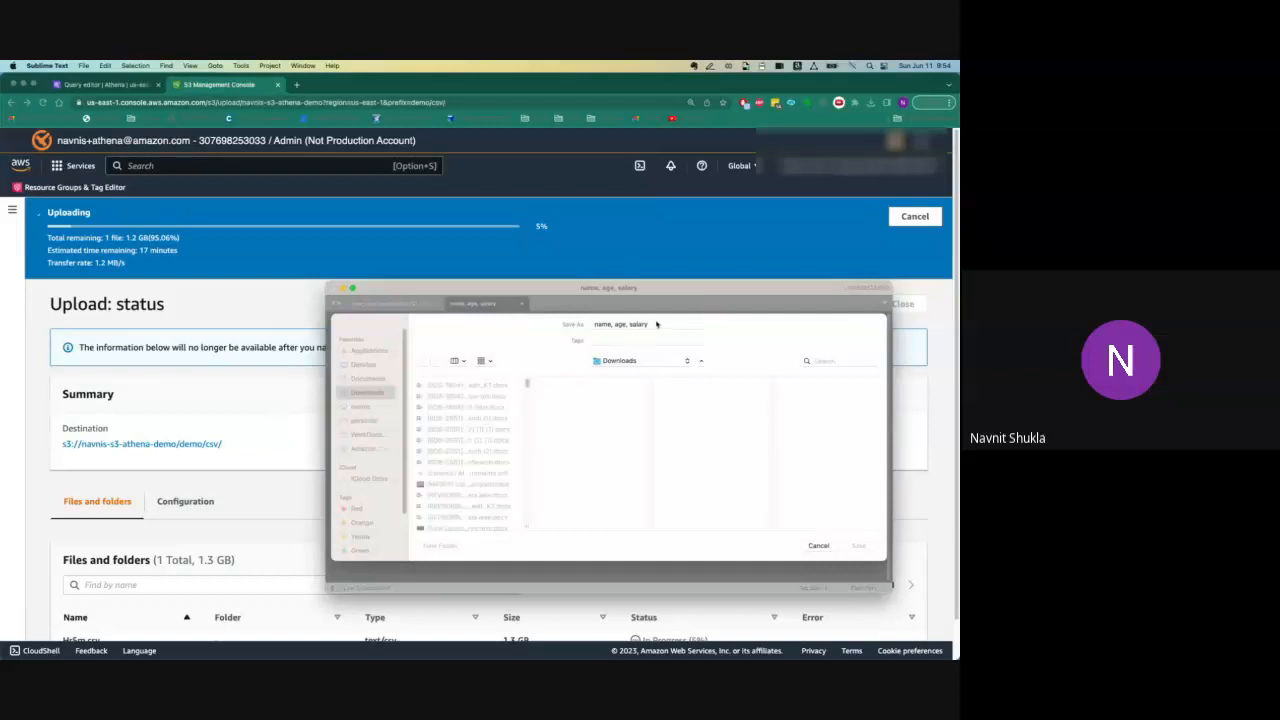
pyautogui.write('demo.csv')
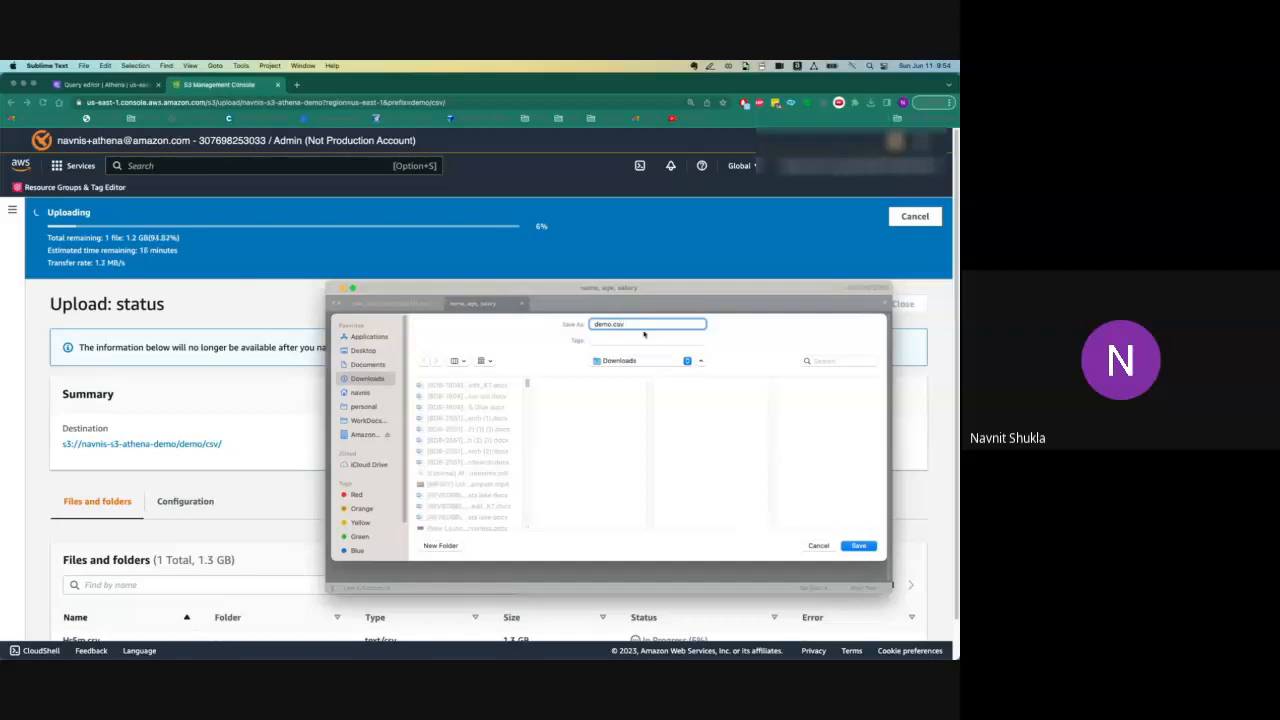
pyautogui.write('_1')
pyautogui.click(858, 545)
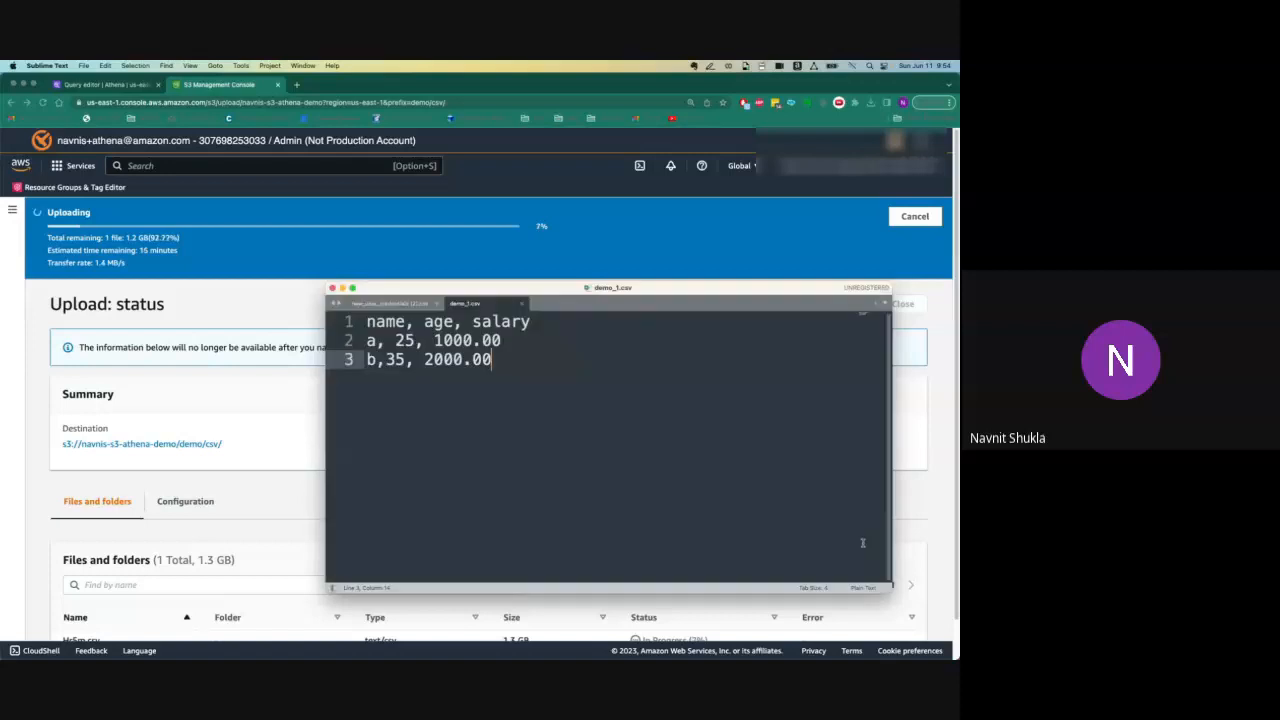
# - Minimize the text editor without closing its unsaved file, and cancel the running Hr5m.csv upload in the S3 console
pyautogui.click(333, 288)
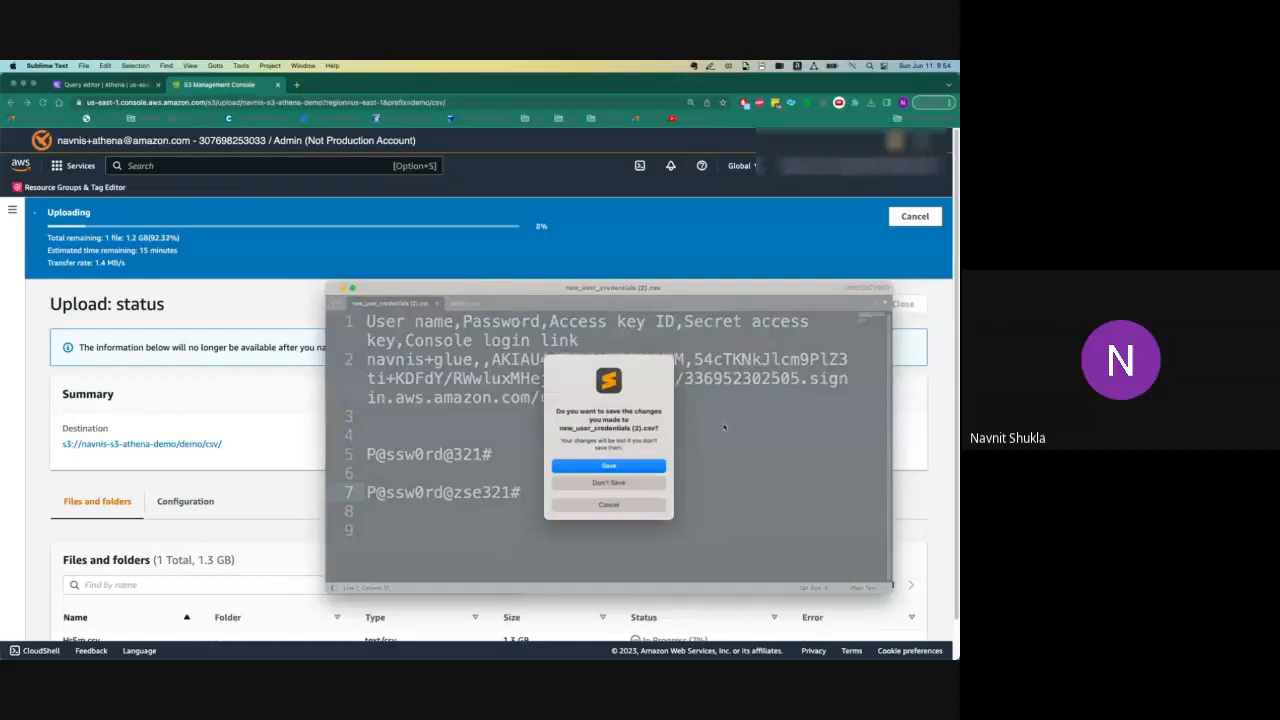
pyautogui.click(643, 505)
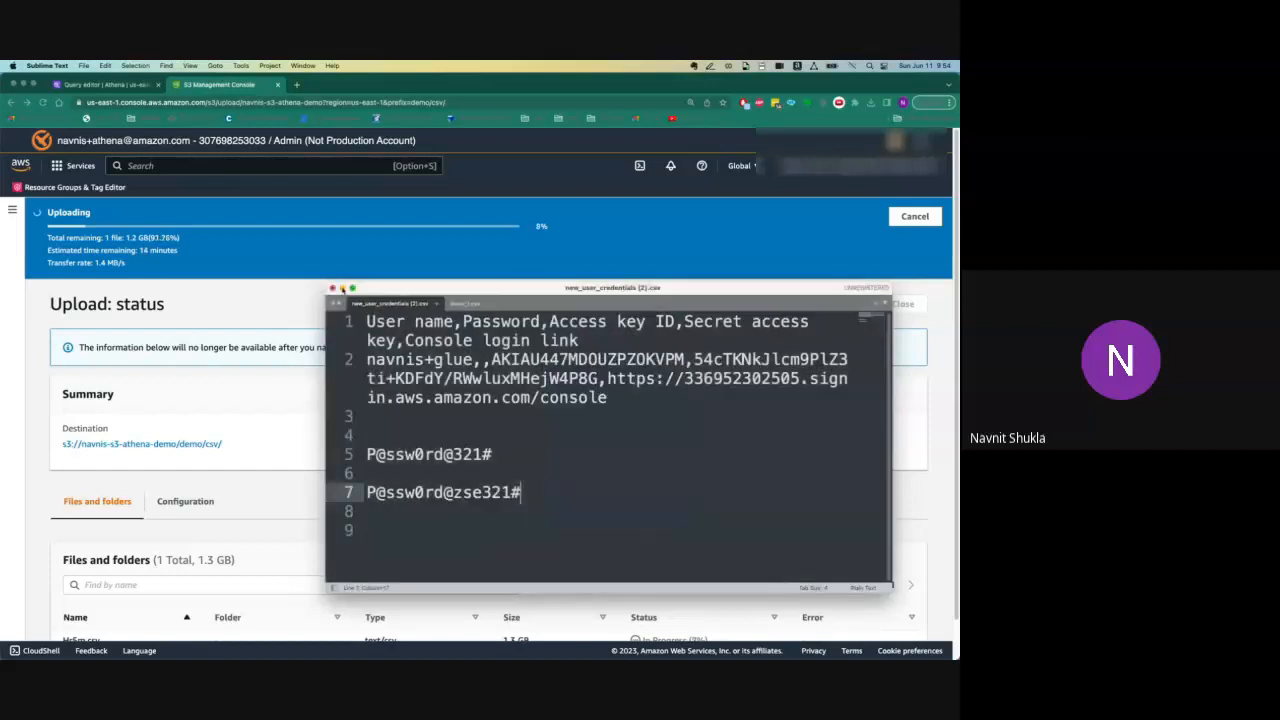
pyautogui.click(342, 288)
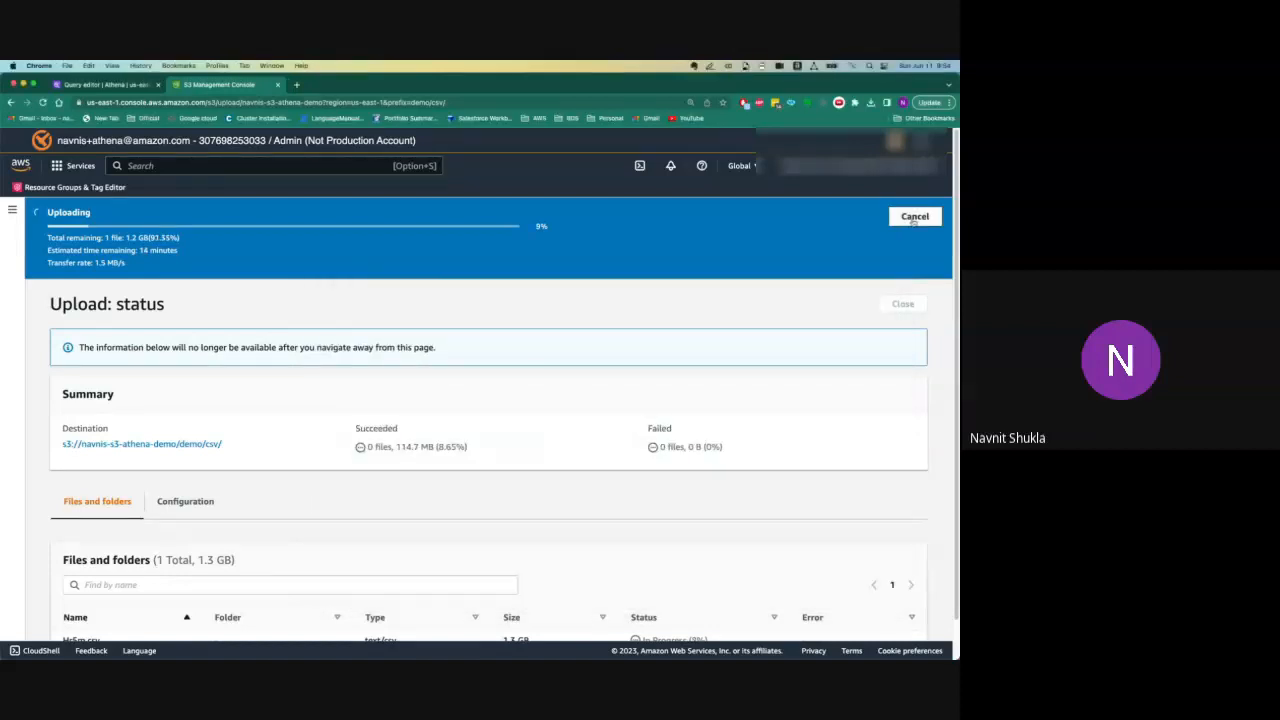
pyautogui.click(915, 217)
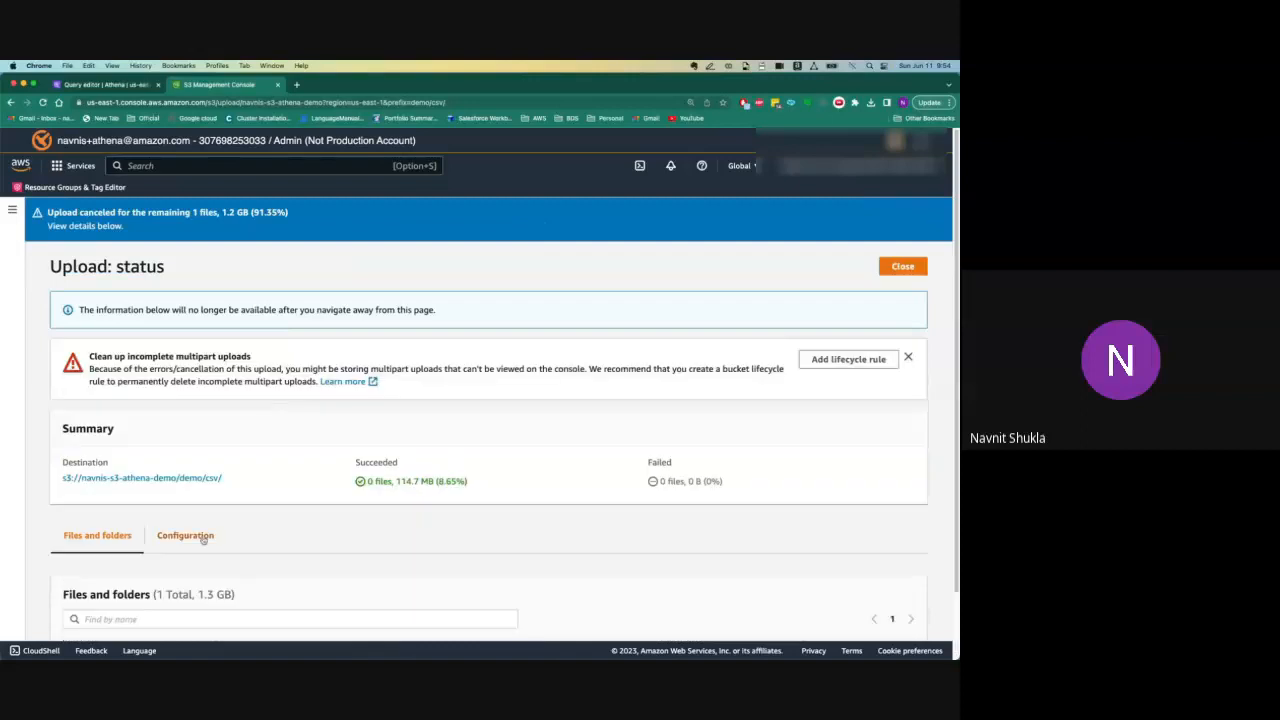
# - Leave the cancelled upload, upload demo_1.csv to the demo/csv/ folder, and return to the folder's object list
pyautogui.click(193, 480)
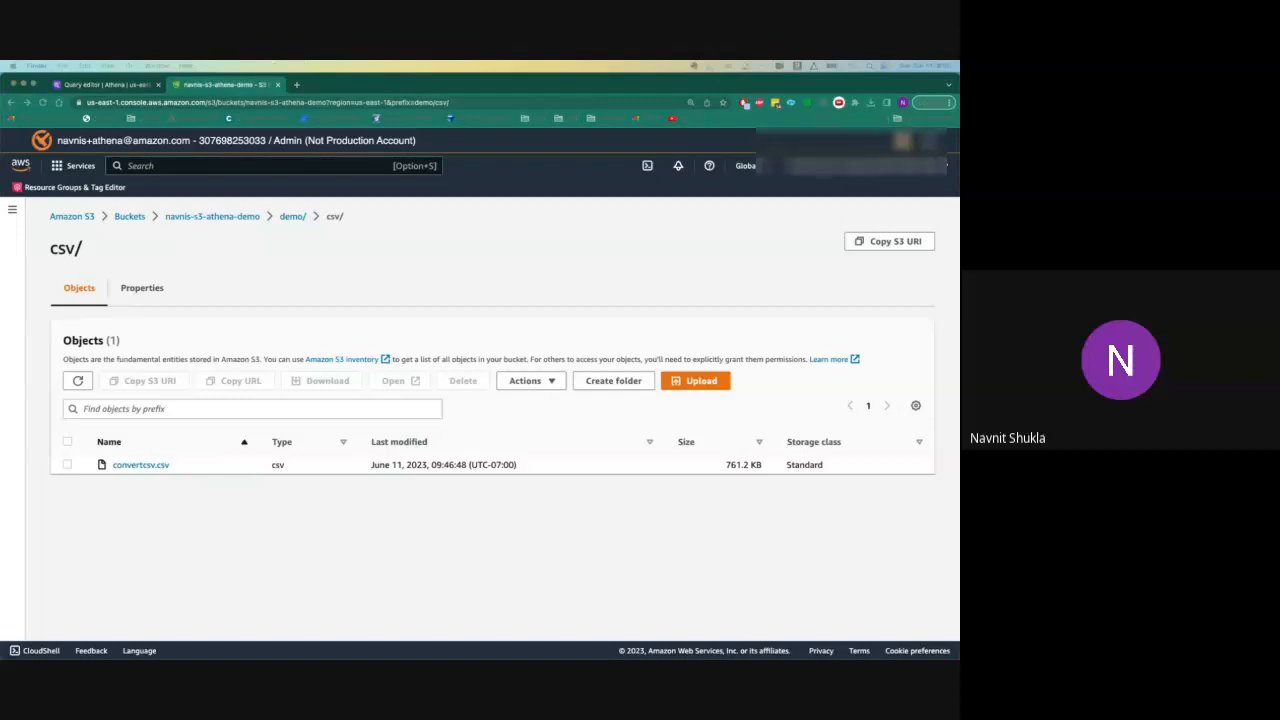
pyautogui.moveTo(5, 270); pyautogui.dragTo(436, 386)
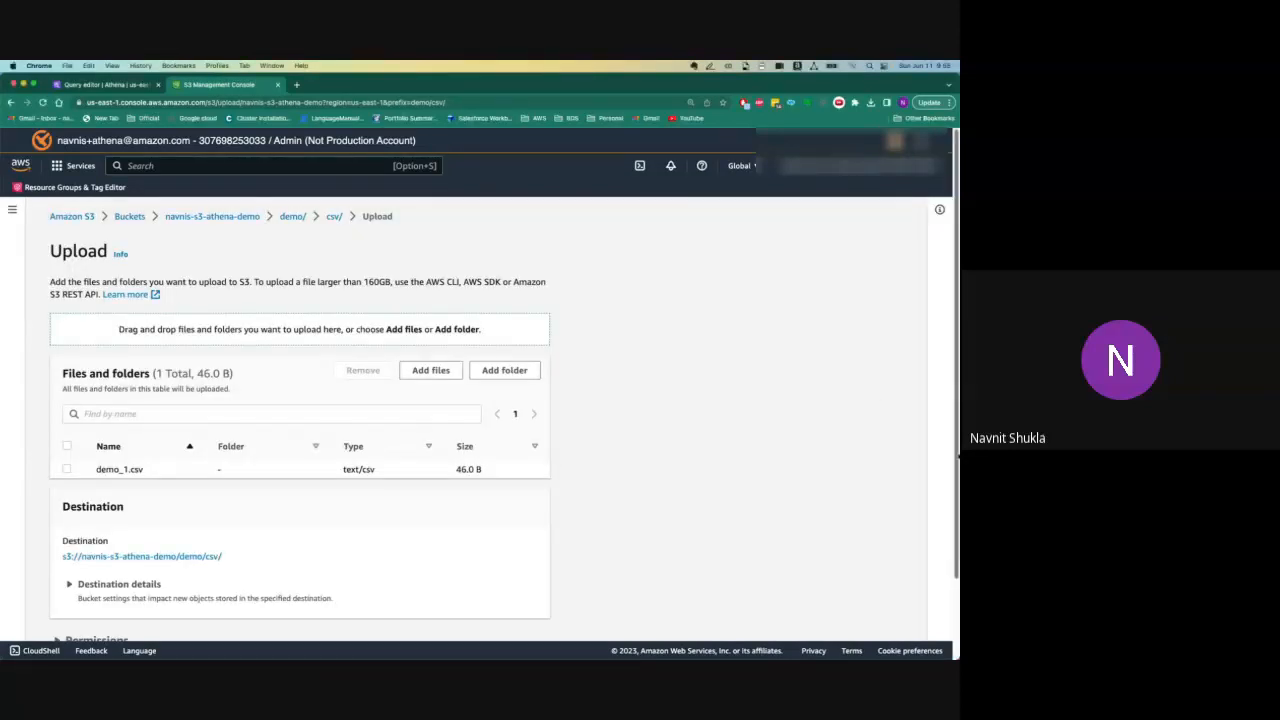
pyautogui.scroll(-2, 513, 600)
pyautogui.click(518, 621)
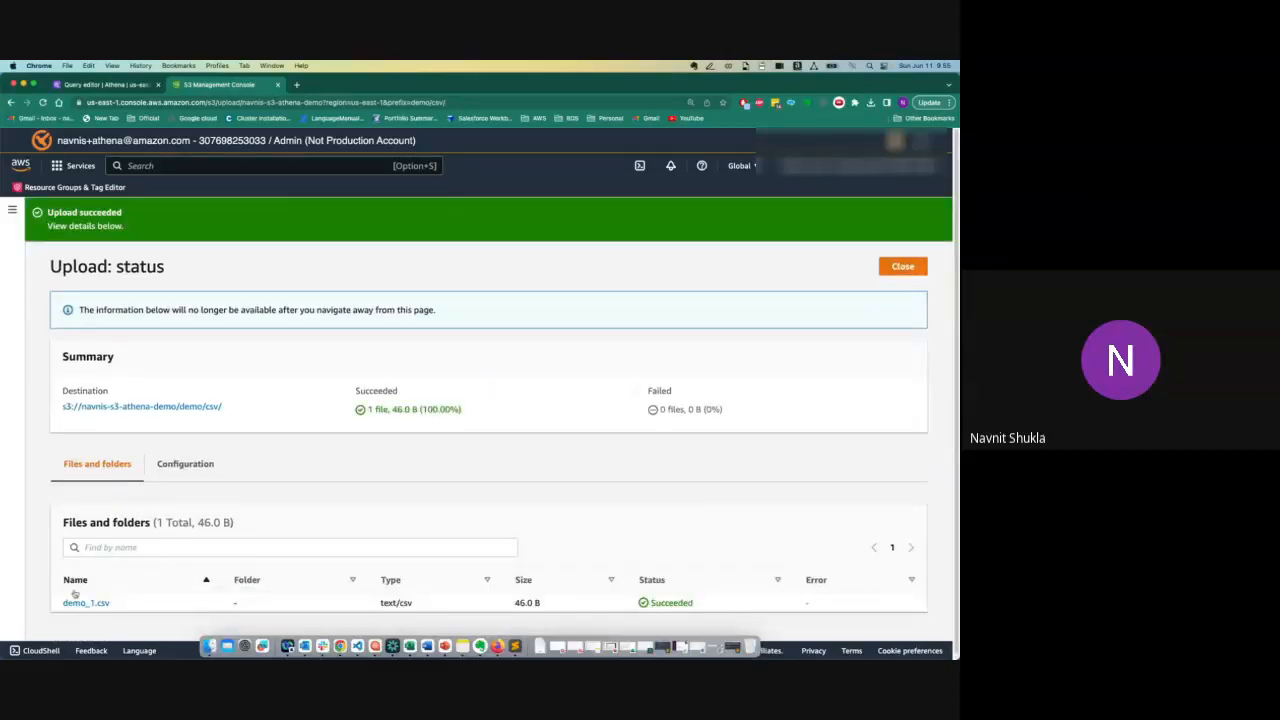
pyautogui.click(180, 407)
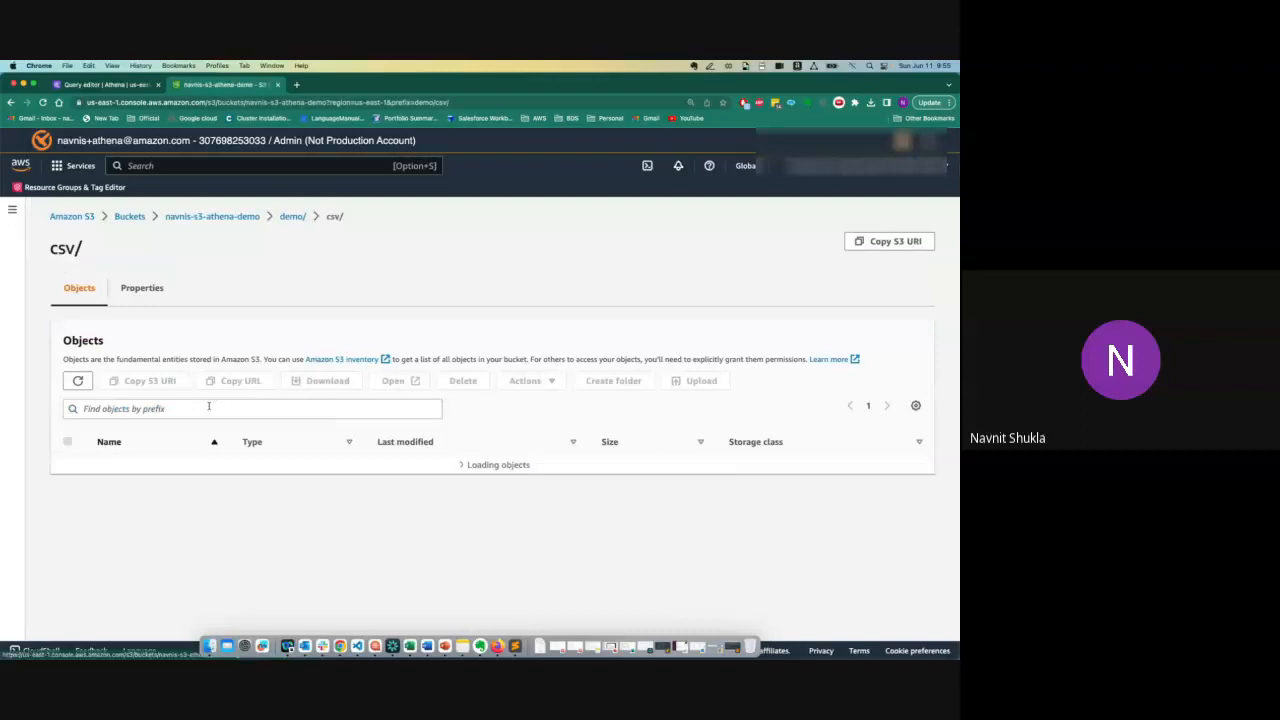
# - Query demo_1.csv with S3 Select using SELECT * FROM s3object s LIMIT 5 and review the returned header and rows
pyautogui.click(67, 483)
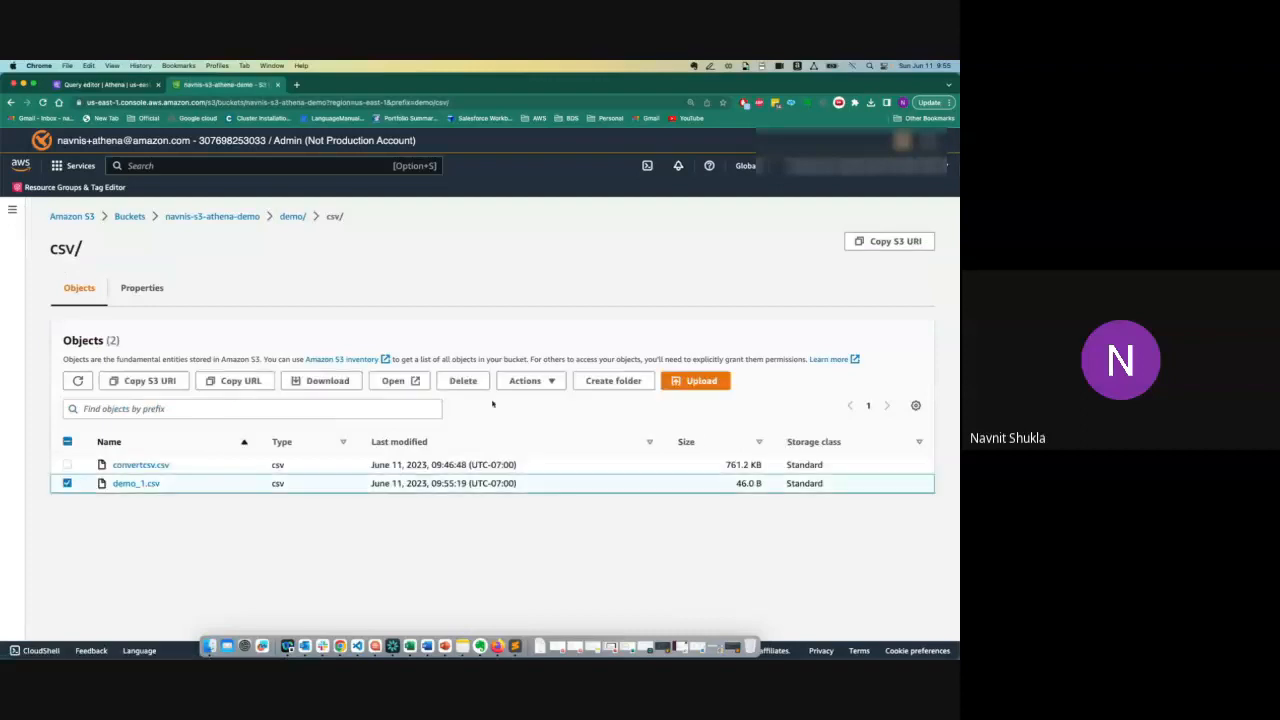
pyautogui.click(527, 381)
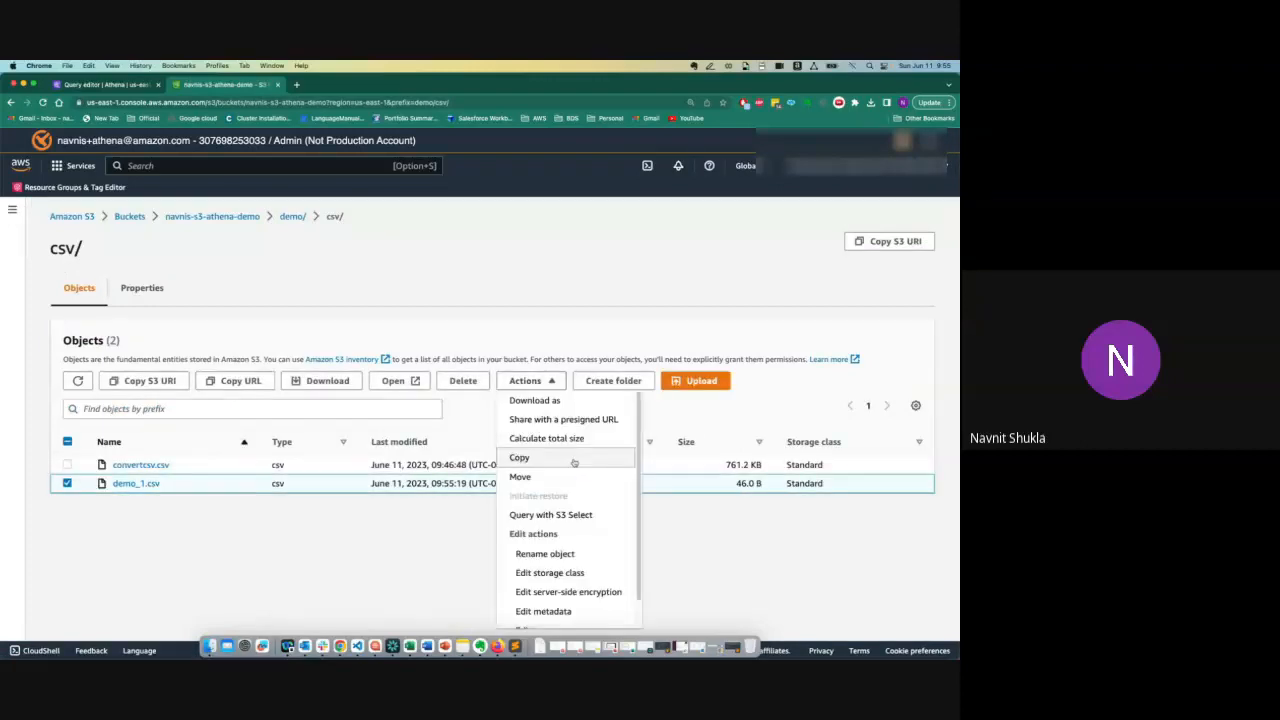
pyautogui.click(565, 515)
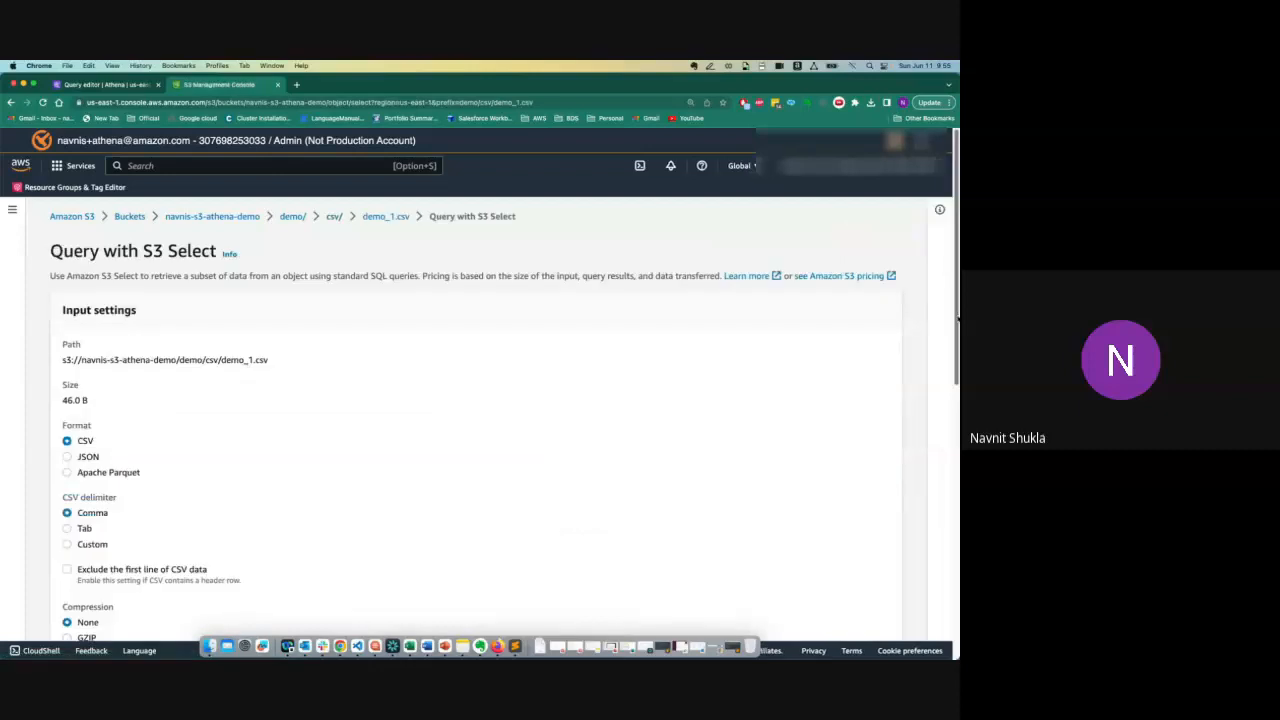
pyautogui.moveTo(957, 318); pyautogui.dragTo(957, 592)
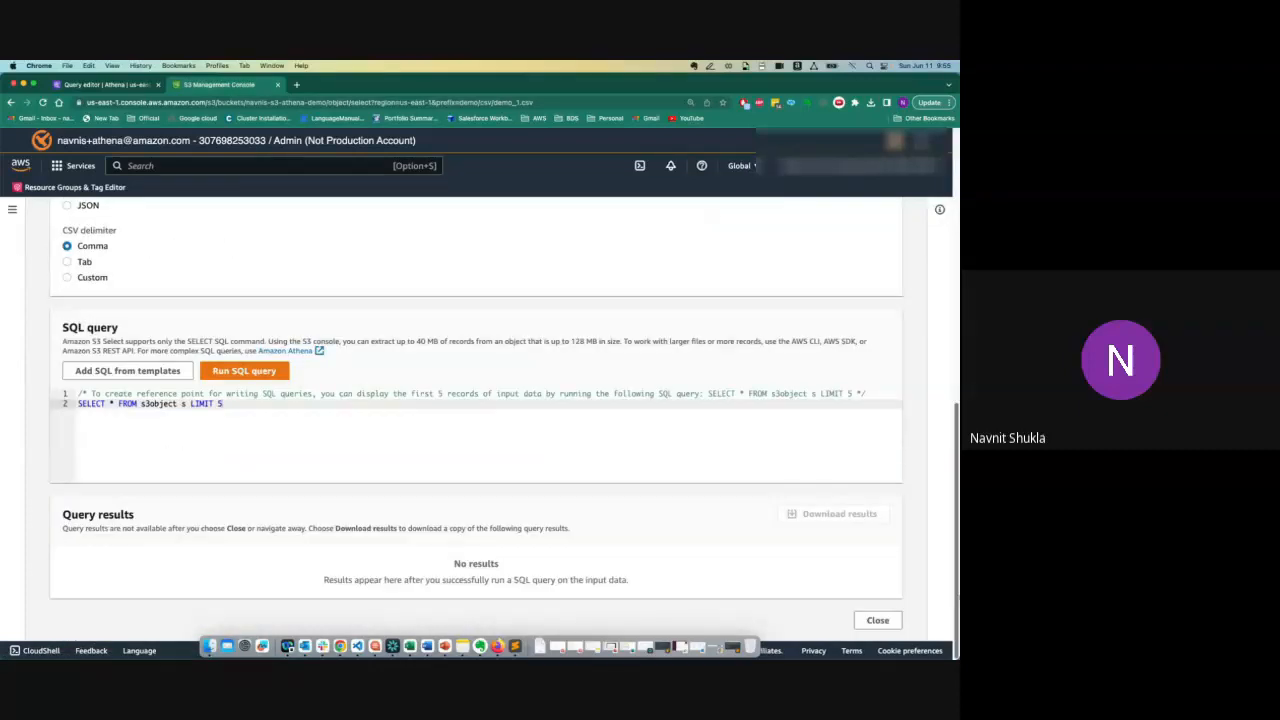
pyautogui.click(254, 374)
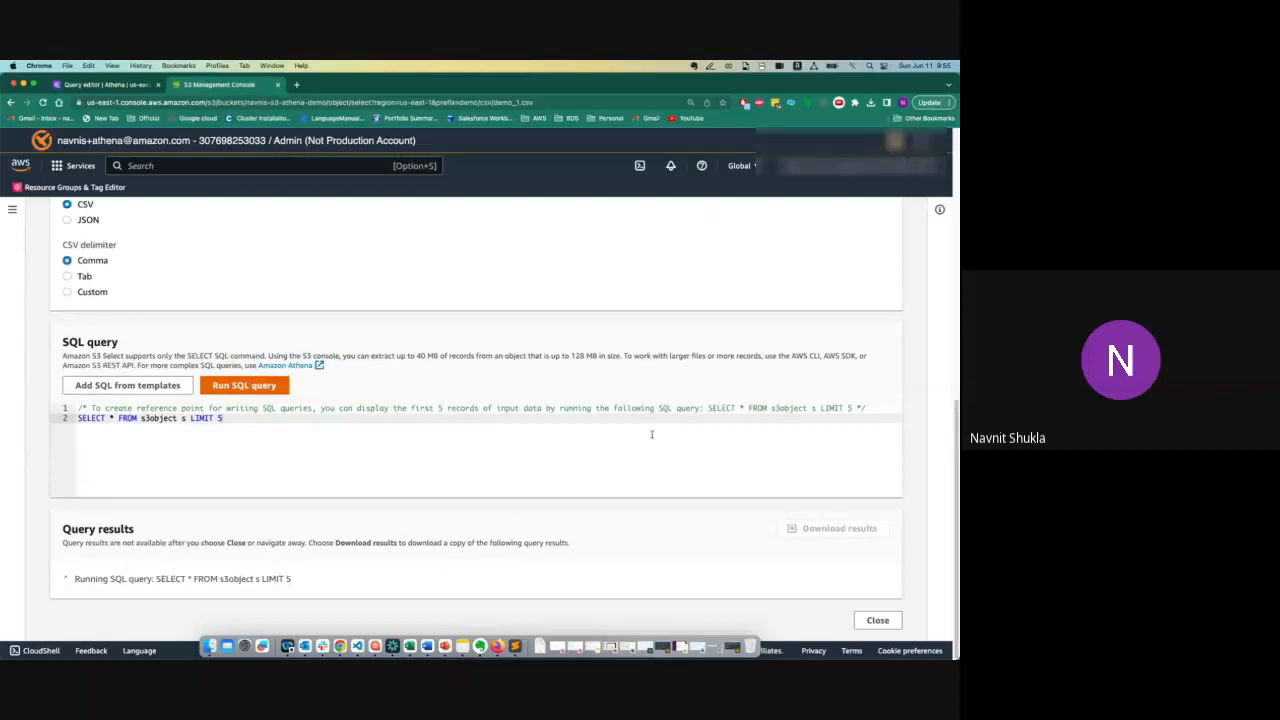
pyautogui.scroll(-5, 198, 523)
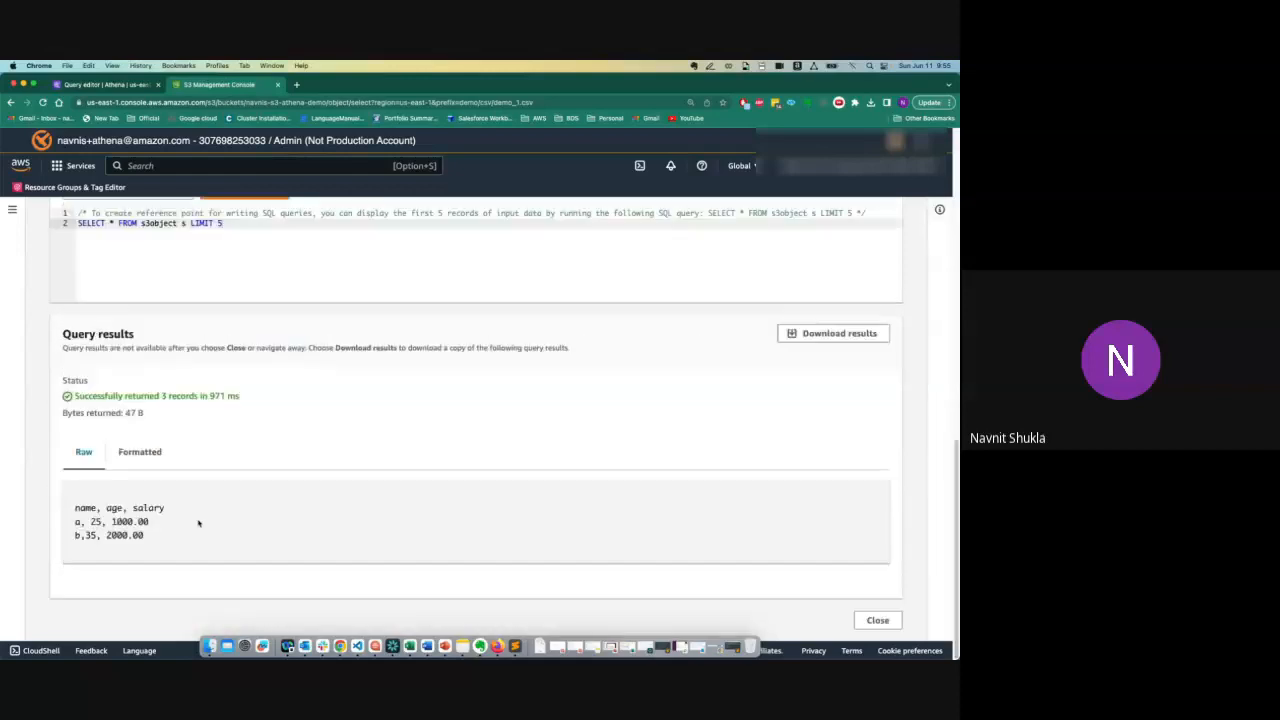
pyautogui.moveTo(76, 509); pyautogui.dragTo(157, 510)
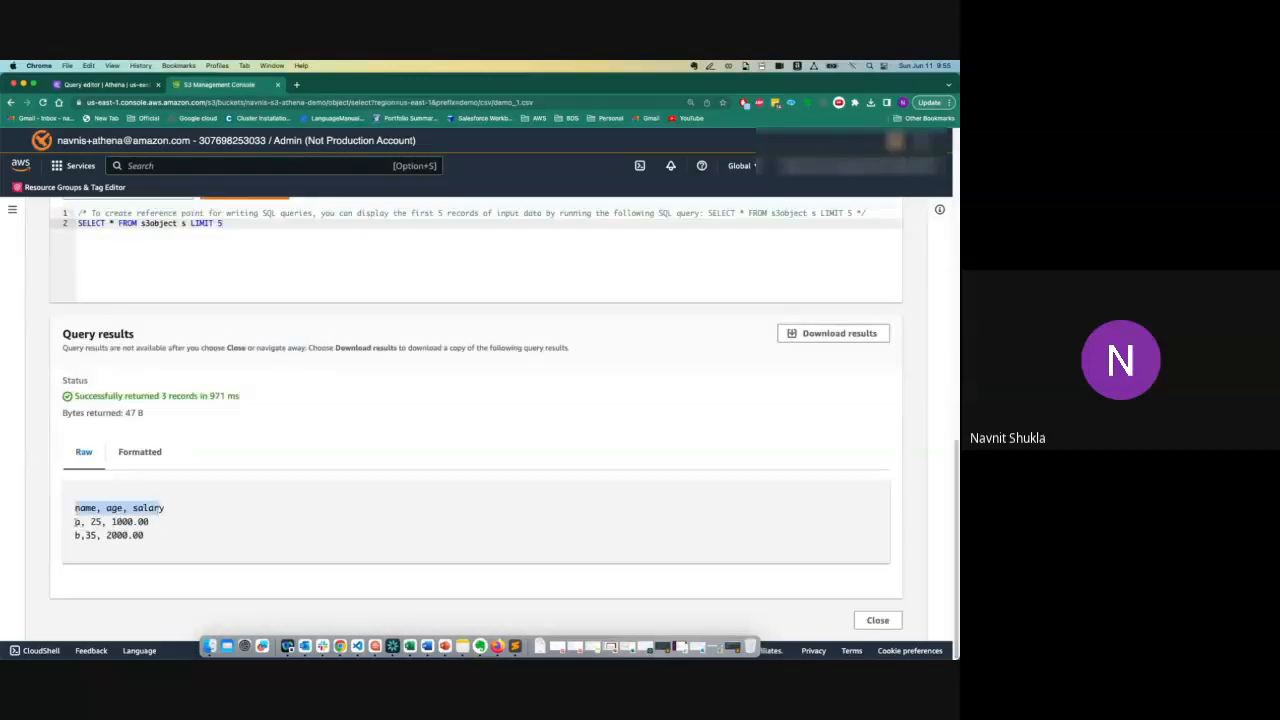
# - Switch to the Athena query editor and rerun Query 17, which selects 10 rows from demo_1.demo_new_1
pyautogui.click(104, 86)
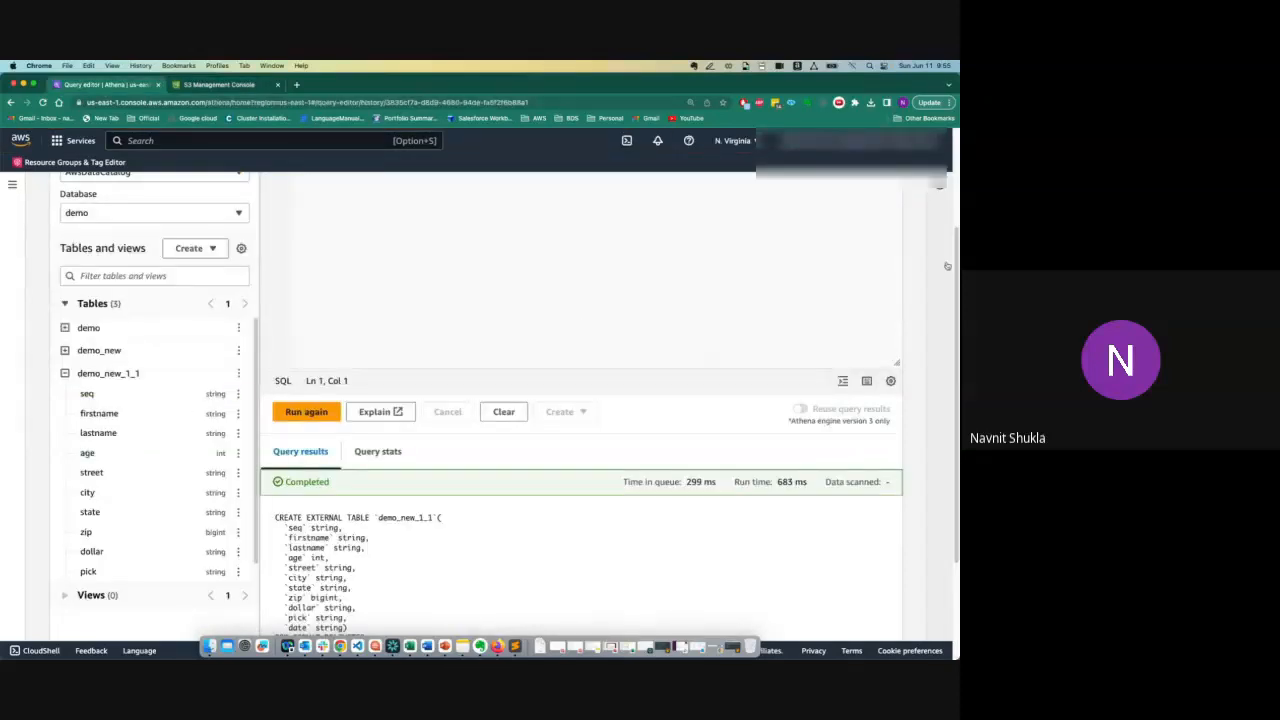
pyautogui.scroll(3, 405, 283)
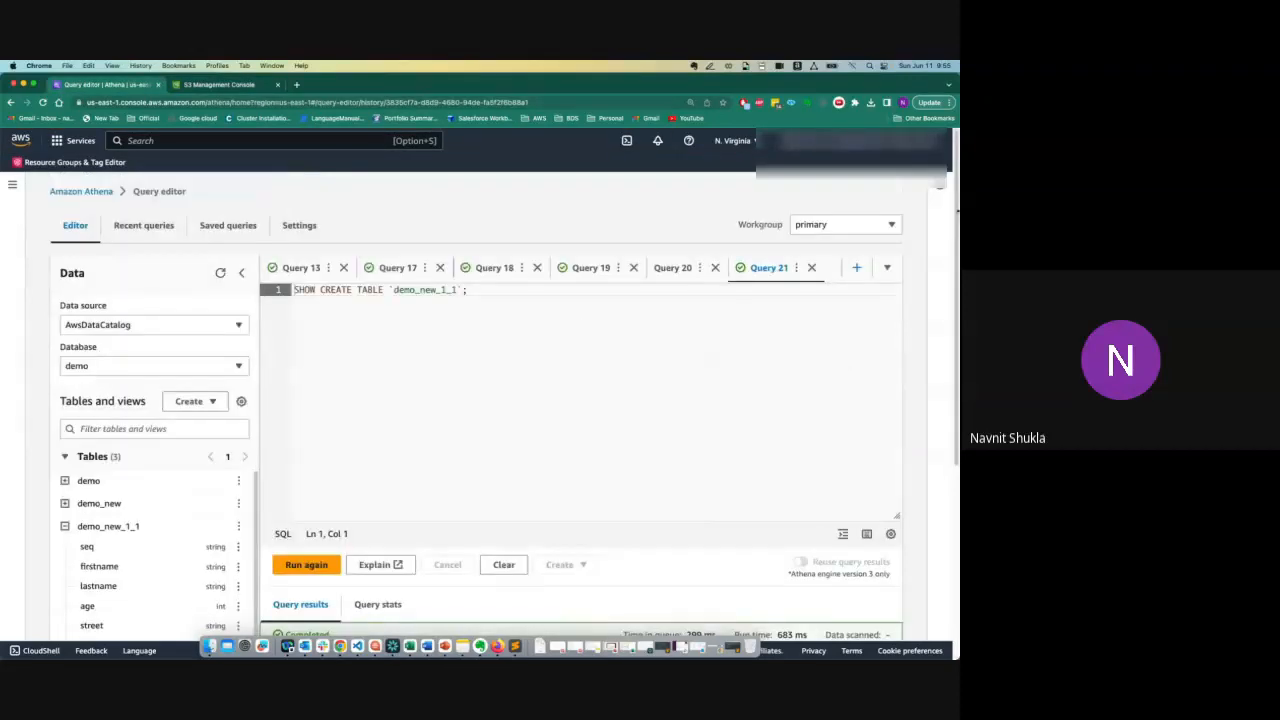
pyautogui.click(399, 268)
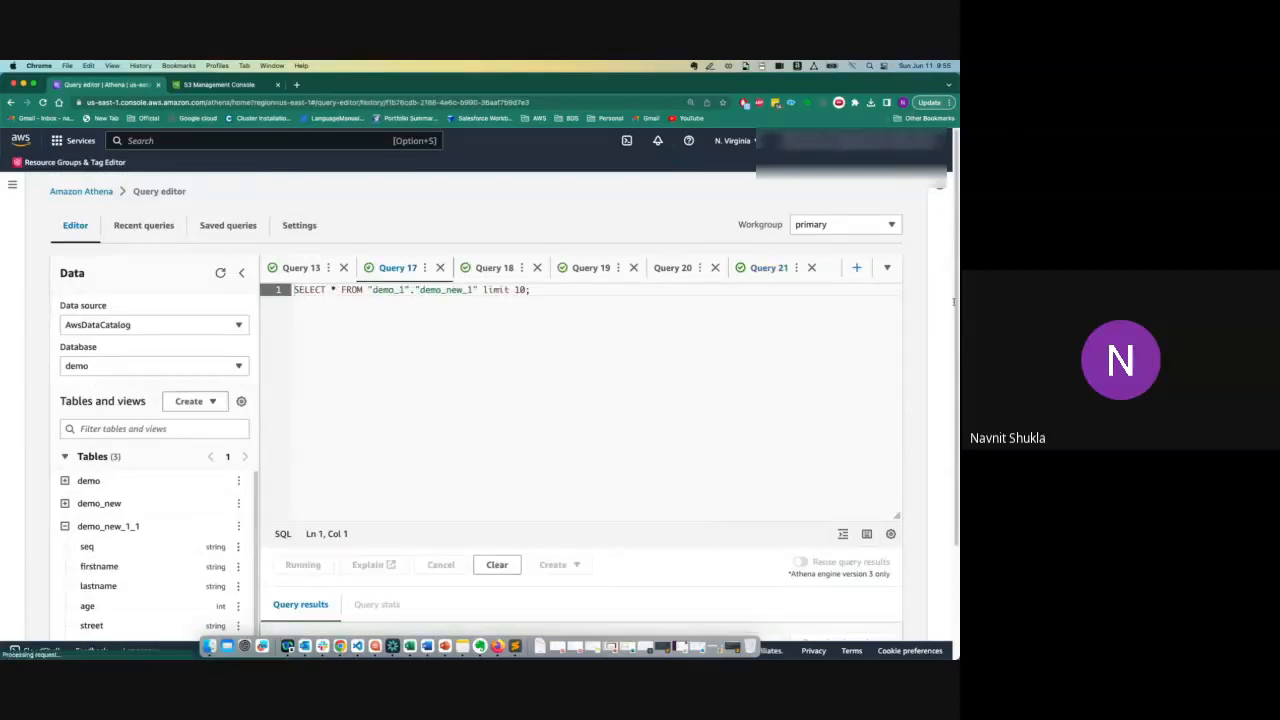
pyautogui.scroll(-4, 872, 370)
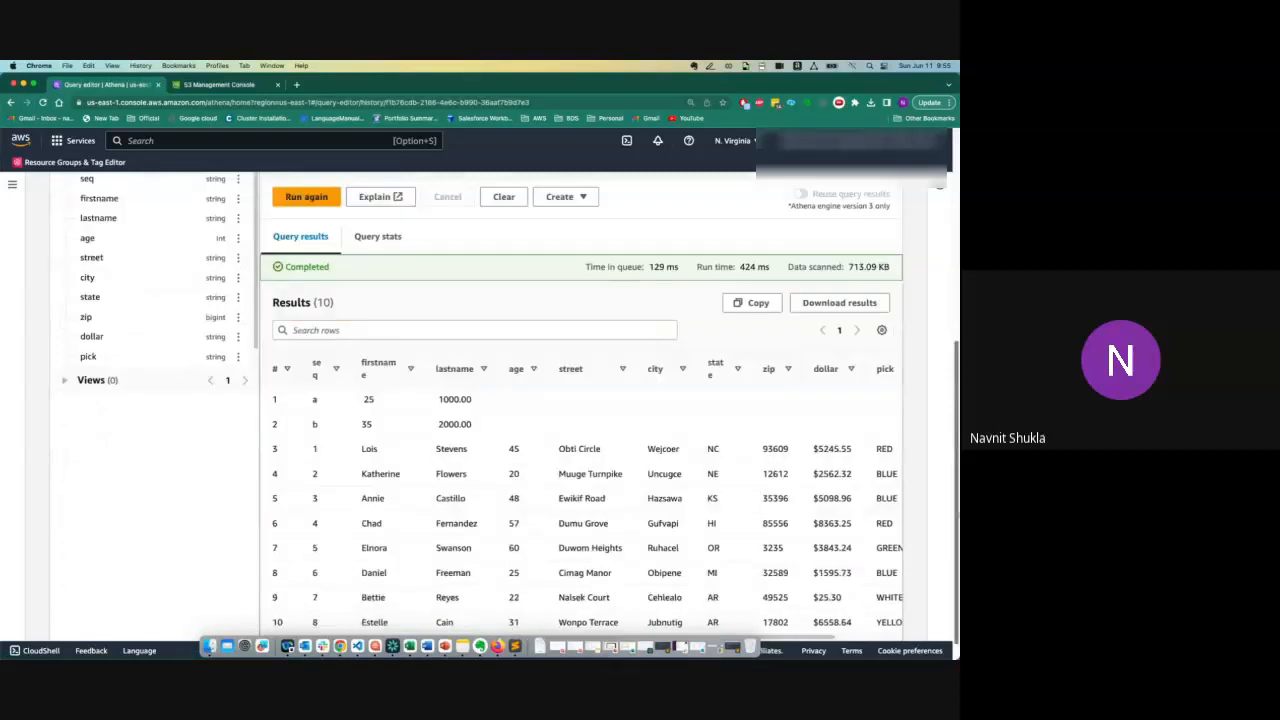
# - Examine how the rows from demo_1.csv fit the table's columns in the Query 17 results
pyautogui.scroll(-1, 500, 386)
pyautogui.moveTo(310, 378); pyautogui.dragTo(368, 390)
pyautogui.click(343, 383)
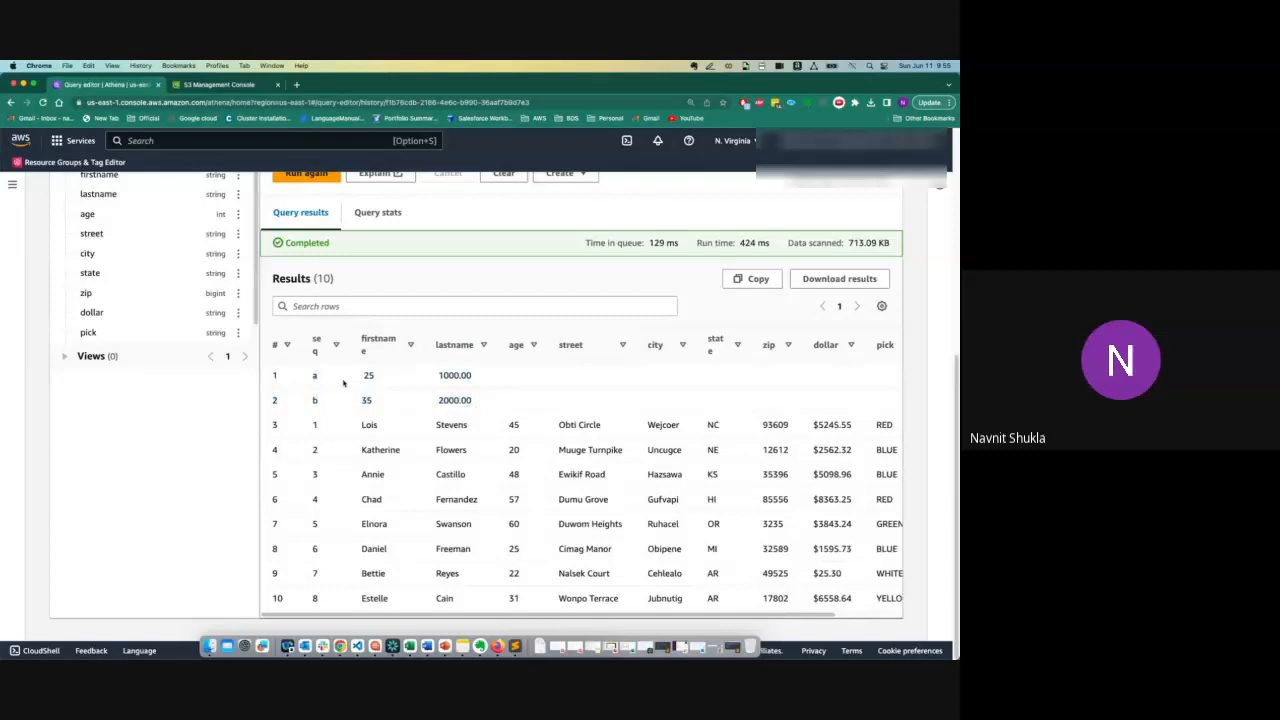
pyautogui.moveTo(277, 377); pyautogui.dragTo(475, 405)
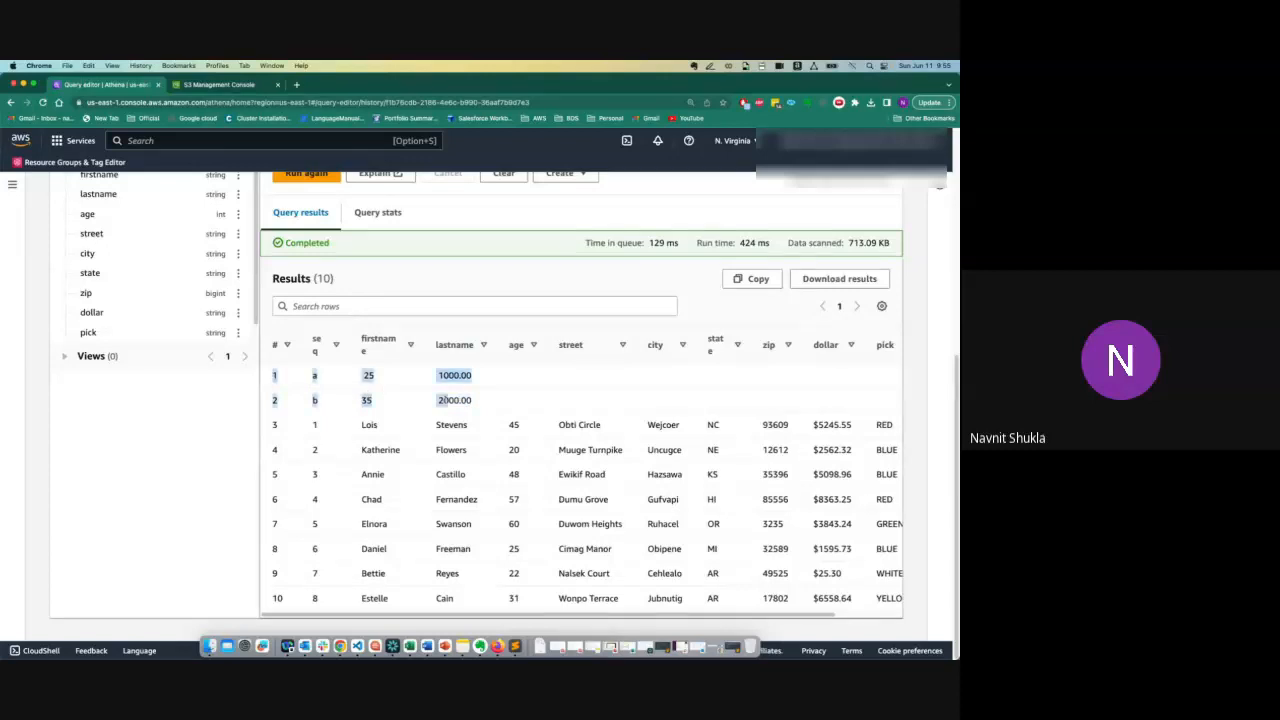
pyautogui.click(498, 421)
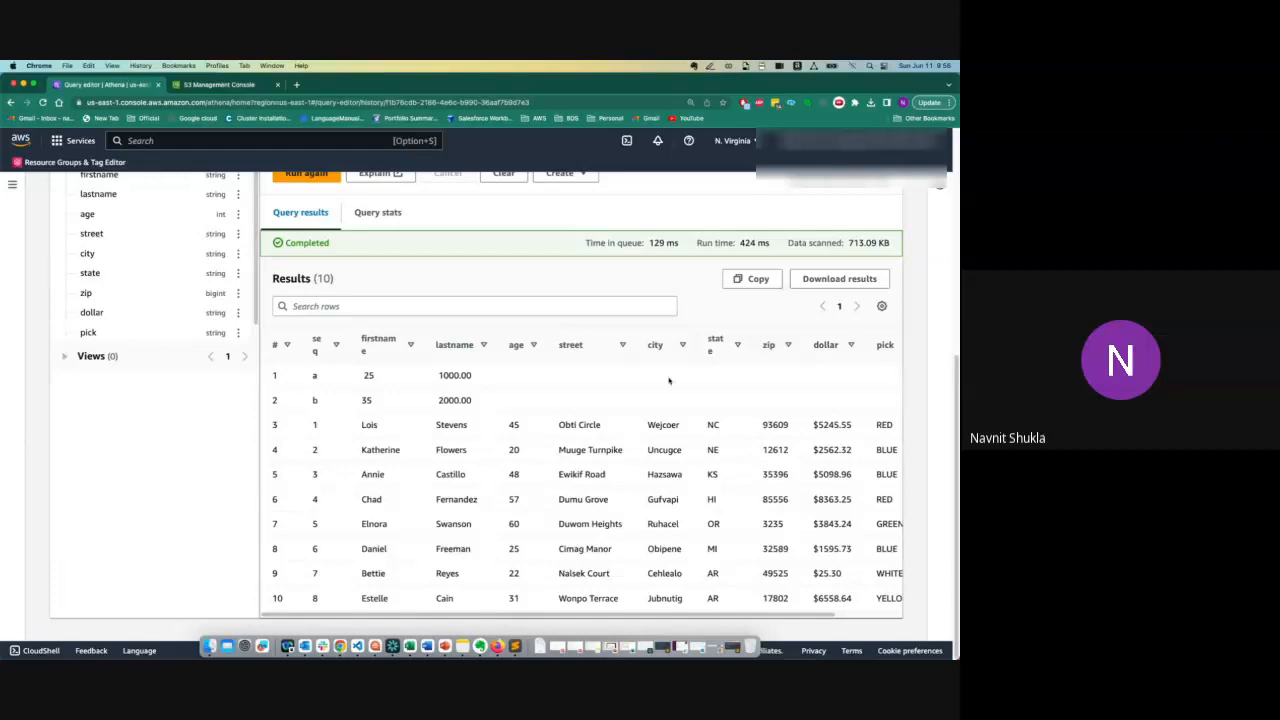
pyautogui.click(954, 237)
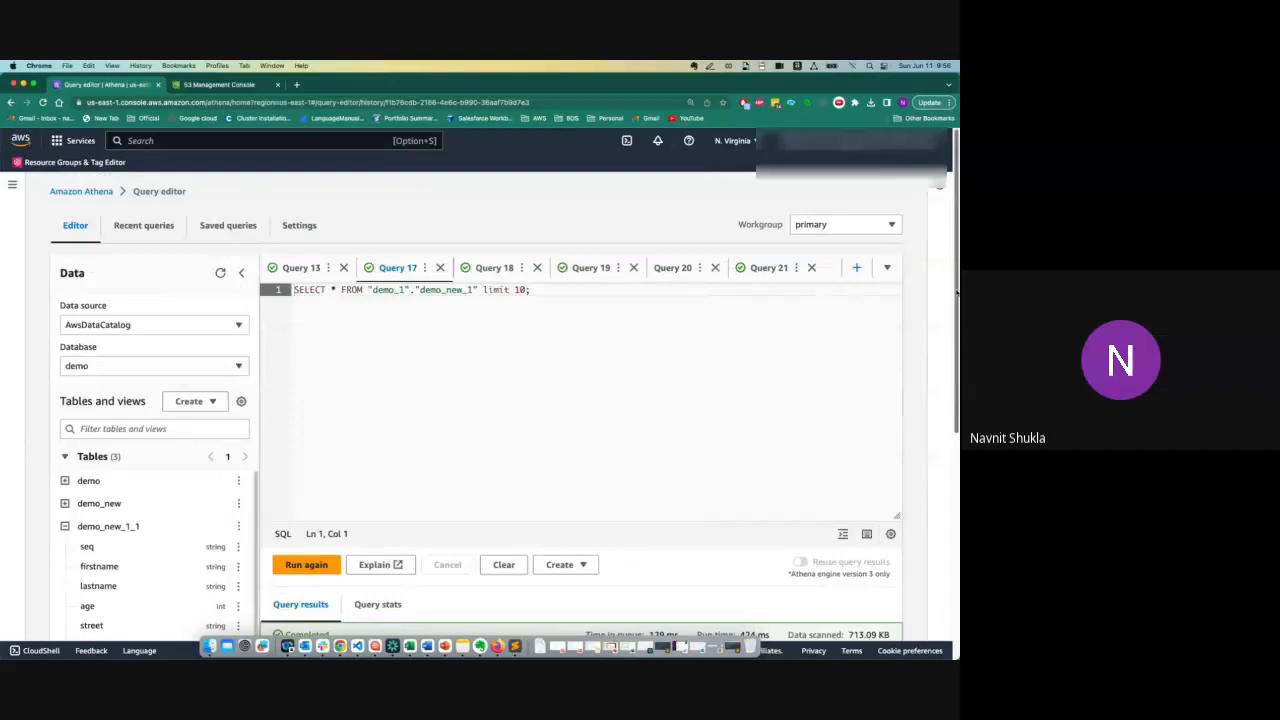
pyautogui.scroll(-3, 377, 486)
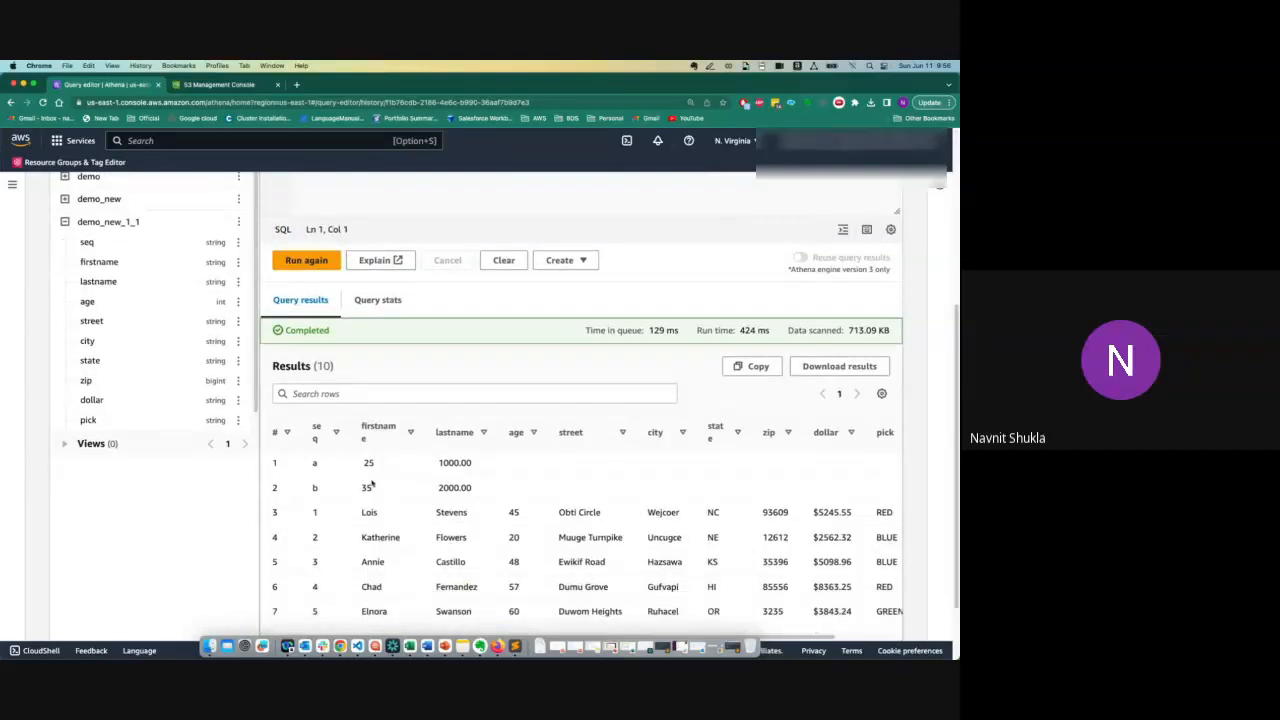
pyautogui.moveTo(476, 492); pyautogui.dragTo(268, 457)
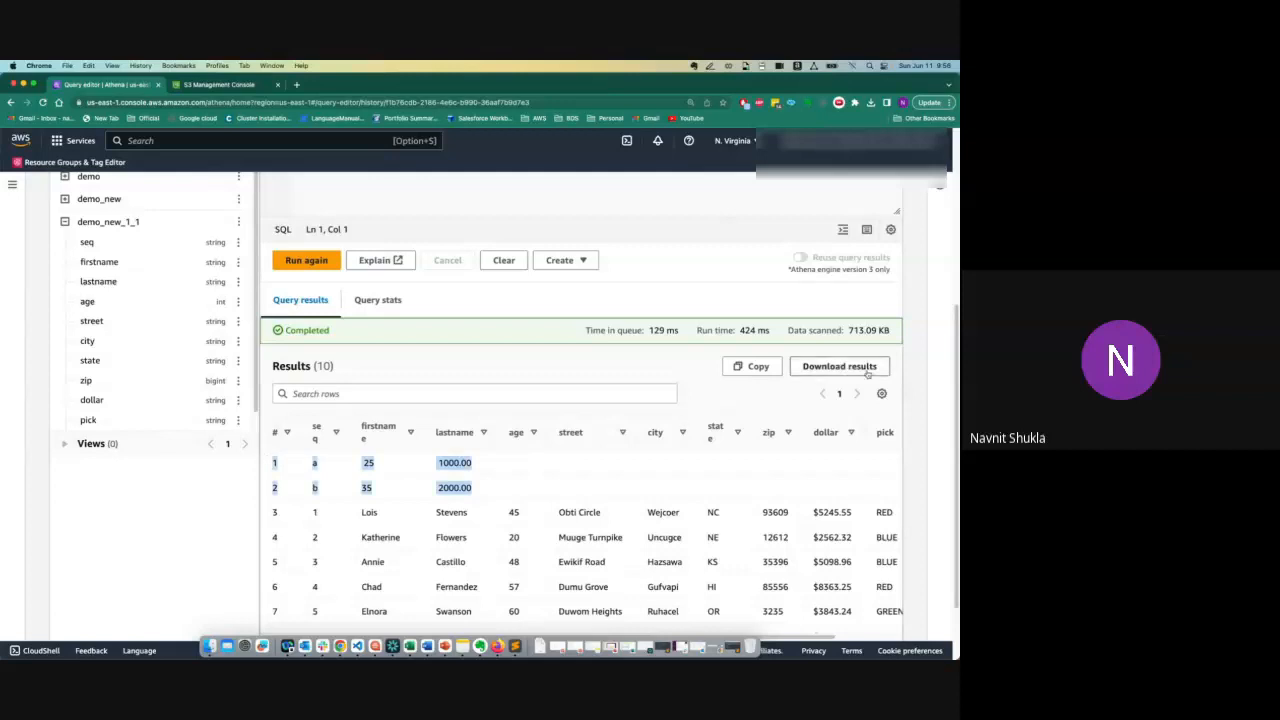
# - Switch back to the S3 console, leave the S3 Select page for the csv/ folder, and locate demo_1.csv
pyautogui.click(235, 85)
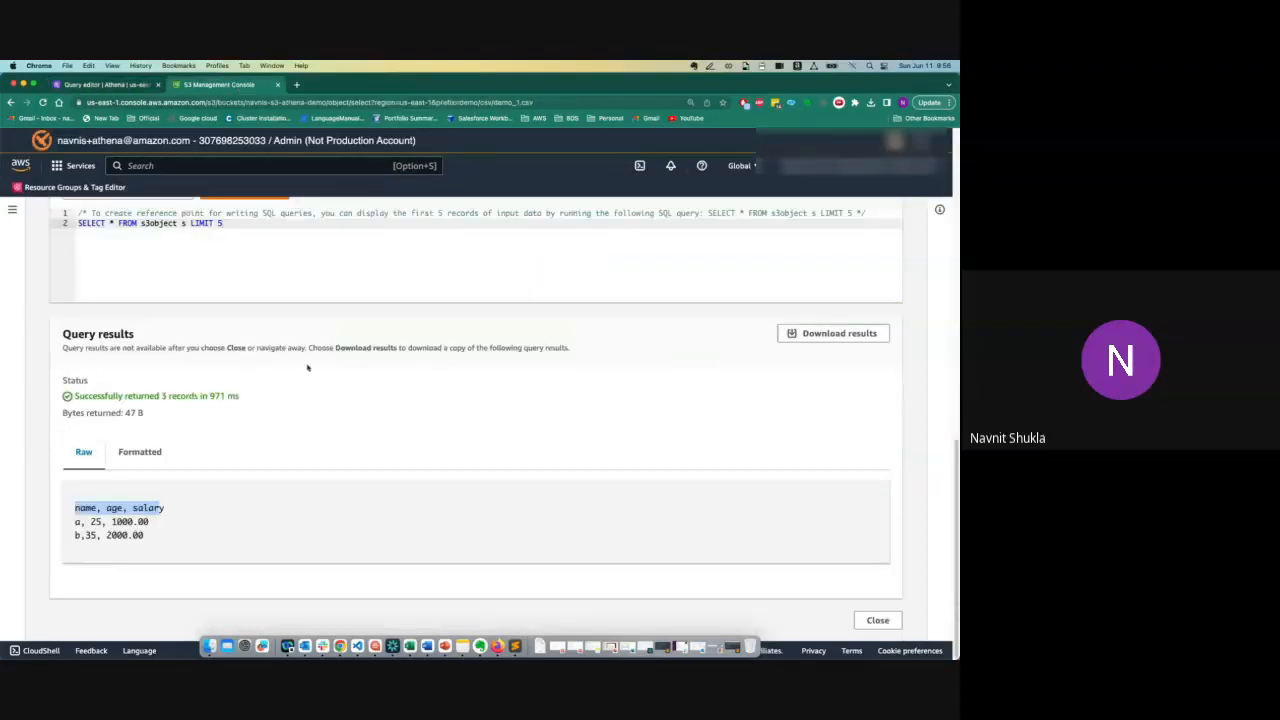
pyautogui.scroll(2, 957, 333)
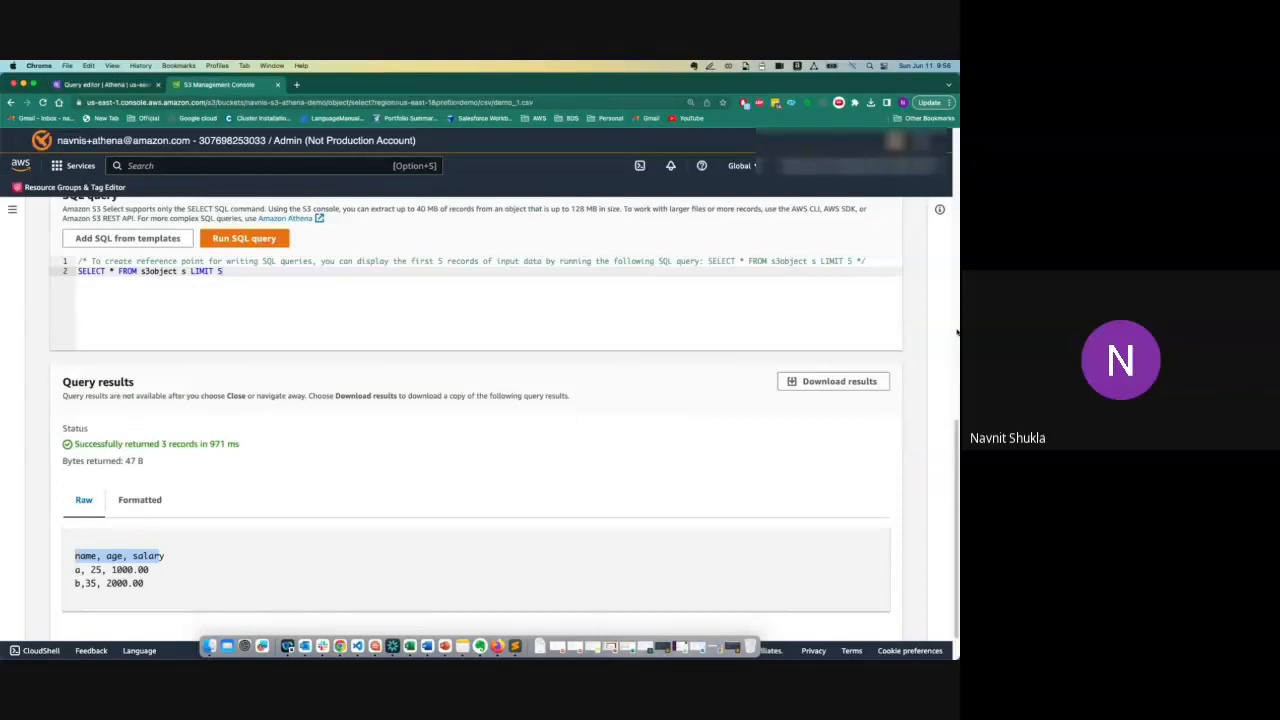
pyautogui.scroll(5, 957, 333)
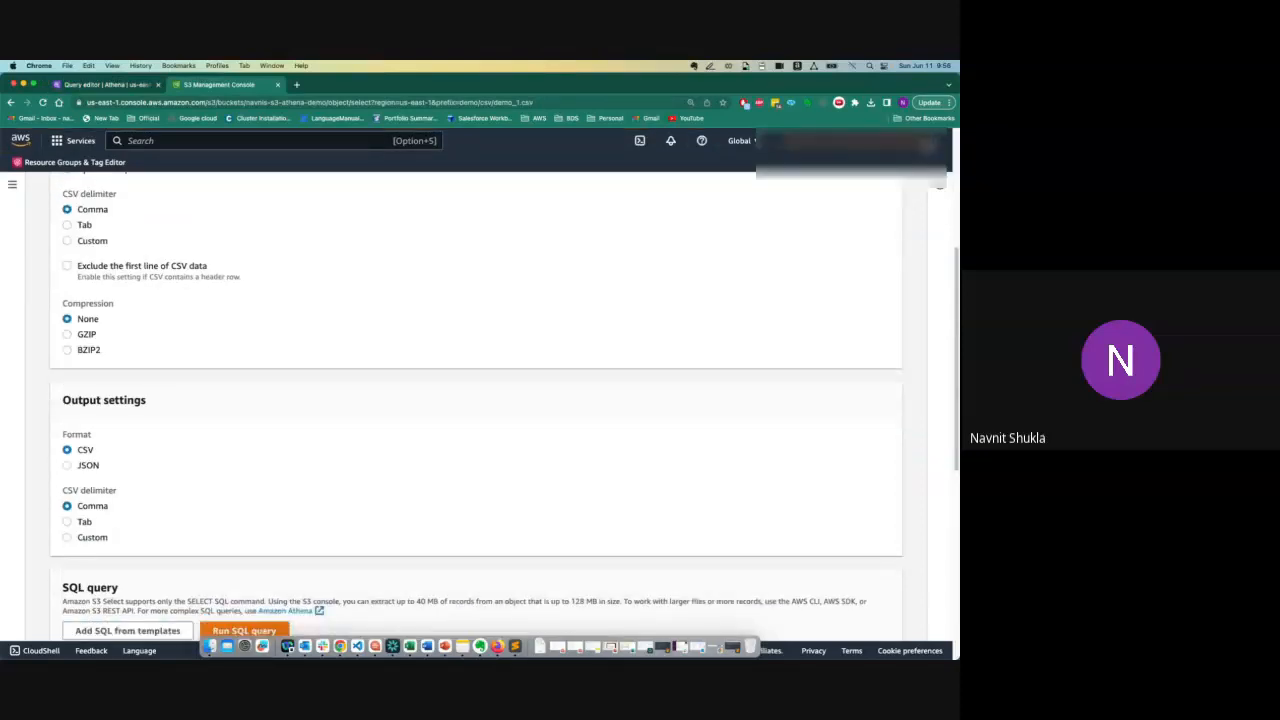
pyautogui.scroll(3, 957, 333)
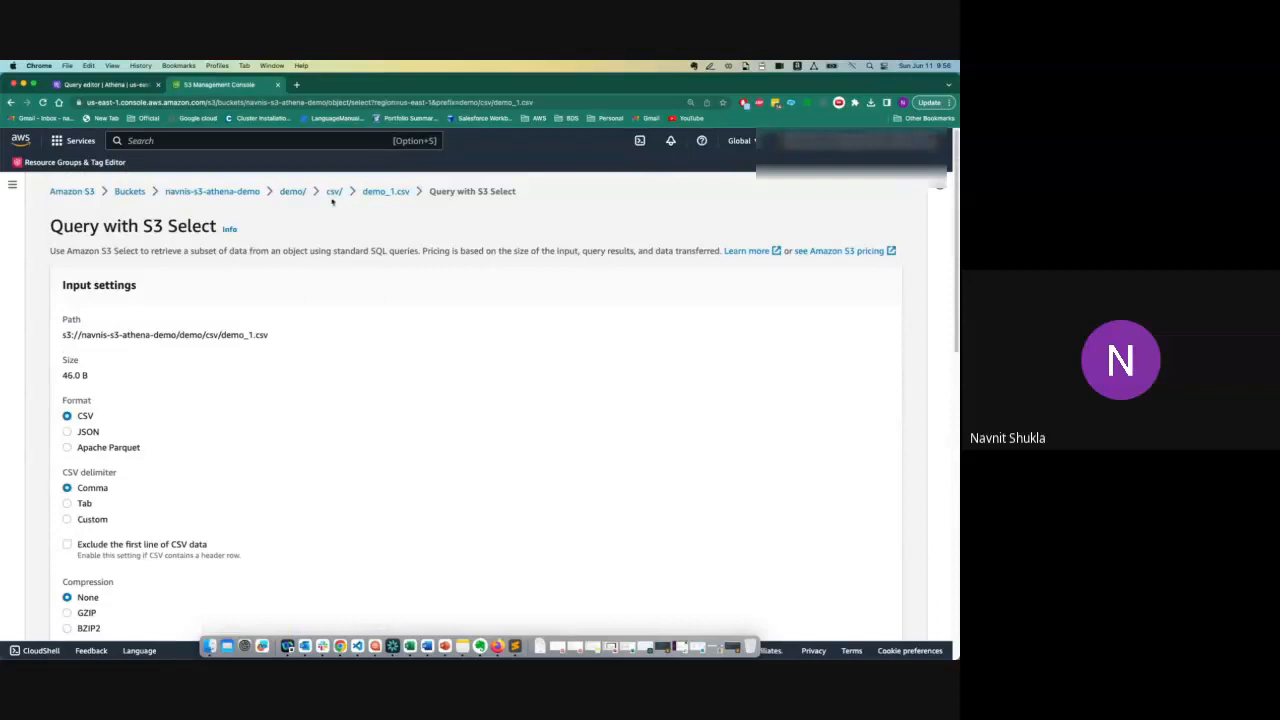
pyautogui.click(333, 192)
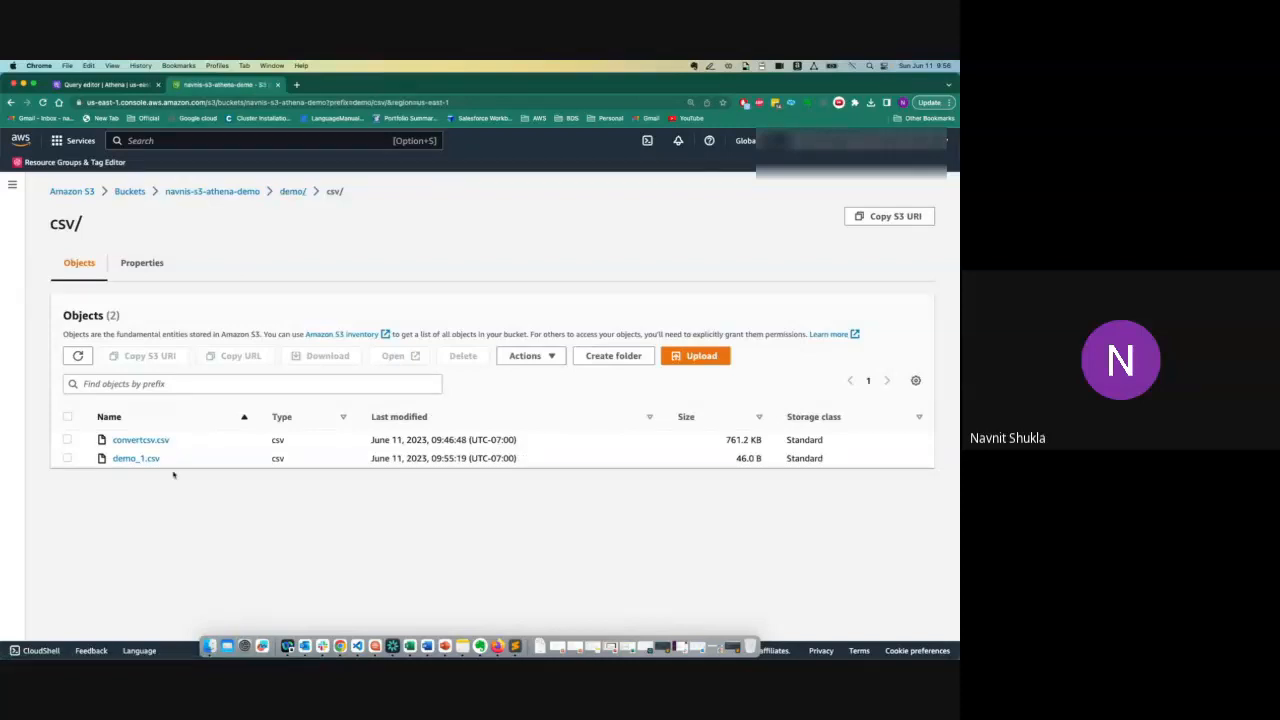
pyautogui.moveTo(186, 472); pyautogui.dragTo(102, 459)
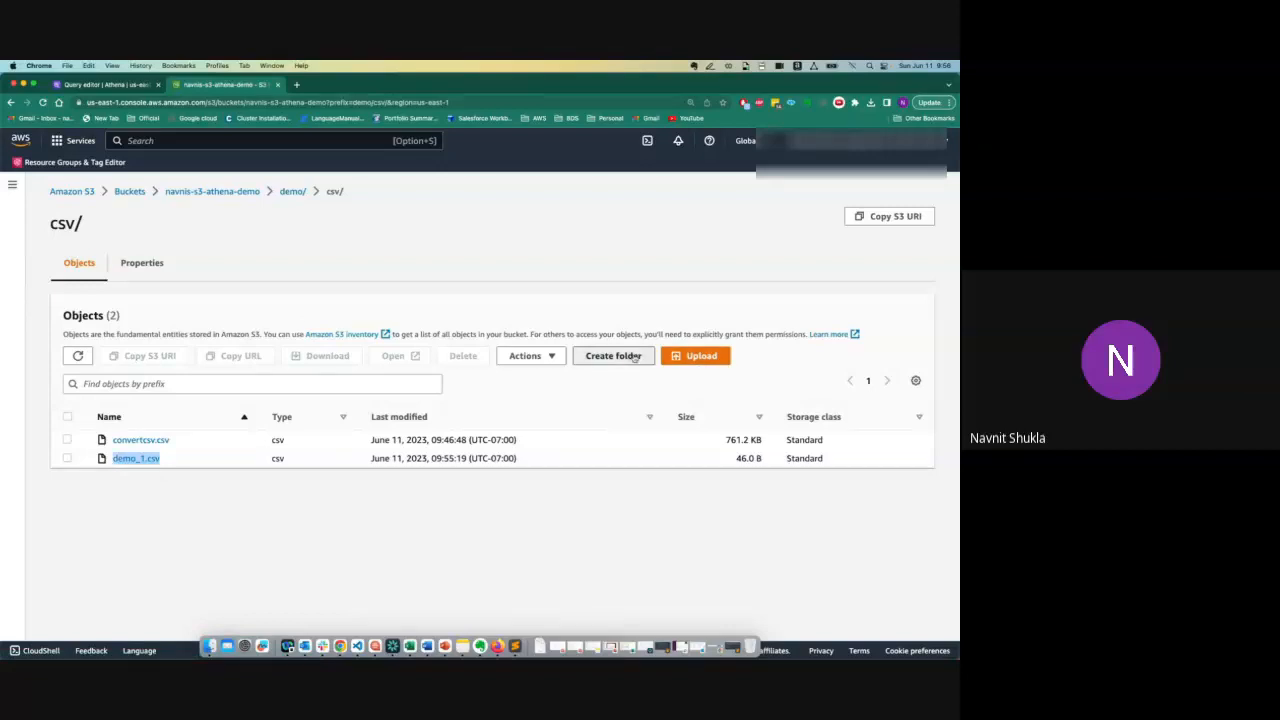
# - Create a folder named demo_1 inside csv/
pyautogui.click(634, 357)
pyautogui.write('de')
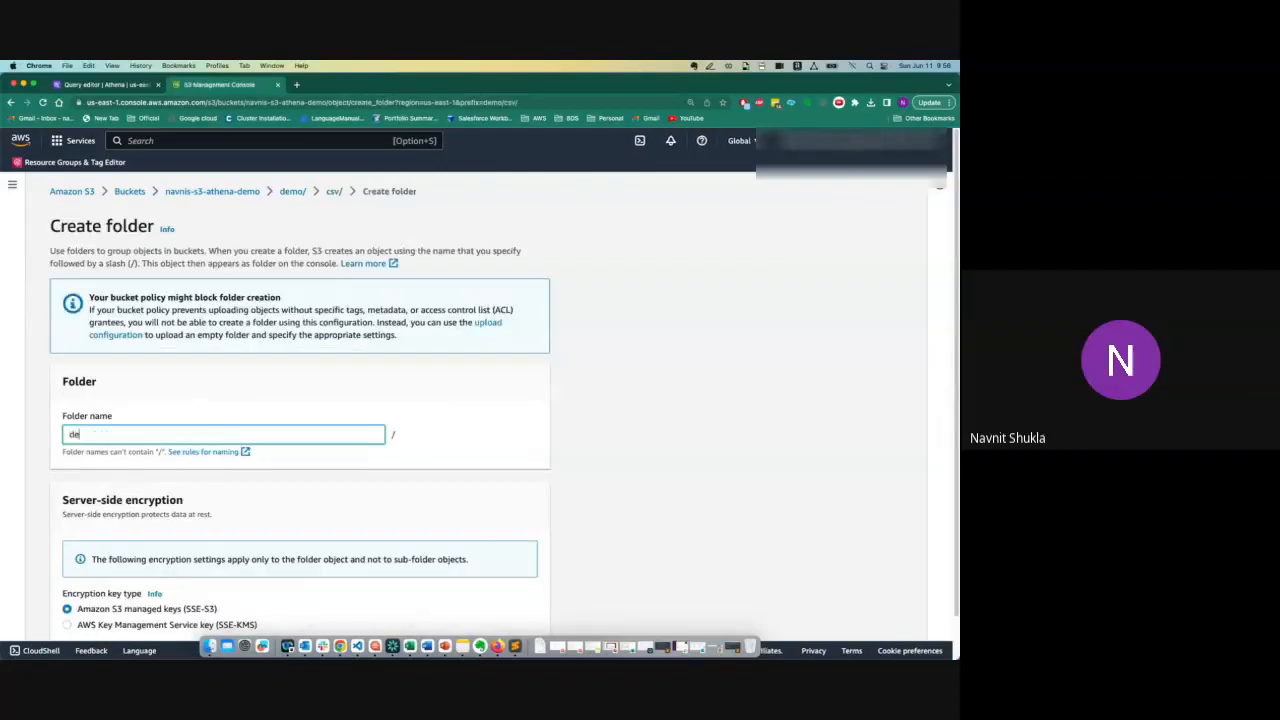
pyautogui.write('mo_1')
pyautogui.scroll(-1, 408, 467)
pyautogui.click(495, 621)
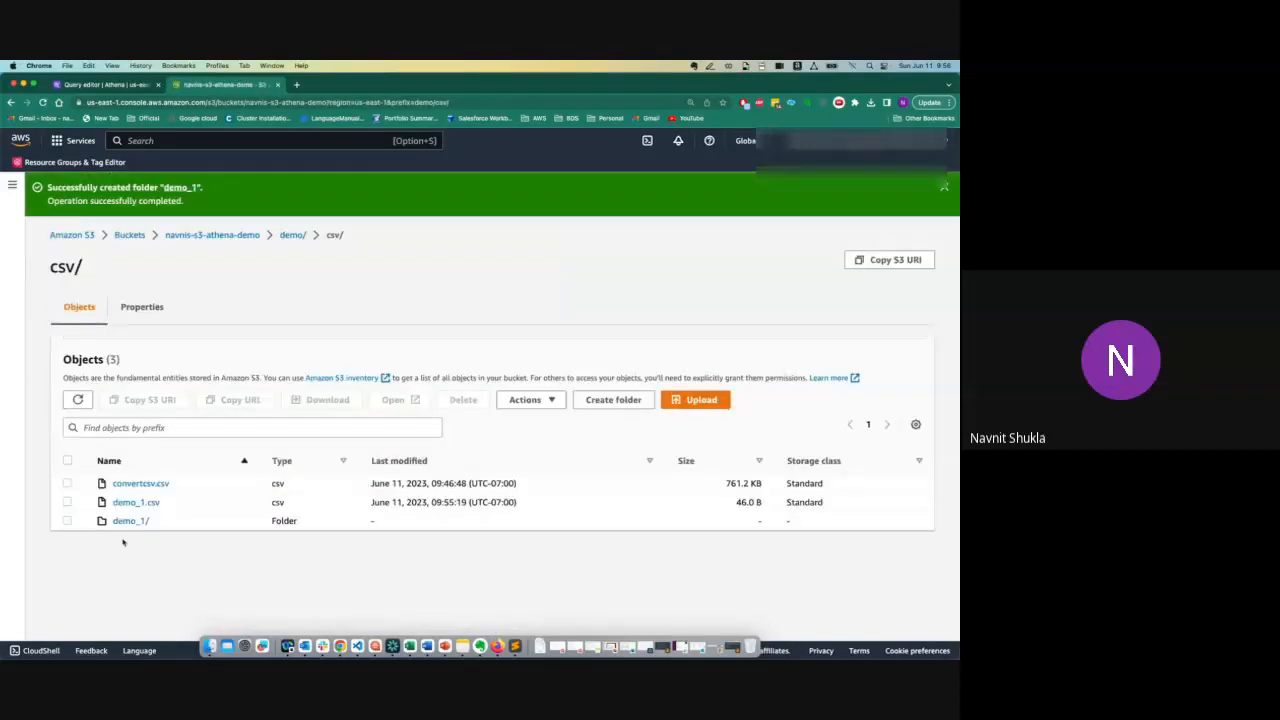
# - Move demo_1.csv from csv/ into the csv/demo_1/ folder
pyautogui.click(67, 502)
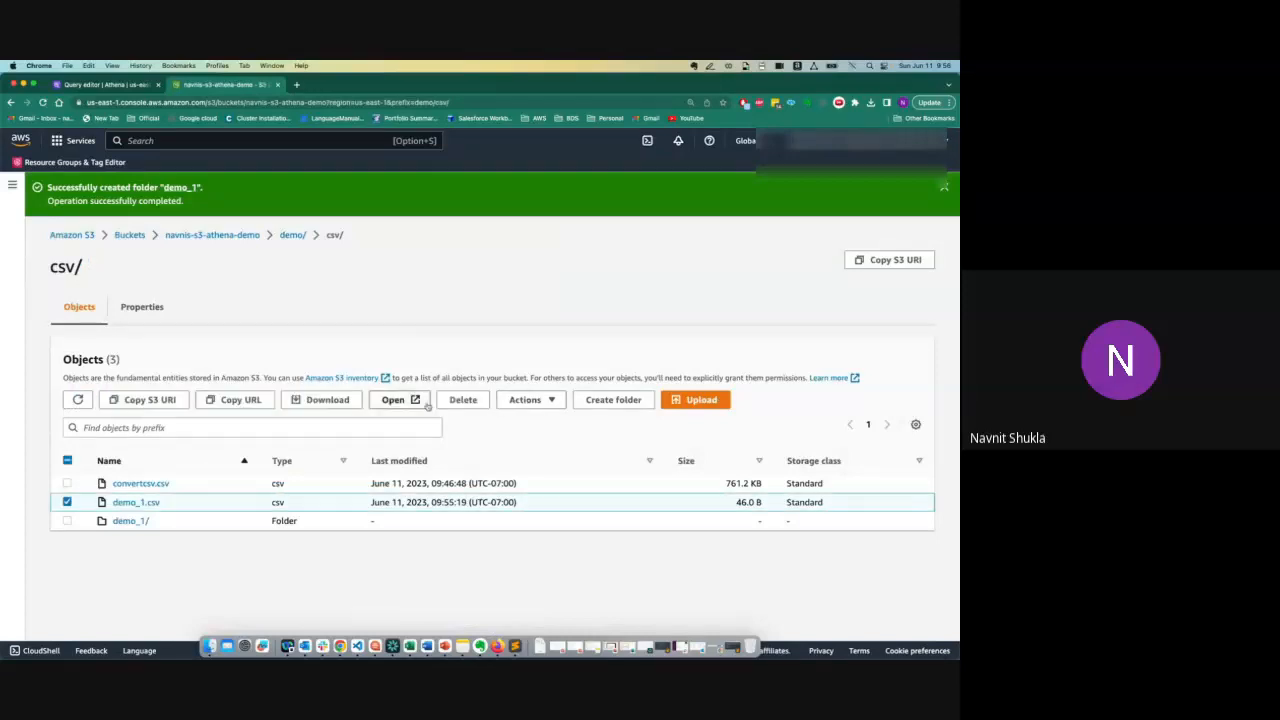
pyautogui.click(525, 400)
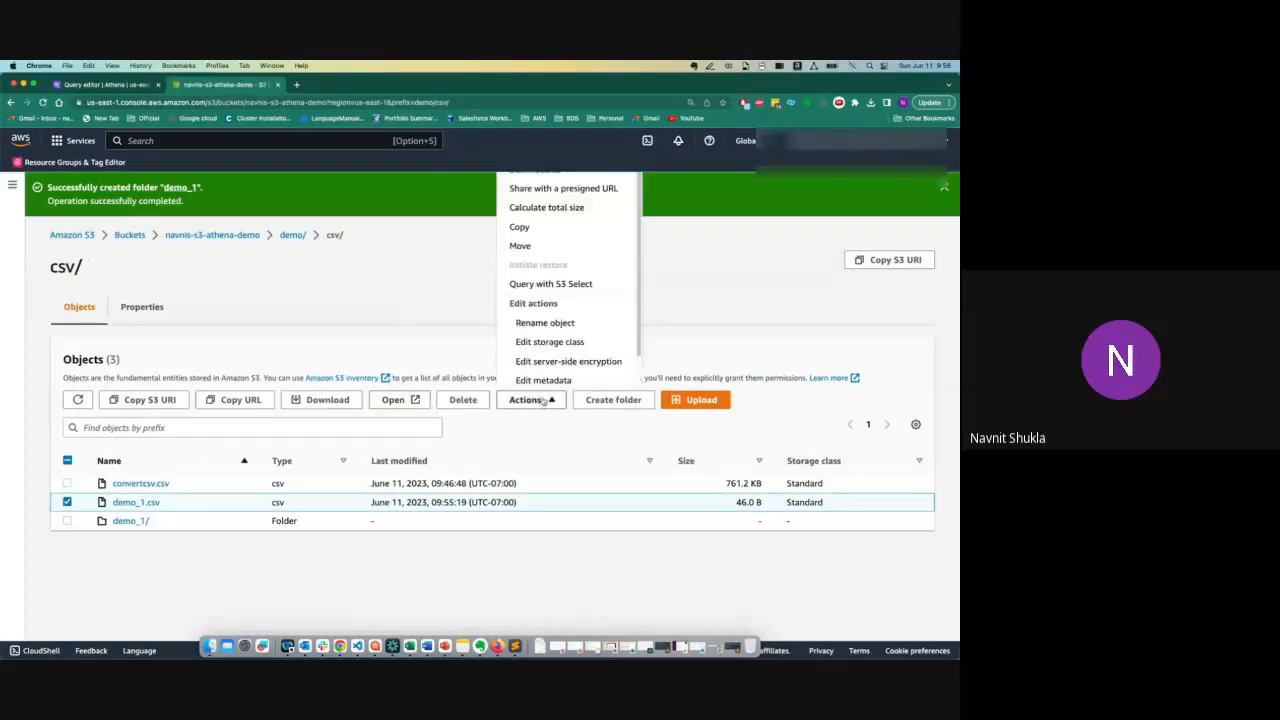
pyautogui.click(544, 249)
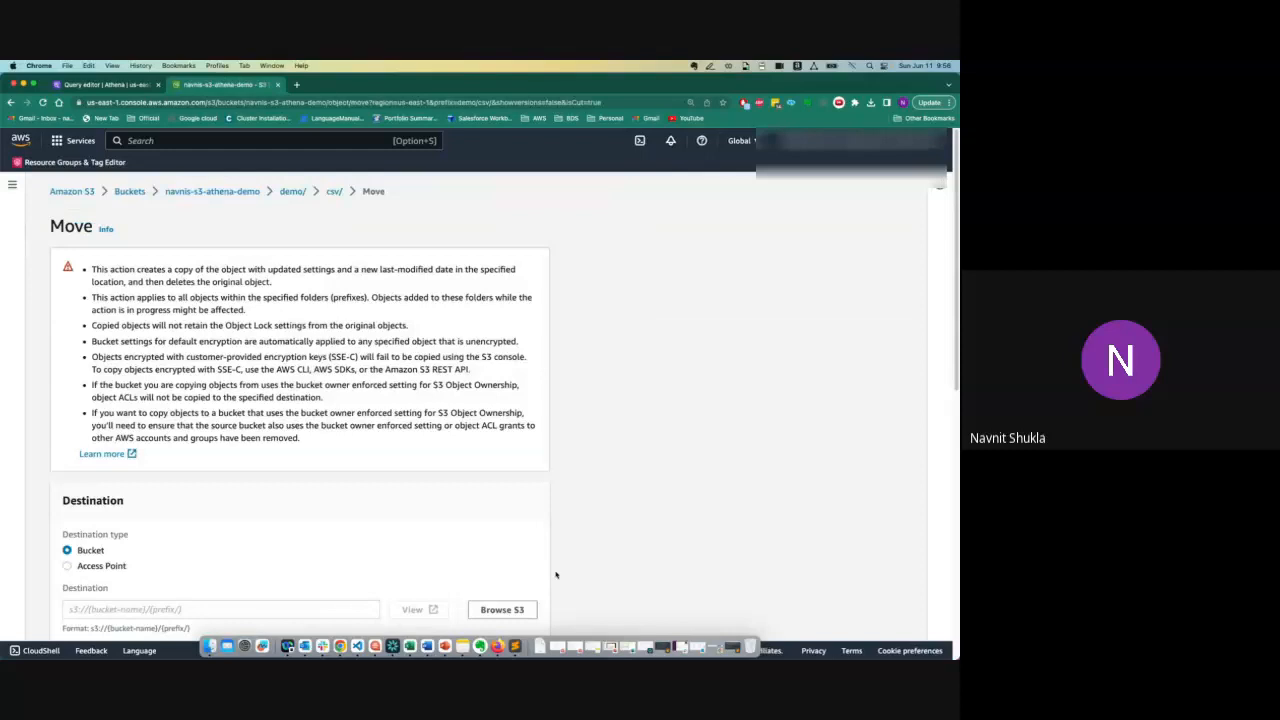
pyautogui.click(500, 609)
pyautogui.click(91, 441)
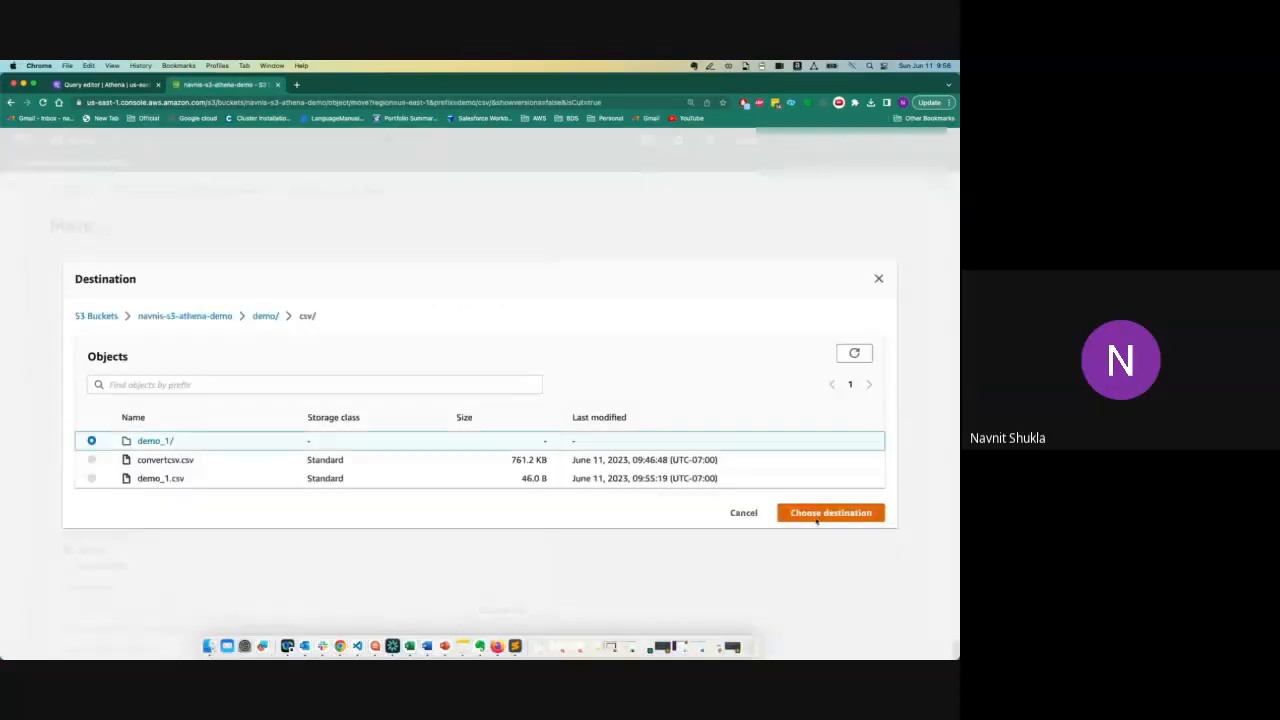
pyautogui.click(817, 514)
pyautogui.moveTo(957, 397); pyautogui.dragTo(957, 630)
pyautogui.click(530, 620)
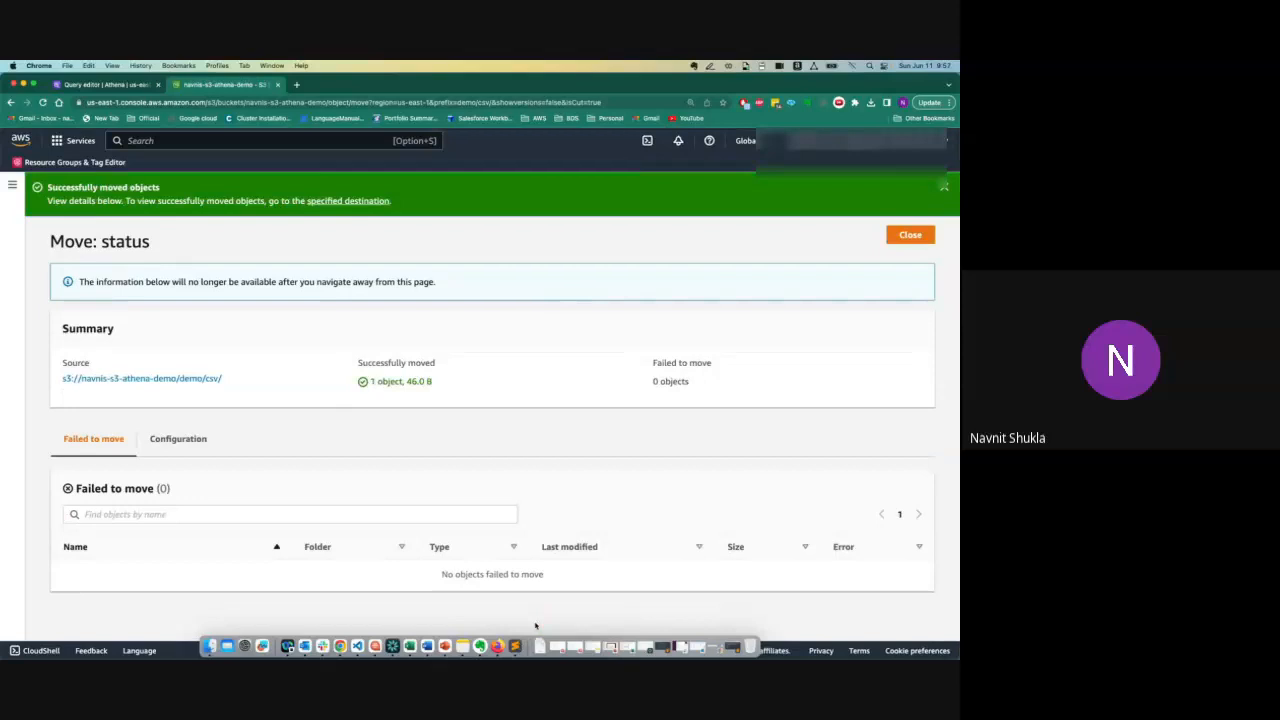
# - Check the Query 17 text in Athena, return to the S3 console, and open the move's source folder csv/ to view its objects
pyautogui.click(112, 84)
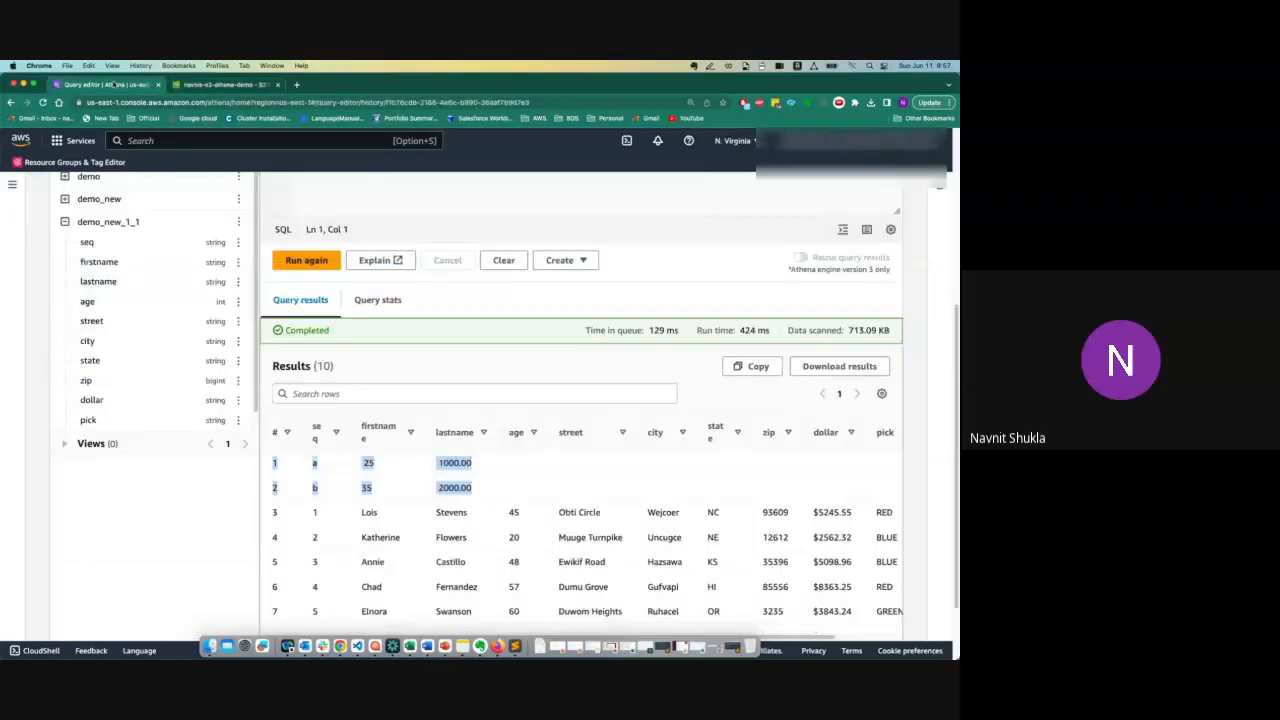
pyautogui.moveTo(957, 271)
pyautogui.mouseDown()
pyautogui.moveTo(959, 472)
pyautogui.moveTo(957, 272)
pyautogui.mouseUp()
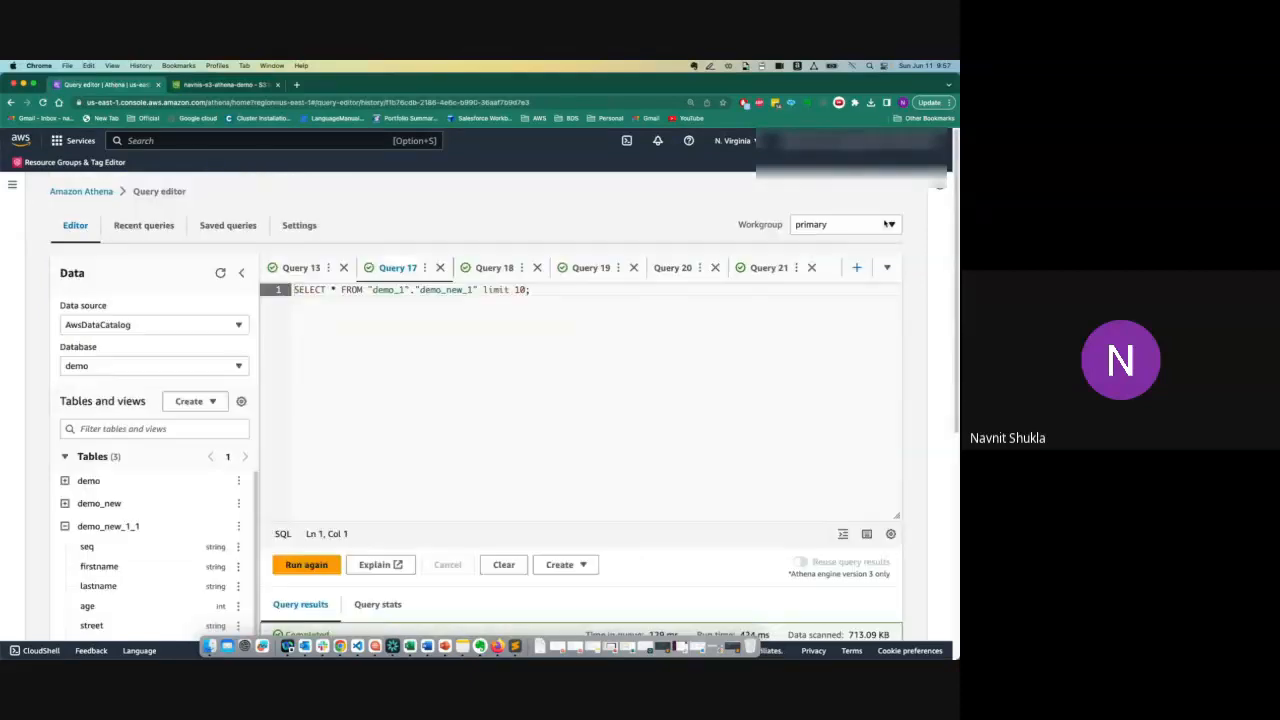
pyautogui.click(236, 85)
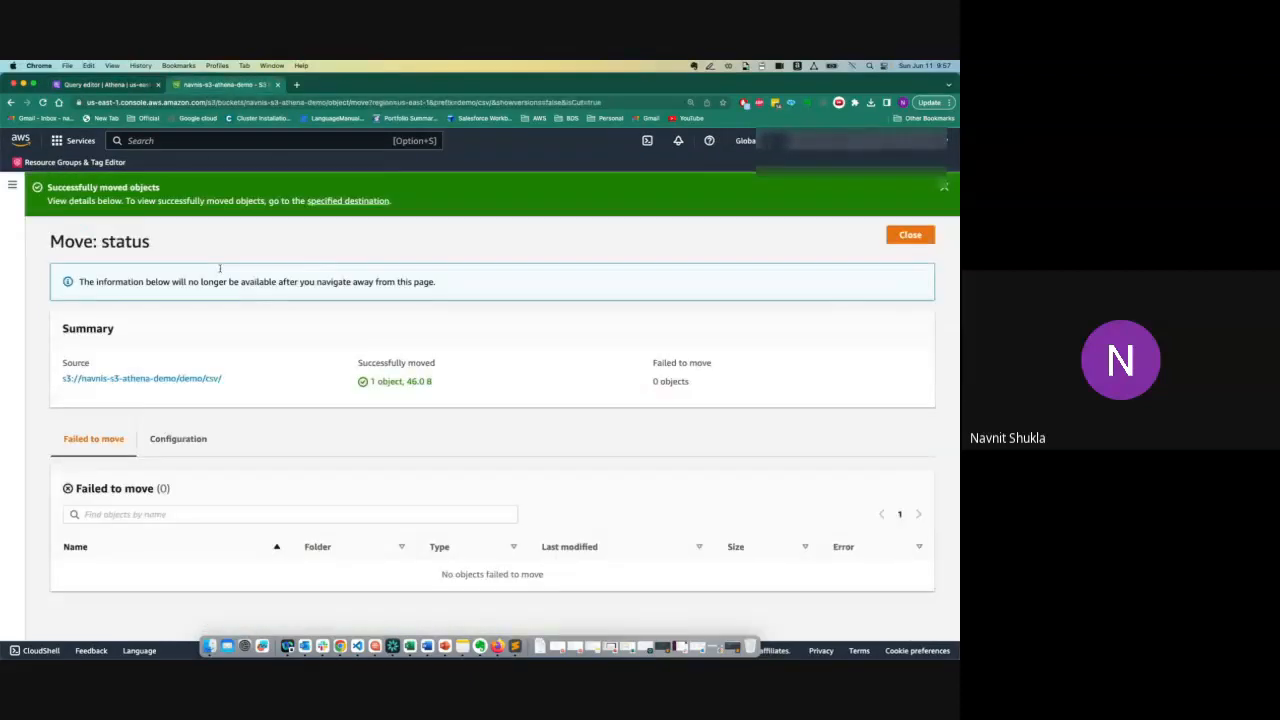
pyautogui.click(202, 380)
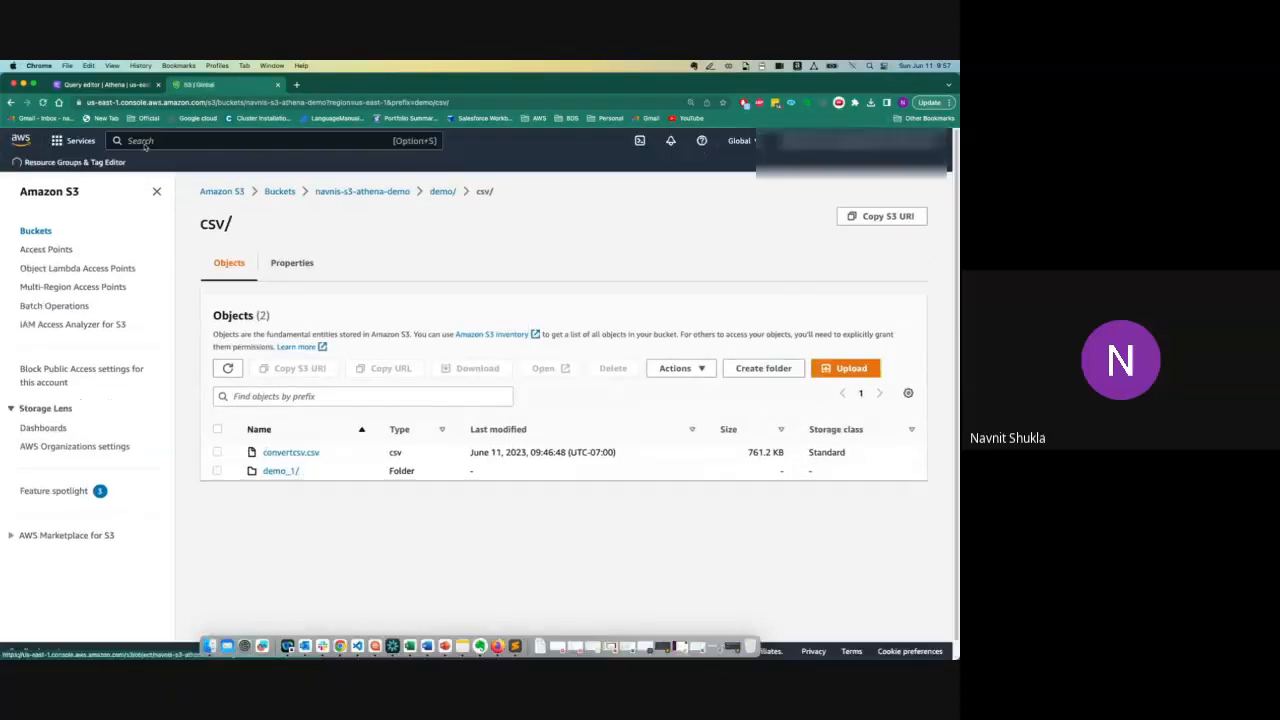
# - Switch back to Athena, rerun Query 17, and check the results for the rows from demo_1.csv
pyautogui.click(115, 85)
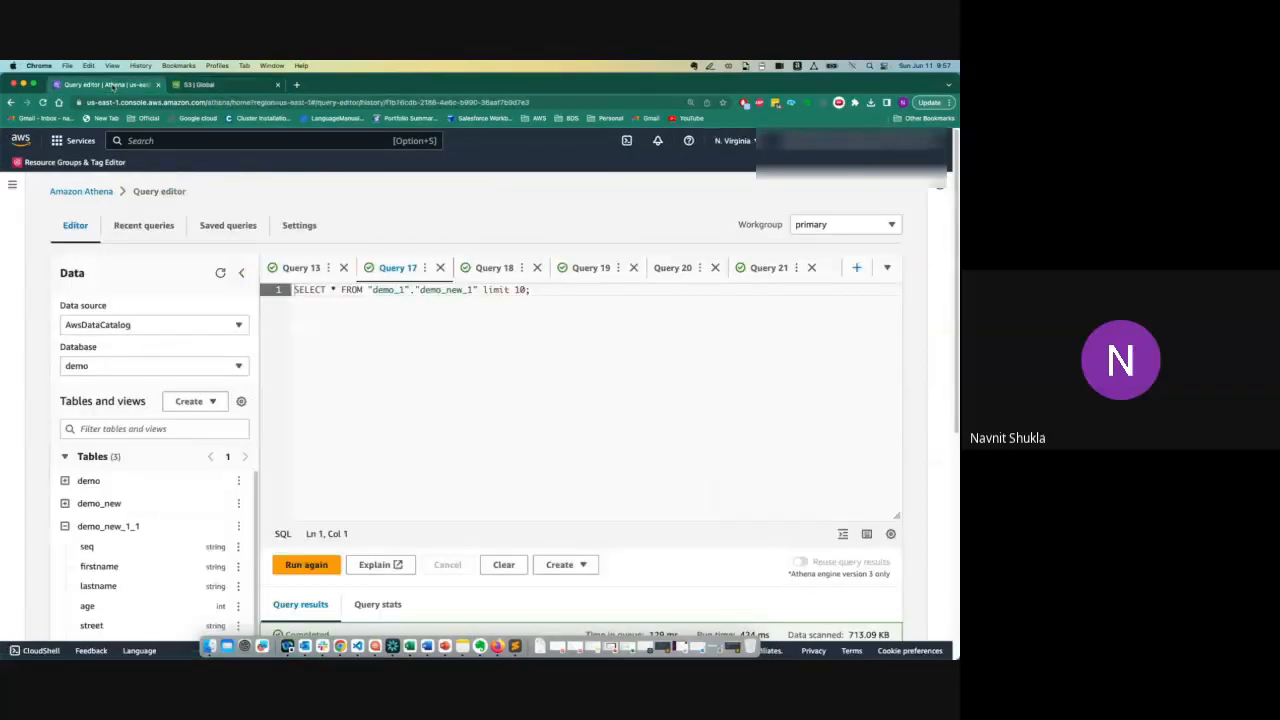
pyautogui.scroll(-4, 948, 467)
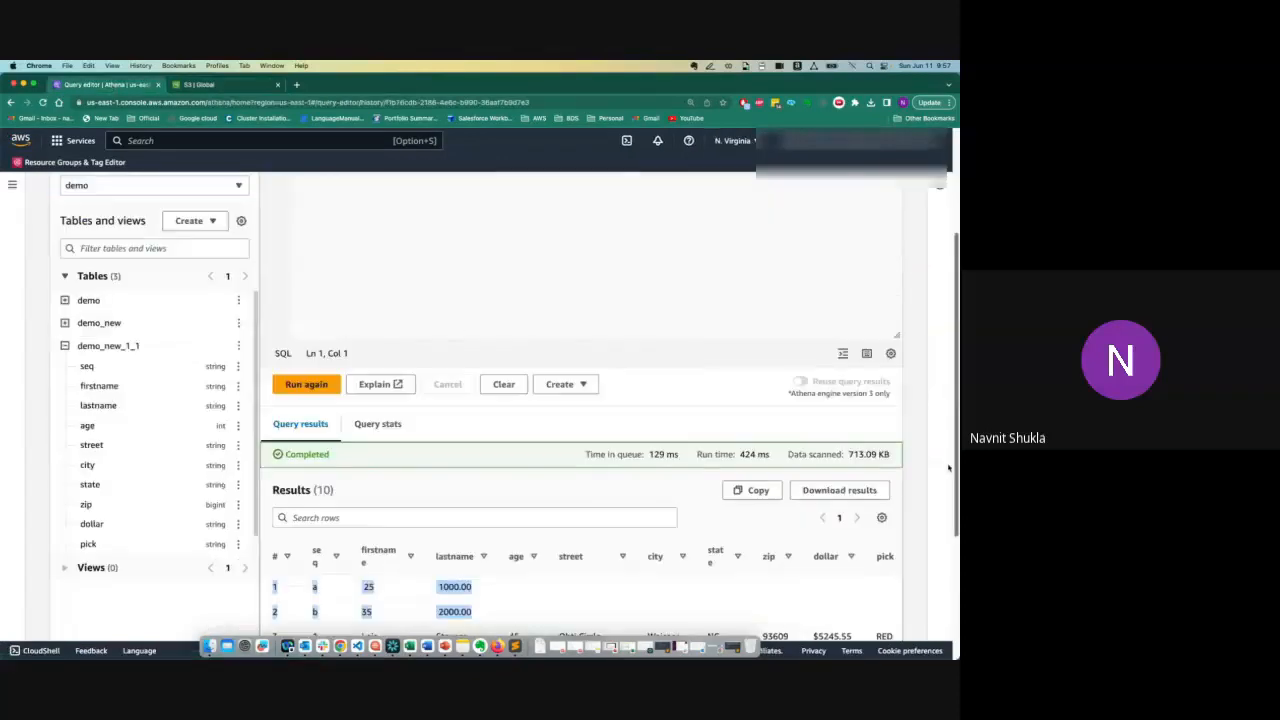
pyautogui.scroll(-2, 948, 467)
pyautogui.click(303, 314)
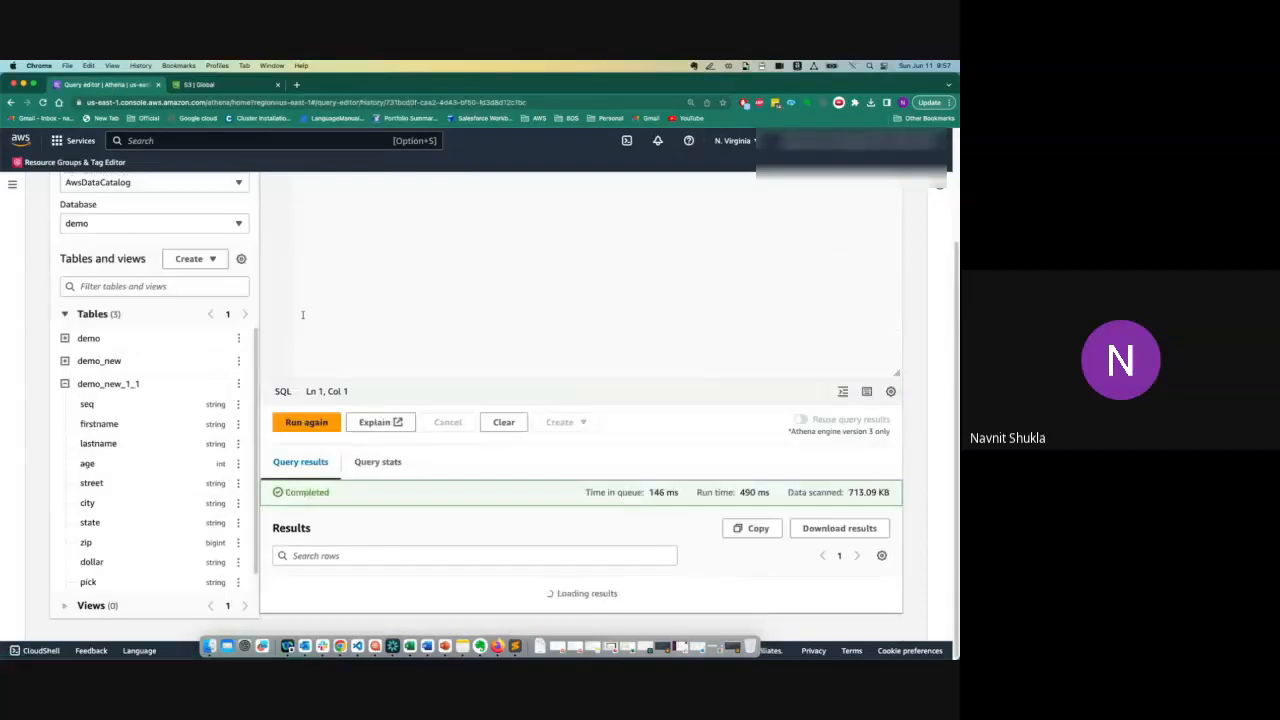
pyautogui.scroll(-2, 790, 293)
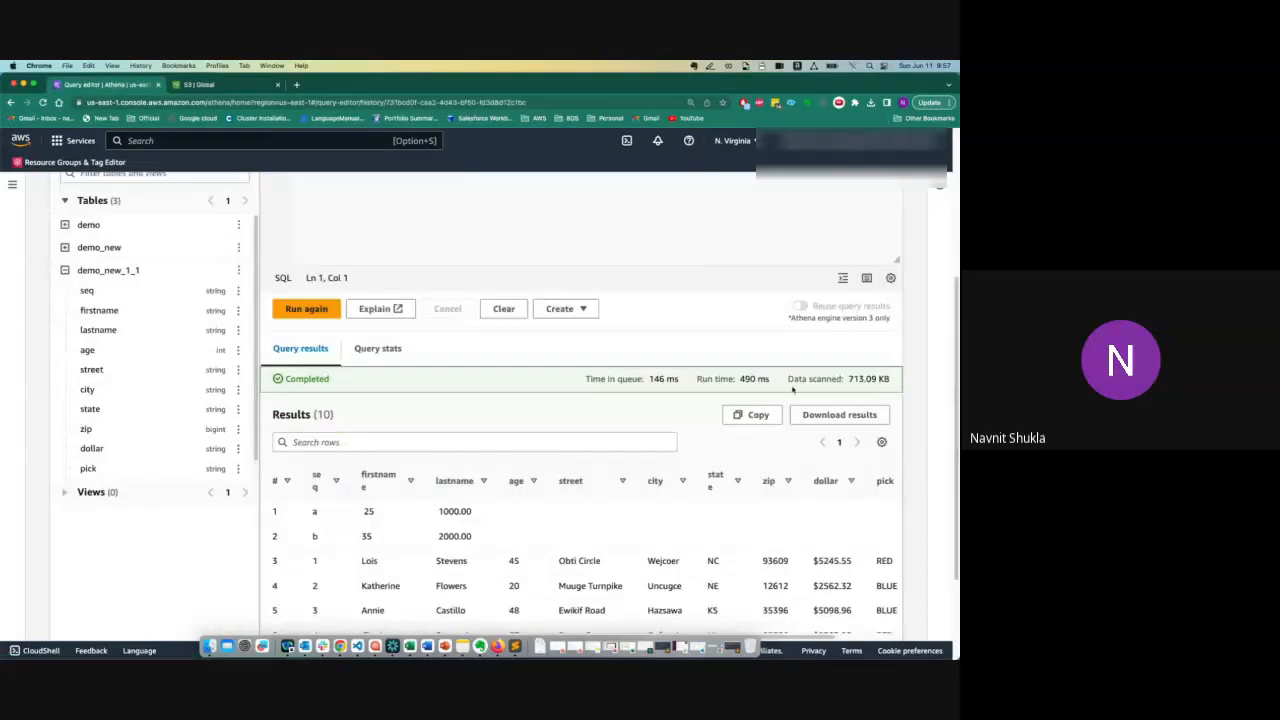
pyautogui.moveTo(489, 536); pyautogui.dragTo(273, 511)
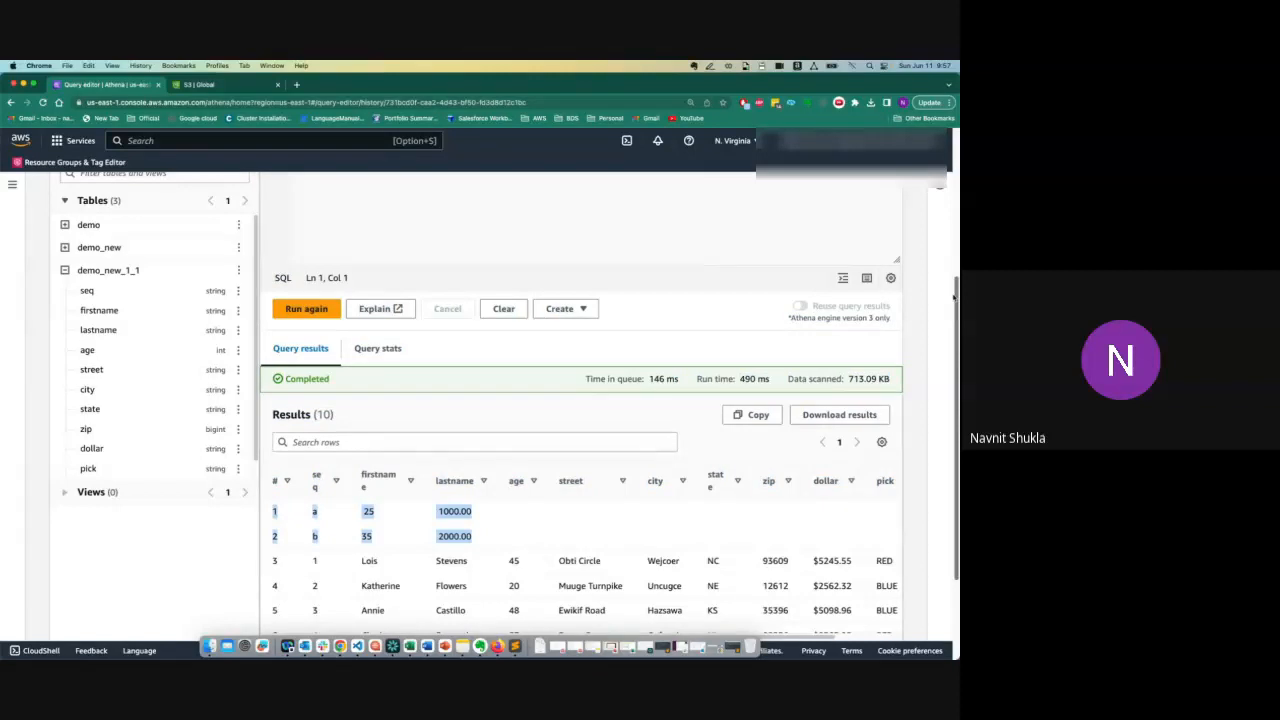
pyautogui.scroll(5, 954, 295)
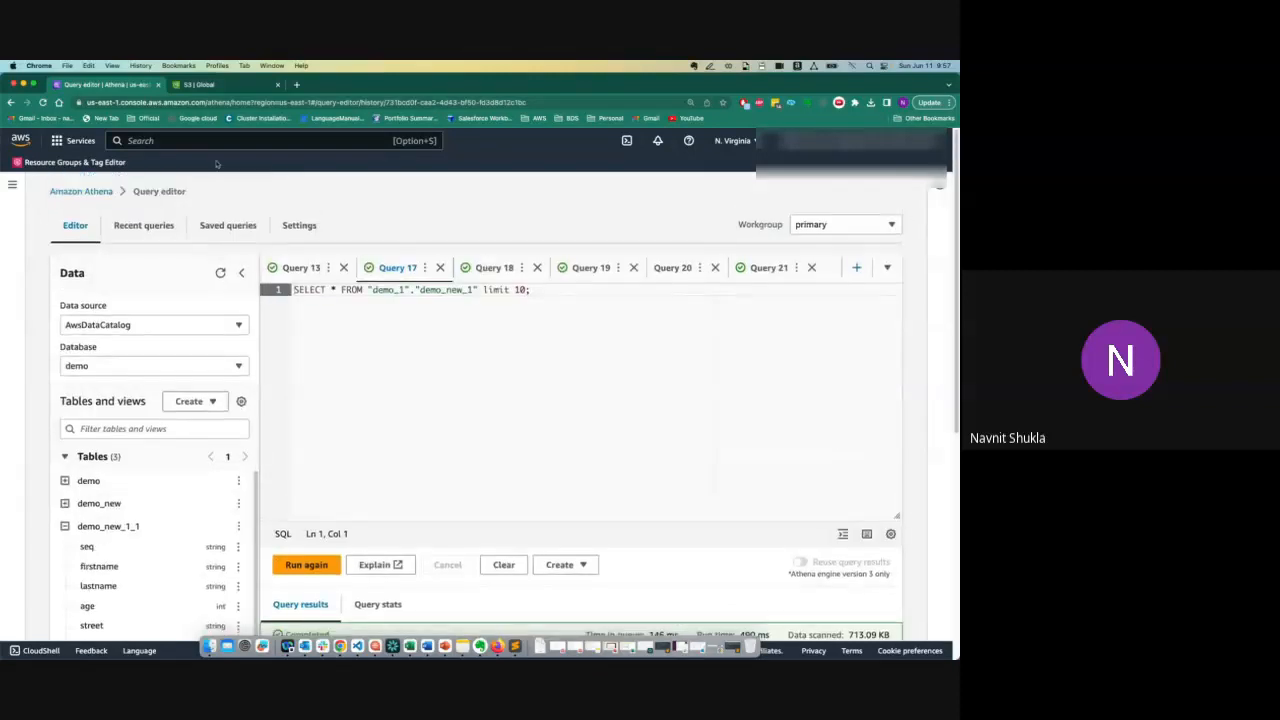
# - Reload the signed-out Athena query editor and bring the Query 17 results back into view
pyautogui.click(42, 102)
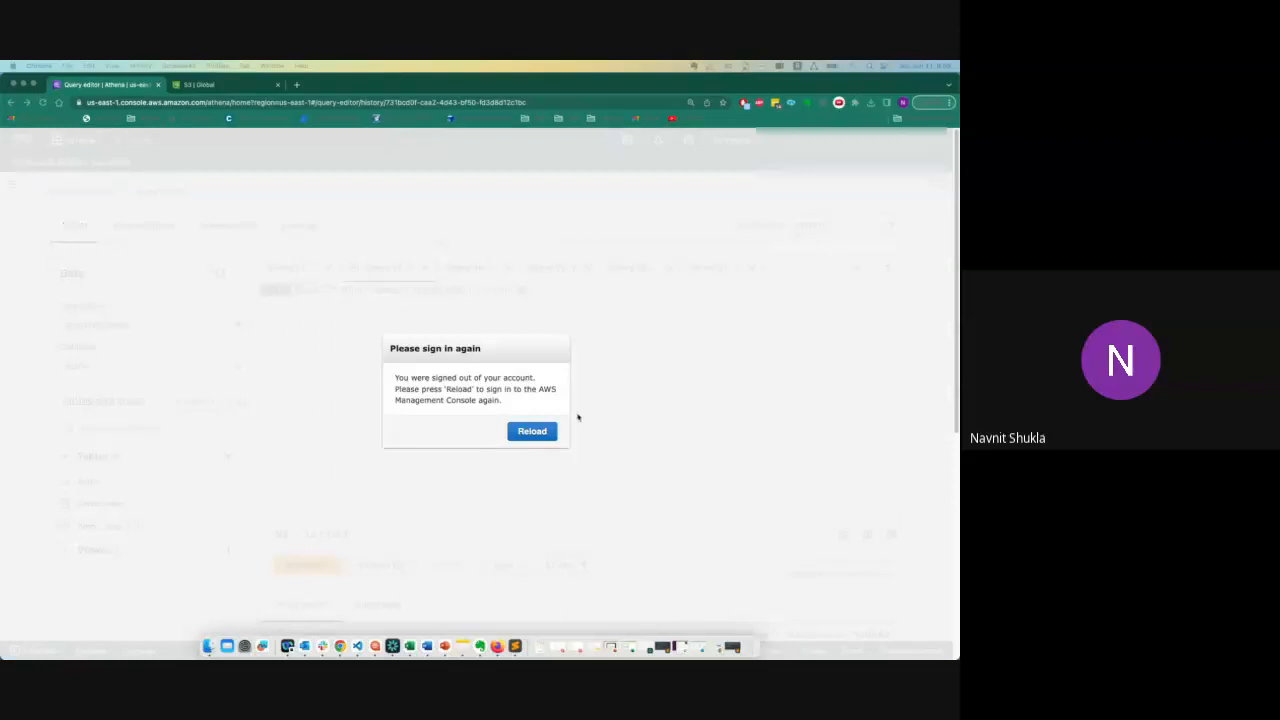
pyautogui.click(532, 433)
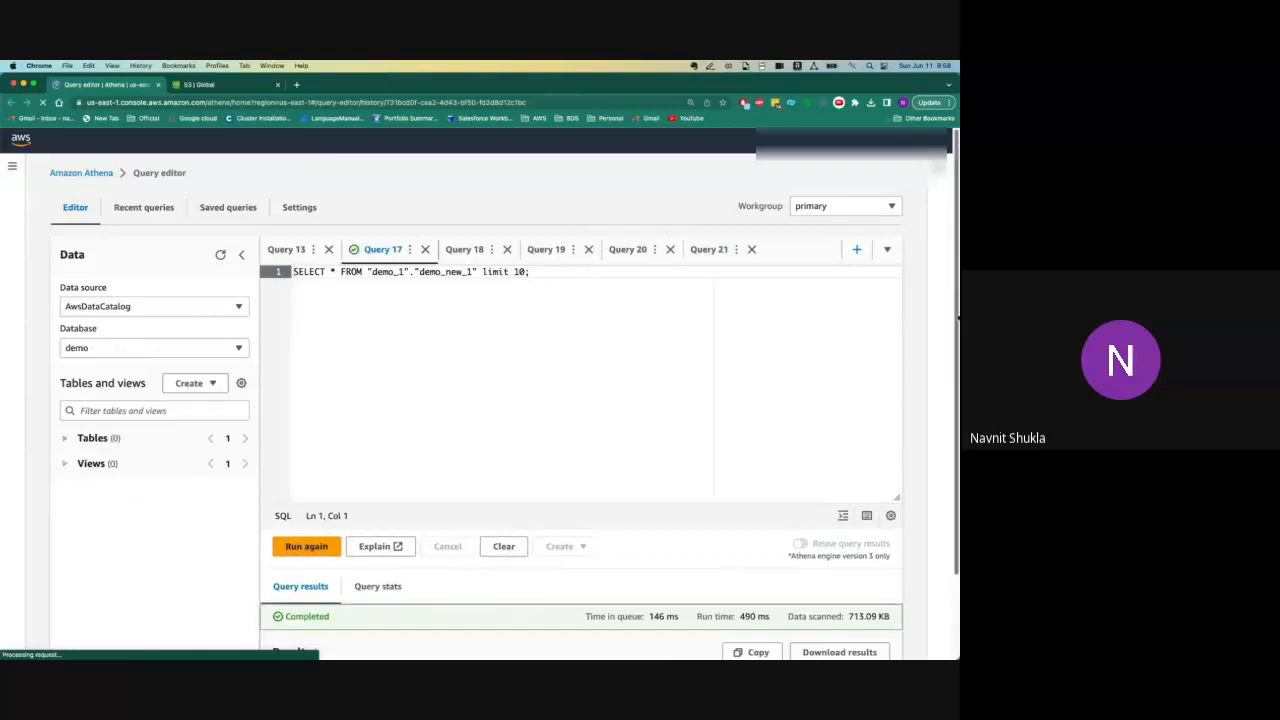
pyautogui.scroll(-2, 533, 416)
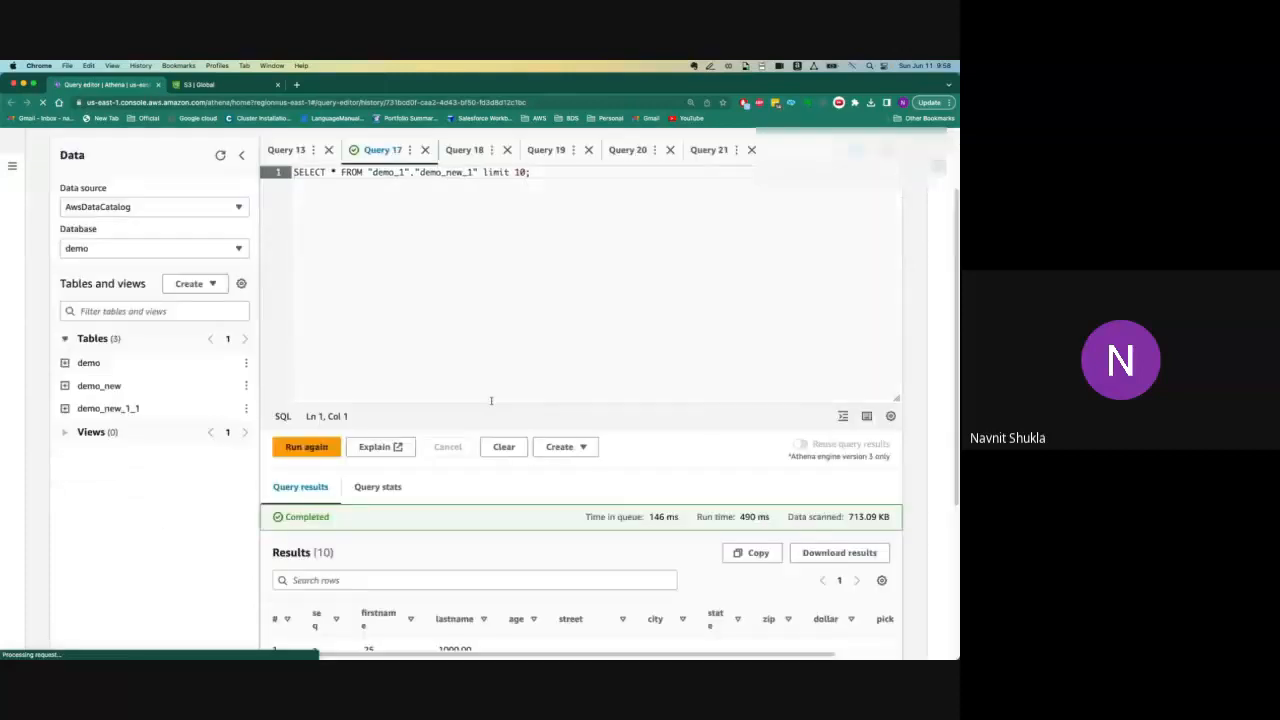
pyautogui.scroll(-3, 491, 401)
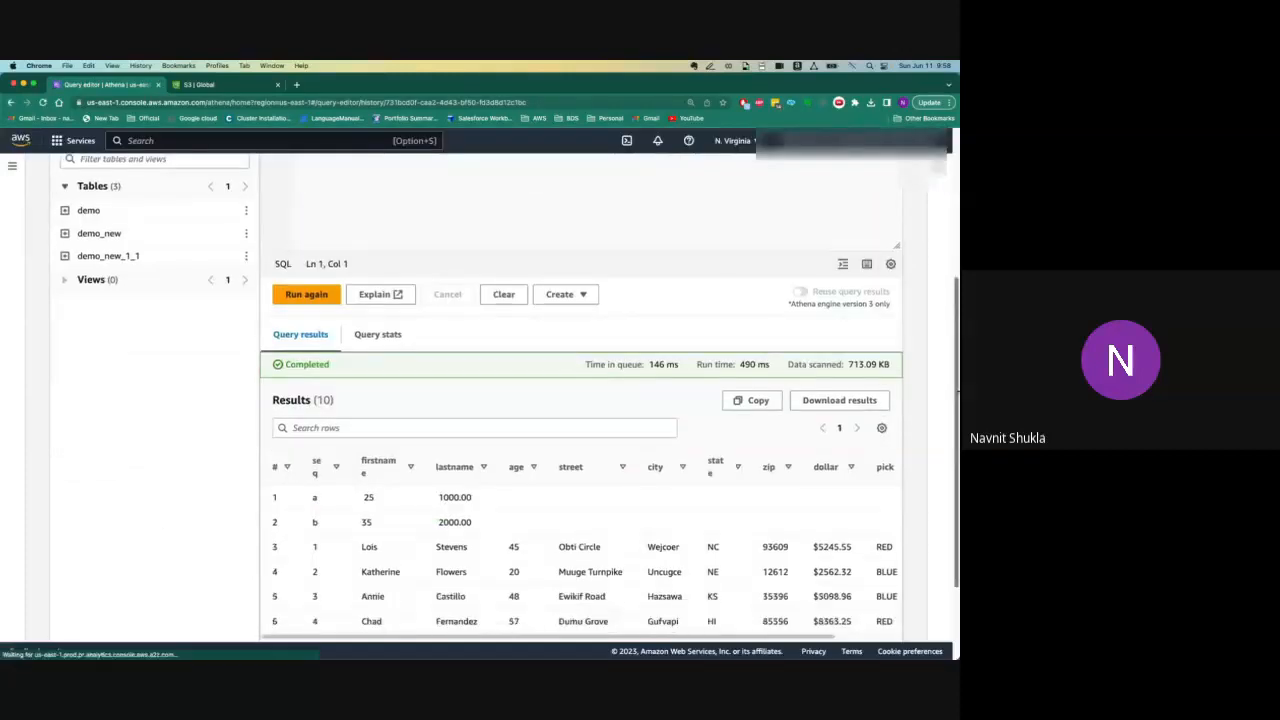
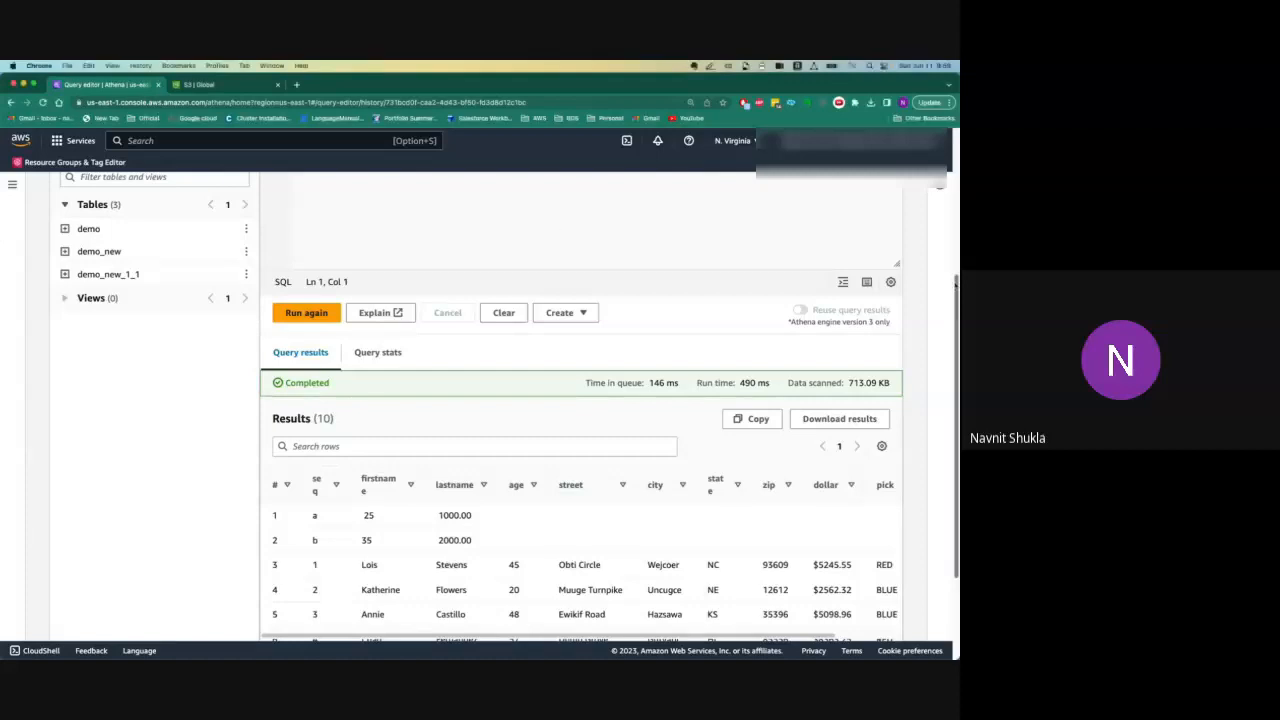
# - Generate the table DDL for demo_new_1_1 and view the resulting CREATE statement
pyautogui.scroll(3, 423, 403)
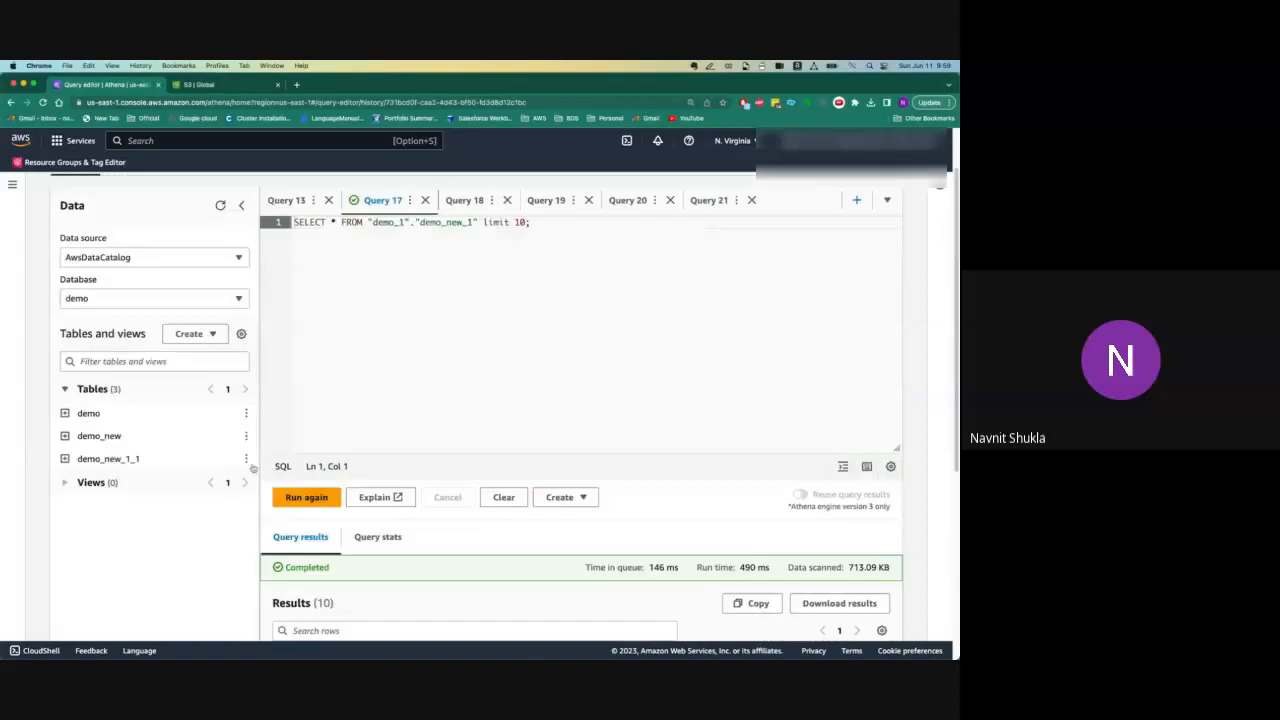
pyautogui.click(246, 458)
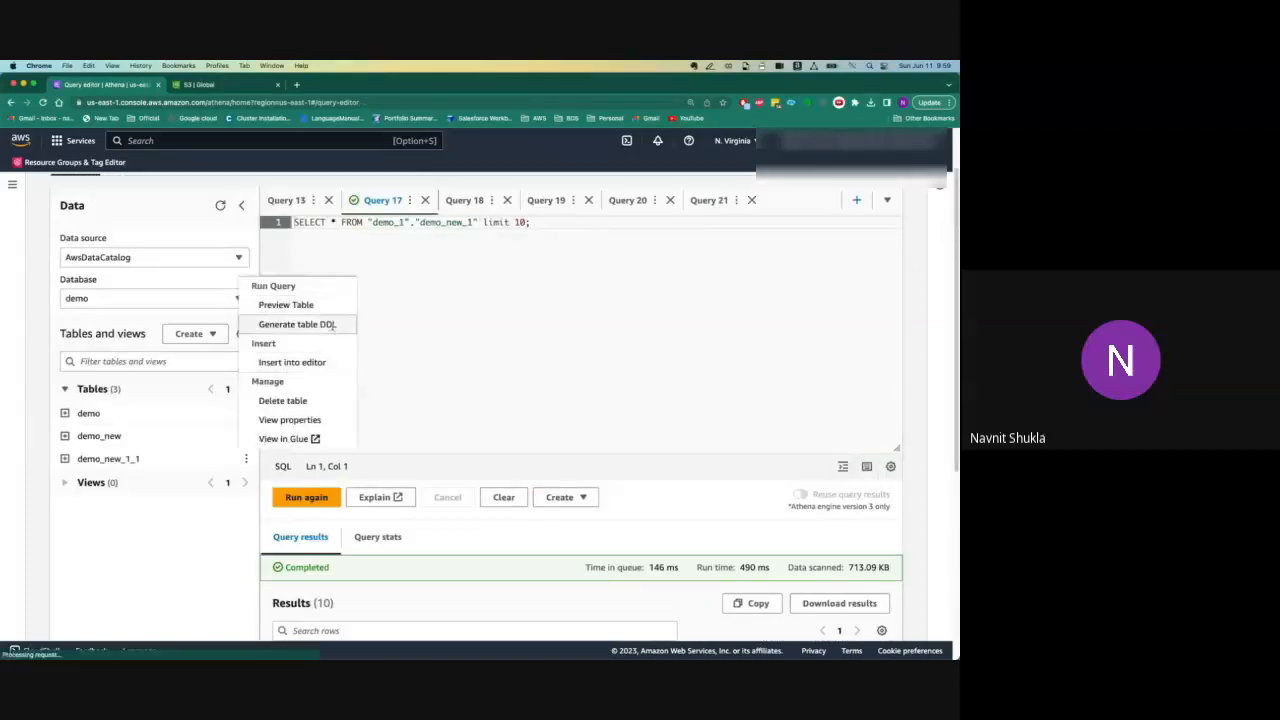
pyautogui.click(330, 326)
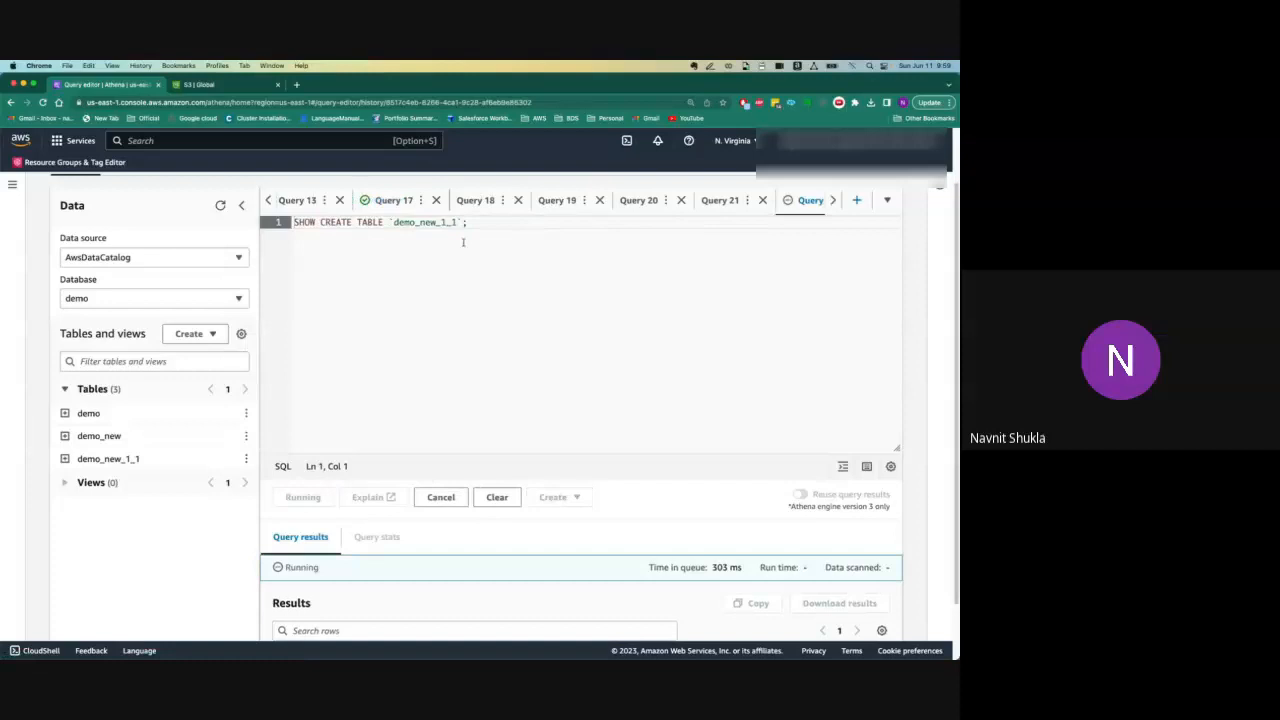
pyautogui.scroll(-3, 590, 555)
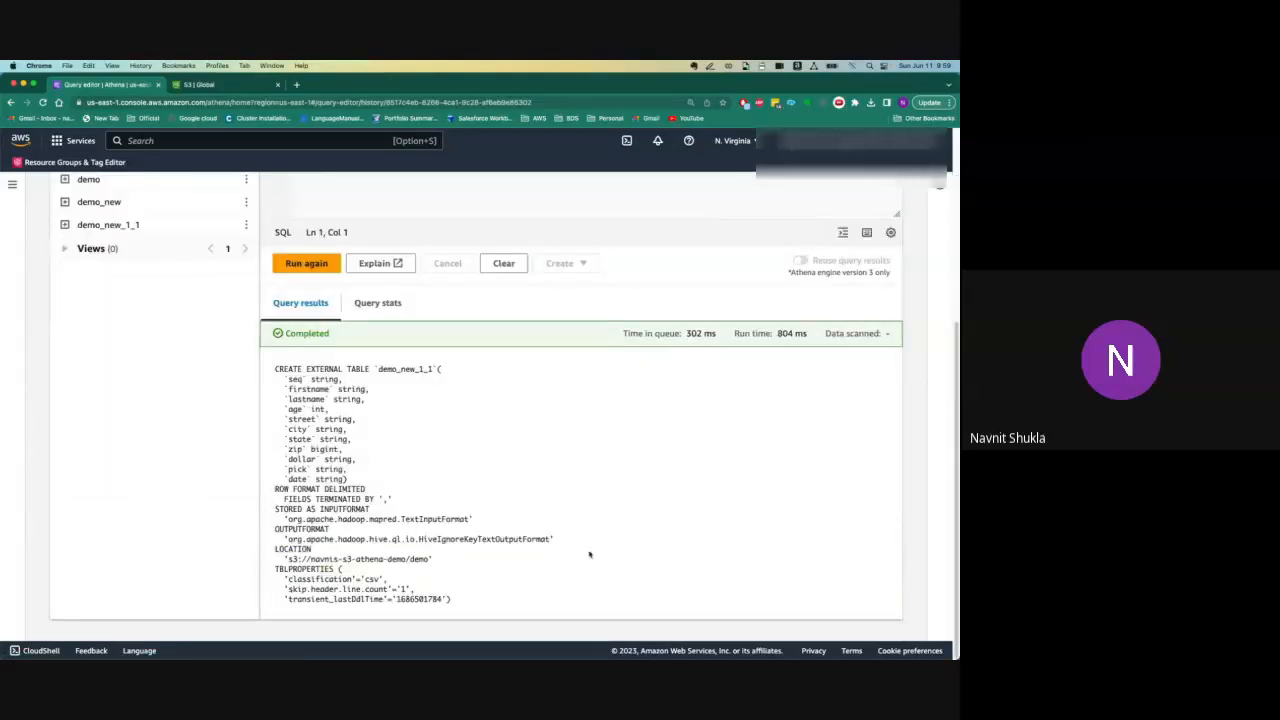
# - Copy the whole generated CREATE EXTERNAL TABLE statement and replace the SHOW CREATE TABLE query text with it
pyautogui.moveTo(463, 604); pyautogui.dragTo(274, 366)
pyautogui.hotkey('ctrl', 'c')
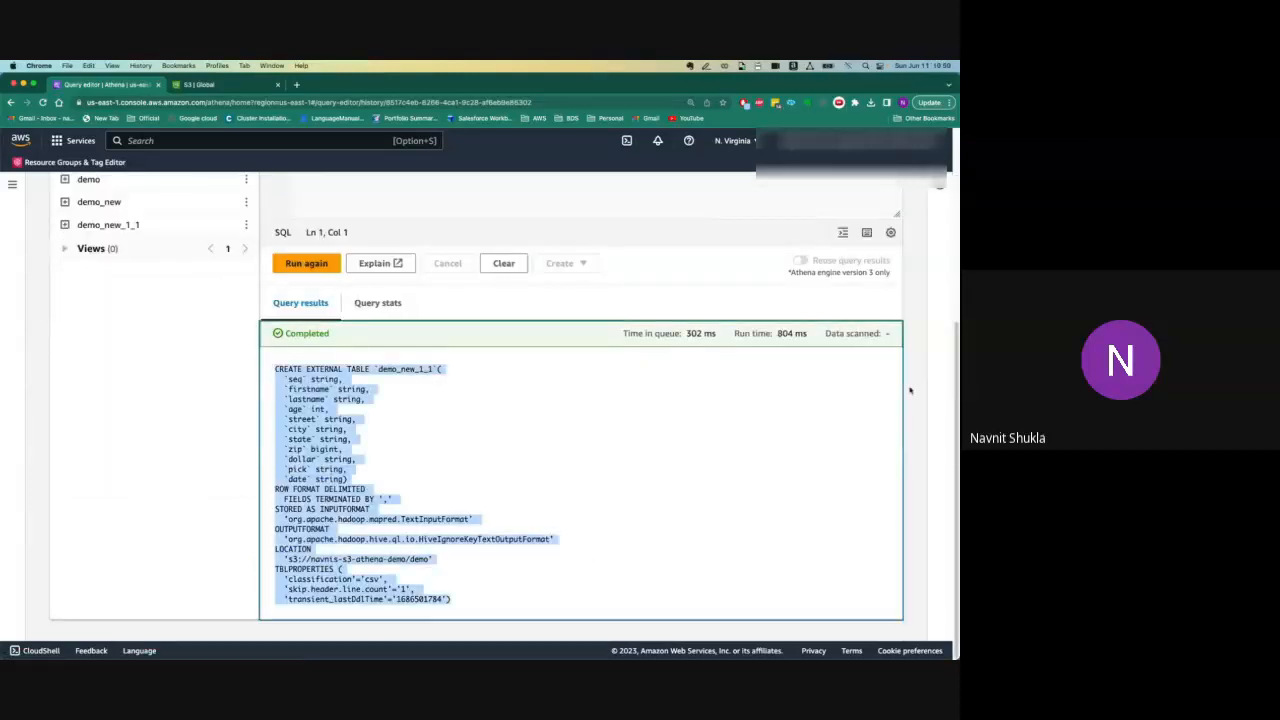
pyautogui.scroll(3, 514, 251)
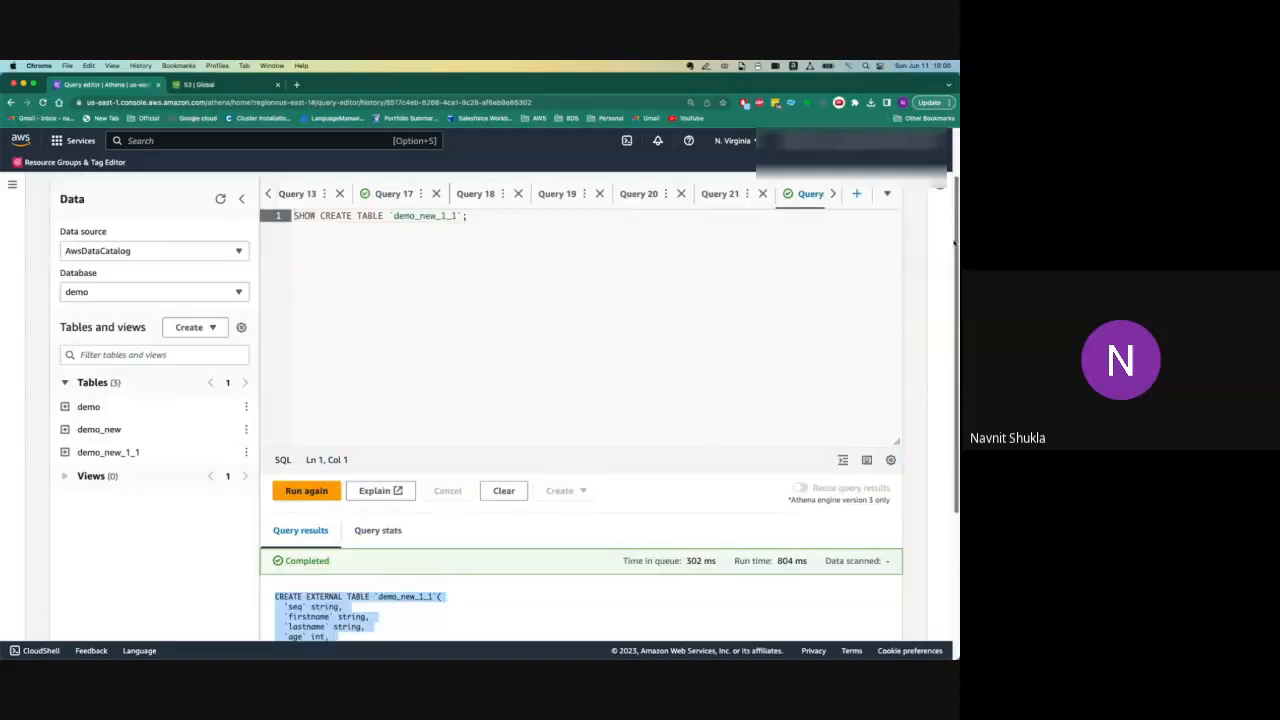
pyautogui.click(514, 251)
pyautogui.hotkey('ctrl', 'a')
pyautogui.hotkey('ctrl', 'v')
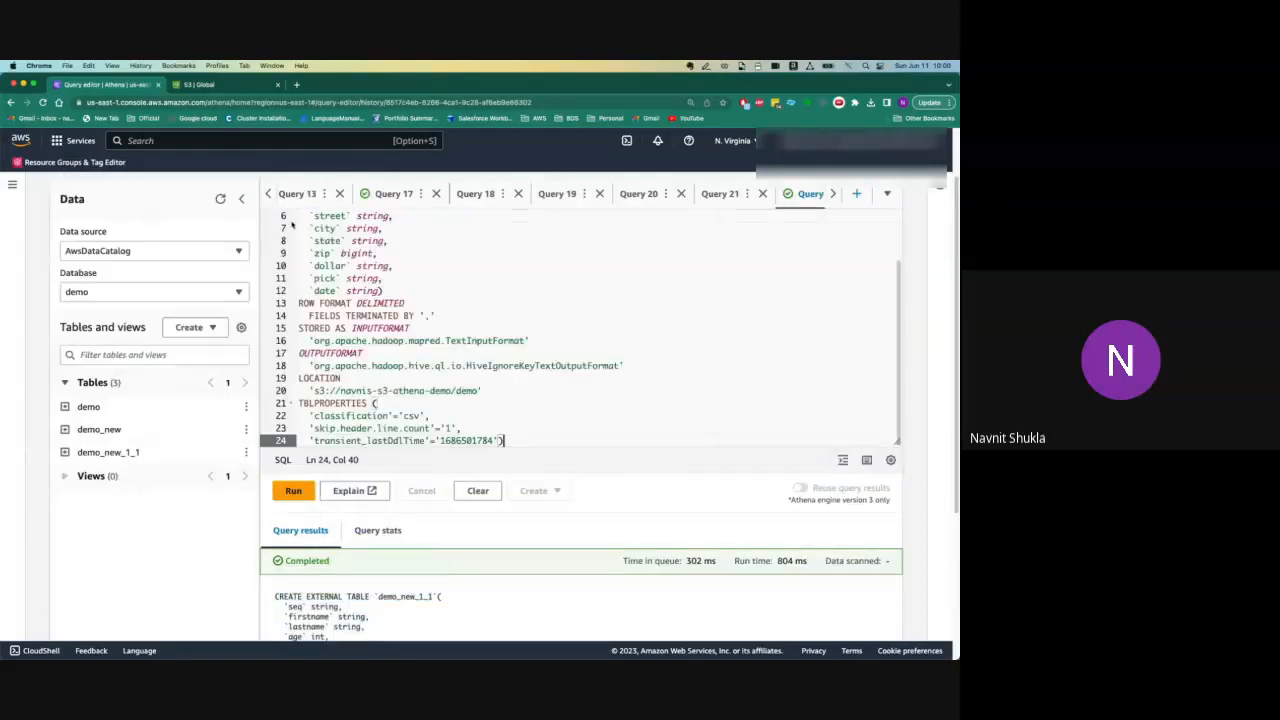
# - Create the external table demo_new_1_1_csv with its location set to s3://navnis-s3-athena-demo/demo/csv
pyautogui.click(479, 390)
pyautogui.write('/csv')
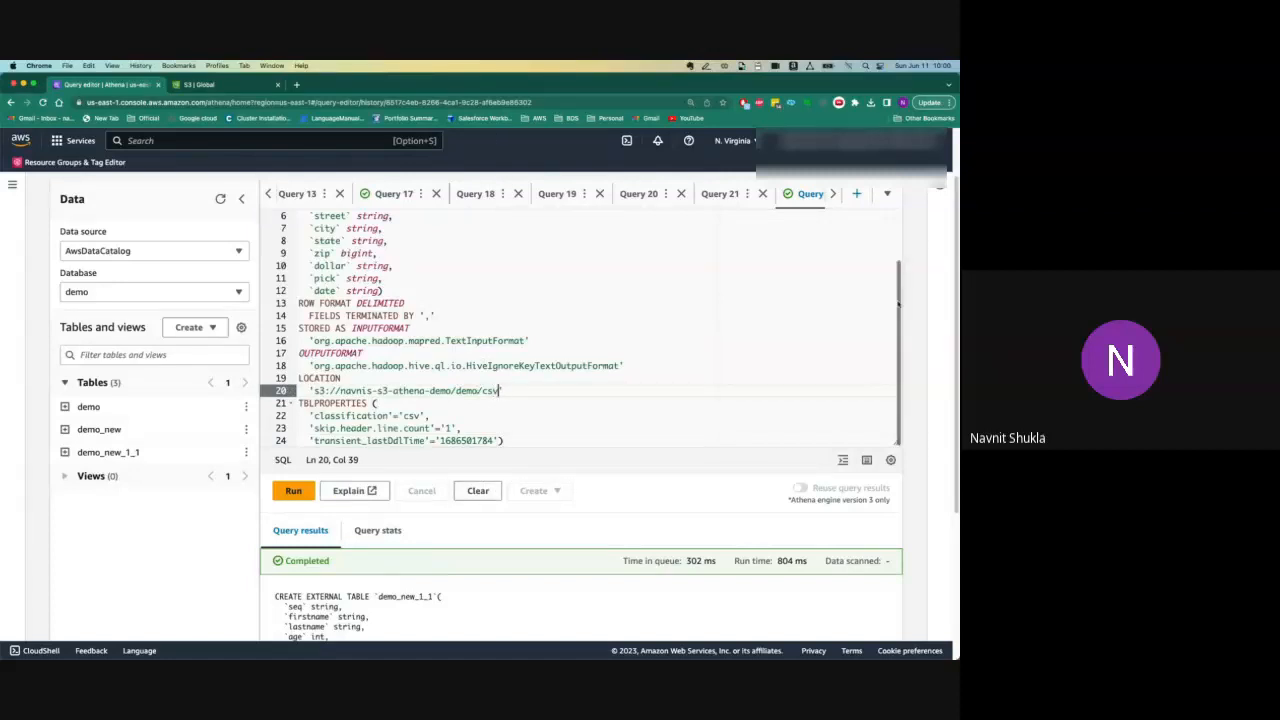
pyautogui.scroll(2, 532, 220)
pyautogui.click(487, 215)
pyautogui.write('_csv`(')
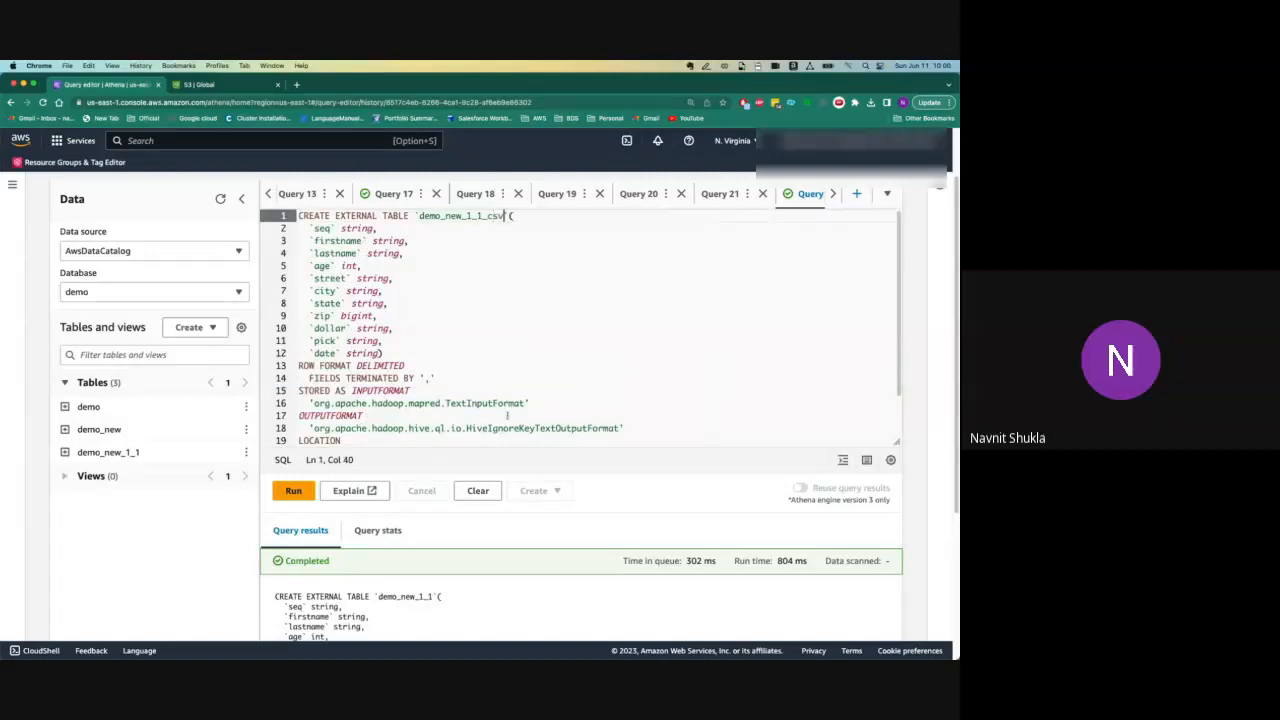
pyautogui.click(290, 491)
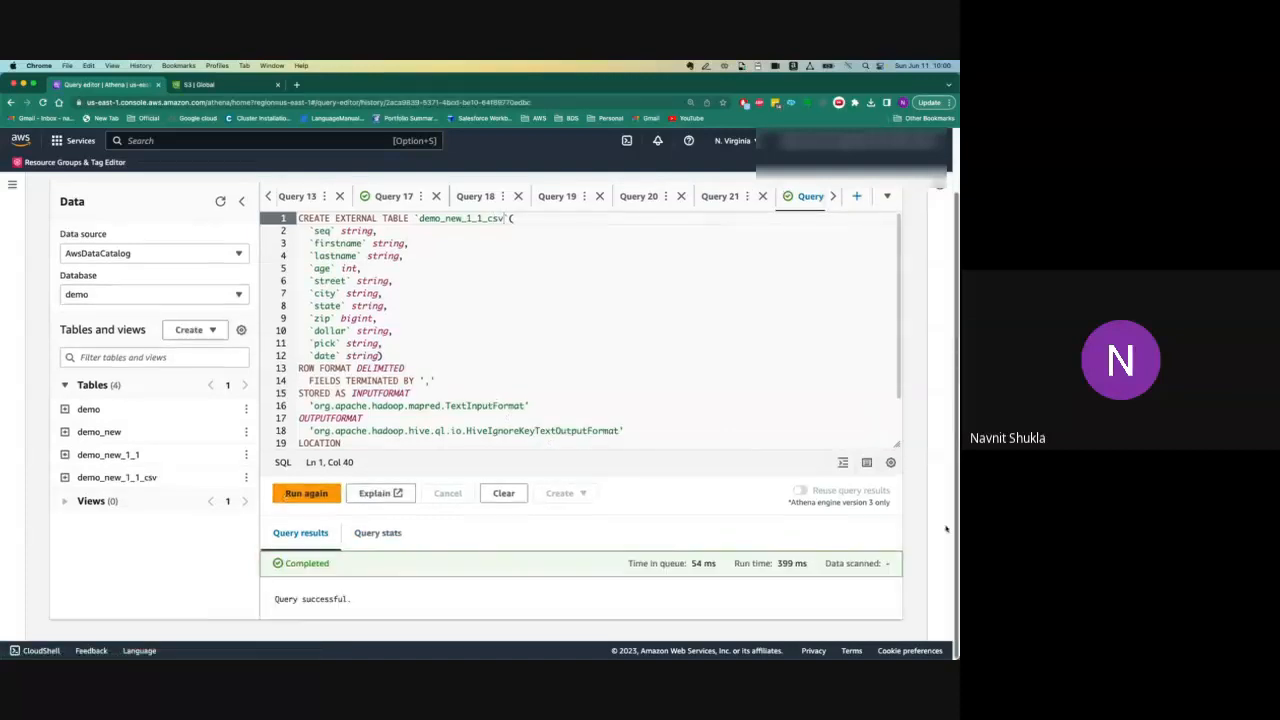
# - Preview the table demo_new_1_1_csv and look through its query results
pyautogui.click(246, 477)
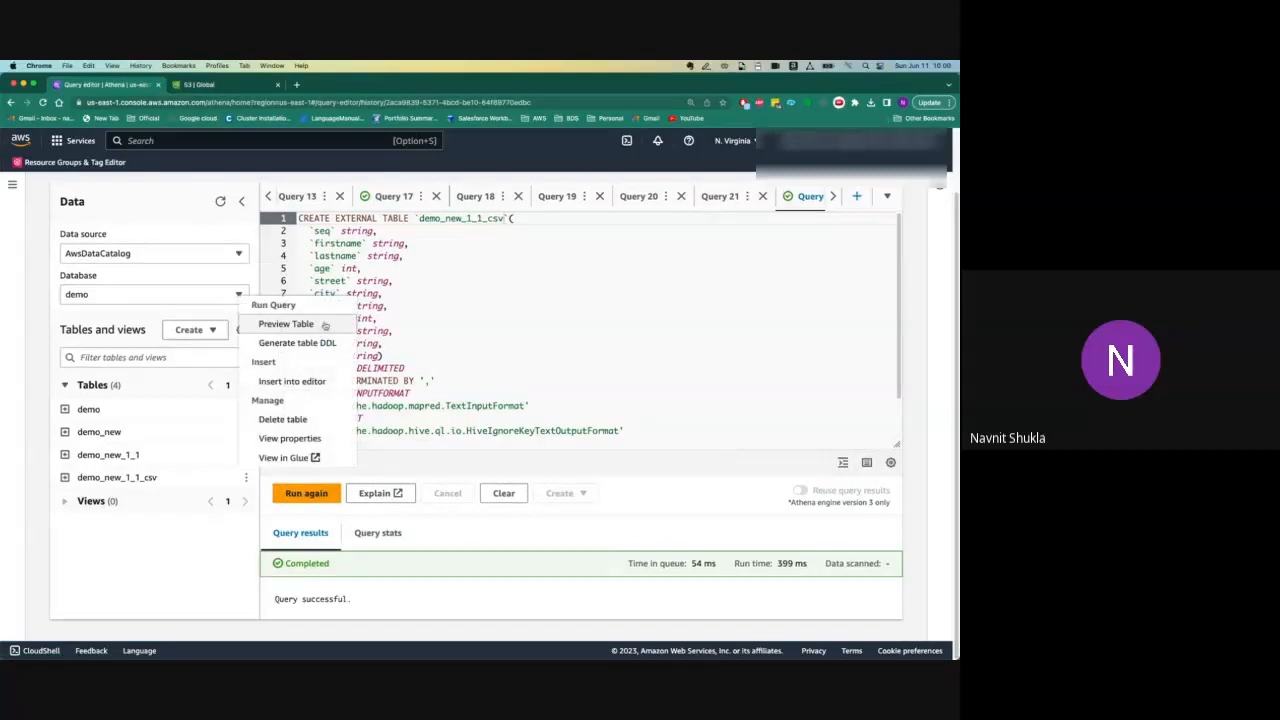
pyautogui.click(290, 324)
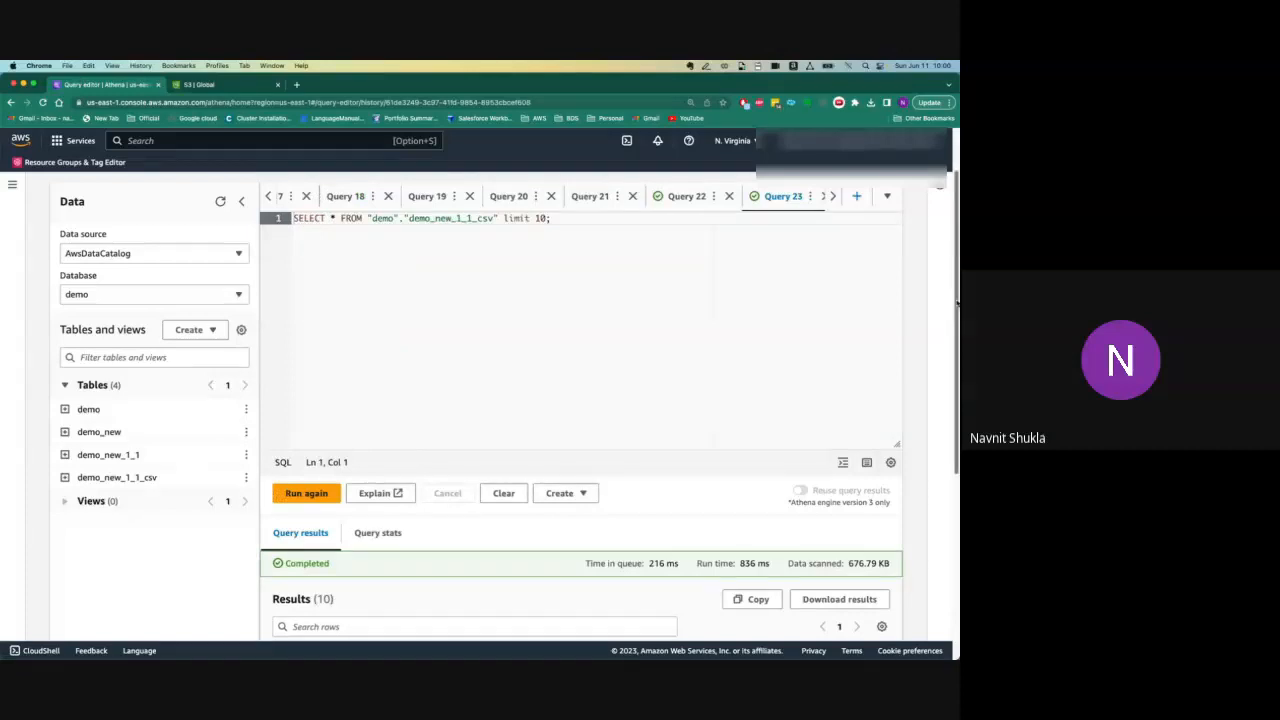
pyautogui.scroll(-3, 957, 303)
pyautogui.scroll(4, 940, 290)
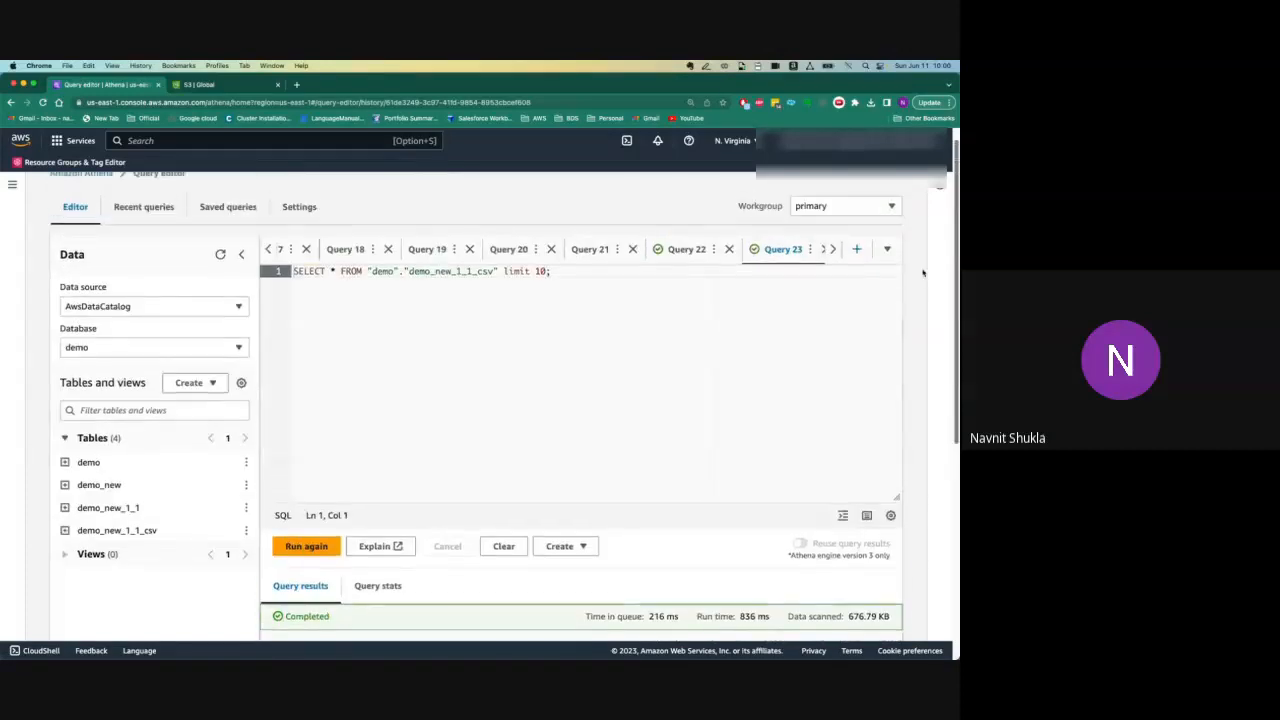
pyautogui.scroll(-1, 434, 357)
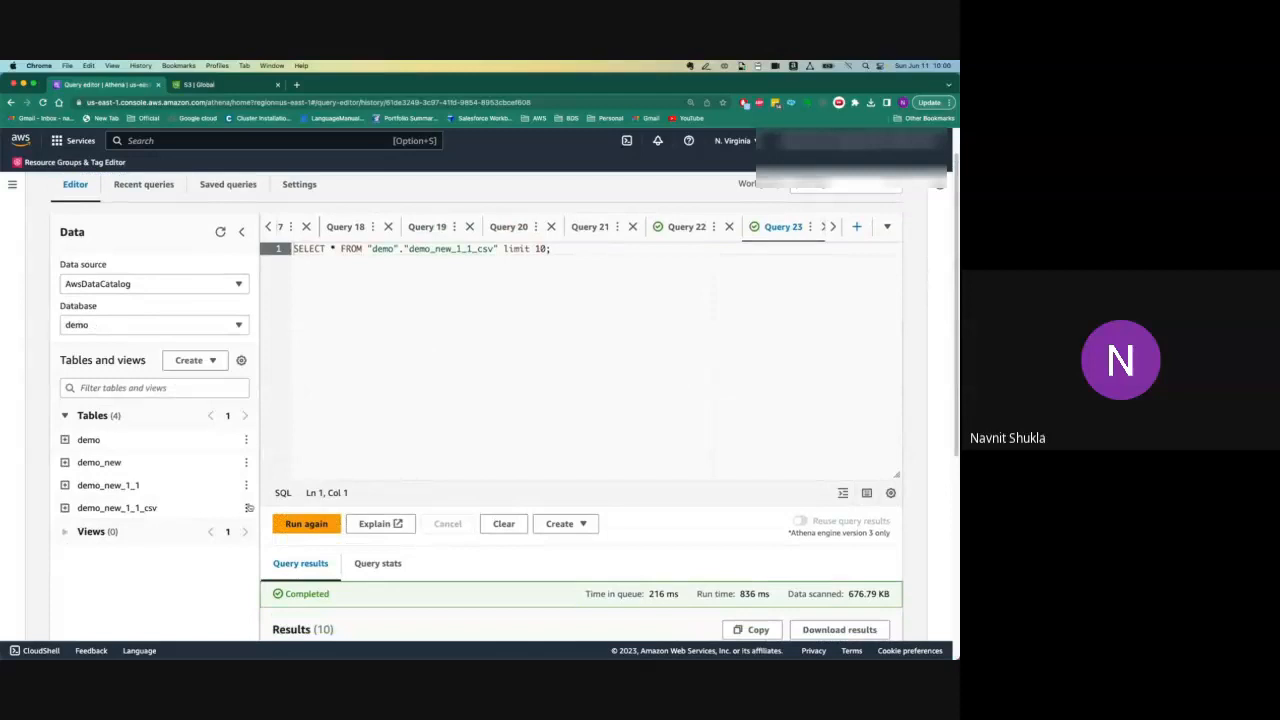
# - Return to the CREATE statement in Query 22 and change its table name to demo_new_1_1_csv_demo_1
pyautogui.click(249, 508)
pyautogui.click(667, 229)
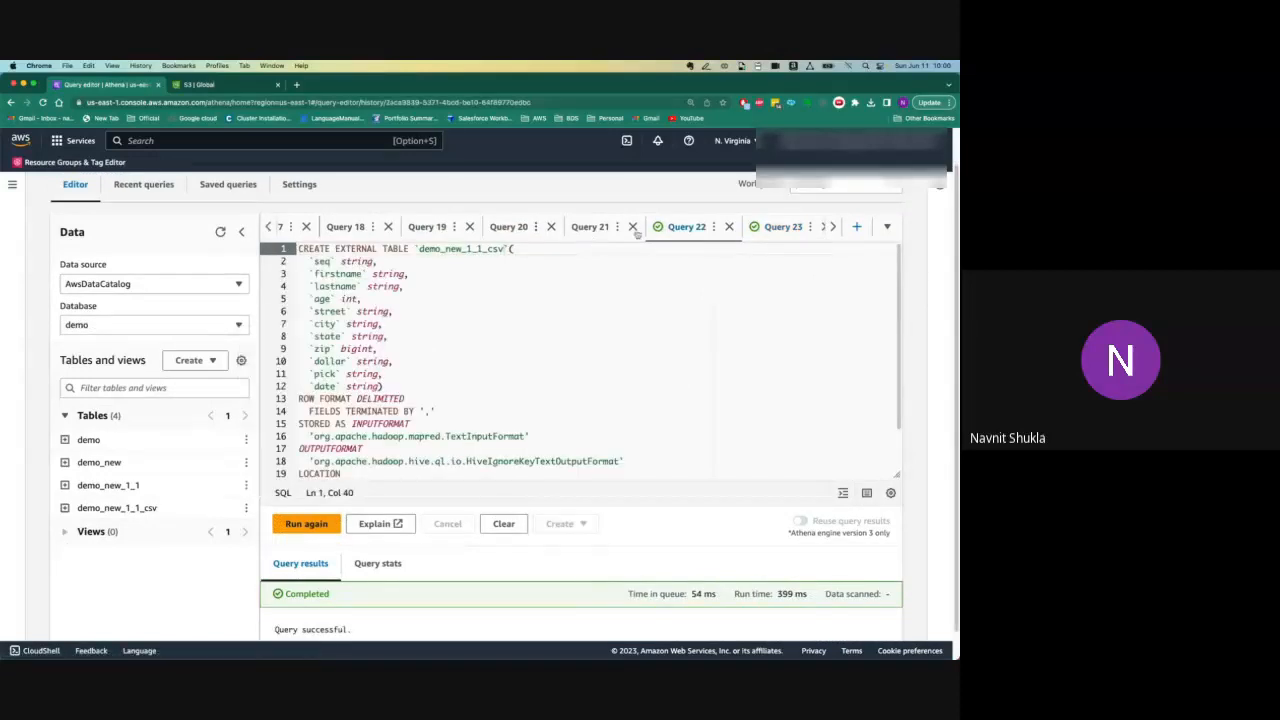
pyautogui.press('super')
pyautogui.click(511, 249)
pyautogui.write('_demo_1')
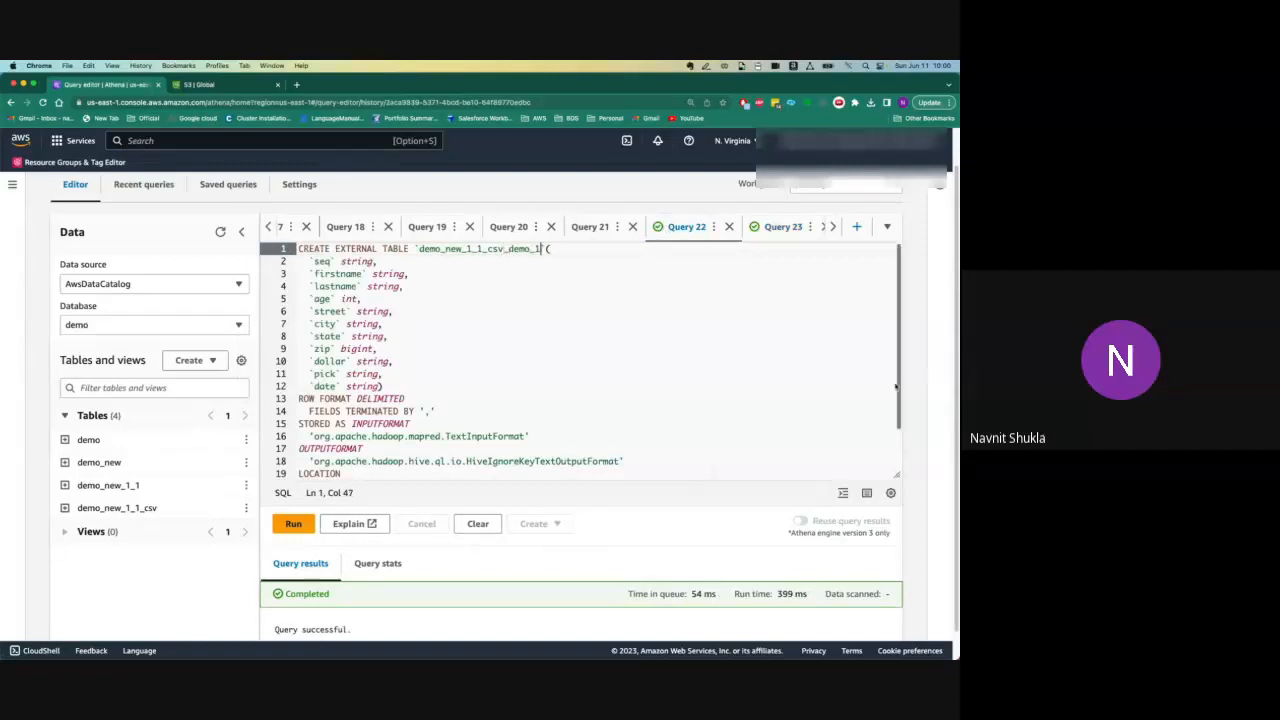
# - Set the statement's location to s3://navnis-s3-athena-demo/demo/csv/demo_1 and run it to create the table
pyautogui.moveTo(899, 400); pyautogui.dragTo(899, 450)
pyautogui.click(505, 423)
pyautogui.write("demo/demo/csv_demo'")
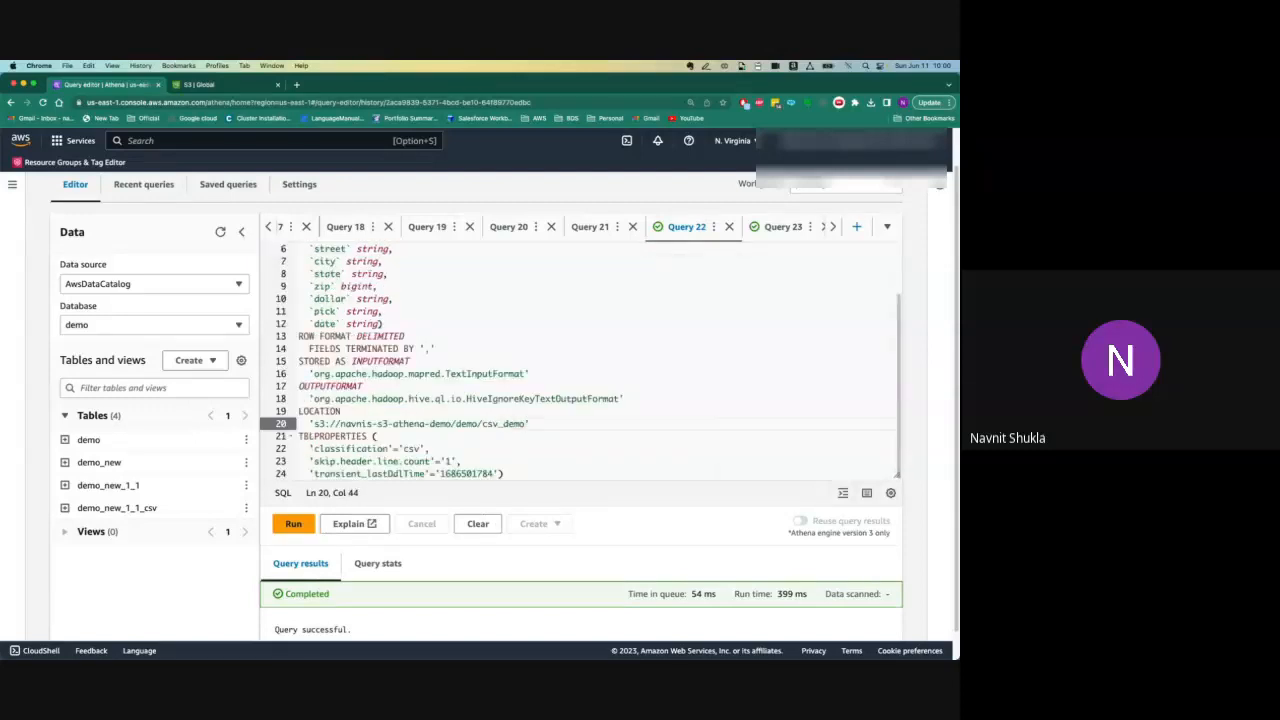
pyautogui.press('BackSpace')
pyautogui.press('BackSpace')
pyautogui.press('BackSpace')
pyautogui.press('BackSpace')
pyautogui.press('BackSpace')
pyautogui.write('/demo_1')
pyautogui.click(295, 522)
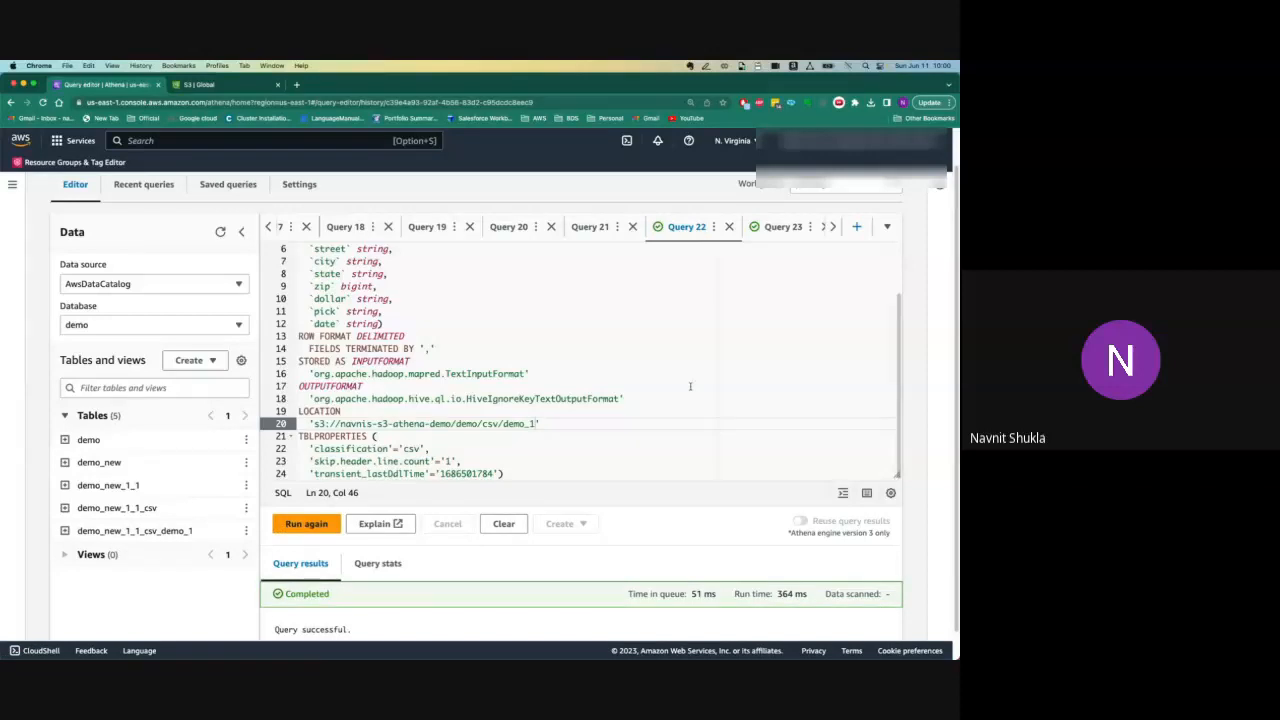
# - Preview the table demo_new_1_1_csv_demo_1
pyautogui.click(246, 530)
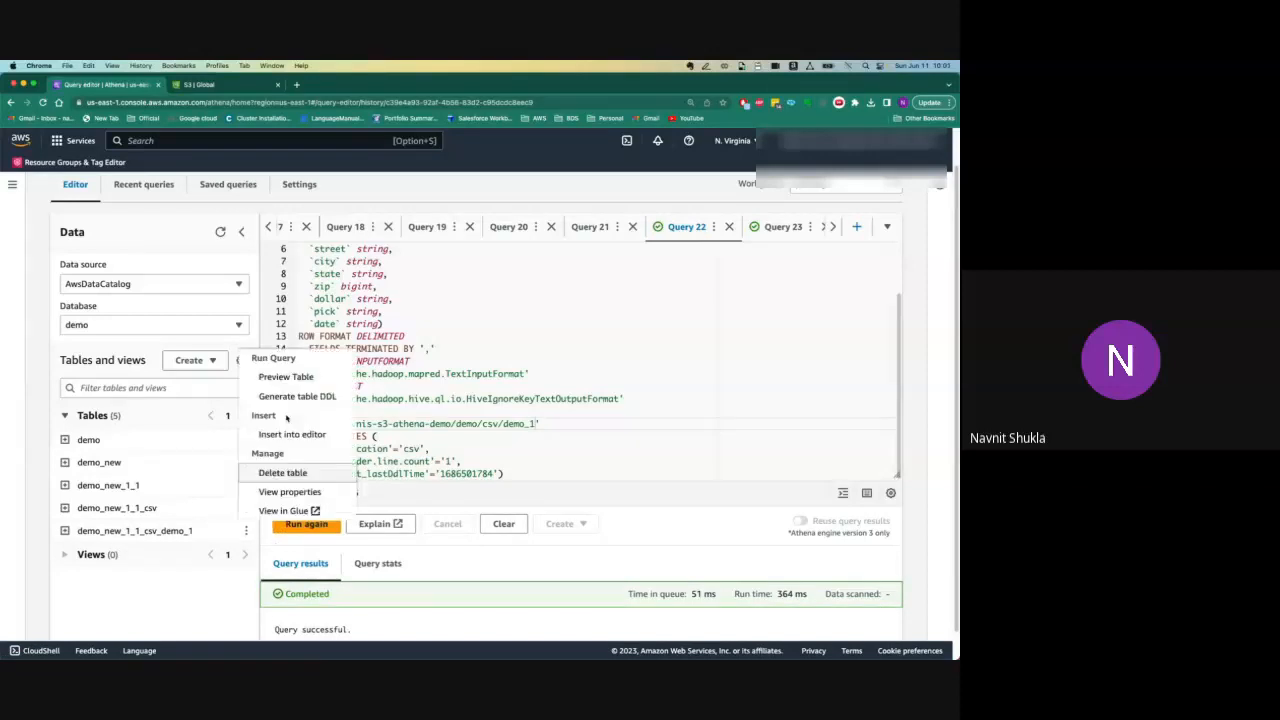
pyautogui.click(296, 377)
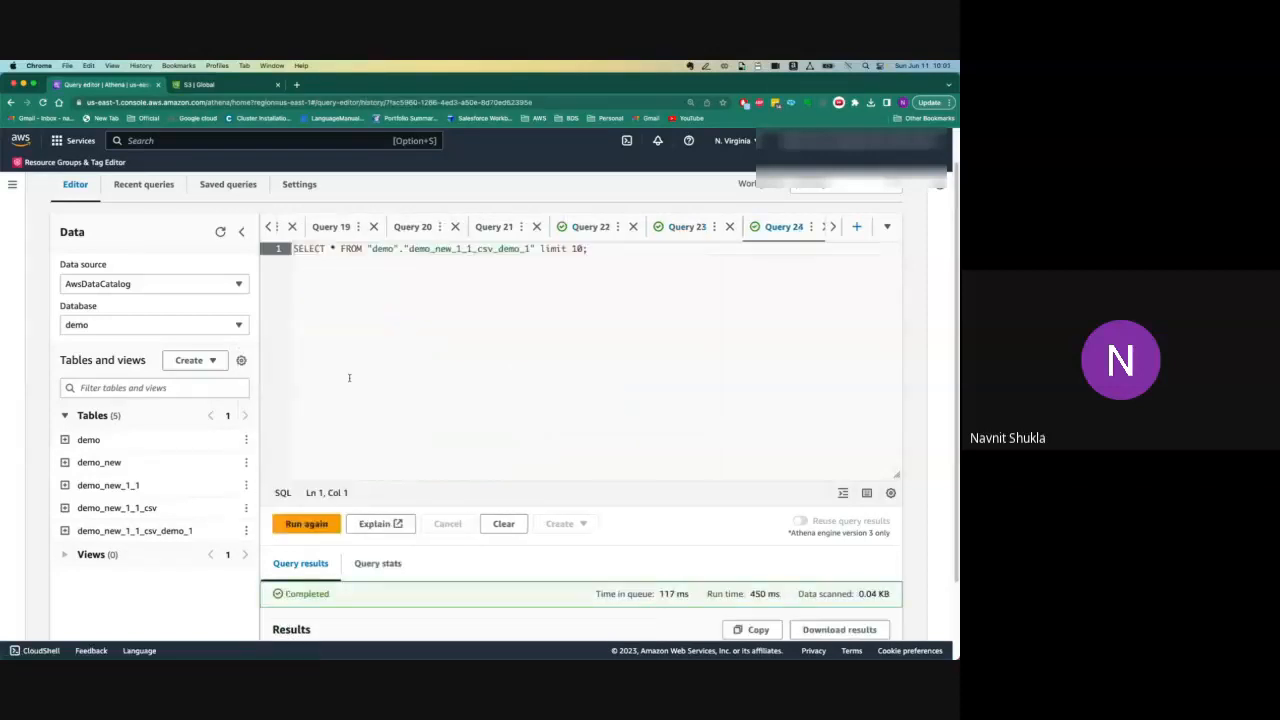
# - Examine the preview results of demo_new_1_1_csv_demo_1, comparing the row values with the column headings
pyautogui.scroll(-3, 949, 504)
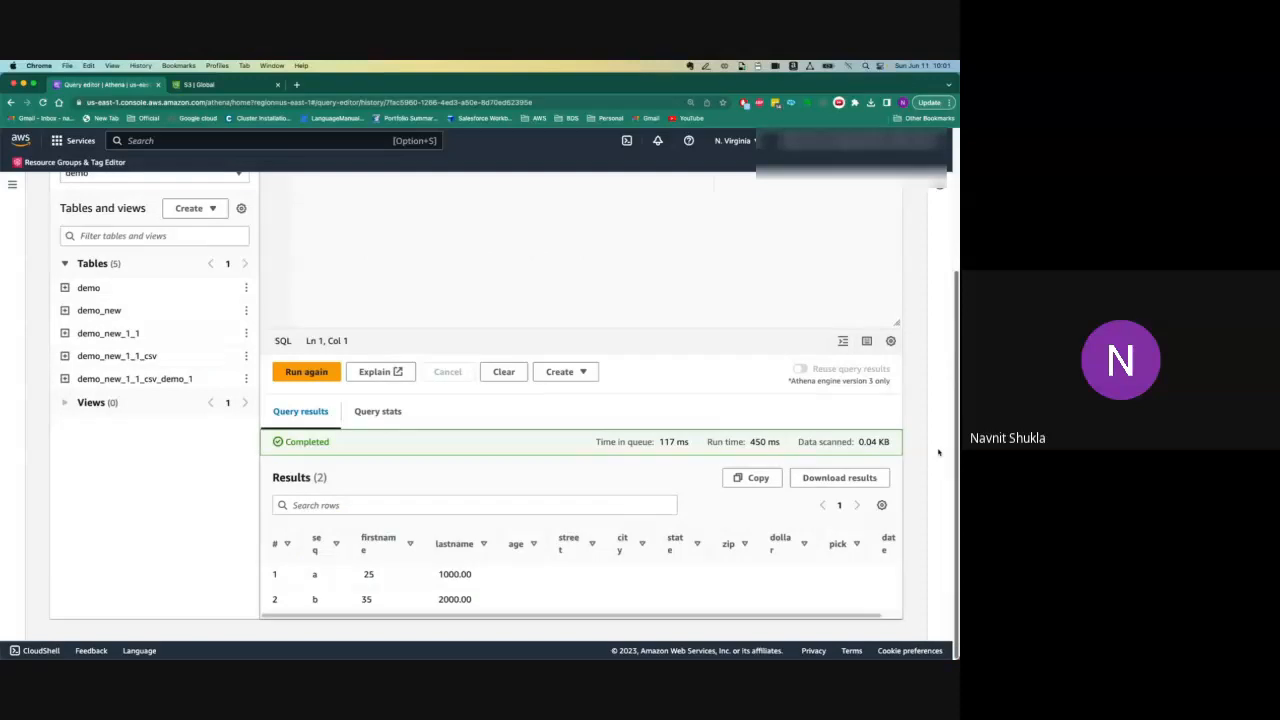
pyautogui.scroll(1, 929, 419)
pyautogui.scroll(-1, 929, 419)
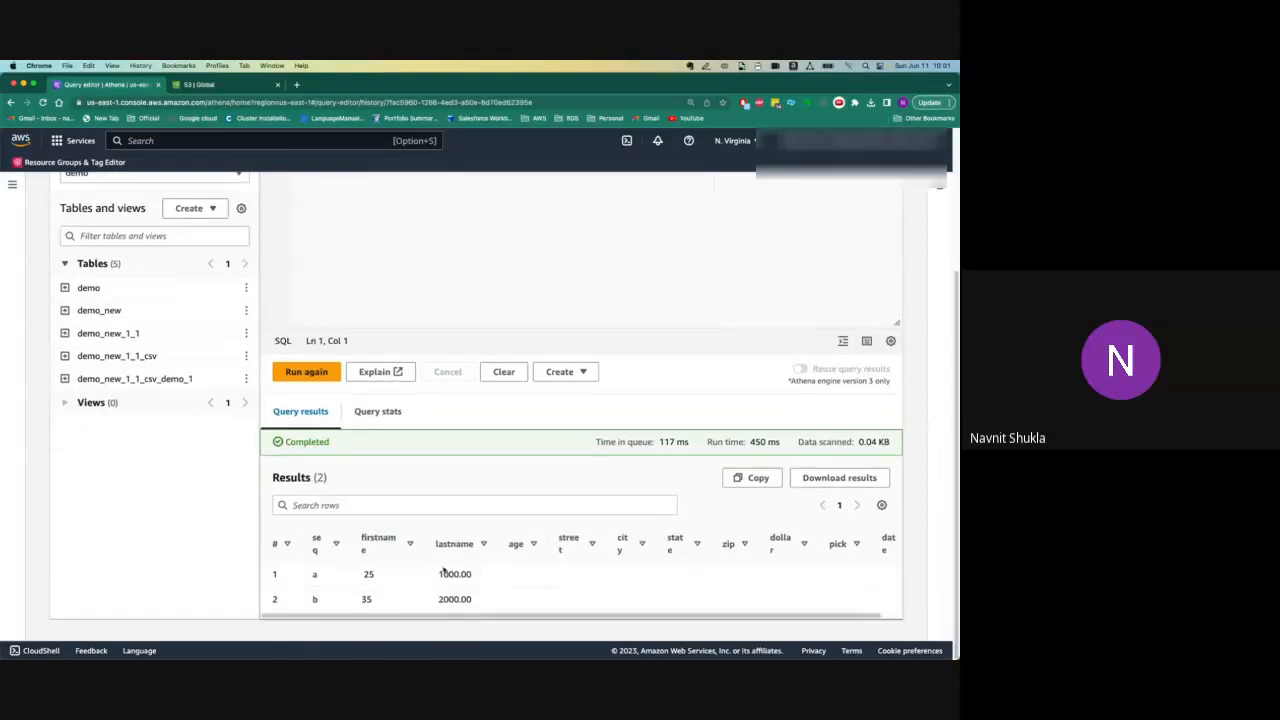
pyautogui.moveTo(311, 577); pyautogui.dragTo(492, 600)
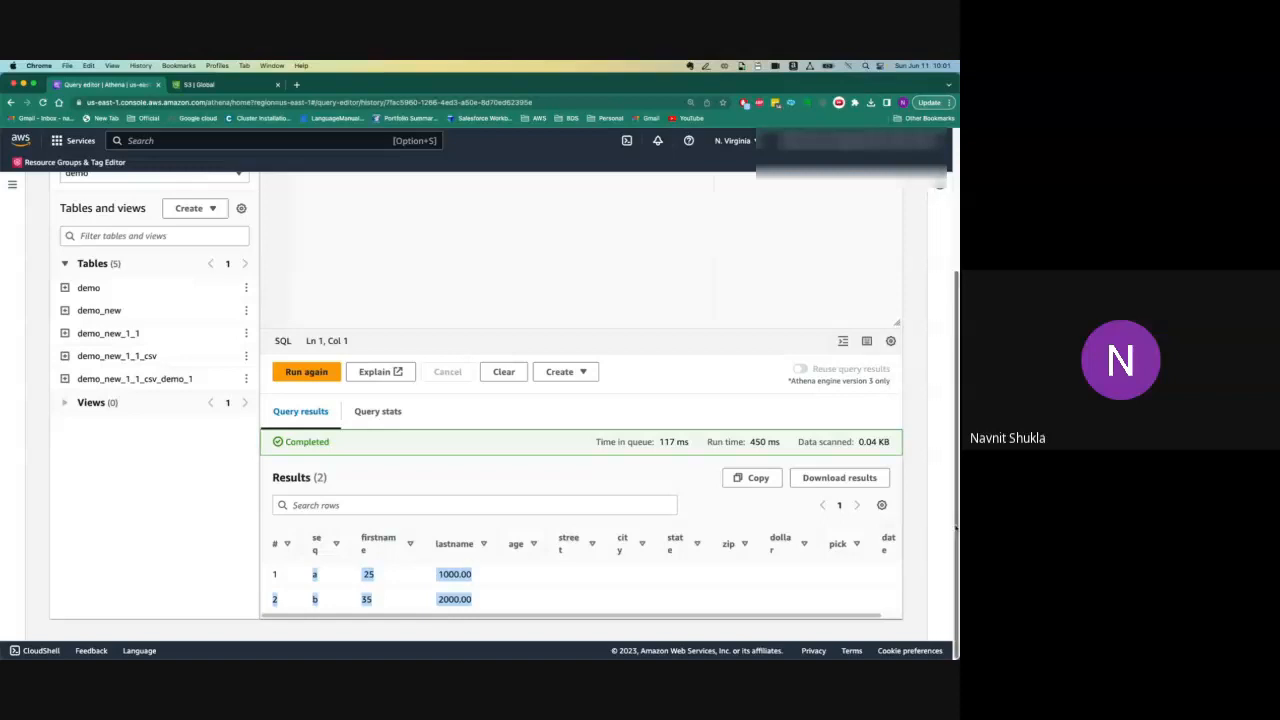
pyautogui.scroll(1, 946, 486)
pyautogui.scroll(3, 946, 486)
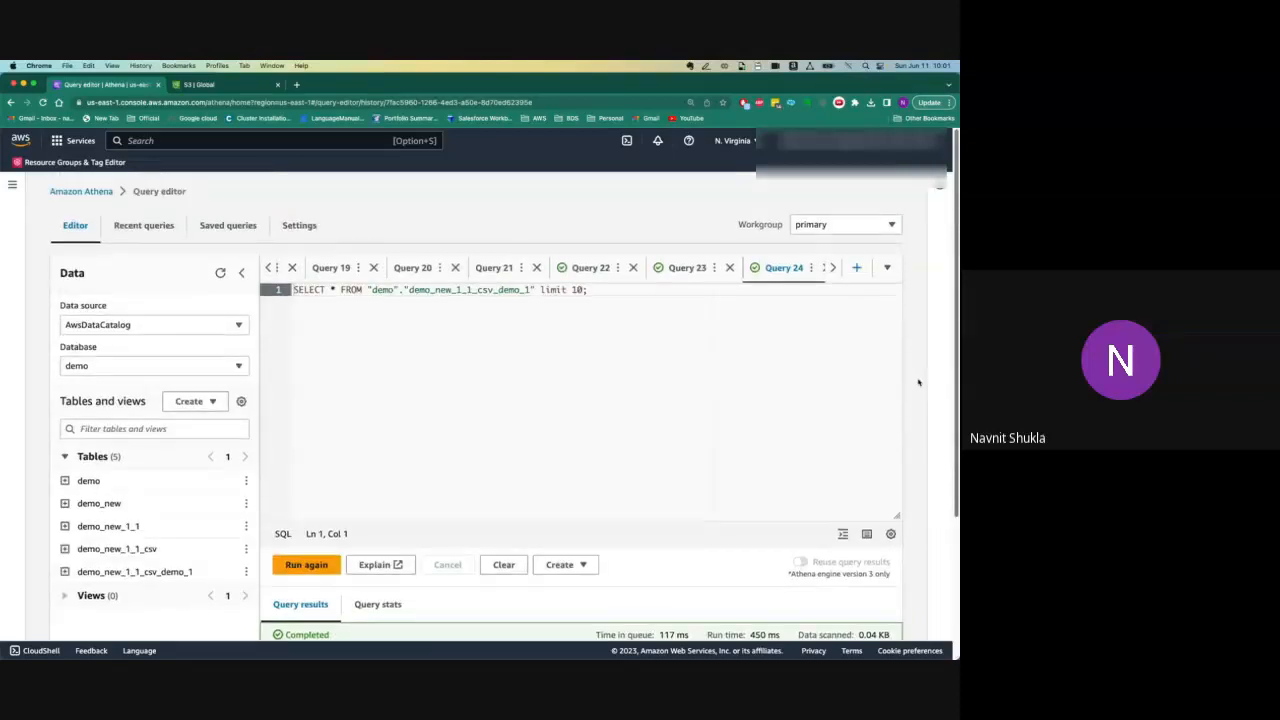
pyautogui.scroll(-2, 925, 420)
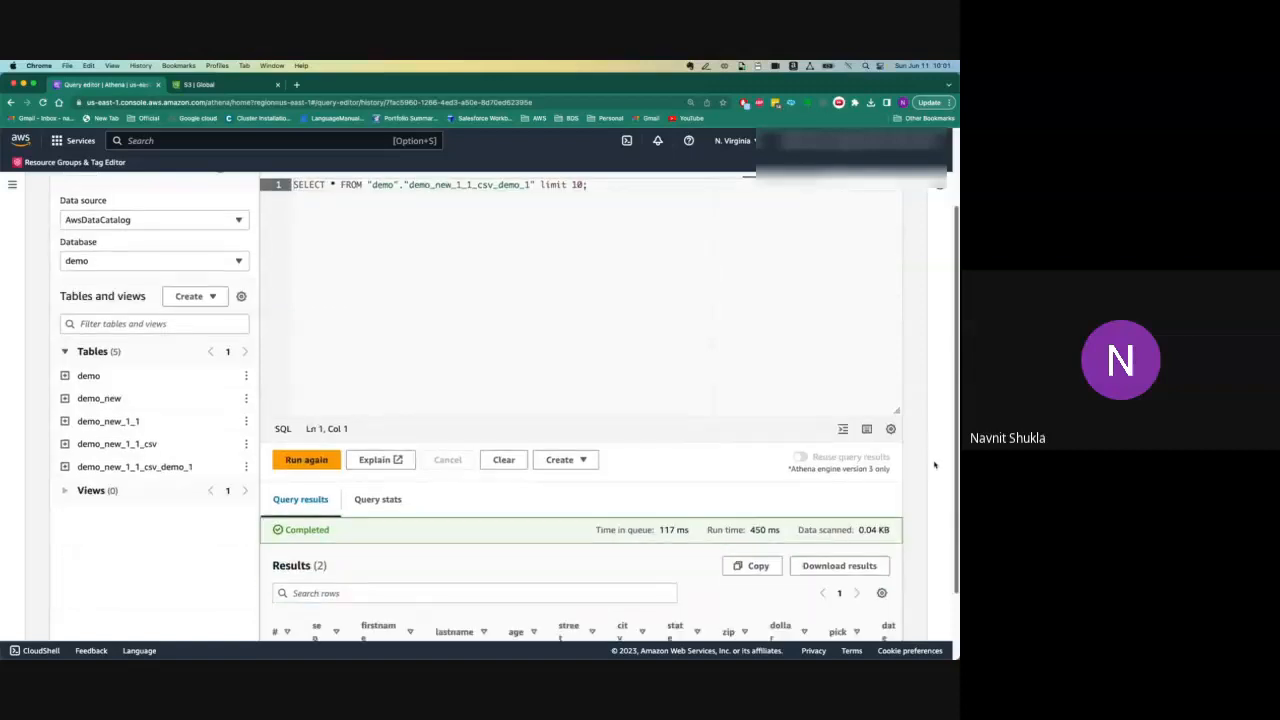
pyautogui.scroll(-2, 934, 464)
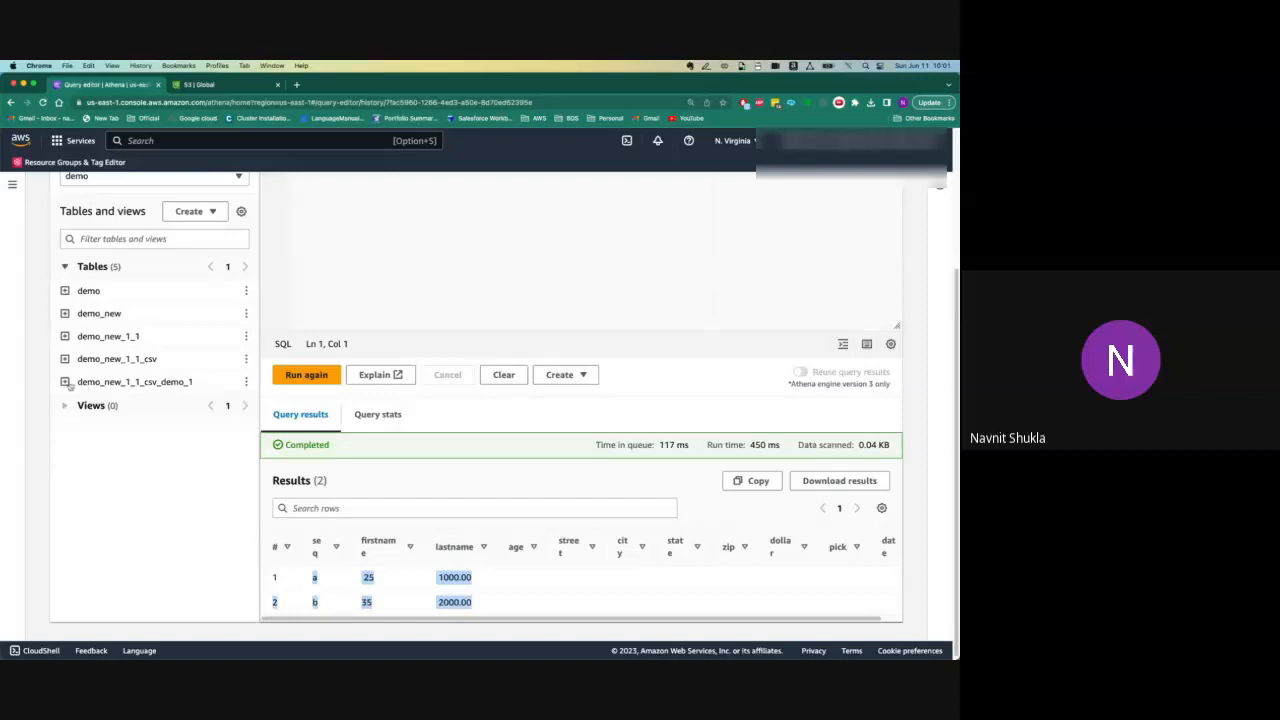
# - Expand the column list of demo_new_1_1_csv_demo_1 and close the signed-out S3 browser tab
pyautogui.click(65, 382)
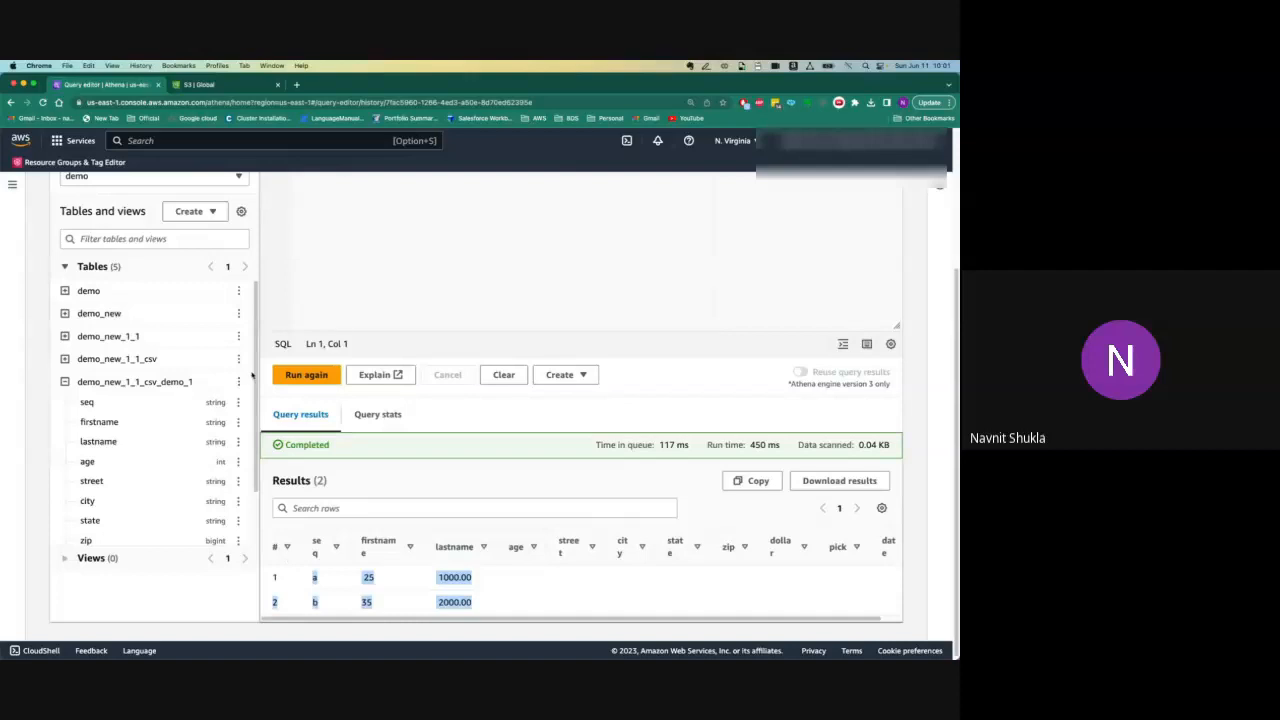
pyautogui.click(260, 86)
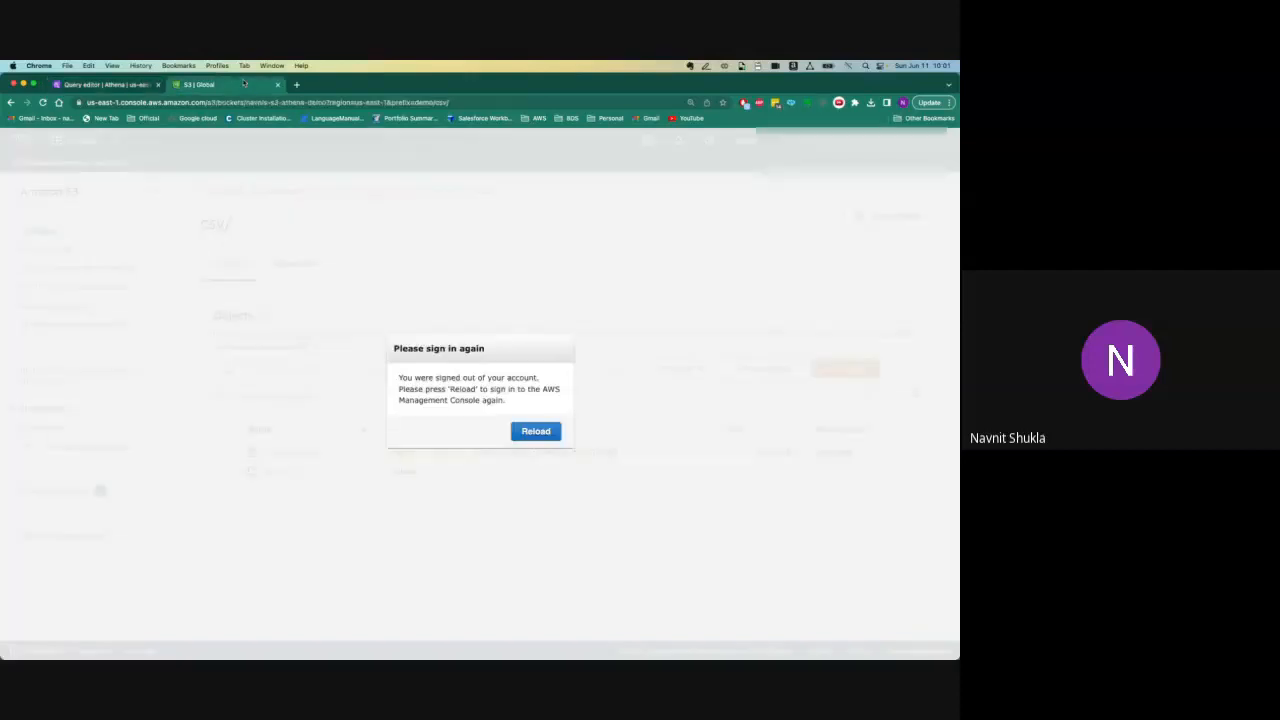
pyautogui.click(278, 86)
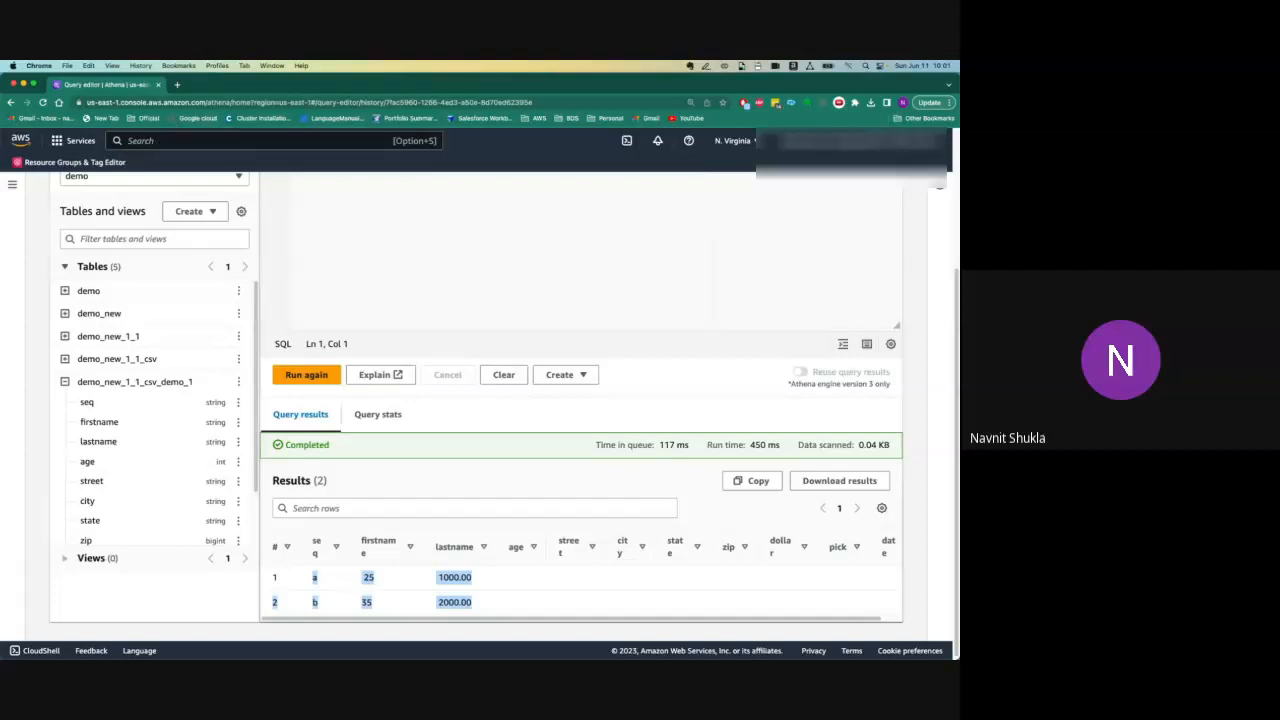
# - Generate the table DDL for demo_new_1_1_csv_demo_1 and copy the CREATE EXTERNAL TABLE statement from the results
pyautogui.click(238, 382)
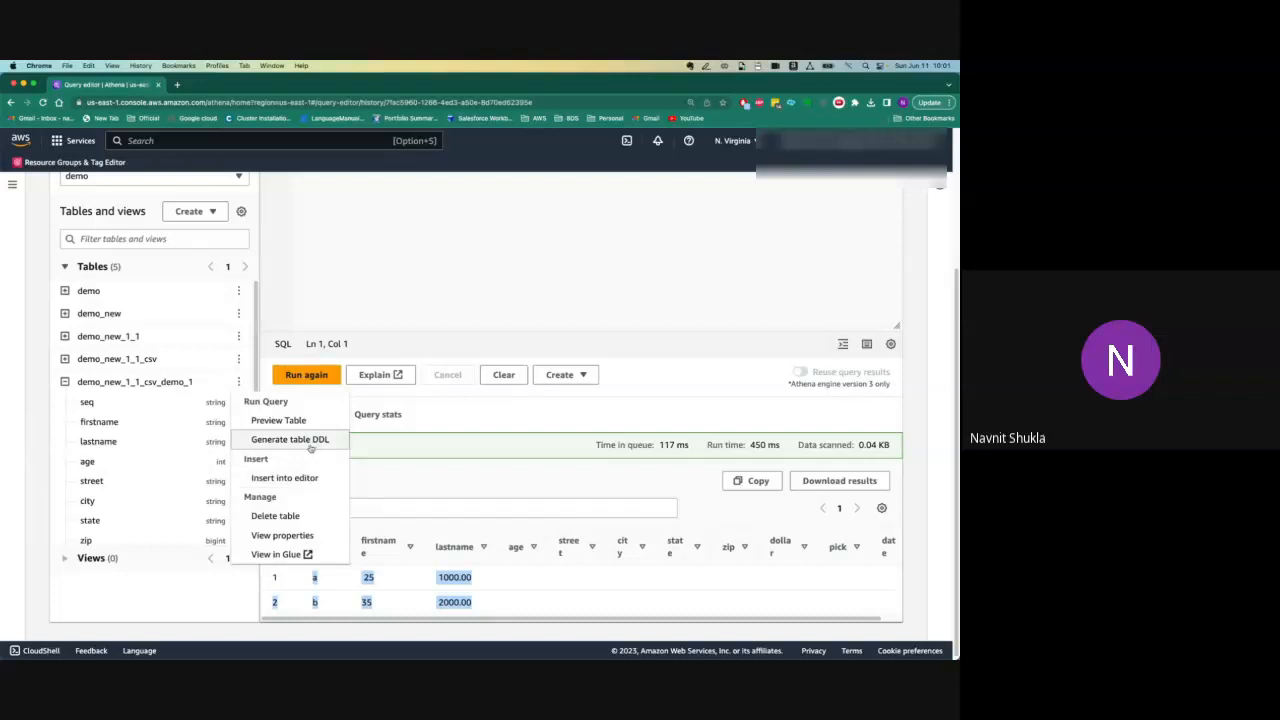
pyautogui.click(310, 447)
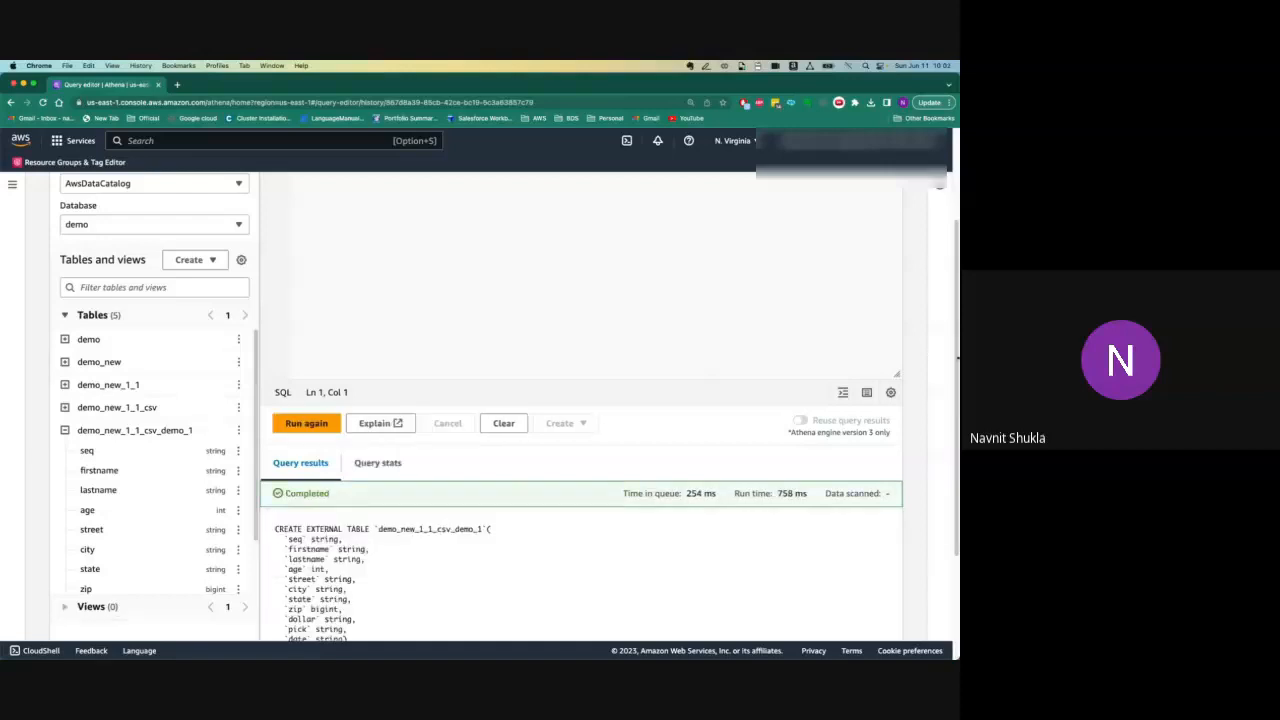
pyautogui.moveTo(958, 280); pyautogui.dragTo(958, 388)
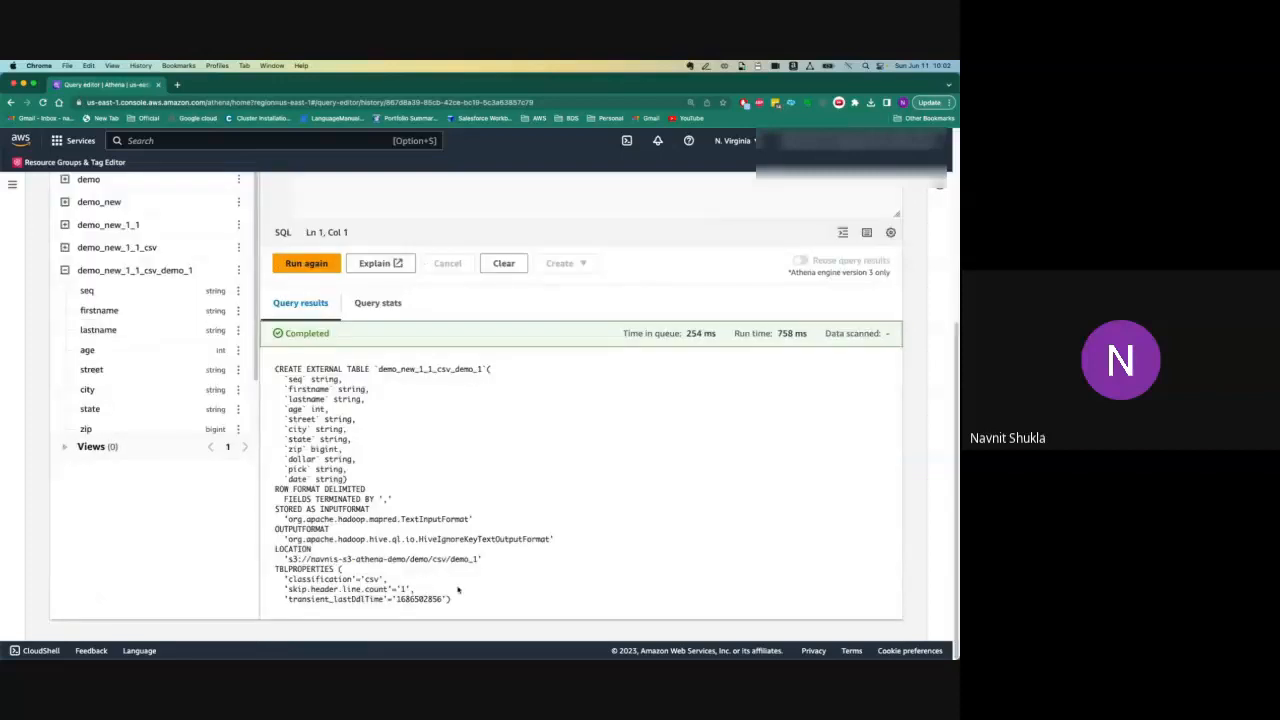
pyautogui.moveTo(458, 590); pyautogui.dragTo(268, 366)
pyautogui.press('super+c')
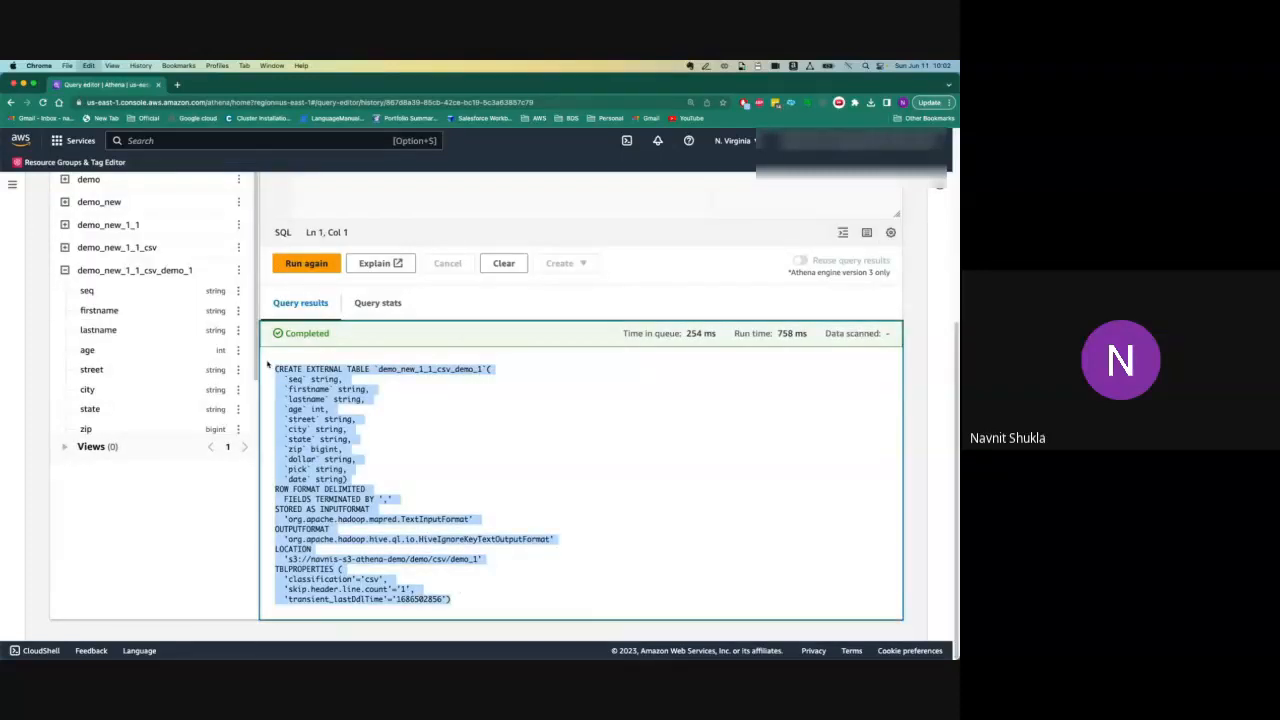
# - Replace the SHOW CREATE TABLE query in the editor with the copied CREATE EXTERNAL TABLE statement
pyautogui.moveTo(958, 362); pyautogui.dragTo(958, 243)
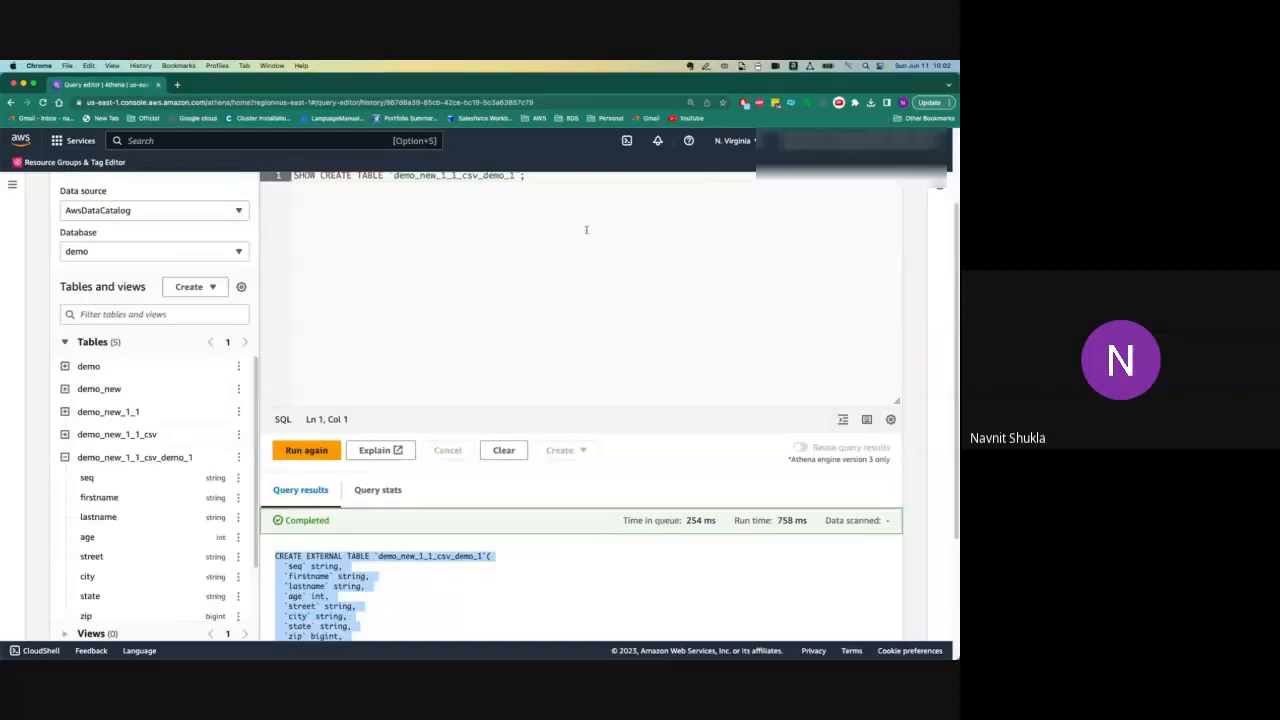
pyautogui.scroll(3, 586, 230)
pyautogui.hotkey('ctrl', 'a')
pyautogui.hotkey('ctrl', 'v')
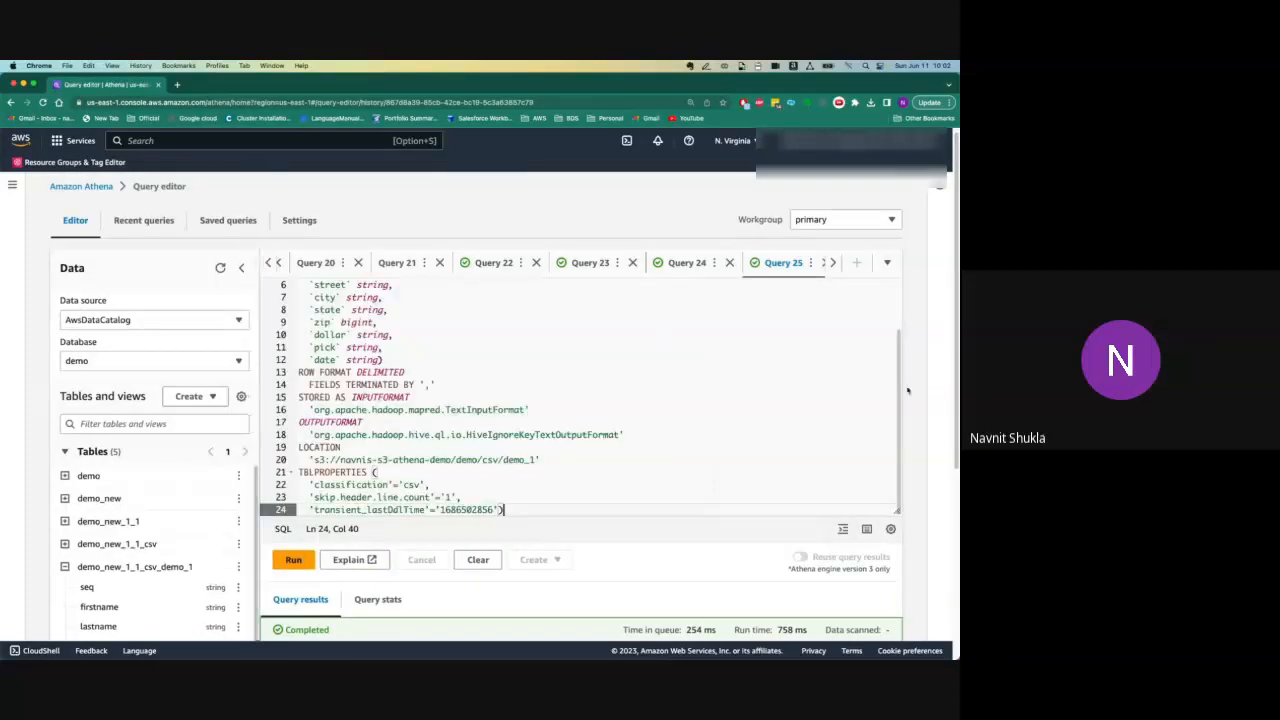
# - Delete the column definitions from age through date in the CREATE statement, including the comma after the lastname column
pyautogui.scroll(3, 470, 389)
pyautogui.moveTo(312, 334); pyautogui.dragTo(406, 423)
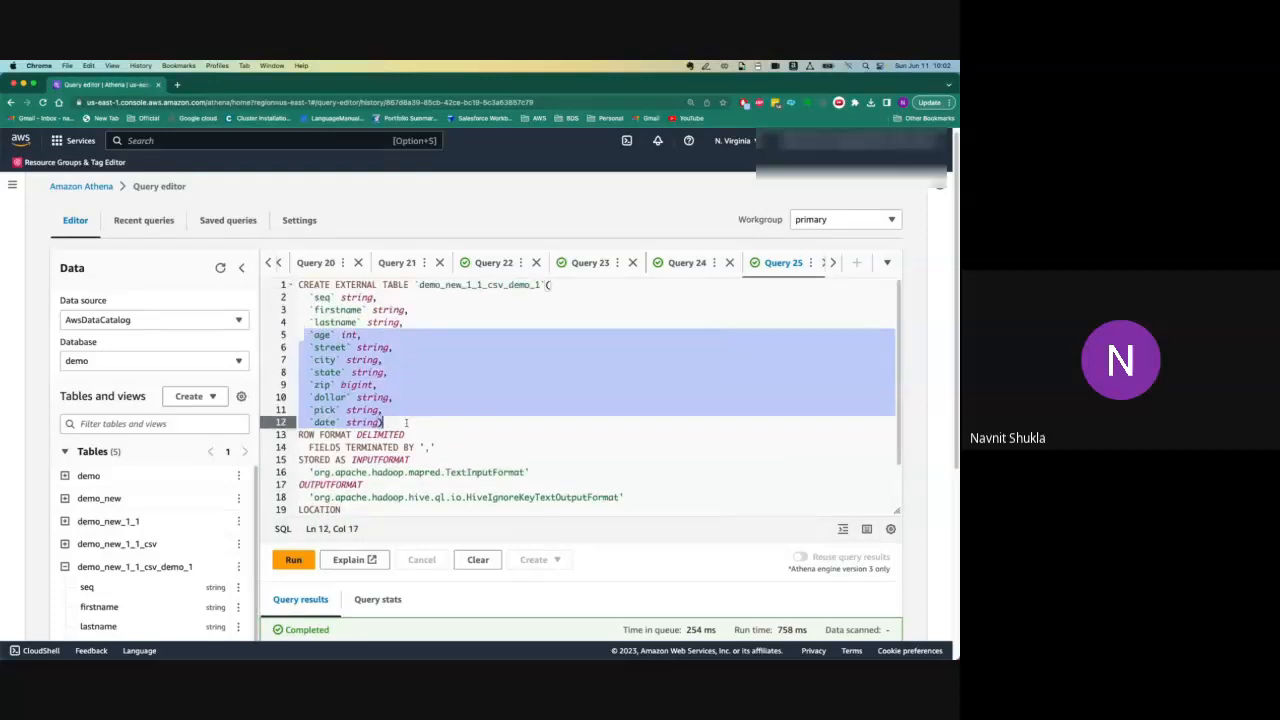
pyautogui.press('BackSpace')
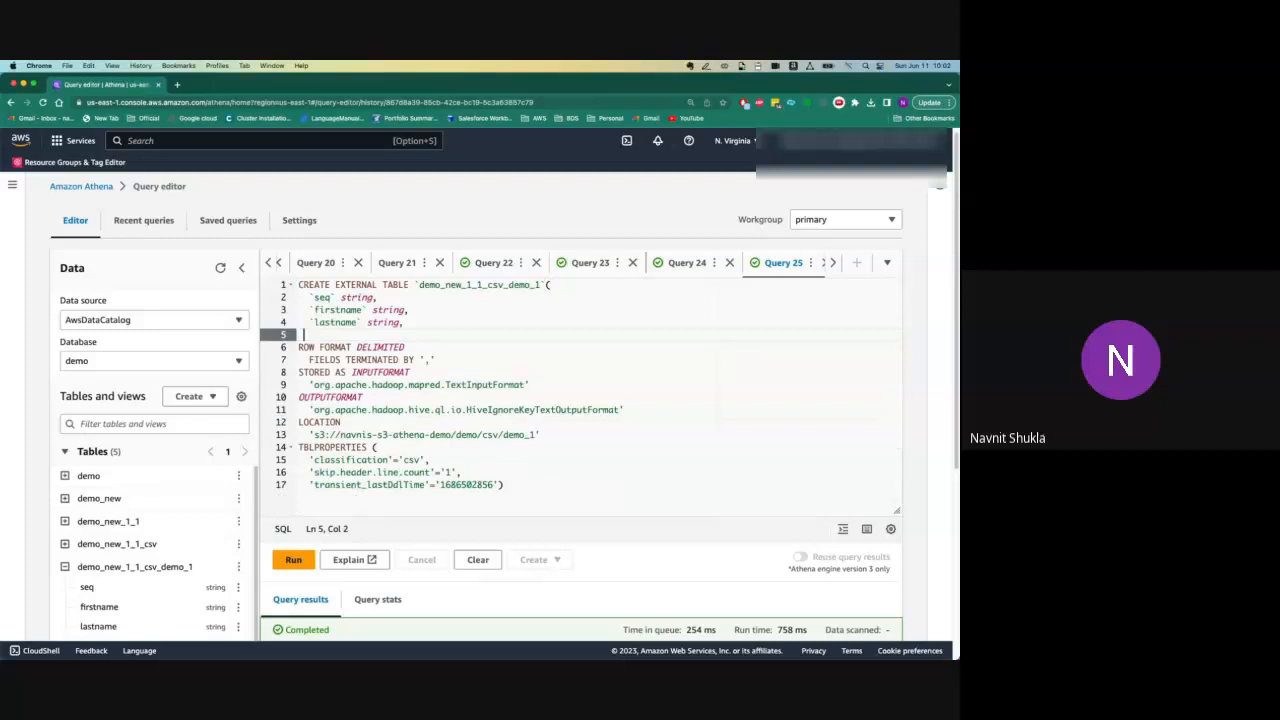
pyautogui.press('BackSpace')
pyautogui.press('BackSpace')
pyautogui.press('BackSpace')
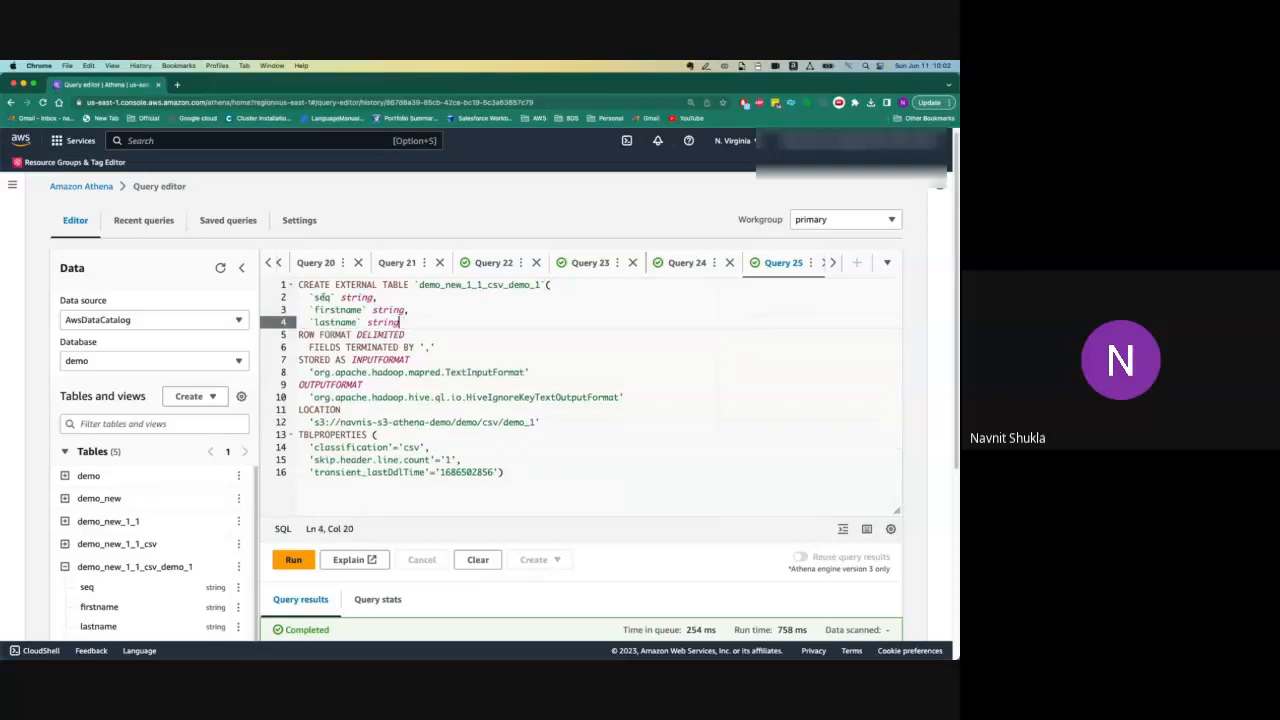
# - Rename the three remaining columns in the CREATE statement to name, age and salary
pyautogui.press('BackSpace')
pyautogui.write('anm')
pyautogui.press('BackSpace')
pyautogui.press('BackSpace')
pyautogui.press('BackSpace')
pyautogui.write('name')
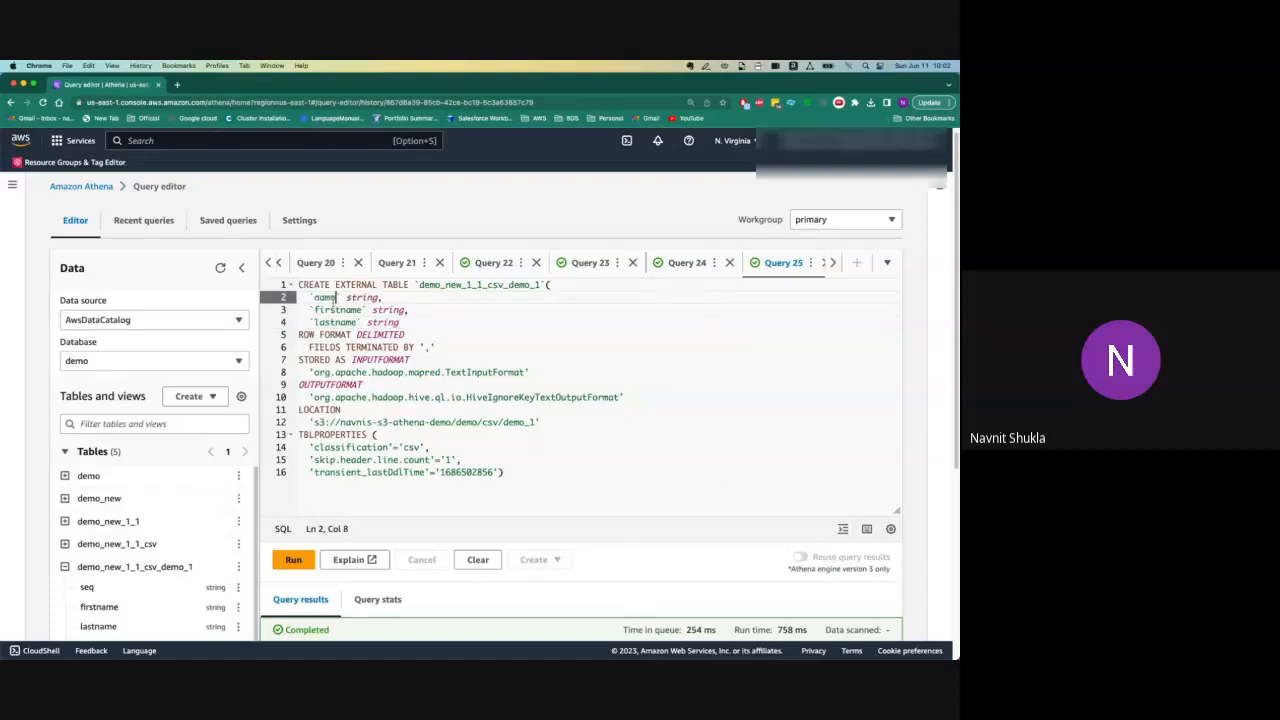
pyautogui.doubleClick(335, 310)
pyautogui.write('age')
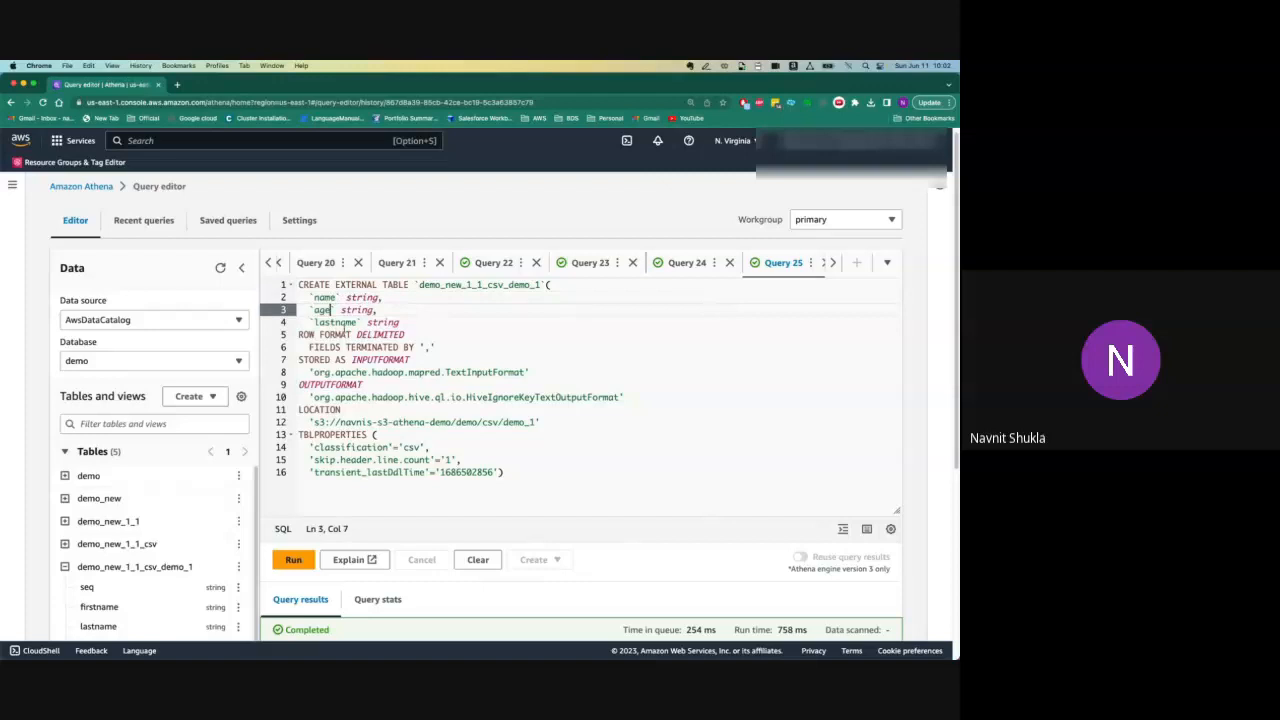
pyautogui.doubleClick(336, 322)
pyautogui.write('salary')
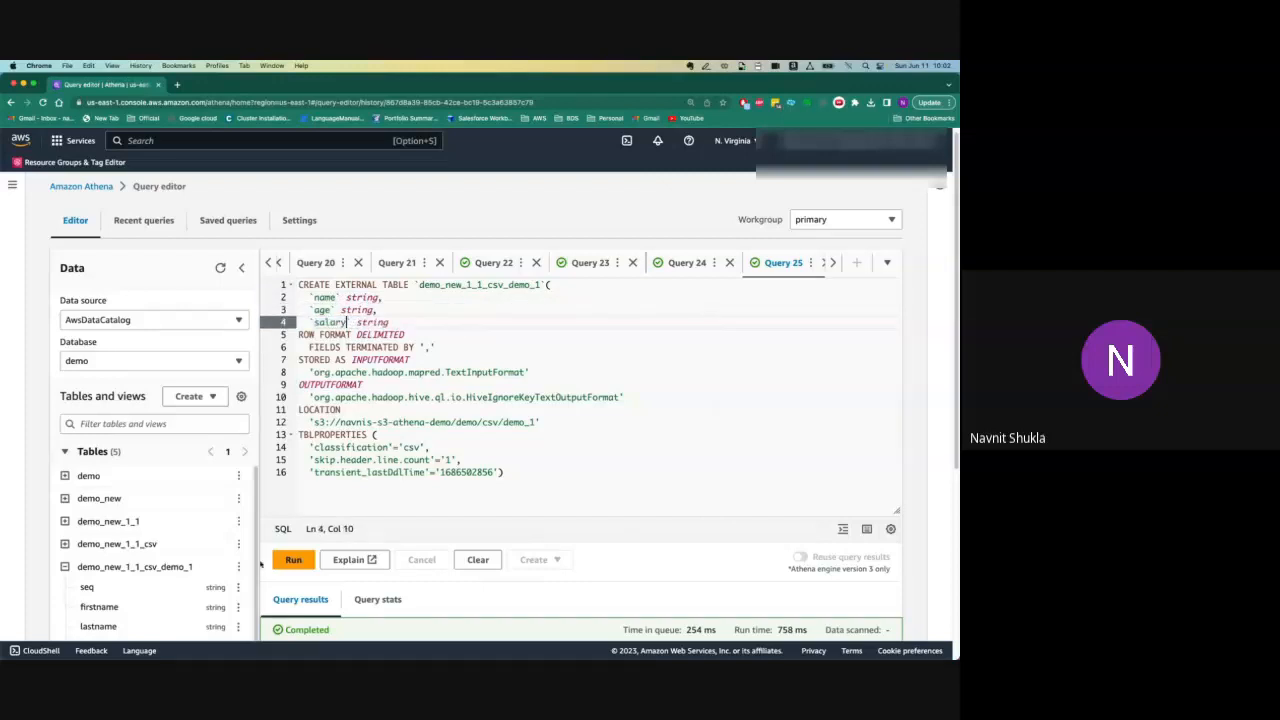
pyautogui.moveTo(505, 472); pyautogui.dragTo(237, 282)
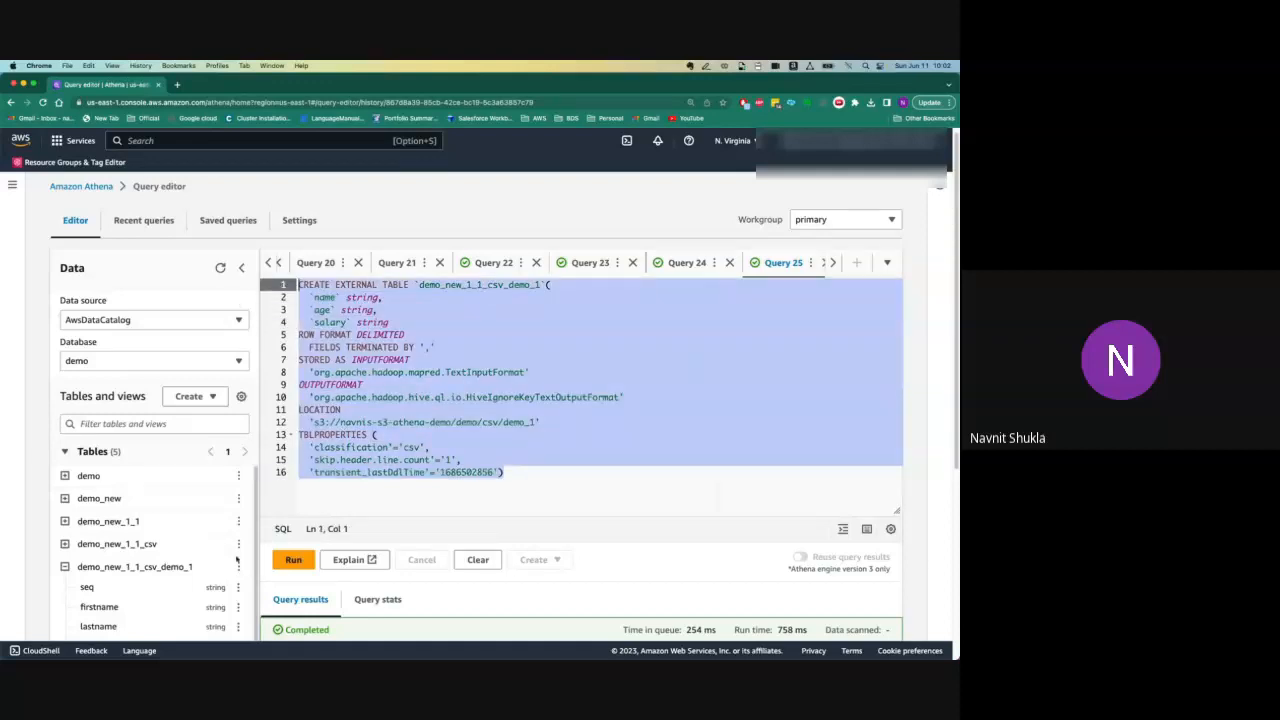
pyautogui.click(238, 566)
pyautogui.click(271, 506)
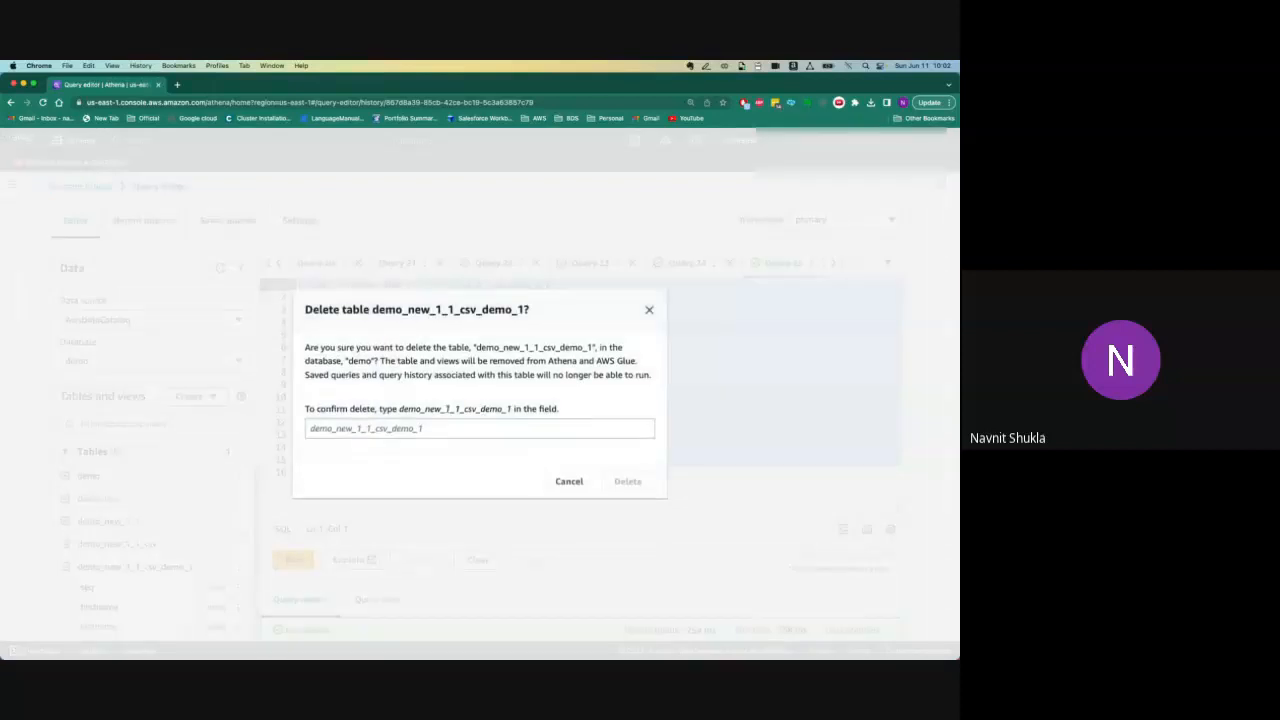
pyautogui.click(649, 310)
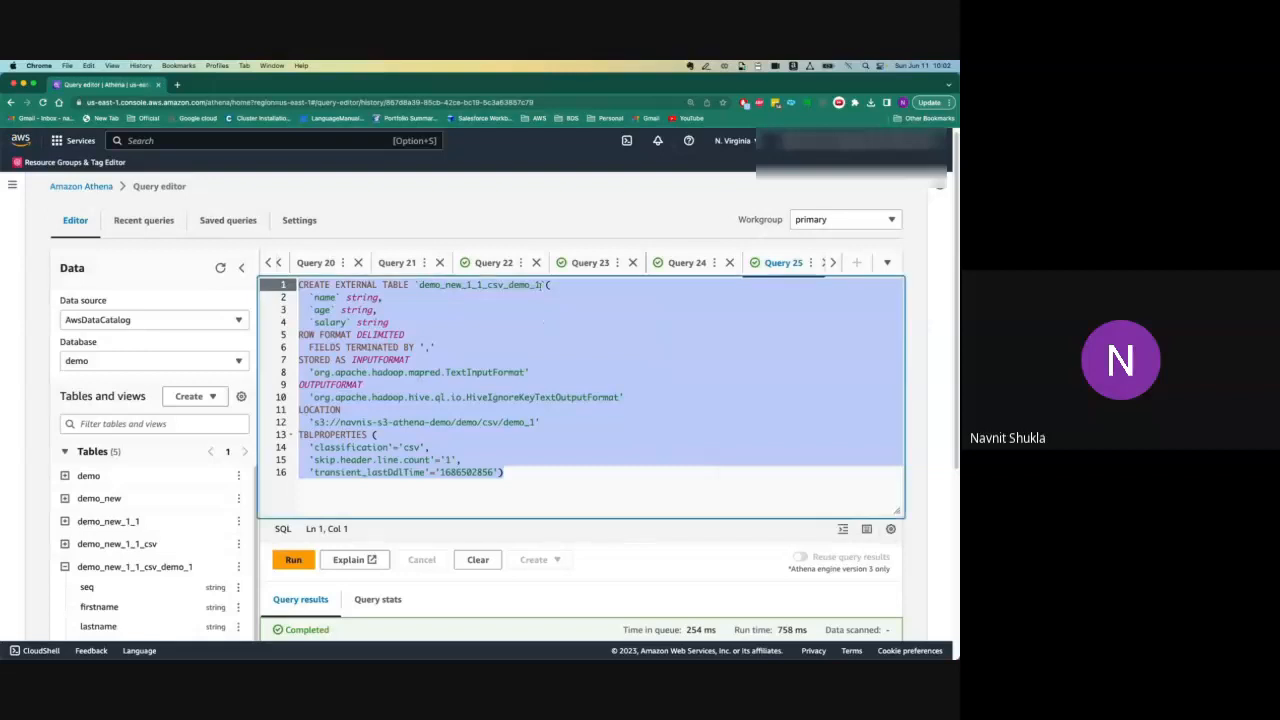
# - Change the table name in the CREATE statement to demo_new_1_1_csv_demo_1_1 and try running it
pyautogui.click(548, 285)
pyautogui.write('_1')
pyautogui.press('super+Return')
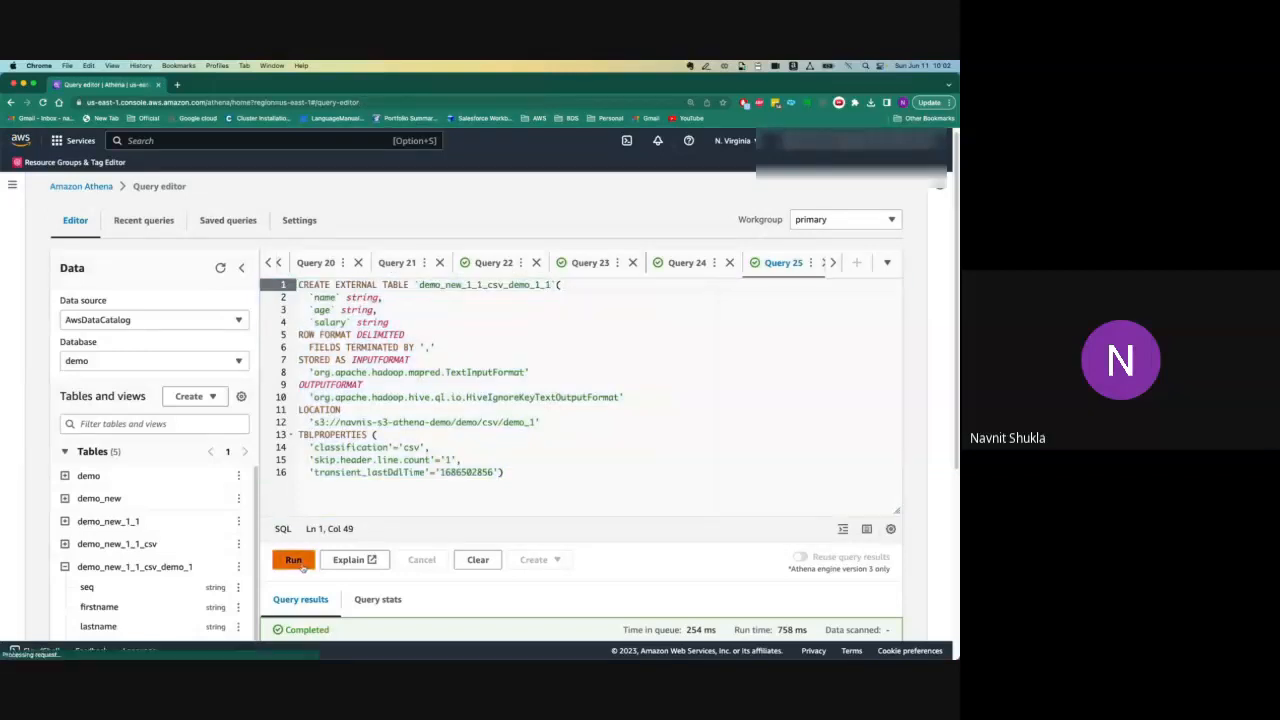
pyautogui.scroll(-3, 946, 512)
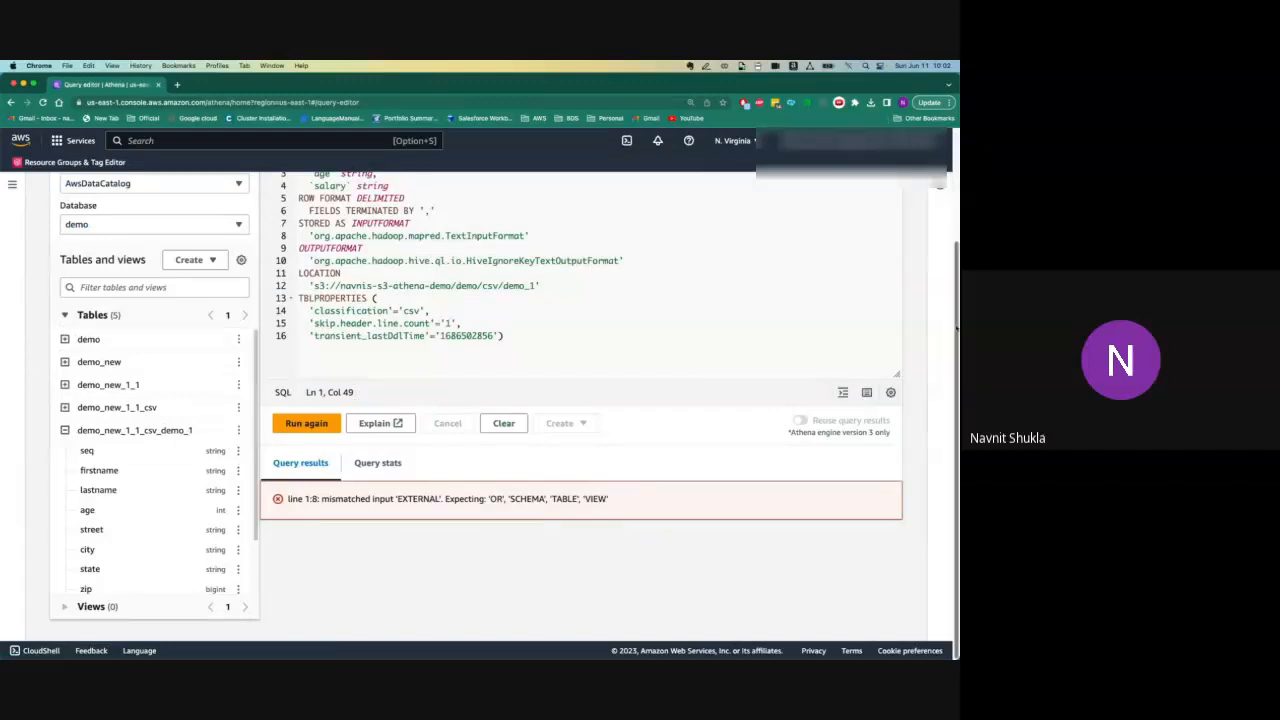
pyautogui.scroll(3, 955, 328)
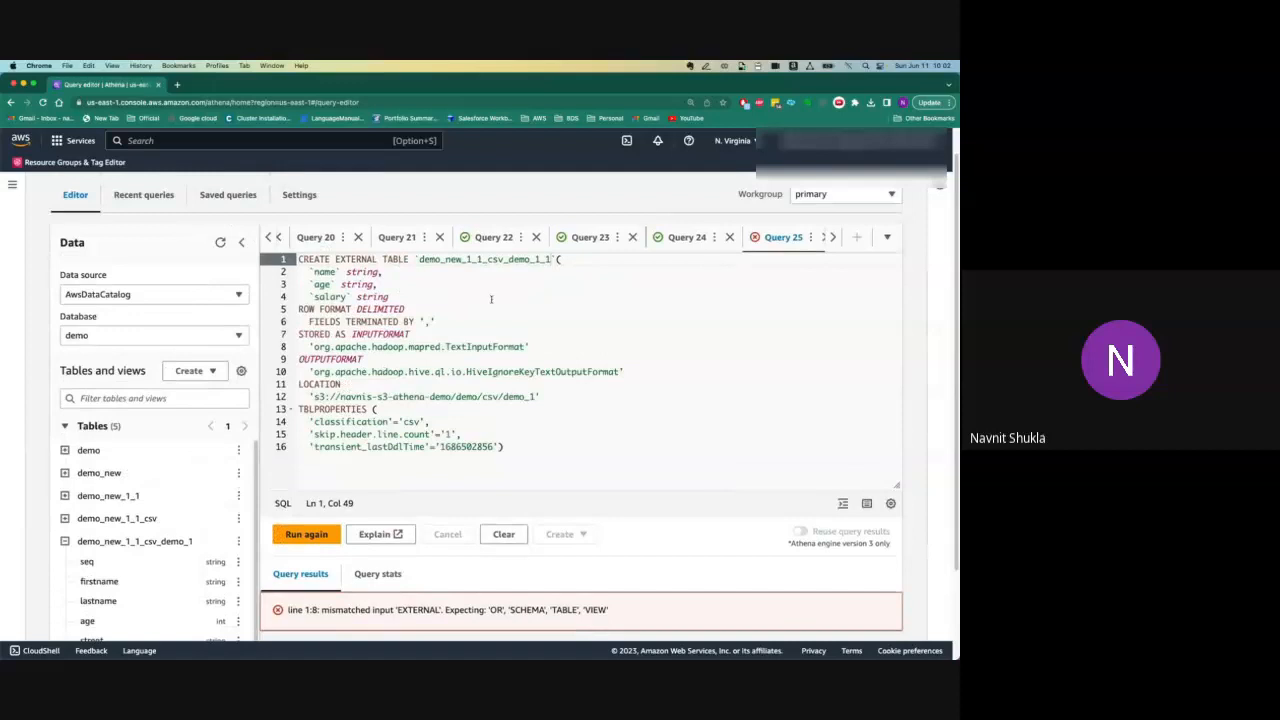
# - Add the closing parenthesis after the salary column's definition and run the statement again to create the table
pyautogui.click(491, 299)
pyautogui.write(',')
pyautogui.press('BackSpace')
pyautogui.write(')')
pyautogui.click(293, 535)
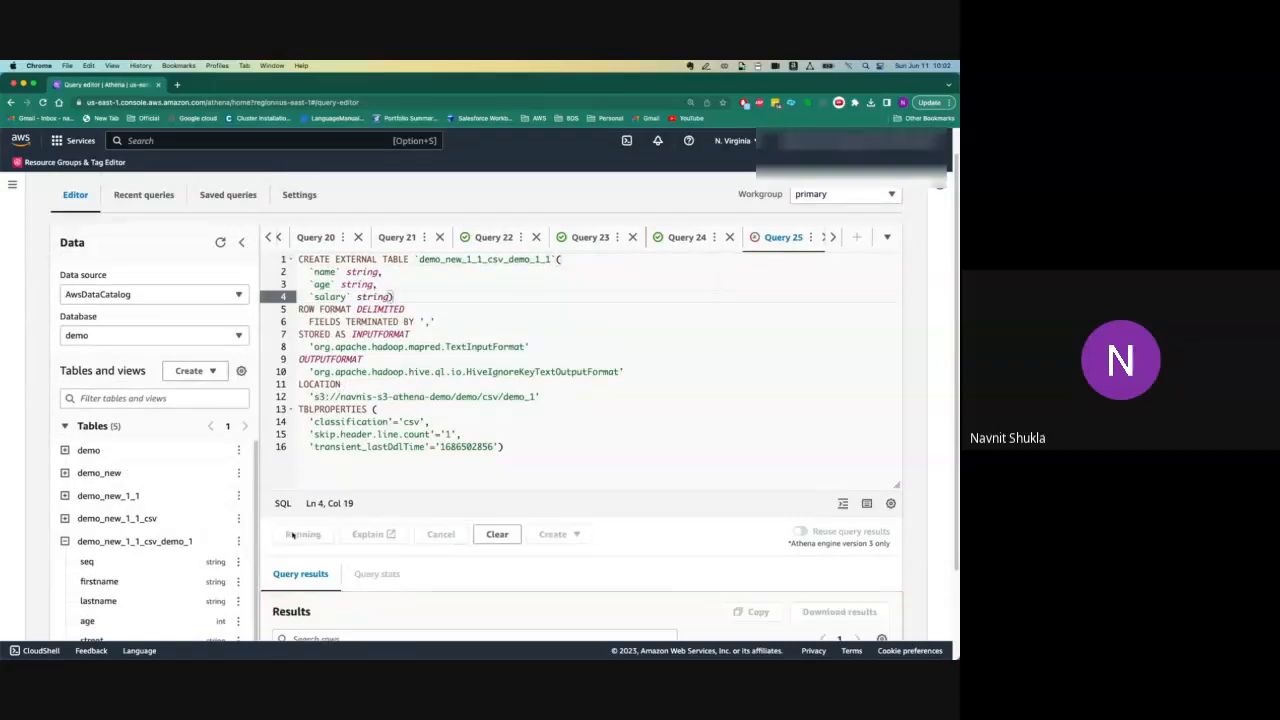
# - Collapse the column list of demo_new_1_1_csv_demo_1 and preview the table demo_new_1_1_csv_demo_1_1, confirming replacement of the first query tab
pyautogui.click(66, 541)
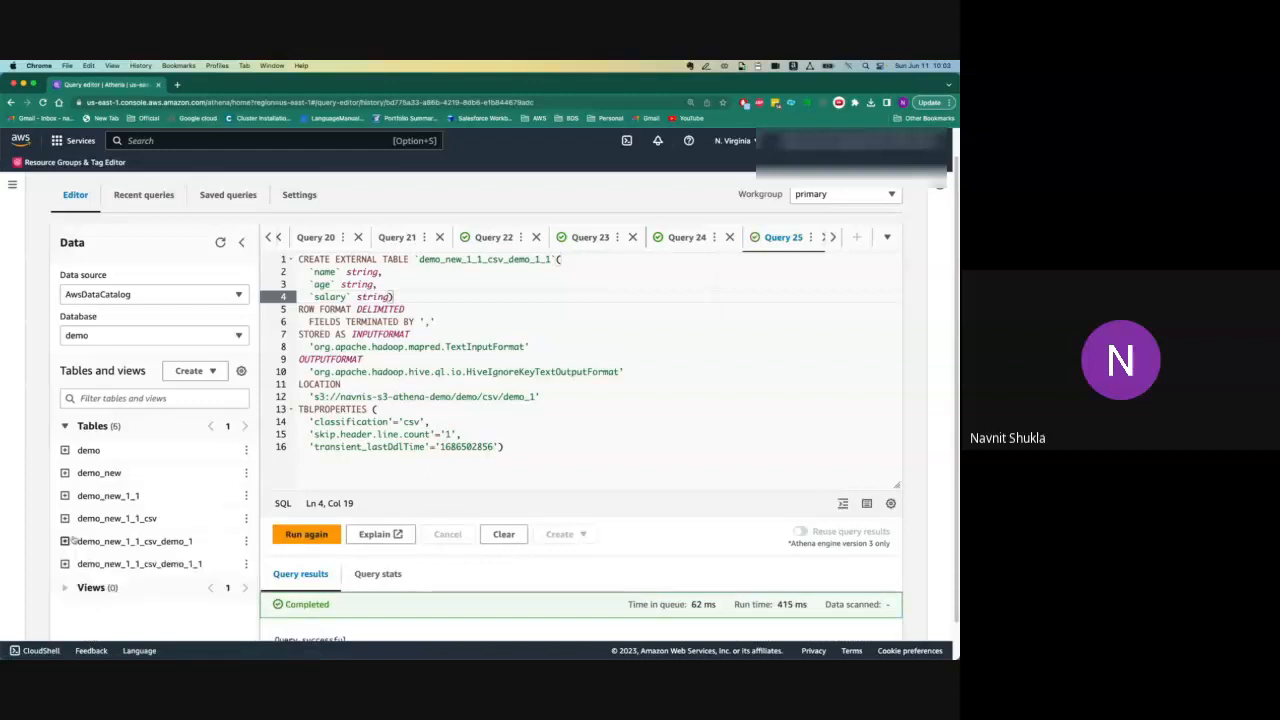
pyautogui.click(246, 564)
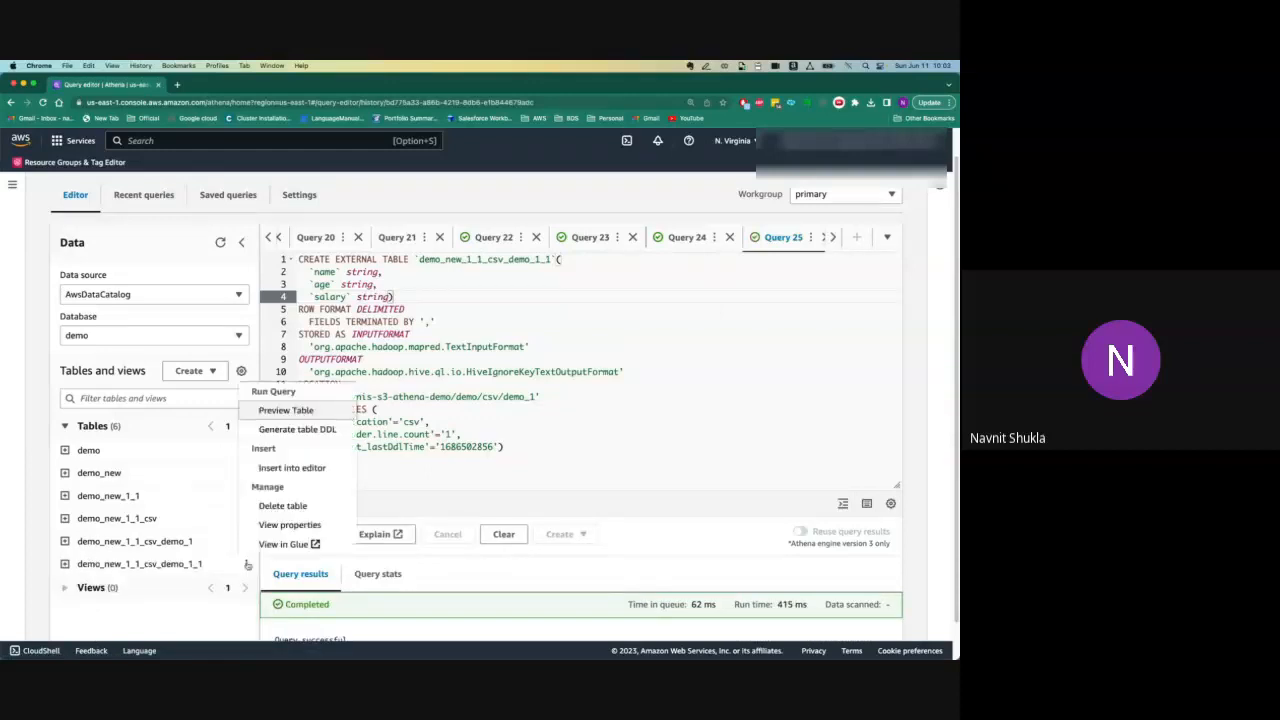
pyautogui.click(298, 413)
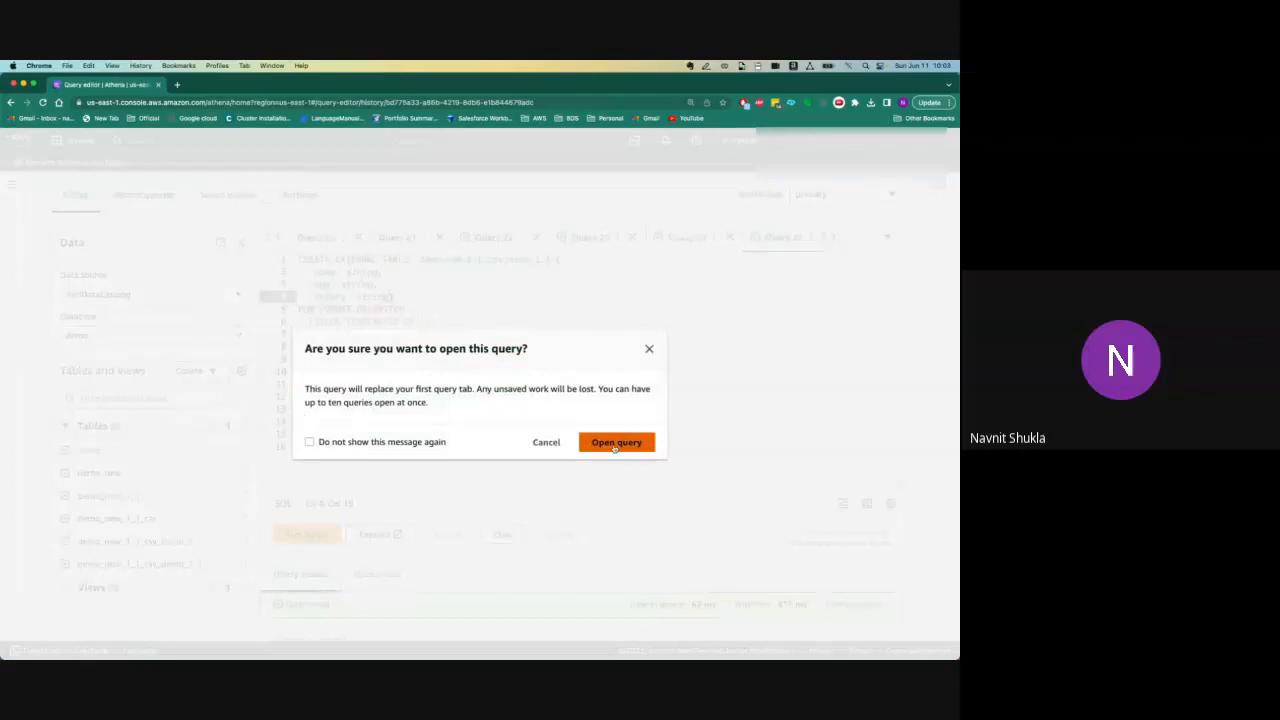
pyautogui.click(600, 442)
pyautogui.moveTo(957, 313); pyautogui.dragTo(957, 498)
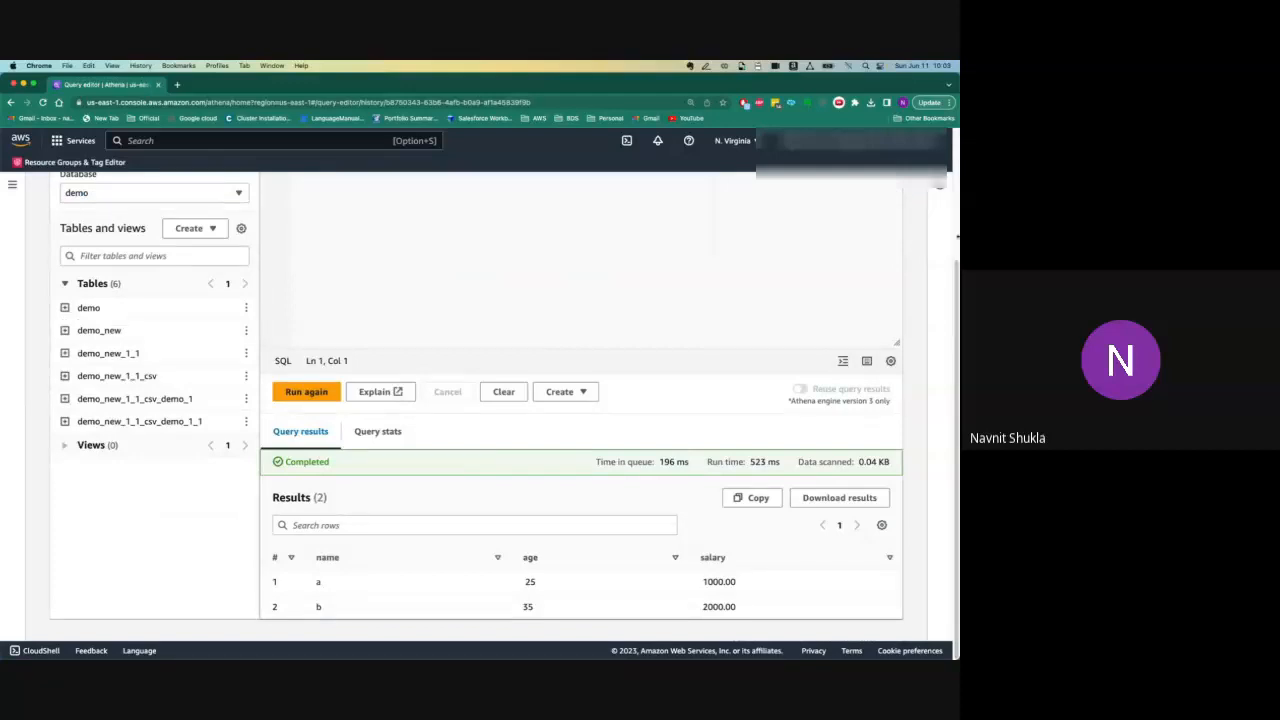
# - Close the first four query tabs, Query 26, Query 17, Query 18 and Query 19, confirming each closure
pyautogui.scroll(3, 956, 240)
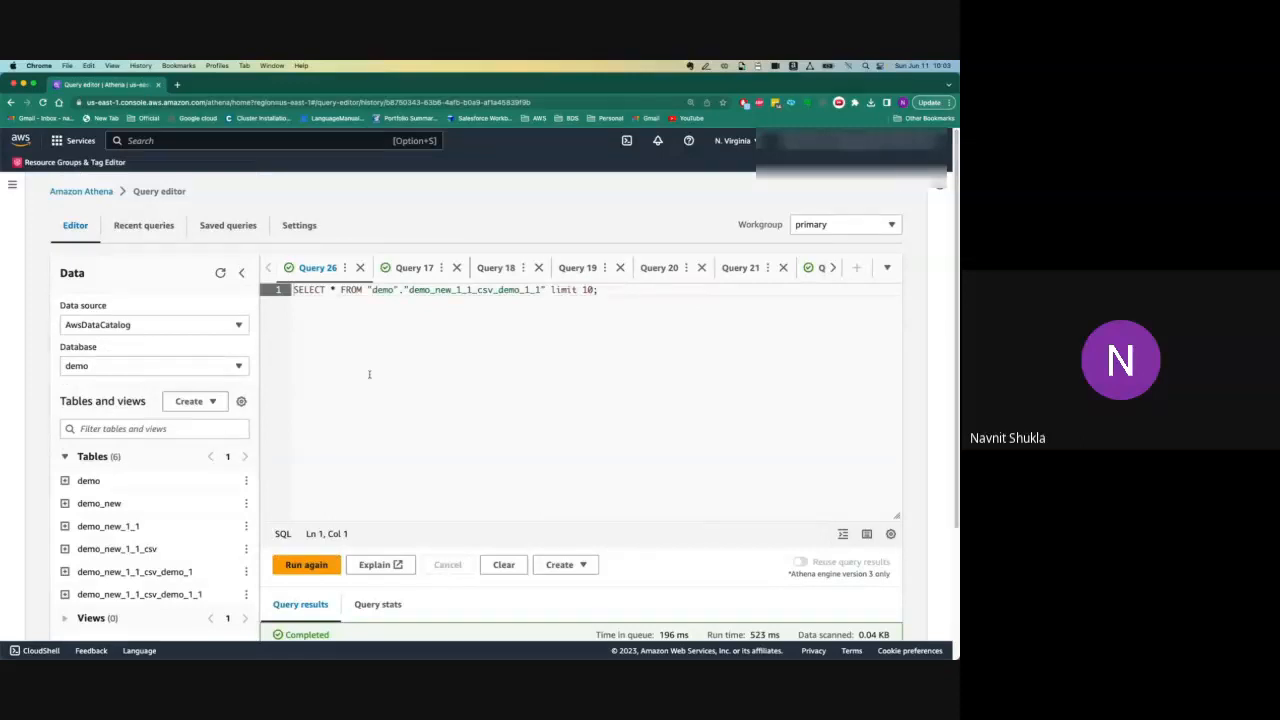
pyautogui.click(360, 267)
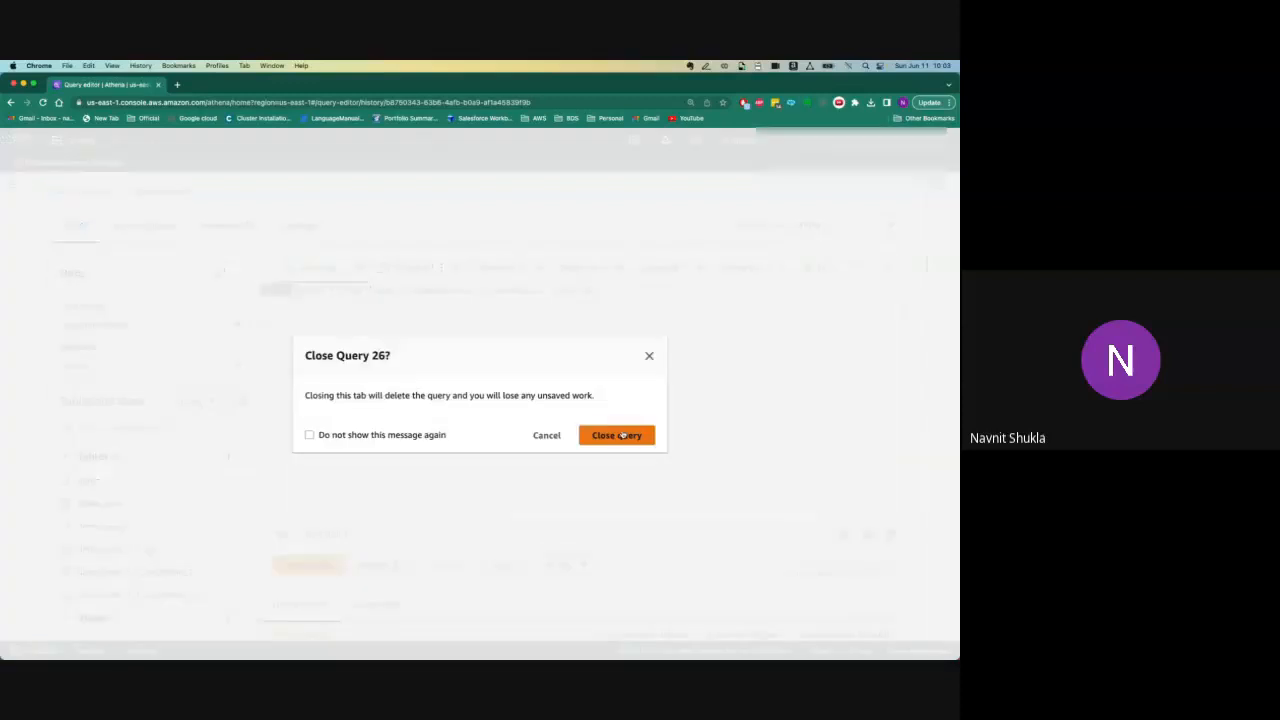
pyautogui.click(620, 435)
pyautogui.click(363, 268)
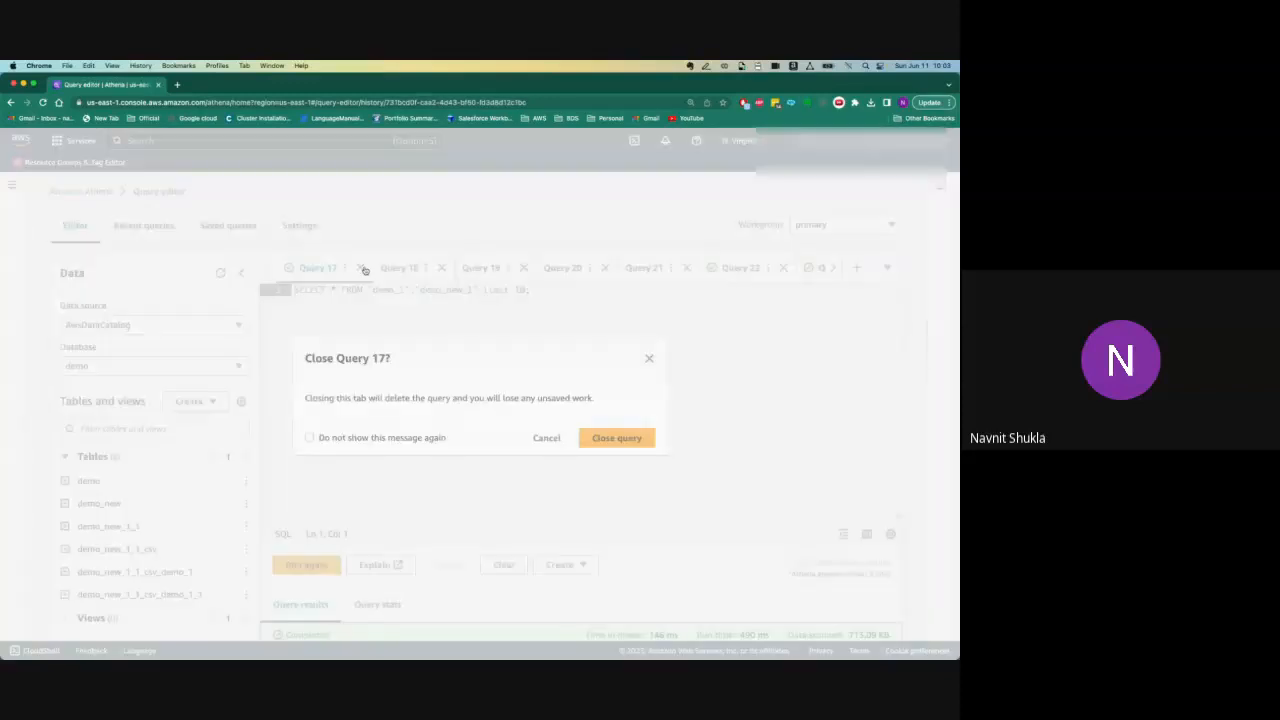
pyautogui.click(617, 437)
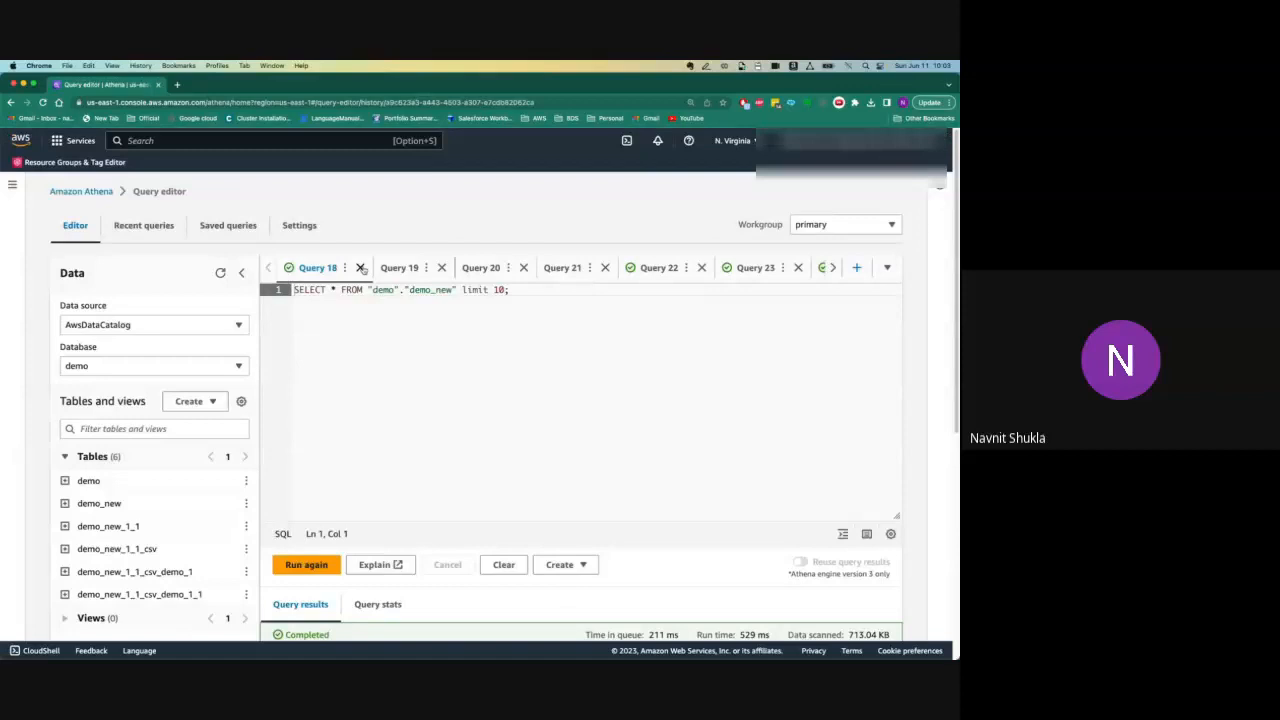
pyautogui.click(361, 267)
pyautogui.click(616, 435)
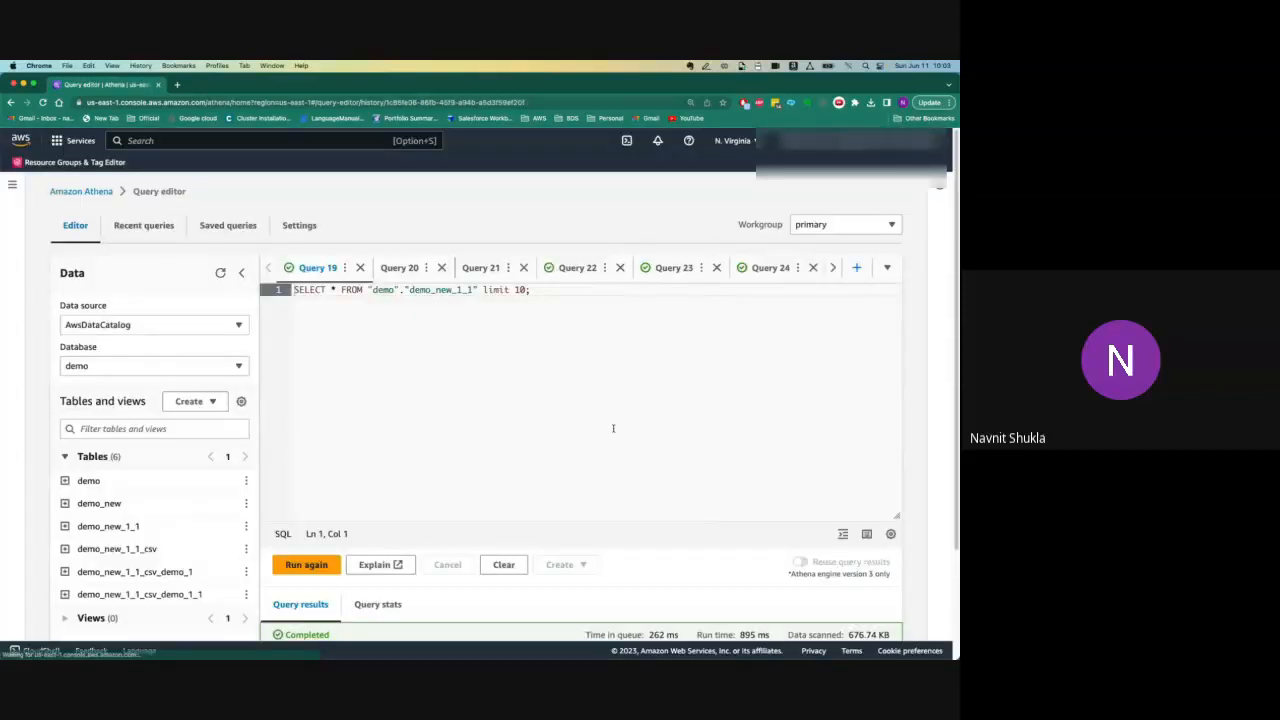
pyautogui.click(360, 267)
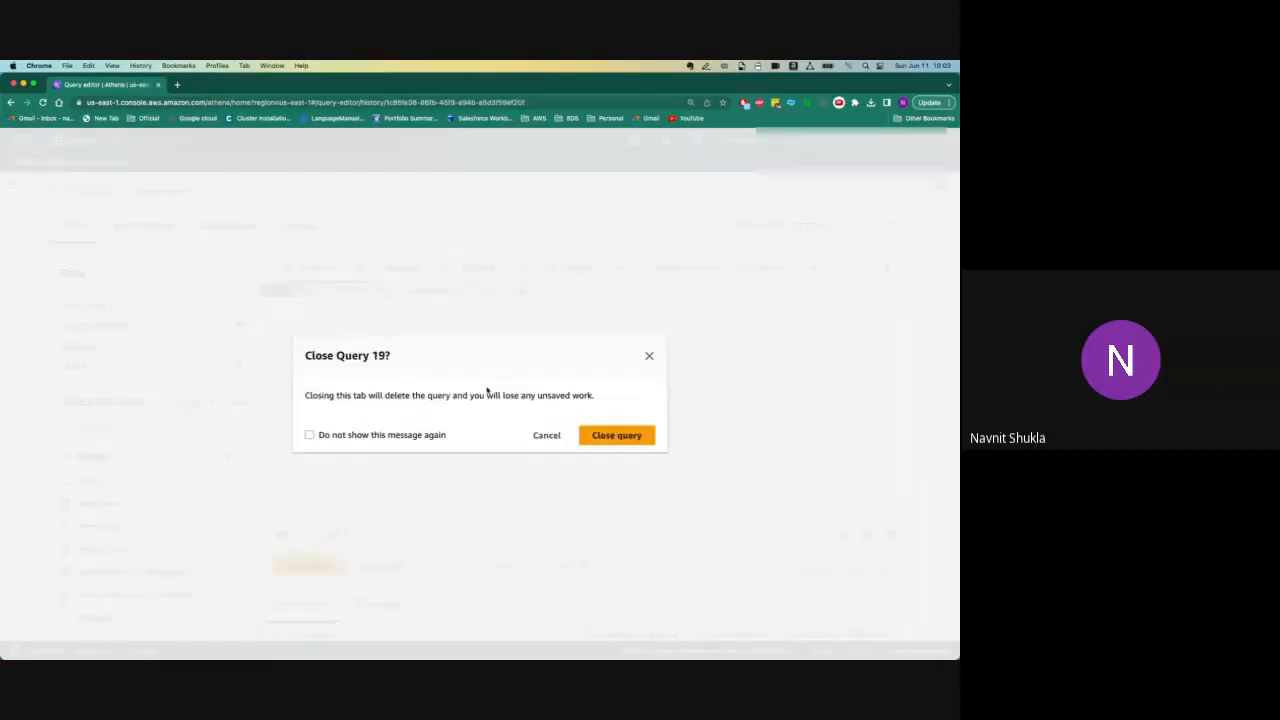
pyautogui.click(623, 436)
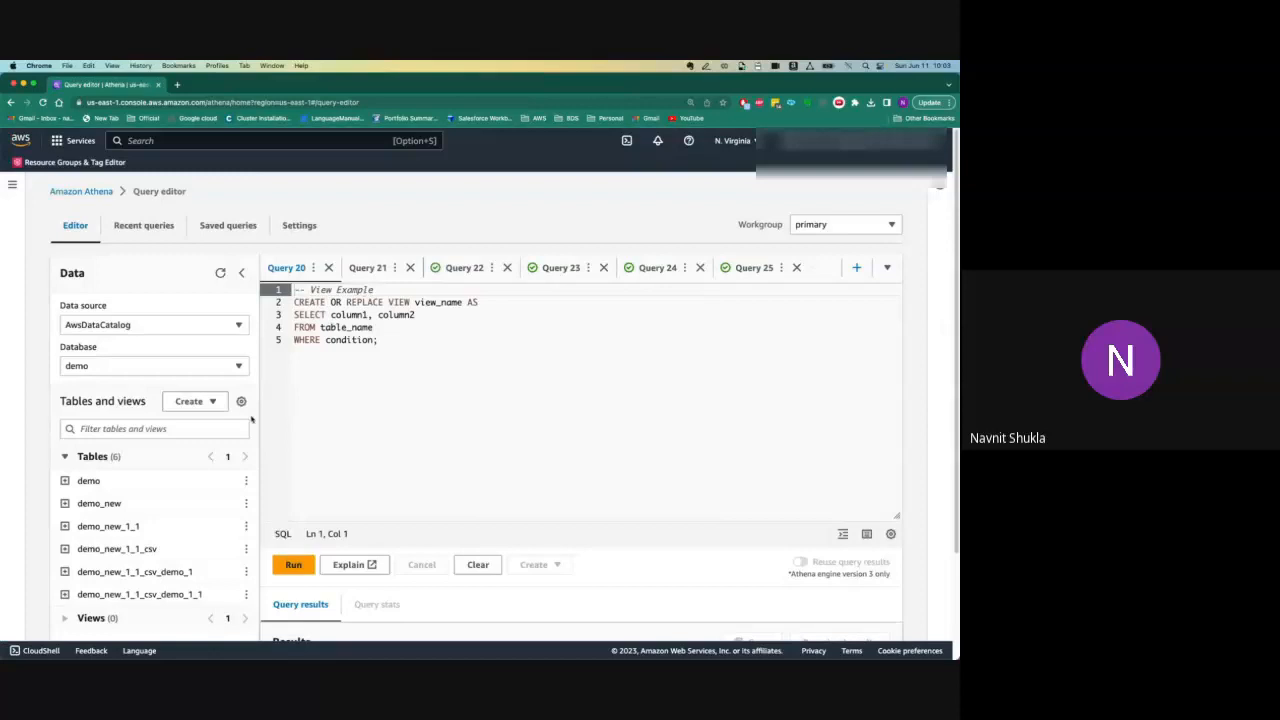
# - Insert a CREATE TABLE AS SELECT template in a new query and set its format to parquet
pyautogui.click(206, 401)
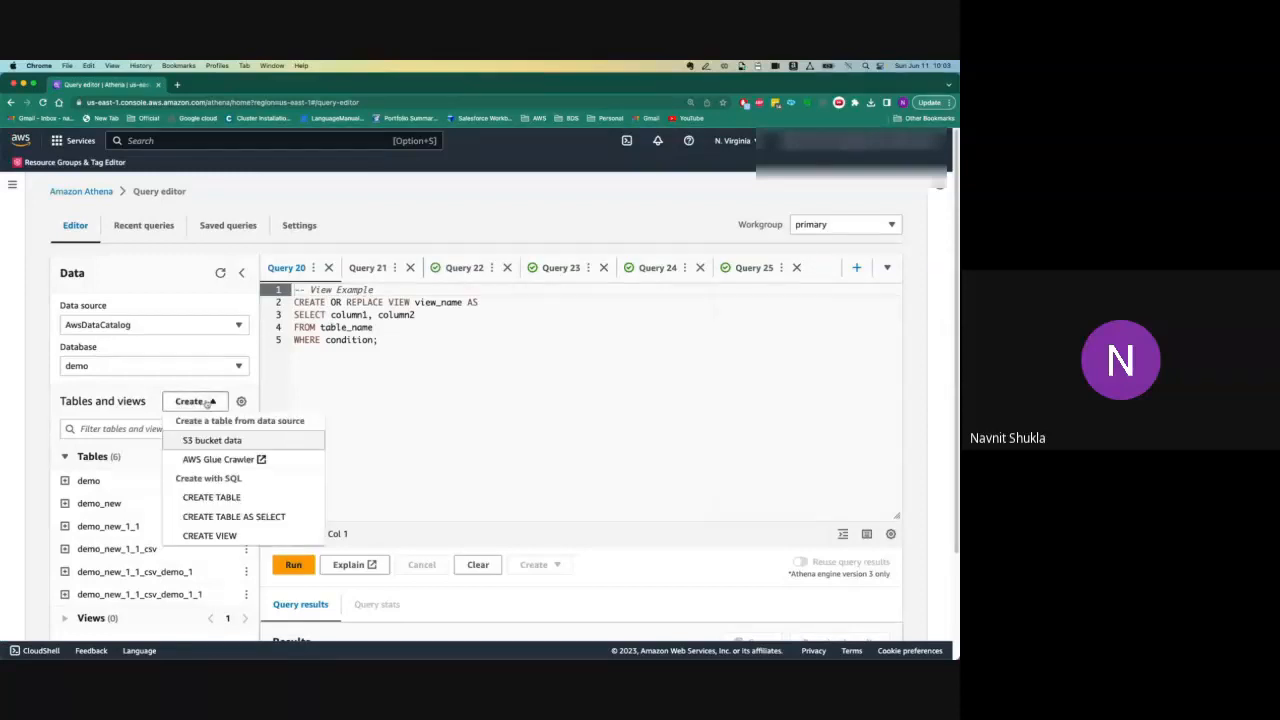
pyautogui.click(243, 516)
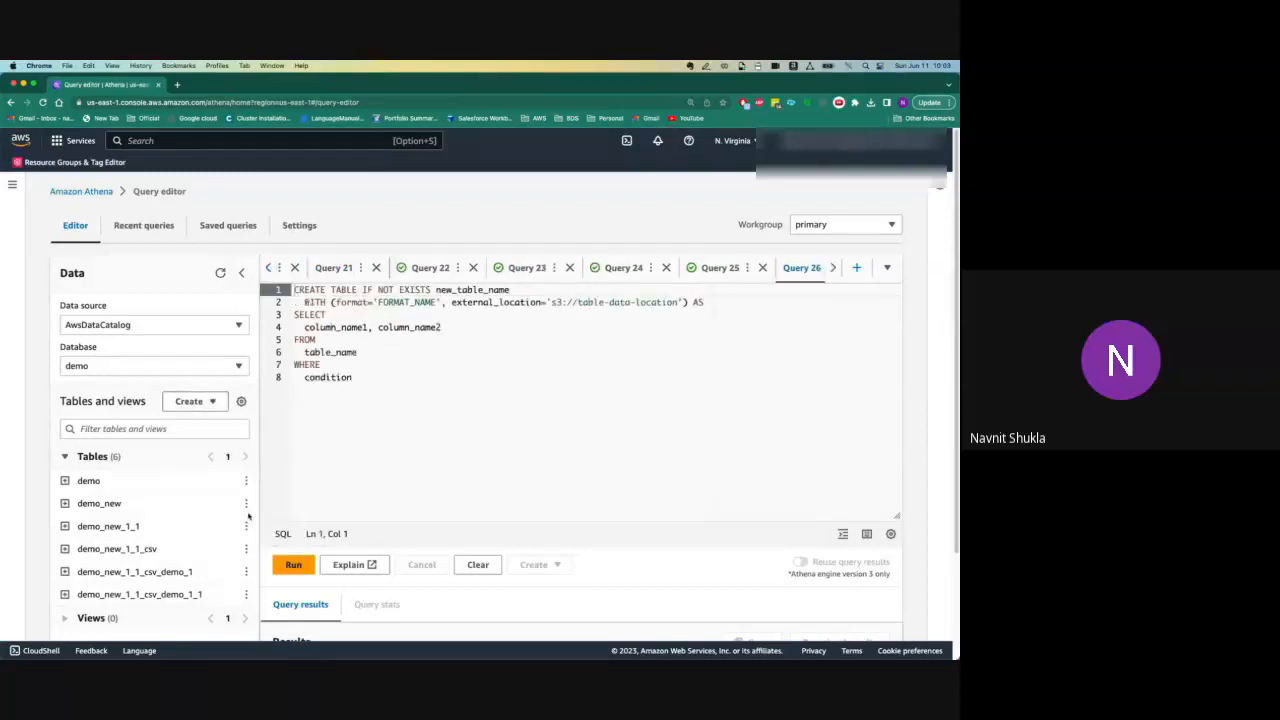
pyautogui.doubleClick(408, 302)
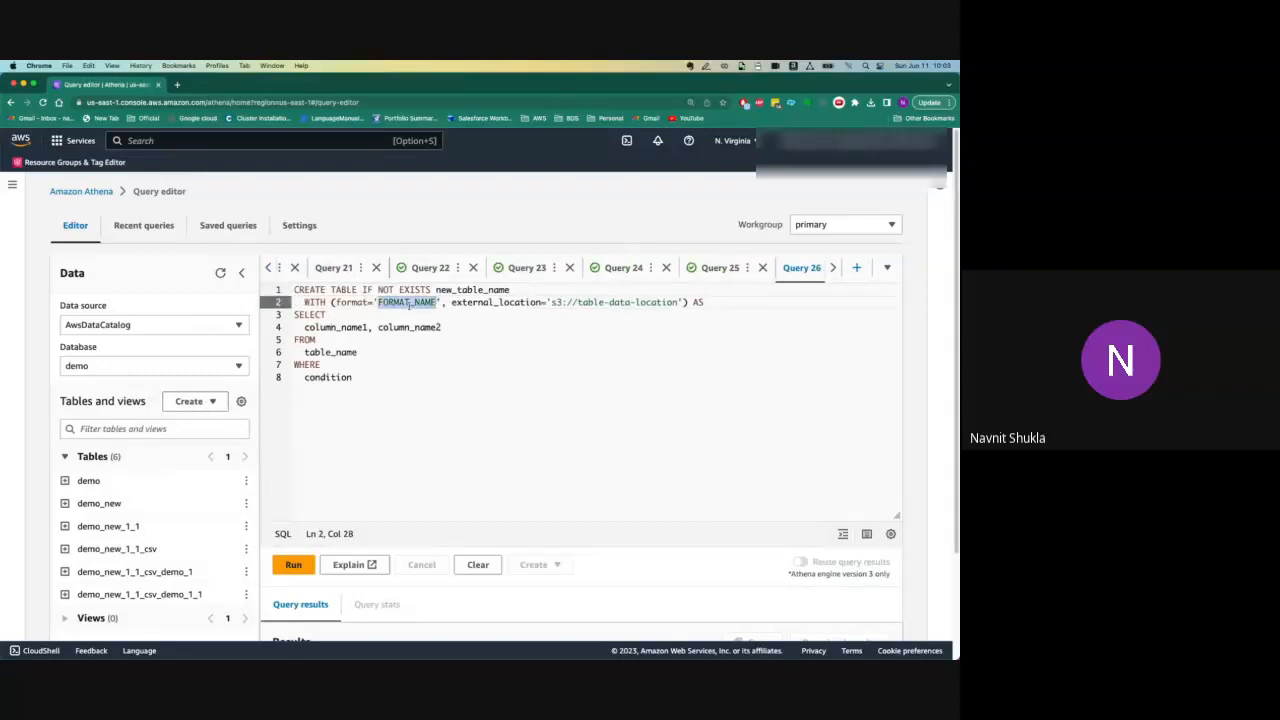
pyautogui.write('parquet')
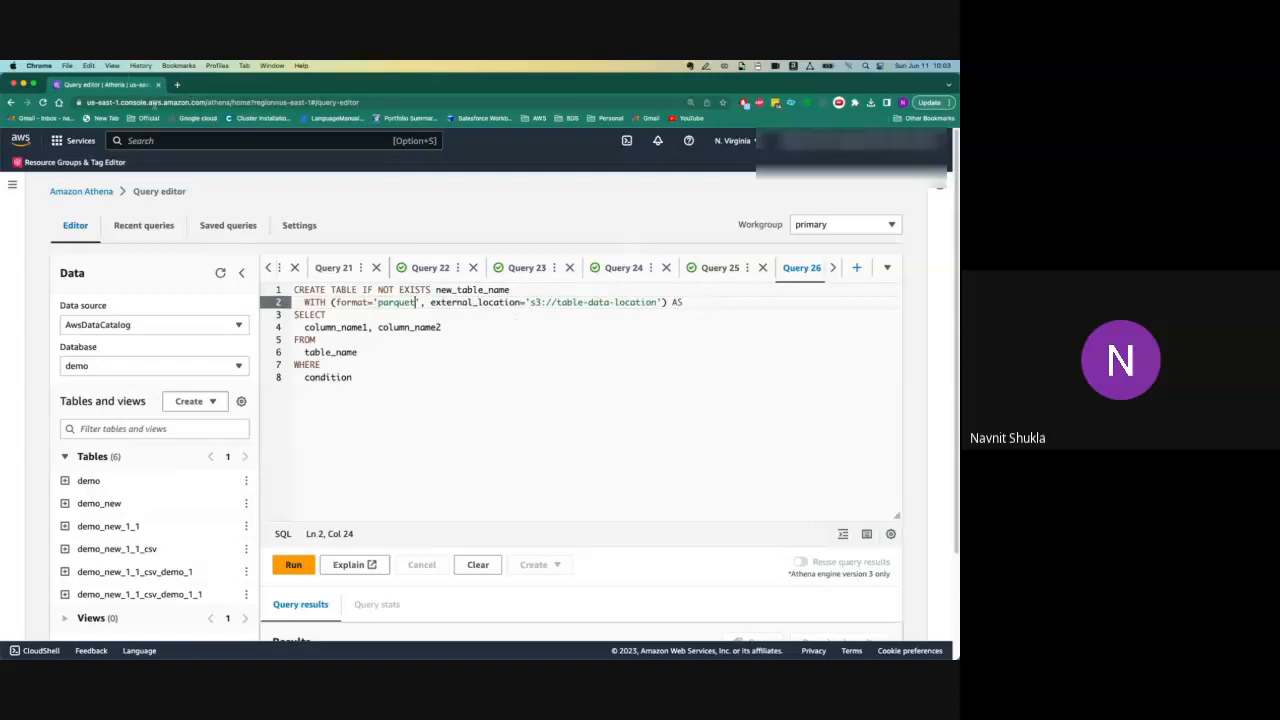
pyautogui.rightClick(131, 85)
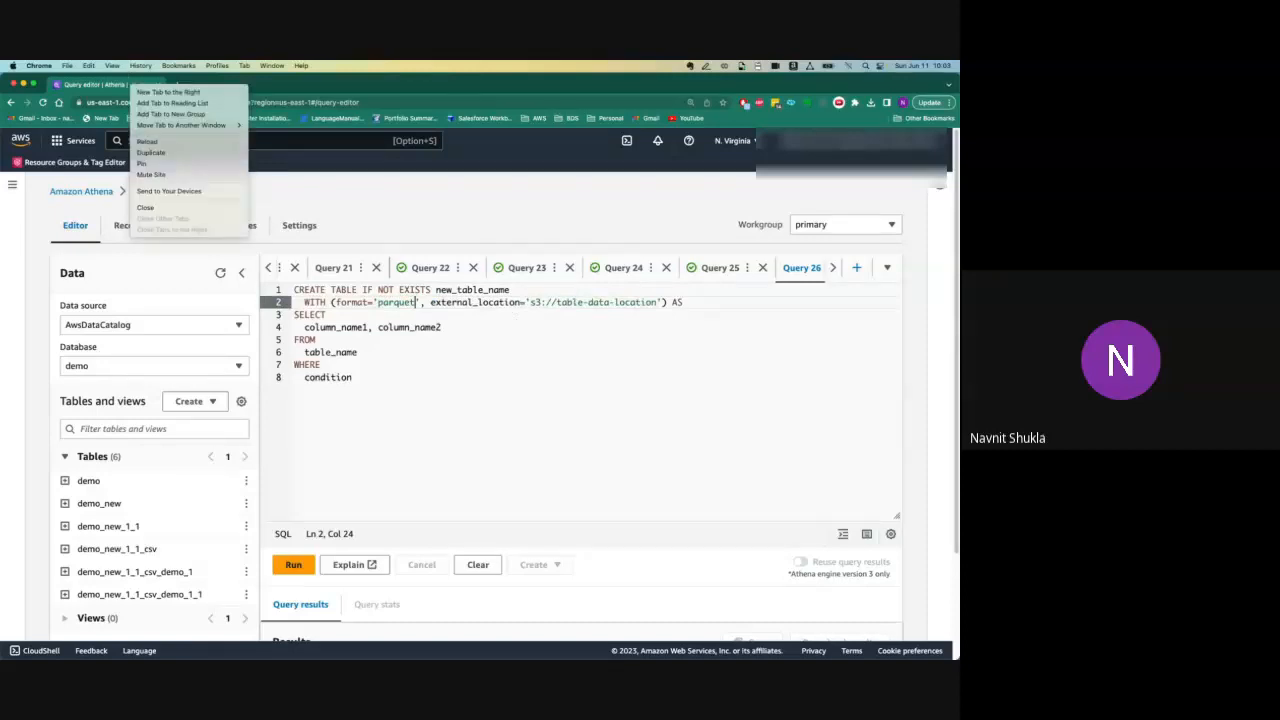
pyautogui.press('Escape')
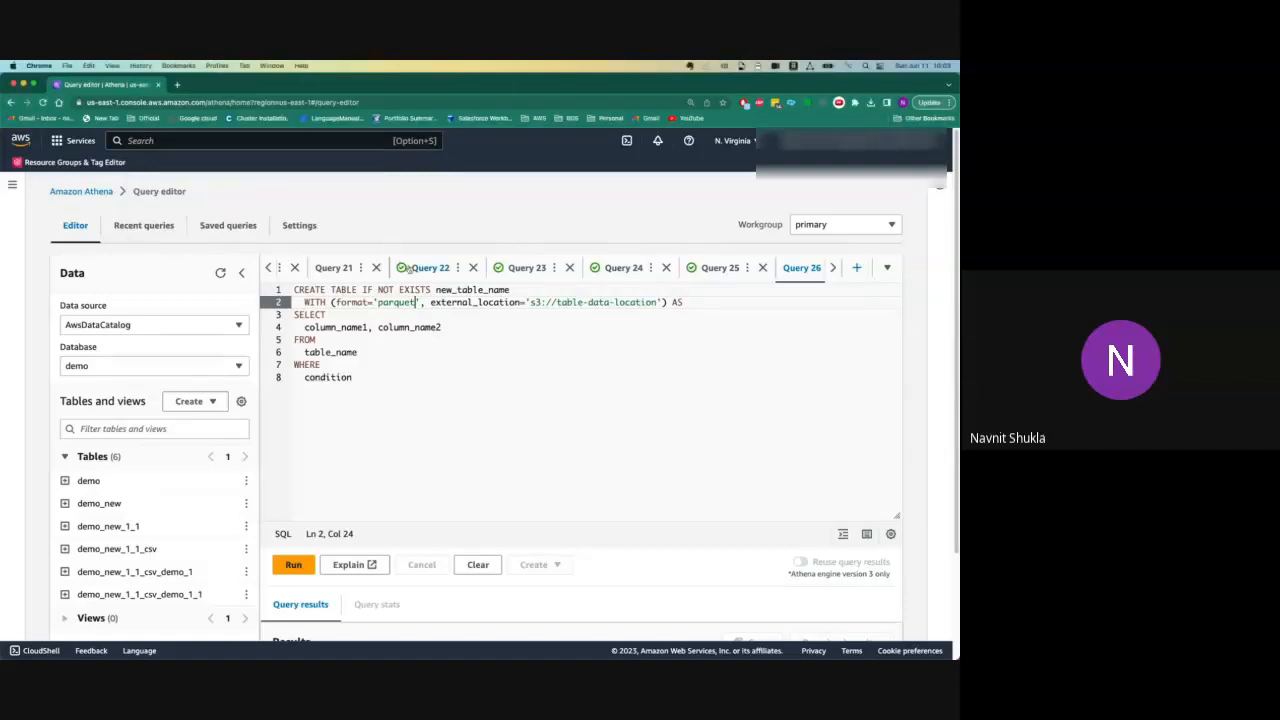
# - Copy the path s3://navnis-s3-athena-demo/demo/csv from the LOCATION in Query 22 and return to Query 26
pyautogui.click(433, 270)
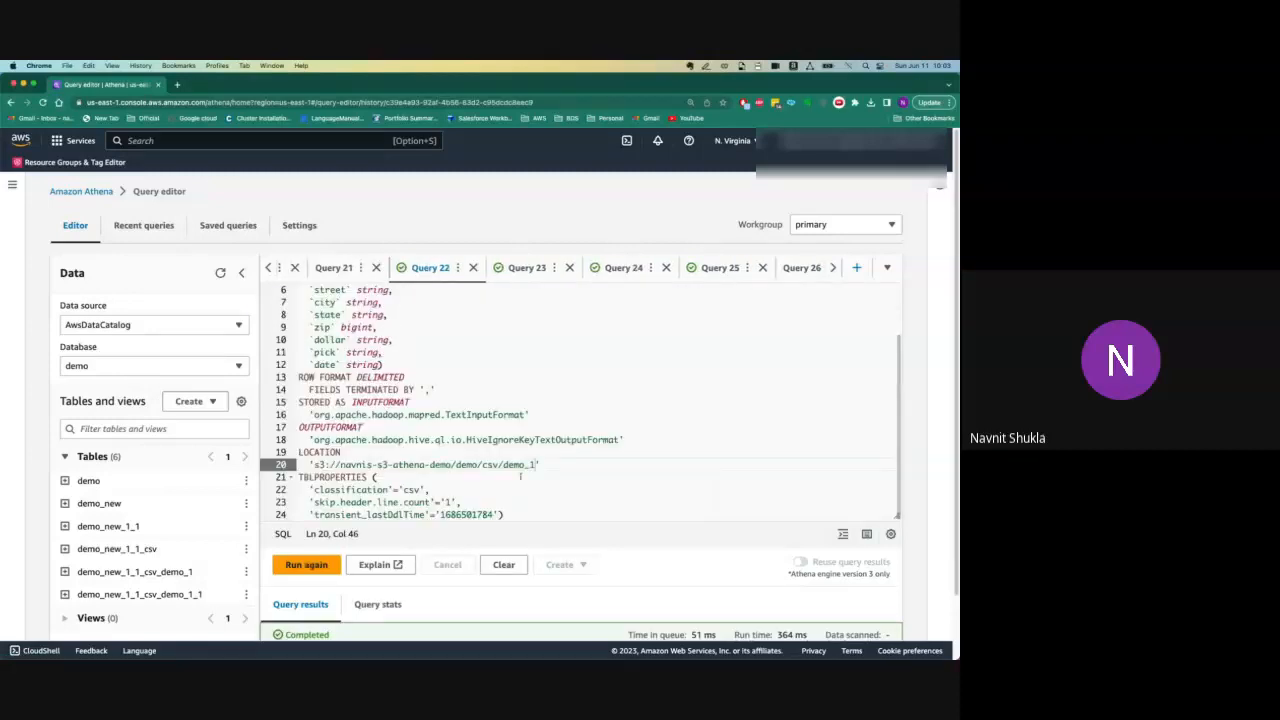
pyautogui.click(377, 477)
pyautogui.moveTo(312, 465); pyautogui.dragTo(498, 465)
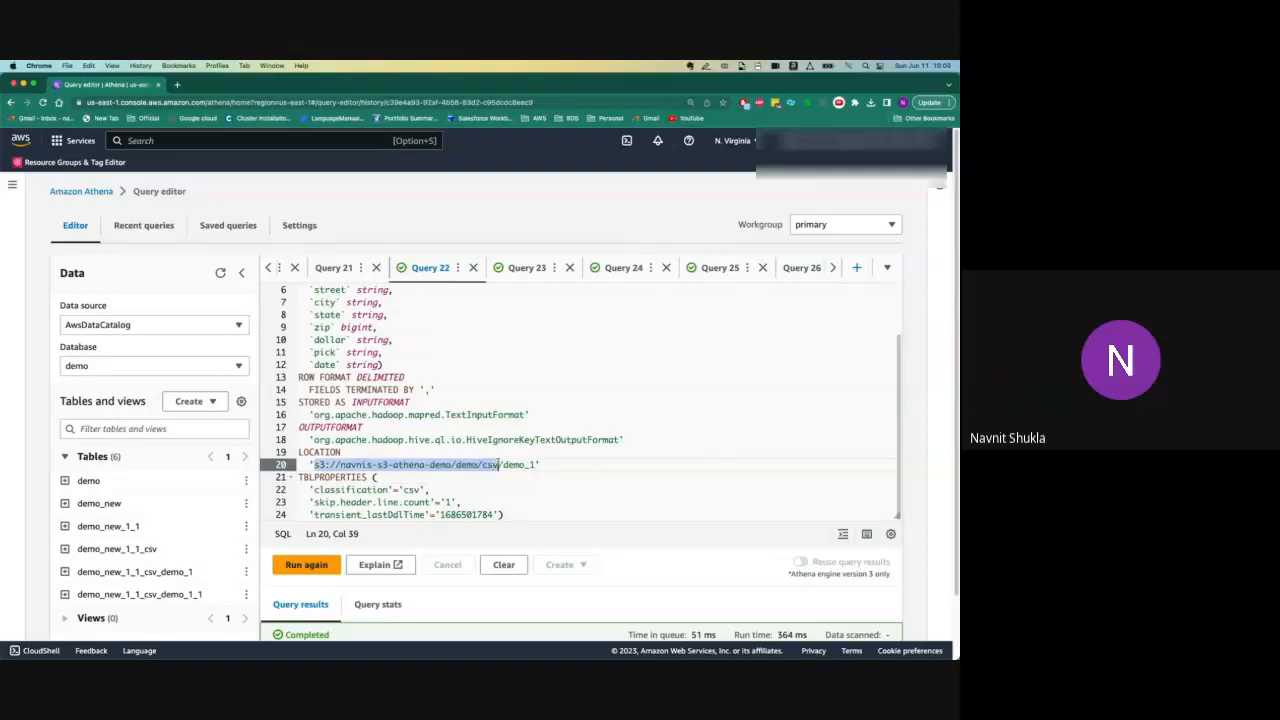
pyautogui.click(784, 268)
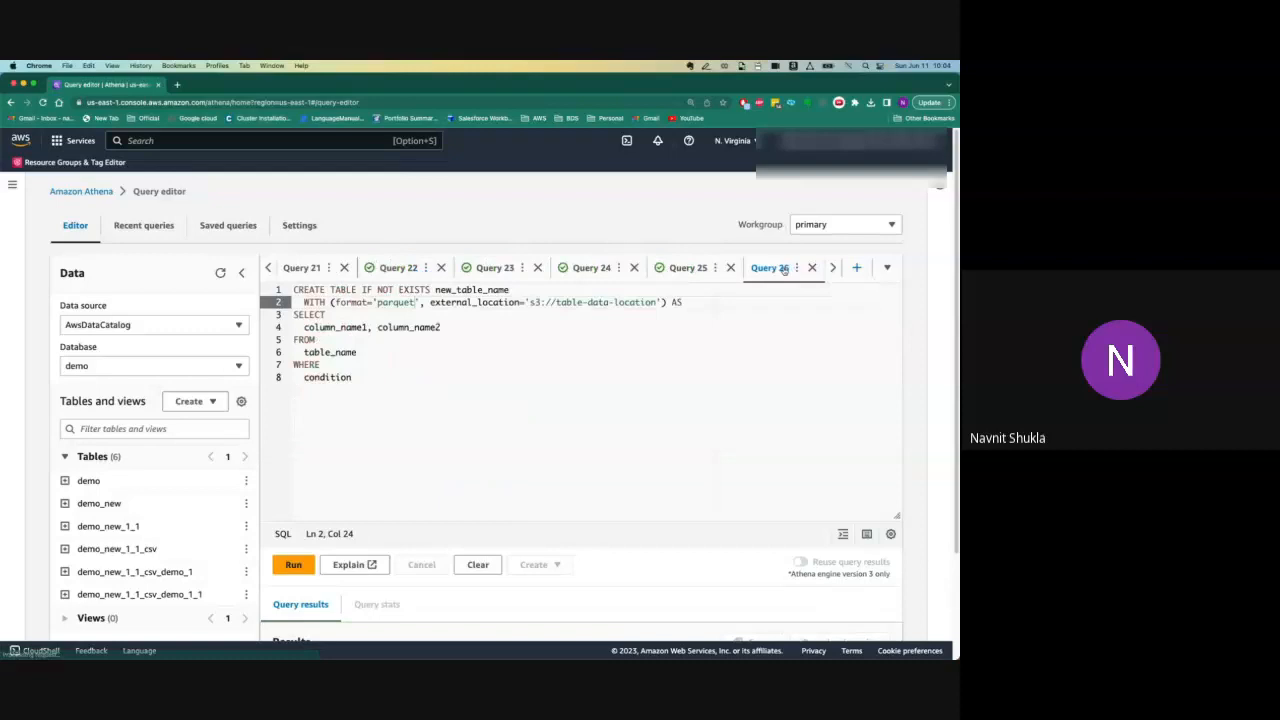
# - Set the external_location in the template to s3://navnis-s3-athena-demo/demo/parquet
pyautogui.moveTo(528, 302); pyautogui.dragTo(655, 302)
pyautogui.write('s3://navnis-s3-athena-demo/demo/csv/')
pyautogui.press('BackSpace')
pyautogui.press('BackSpace')
pyautogui.press('BackSpace')
pyautogui.press('BackSpace')
pyautogui.write('pq')
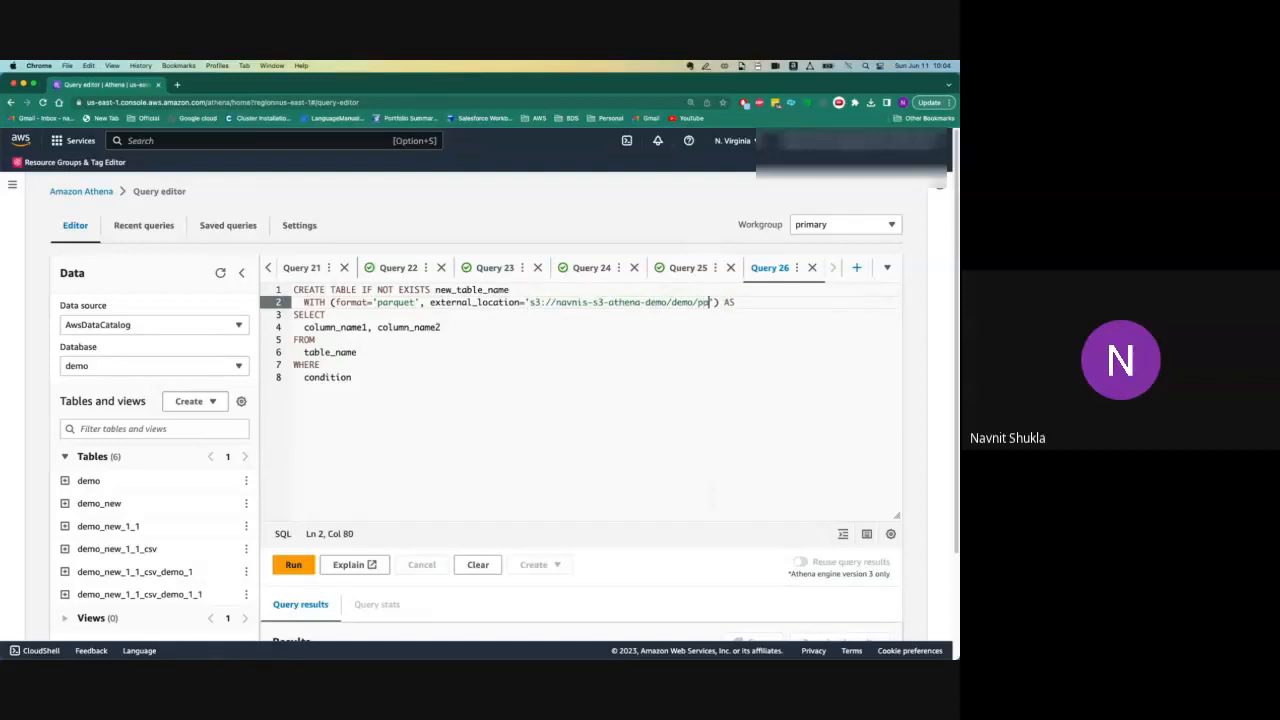
pyautogui.write('rqu')
pyautogui.press('BackSpace')
pyautogui.press('BackSpace')
pyautogui.write('quet')
# - Find the SELECT query on demo_new_1_1_csv in Query 23 and copy it without the limit clause
pyautogui.click(495, 267)
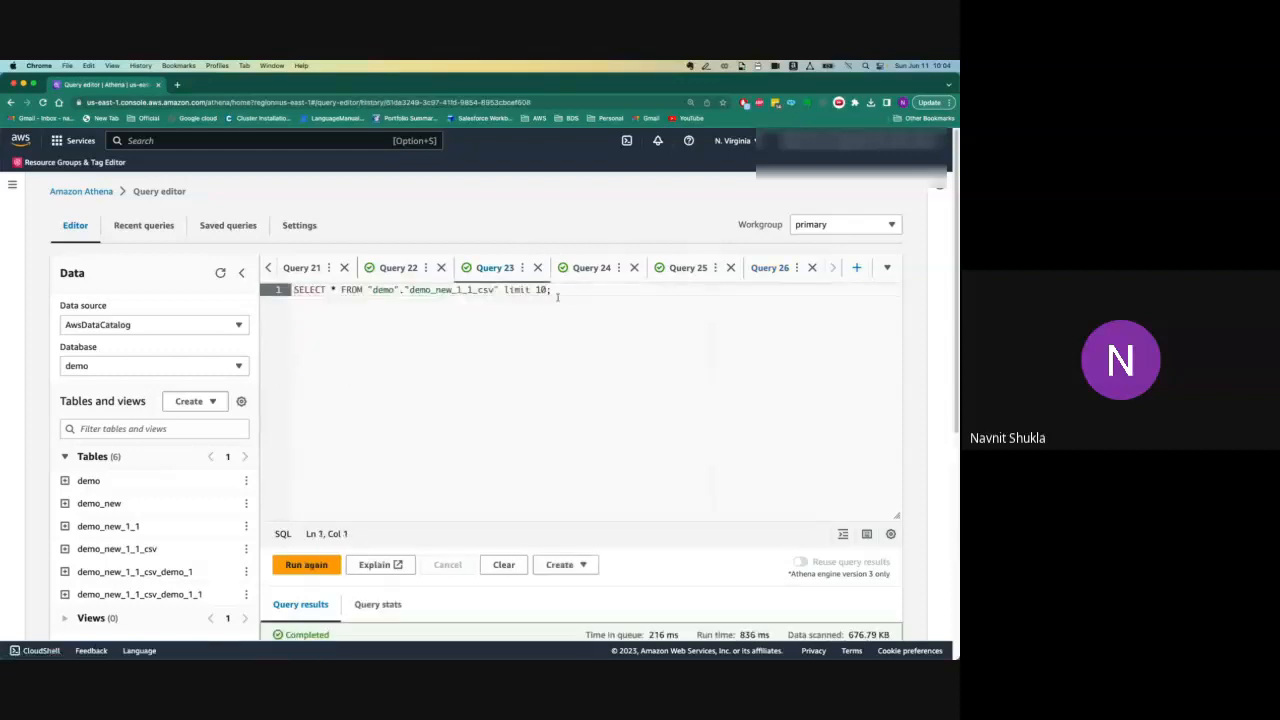
pyautogui.moveTo(957, 380); pyautogui.dragTo(919, 310)
pyautogui.click(393, 266)
pyautogui.click(314, 270)
pyautogui.click(423, 268)
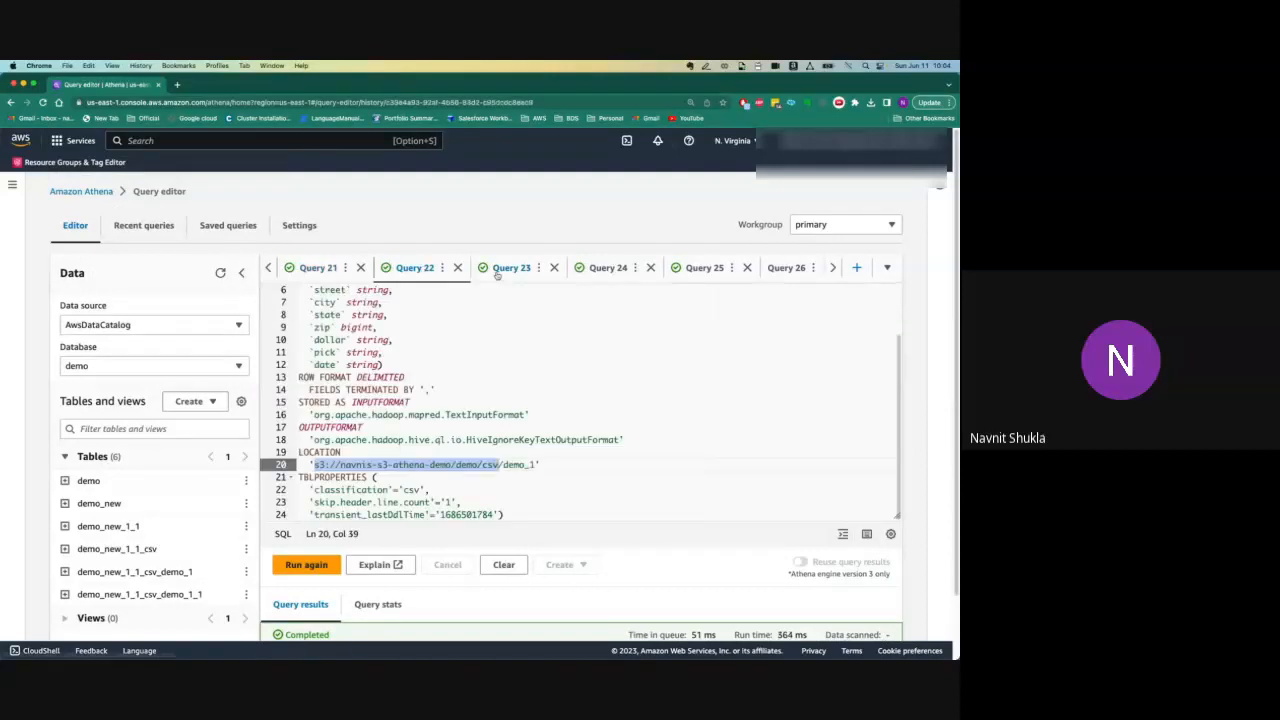
pyautogui.click(500, 268)
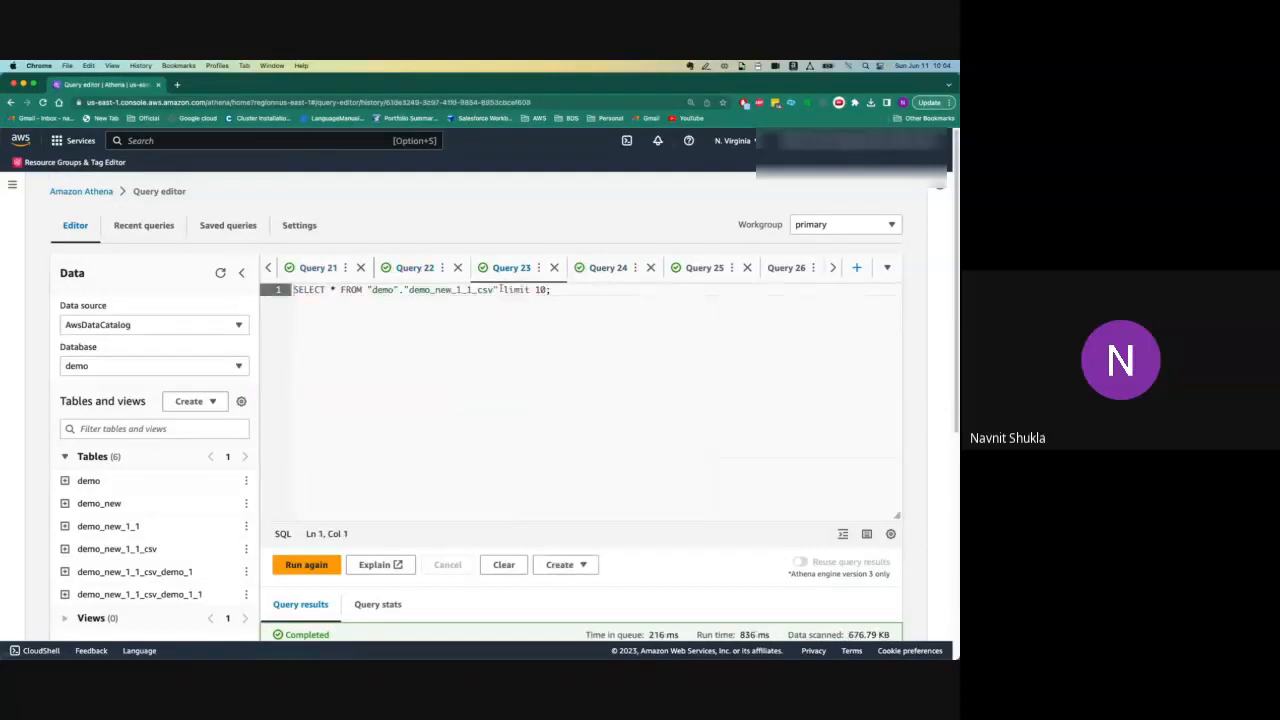
pyautogui.moveTo(499, 289); pyautogui.dragTo(551, 289)
pyautogui.press('super+a')
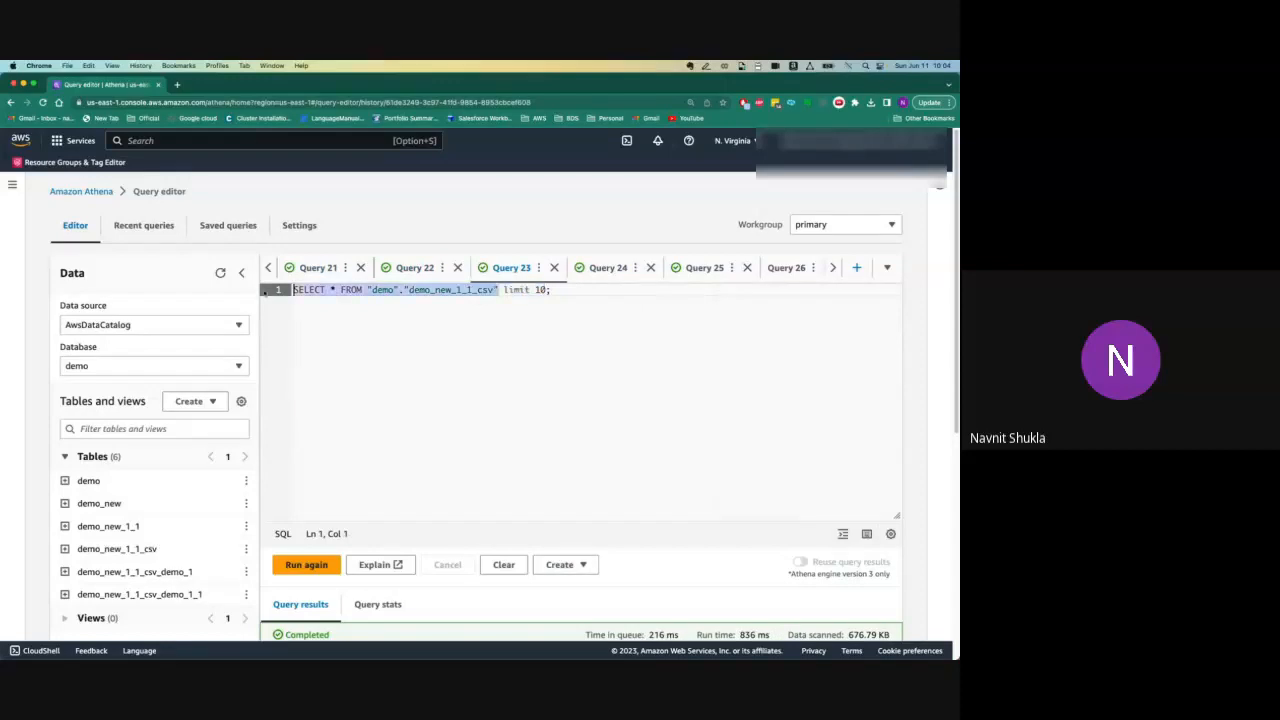
# - Replace the template's placeholder SELECT block in Query 26 with SELECT * FROM "demo"."demo_new_1_1_csv"
pyautogui.click(792, 270)
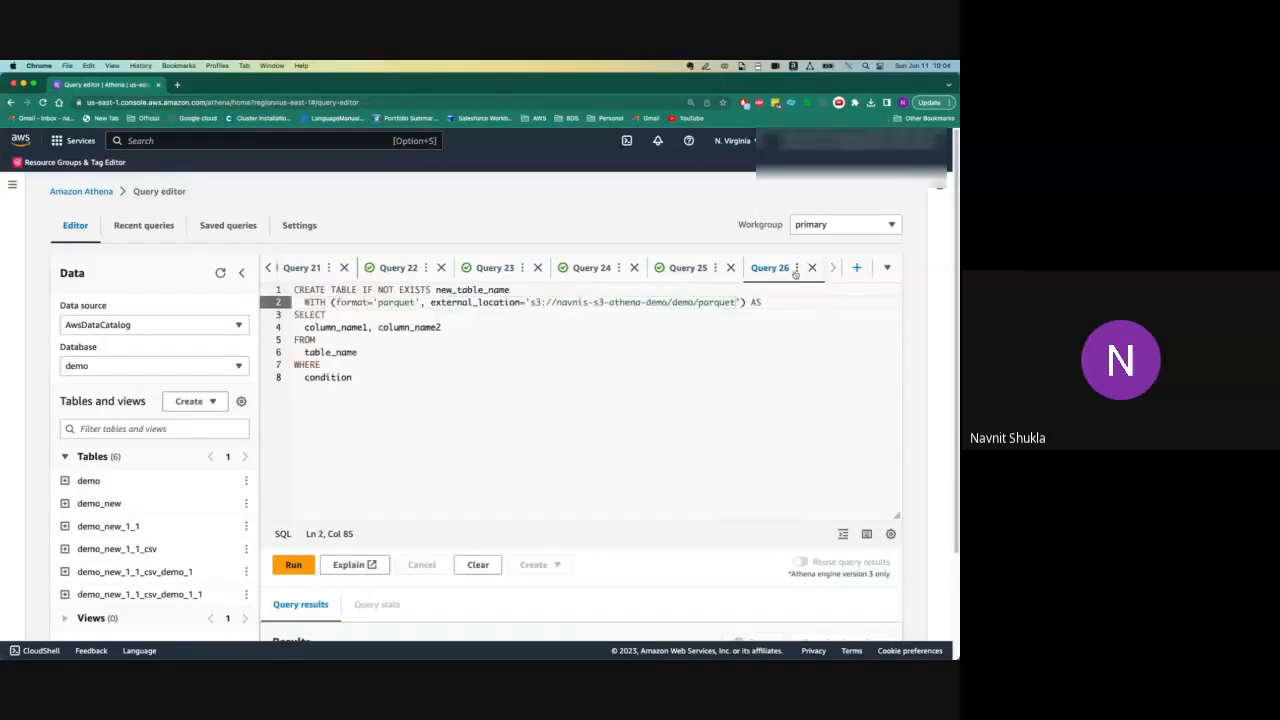
pyautogui.click(351, 374)
pyautogui.moveTo(351, 377); pyautogui.dragTo(291, 316)
pyautogui.write('SELECT * FROM "demo"."demo_new_1_1_csv"')
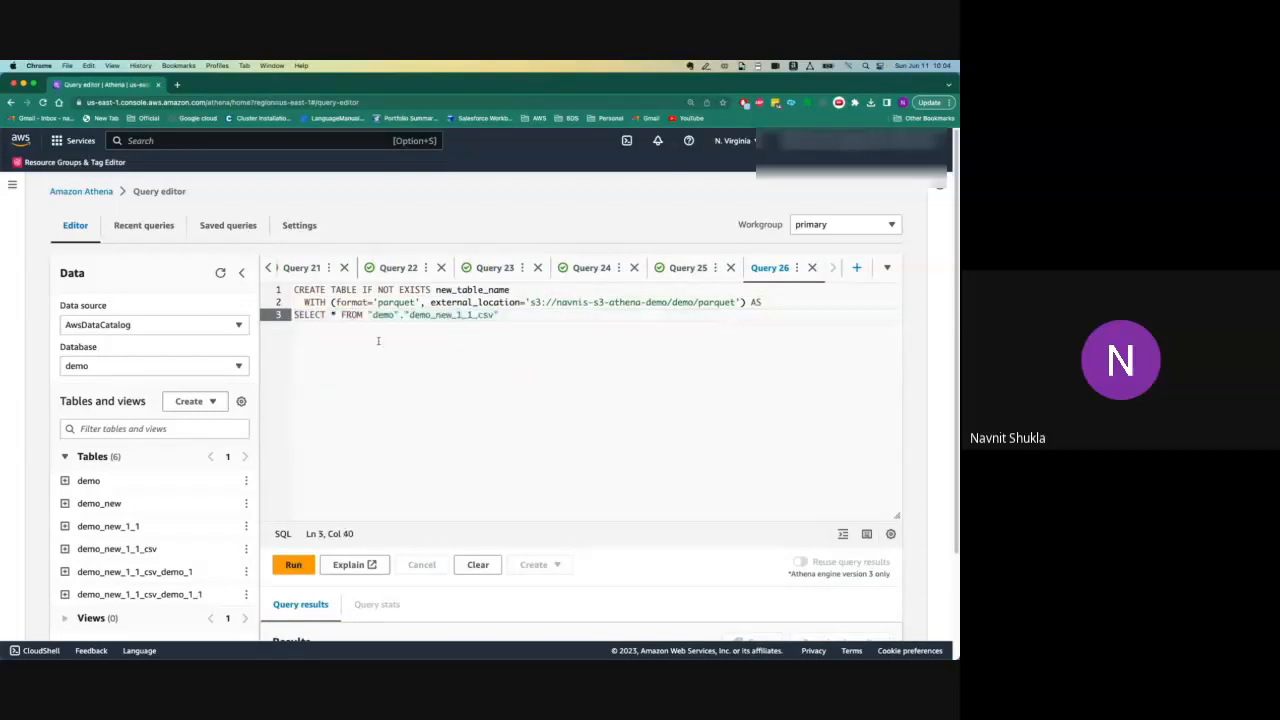
# - Replace the new_table_name placeholder with the source table's name, shortened to demo_new_1_1
pyautogui.click(435, 314)
pyautogui.doubleClick(435, 315)
pyautogui.press('super+c')
pyautogui.doubleClick(482, 290)
pyautogui.press('super+v')
pyautogui.press('BackSpace')
pyautogui.press('BackSpace')
pyautogui.press('BackSpace')
pyautogui.press('BackSpace')
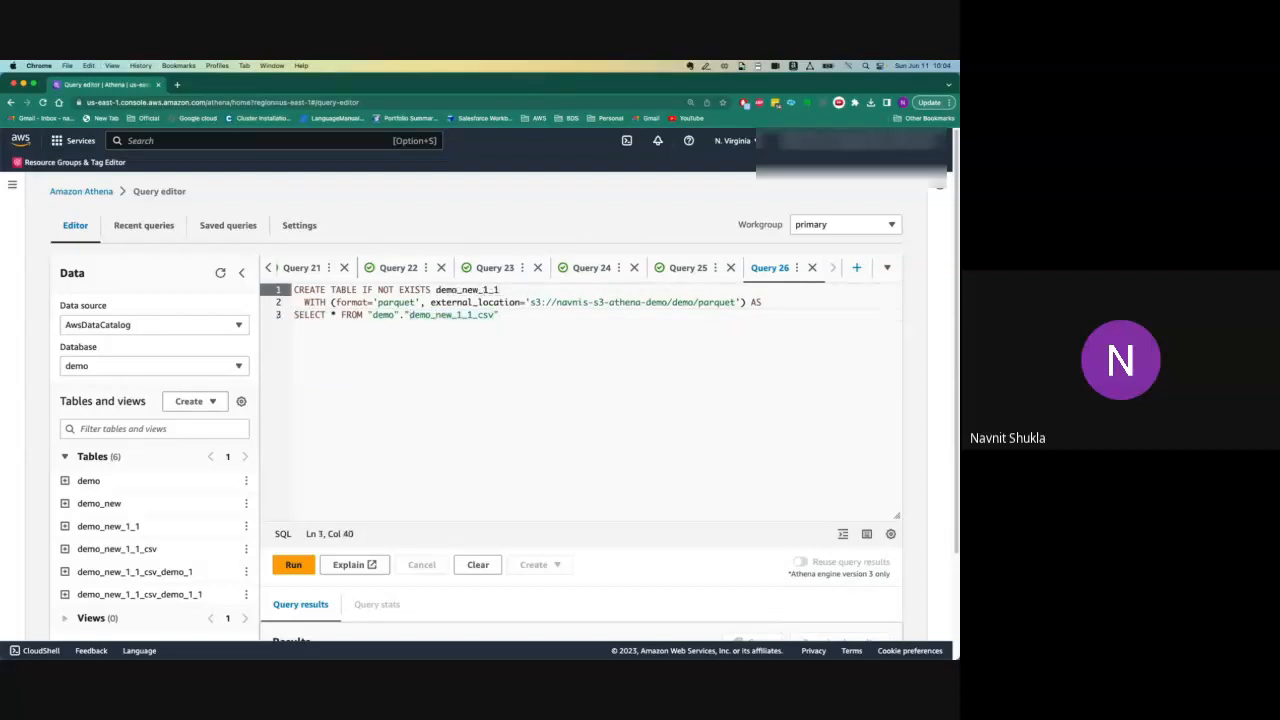
# - Complete the new table's name as demo_new_1_1_parquet and run the CREATE TABLE AS SELECT statement
pyautogui.write('_')
pyautogui.press('Tab')
pyautogui.press('BackSpace')
pyautogui.write('parq')
pyautogui.press('BackSpace')
pyautogui.write('quet')
pyautogui.press('super+Return')
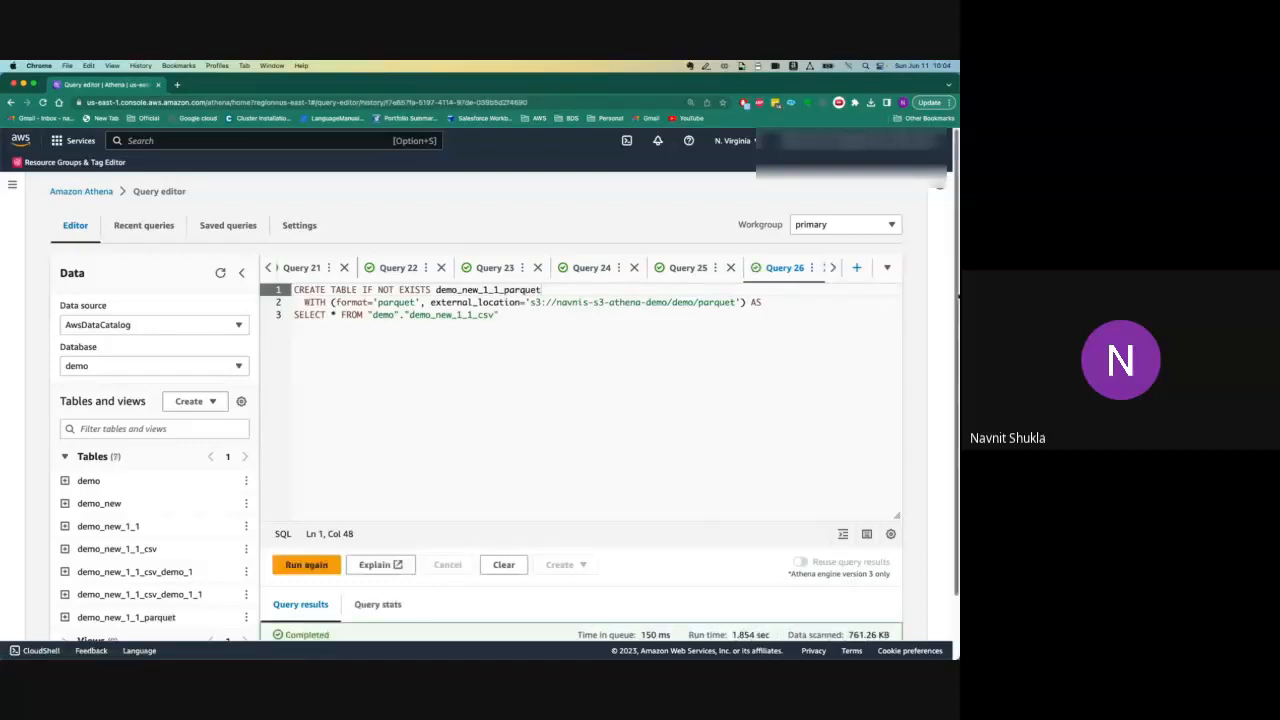
pyautogui.scroll(-2, 580, 400)
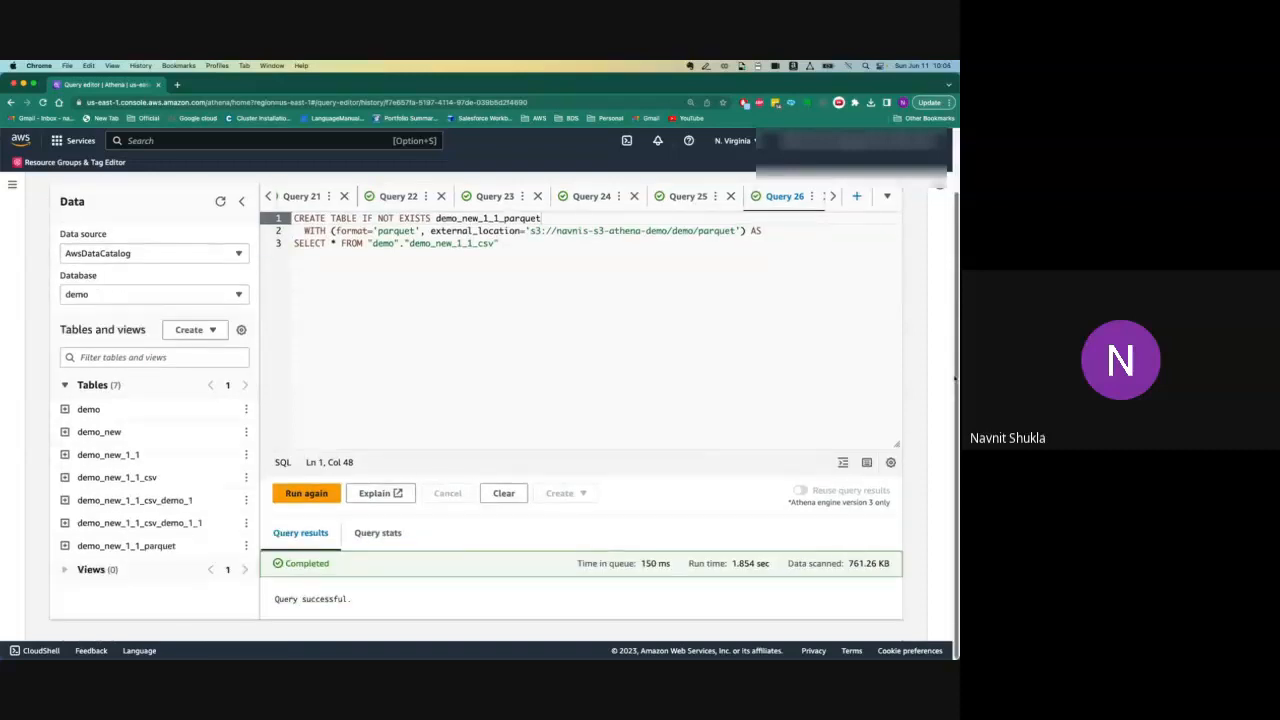
pyautogui.scroll(2, 585, 300)
pyautogui.scroll(-2, 585, 300)
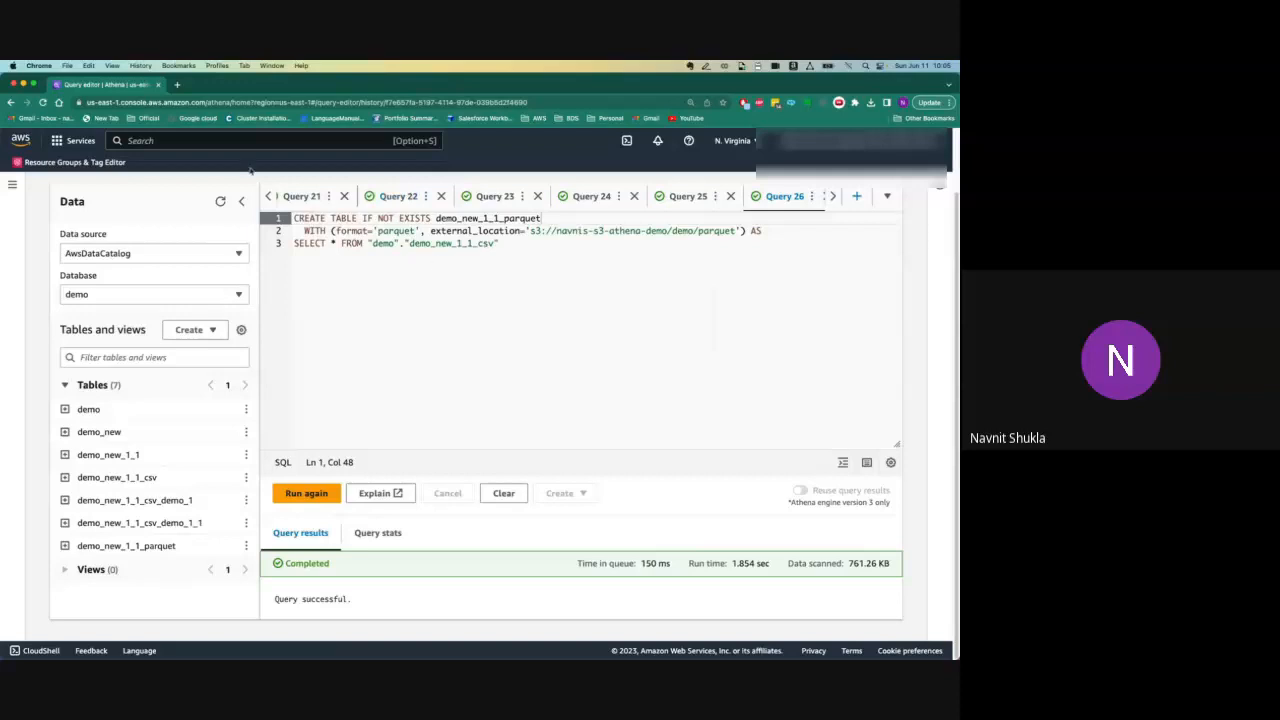
# - Duplicate the Athena browser tab and open the S3 service in the duplicate
pyautogui.rightClick(133, 85)
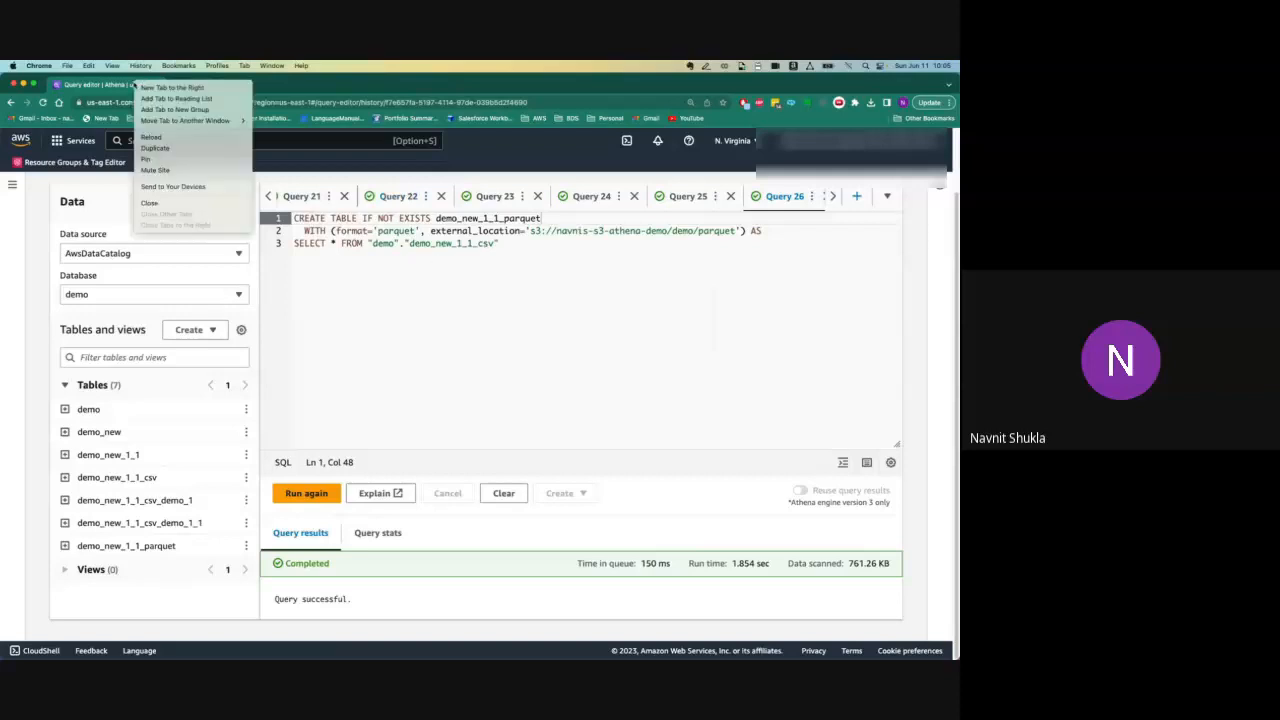
pyautogui.click(170, 149)
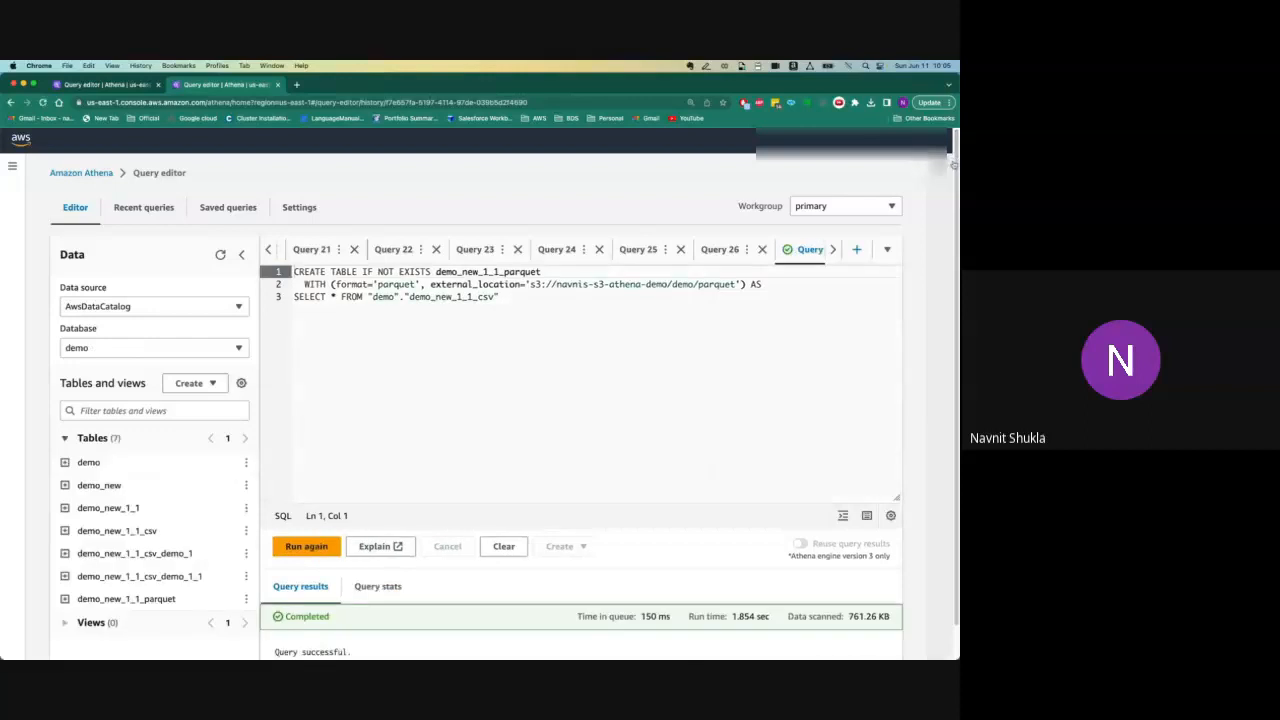
pyautogui.click(286, 142)
pyautogui.write('s3')
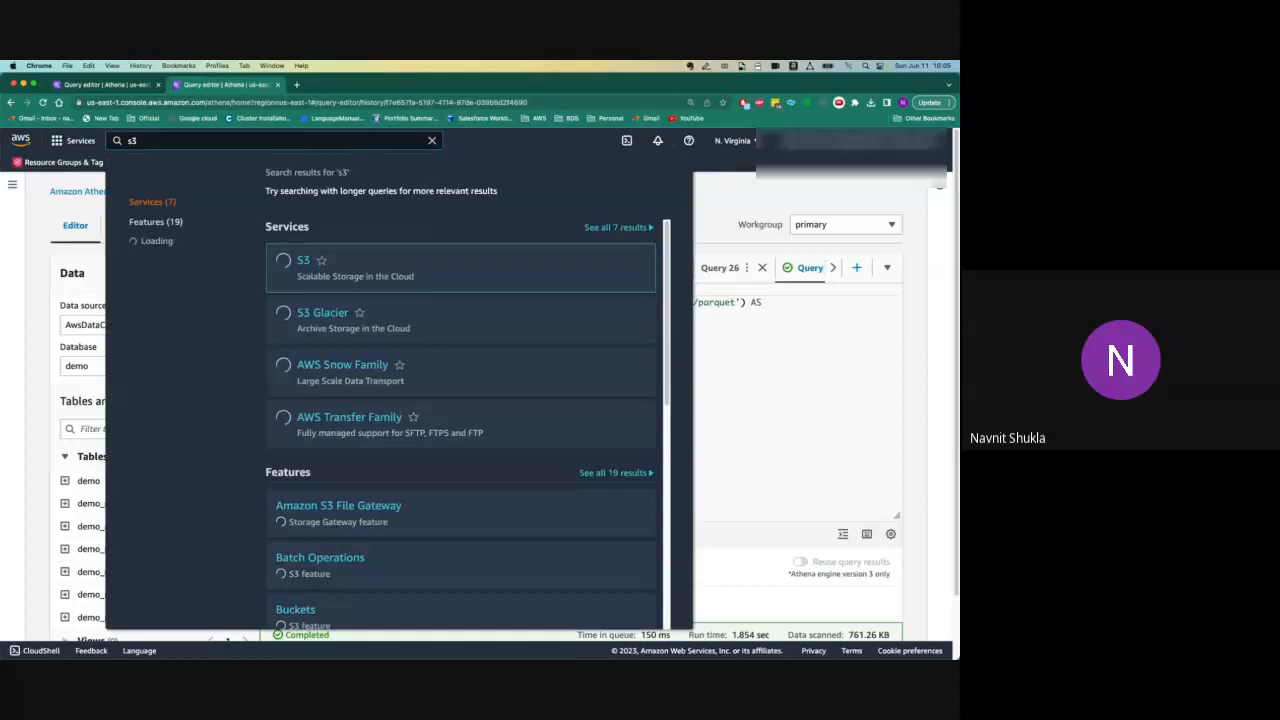
pyautogui.click(303, 262)
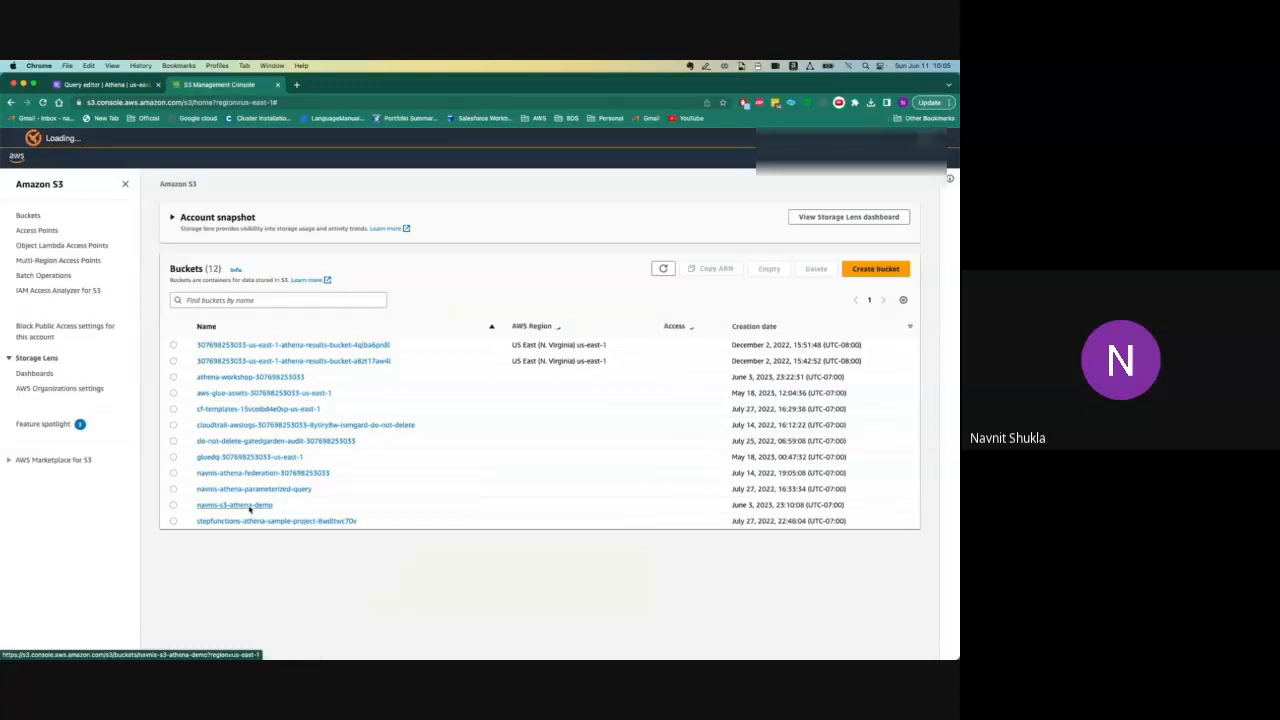
# - Examine the files in the demo/parquet folder of the navnis-s3-athena-demo bucket and go back up to the demo folder
pyautogui.click(246, 548)
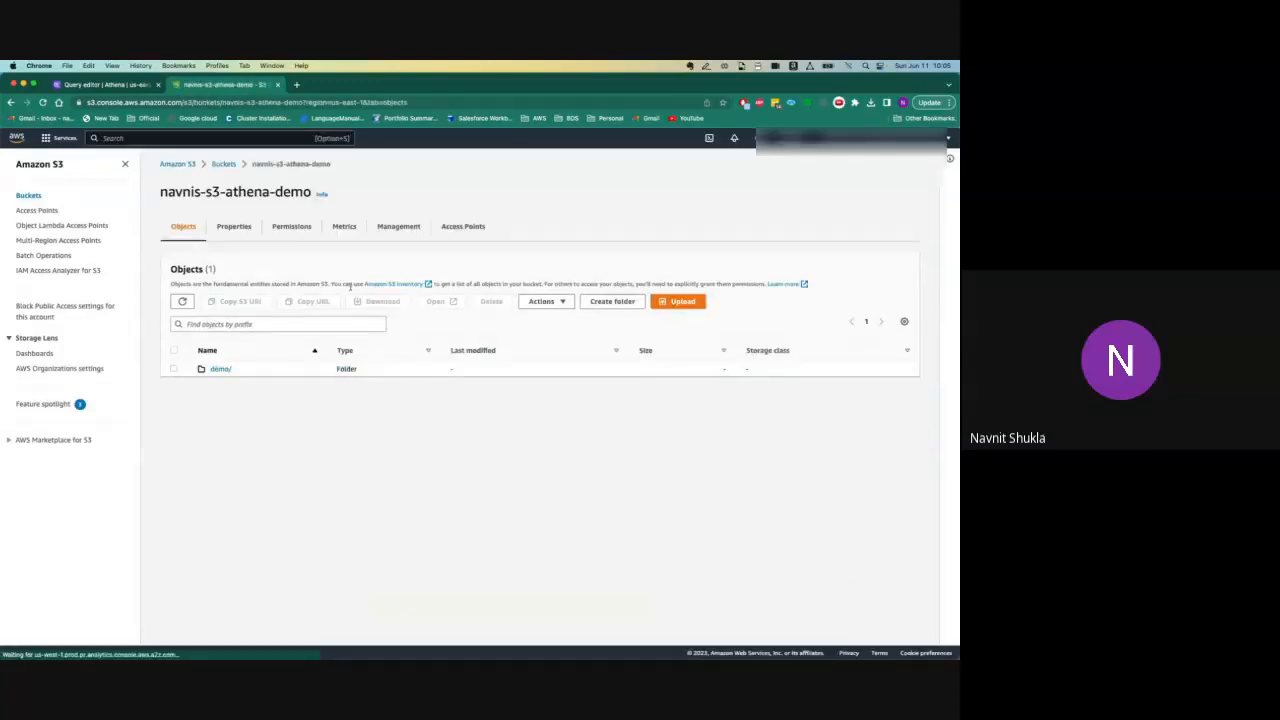
pyautogui.click(218, 384)
pyautogui.click(221, 380)
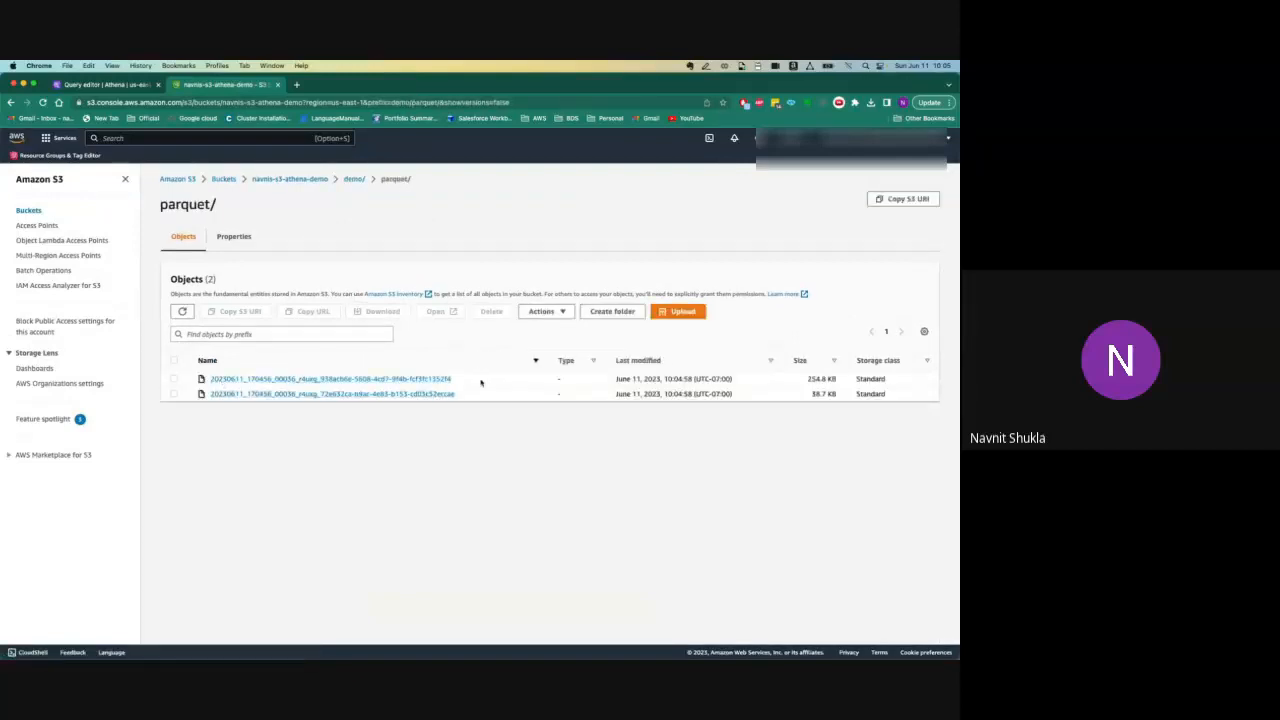
pyautogui.click(354, 180)
# - Switch back to Athena and rerun the 10-row SELECT query on the demo_new_1_1_csv table
pyautogui.press('super+alt+Left')
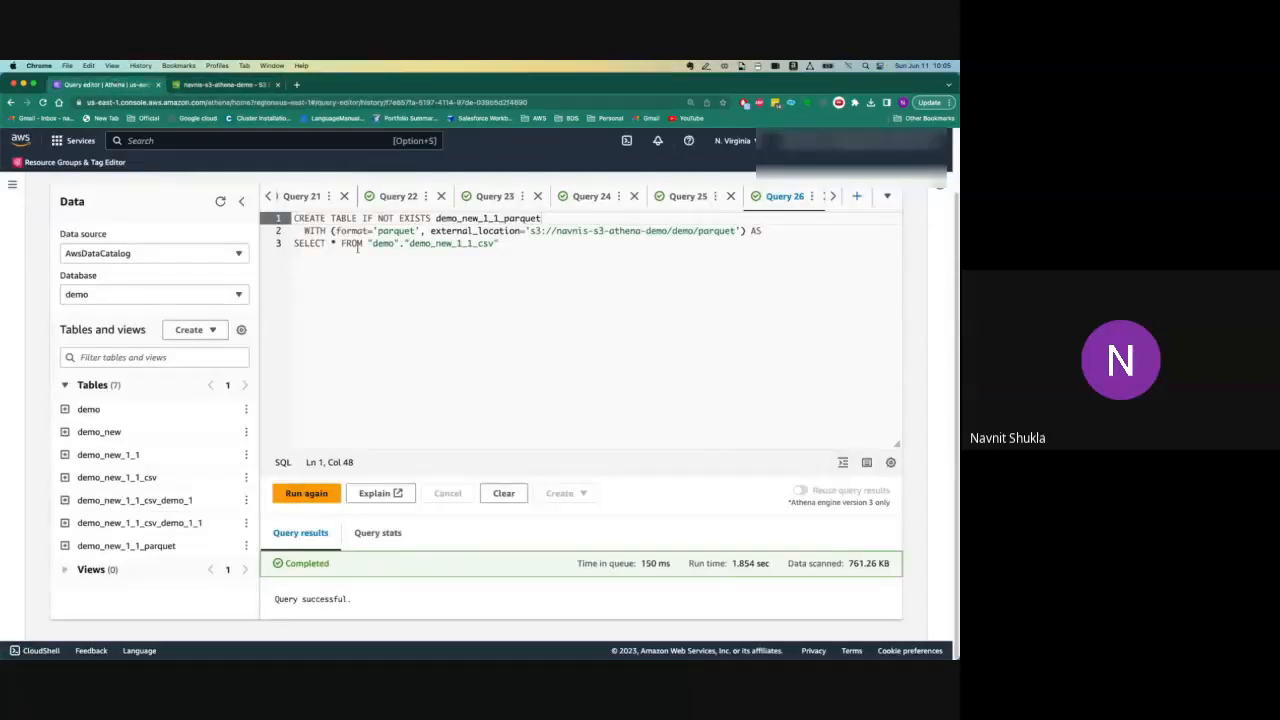
pyautogui.click(401, 199)
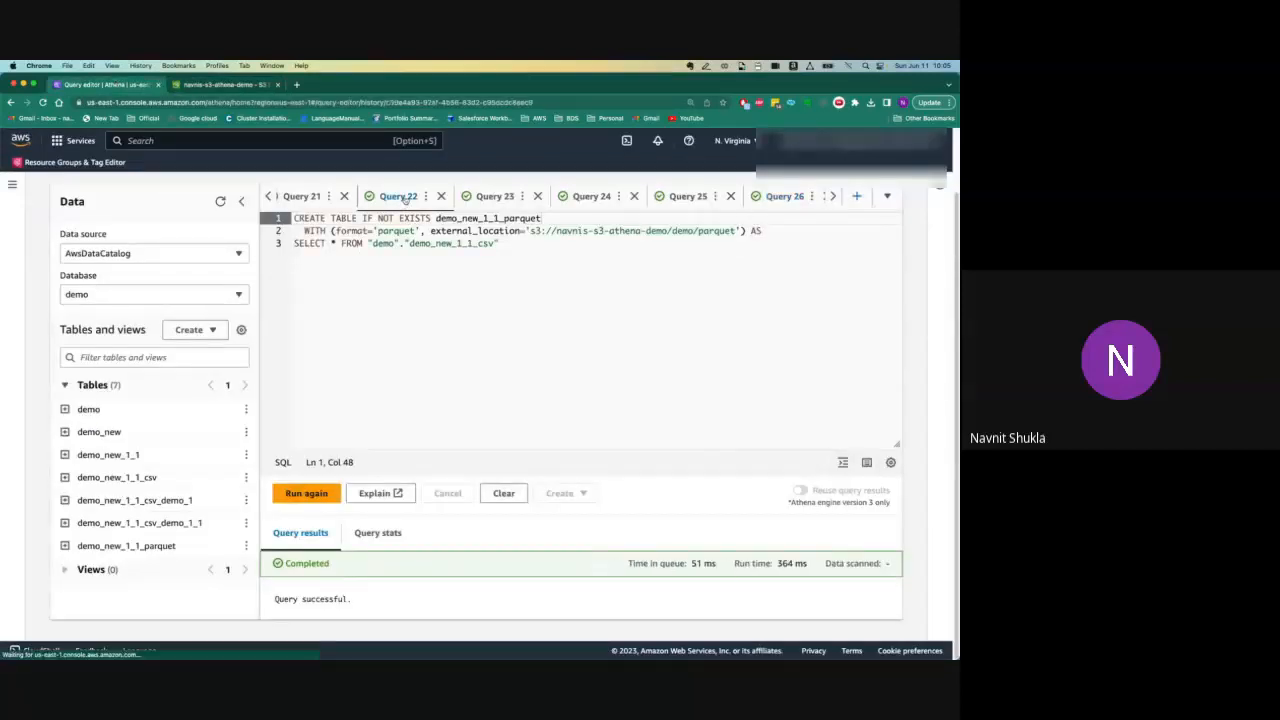
pyautogui.click(496, 197)
pyautogui.click(397, 397)
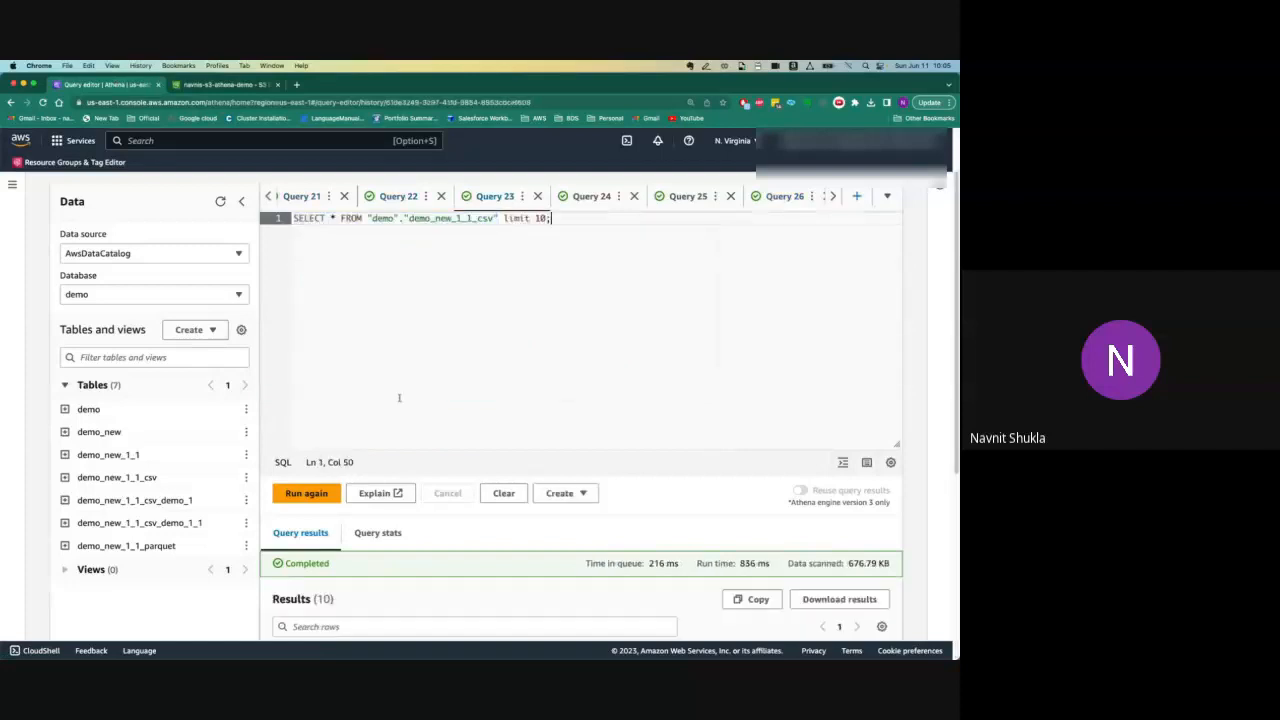
pyautogui.click(306, 496)
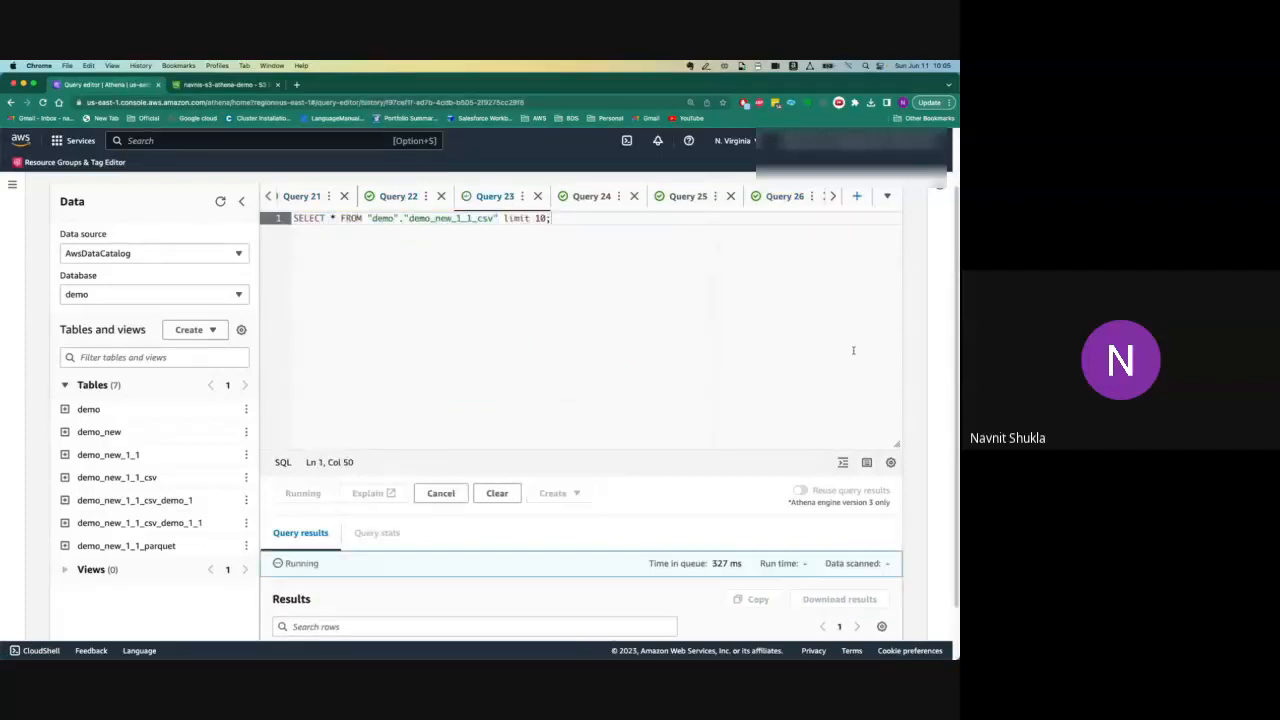
pyautogui.scroll(-5, 913, 314)
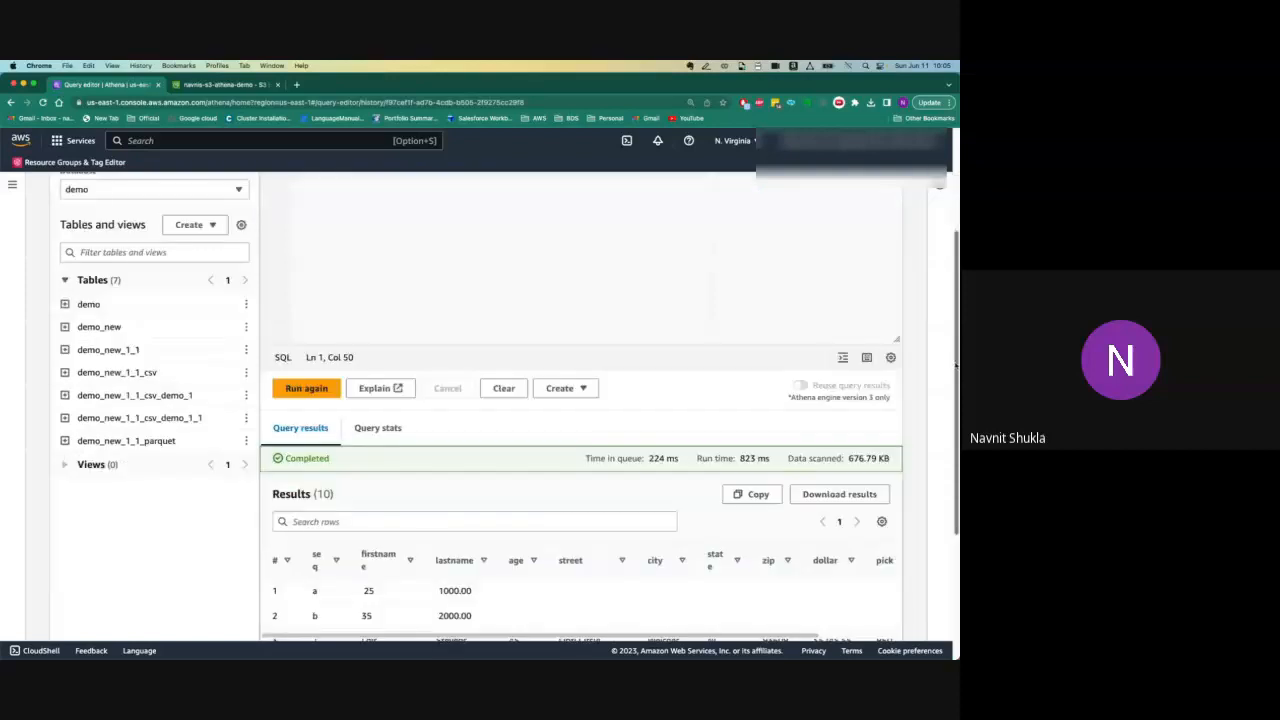
# - Preview the demo_new_1_1_parquet table and look through its returned rows
pyautogui.scroll(5, 953, 418)
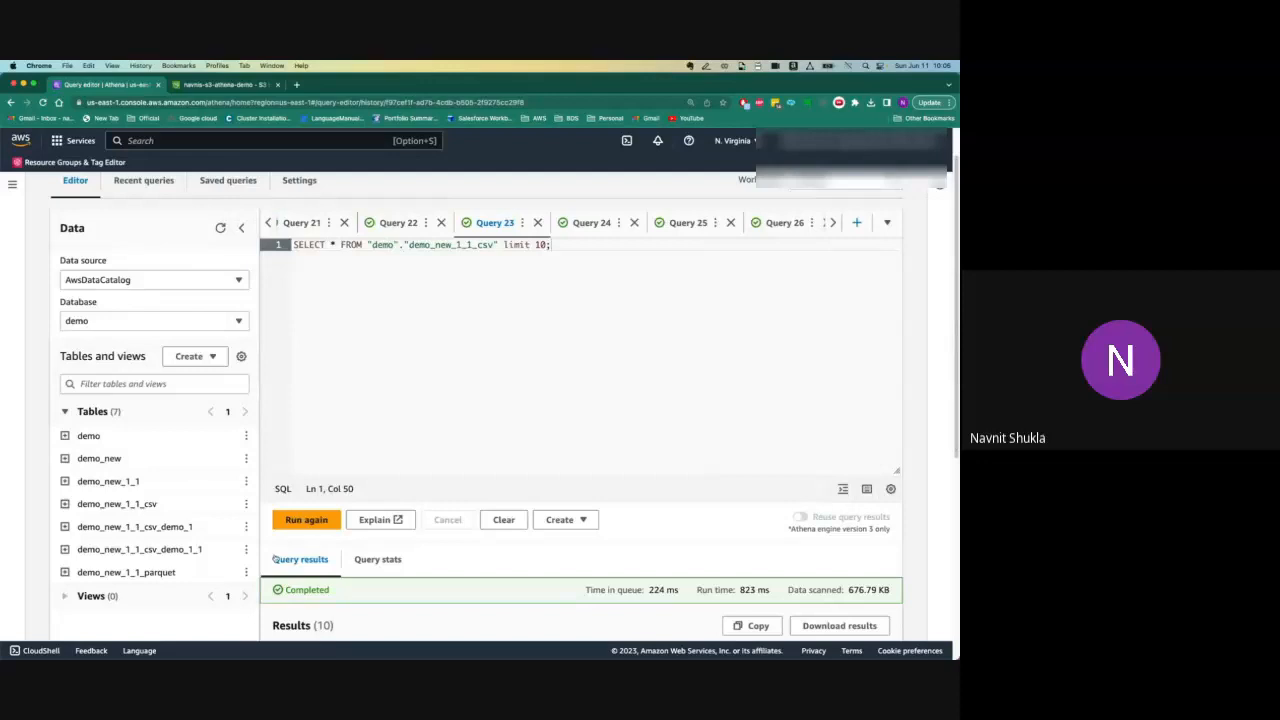
pyautogui.click(246, 572)
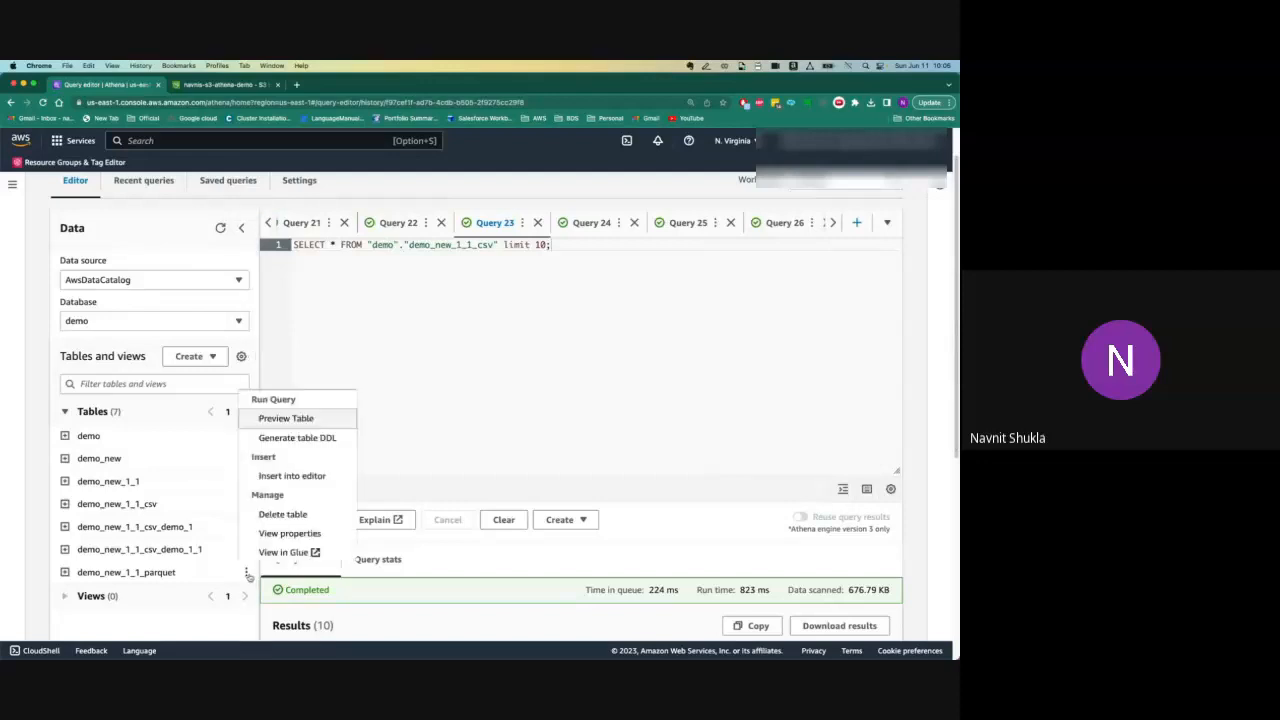
pyautogui.click(334, 417)
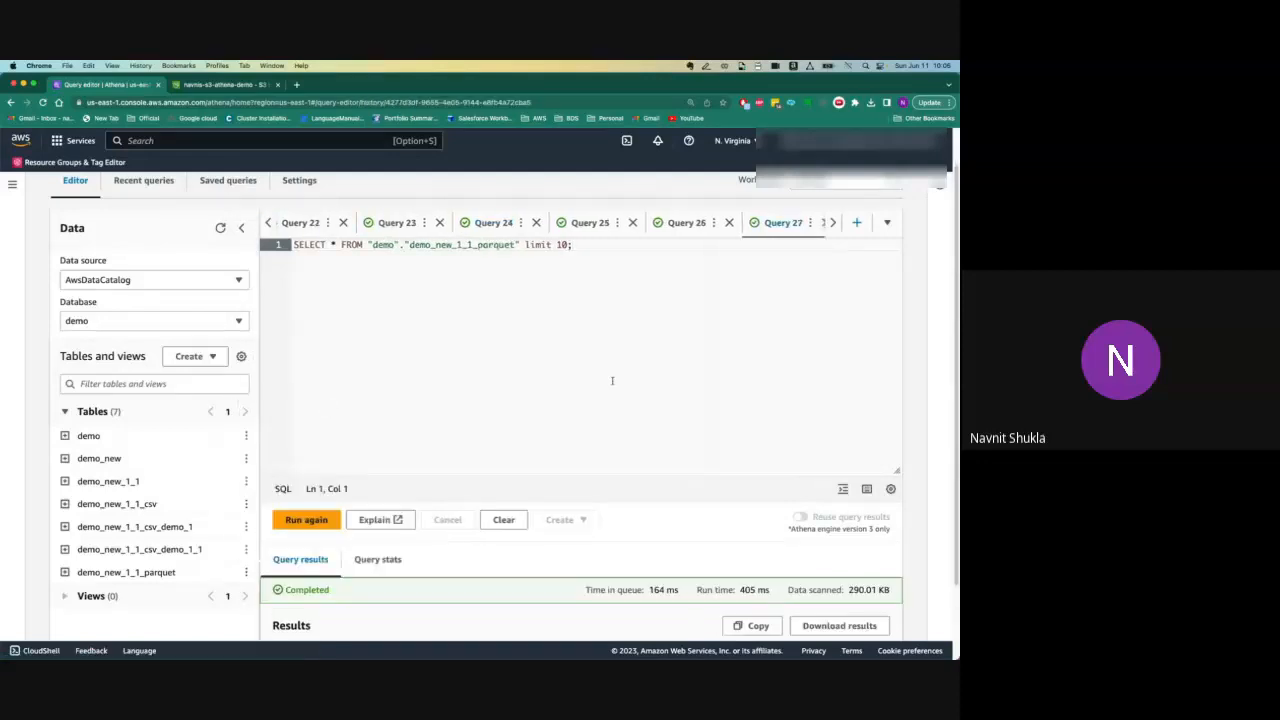
pyautogui.scroll(-6, 957, 270)
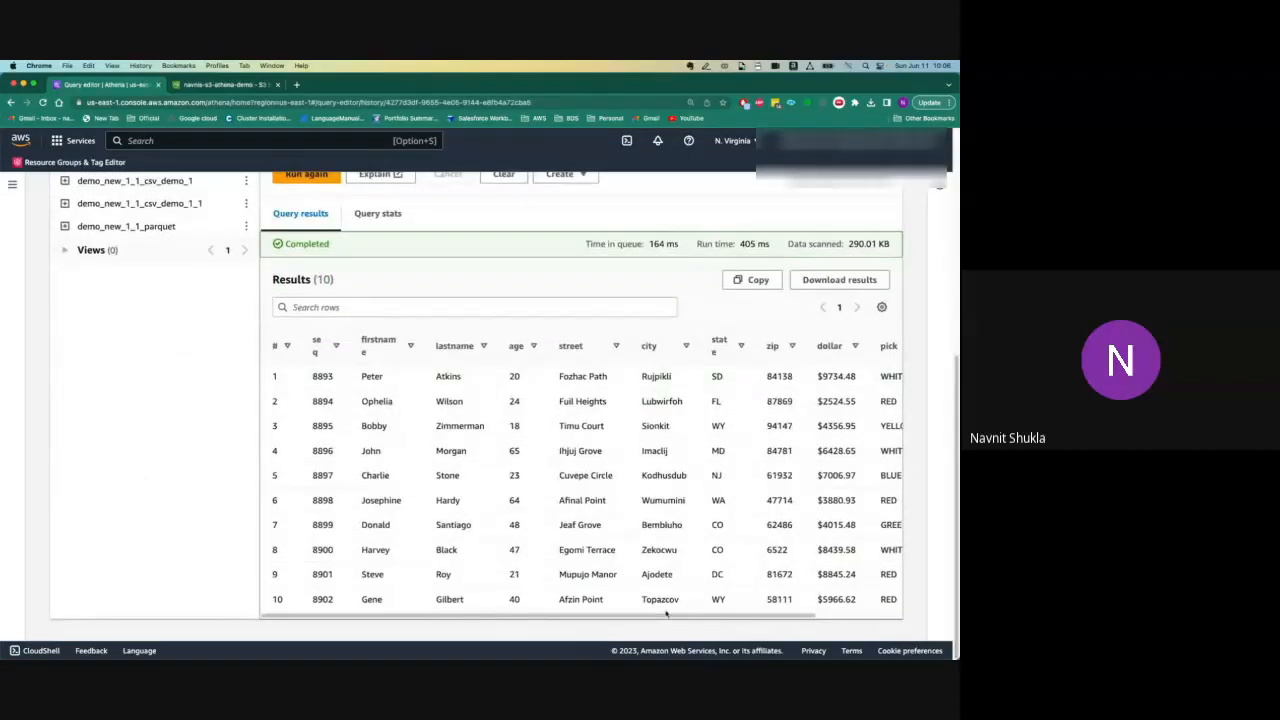
pyautogui.moveTo(628, 617); pyautogui.dragTo(491, 603)
# - Check the column names and data types of the demo_new_1_1_parquet table in the table list
pyautogui.moveTo(957, 433); pyautogui.dragTo(941, 274)
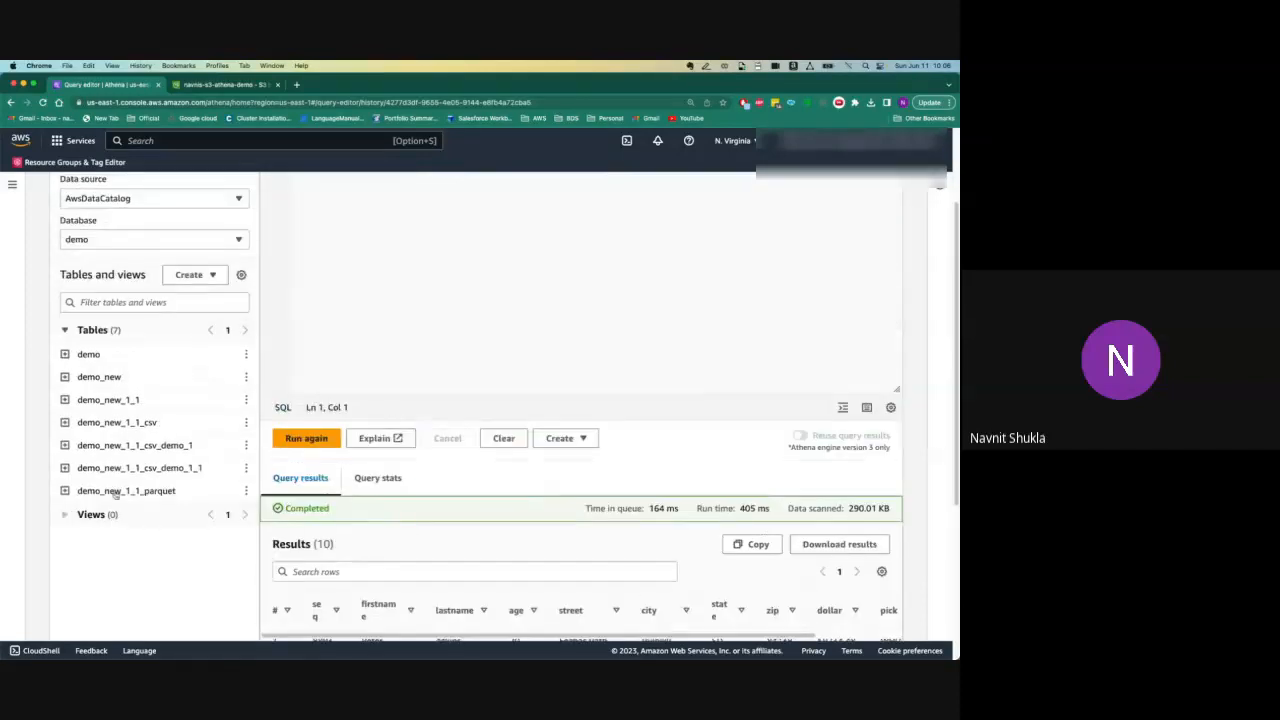
pyautogui.click(64, 491)
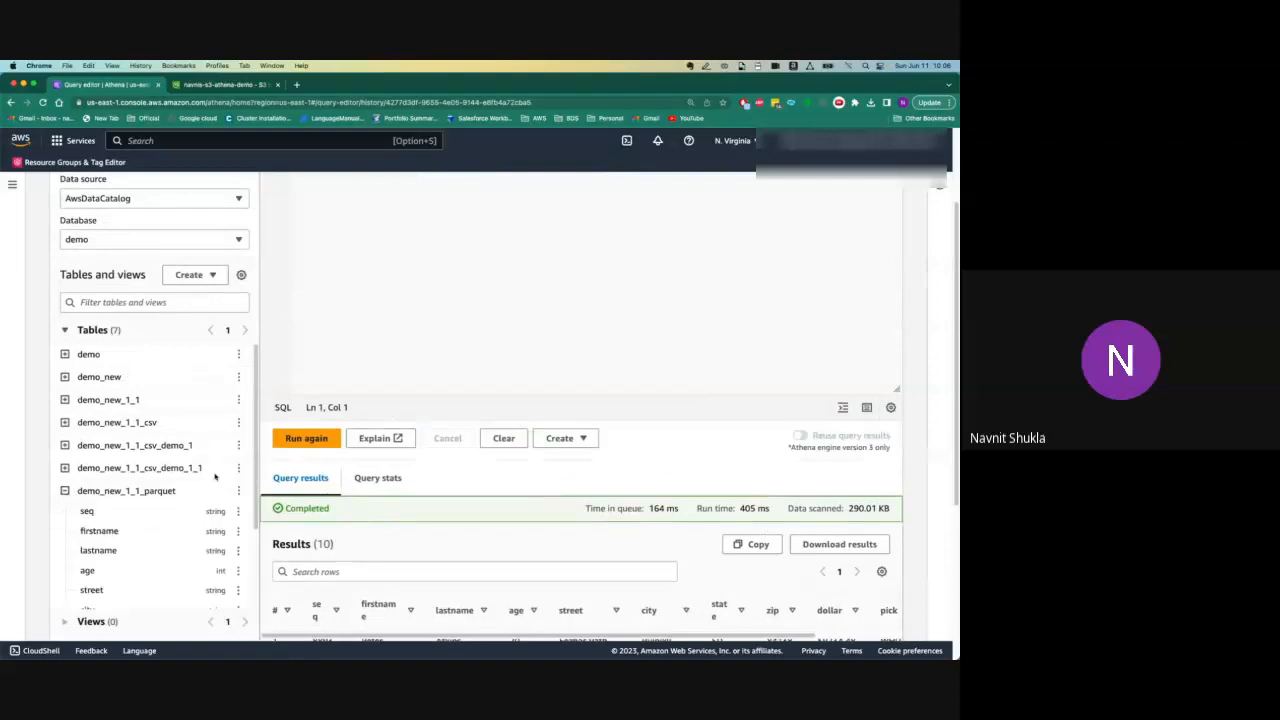
pyautogui.click(65, 491)
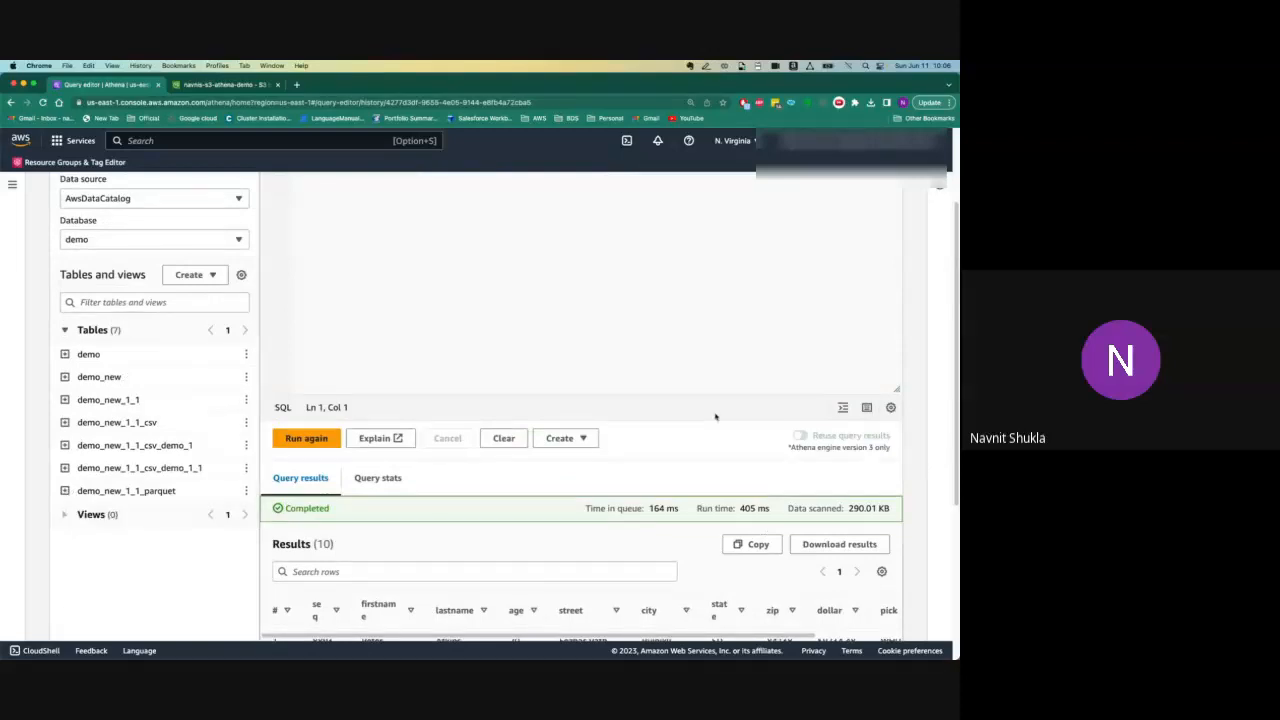
# - Change the demo_new_1_1_parquet query to SELECT count(*) and run it
pyautogui.scroll(3, 346, 297)
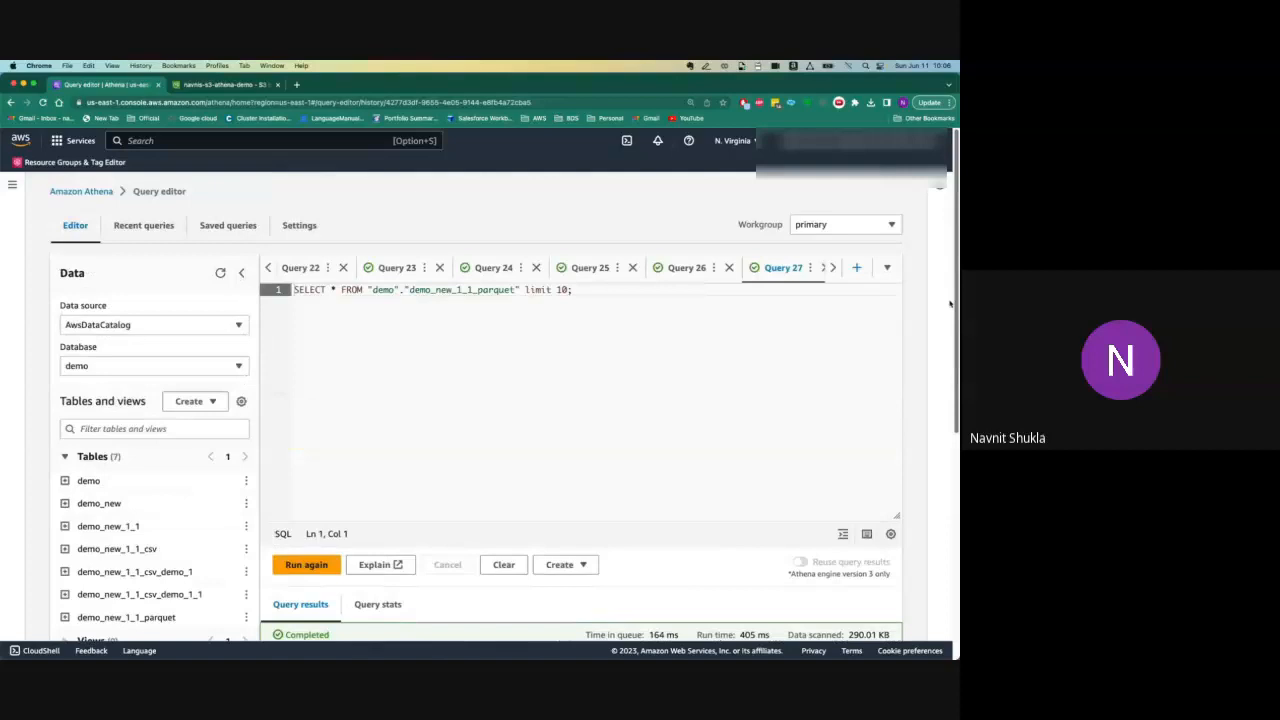
pyautogui.write('count(')
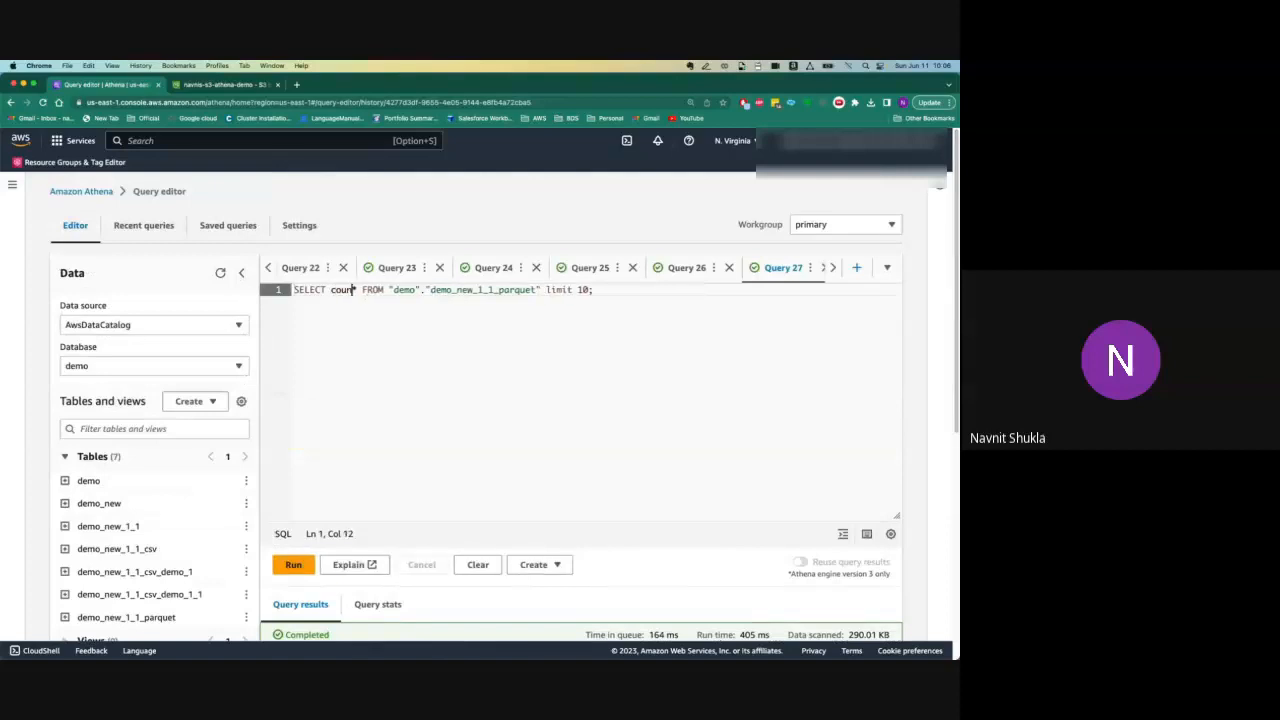
pyautogui.press('Right')
pyautogui.press('BackSpace')
pyautogui.press('Right')
pyautogui.write(')_')
pyautogui.press('BackSpace')
pyautogui.click(298, 564)
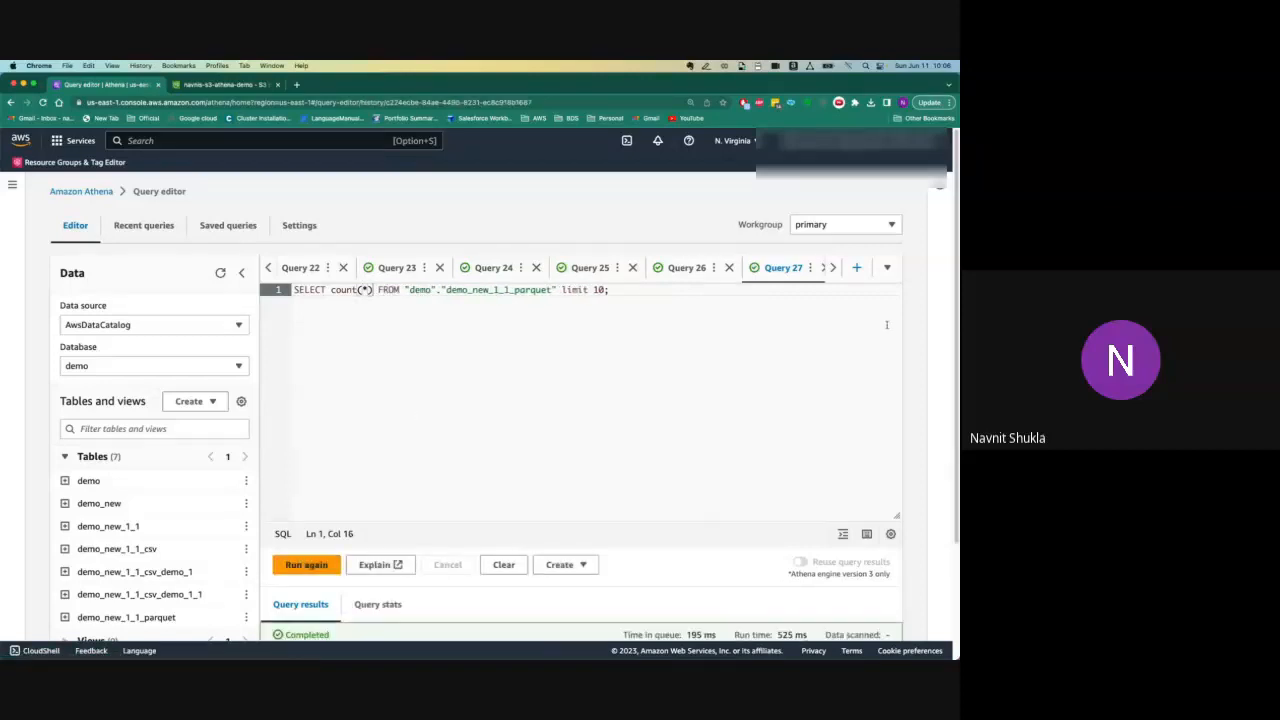
# - Examine the row count and data scanned for the Parquet count query, copying the count value
pyautogui.moveTo(956, 347); pyautogui.dragTo(951, 463)
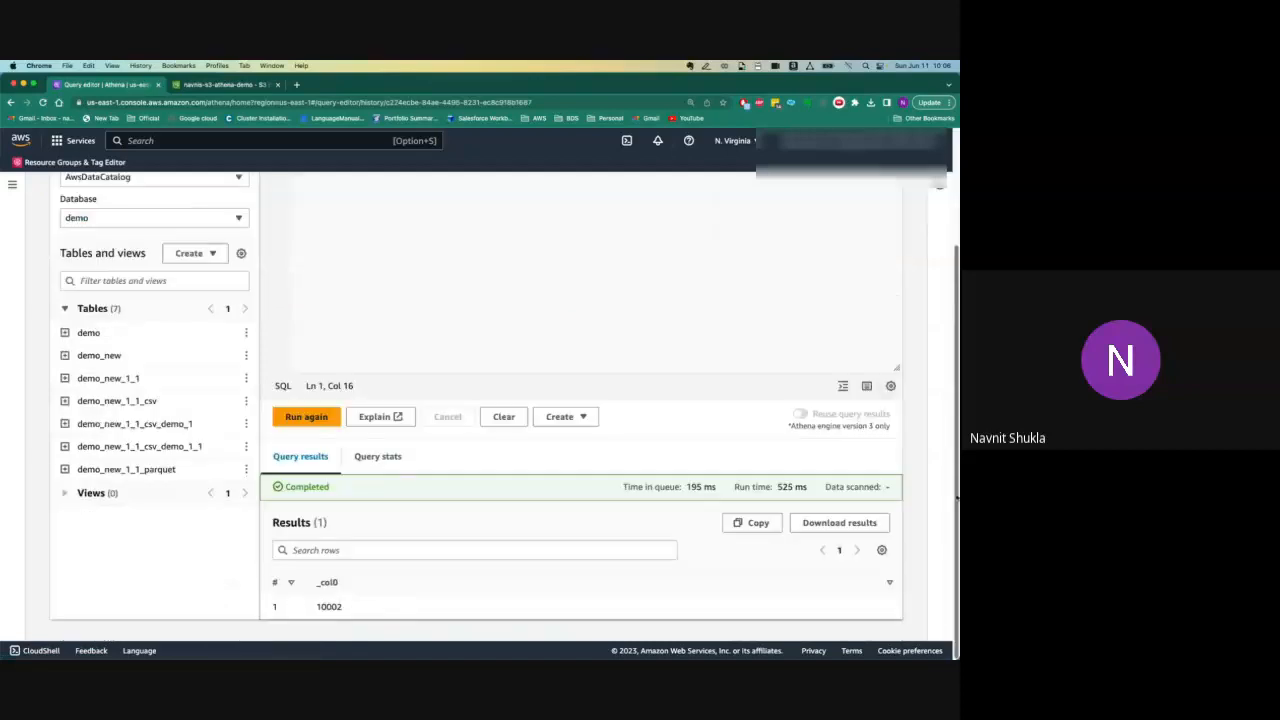
pyautogui.moveTo(344, 609); pyautogui.dragTo(315, 609)
pyautogui.press('super+c')
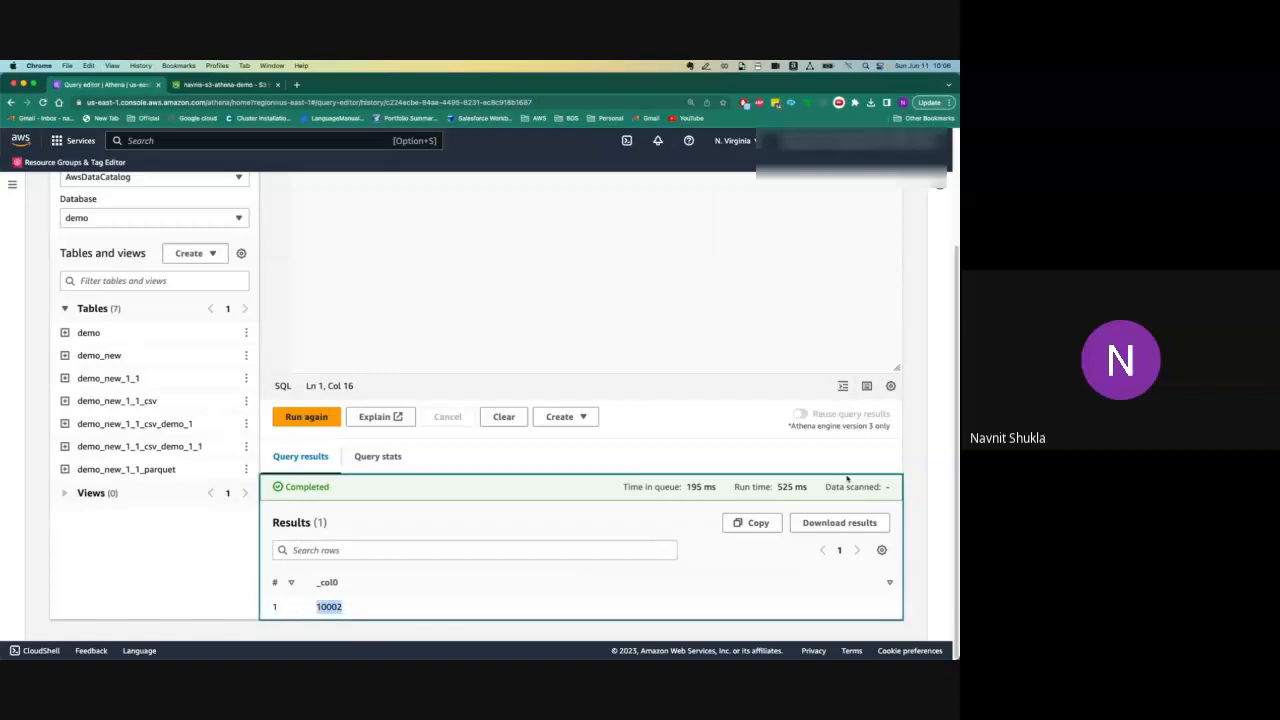
pyautogui.moveTo(825, 488); pyautogui.dragTo(919, 487)
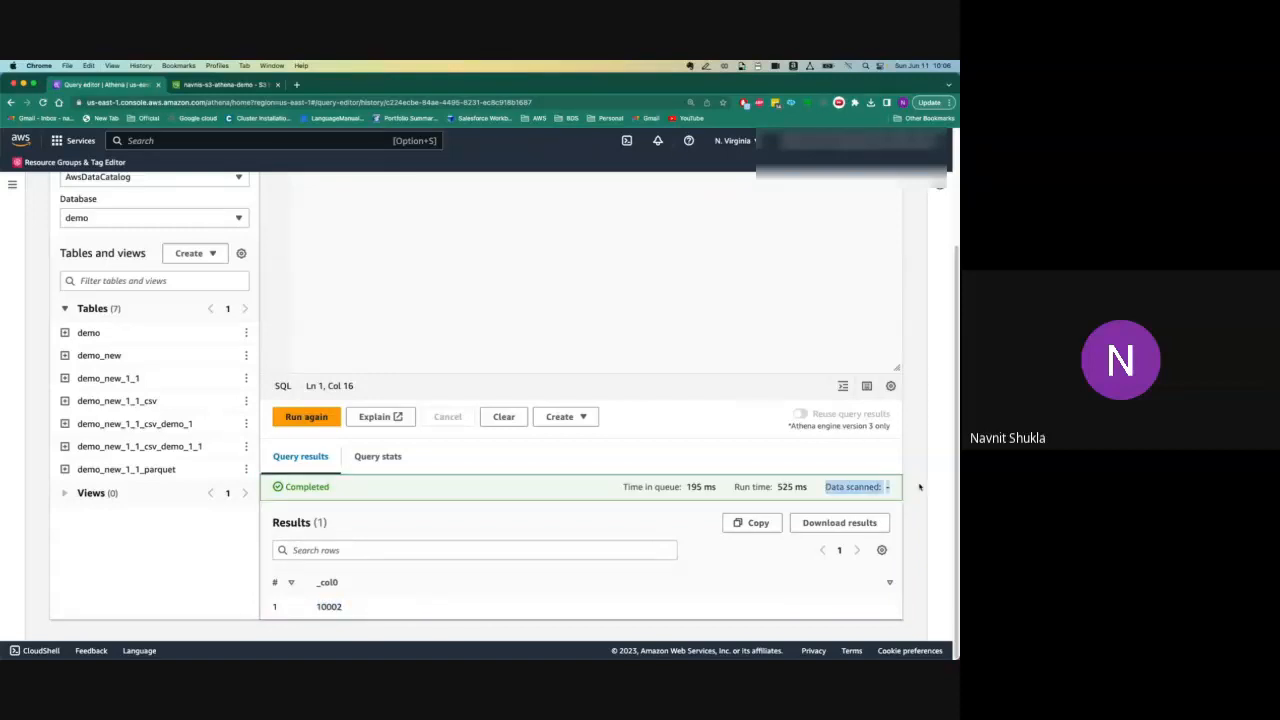
# - Change the demo_new_1_1_csv query in Query 23 to SELECT count(*) and run it
pyautogui.scroll(4, 420, 310)
pyautogui.click(399, 268)
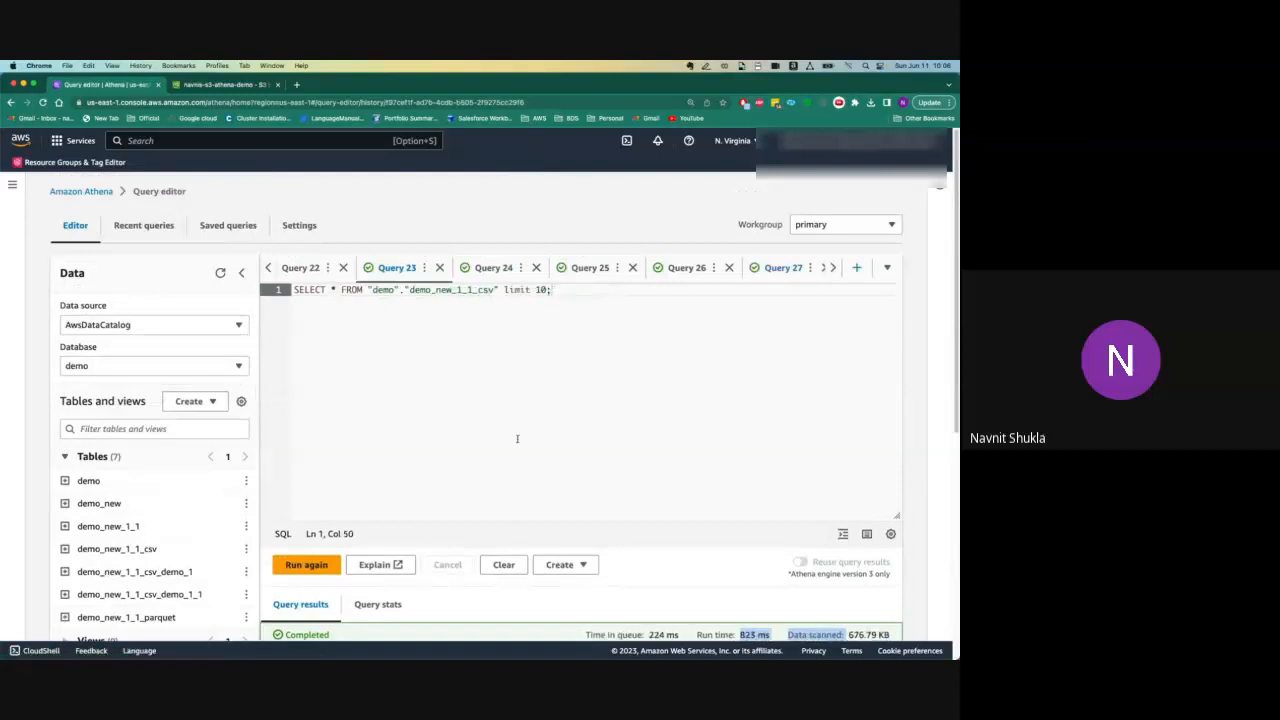
pyautogui.click(333, 290)
pyautogui.write('count')
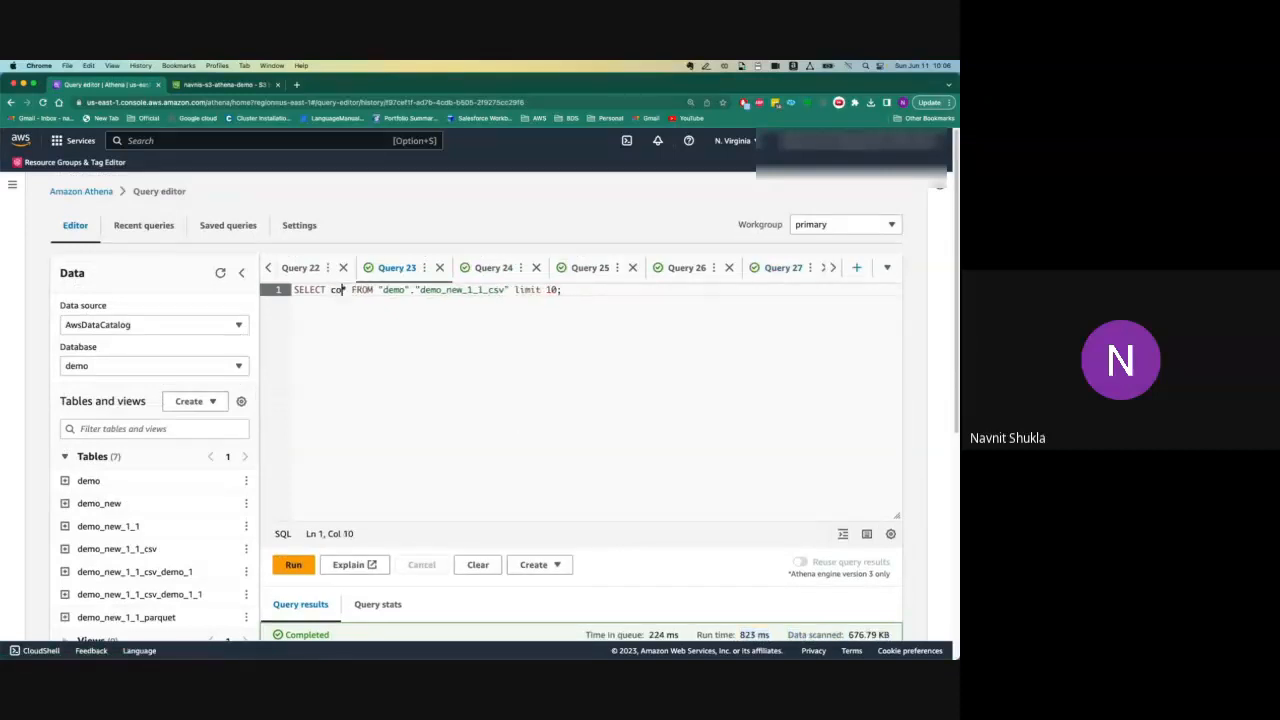
pyautogui.write('(')
pyautogui.press('Right')
pyautogui.write(')')
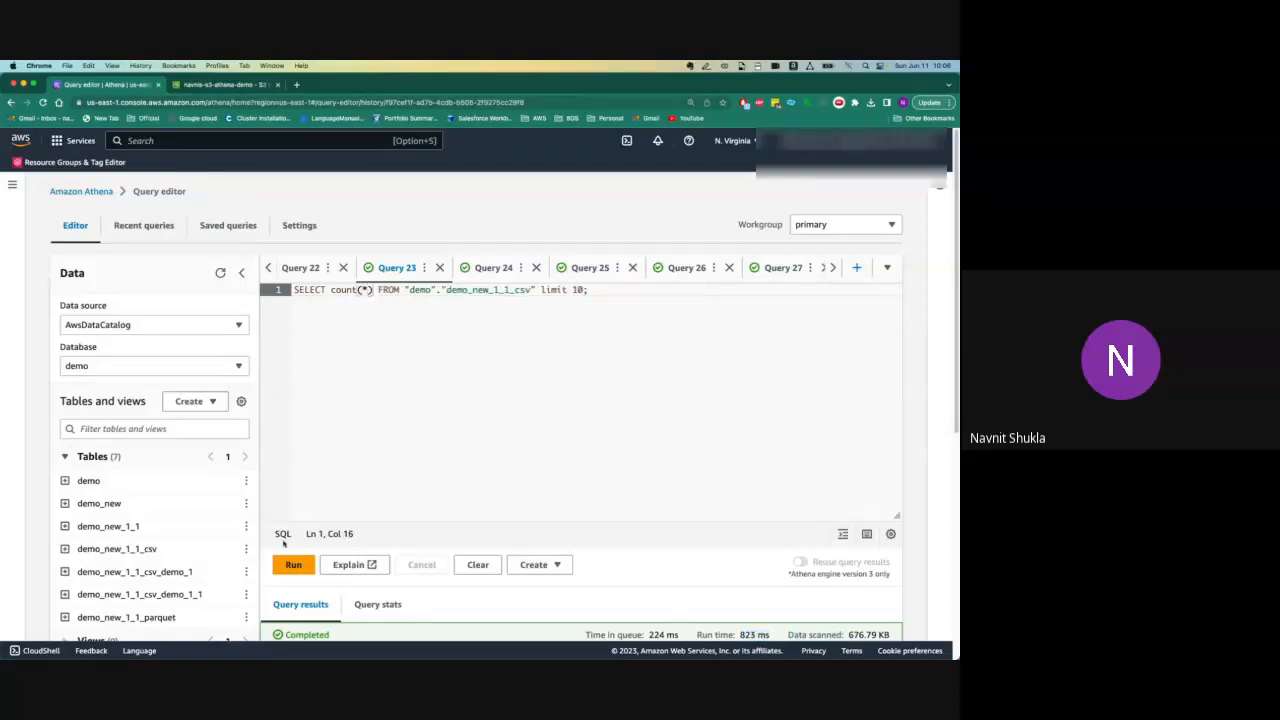
pyautogui.click(293, 564)
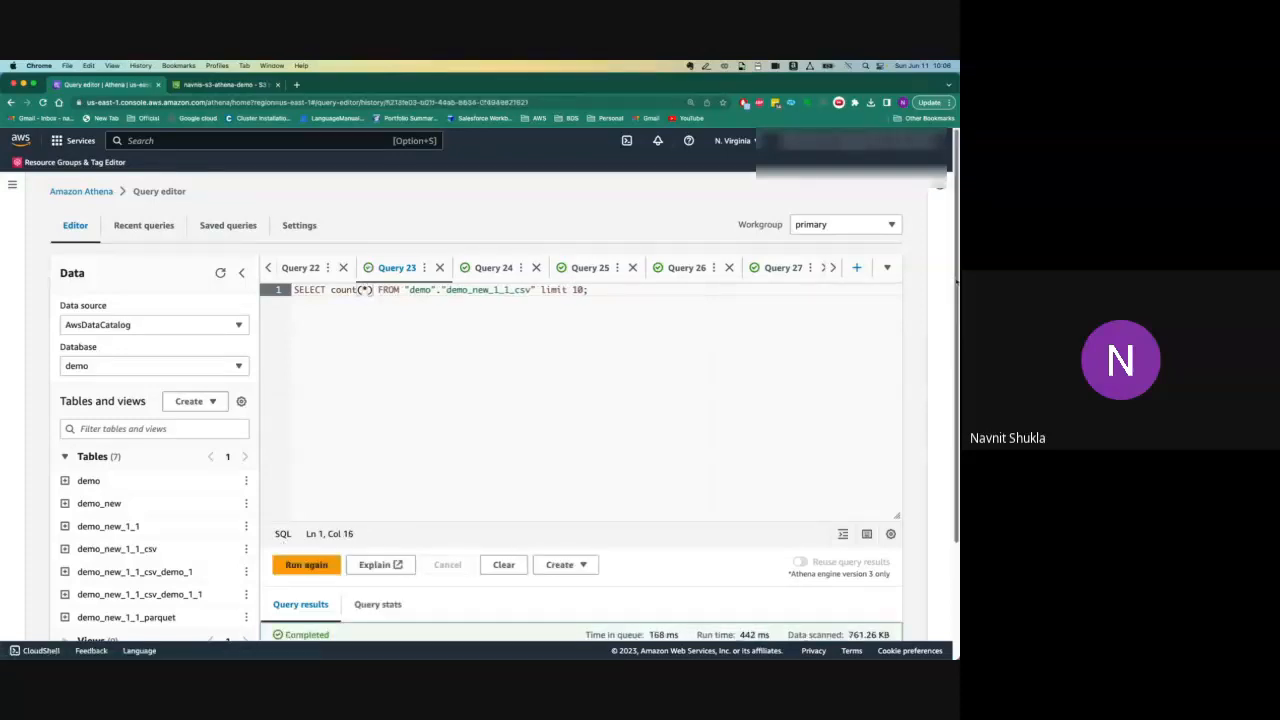
# - Examine the row count and amount of data scanned for the CSV count query
pyautogui.moveTo(957, 282); pyautogui.dragTo(957, 410)
pyautogui.moveTo(848, 487); pyautogui.dragTo(923, 490)
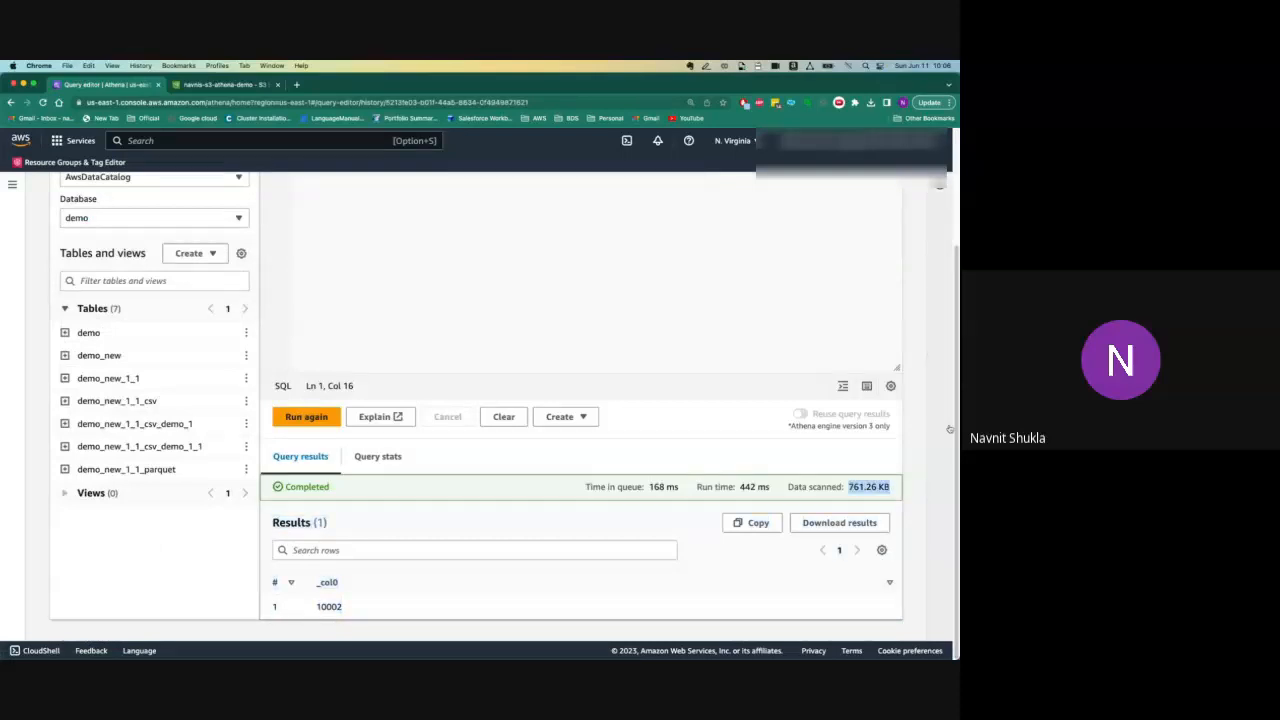
pyautogui.scroll(2, 949, 372)
pyautogui.scroll(2, 949, 372)
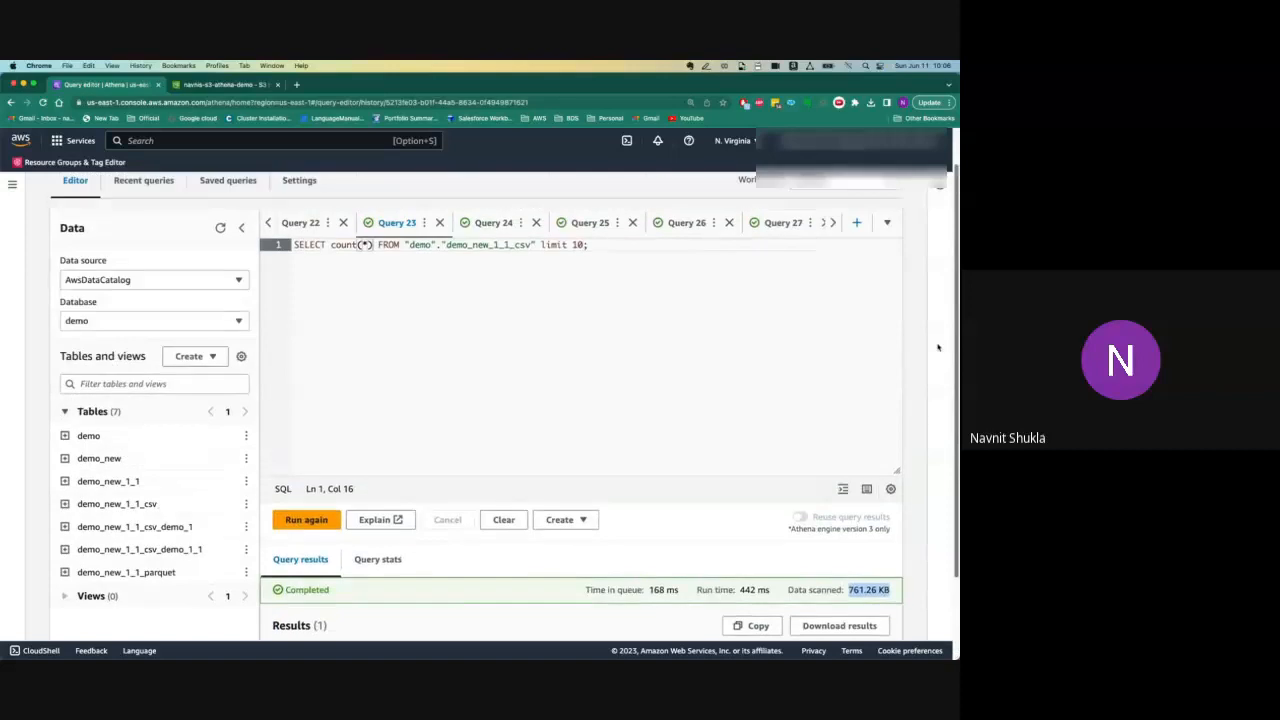
pyautogui.scroll(-2, 944, 383)
pyautogui.scroll(-1, 944, 383)
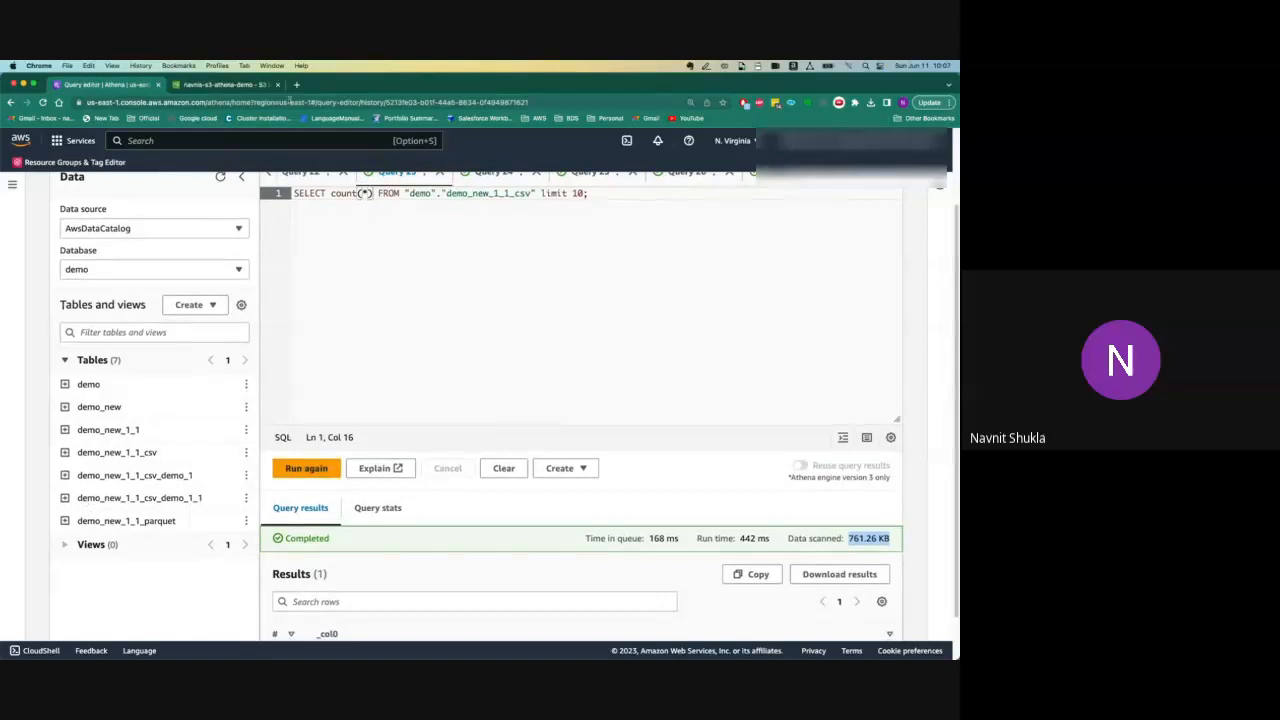
pyautogui.click(204, 90)
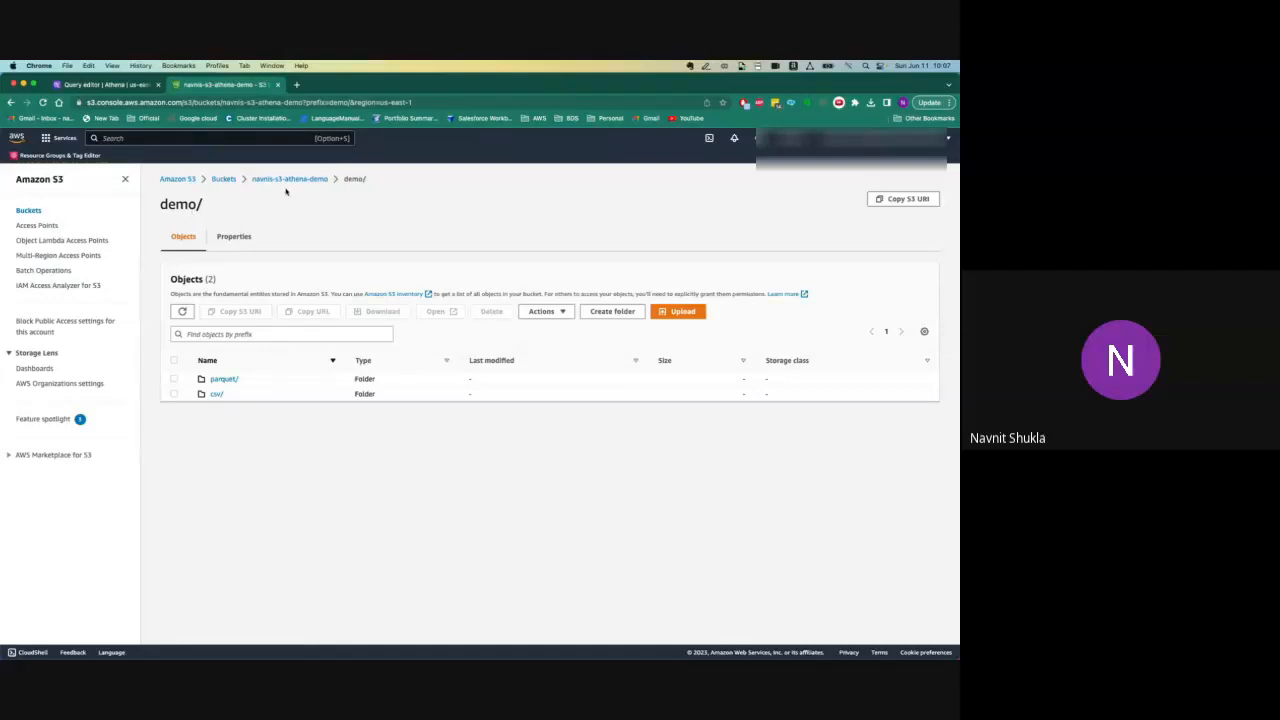
pyautogui.click(129, 89)
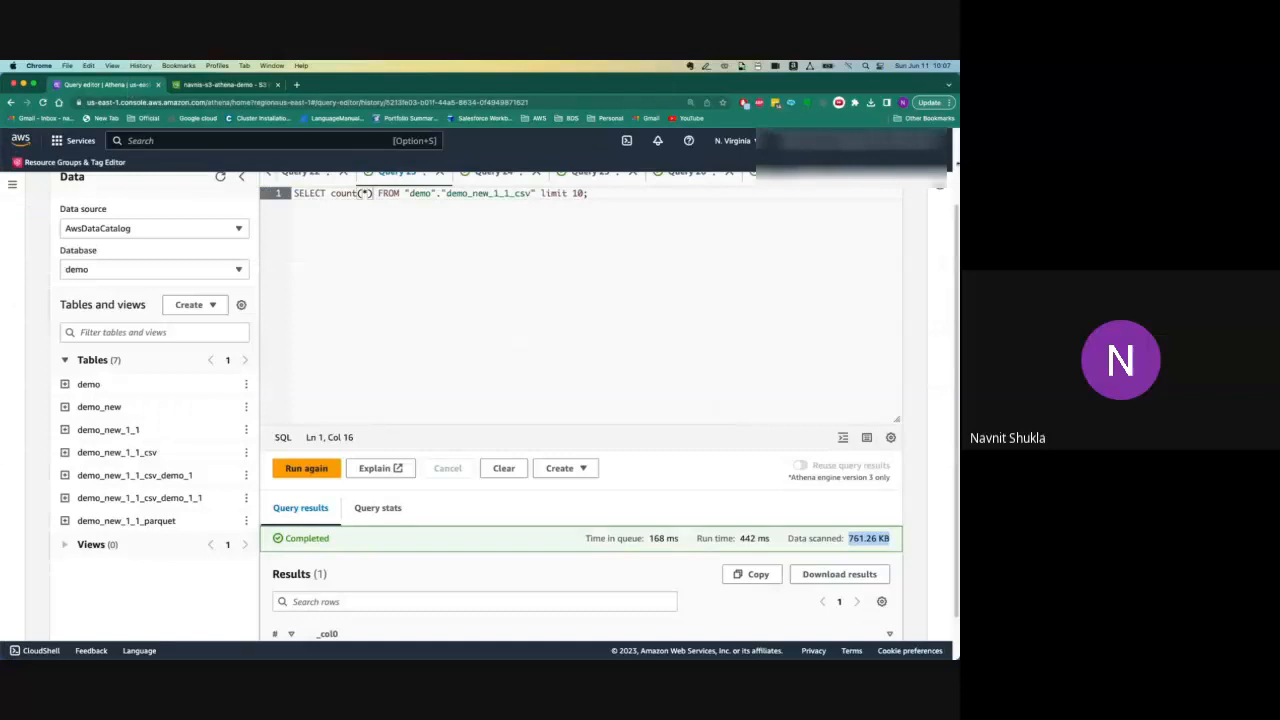
pyautogui.scroll(3, 956, 170)
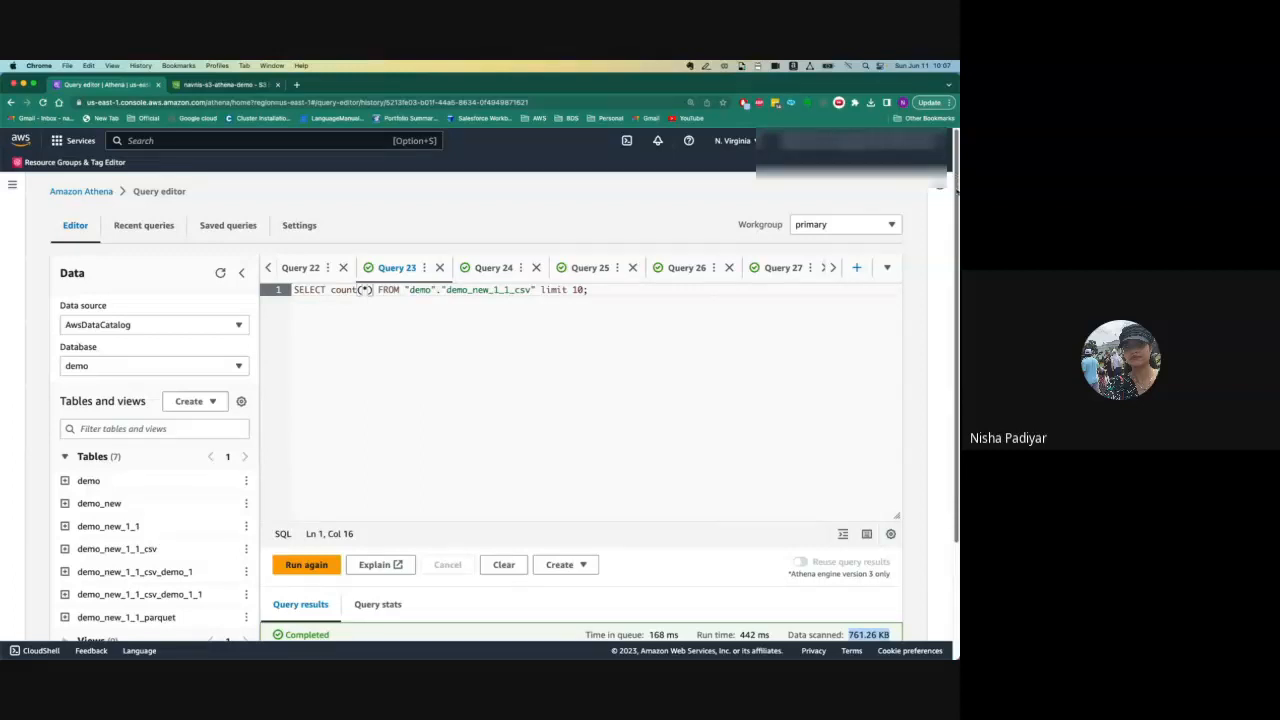
pyautogui.scroll(-3, 580, 400)
pyautogui.scroll(3, 945, 210)
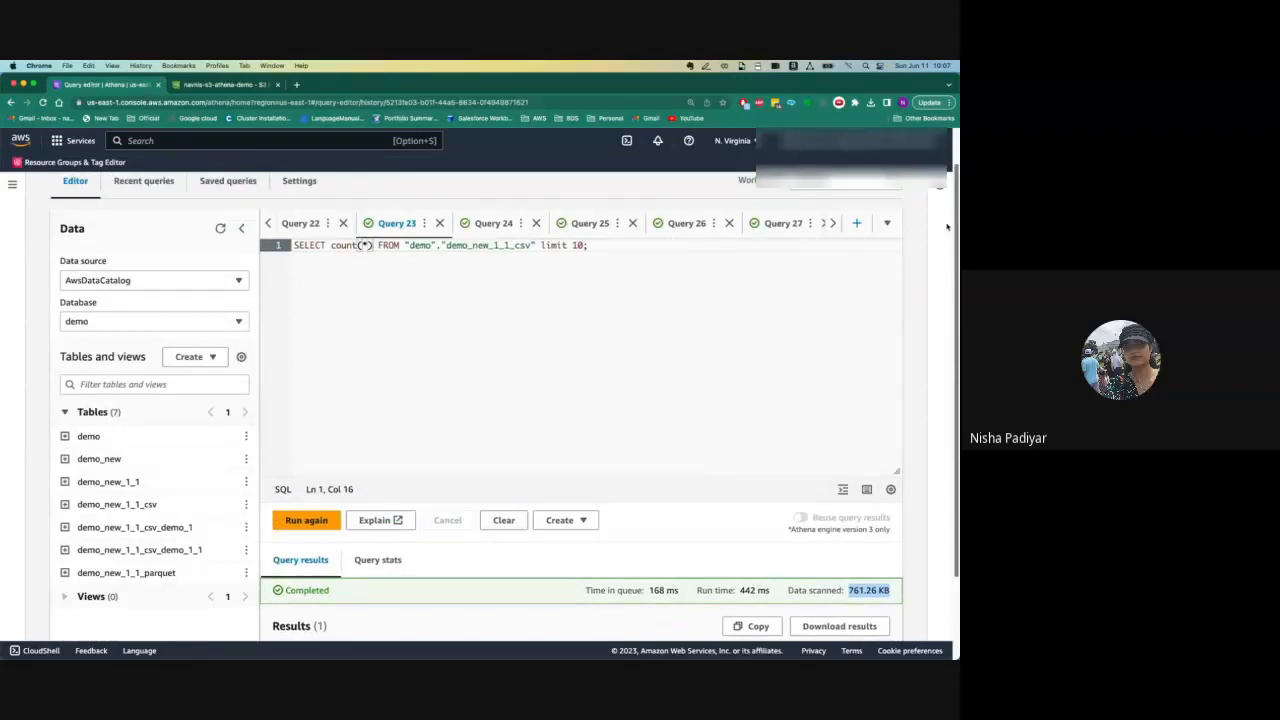
pyautogui.scroll(-2, 946, 226)
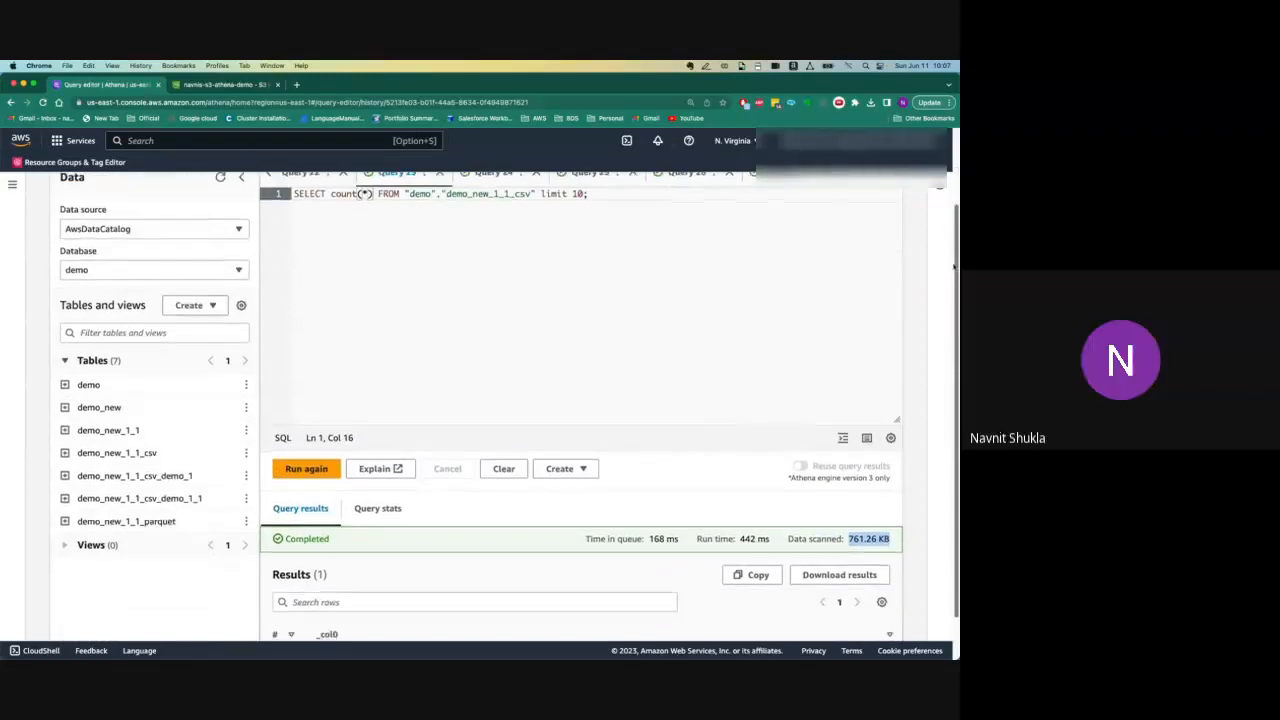
pyautogui.scroll(2, 946, 230)
pyautogui.scroll(-1, 946, 233)
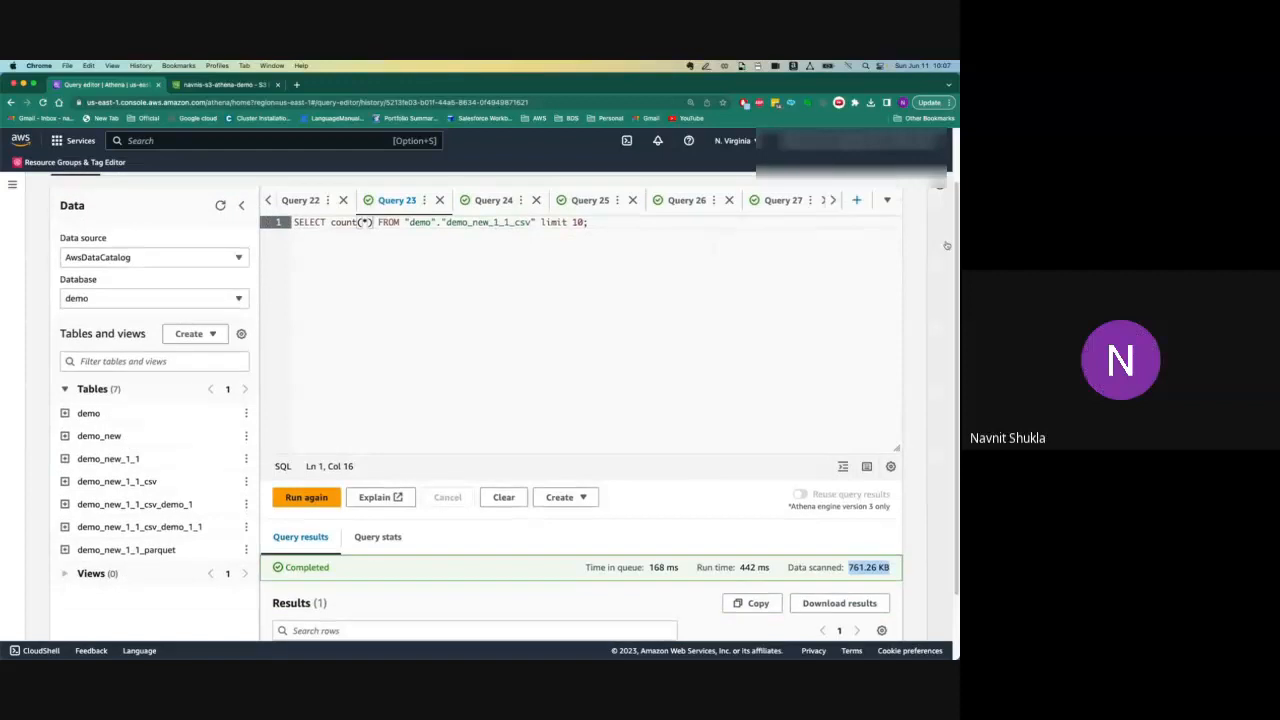
# - Switch to the S3 console and open the demo_1 folder inside demo/csv to view its file
pyautogui.click(243, 86)
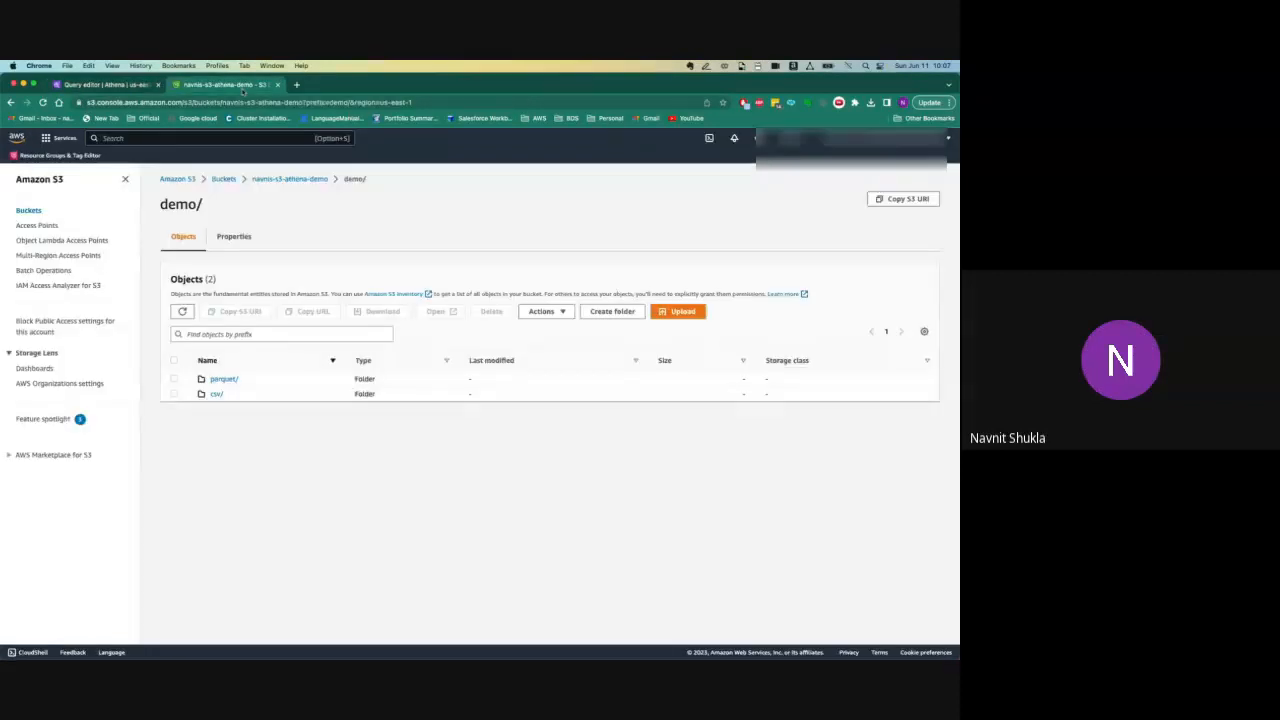
pyautogui.click(216, 395)
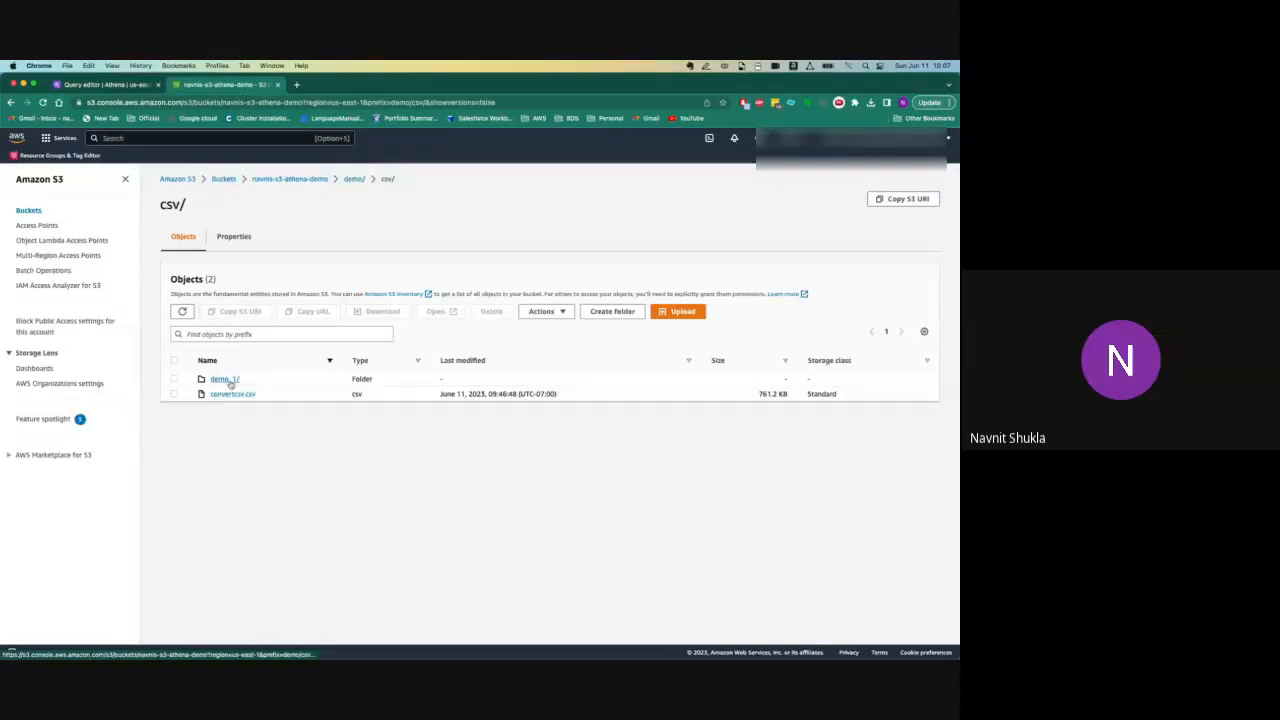
pyautogui.click(221, 382)
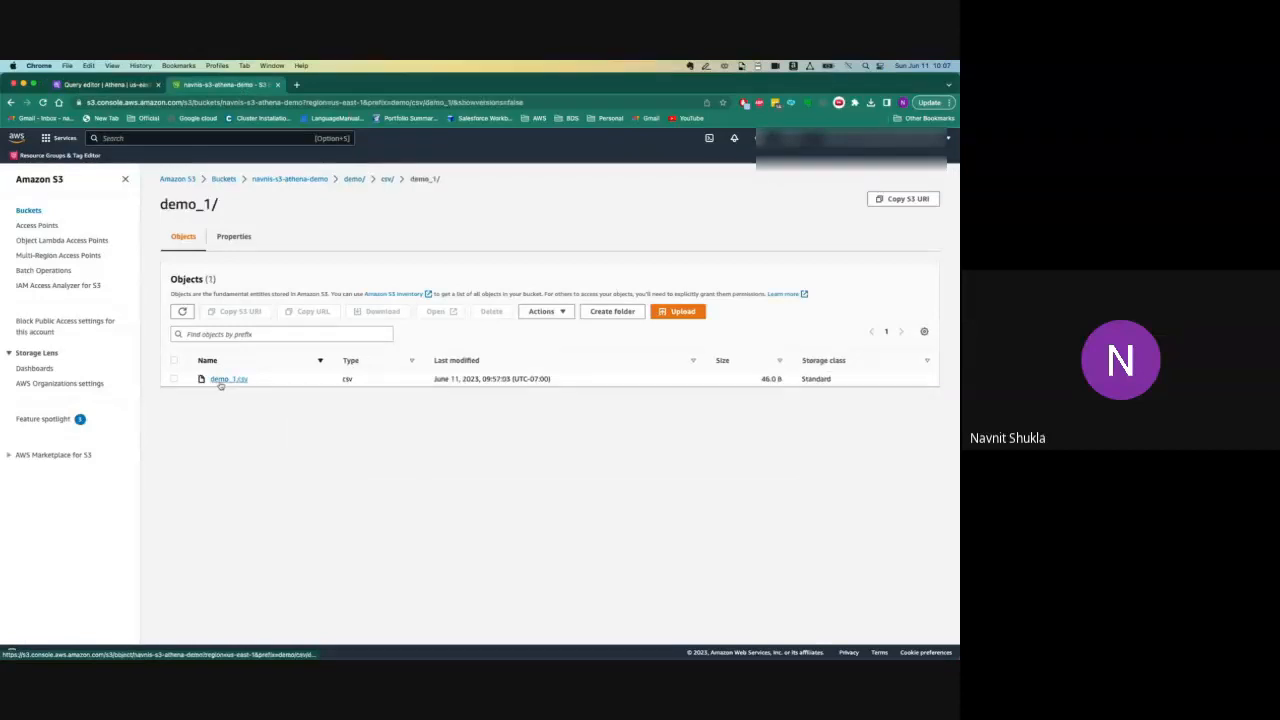
pyautogui.moveTo(250, 380); pyautogui.dragTo(322, 268)
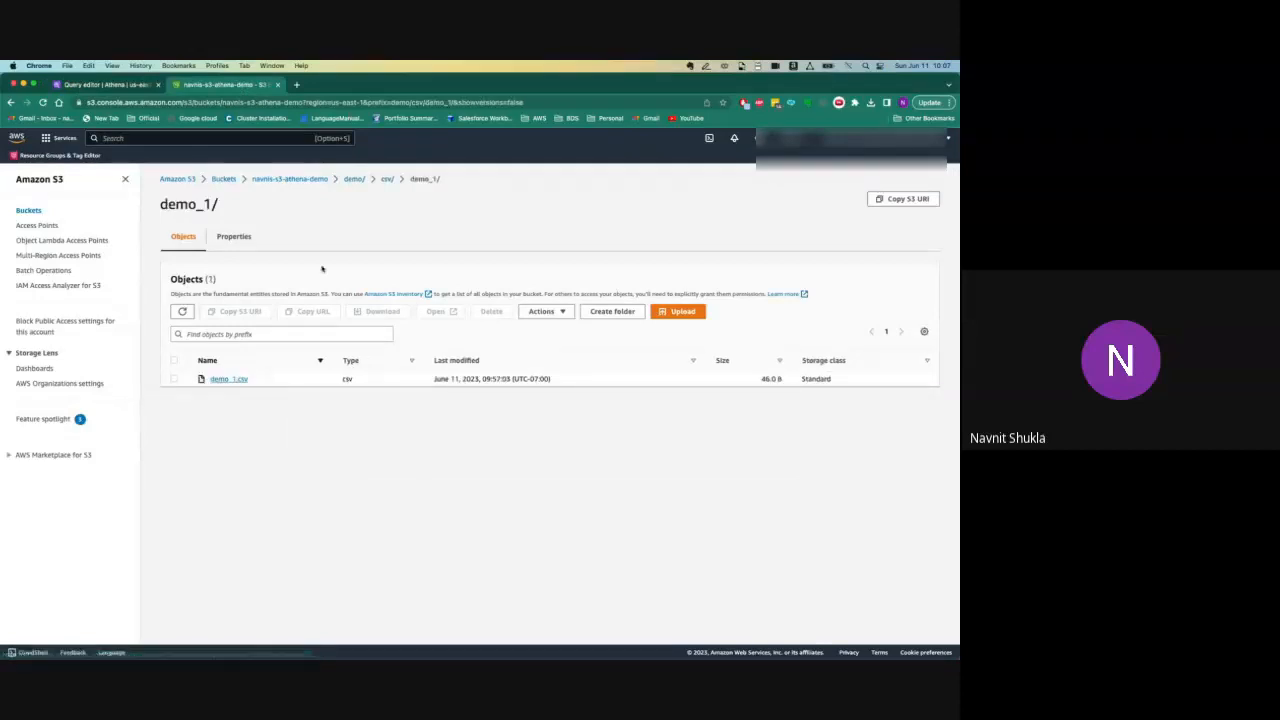
# - Return to the demo folder in the S3 bucket and open its parquet folder to view the files
pyautogui.click(388, 180)
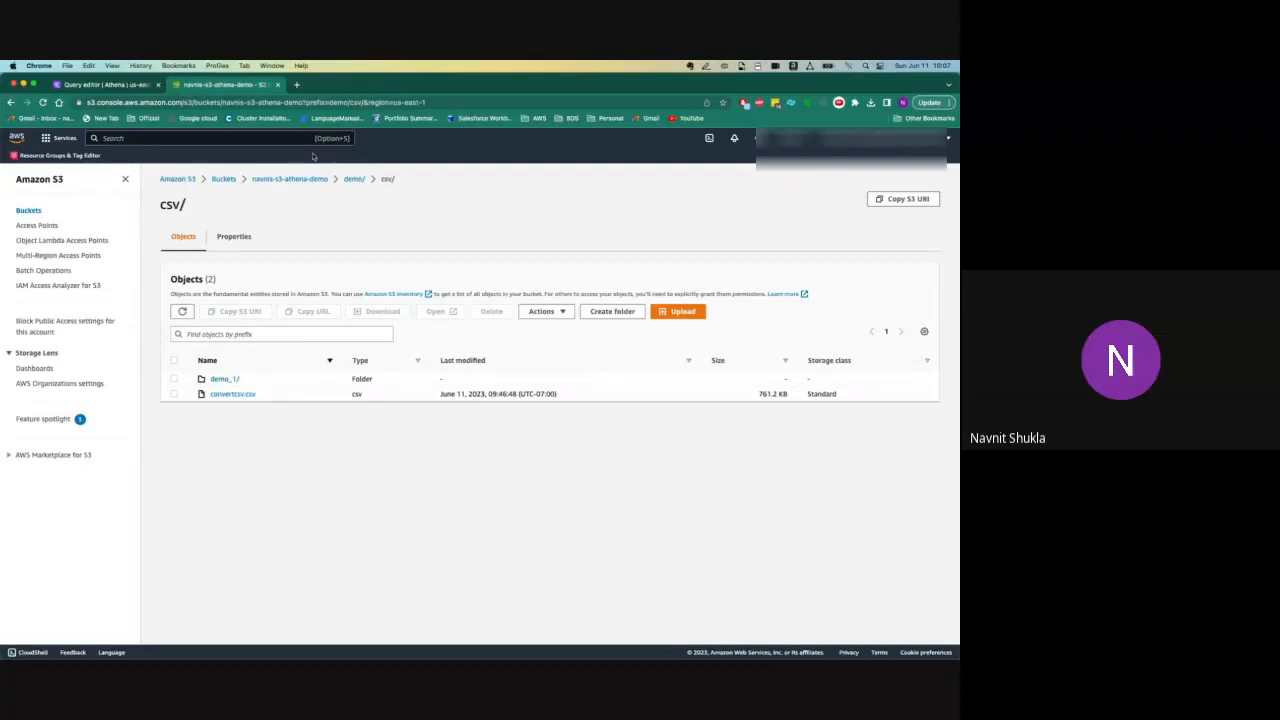
pyautogui.click(354, 179)
pyautogui.click(224, 379)
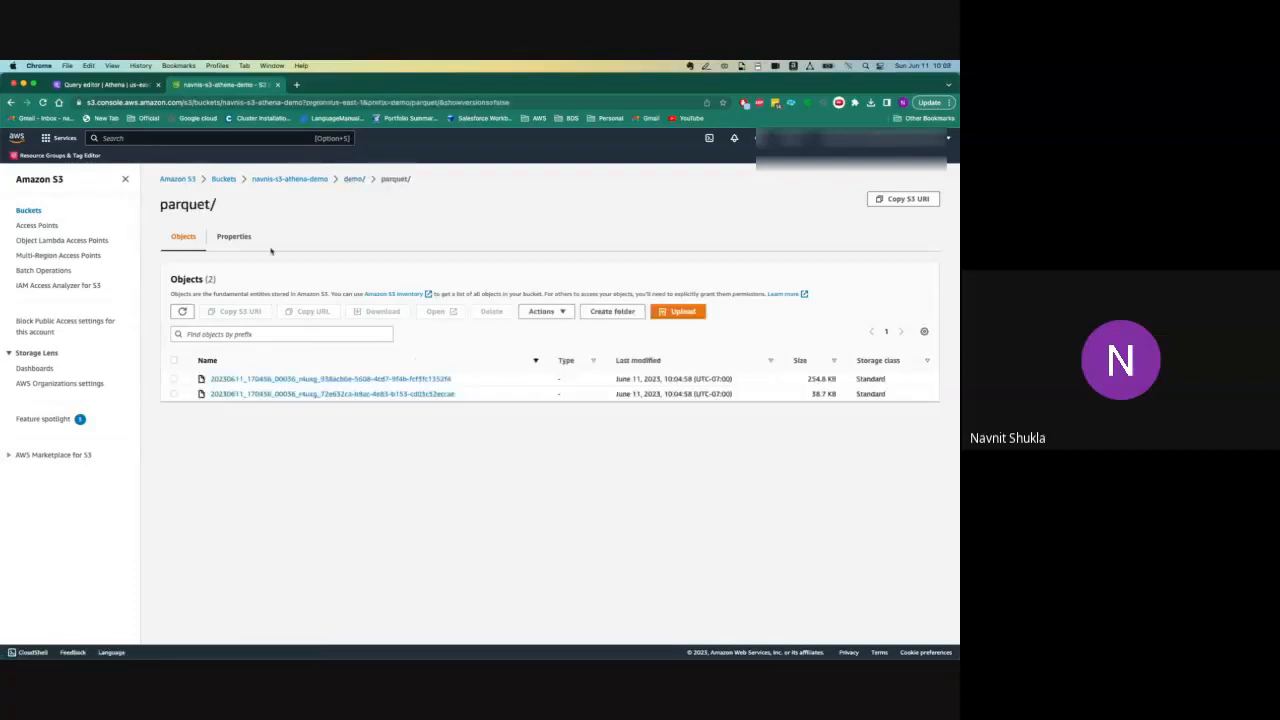
# - Switch to Athena and examine the Parquet CREATE TABLE statement in Query 26, checking its external location against the S3 parquet folder
pyautogui.hotkey('ctrl', 'shift', 'Tab')
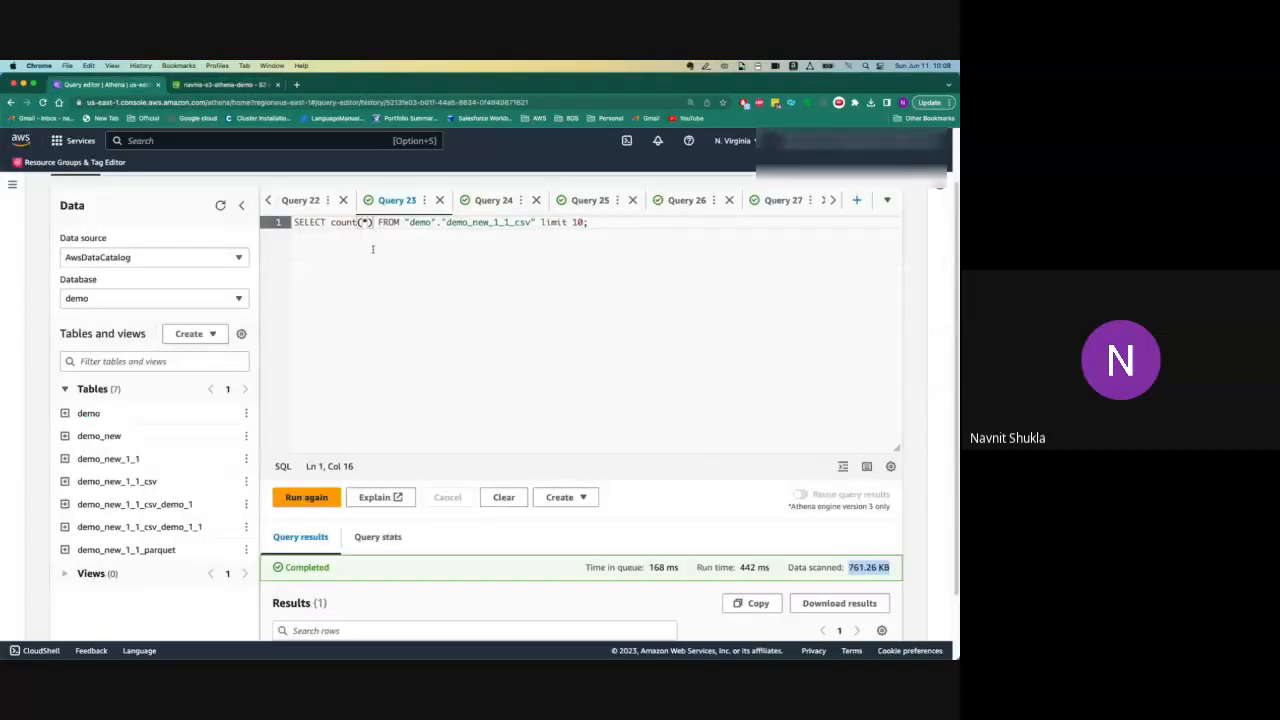
pyautogui.click(590, 200)
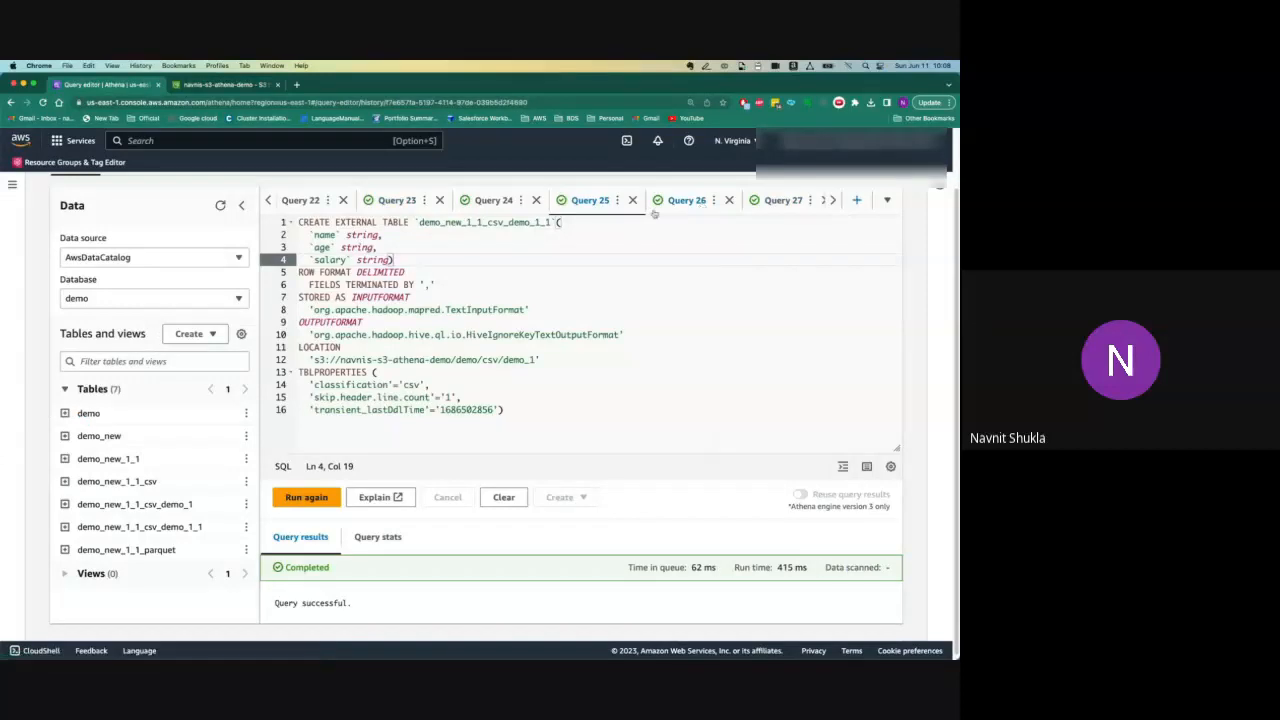
pyautogui.click(684, 201)
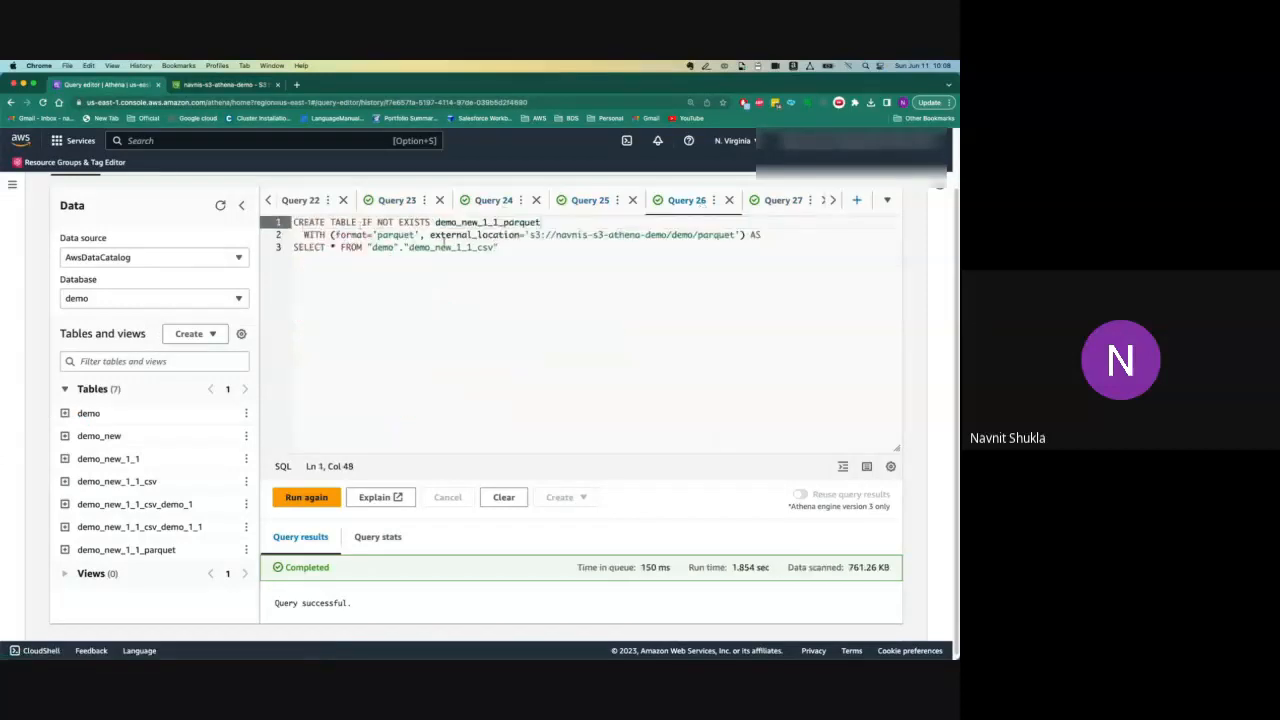
pyautogui.moveTo(294, 248); pyautogui.dragTo(513, 247)
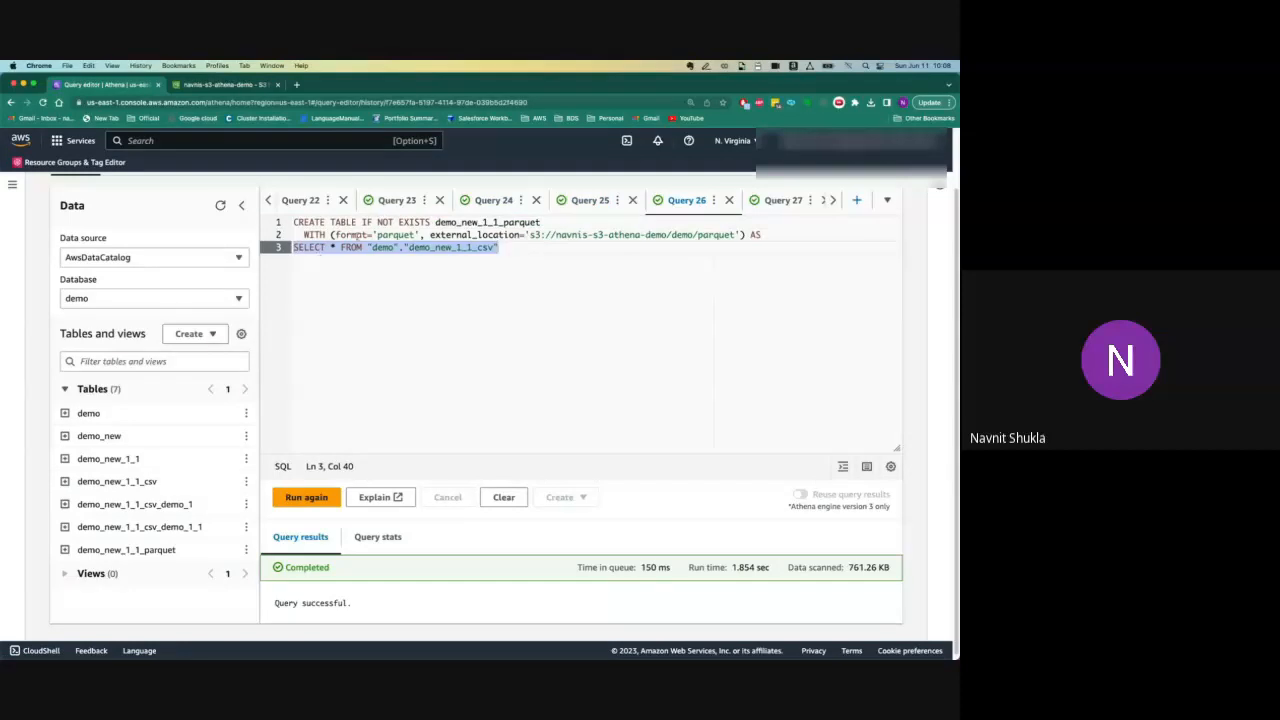
pyautogui.click(395, 234)
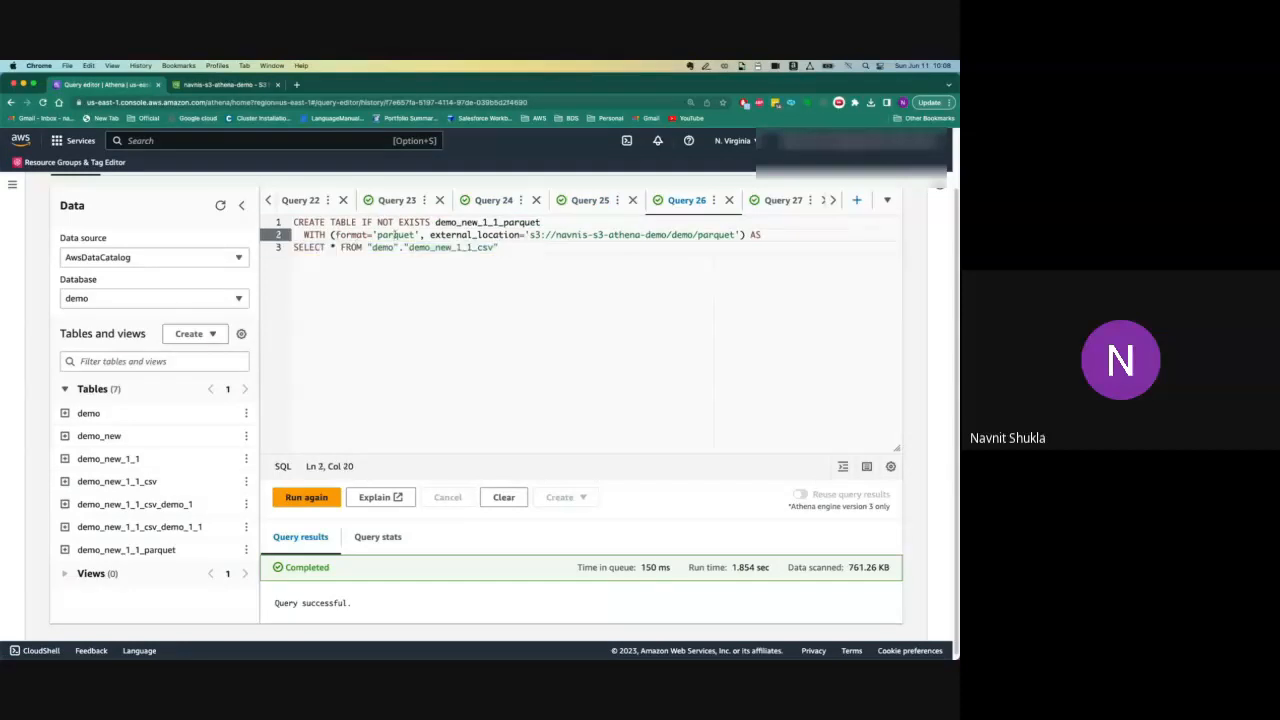
pyautogui.moveTo(529, 234); pyautogui.dragTo(736, 234)
pyautogui.click(736, 234)
pyautogui.click(536, 256)
pyautogui.click(237, 86)
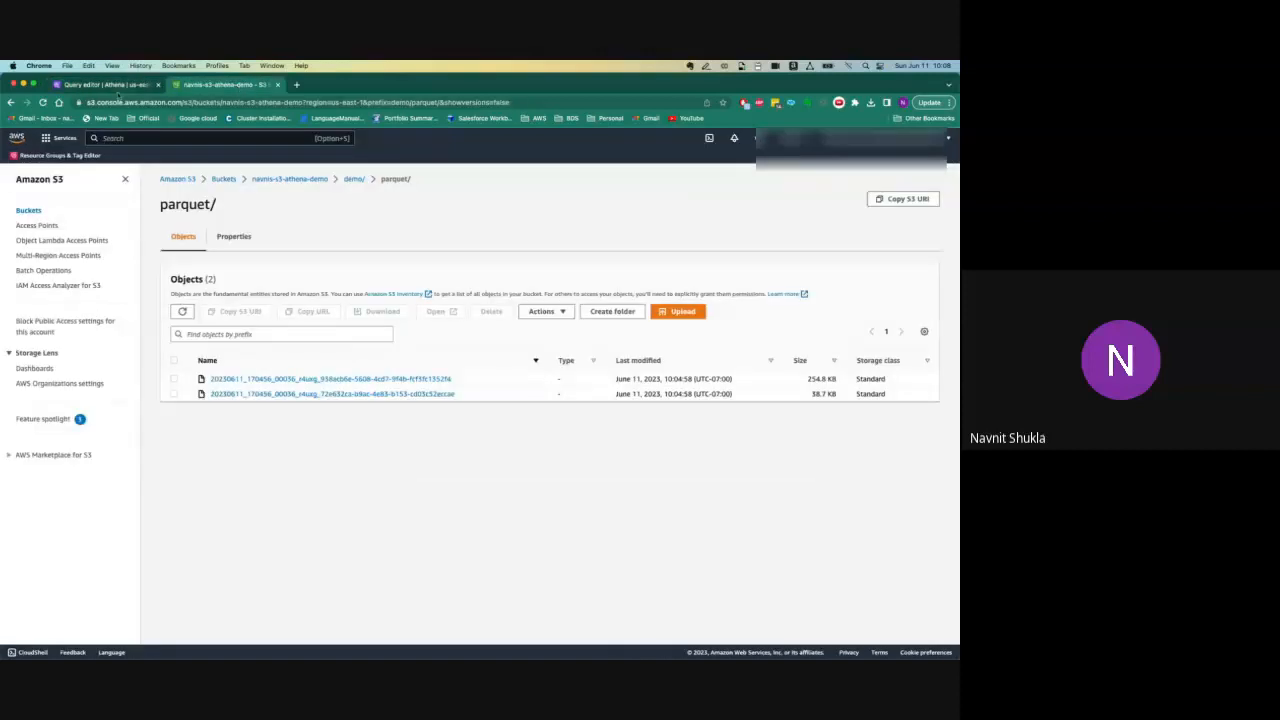
pyautogui.click(117, 88)
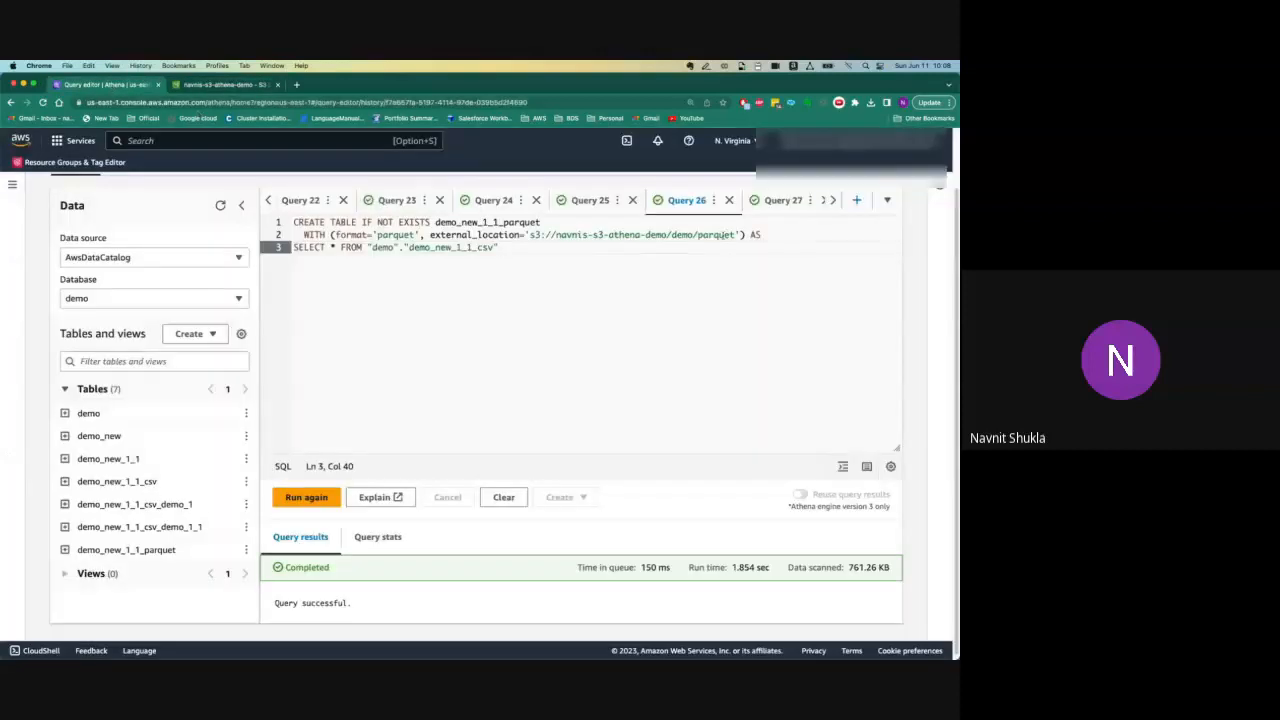
# - Point Query 26 at s3://navnis-s3-athena-demo/demo/csv with table name demo_new_1_1_csv_parquet and try to run it
pyautogui.doubleClick(723, 235)
pyautogui.write('csc')
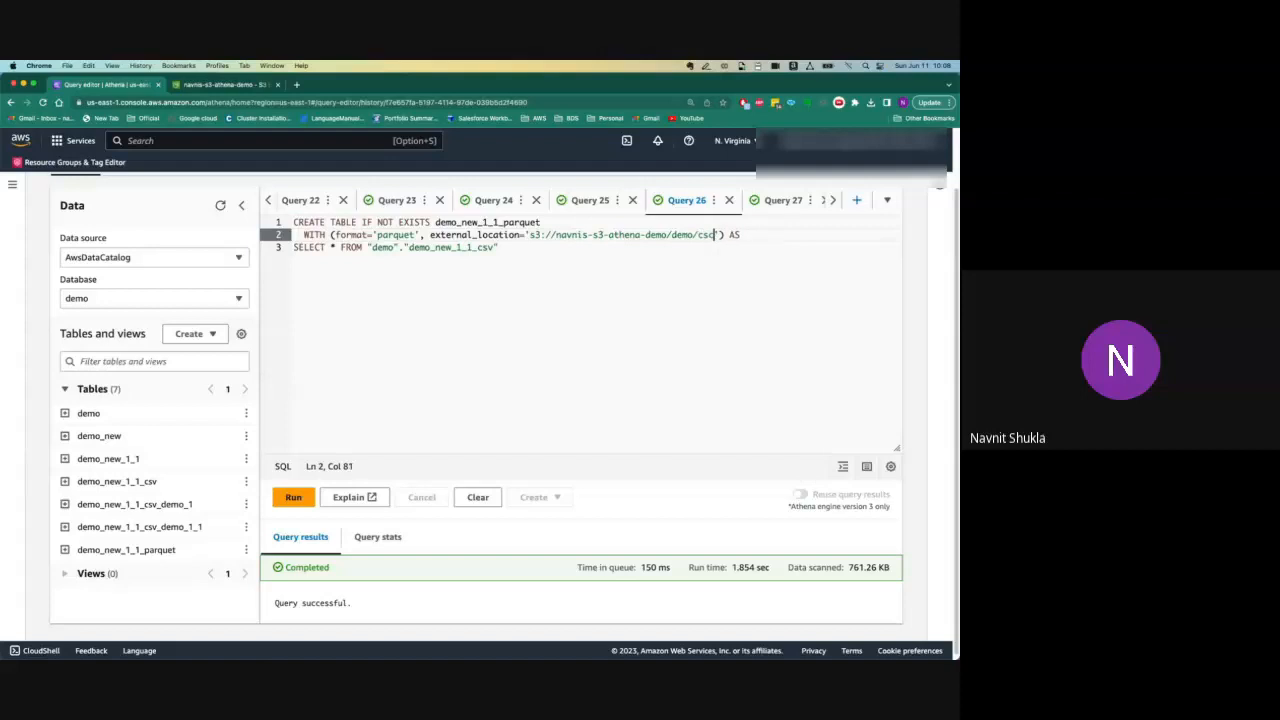
pyautogui.doubleClick(535, 222)
pyautogui.click(520, 222)
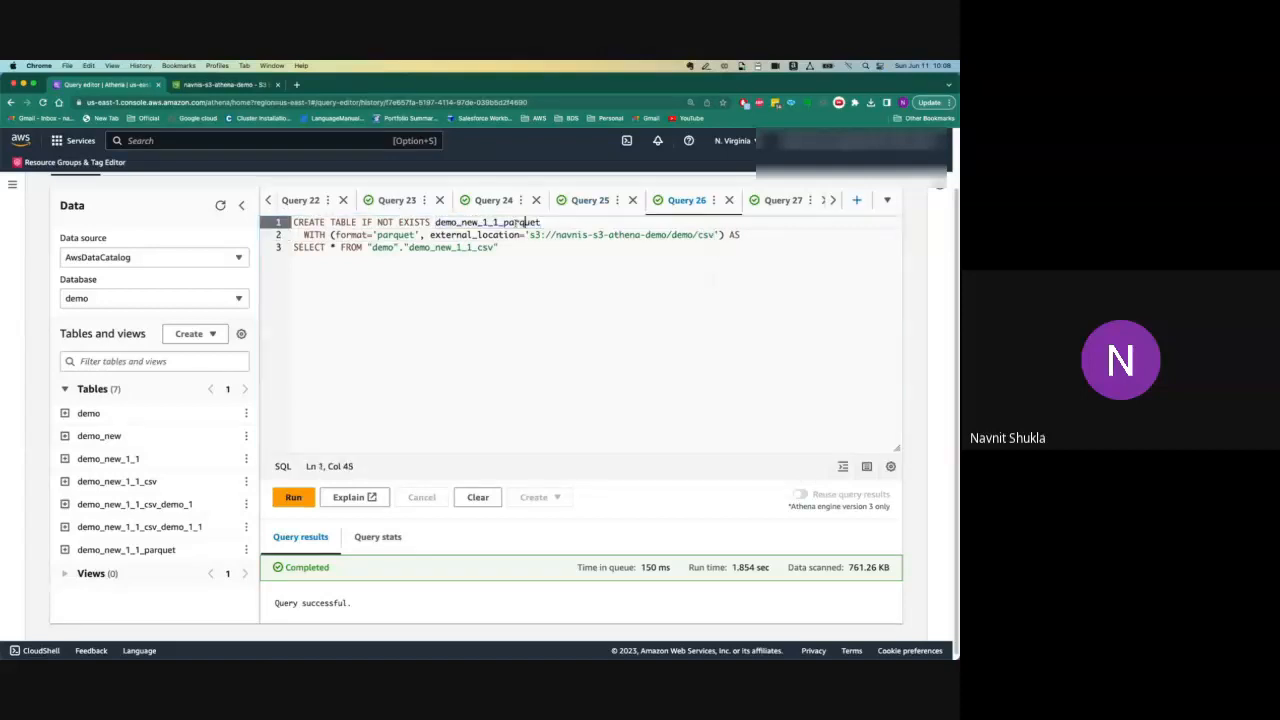
pyautogui.moveTo(505, 222)
pyautogui.mouseDown()
pyautogui.moveTo(571, 215)
pyautogui.moveTo(503, 222)
pyautogui.mouseUp()
pyautogui.click(552, 223)
pyautogui.write('c')
pyautogui.press('BackSpace')
pyautogui.write('csv')
pyautogui.write('_')
pyautogui.write('pq')
pyautogui.write('q')
pyautogui.write('quet')
pyautogui.click(294, 498)
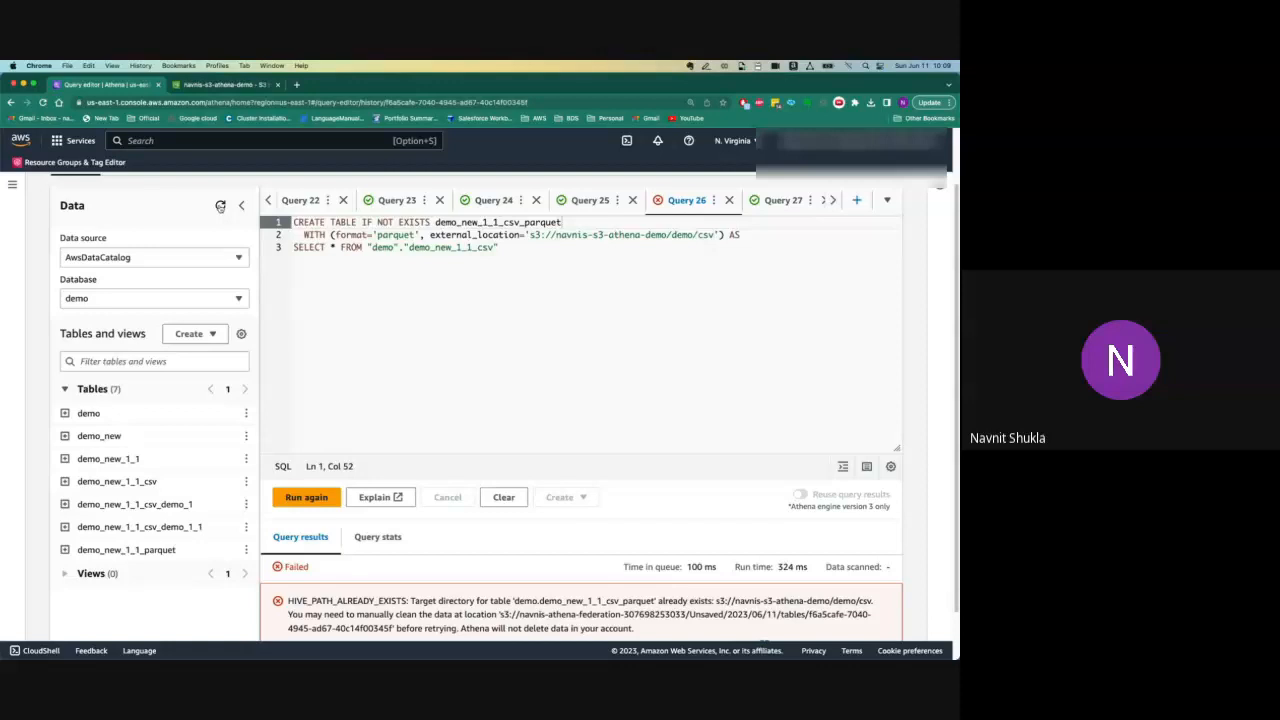
# - Change the external location in Query 26 to s3://navnis-s3-athena-demo/demo/csv/parquet and run the query
pyautogui.click(716, 234)
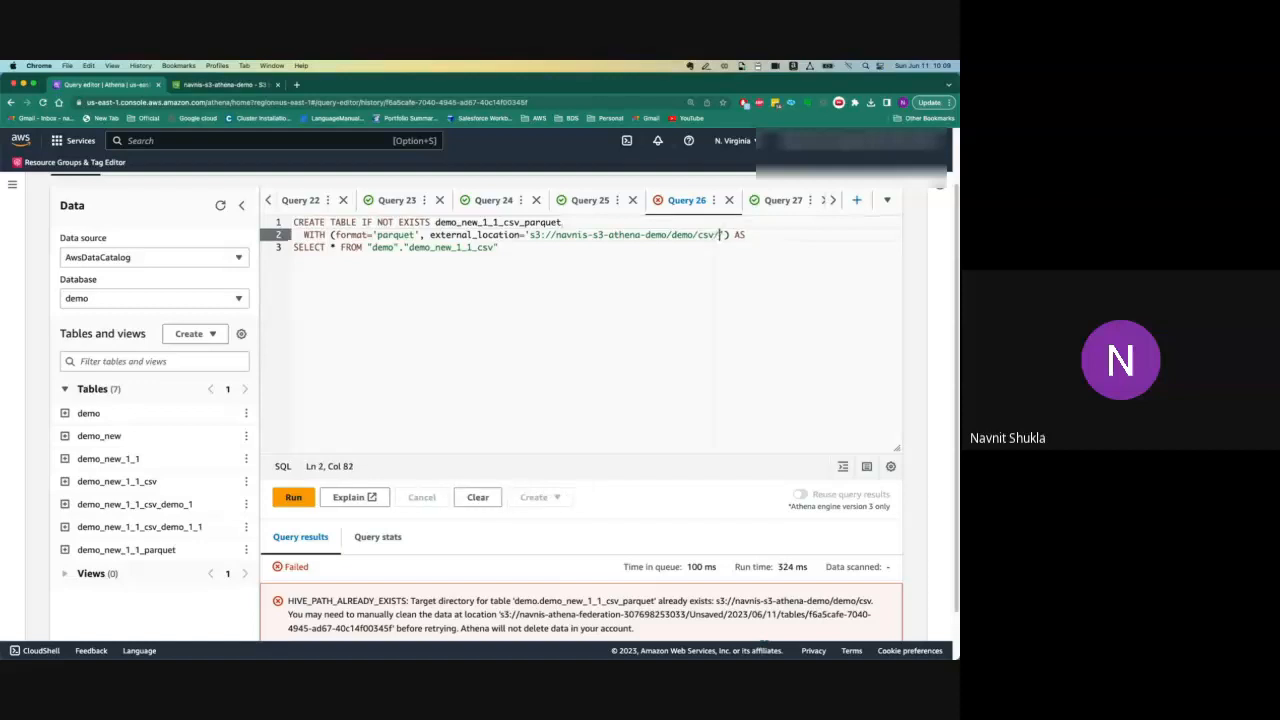
pyautogui.write('/dme')
pyautogui.press('BackSpace')
pyautogui.press('BackSpace')
pyautogui.press('BackSpace')
pyautogui.write('csv/parquet')
pyautogui.click(293, 497)
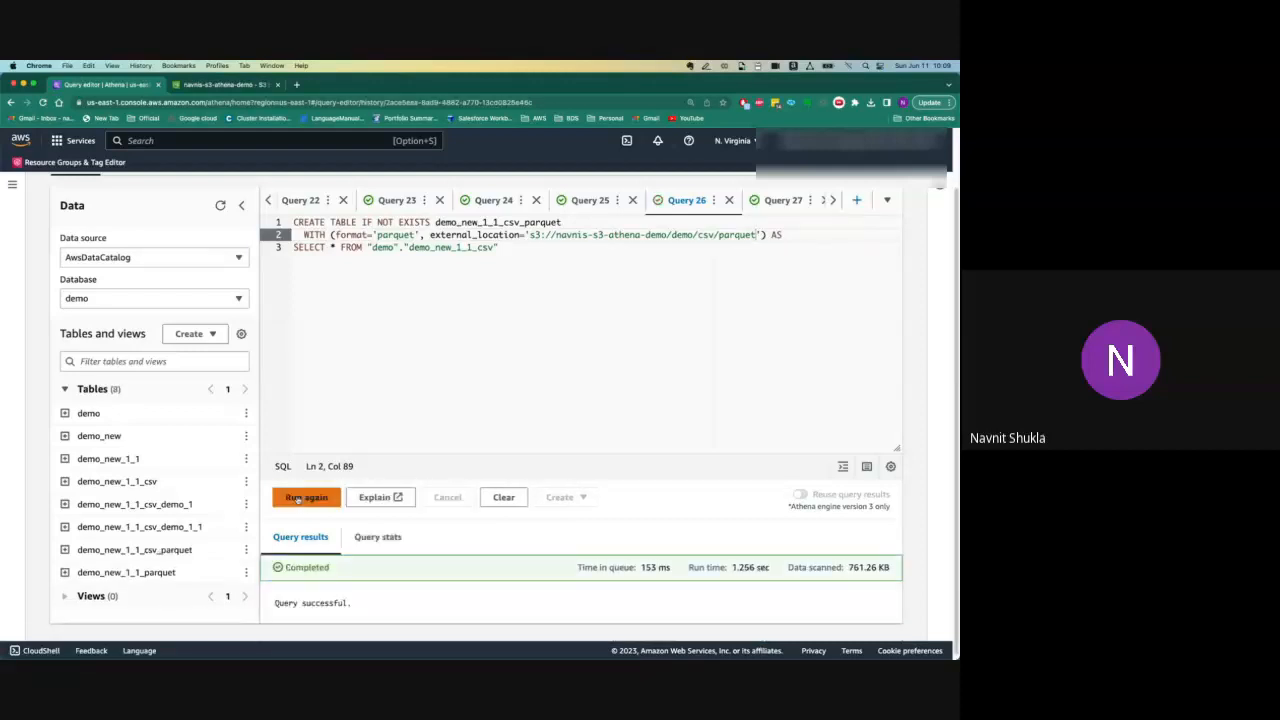
# - Switch to the S3 console, view the parquet folder inside demo/csv, and return to the demo folder
pyautogui.click(216, 88)
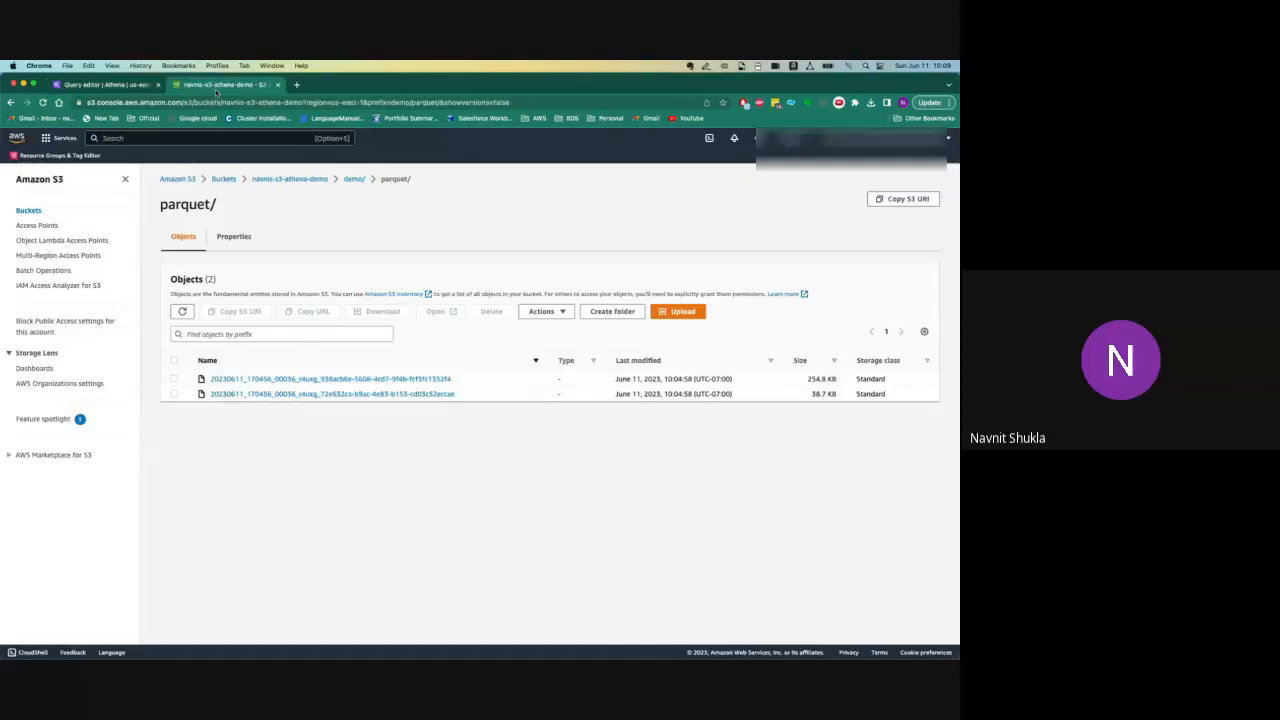
pyautogui.click(352, 179)
pyautogui.click(217, 395)
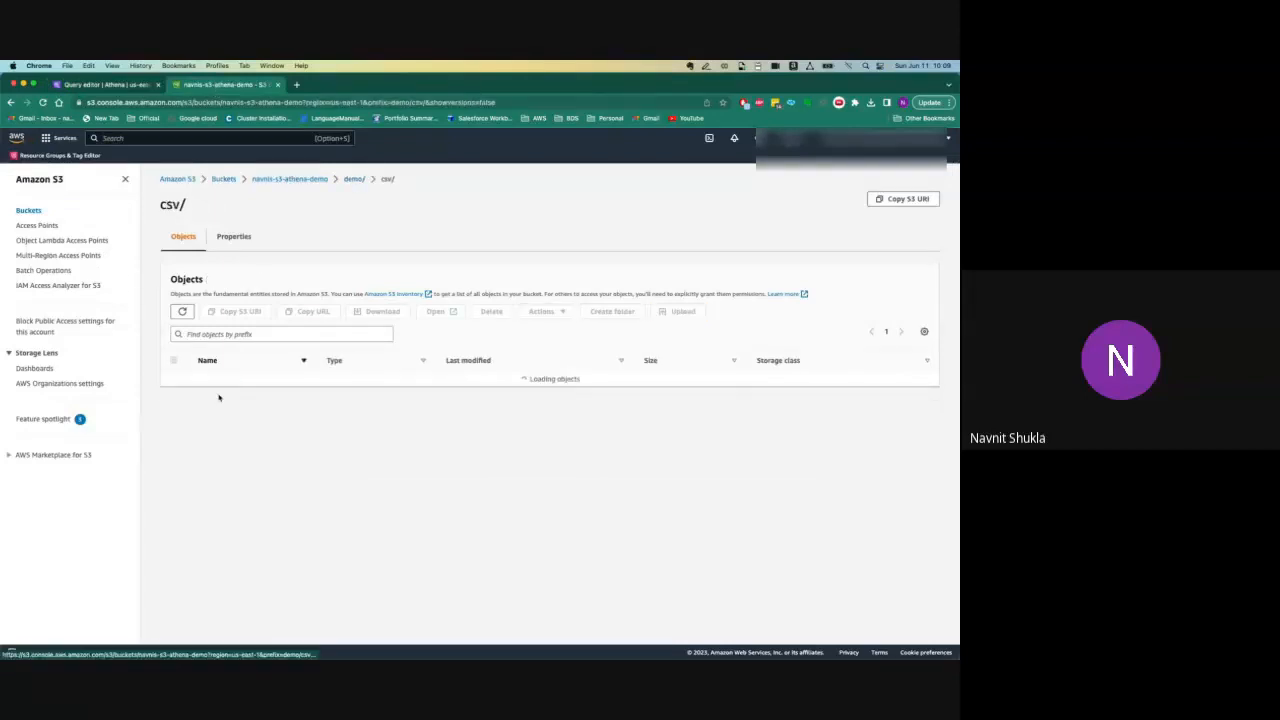
pyautogui.click(226, 382)
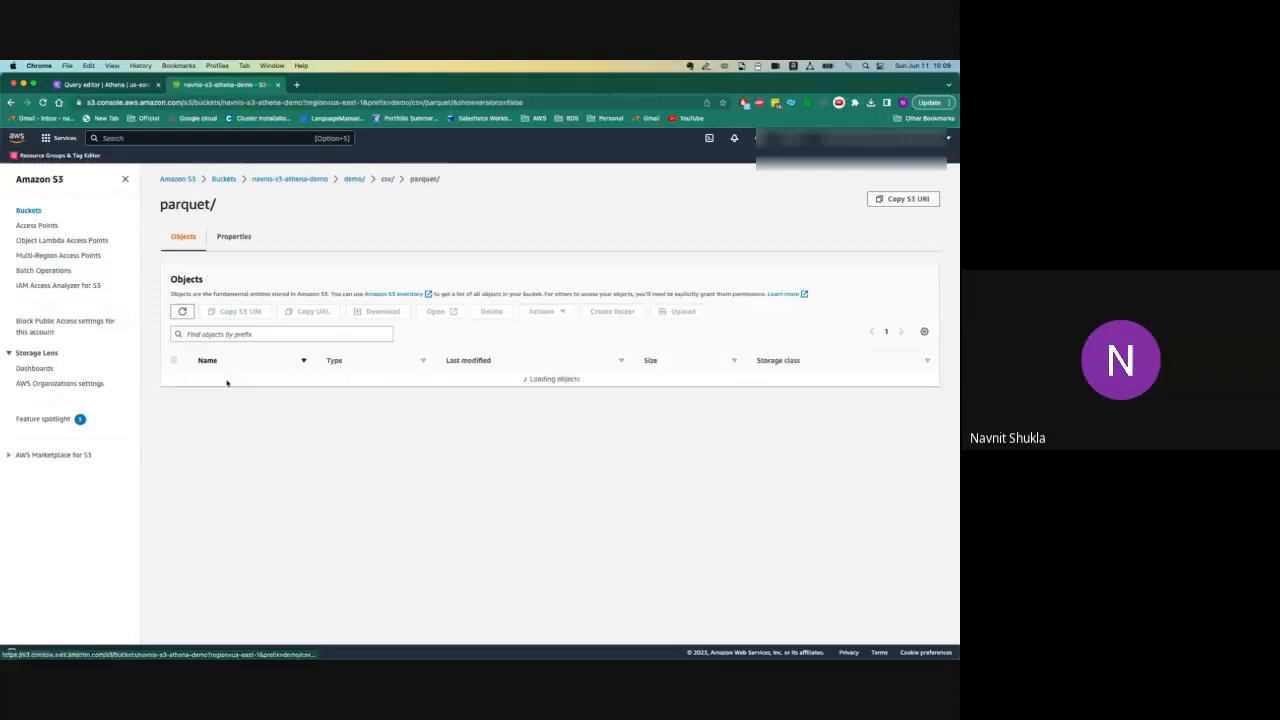
pyautogui.click(386, 179)
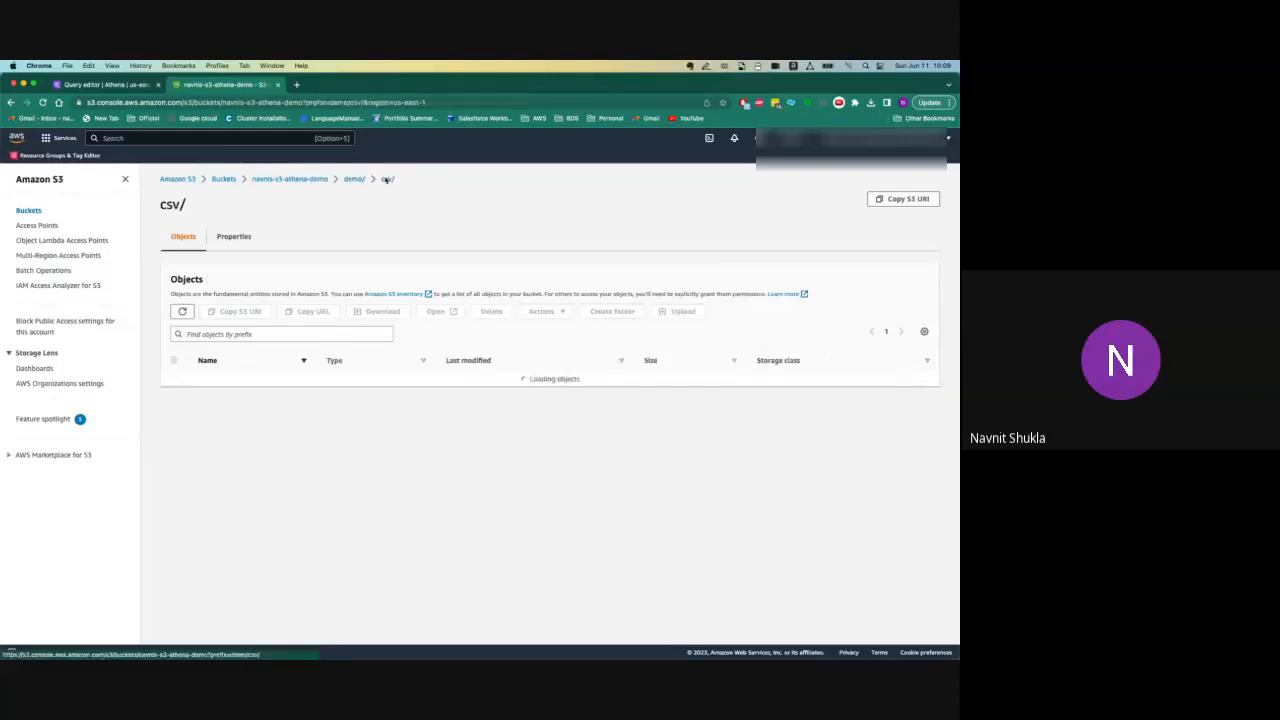
pyautogui.click(352, 179)
# - Switch to Athena, rerun the demo_new_1_1_csv count query in Query 23, and check the returned row count
pyautogui.click(82, 85)
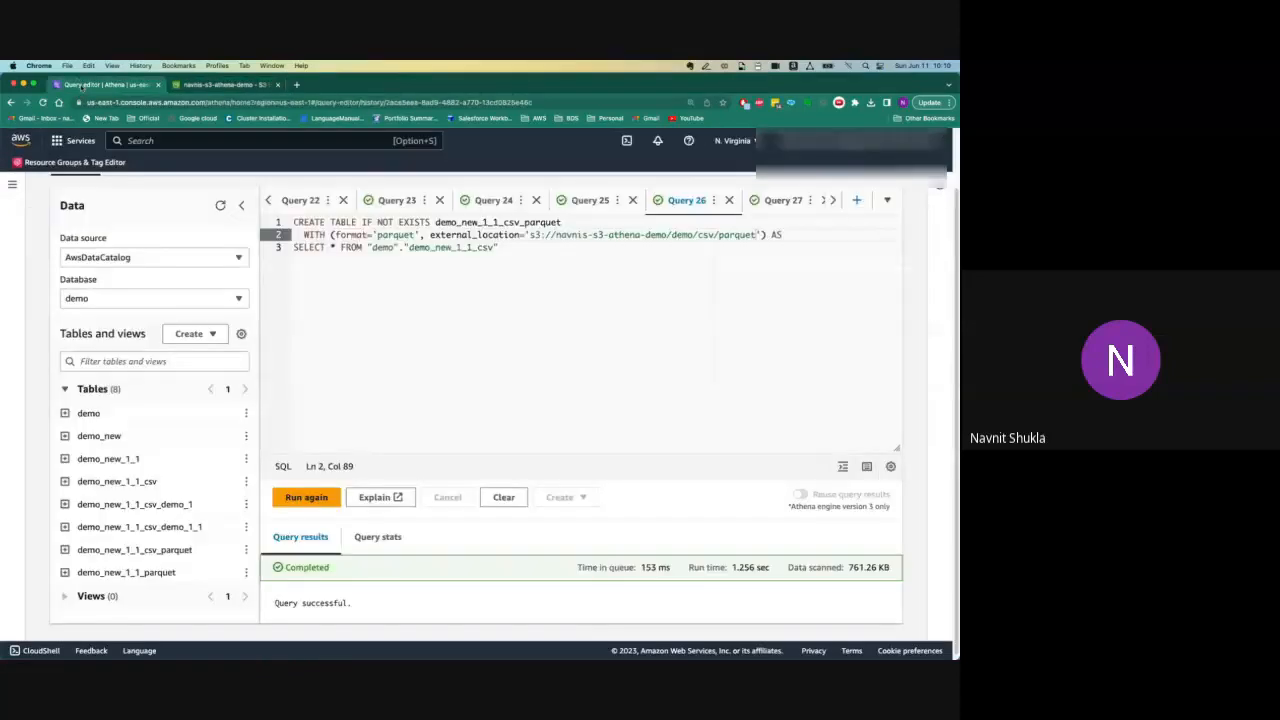
pyautogui.click(500, 201)
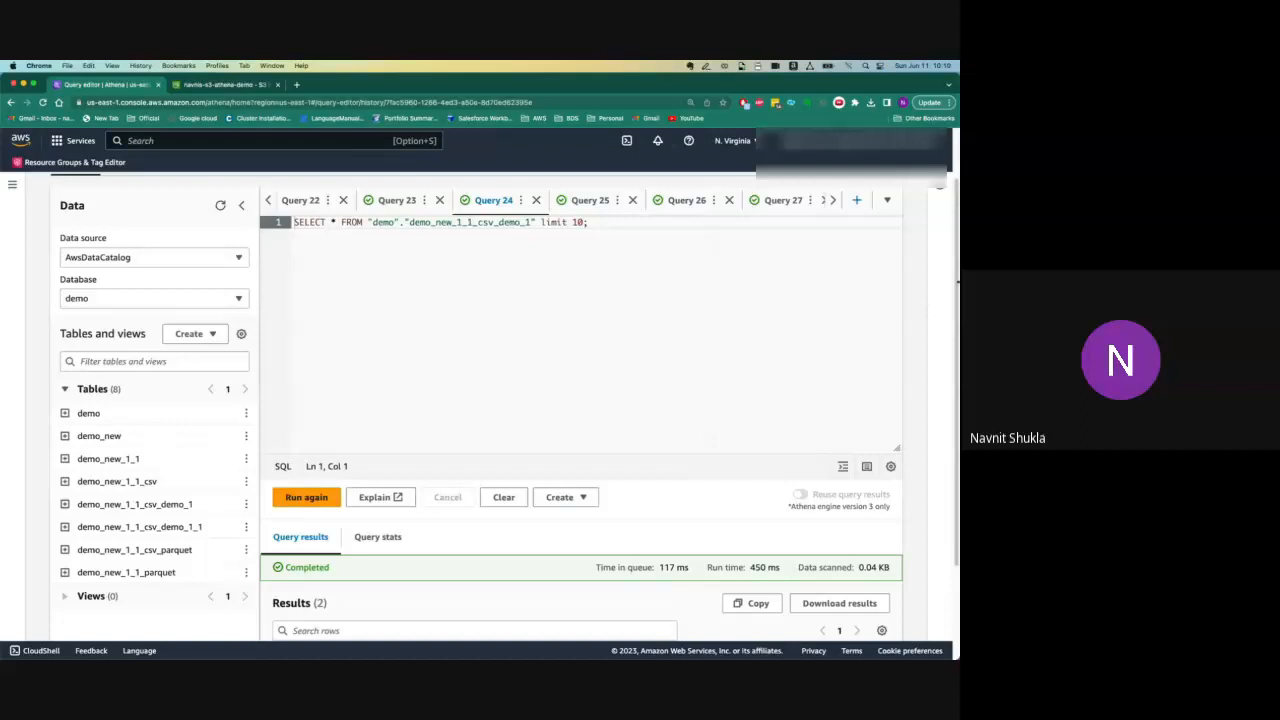
pyautogui.scroll(-3, 957, 290)
pyautogui.scroll(5, 453, 251)
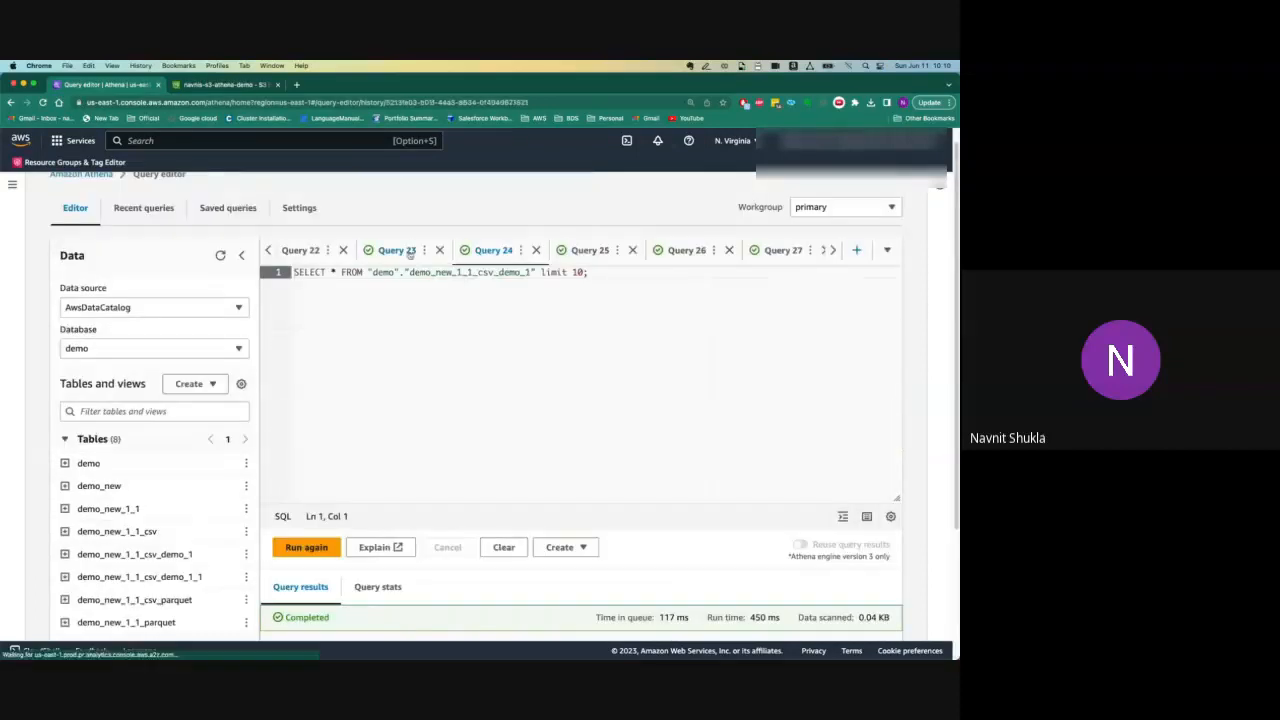
pyautogui.click(405, 251)
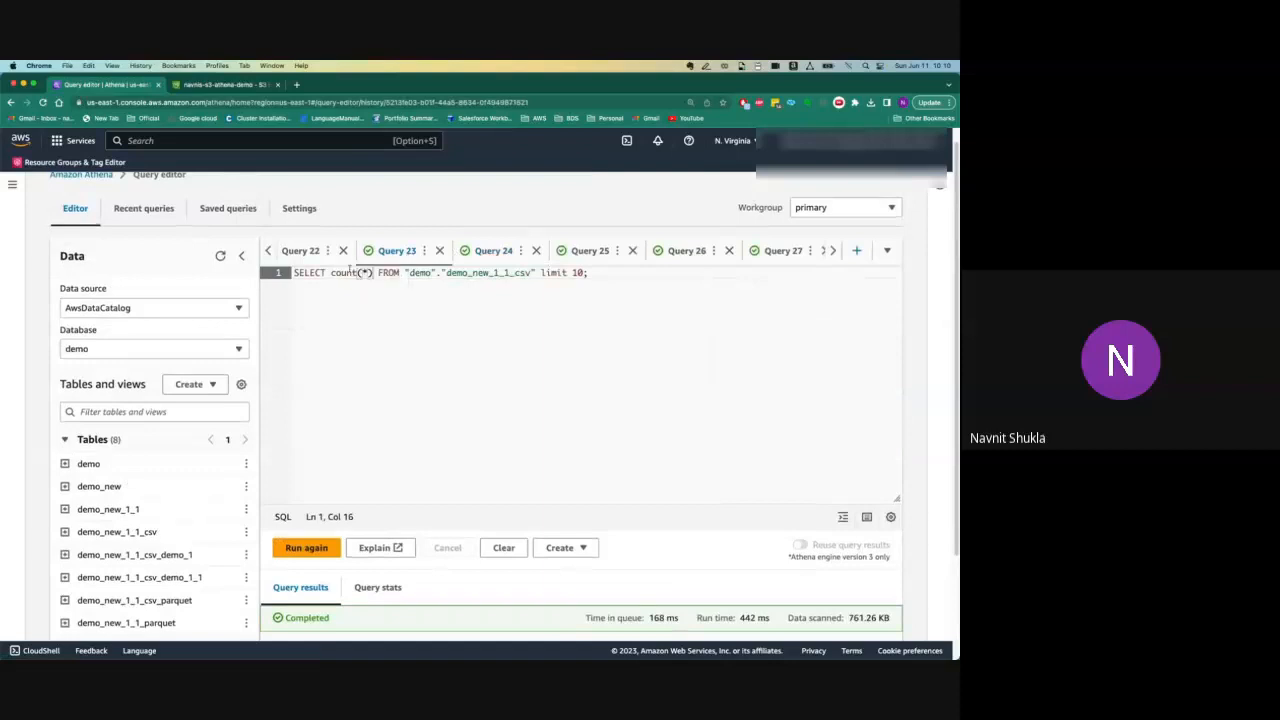
pyautogui.click(306, 547)
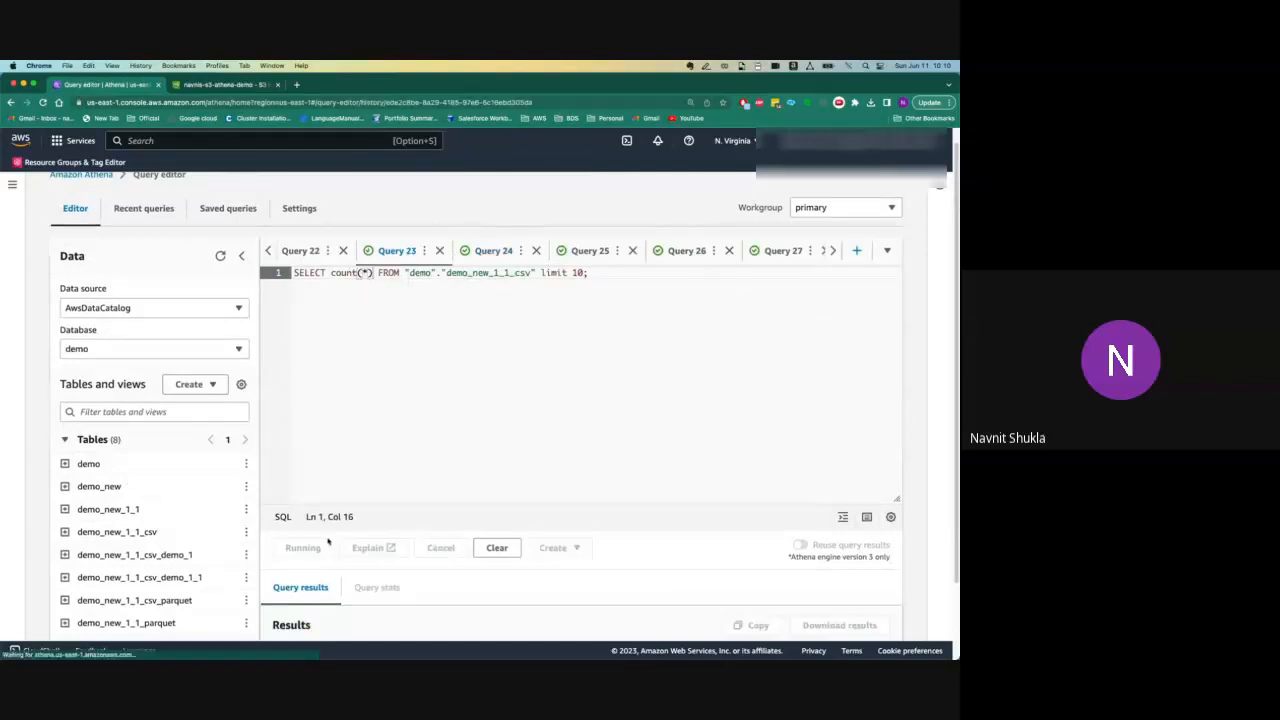
pyautogui.scroll(-3, 948, 353)
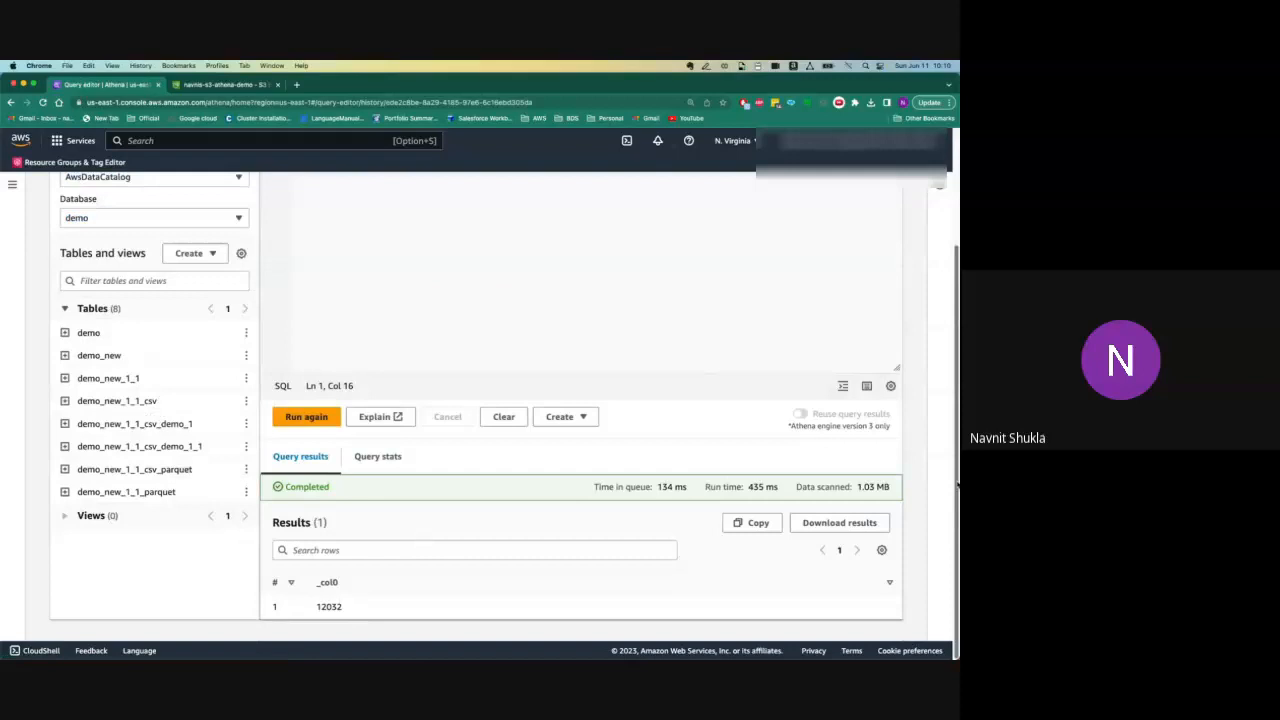
pyautogui.moveTo(314, 609); pyautogui.dragTo(345, 607)
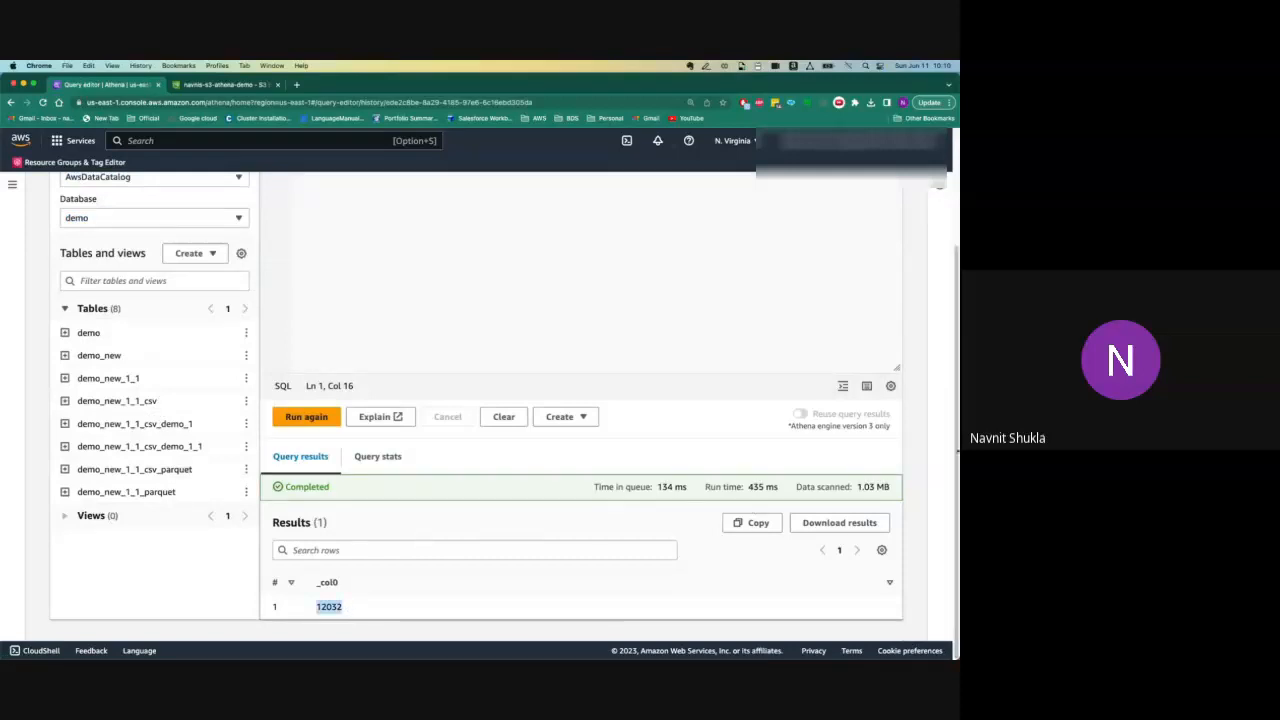
# - Change the demo_new_1_1_csv query in Query 23 back to SELECT * with limit 10 and run it
pyautogui.scroll(3, 353, 268)
pyautogui.moveTo(374, 274); pyautogui.dragTo(336, 274)
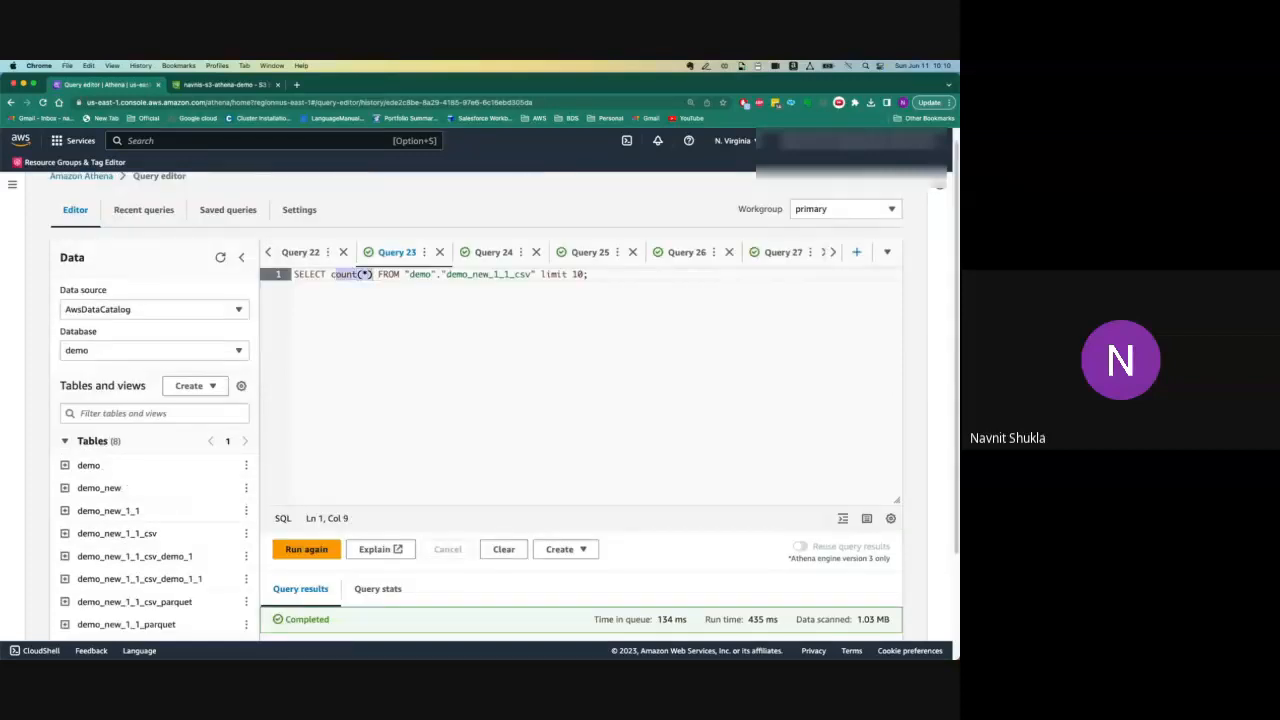
pyautogui.press('BackSpace')
pyautogui.write('*')
pyautogui.click(300, 553)
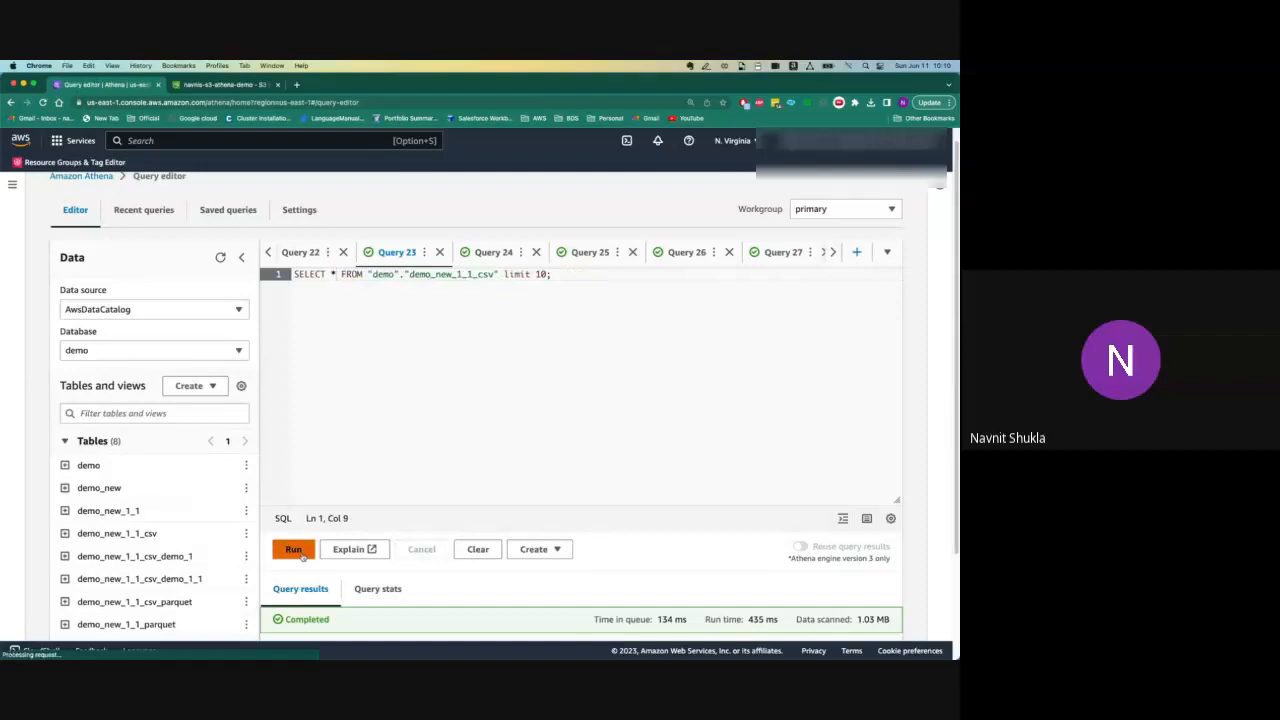
# - Examine the rows and data scanned for the demo_new_1_1_csv SELECT * query against its statement
pyautogui.moveTo(956, 292); pyautogui.dragTo(958, 515)
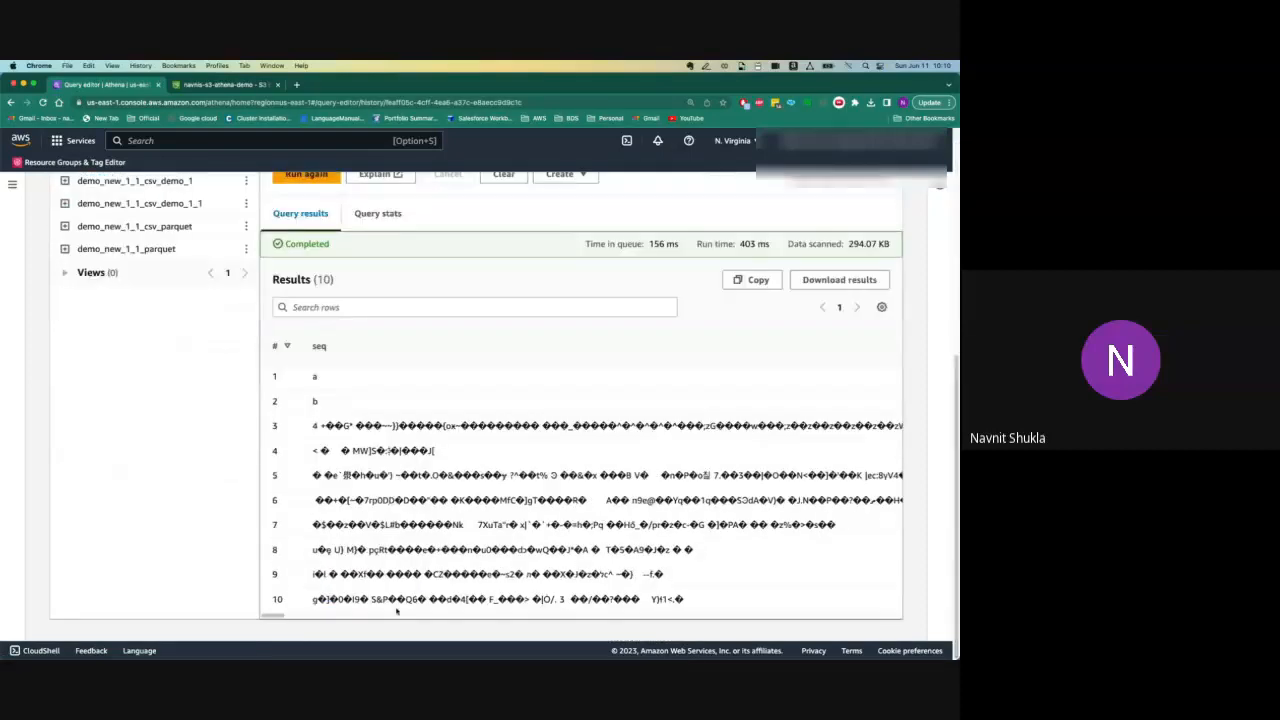
pyautogui.moveTo(270, 618); pyautogui.dragTo(206, 620)
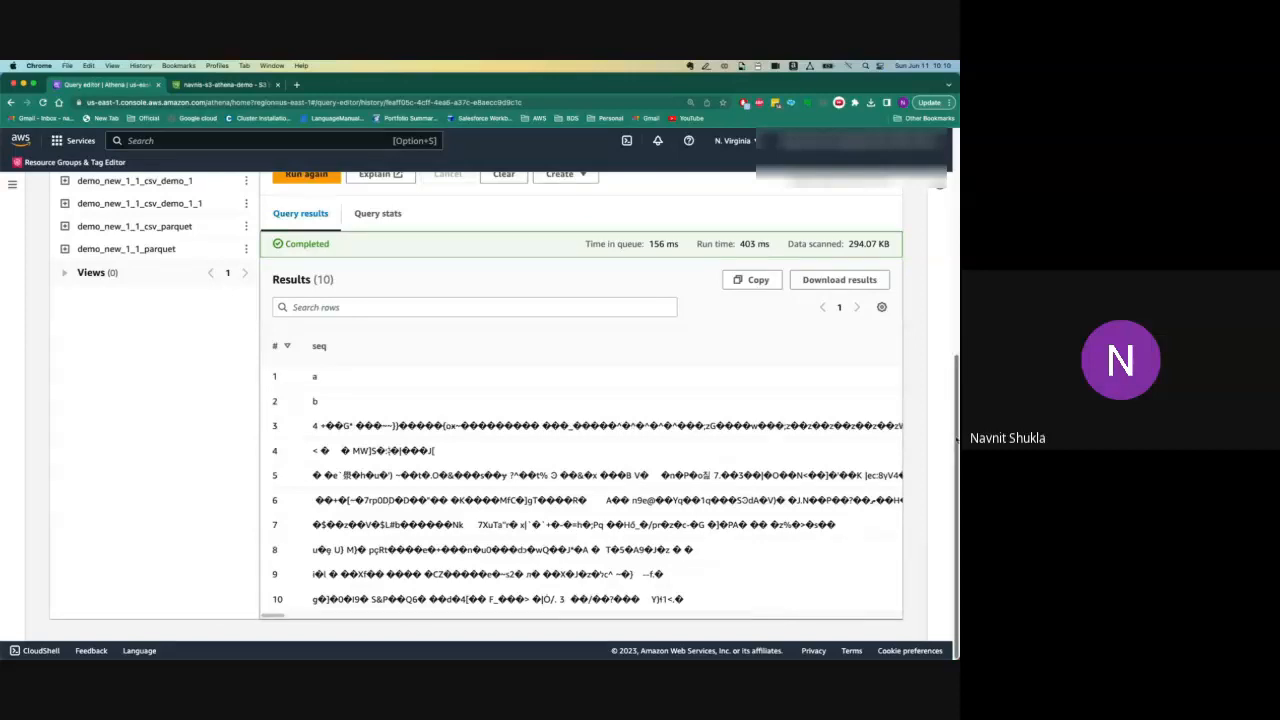
pyautogui.scroll(2, 580, 400)
pyautogui.scroll(-2, 580, 400)
pyautogui.scroll(8, 580, 400)
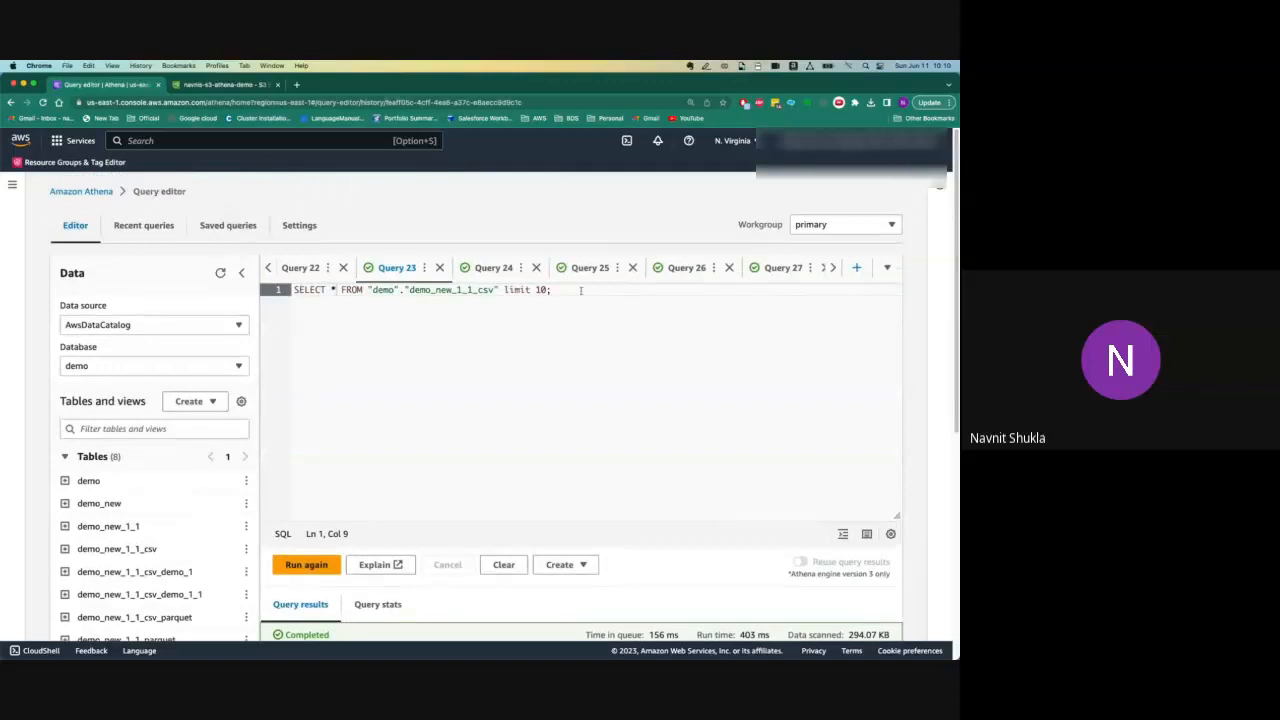
pyautogui.click(576, 293)
pyautogui.scroll(-5, 942, 379)
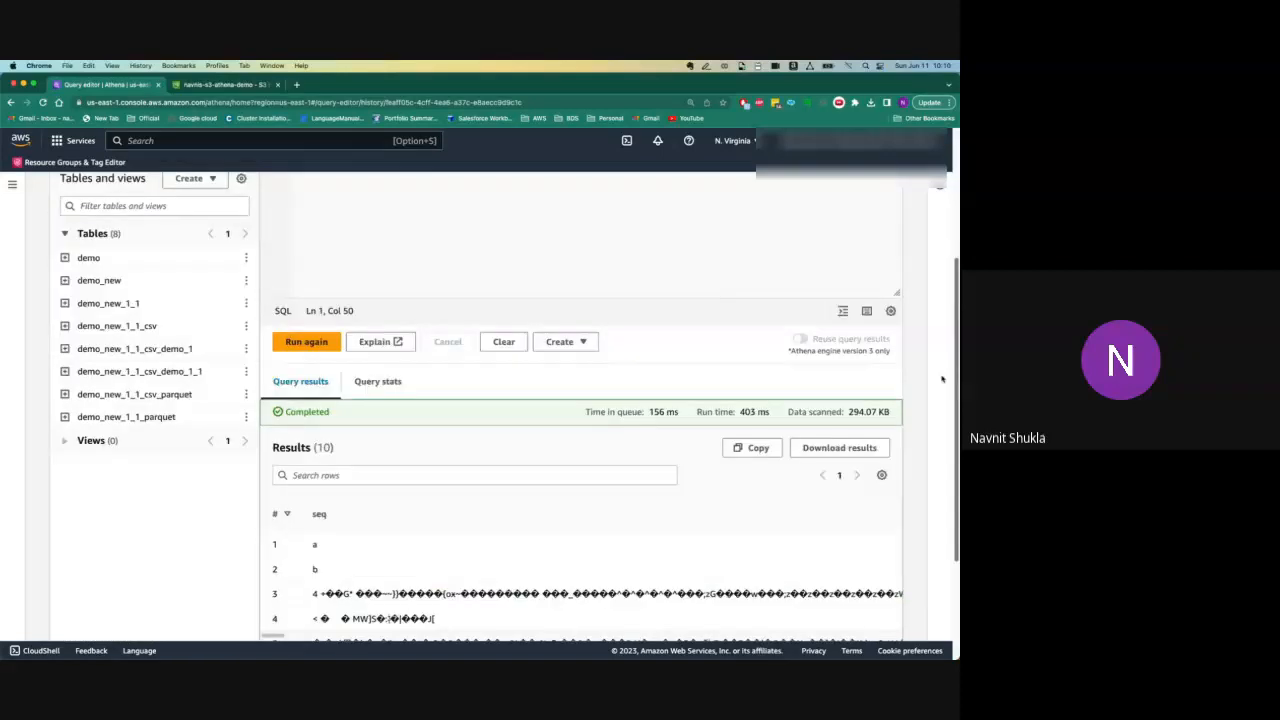
pyautogui.scroll(-4, 942, 379)
pyautogui.moveTo(951, 502); pyautogui.dragTo(914, 253)
pyautogui.scroll(-8, 914, 253)
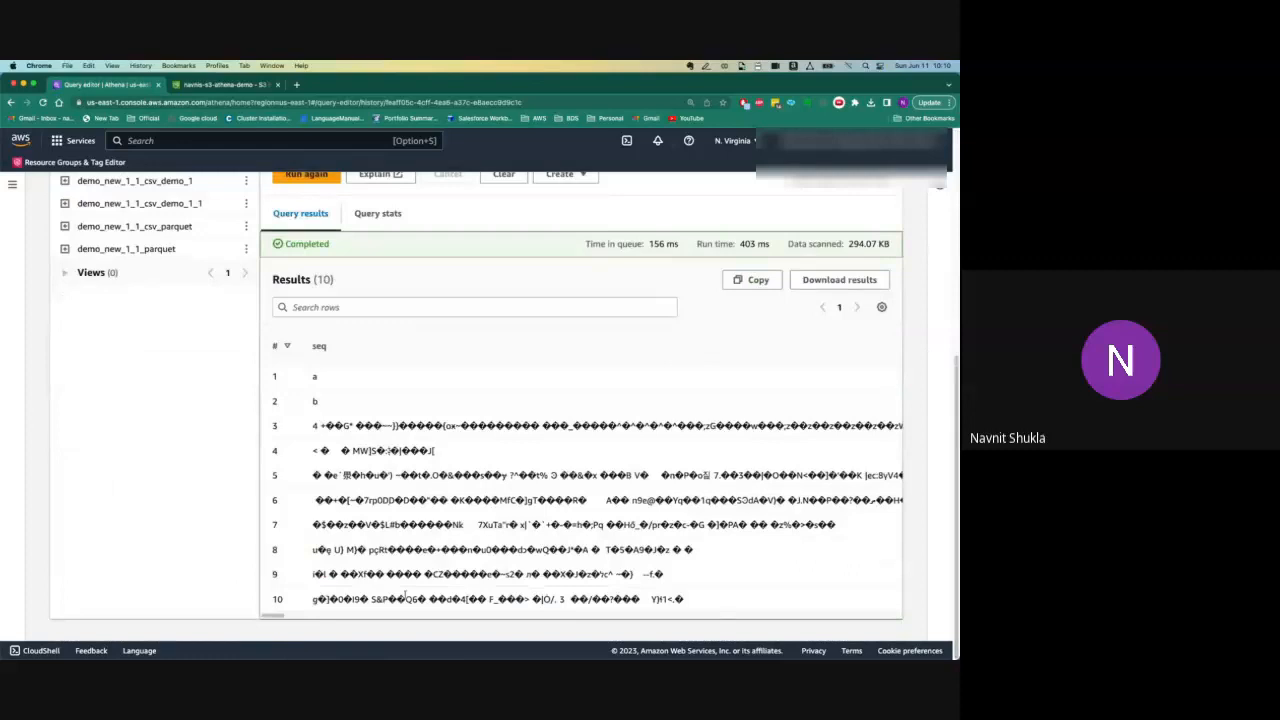
pyautogui.moveTo(277, 615); pyautogui.dragTo(233, 608)
pyautogui.scroll(10, 957, 278)
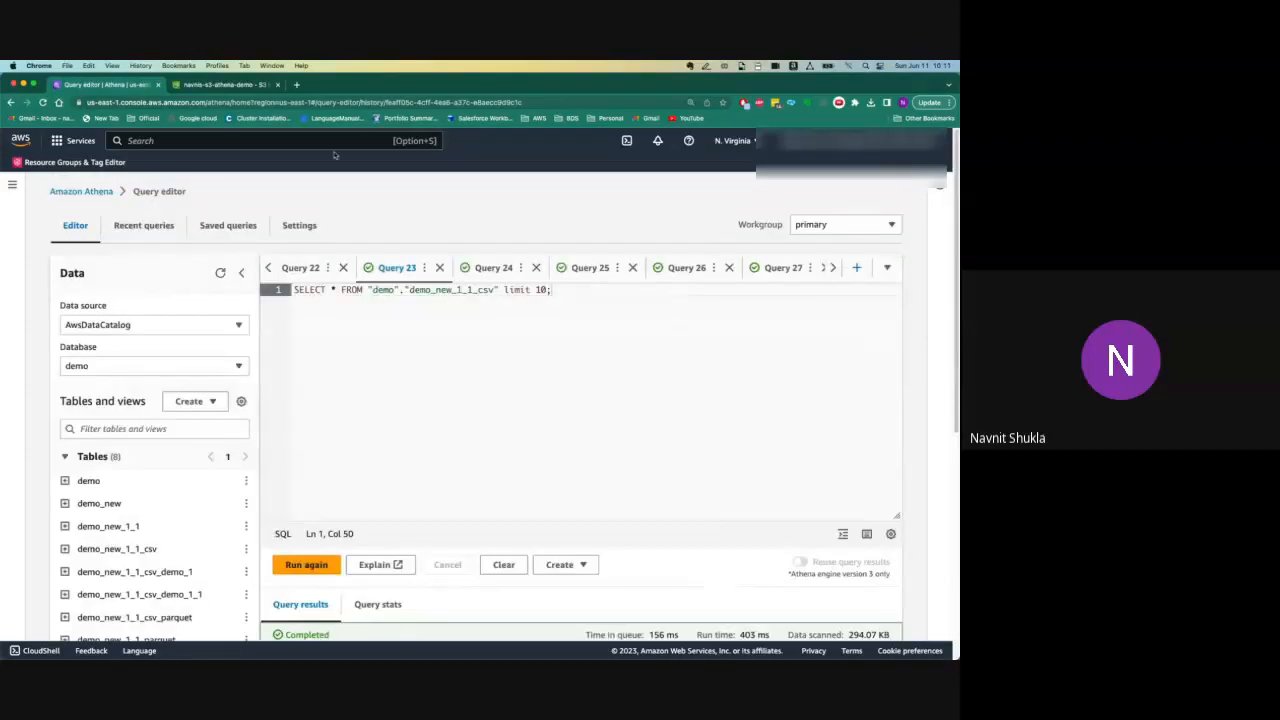
# - Switch to the S3 console, open demo/csv, view its parquet subfolder's files, and return to the csv folder
pyautogui.click(233, 85)
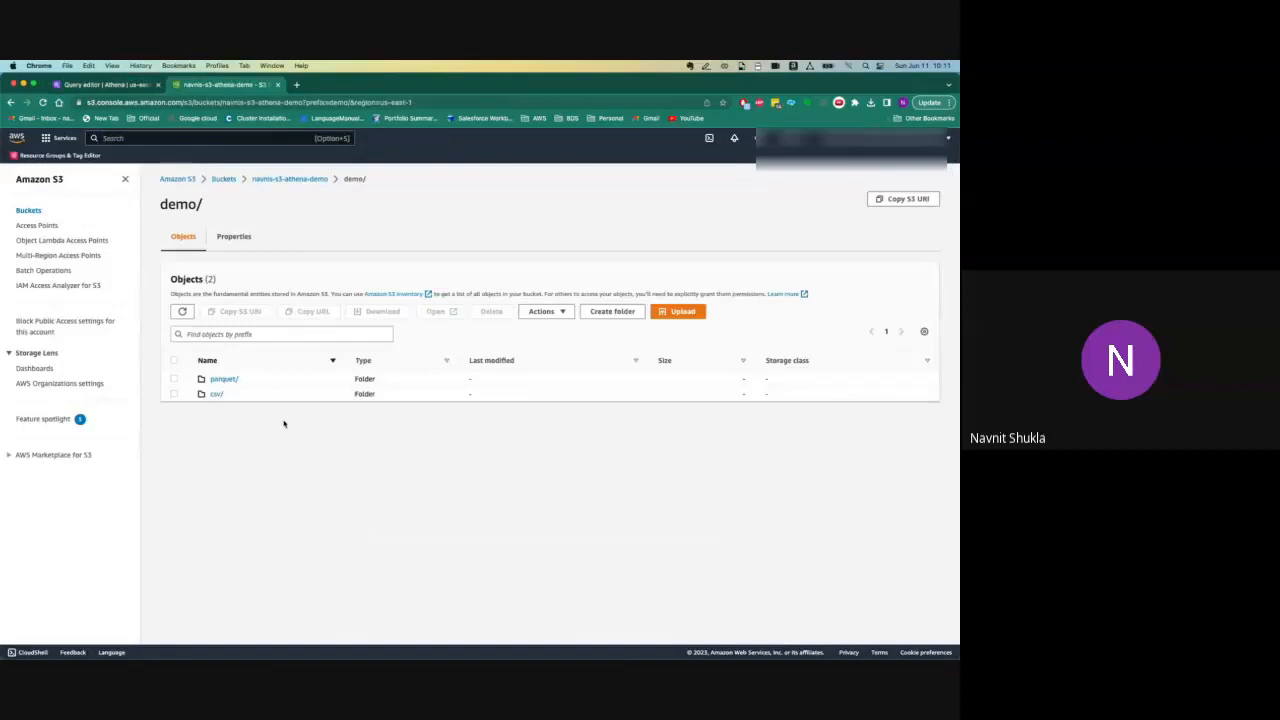
pyautogui.click(216, 395)
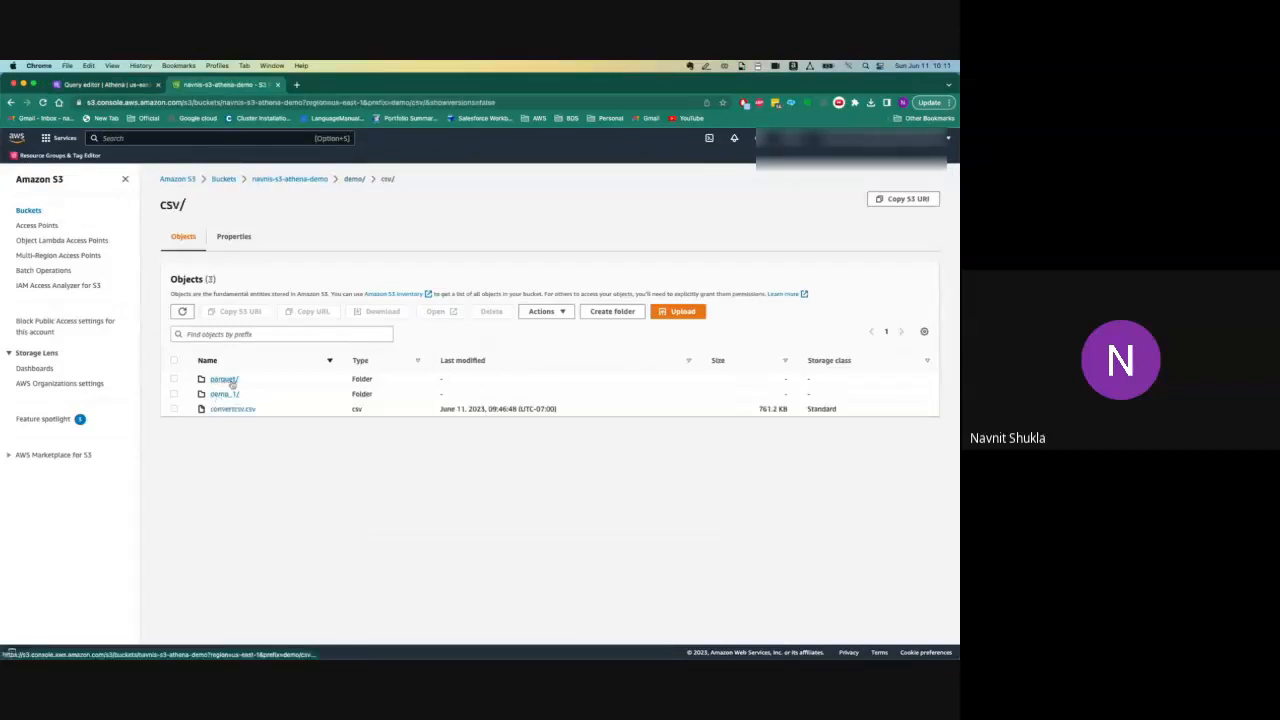
pyautogui.click(221, 379)
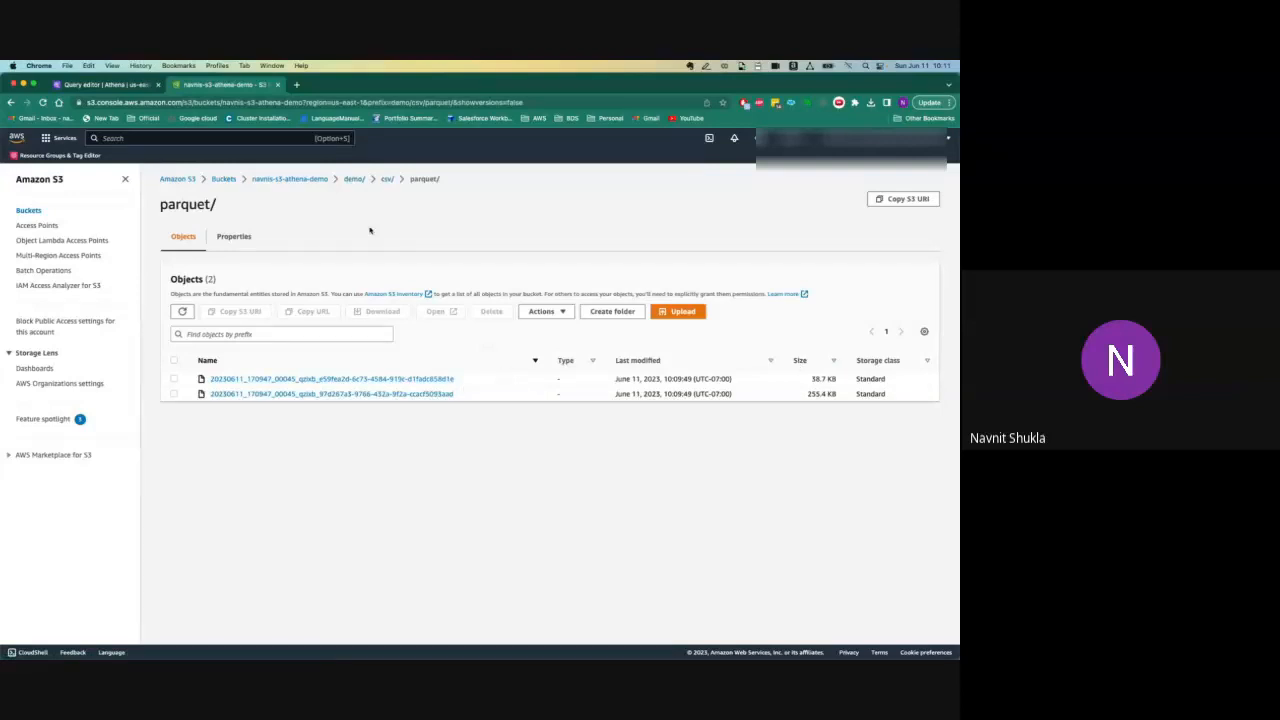
pyautogui.click(387, 179)
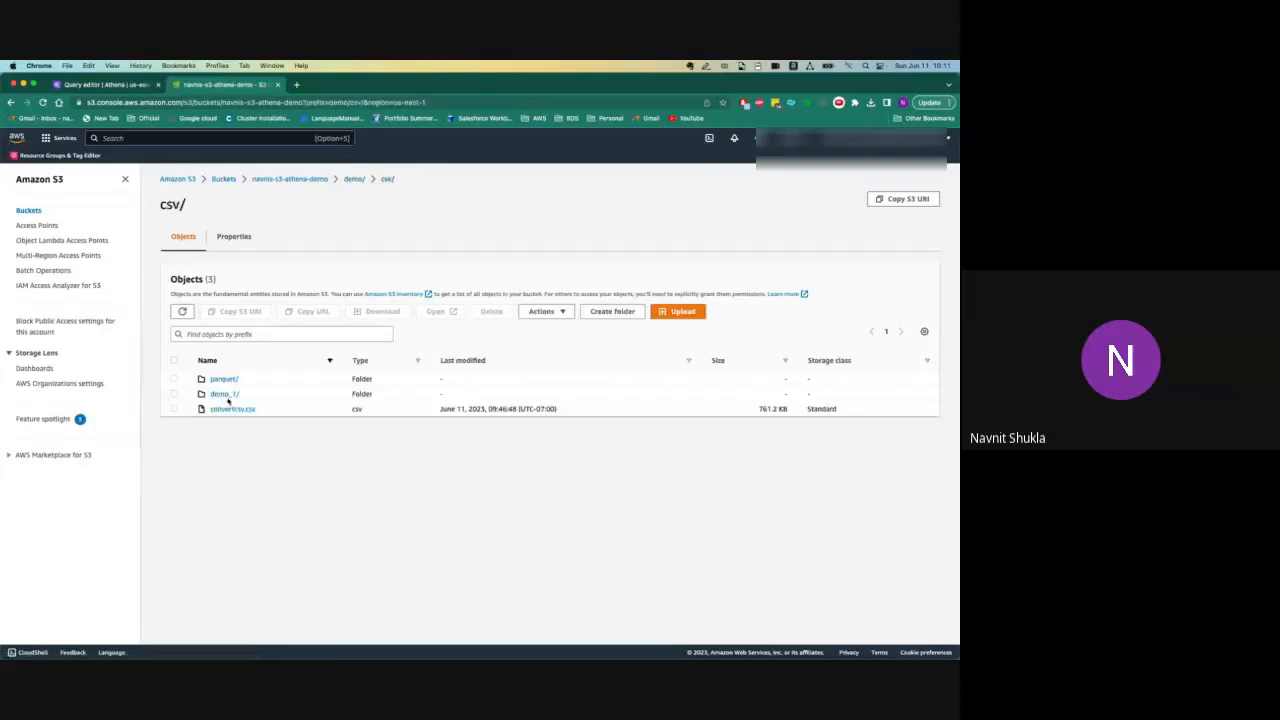
# - Switch to Athena, generate the DDL for table demo_new_1_1_csv_demo_1, and highlight its classification property
pyautogui.click(104, 85)
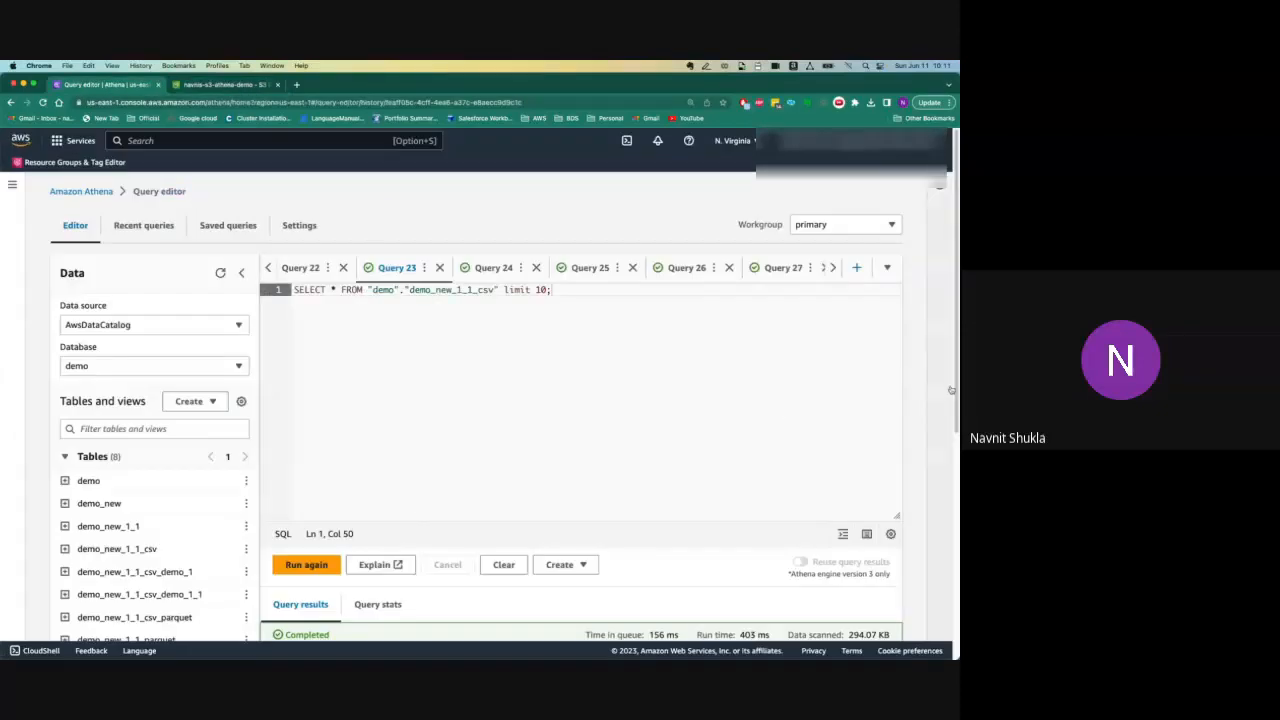
pyautogui.scroll(-5, 640, 524)
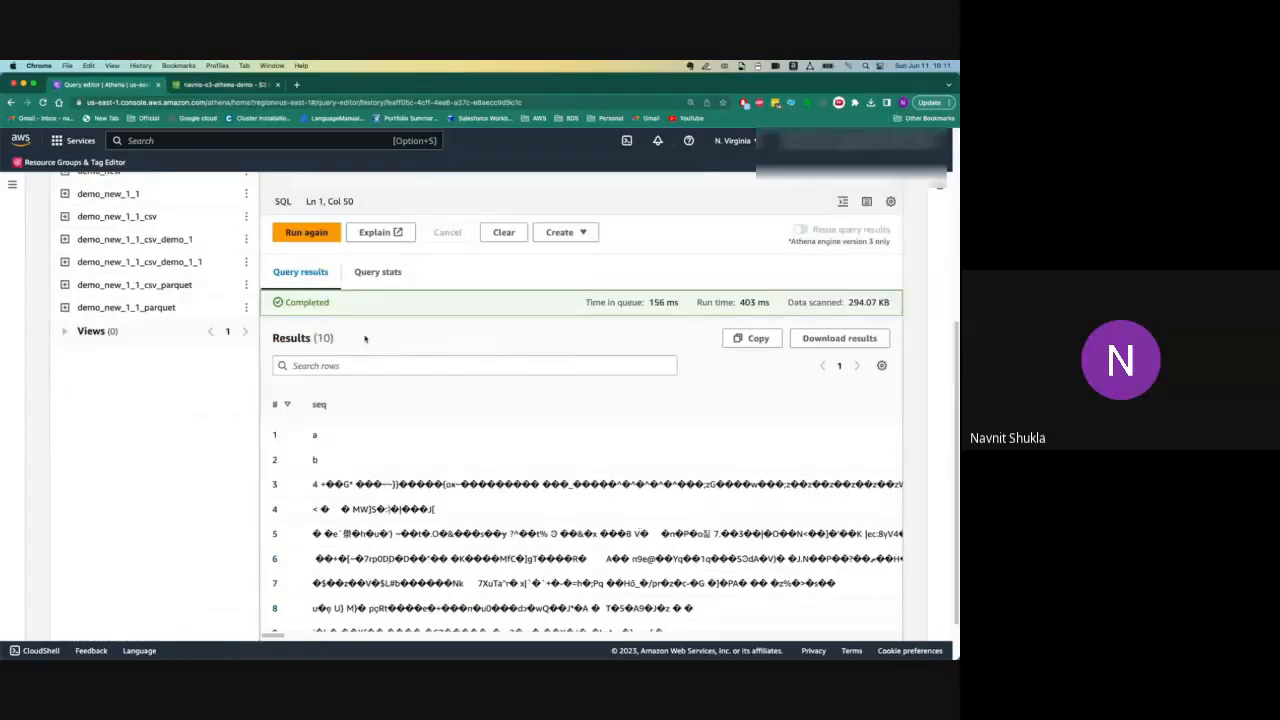
pyautogui.click(246, 239)
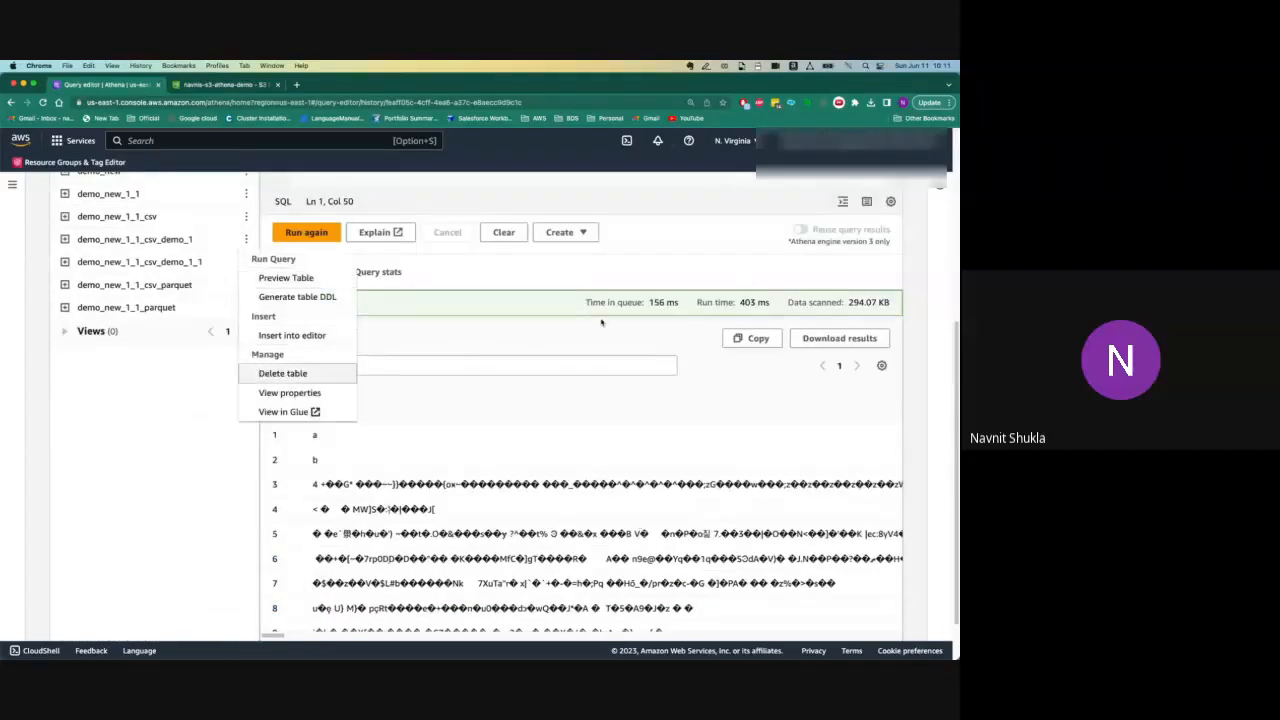
pyautogui.click(297, 297)
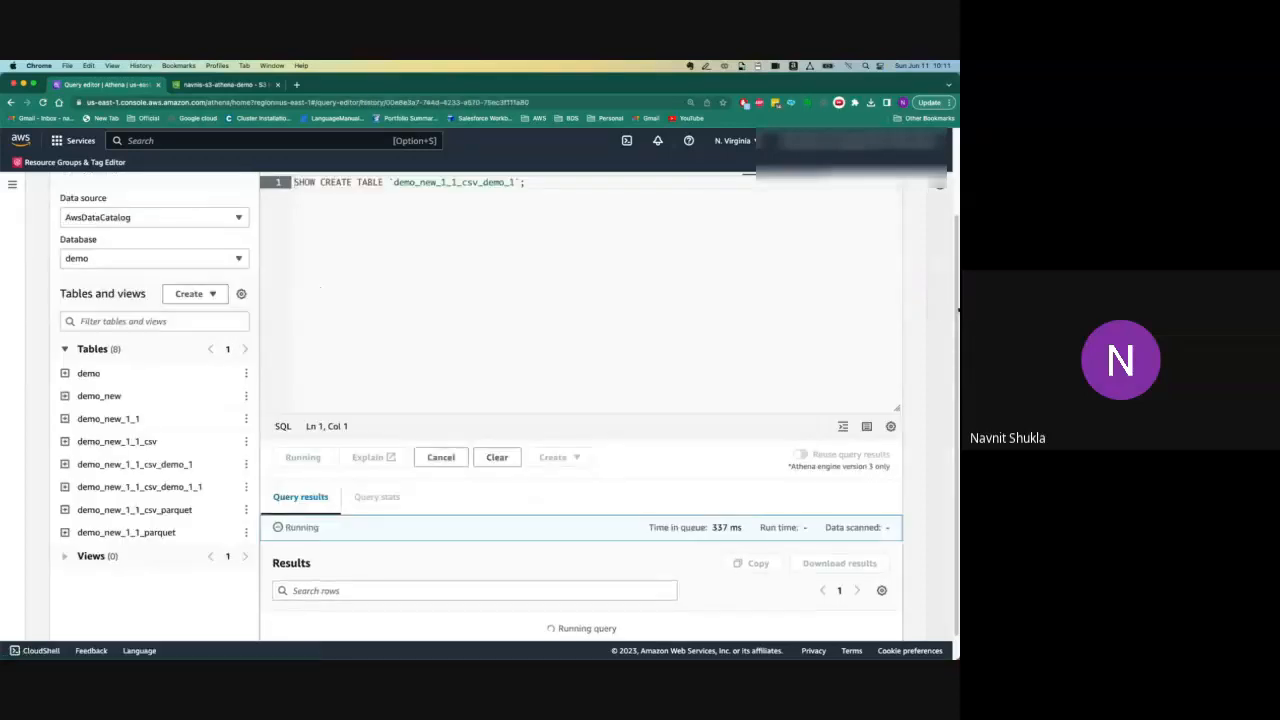
pyautogui.scroll(-3, 957, 312)
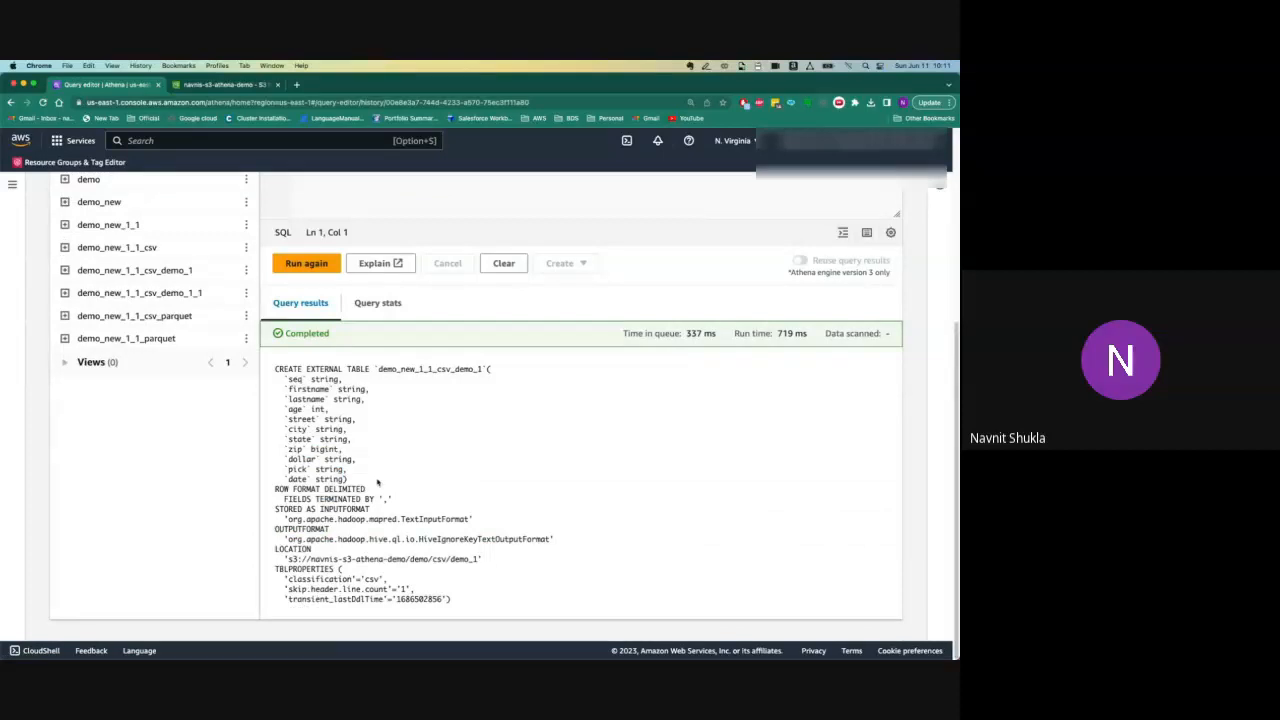
pyautogui.moveTo(286, 579); pyautogui.dragTo(410, 580)
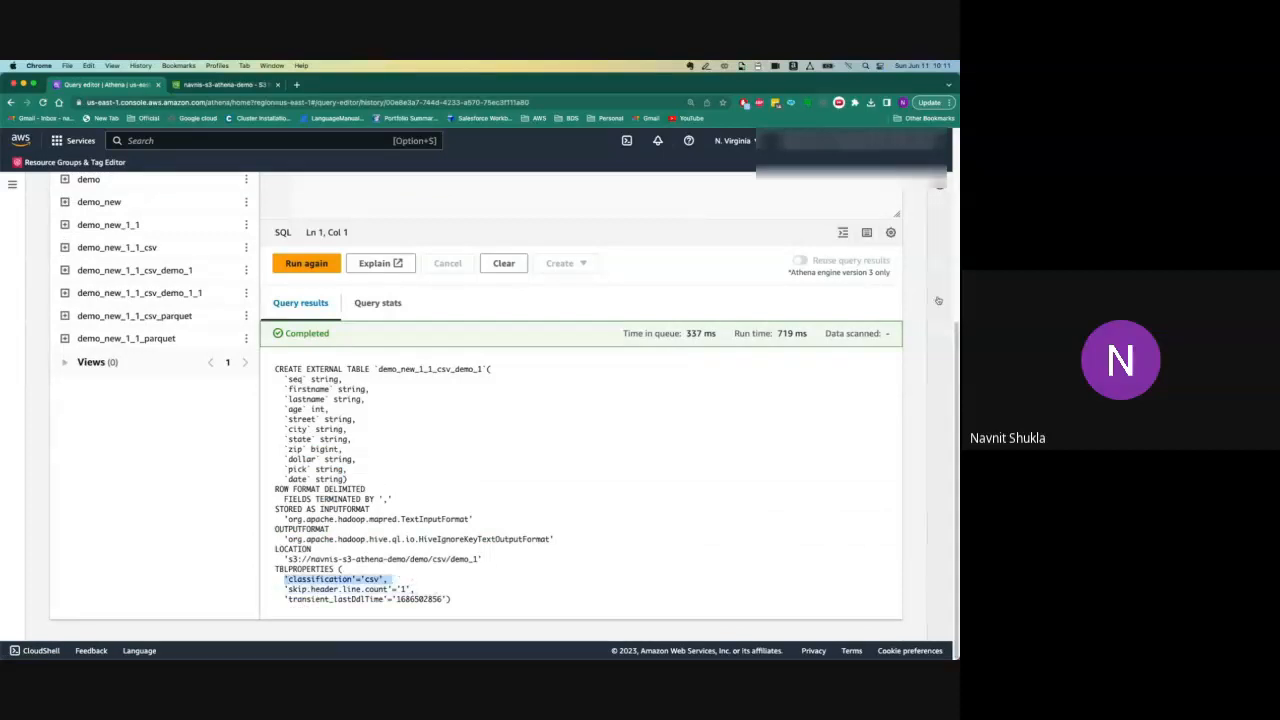
pyautogui.scroll(5, 491, 300)
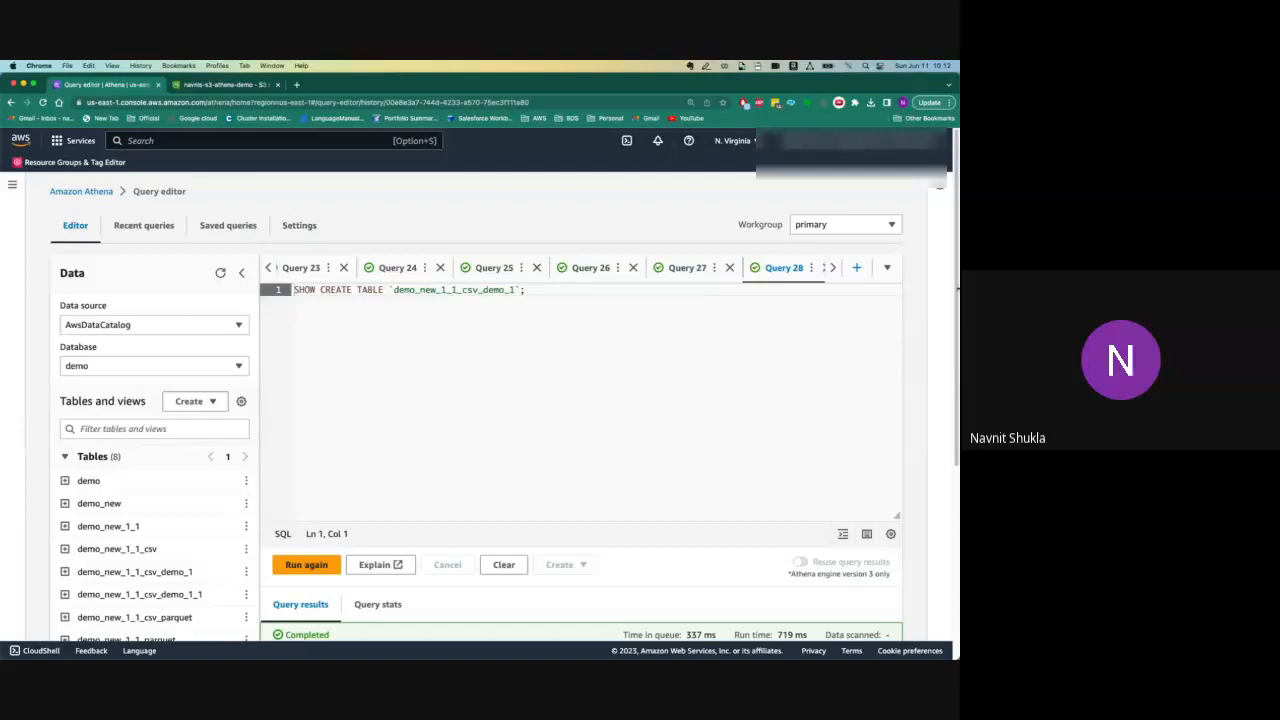
pyautogui.scroll(-2, 480, 400)
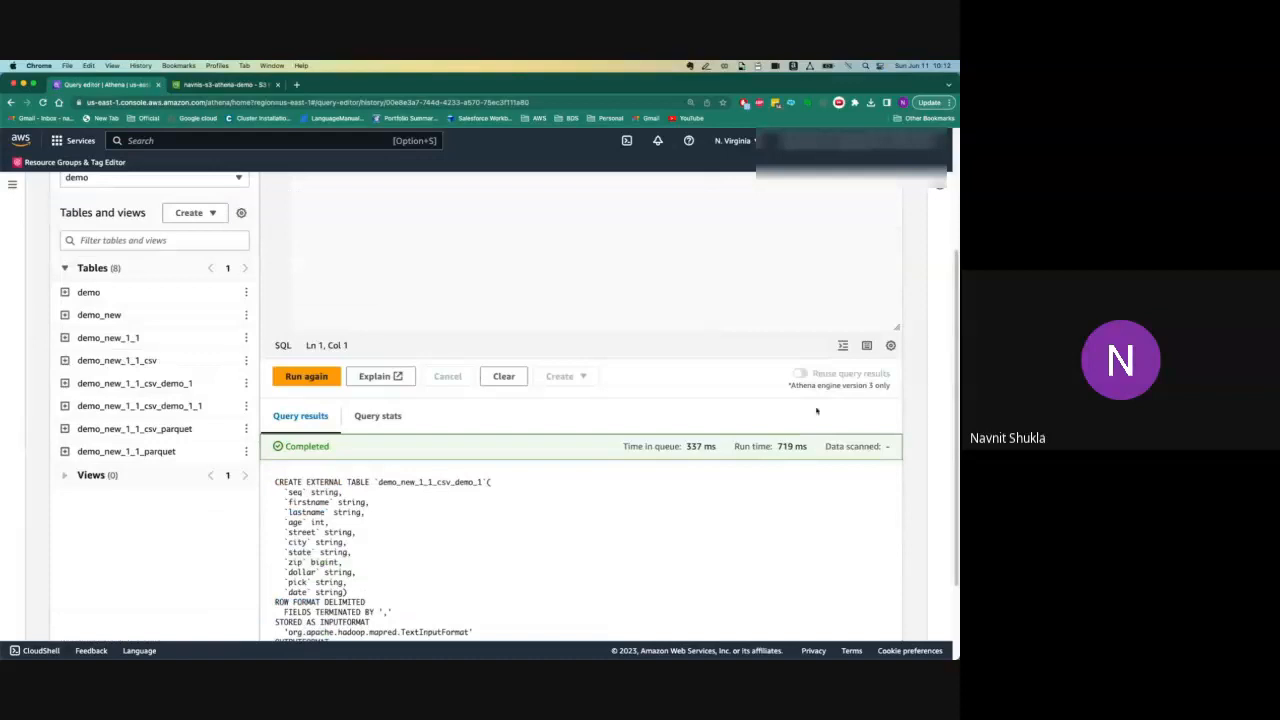
pyautogui.scroll(3, 580, 420)
pyautogui.scroll(-3, 580, 420)
pyautogui.scroll(3, 580, 420)
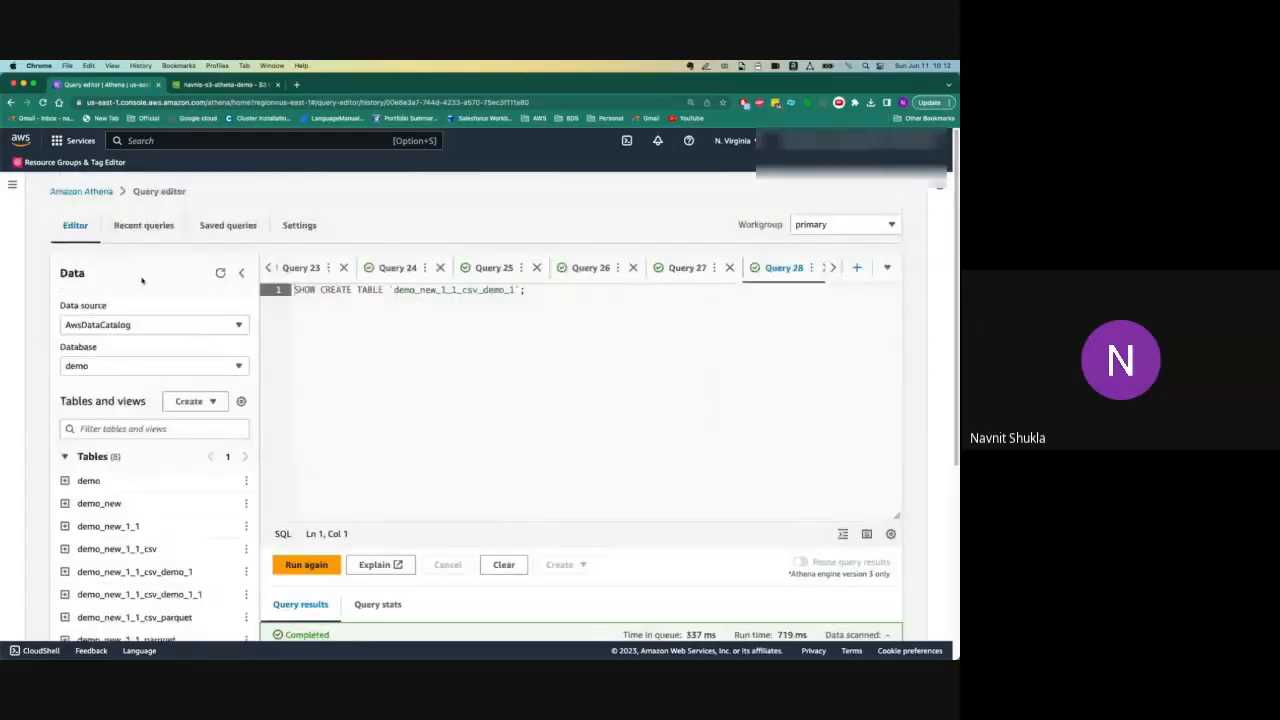
# - Expand the Amazon Athena navigation pane beside the query editor
pyautogui.click(12, 187)
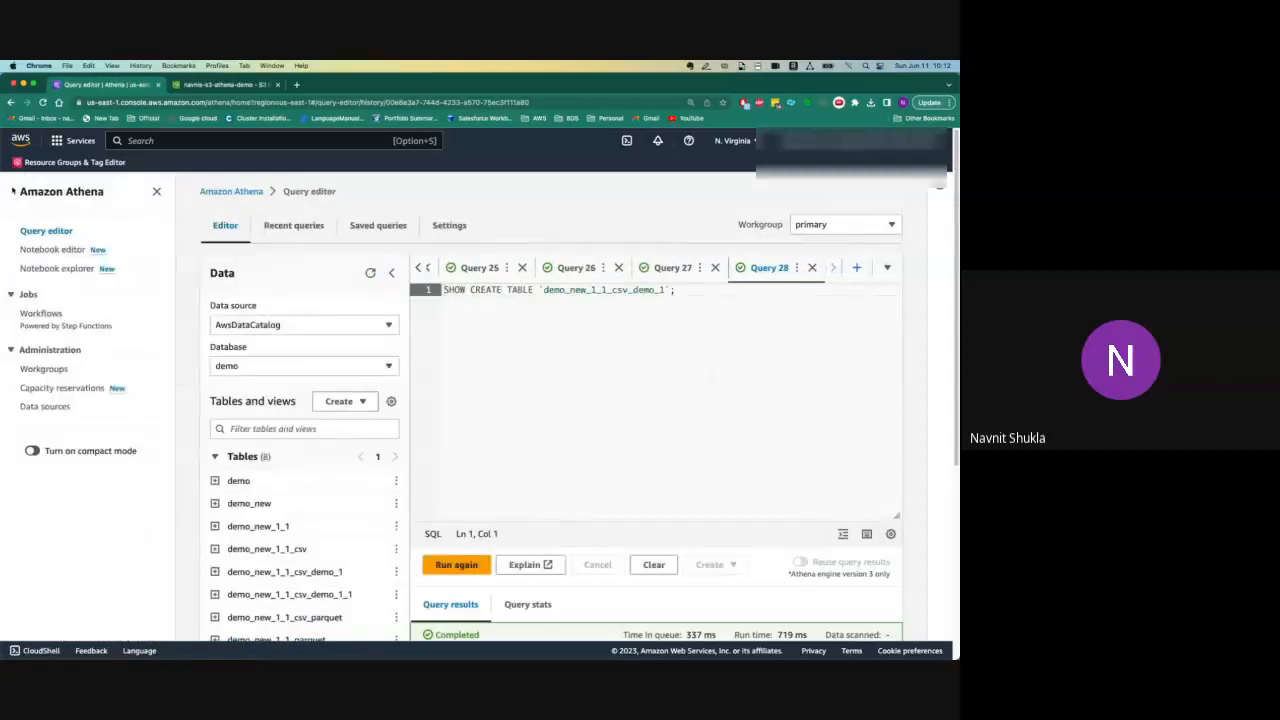